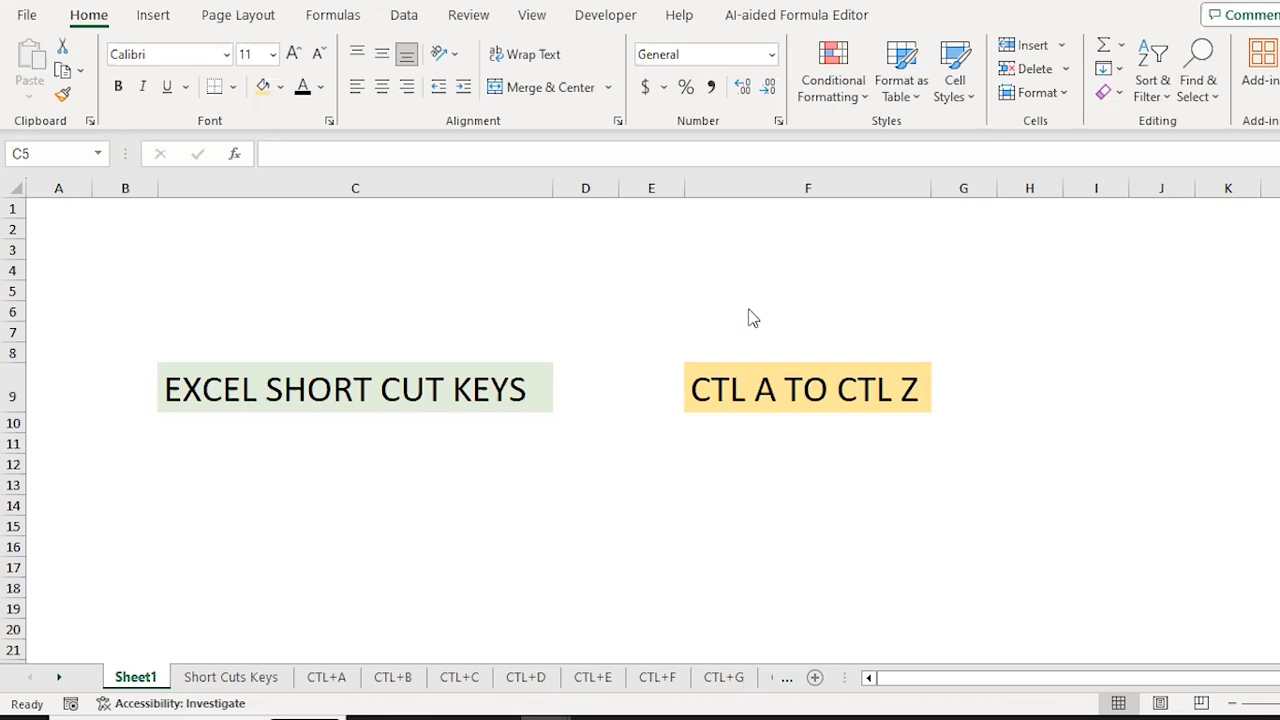
Step: Open the Short Cuts Keys sheet listing CTL+A to CTL+Z in Part-1 and Part-2
left_click(224, 678)
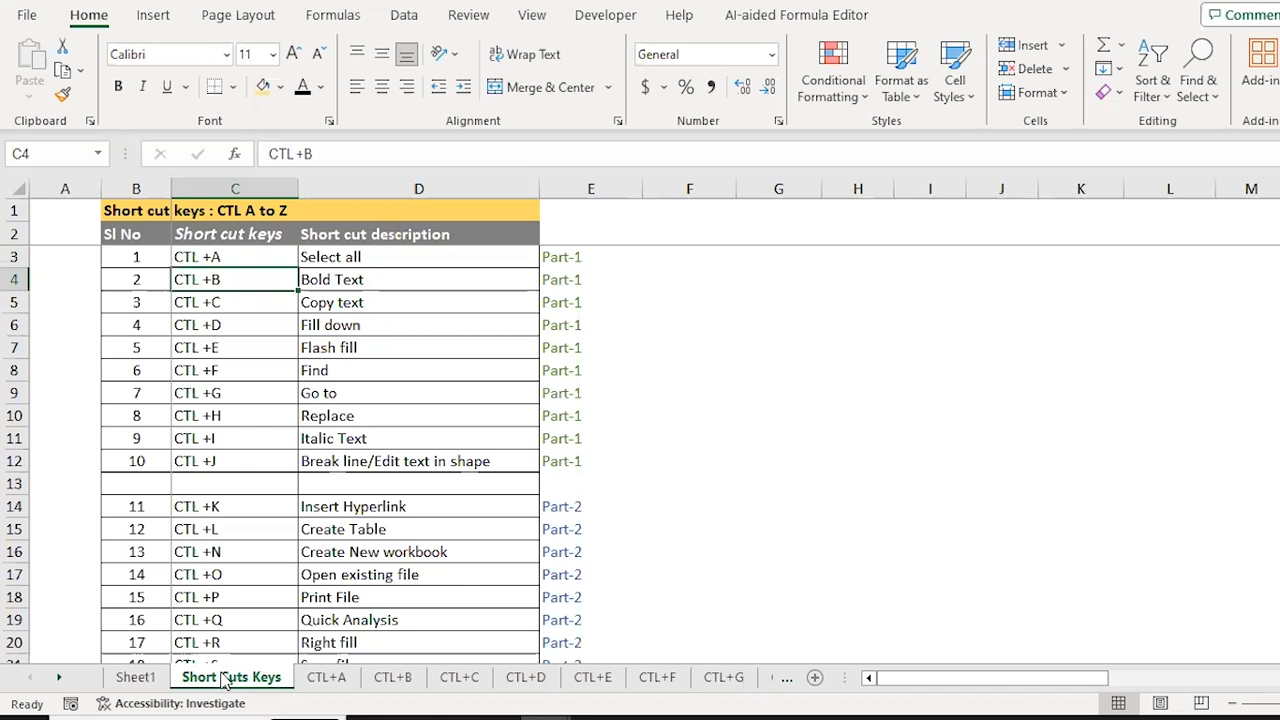
Step: Open the CTL+A sheet with the SELECT ALL product sales table for Jan to Jun
left_click(325, 680)
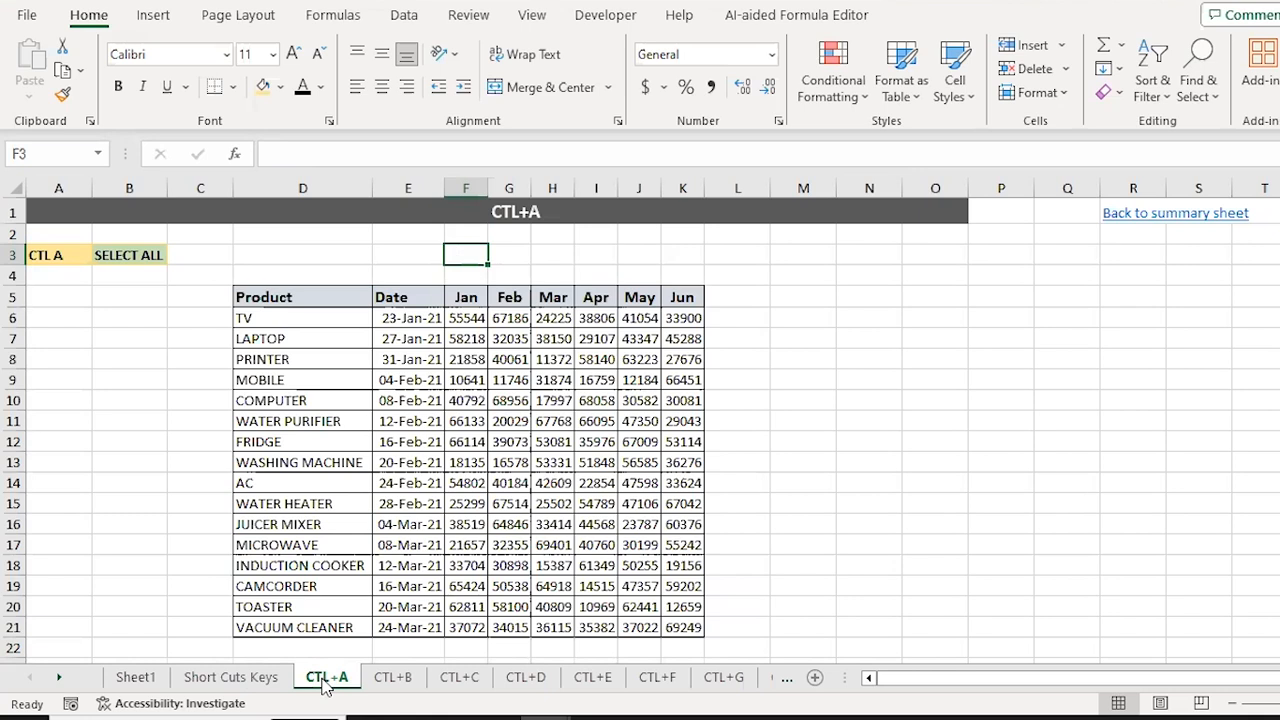
Step: Select the product table with Ctrl+A, preview Quick Analysis, then extend to the whole sheet
key("Down")
key("Down")
key("Down")
key("Down")
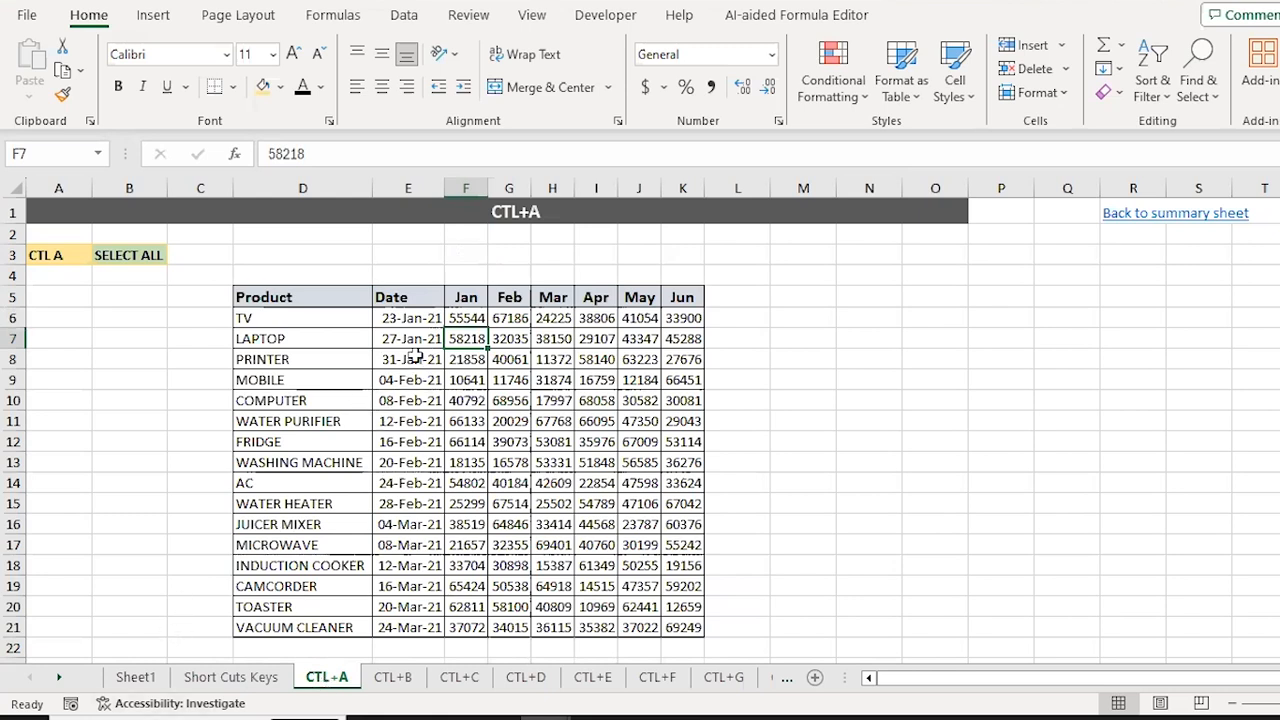
left_click(557, 446)
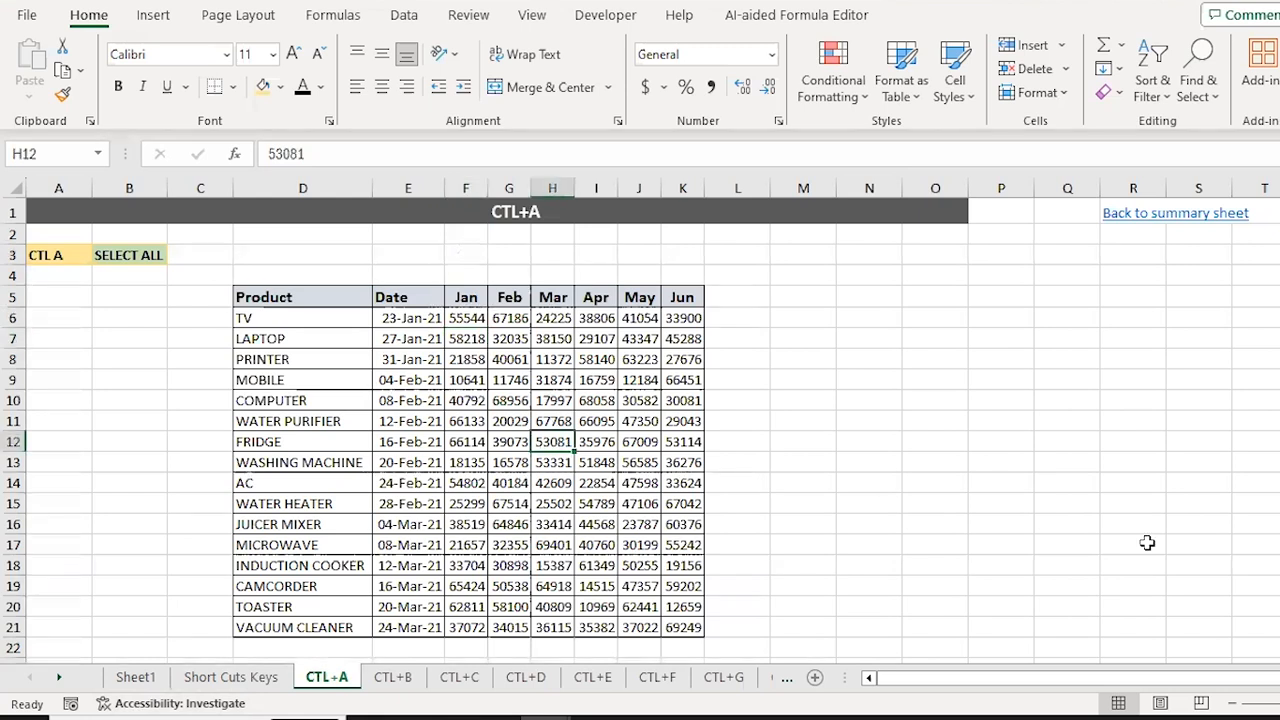
key("ctrl+a")
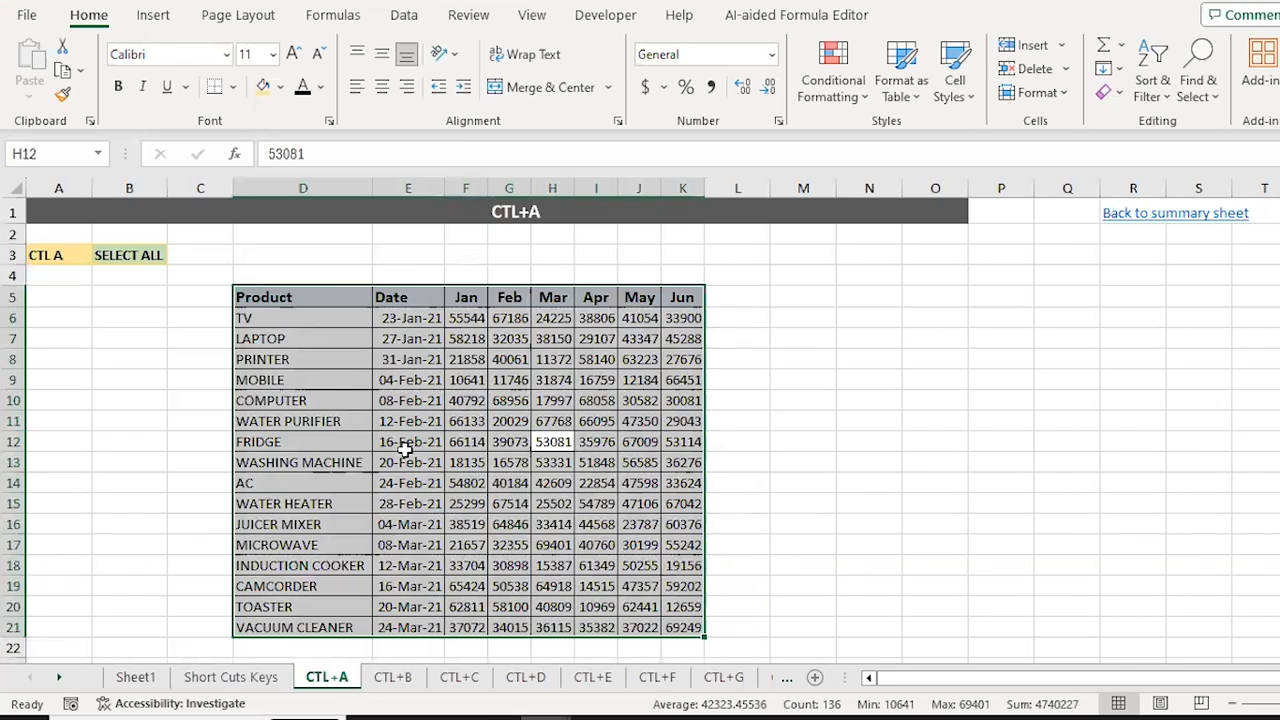
key("ctrl+q")
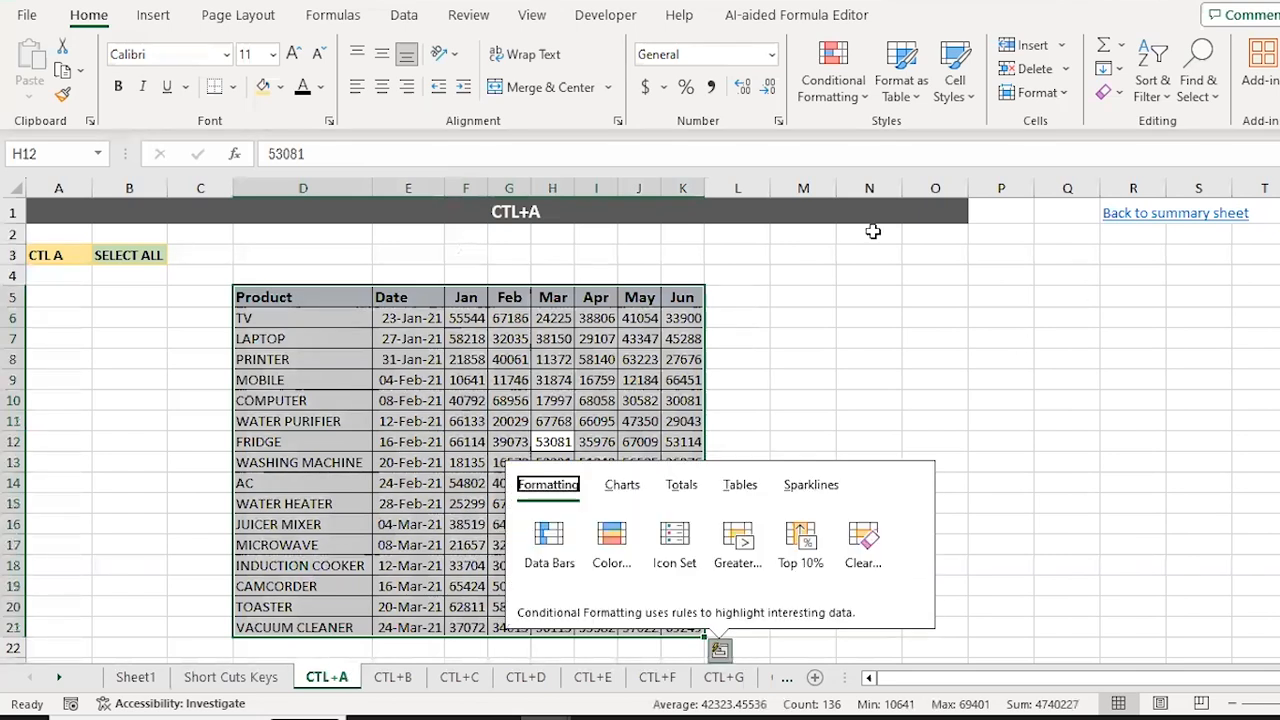
key("Escape")
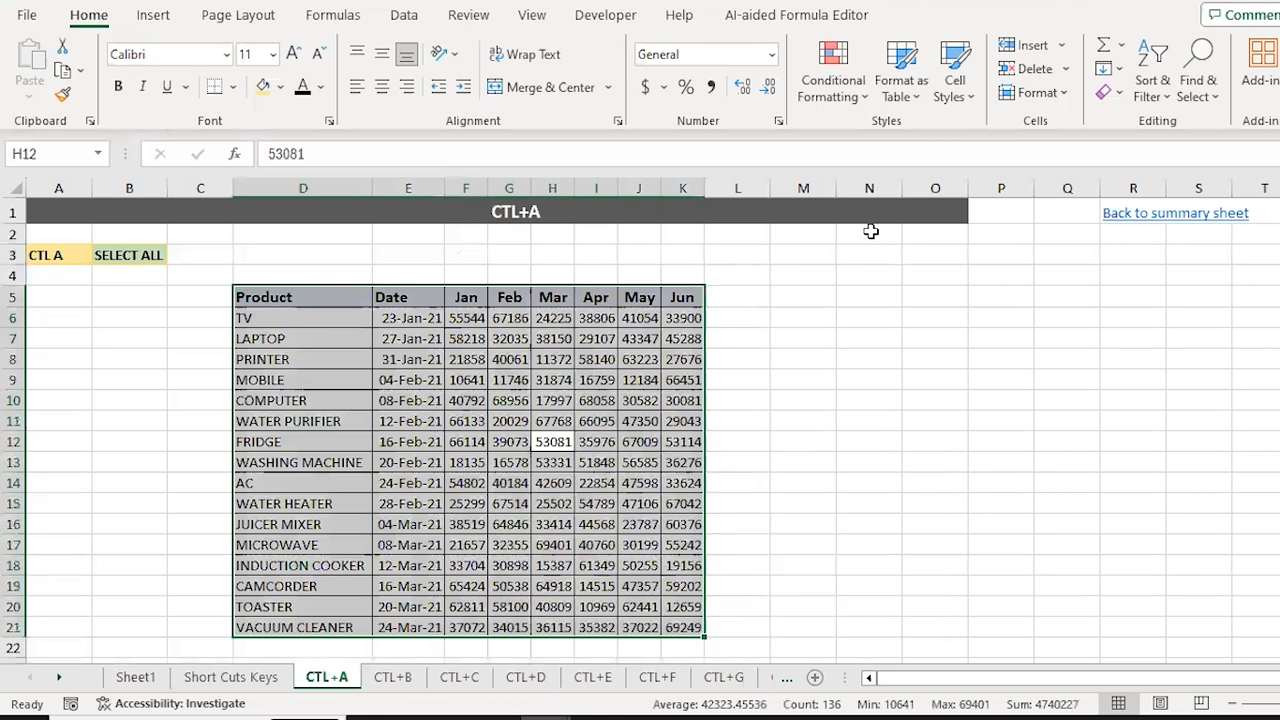
key("ctrl+a")
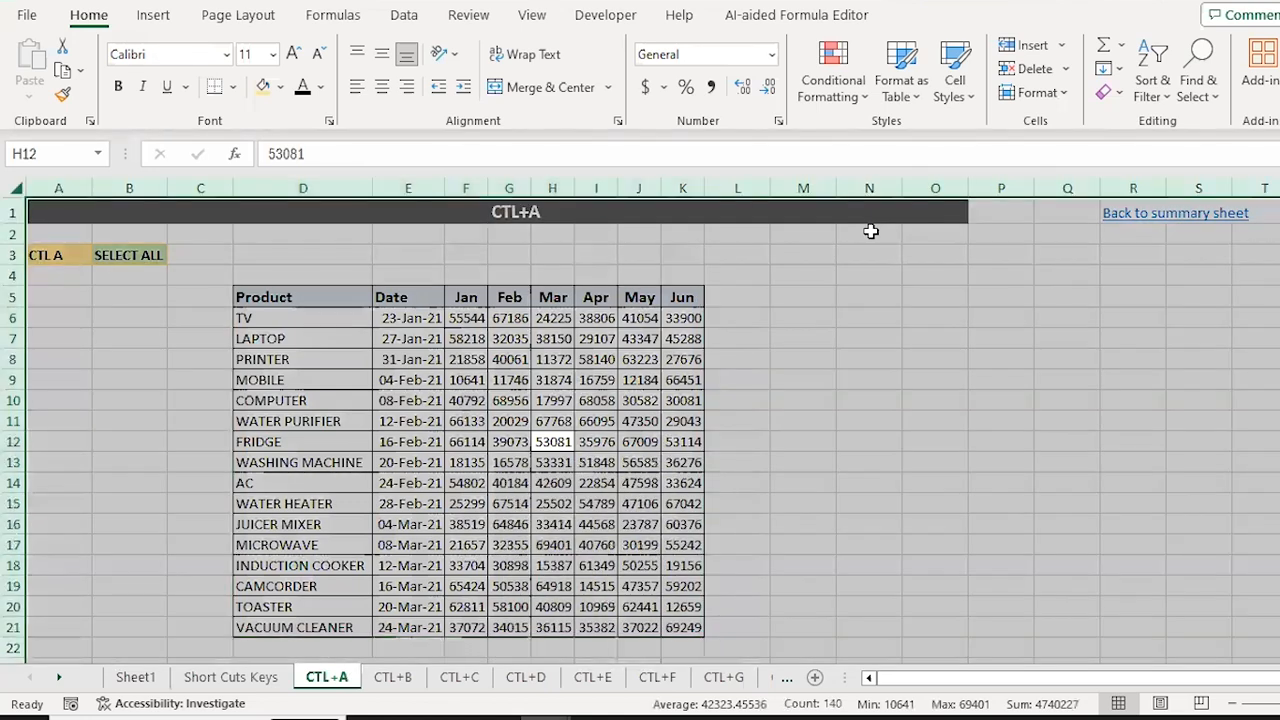
Step: From F9, use Ctrl+A twice for the table and whole sheet, then go to CTL+B
left_click(470, 379)
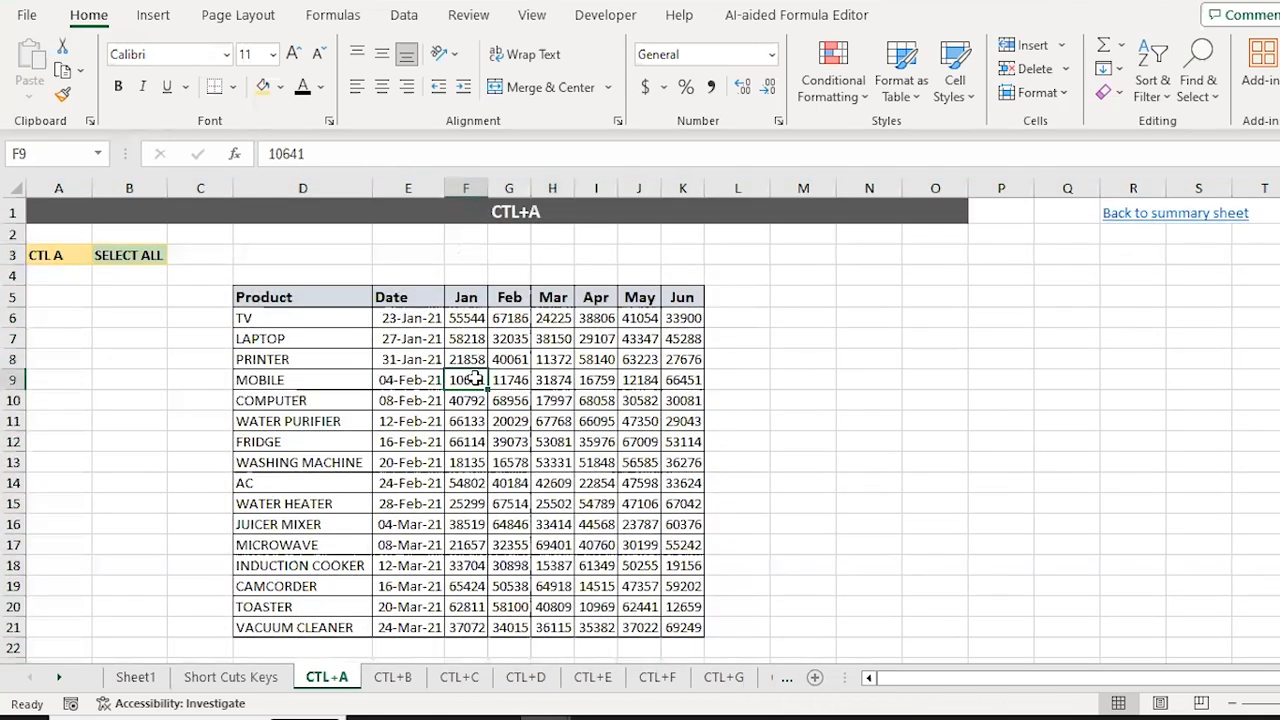
key("ctrl+a")
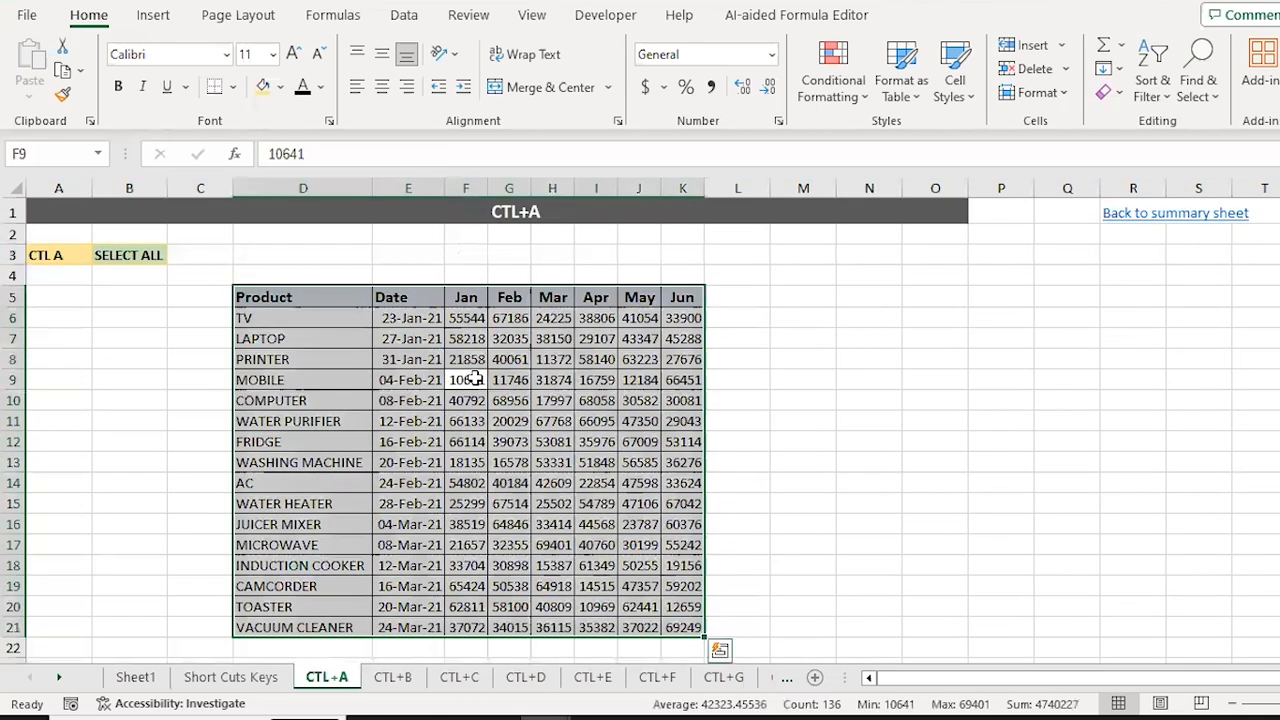
key("ctrl+a")
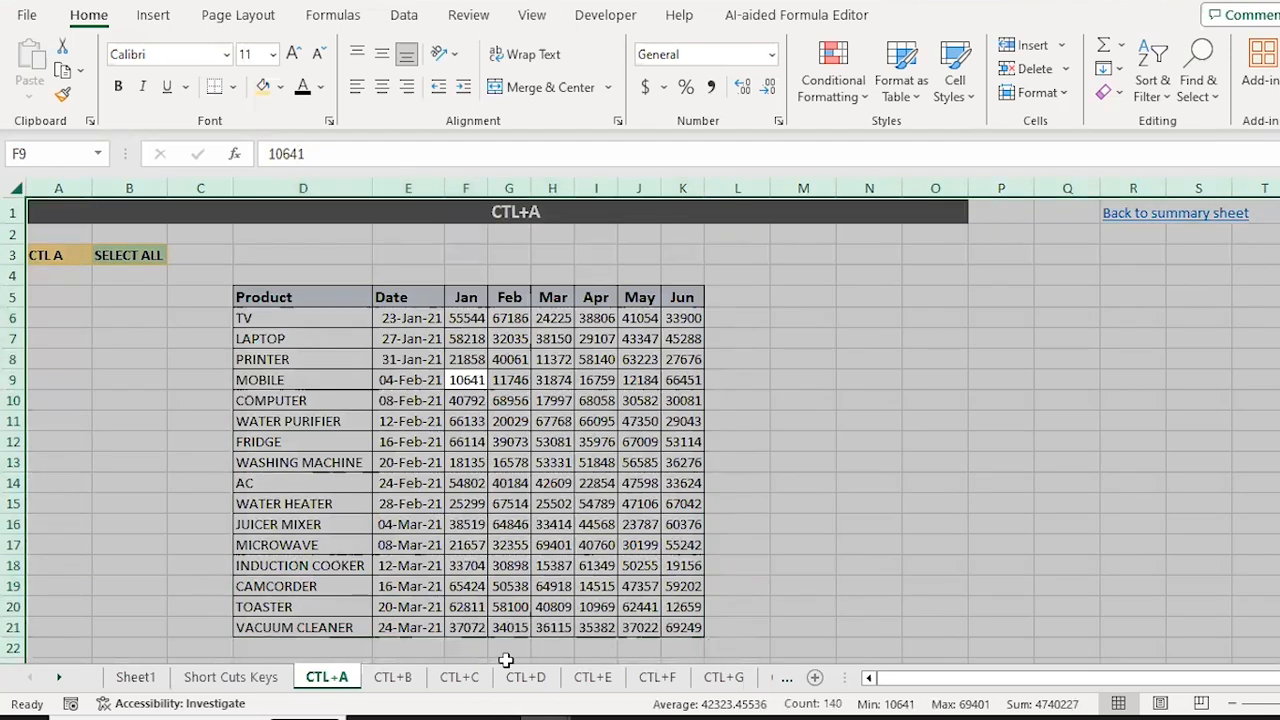
left_click(397, 678)
Step: Bold the value 20029 and the product names from WATER PURIFIER through JUICER MIXER
left_click(520, 425)
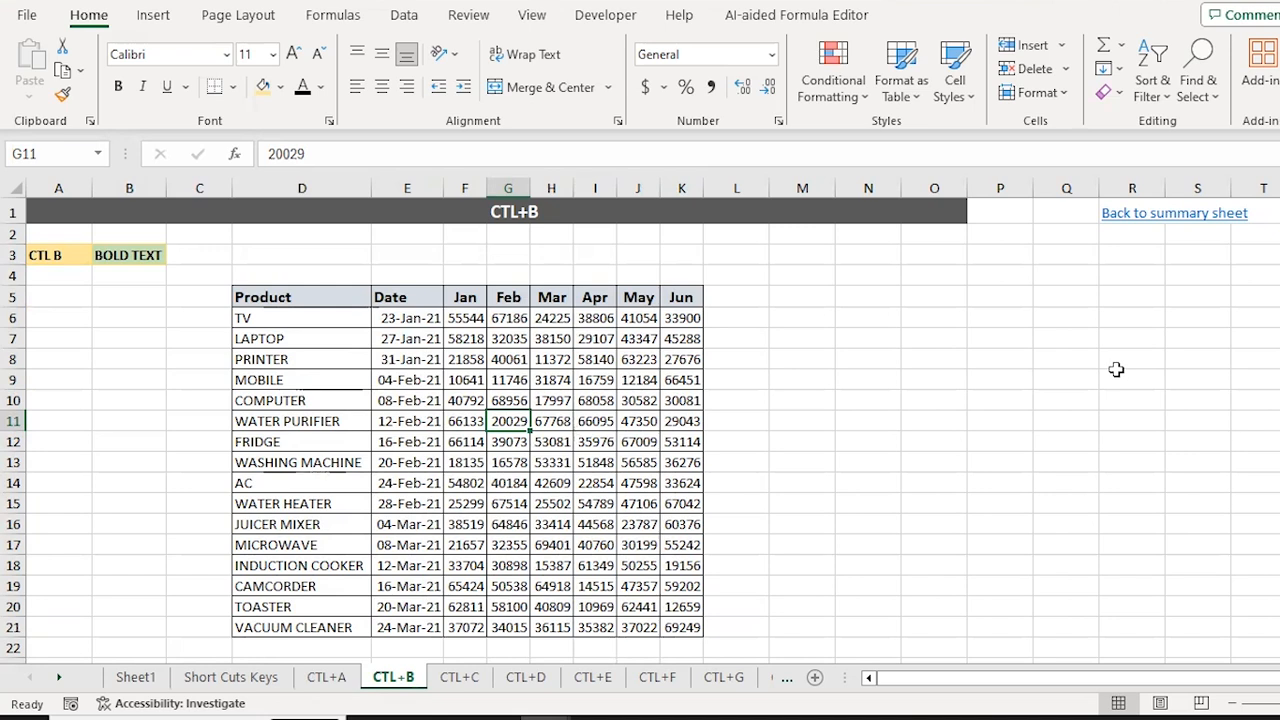
key("ctrl+b")
key("Left")
key("Left")
key("Left")
key("shift+Down")
key("shift+Down")
key("shift+Down")
key("shift+Down")
key("shift+Down")
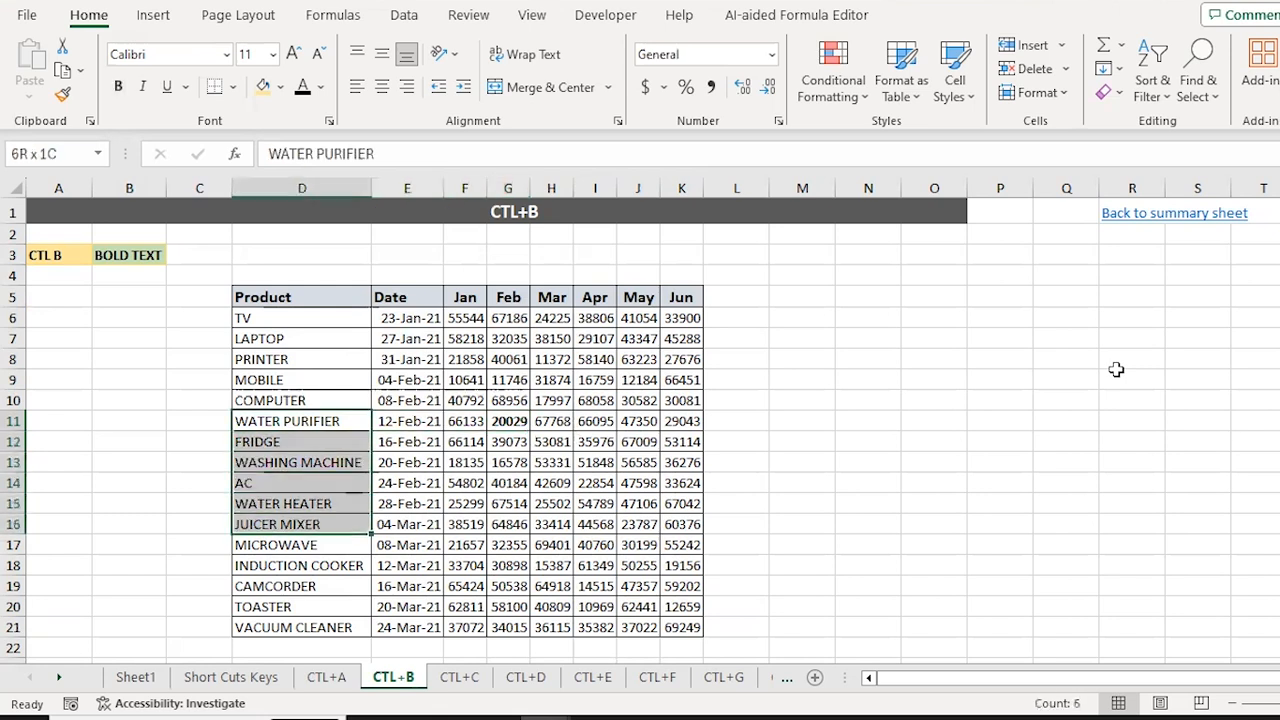
key("ctrl+b")
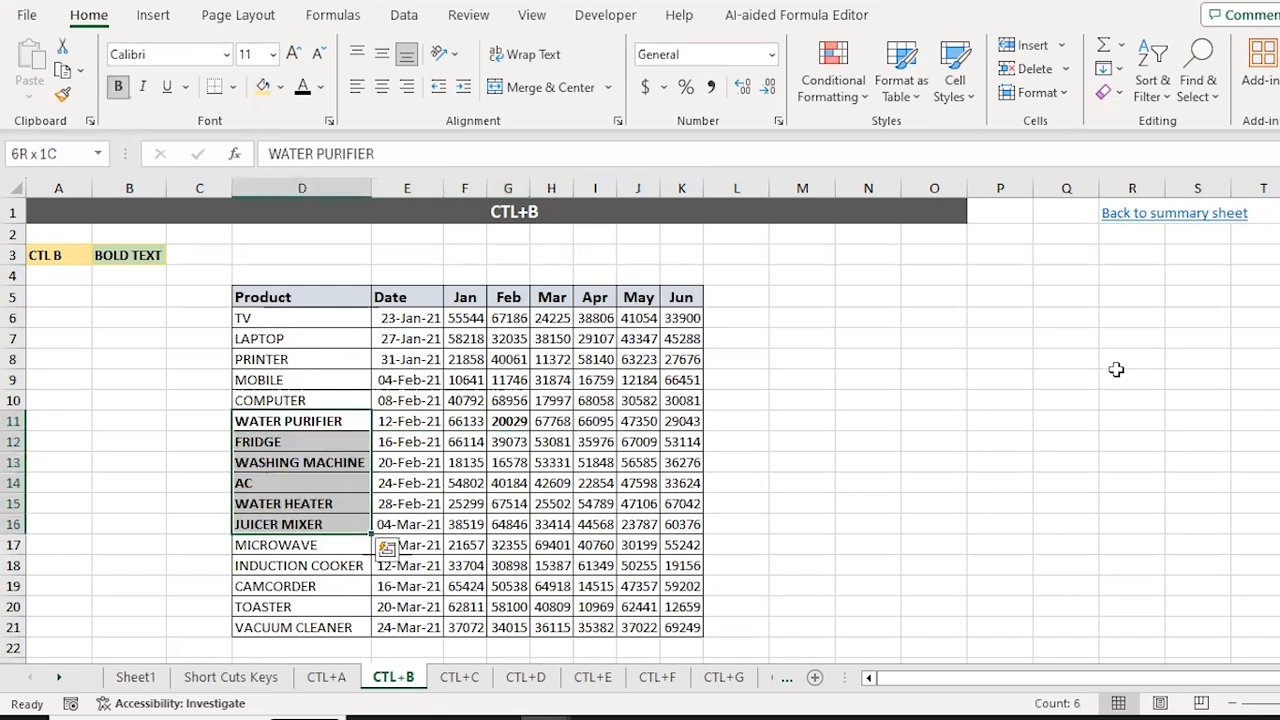
key("Up")
key("Up")
key("Up")
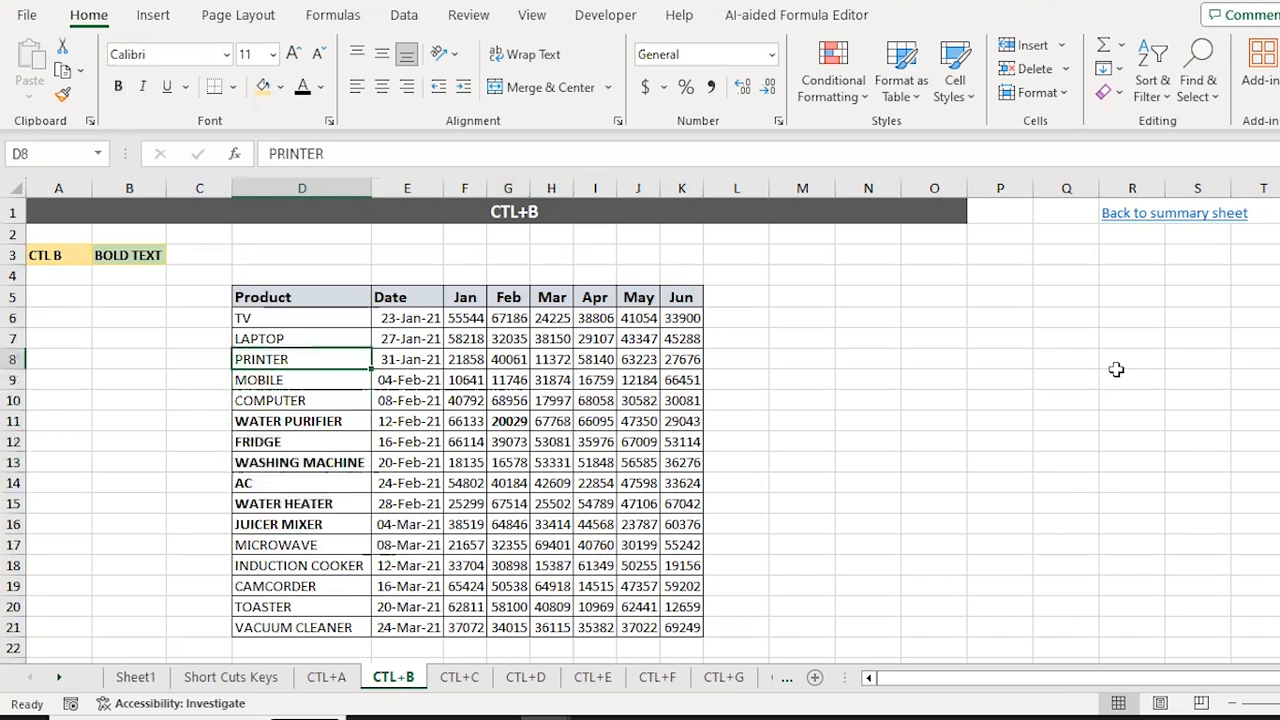
Step: Bold the entire table, remove all bold again, then move to the CTL+C sheet
key("ctrl+a")
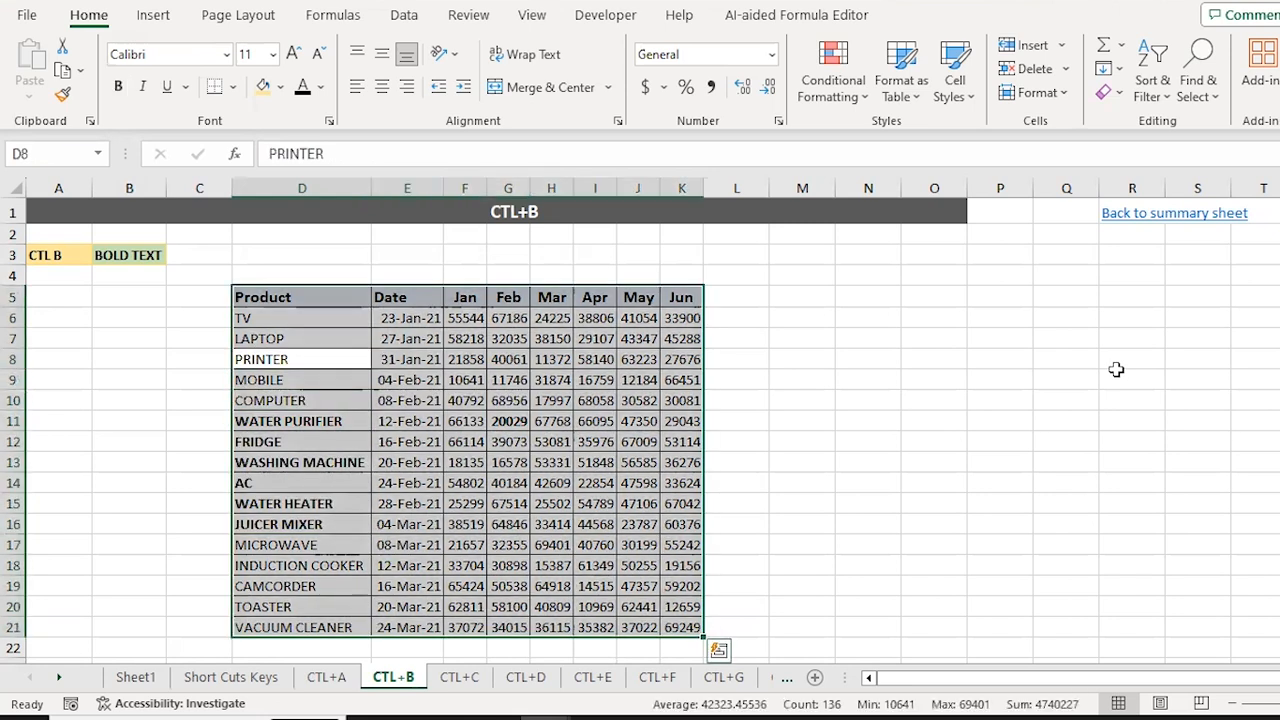
key("ctrl+b")
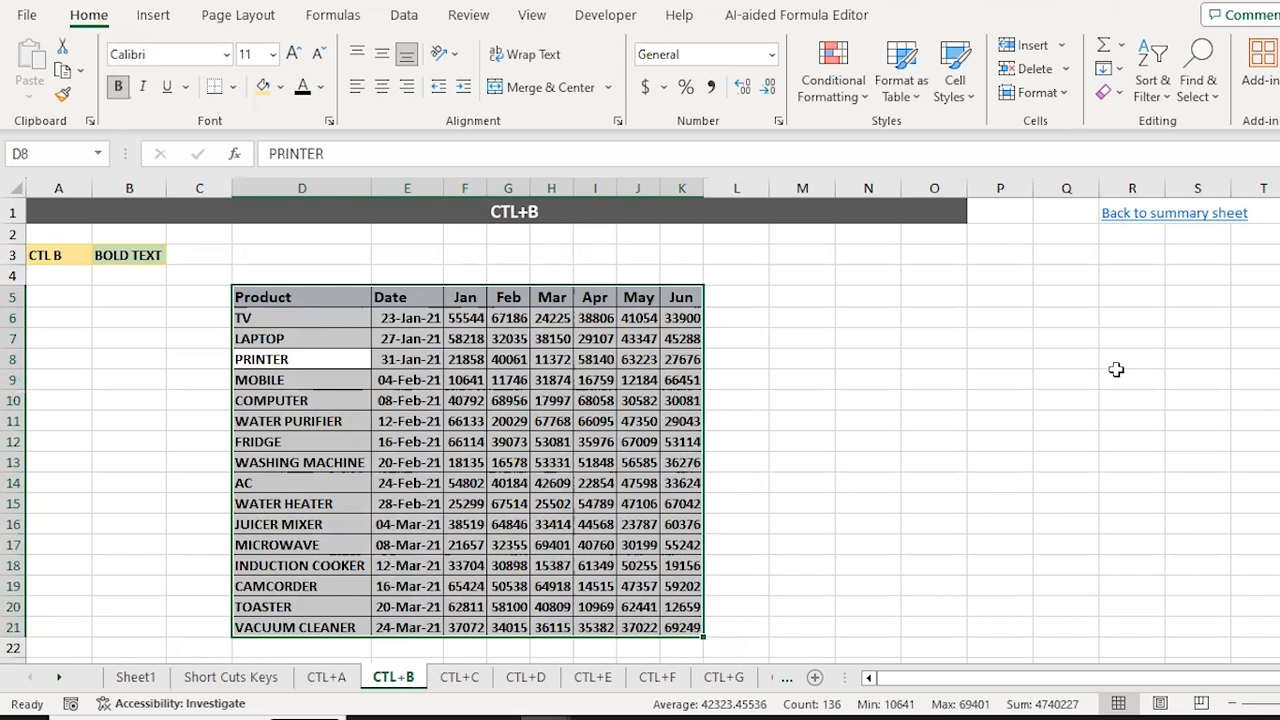
key("ctrl+b")
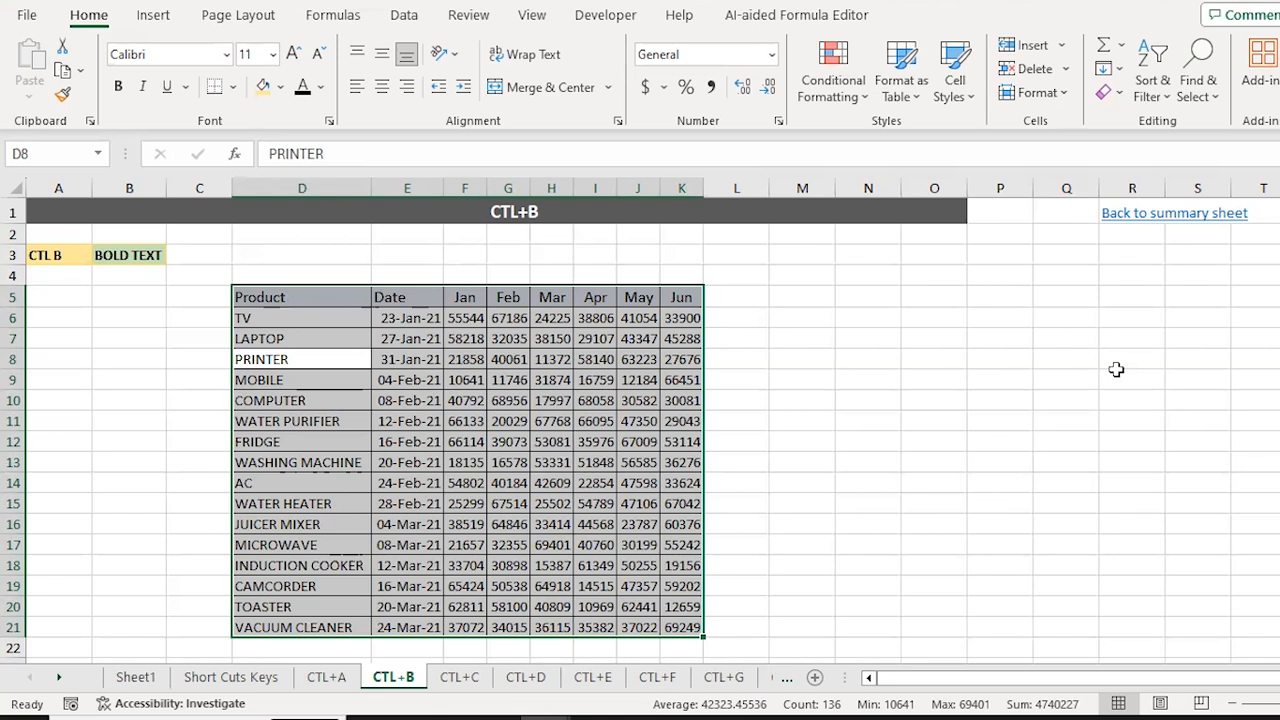
key("Down")
key("Right")
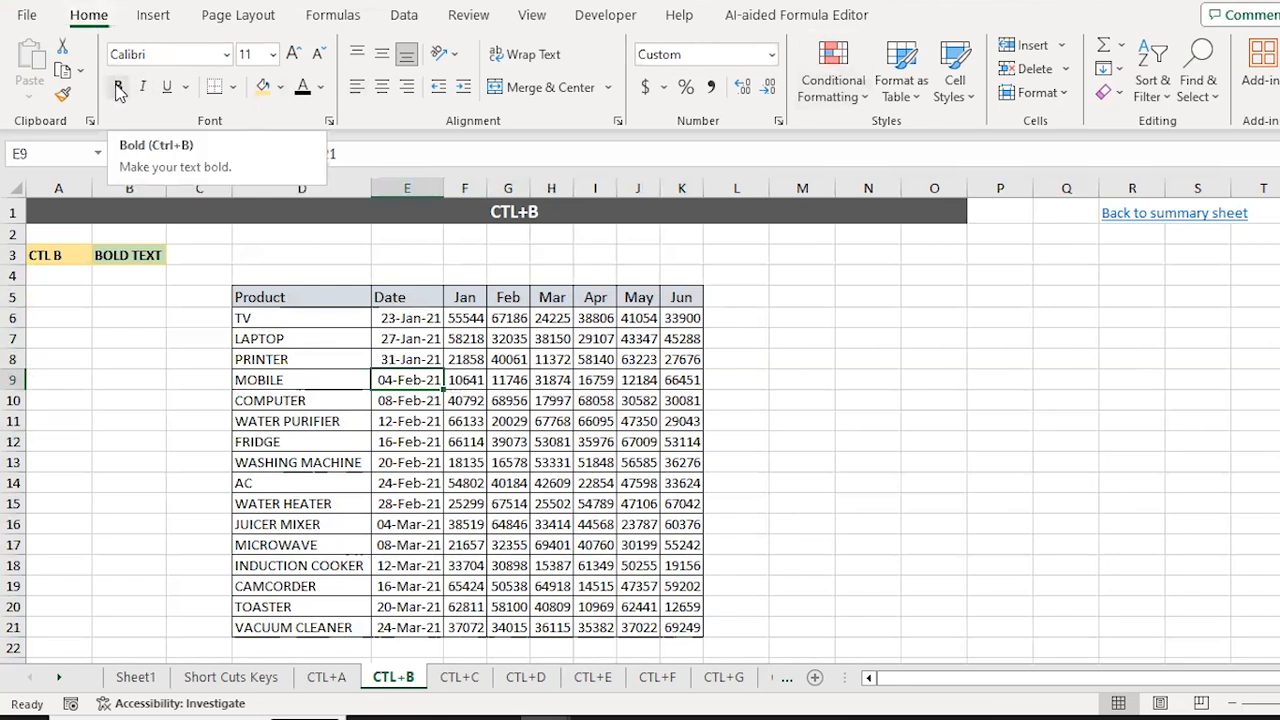
left_click(498, 388)
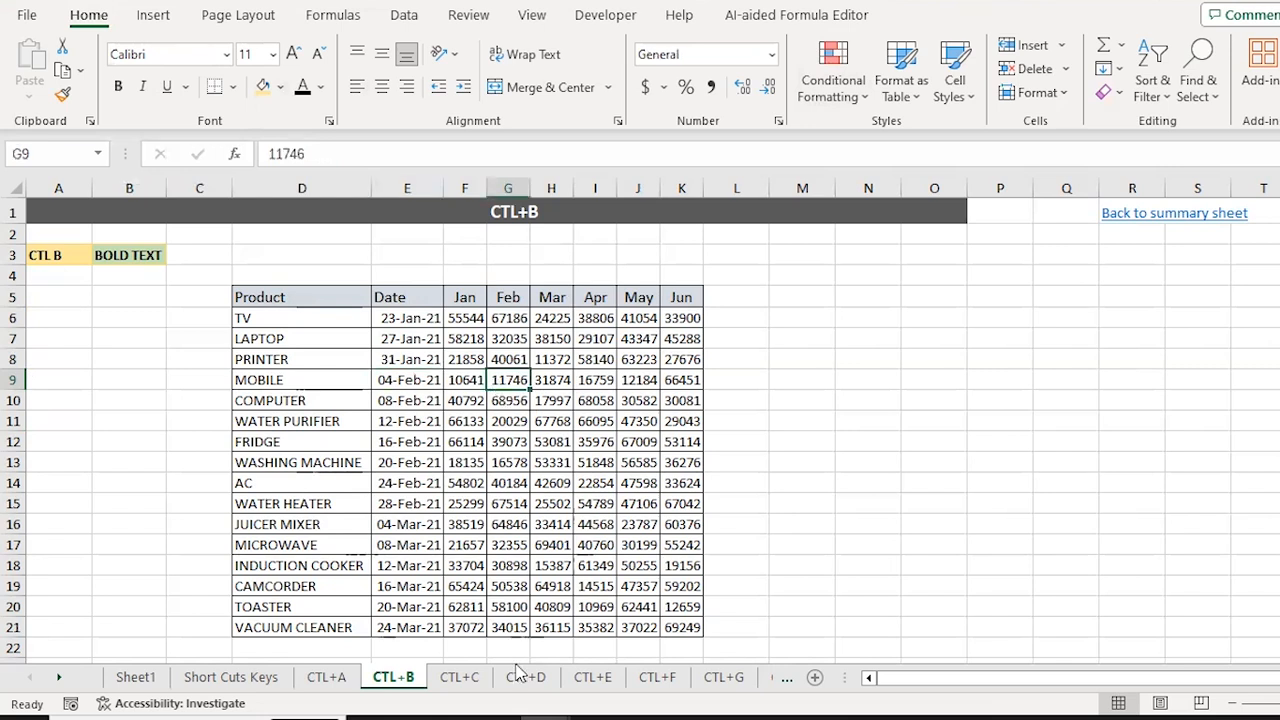
left_click(459, 677)
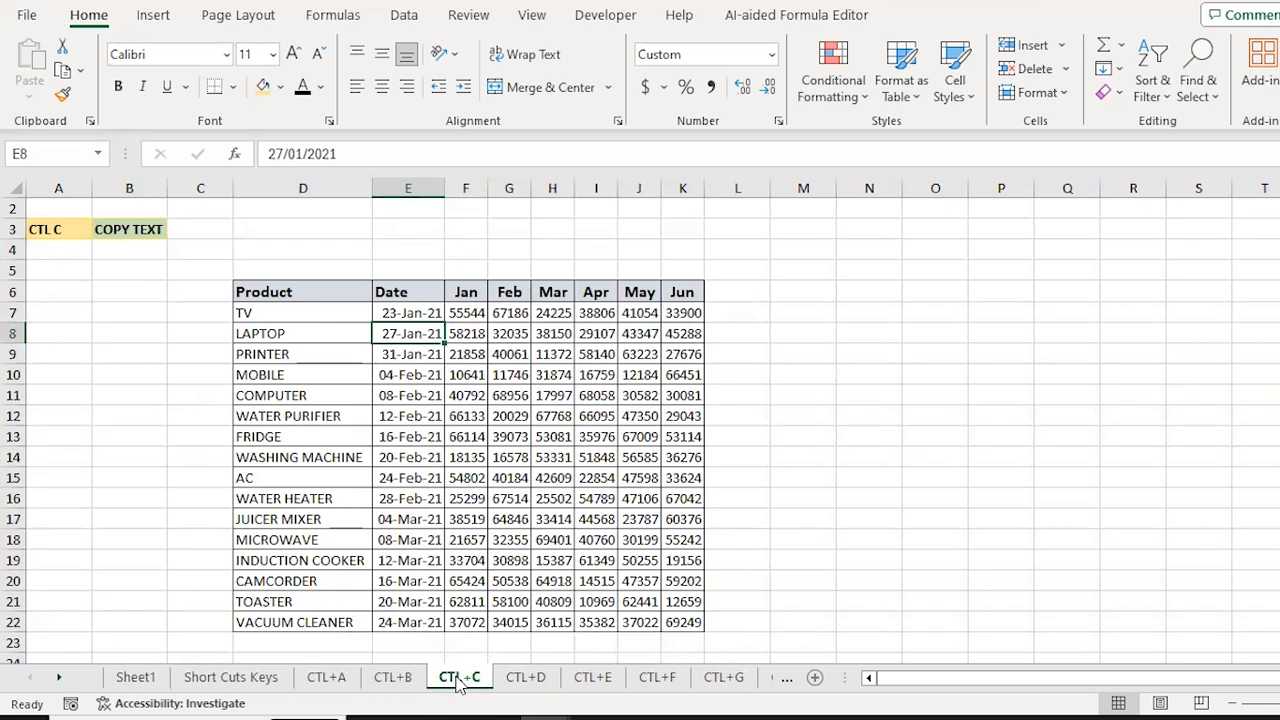
Step: Copy LAPTOP's date 27-Jan-21, then copy the Feb and Mar value block
key("ctrl+c")
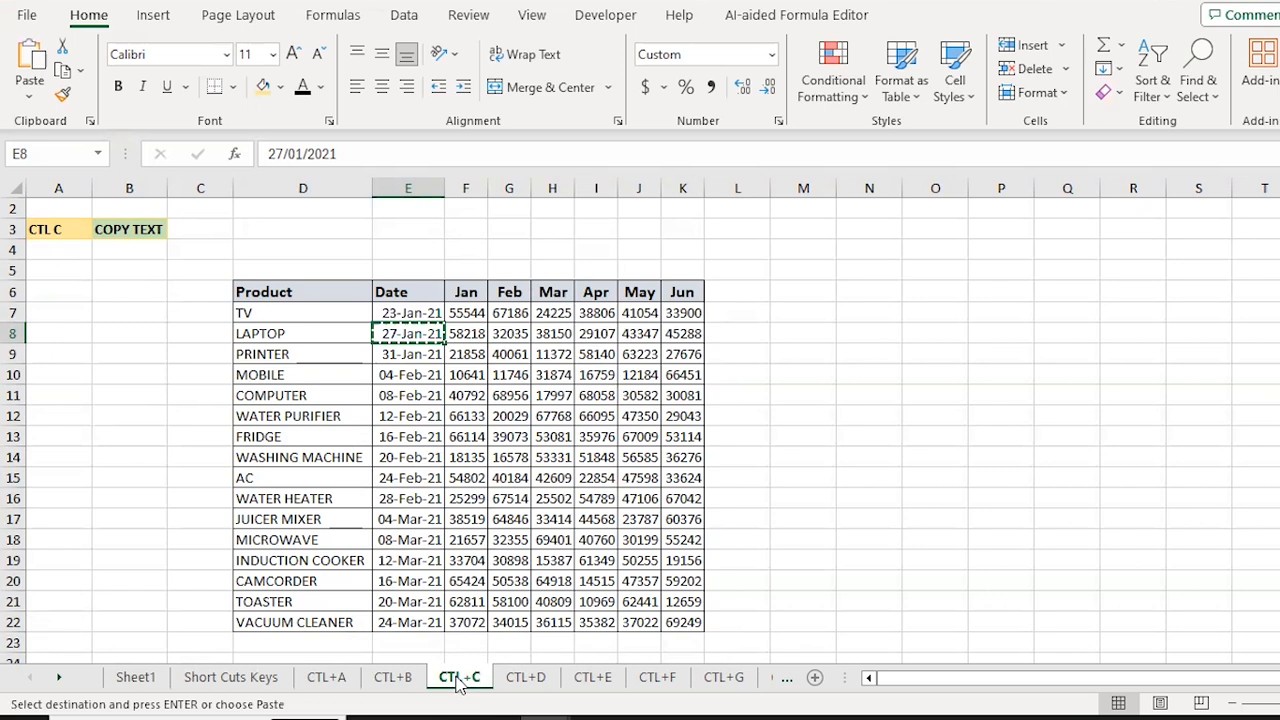
key("Right")
key("Right")
key("Right")
key("Right")
key("Right")
key("Right")
key("Right")
key("Right")
key("Right")
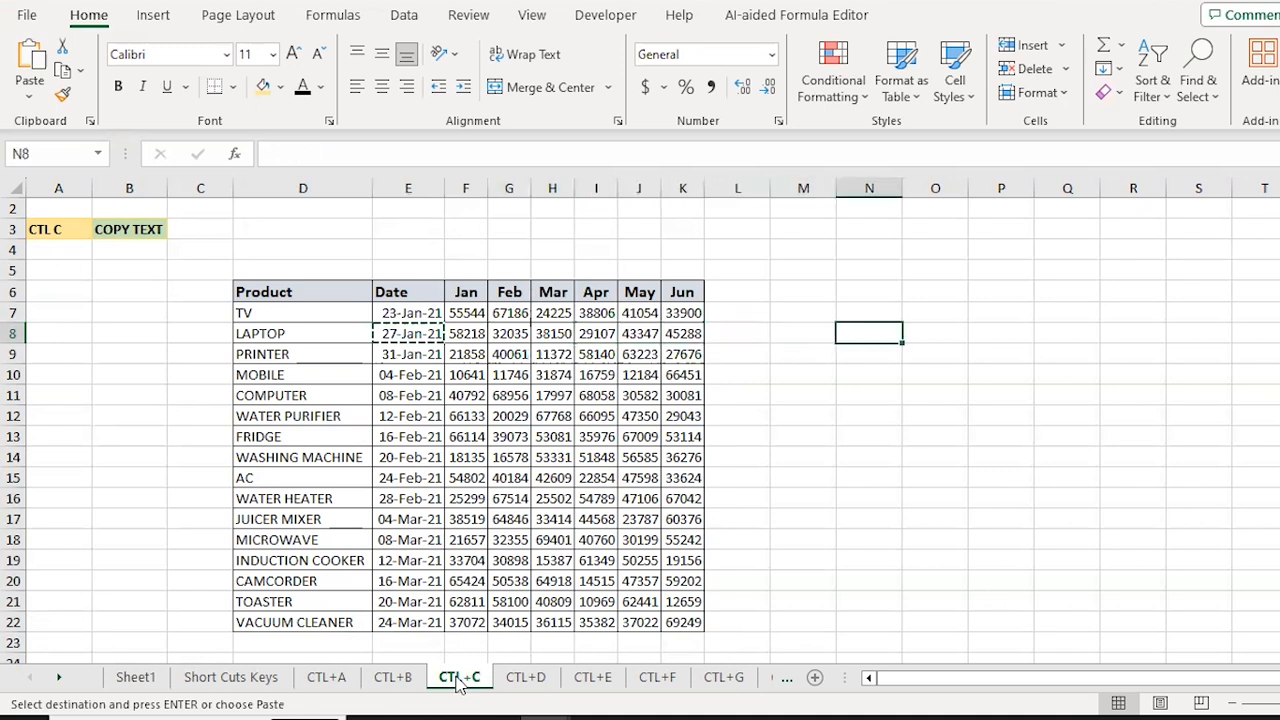
key("Left")
key("Left")
key("Left")
key("Left")
key("Left")
key("Left")
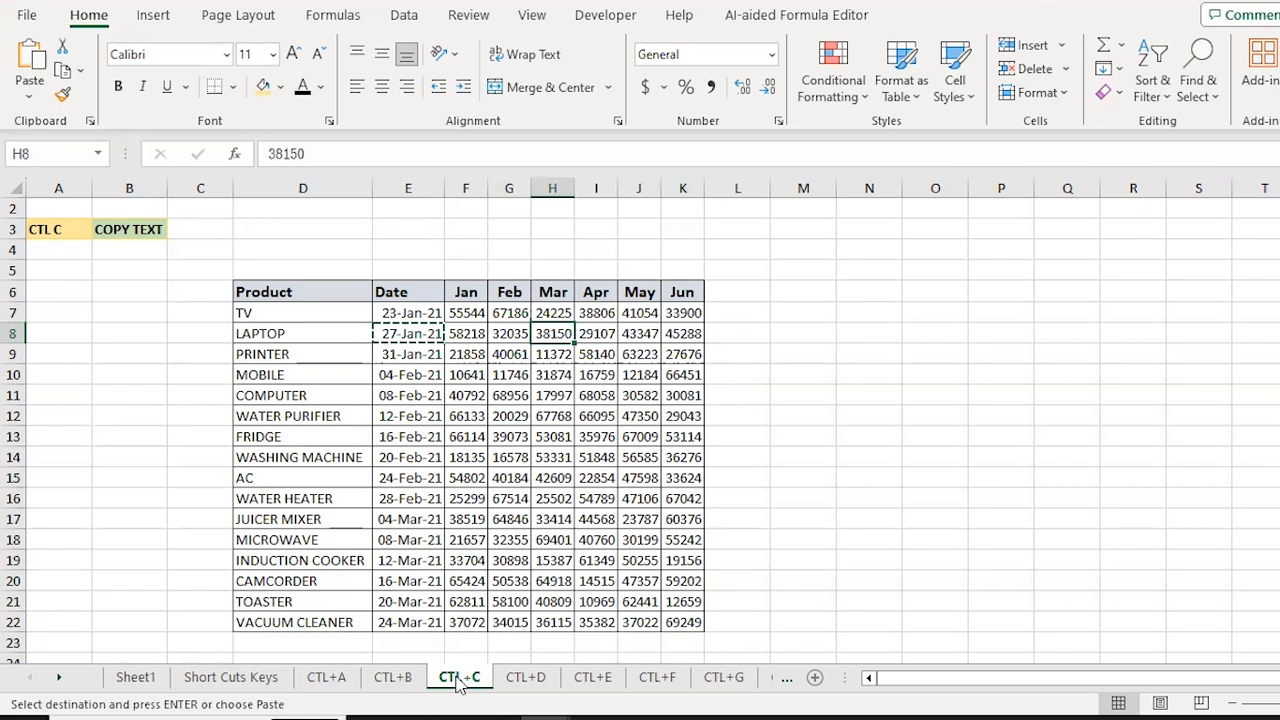
key("Left")
key("shift+Down")
key("shift+Down")
key("shift+Down")
key("shift+Down")
key("shift+Down")
key("shift+Down")
key("shift+Right")
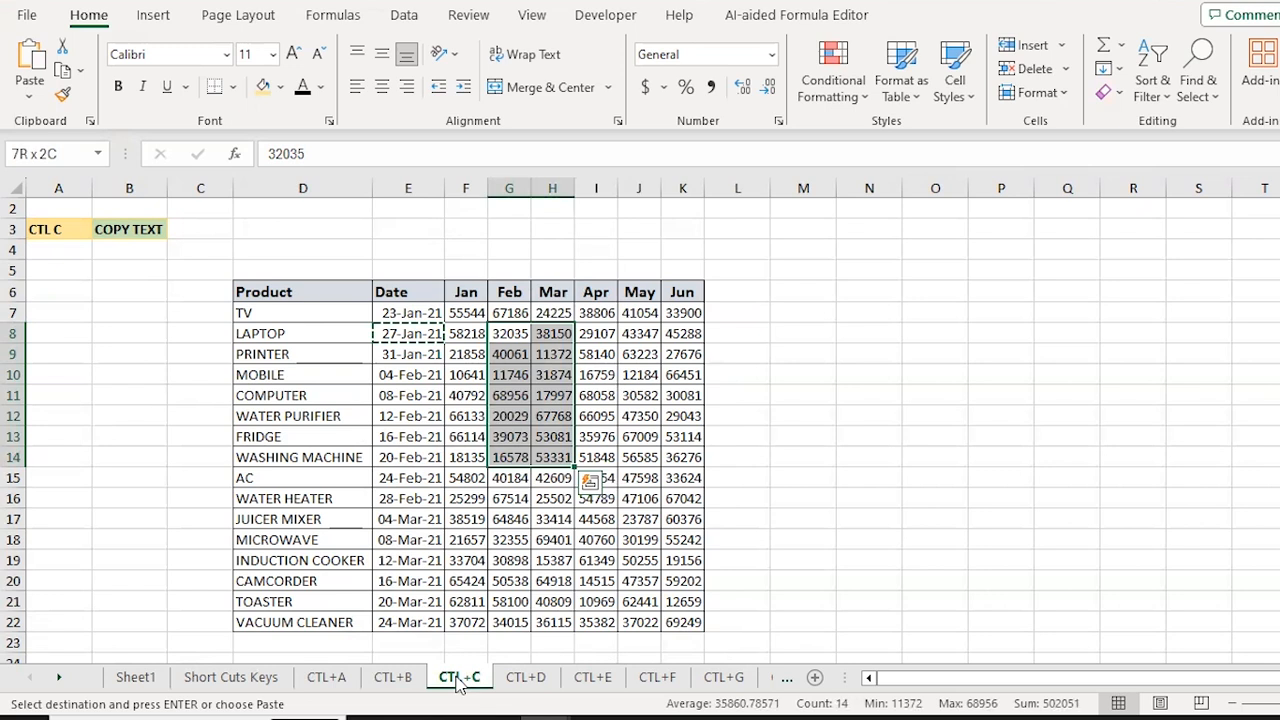
key("ctrl+c")
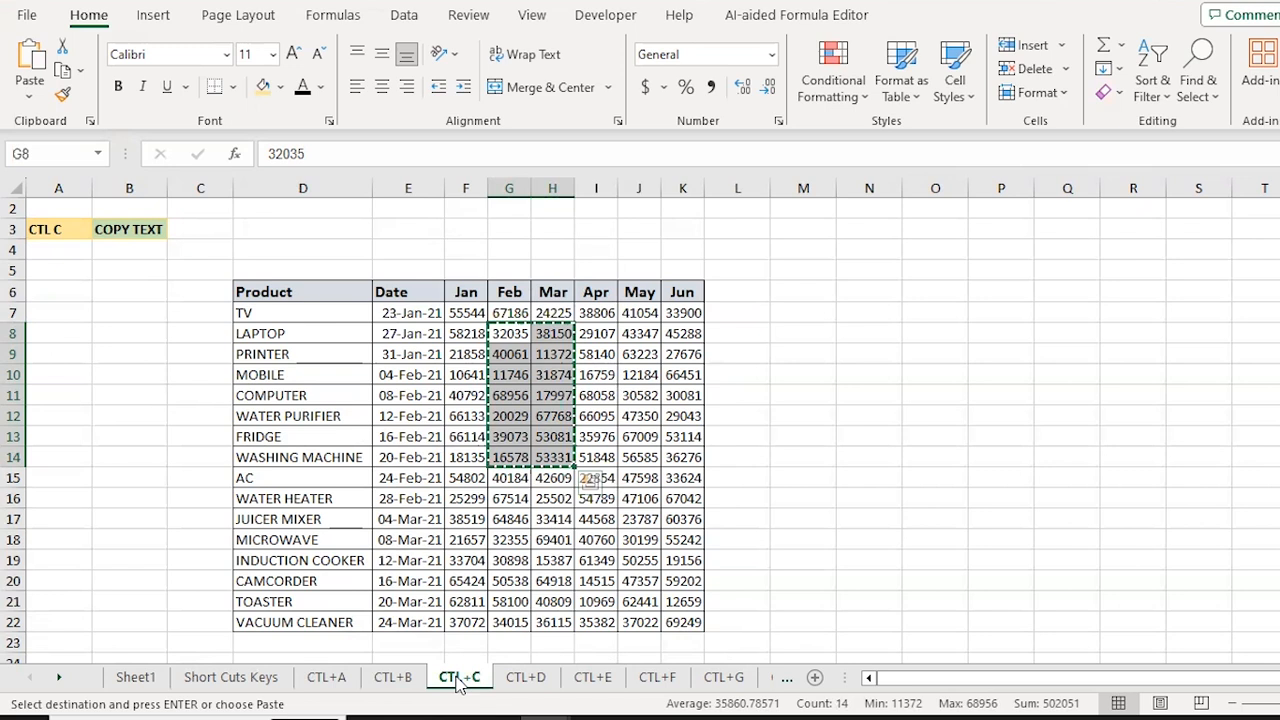
Step: Copy the whole product table, paste it at O6, and clear the copy marquee
key("Left")
key("Left")
key("Left")
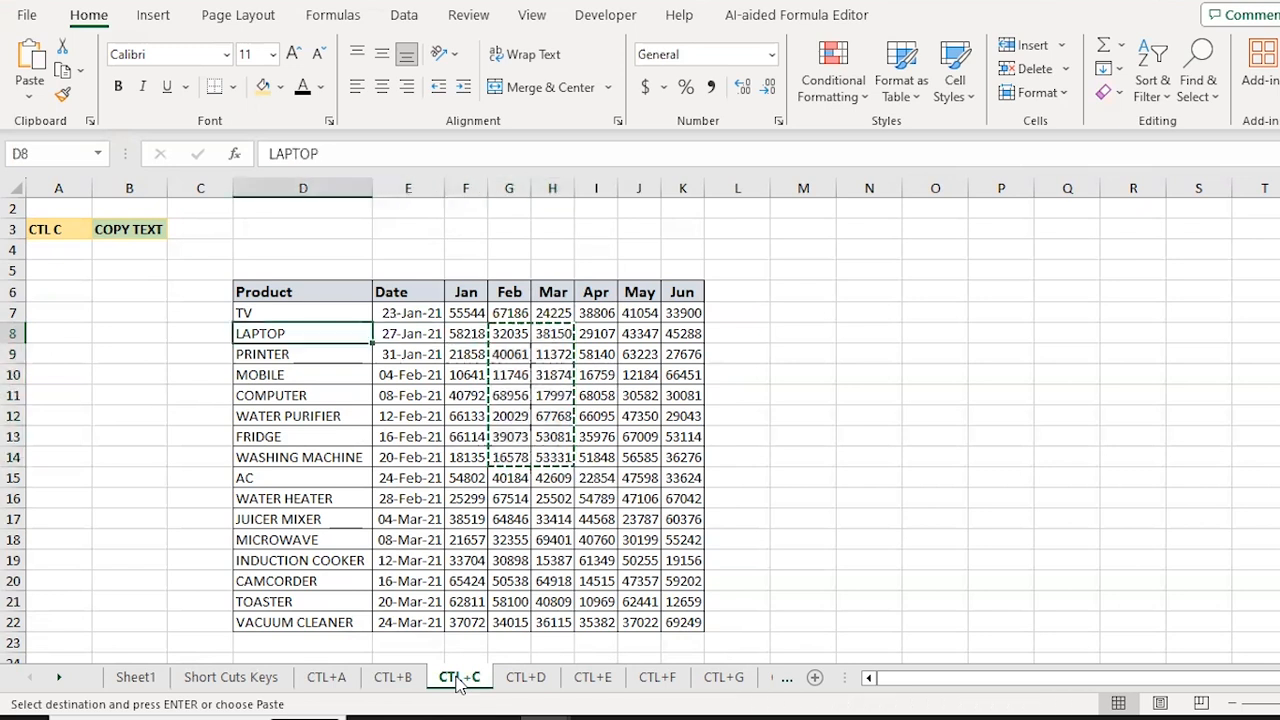
key("ctrl+a")
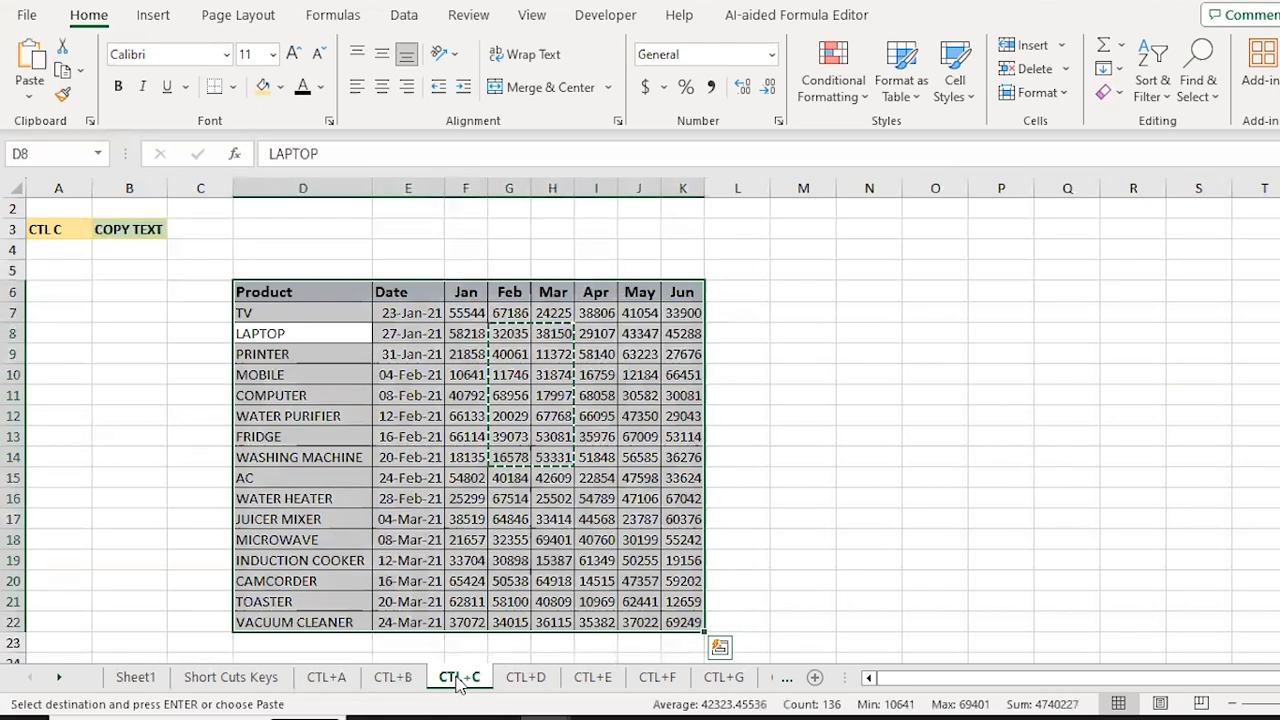
key("ctrl+c")
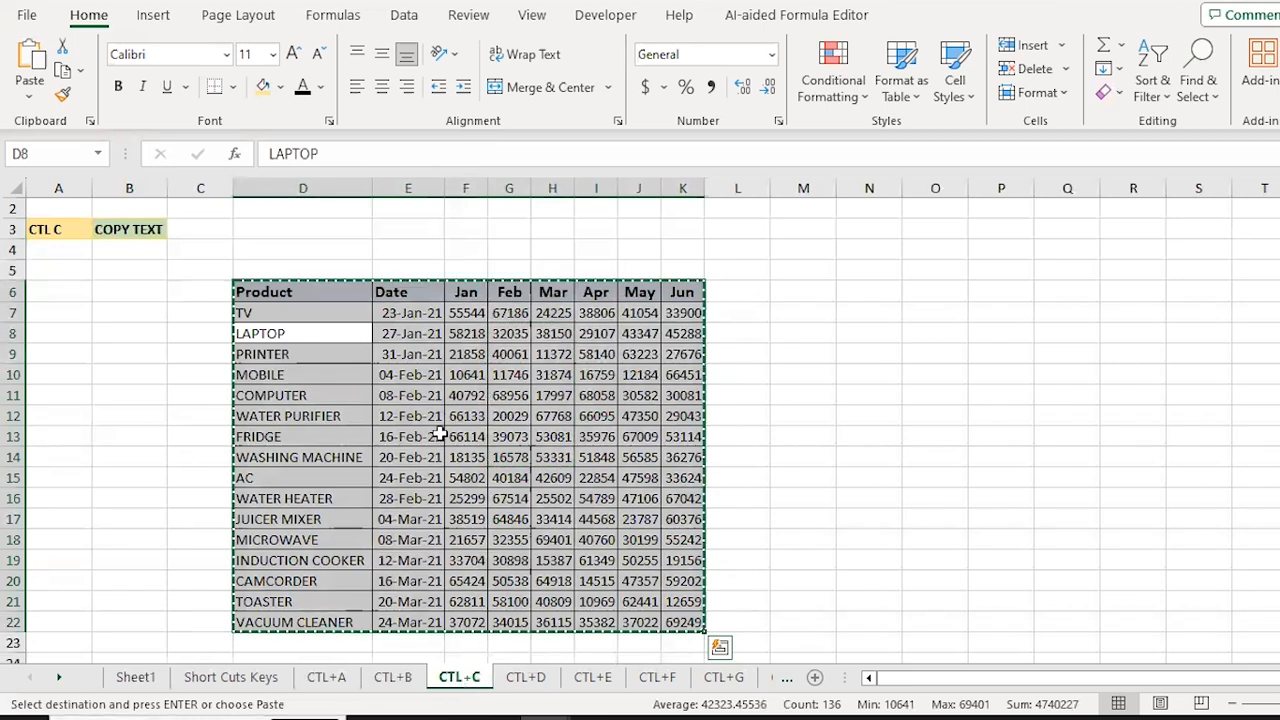
key("Right")
key("Right")
key("Right")
key("Right")
key("Right")
key("Right")
key("Right")
key("Right")
key("Right")
key("Right")
key("Up")
key("Up")
key("Right")
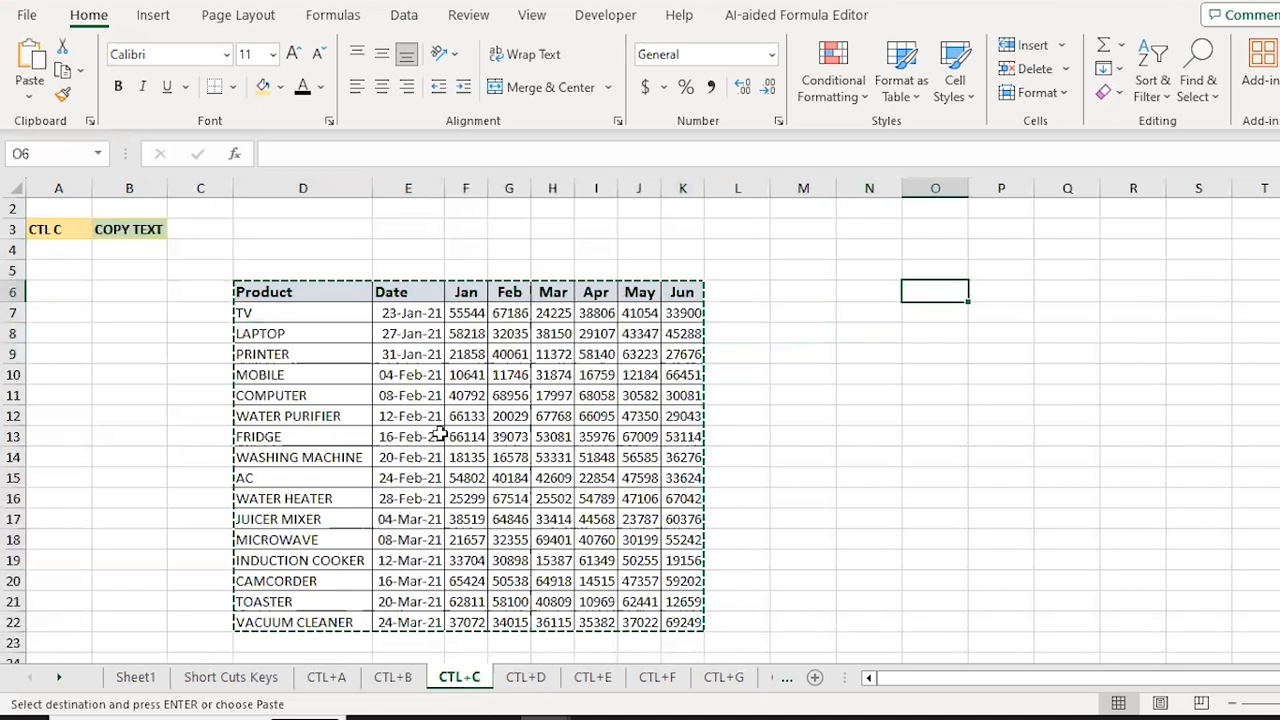
key("ctrl+v")
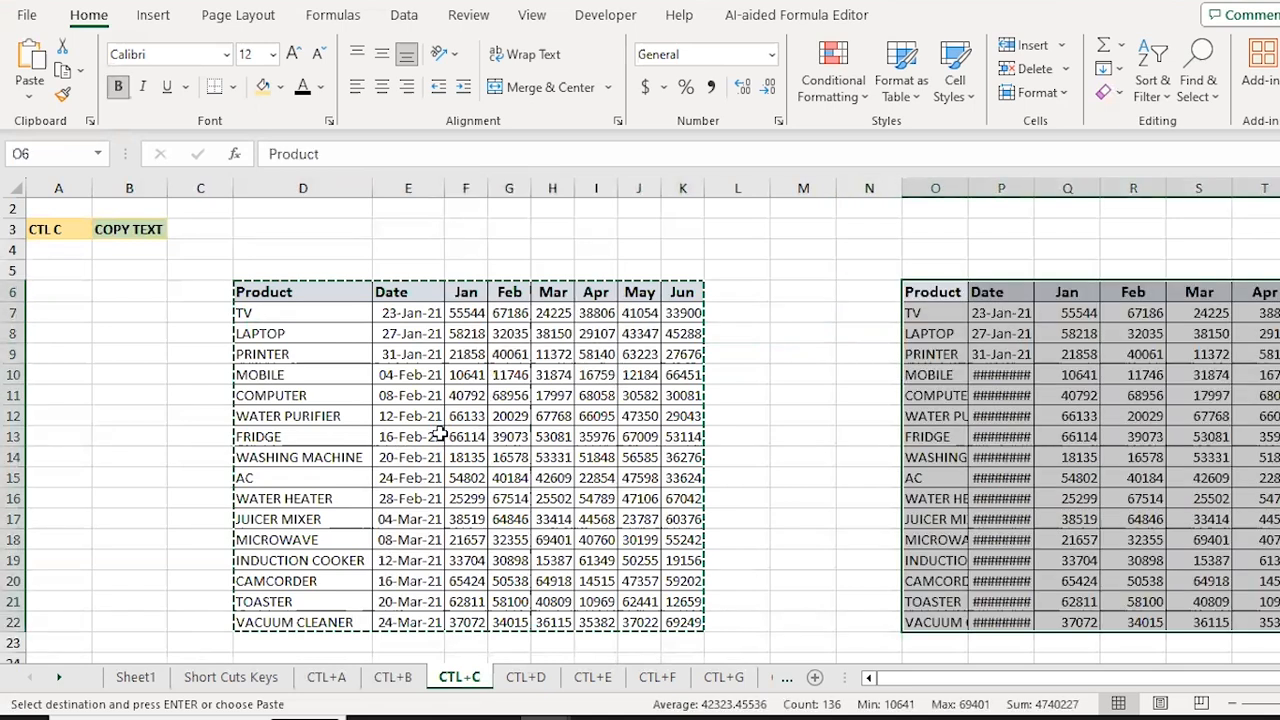
key("ctrl+Left")
key("ctrl+Left")
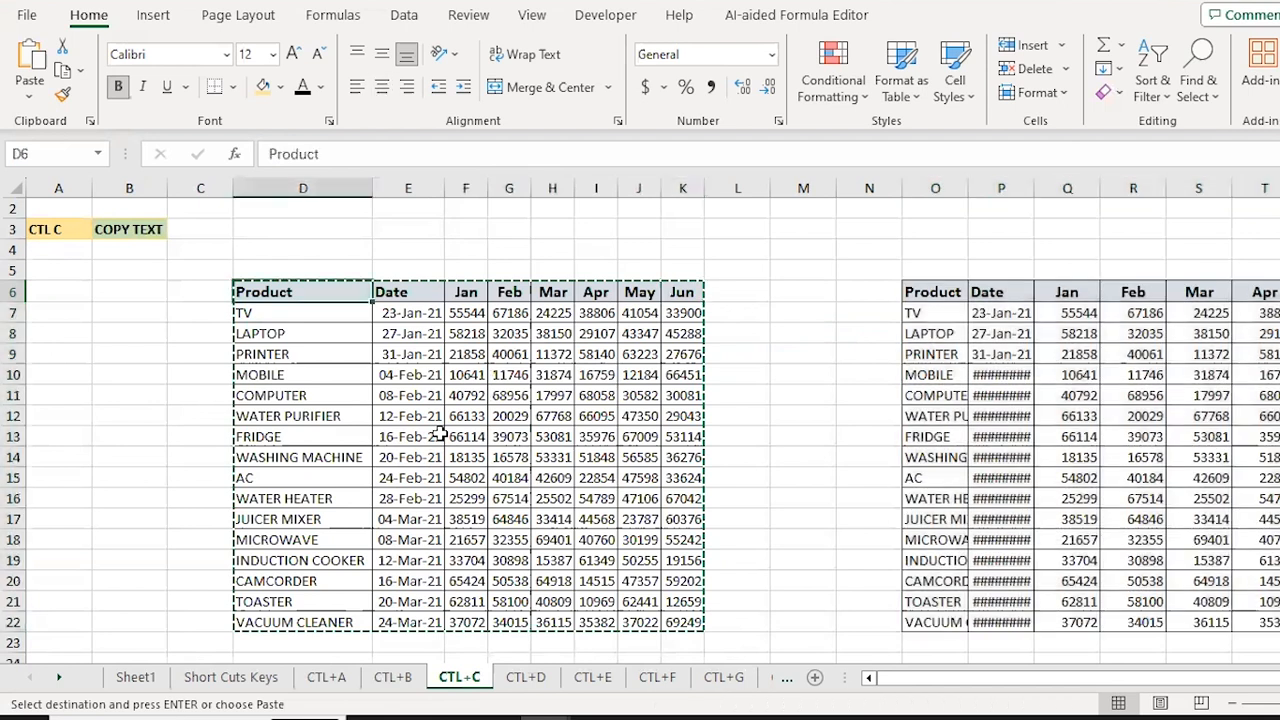
key("Escape")
key("Right")
key("Right")
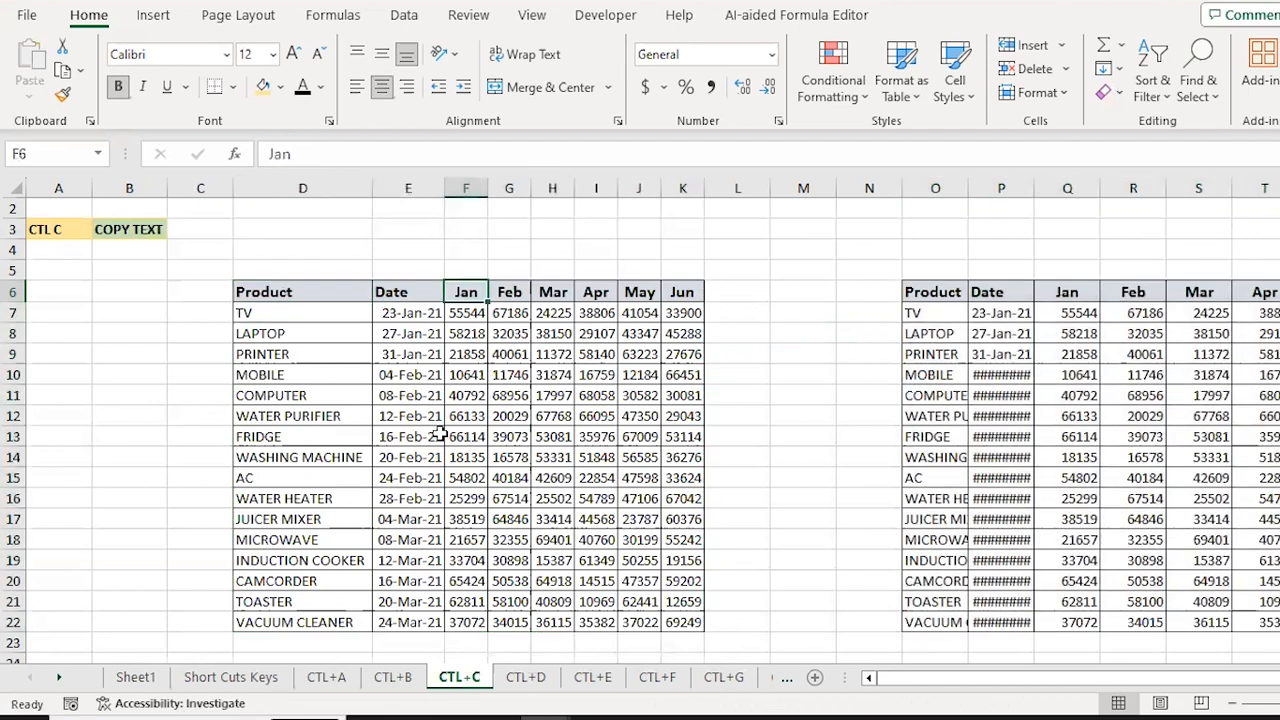
Step: On the CTL+D sheet, enter the variance formula =F6-E6 in G6
left_click(528, 682)
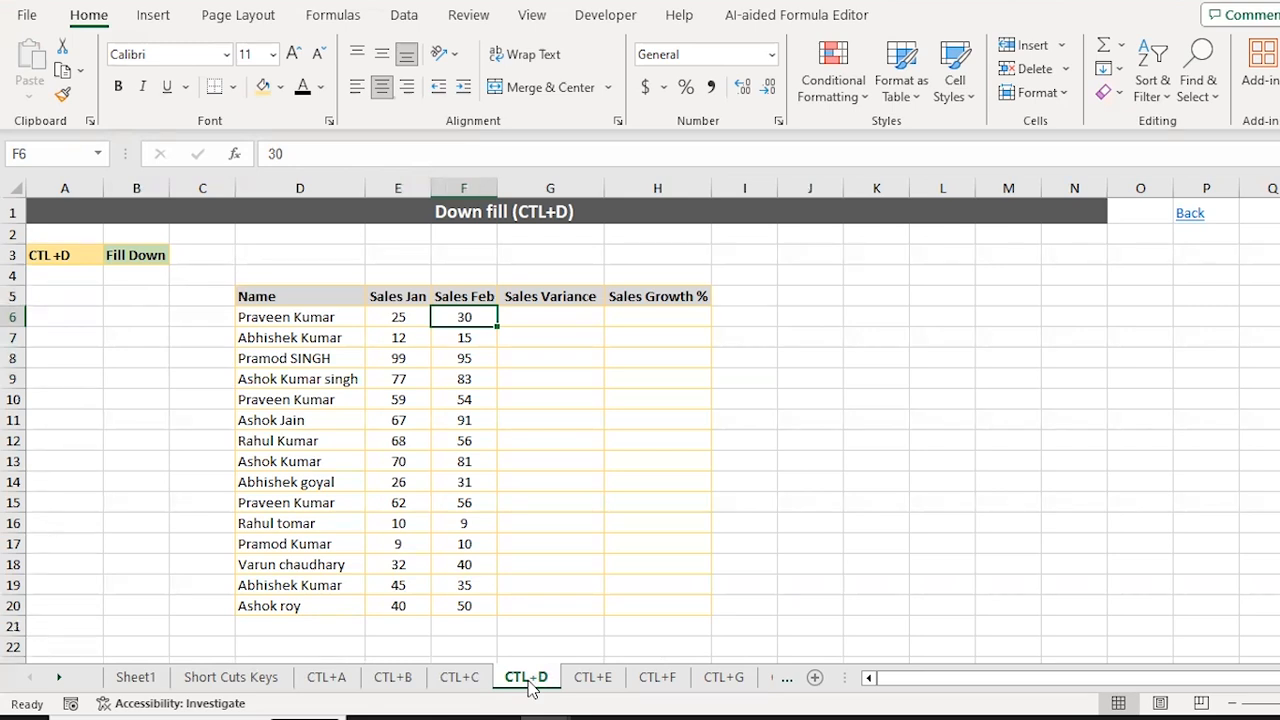
key("Right")
type("=")
key("Left")
key("Right")
type("-")
key("Left")
key("Return")
Step: Copy the G6 formula and try out range selections down the Sales Variance column
key("Up")
key("ctrl+c")
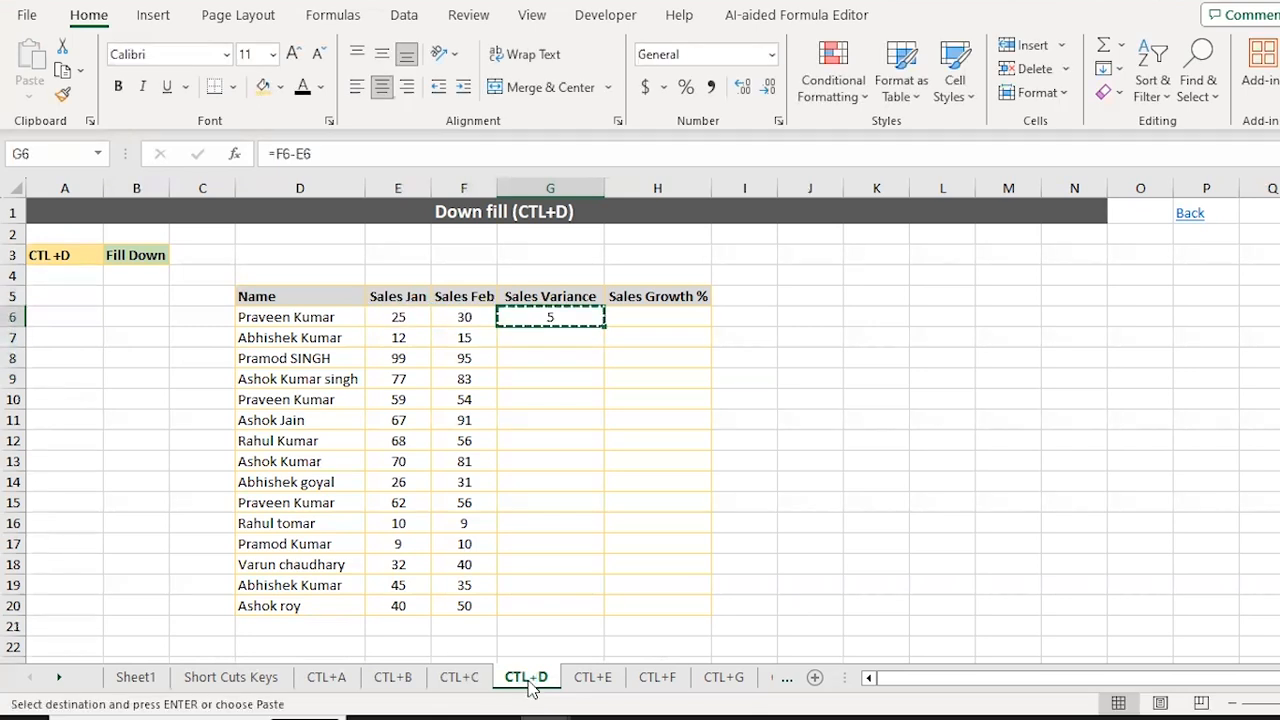
key("Escape")
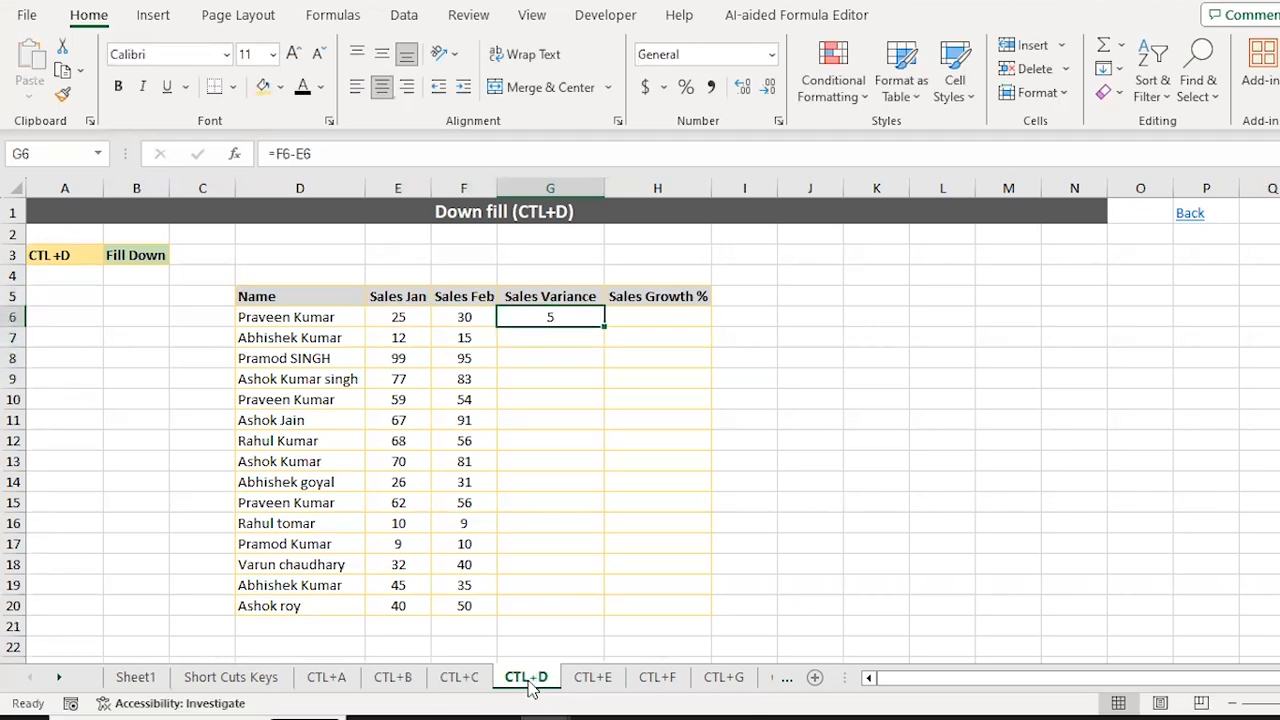
key("shift+Down")
key("shift+Down")
key("shift+Down")
key("shift+Down")
key("shift+Down")
key("shift+Down")
key("shift+Down")
key("shift+Down")
key("shift+Down")
key("shift+Down")
key("shift+Down")
key("shift+Down")
key("shift+Down")
key("shift+Down")
key("shift+Down")
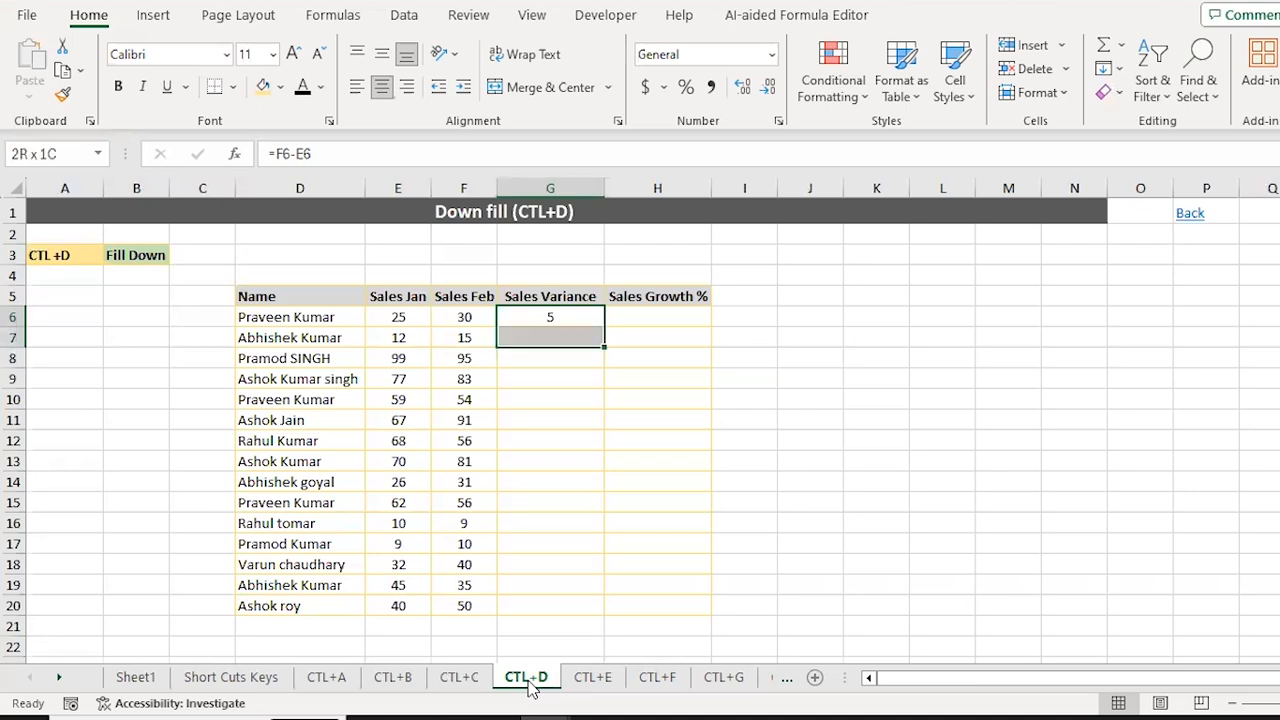
key("shift+Up")
key("ctrl+shift+Up")
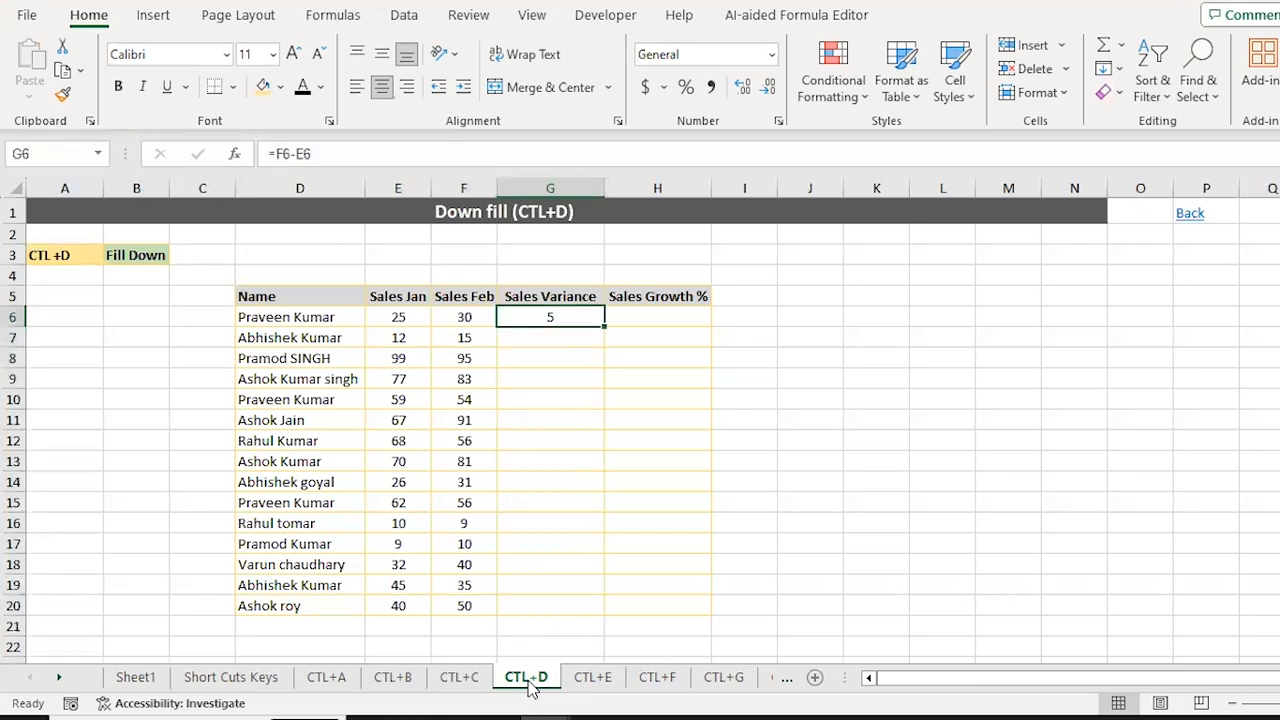
key("ctrl+c")
key("Down")
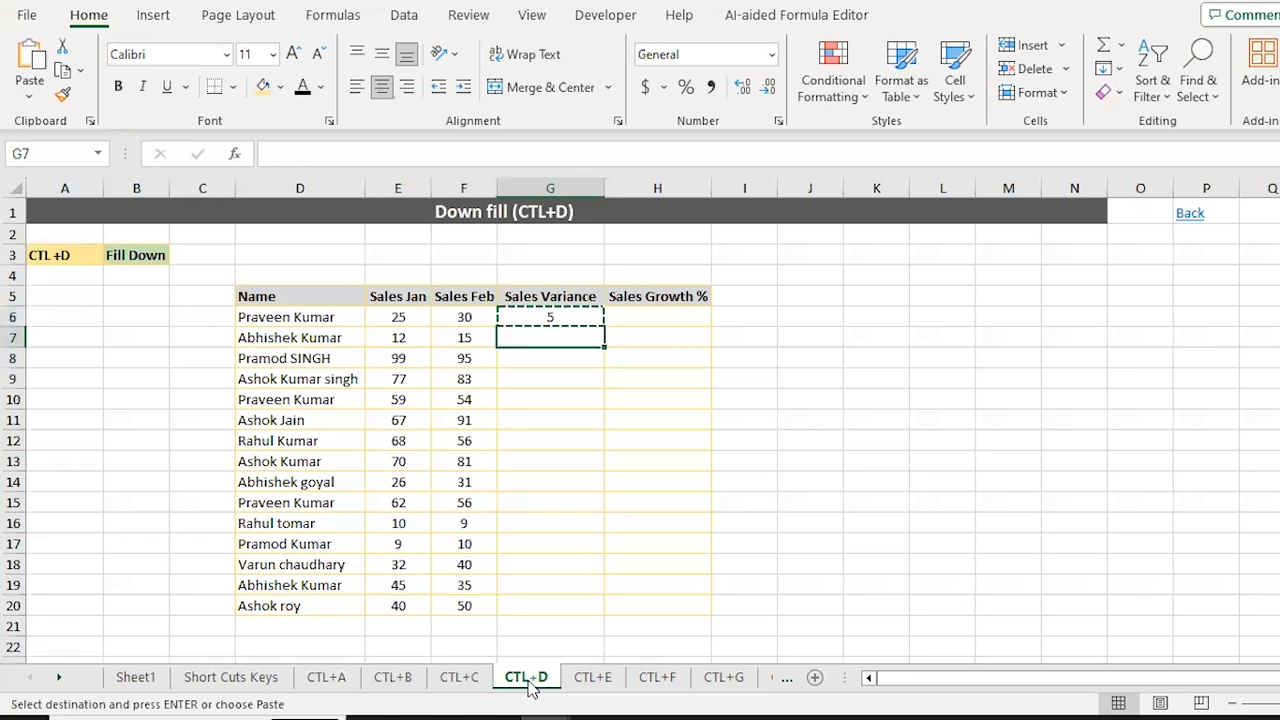
key("shift+Down")
key("shift+Down")
key("shift+Down")
key("shift+Down")
key("shift+Down")
key("shift+Down")
key("shift+Down")
key("shift+Down")
key("shift+Down")
key("shift+Down")
key("shift+Down")
key("shift+Down")
key("shift+Down")
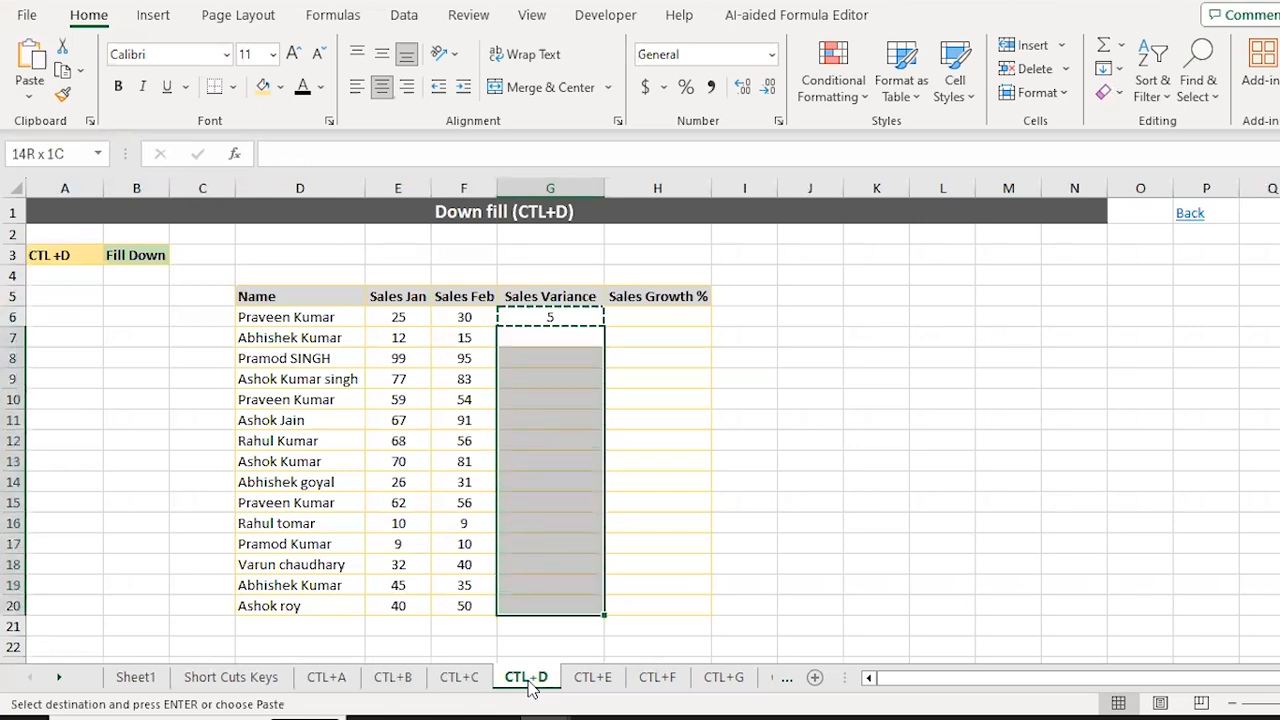
key("Escape")
Step: Select G6:G20 and fill the variance formula down with Ctrl+D, giving values 5 to 10
key("Up")
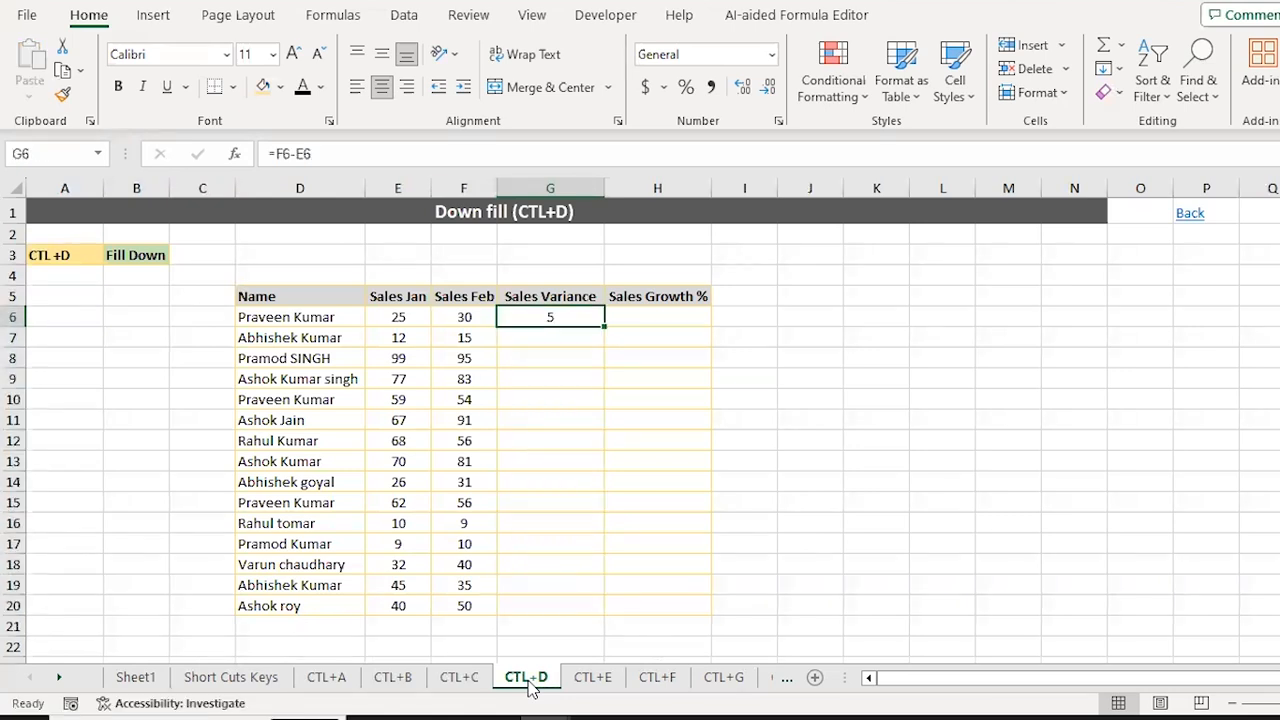
key("shift+Down")
key("shift+Down")
key("shift+Down")
key("shift+Down")
key("shift+Down")
key("shift+Down")
key("shift+Down")
key("shift+Down")
key("shift+Down")
key("shift+Down")
key("shift+Down")
key("shift+Down")
key("shift+Down")
key("shift+Down")
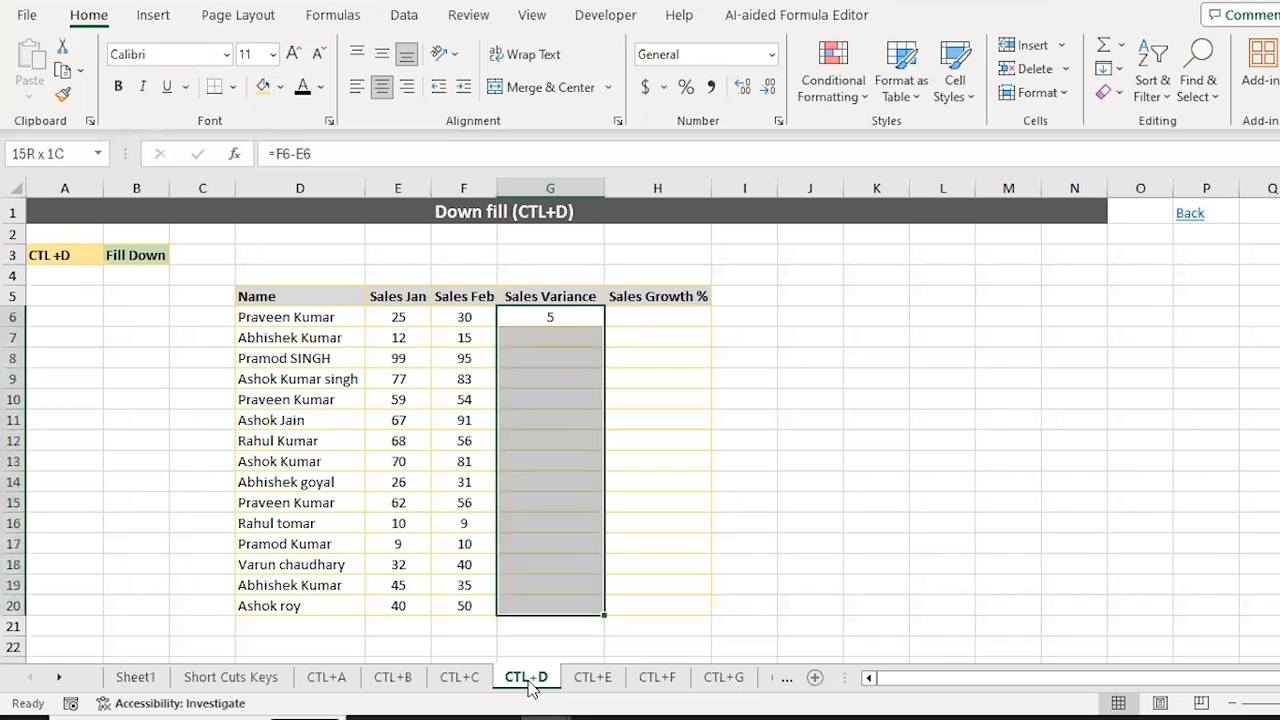
key("ctrl+d")
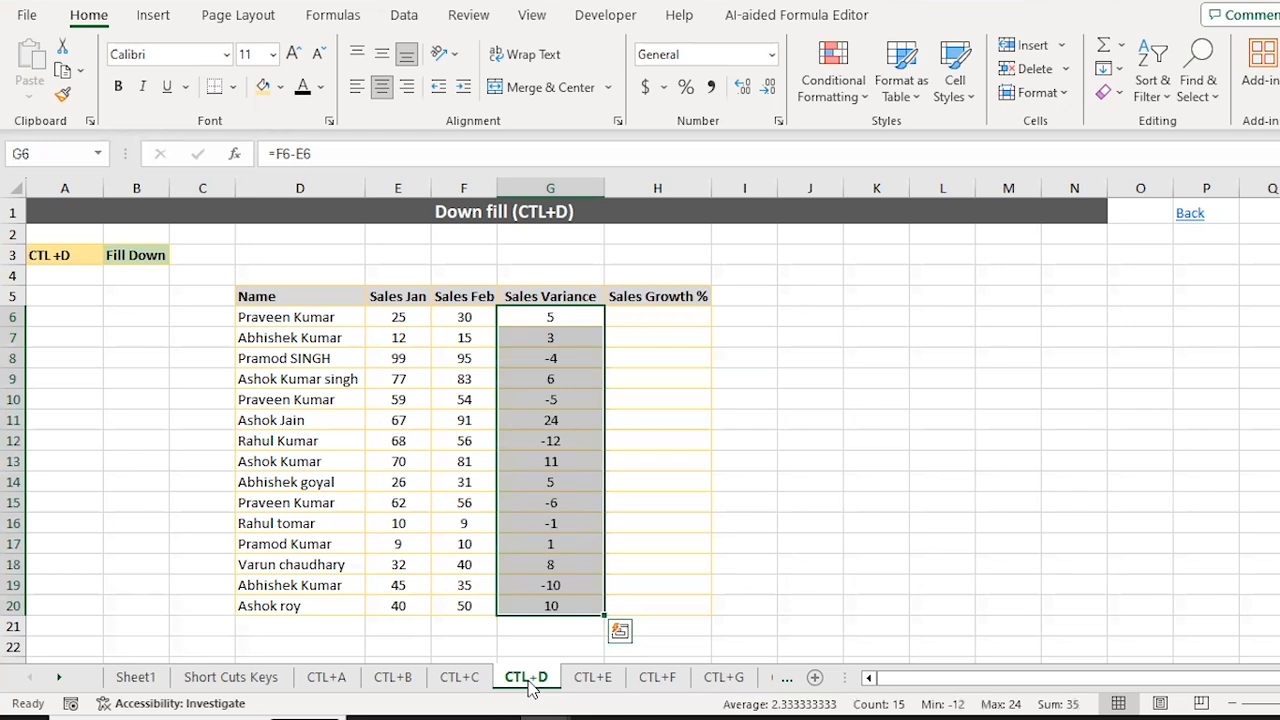
key("Down")
key("Up")
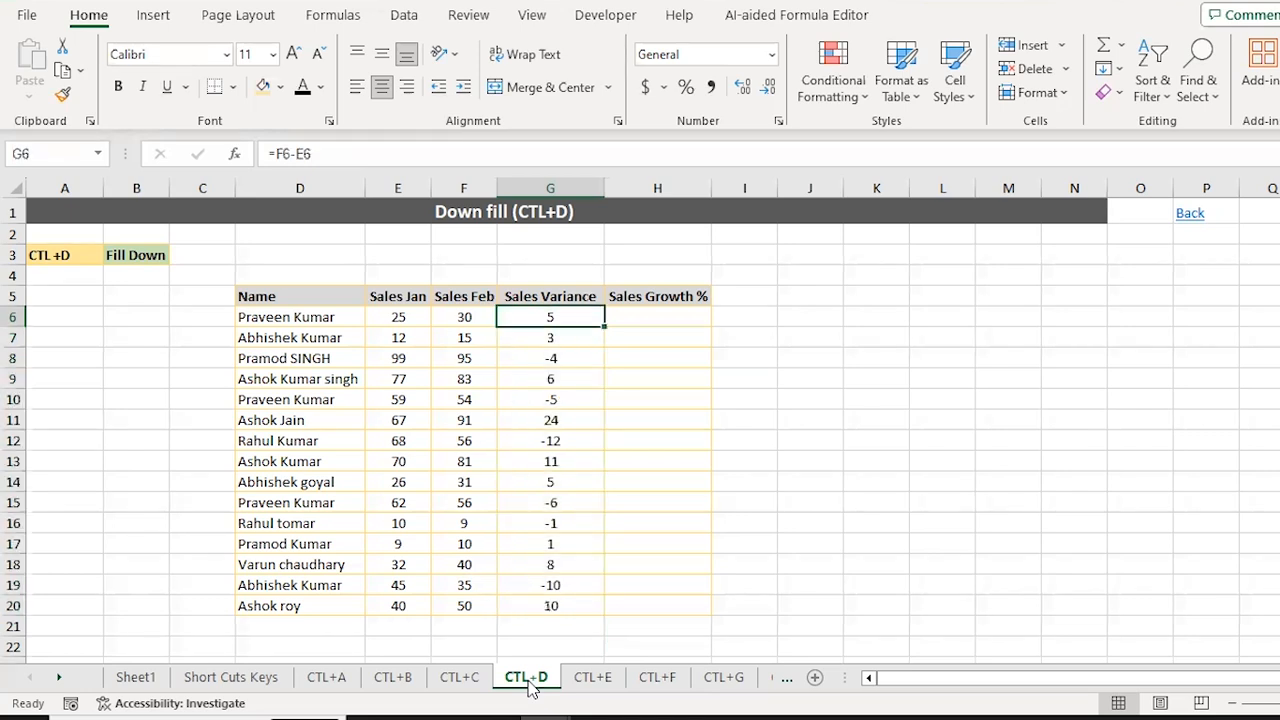
key("ctrl+shift+Down")
key("ctrl+d")
key("Down")
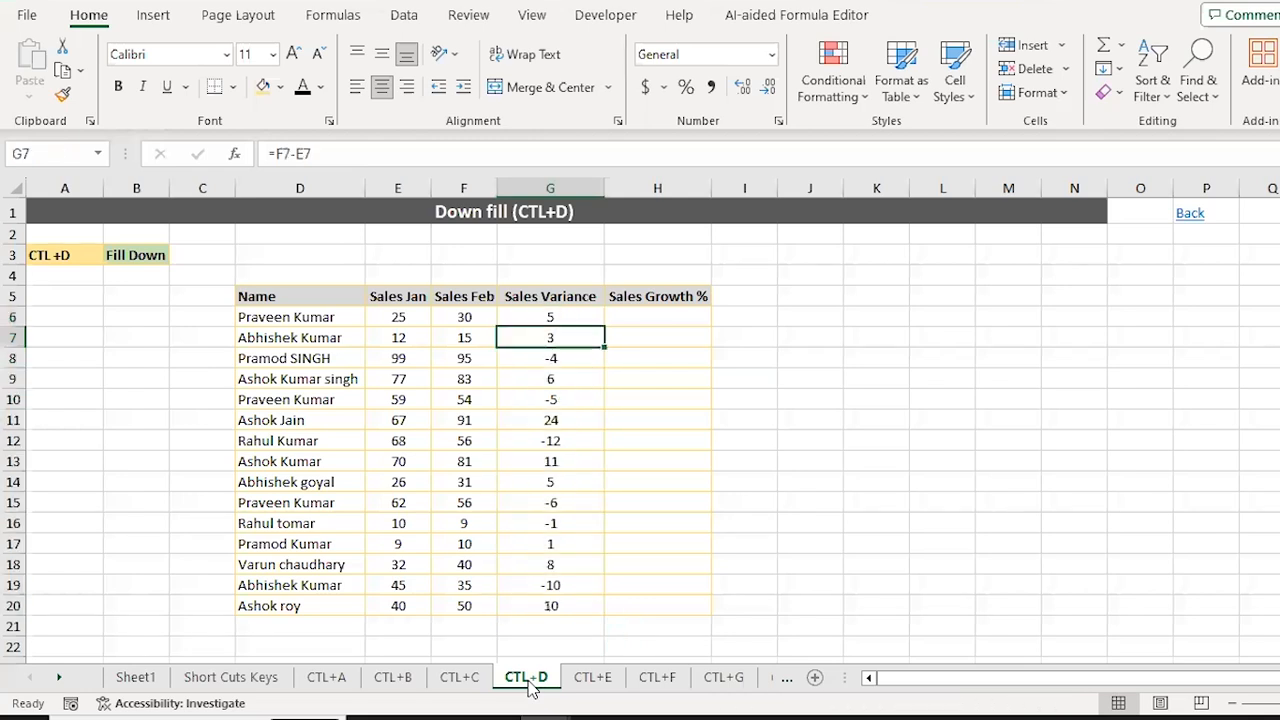
key("Up")
key("Right")
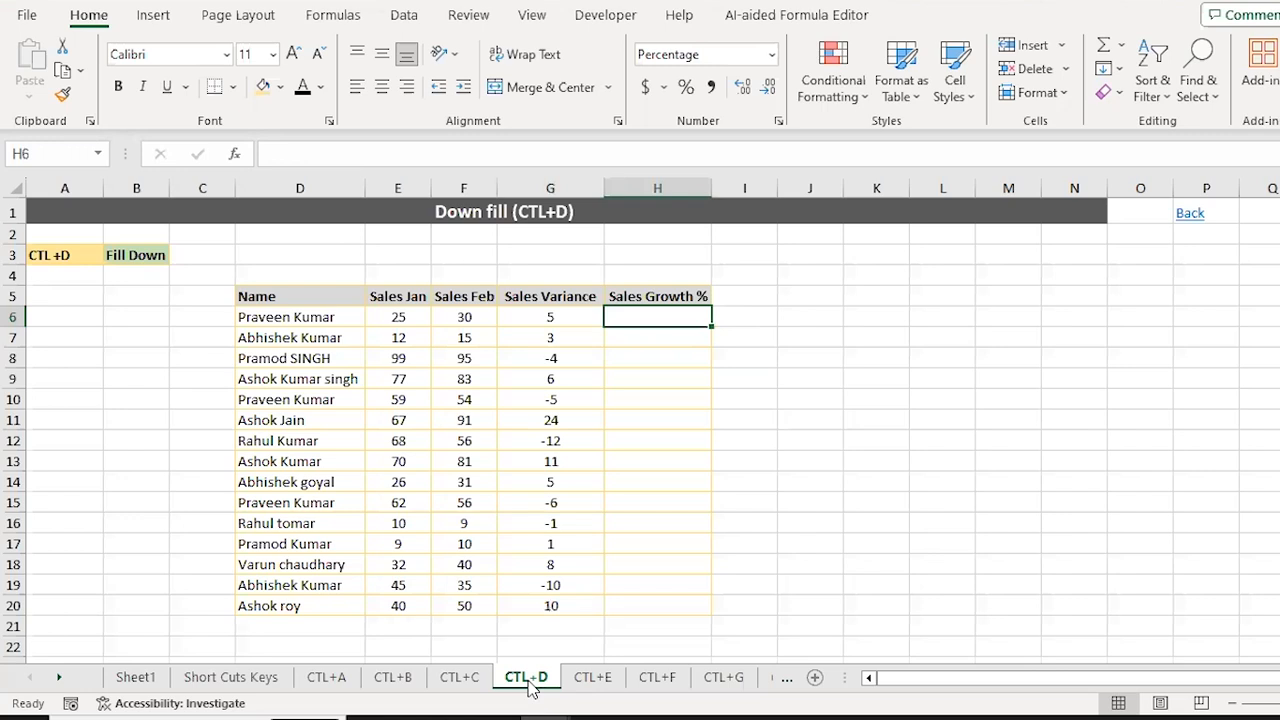
Step: Enter the growth formula =G6/E6 in H6, showing 20%
type("=")
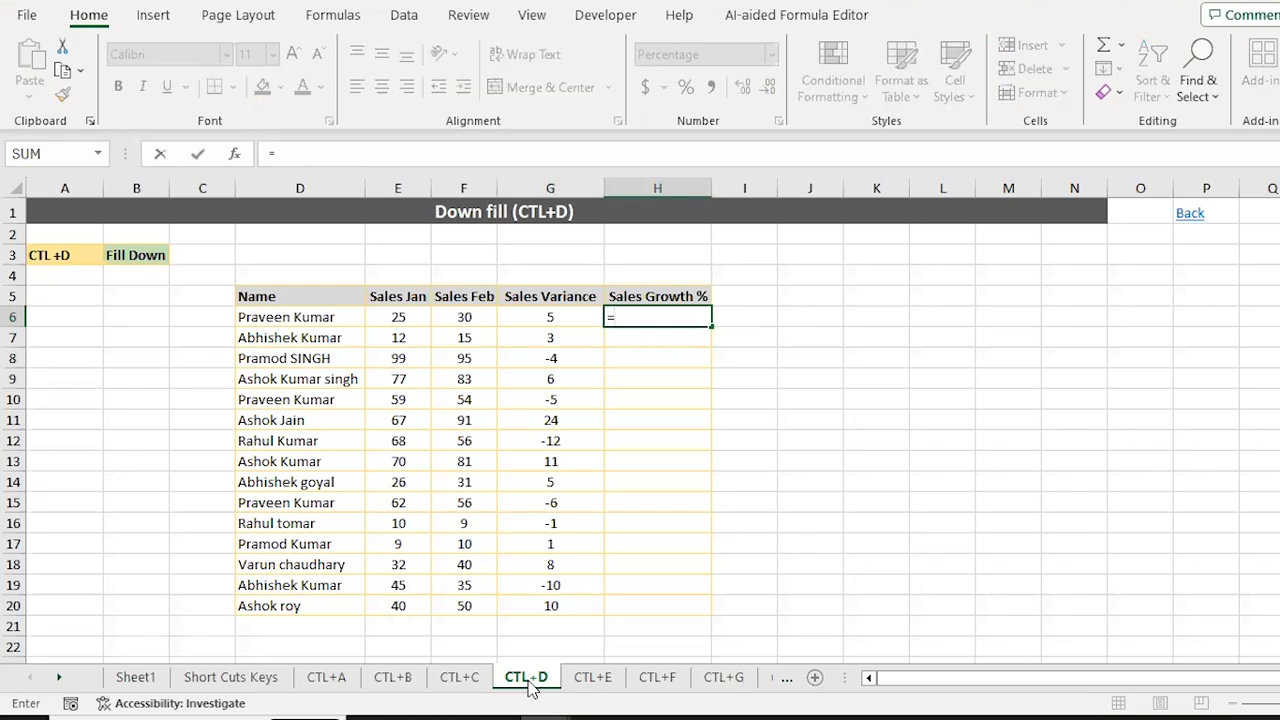
key("Left")
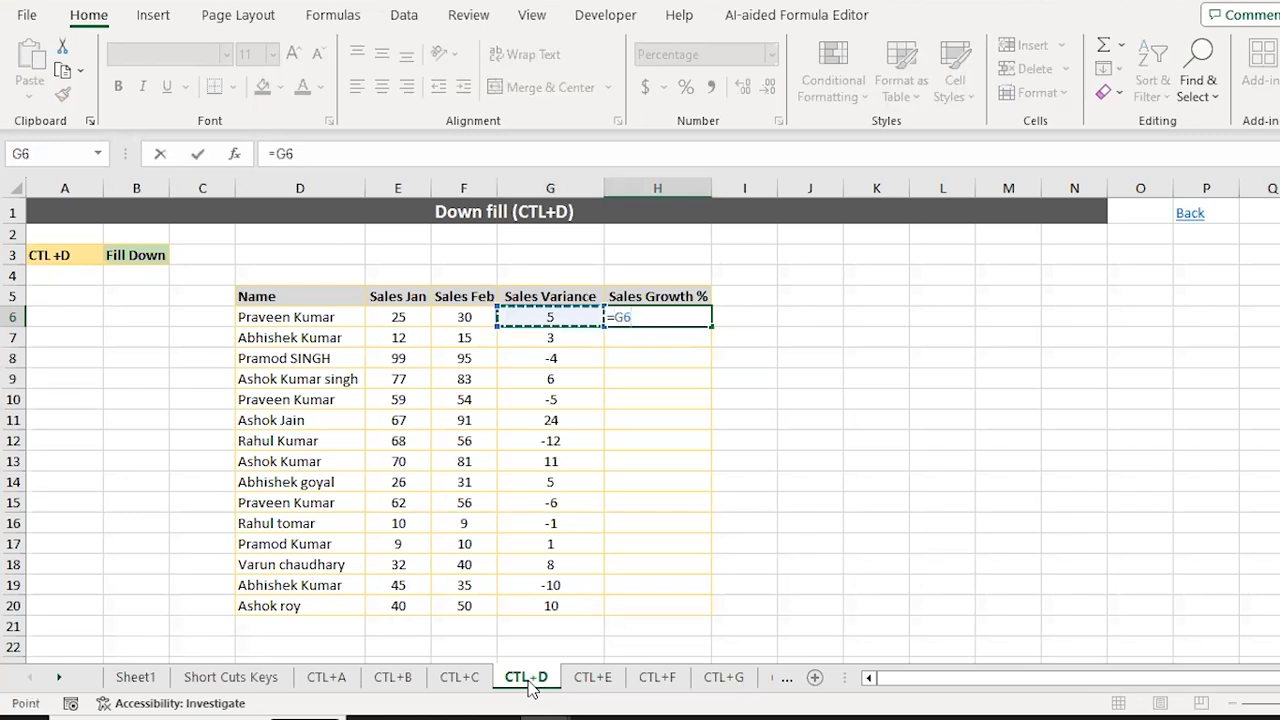
type("/")
key("Left")
key("Left")
key("Left")
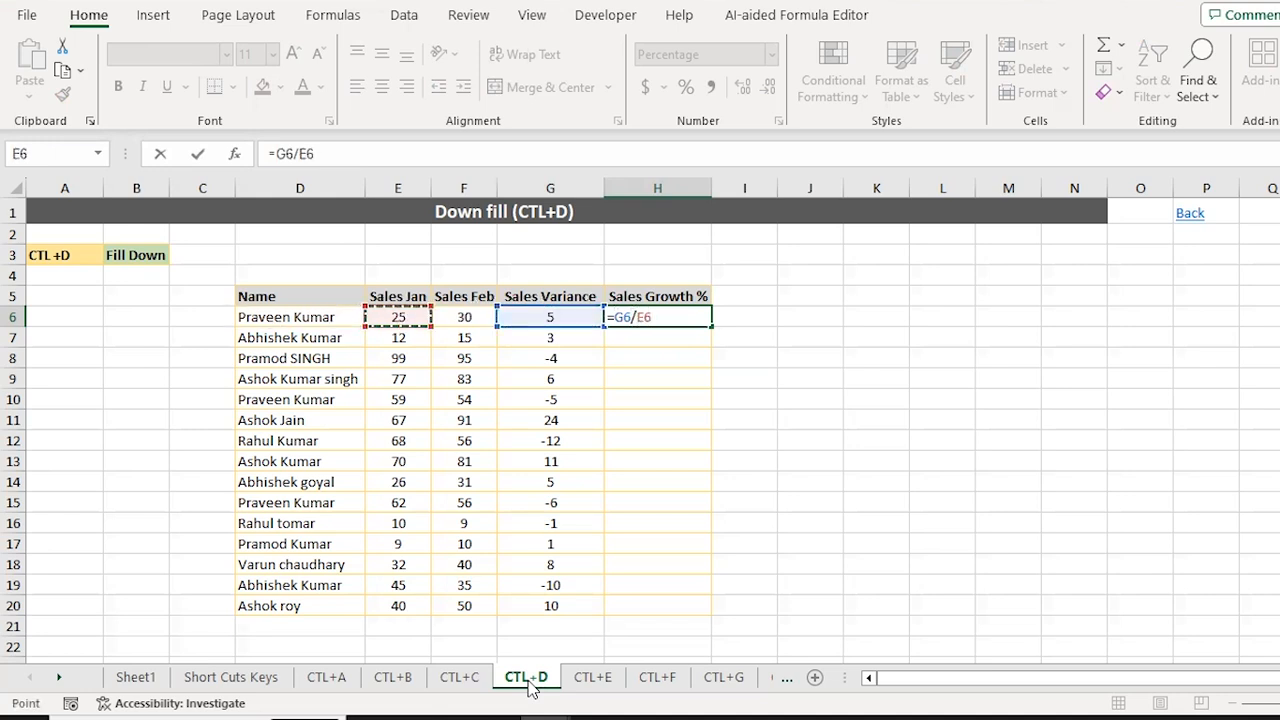
key("ctrl+Return")
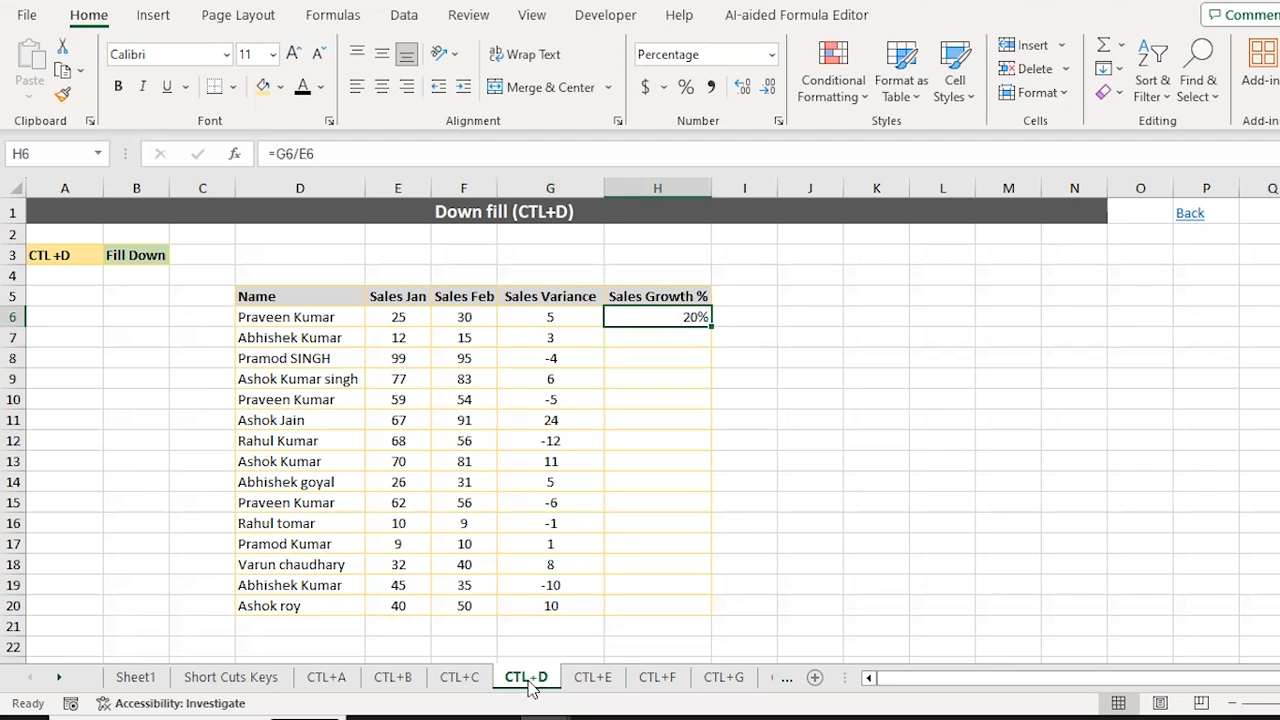
Step: Select H6:H20 and fill the growth formula down with Ctrl+D, showing 20% to 25%
key("ctrl+c")
key("Down")
key("shift+Down")
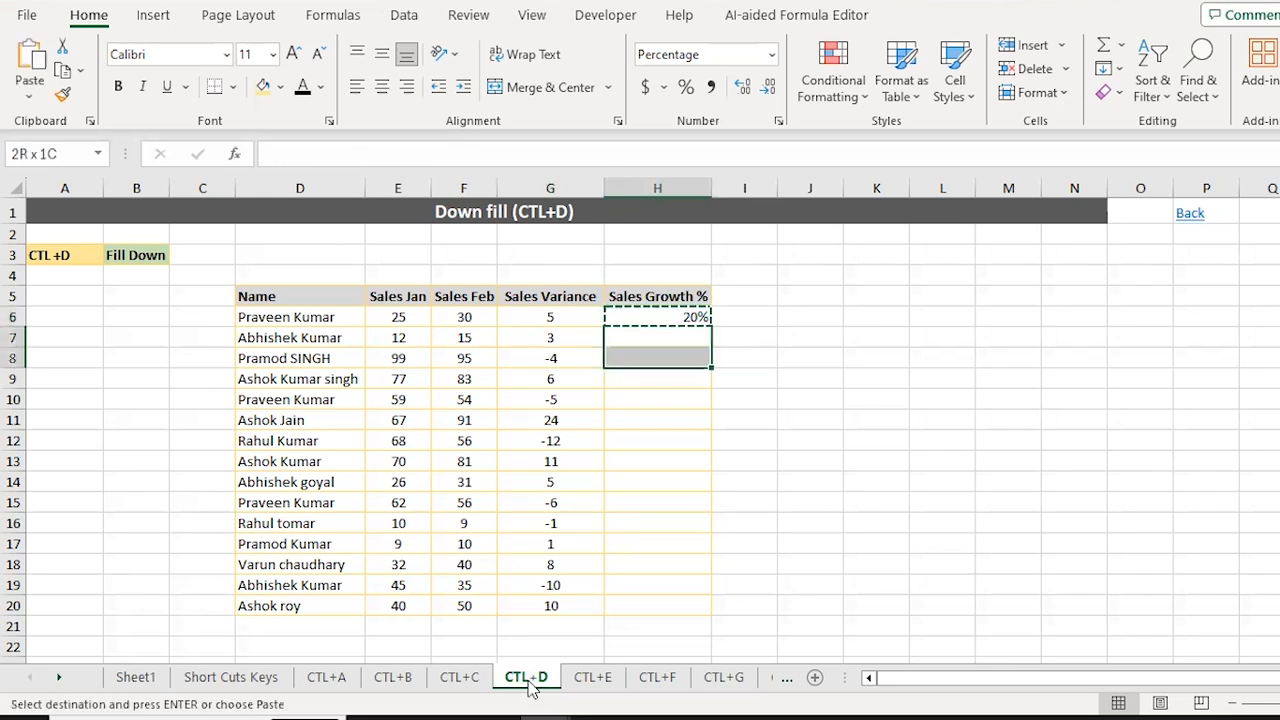
key("Escape")
key("Up")
key("shift+Down")
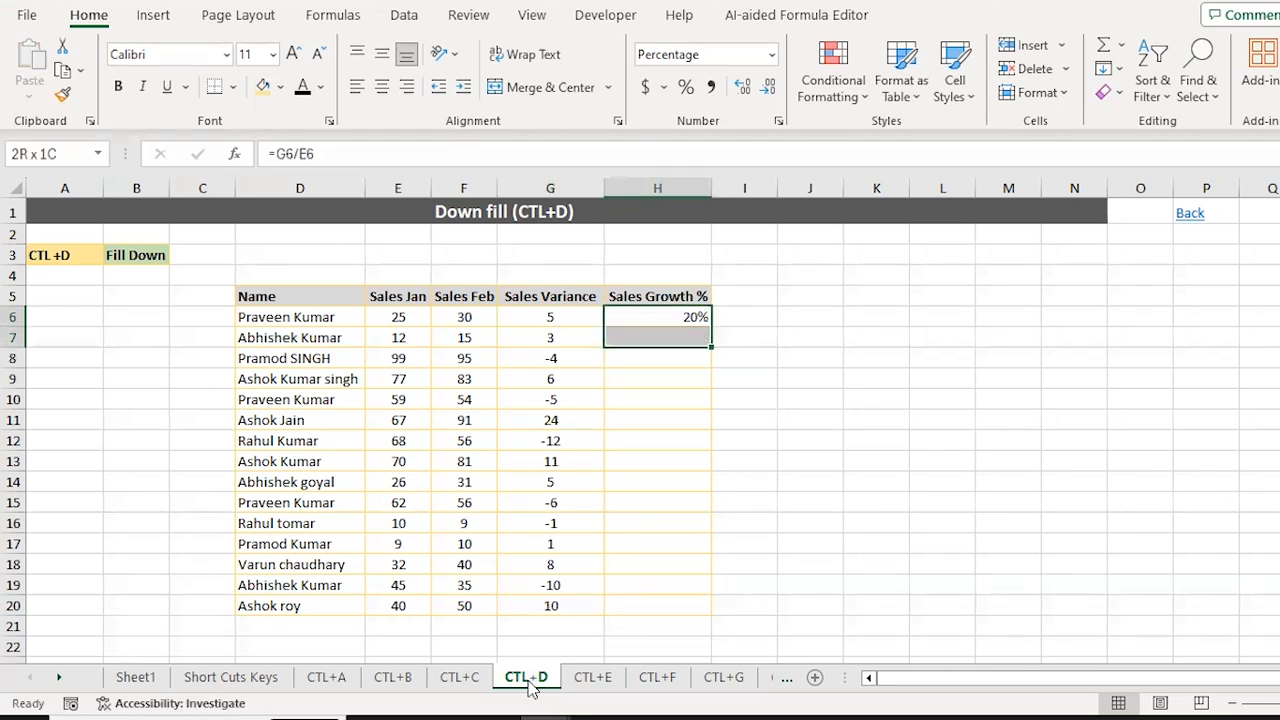
key("shift+Down")
key("shift+Down")
key("shift+Down")
key("shift+Down")
key("shift+Down")
key("shift+Down")
key("shift+Down")
key("shift+Down")
key("shift+Down")
key("shift+Down")
key("shift+Down")
key("shift+Down")
key("shift+Down")
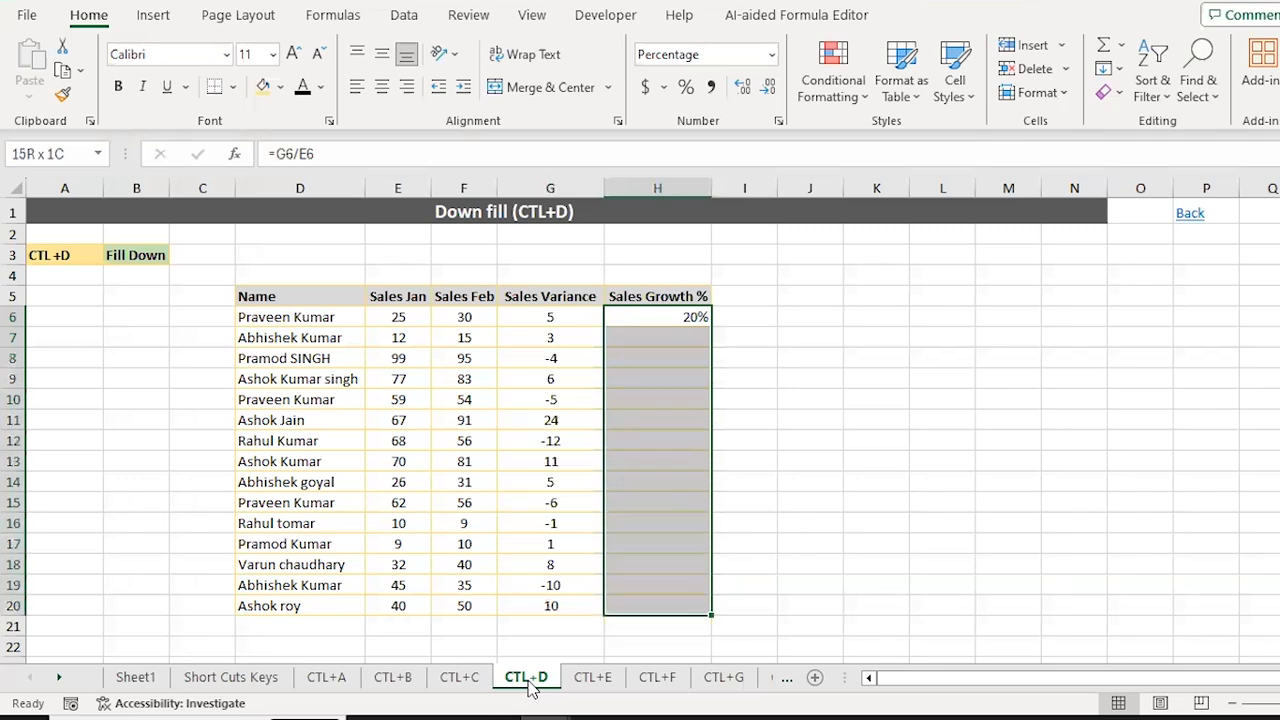
key("ctrl+shift+Up")
key("shift+Down")
key("shift+Down")
key("shift+Down")
key("shift+Down")
key("shift+Down")
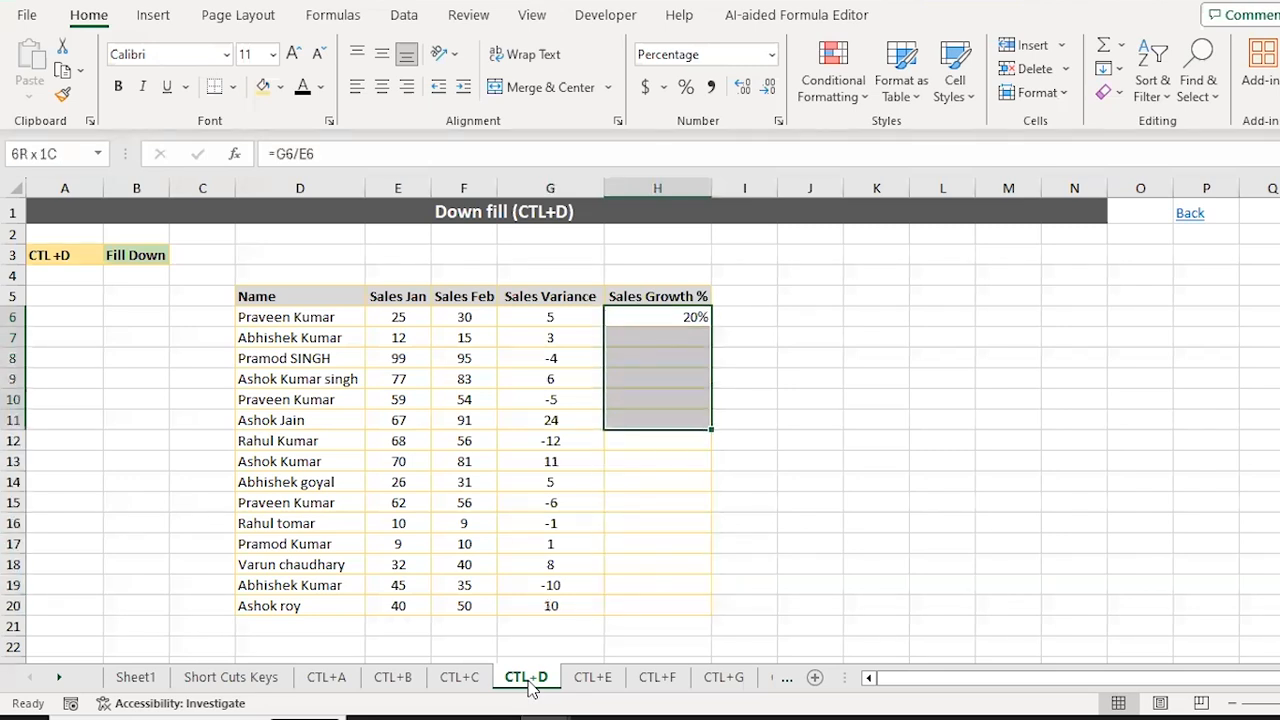
key("shift+Down")
key("shift+Down")
key("shift+Down")
key("shift+Down")
key("shift+Down")
key("shift+Down")
key("shift+Down")
key("shift+Down")
key("shift+Down")
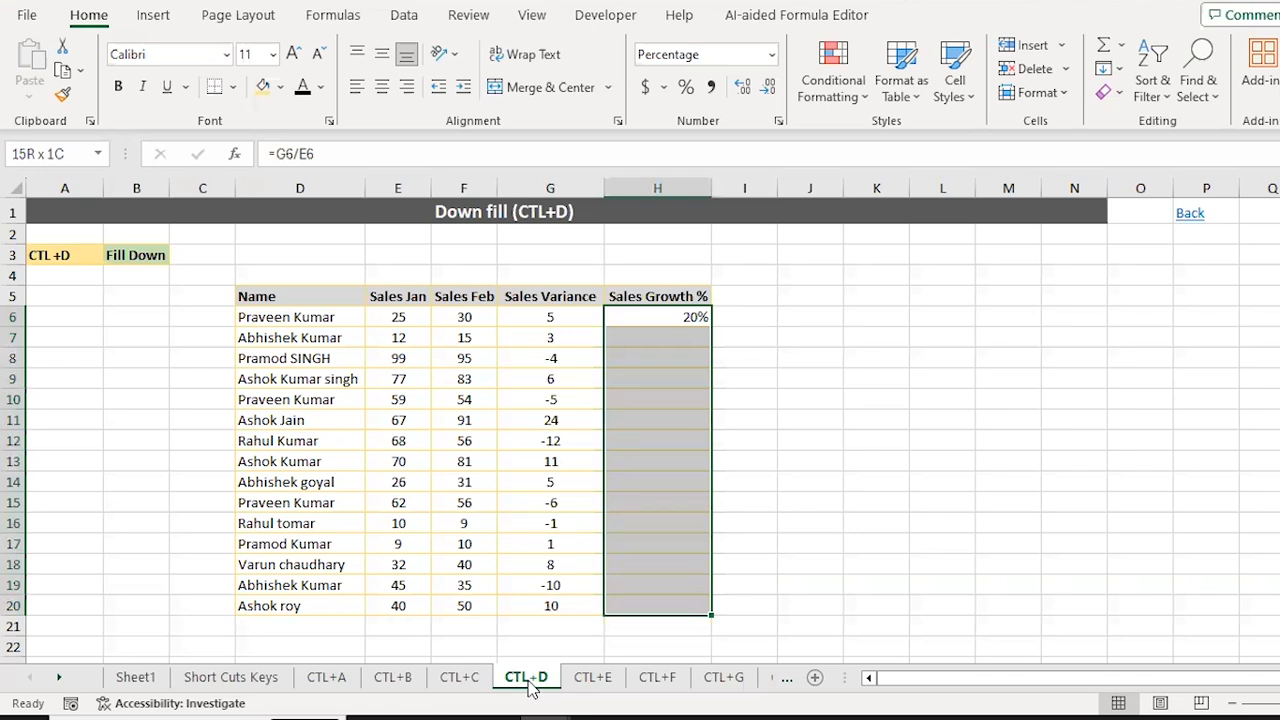
key("ctrl+d")
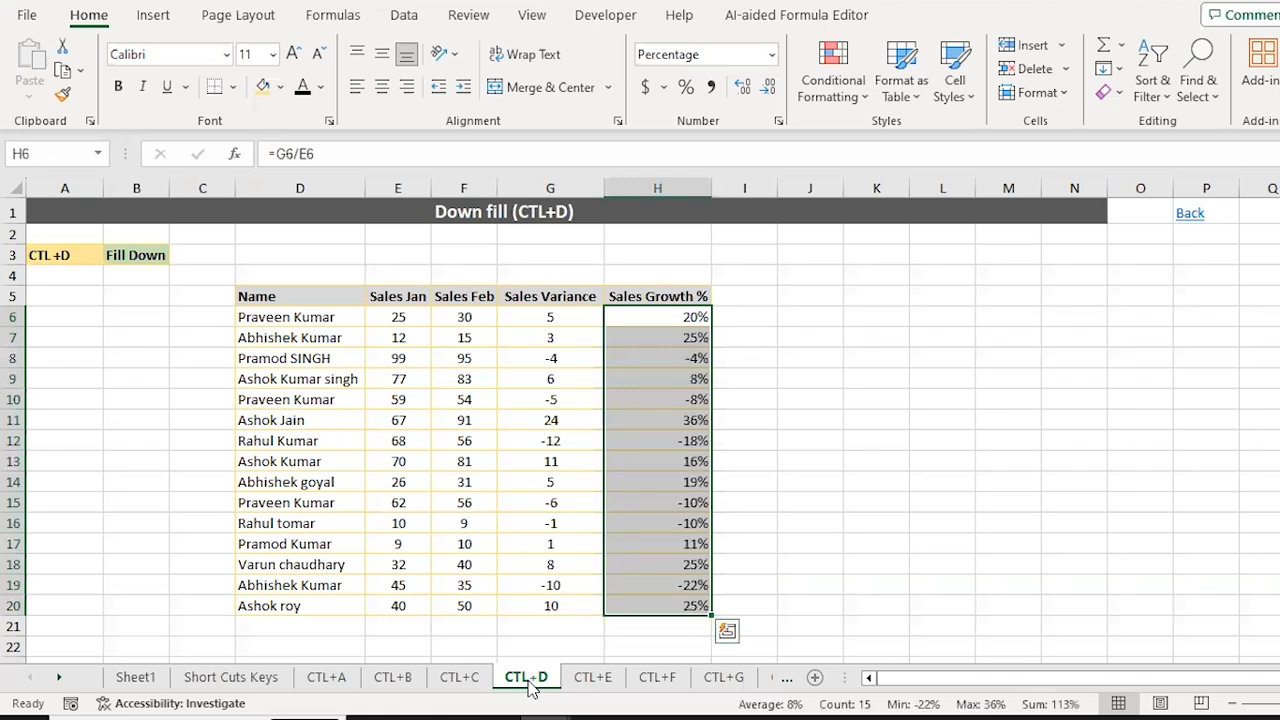
key("Down")
key("Up")
key("Right")
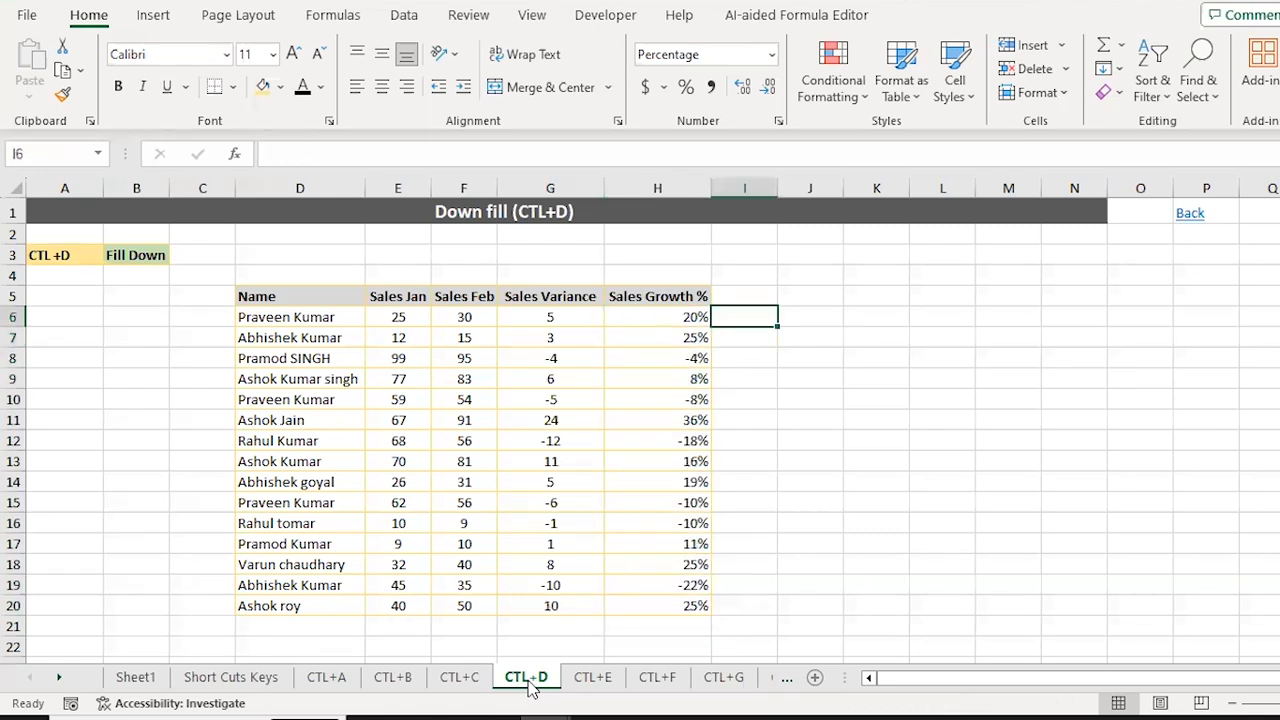
key("Right")
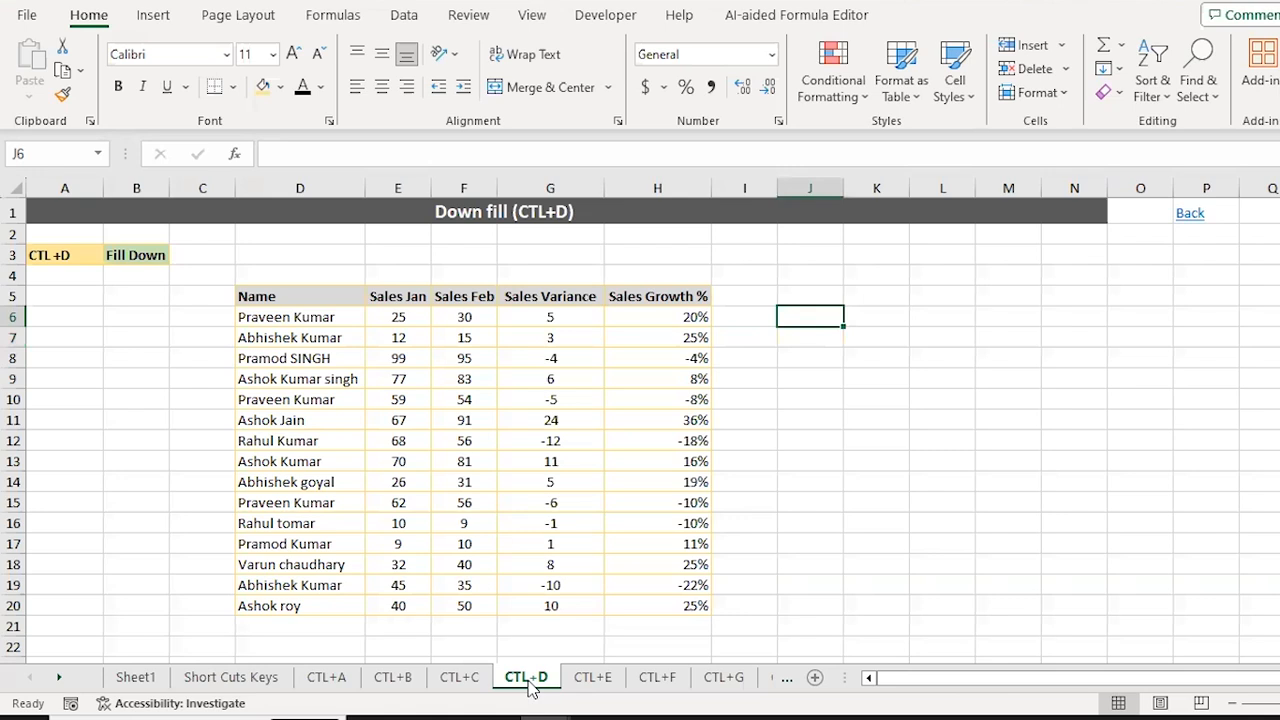
Step: Type mobile in J6 and fill it down through J20 with Ctrl+D
type("mobile")
key("shift+Down")
key("shift+Down")
key("shift+Down")
key("shift+Down")
key("shift+Down")
key("shift+Down")
key("shift+Down")
key("shift+Down")
key("shift+Down")
key("shift+Down")
key("shift+Down")
key("shift+Down")
key("shift+Down")
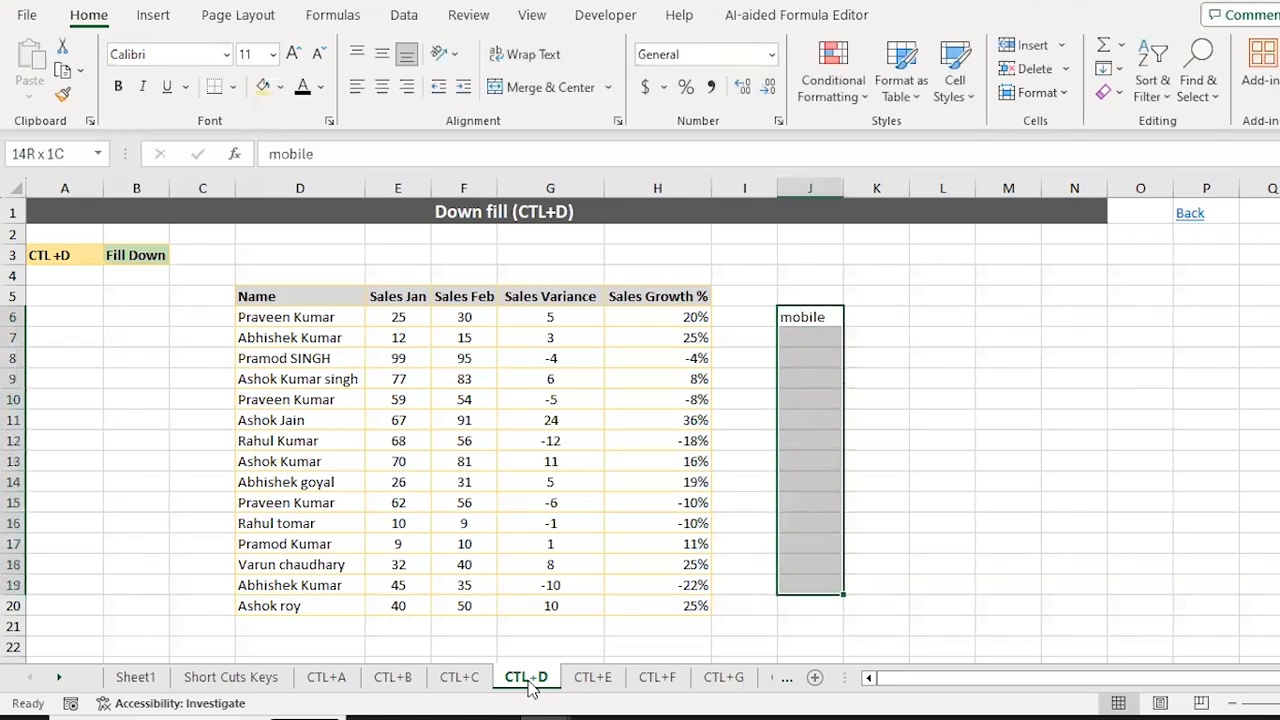
key("shift+Down")
key("shift+Down")
key("shift+Down")
key("shift+Down")
key("shift+Down")
key("shift+Down")
key("shift+Down")
key("shift+Down")
key("shift+Down")
key("shift+Down")
key("shift+Down")
key("shift+Down")
key("shift+Down")
key("shift+Down")
key("shift+Down")
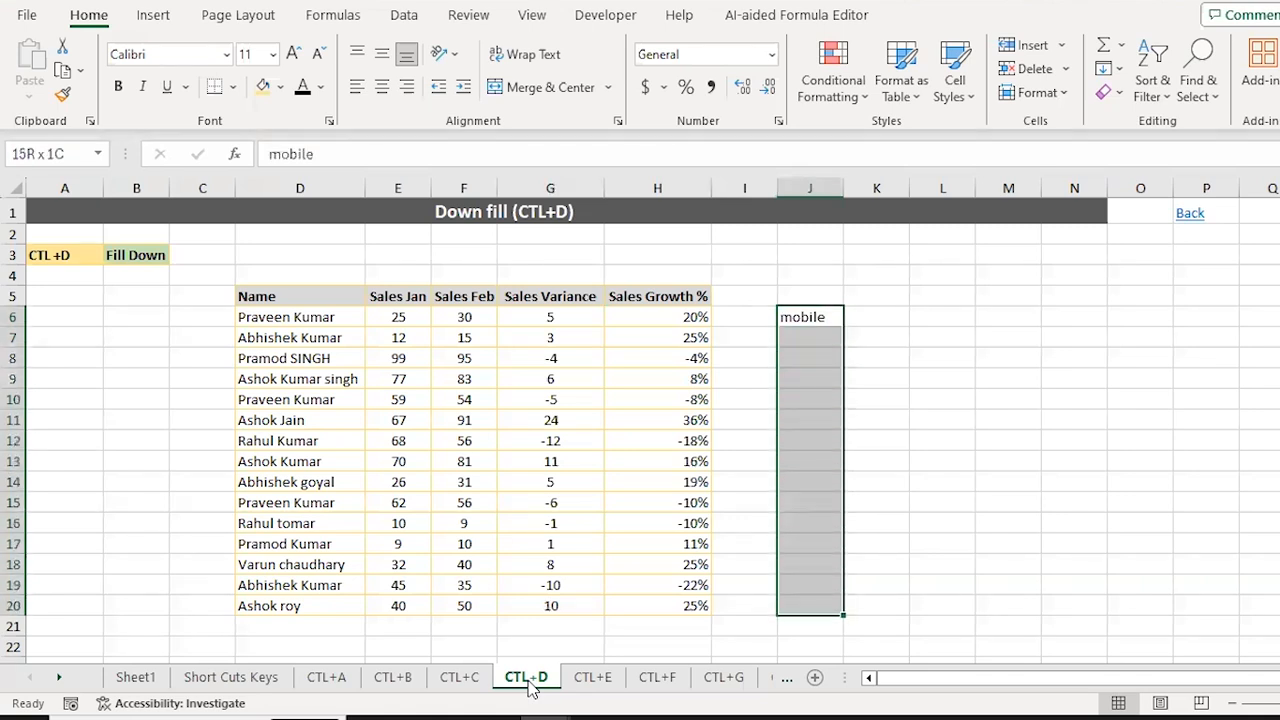
key("ctrl+d")
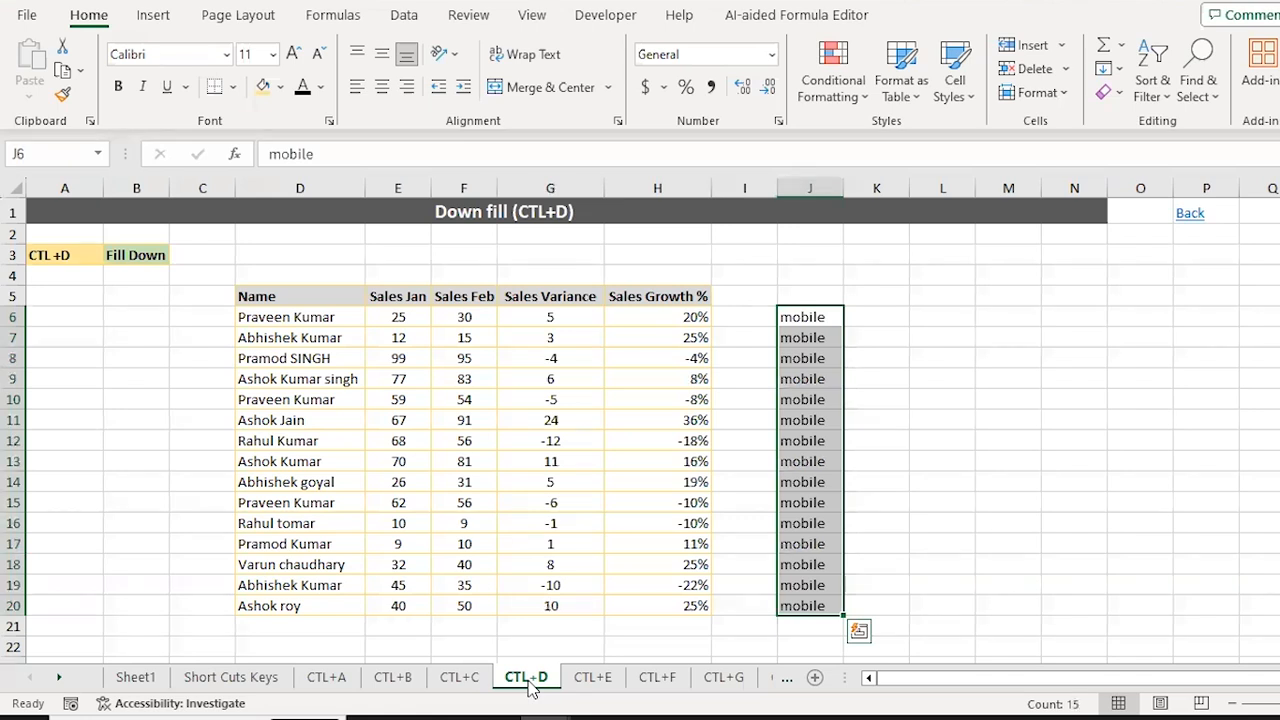
key("Escape")
key("Left")
key("Left")
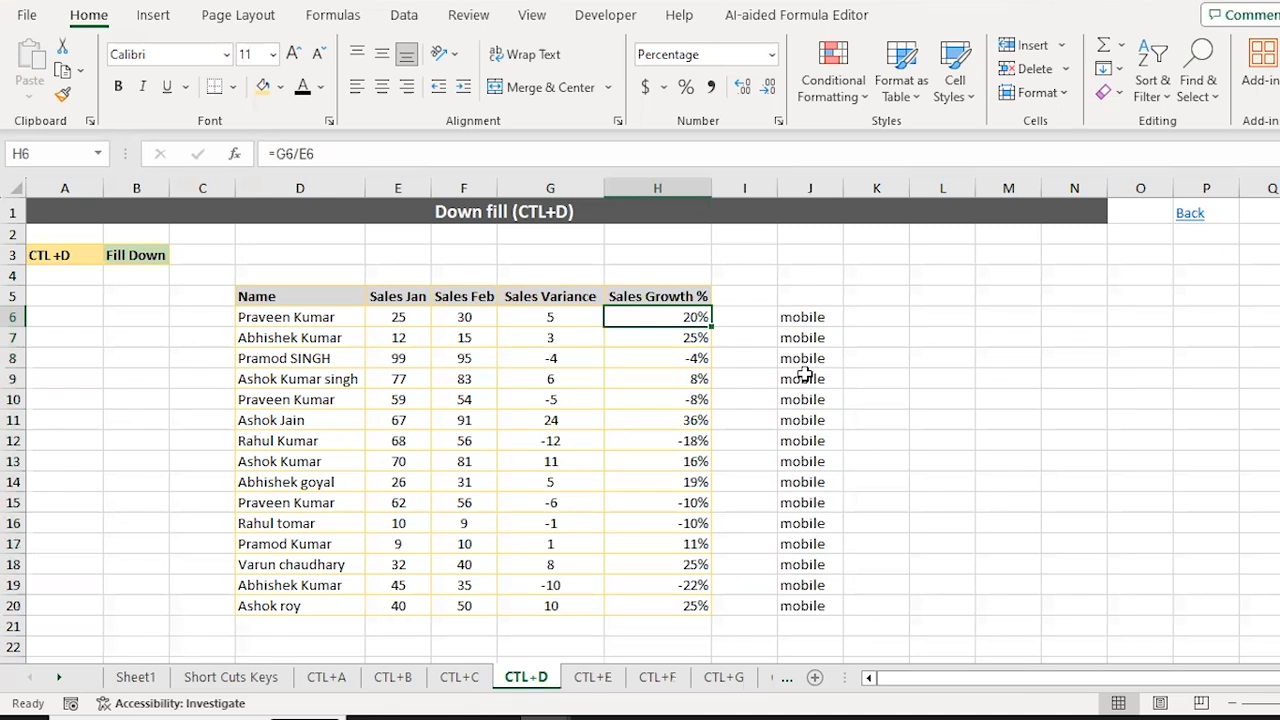
Step: Open the CTL+E Flash fill sheet and move to the first full name in C6
left_click(594, 678)
key("Up")
key("Up")
key("Up")
key("Up")
key("Up")
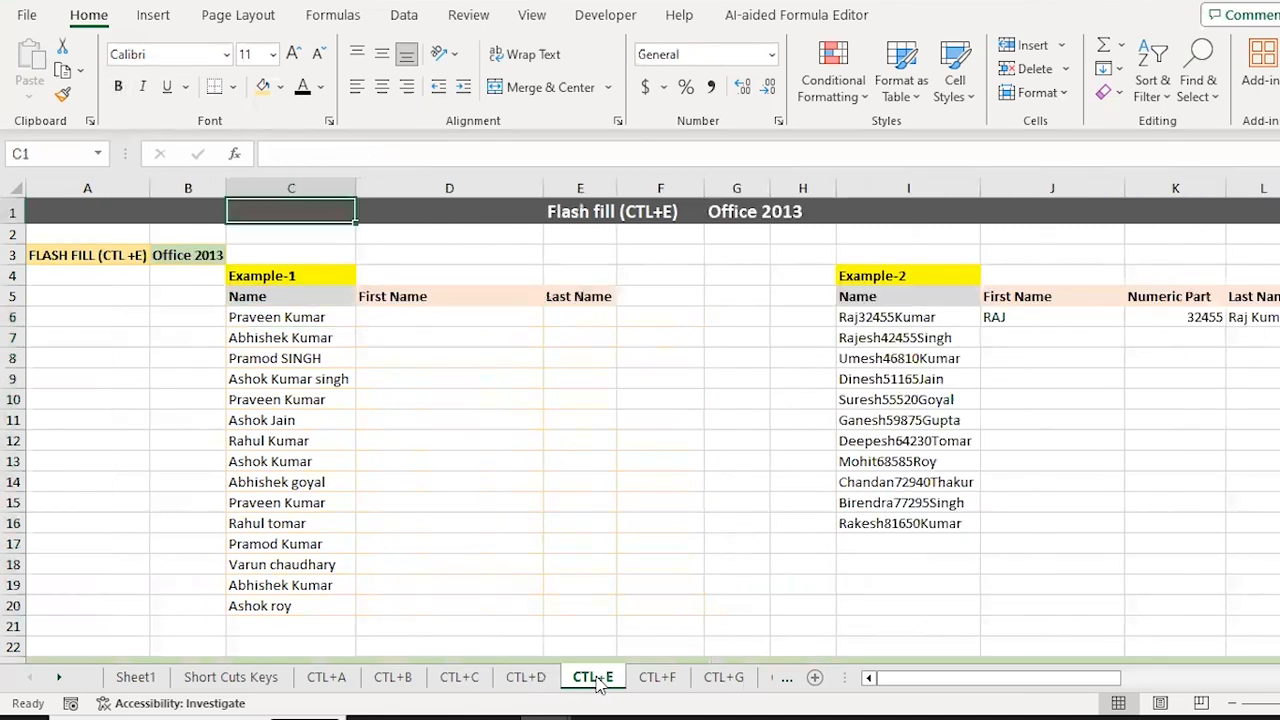
key("Down")
key("Down")
key("Down")
key("Down")
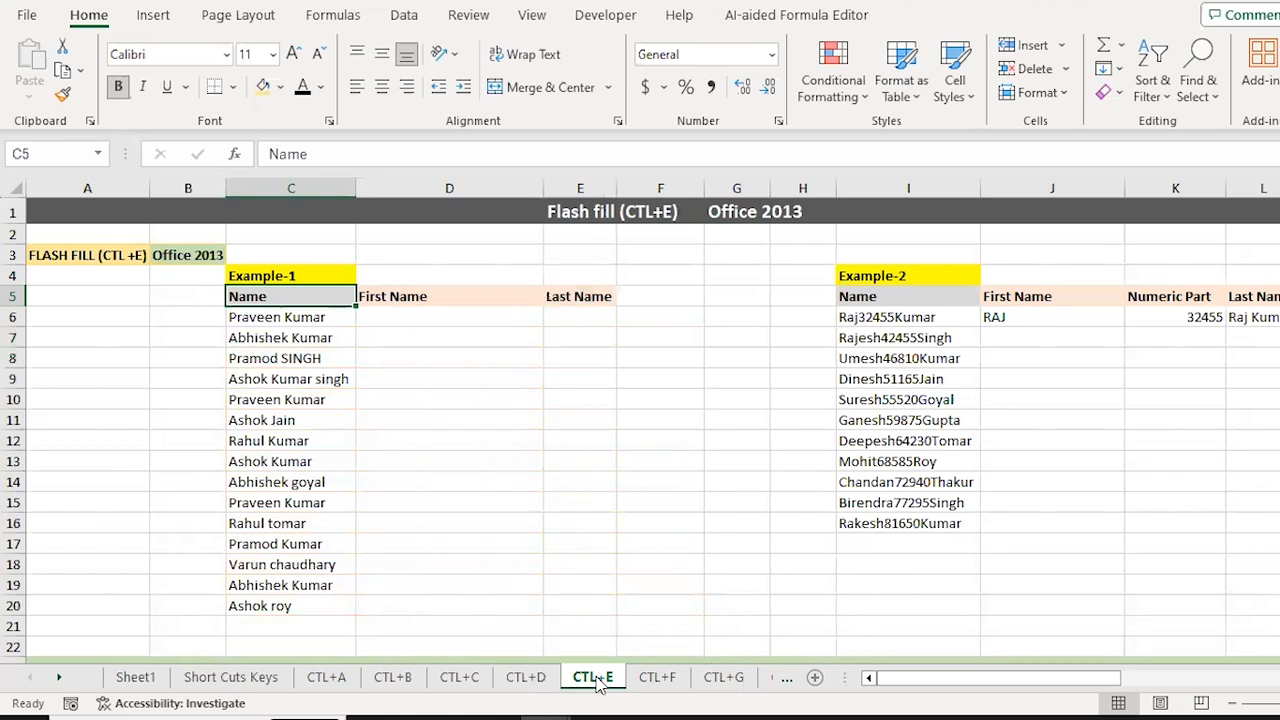
key("Down")
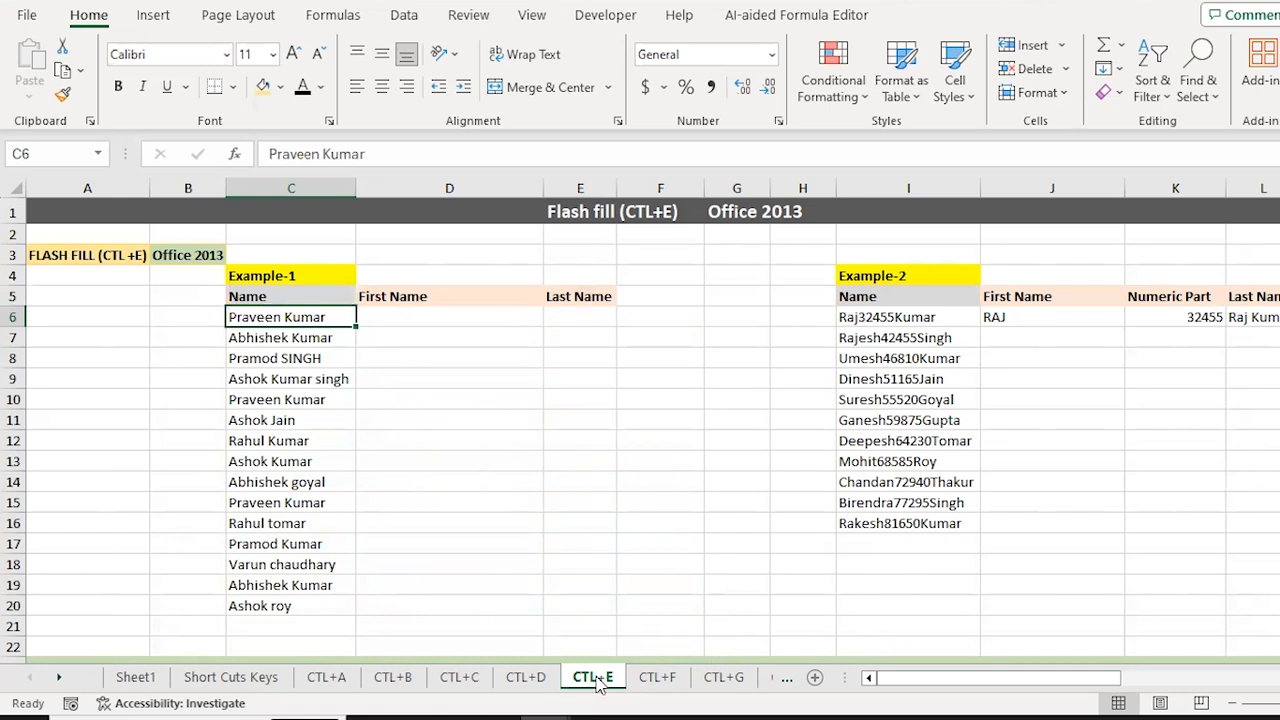
Step: Rename the Name header in C5 to 'Full Name'
key("Right")
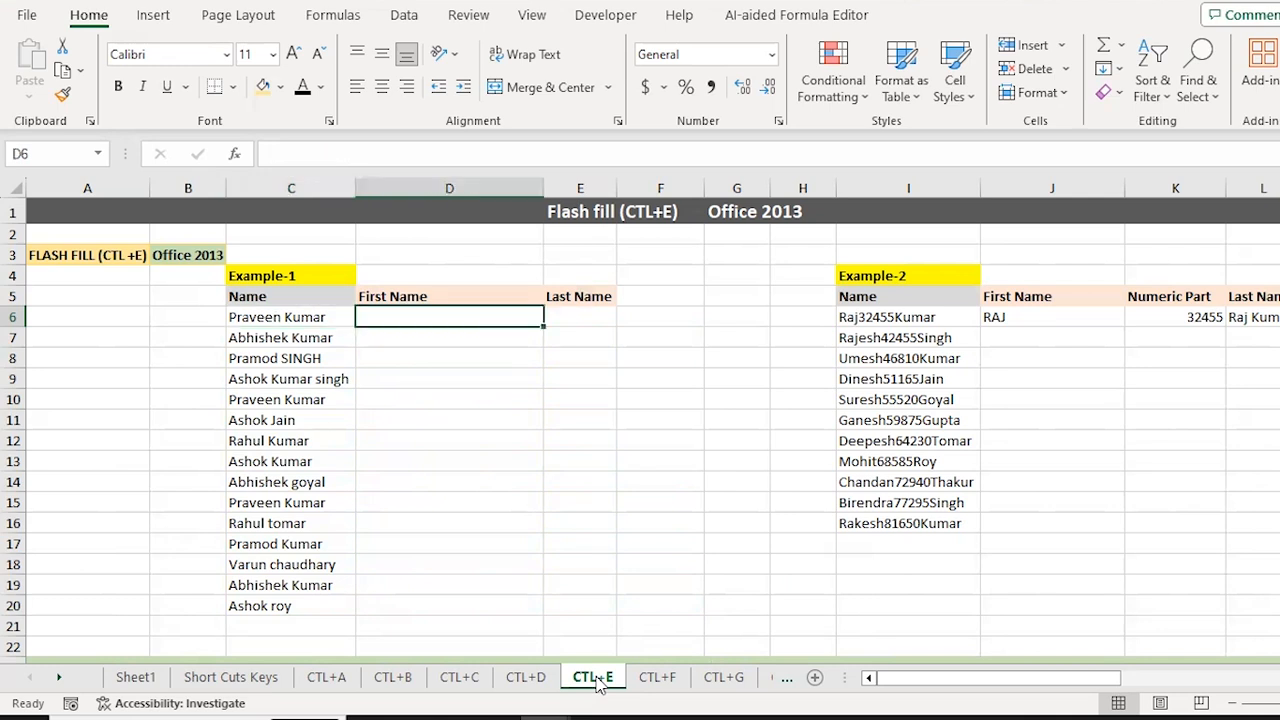
key("Left")
key("Up")
key("Down")
key("Up")
key("ctrl+shift+Down")
key("Down")
key("Up")
type("Full Name")
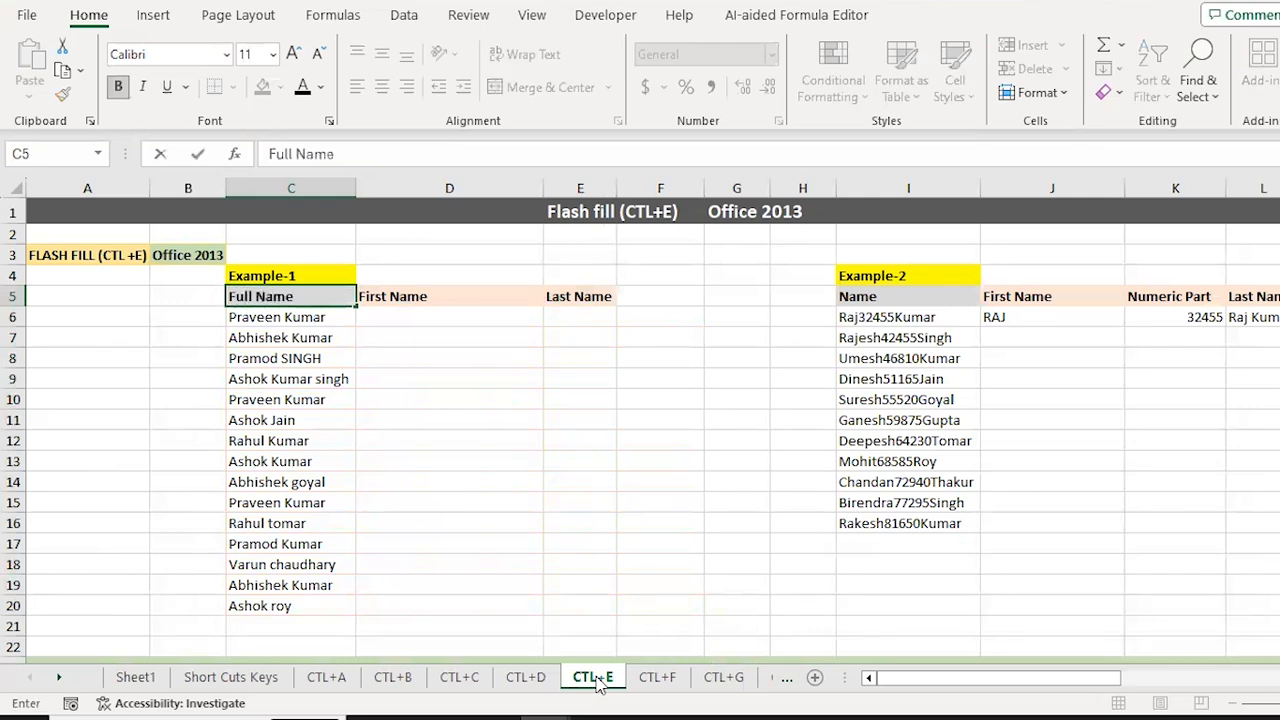
key("Return")
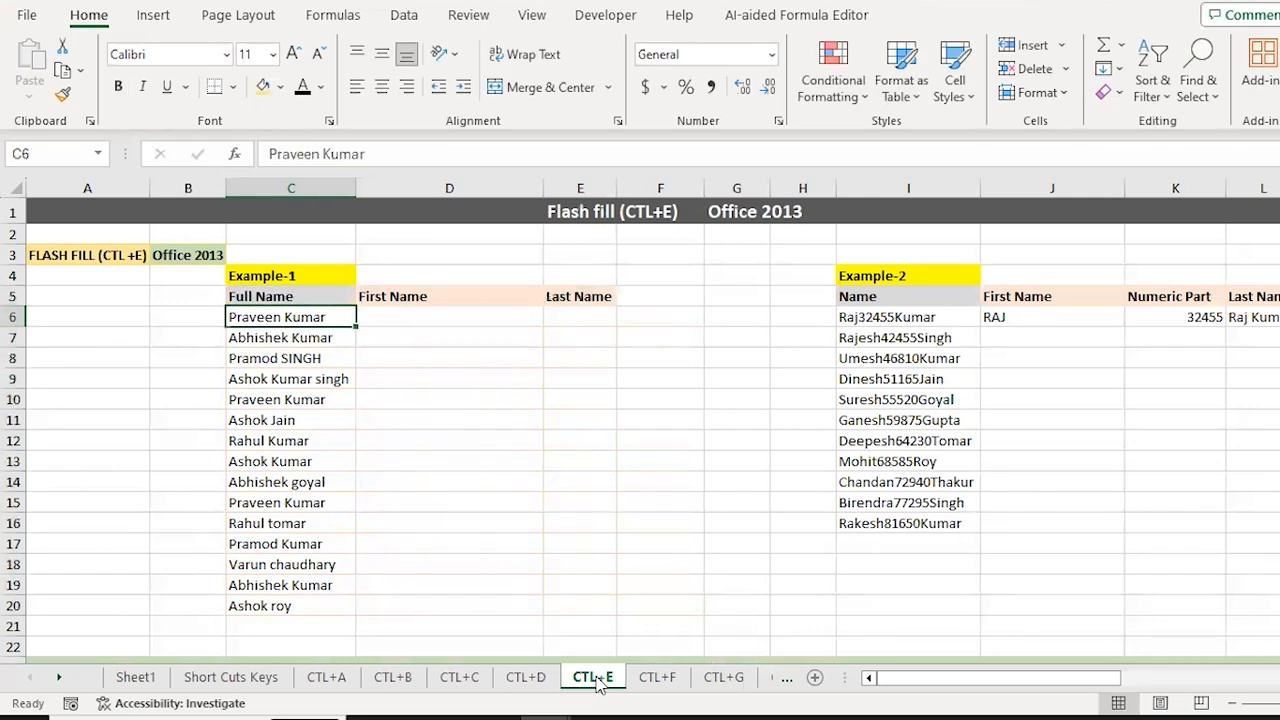
Step: Start LEFT and RIGHT formulas in D6 and E6, then cancel both
key("Right")
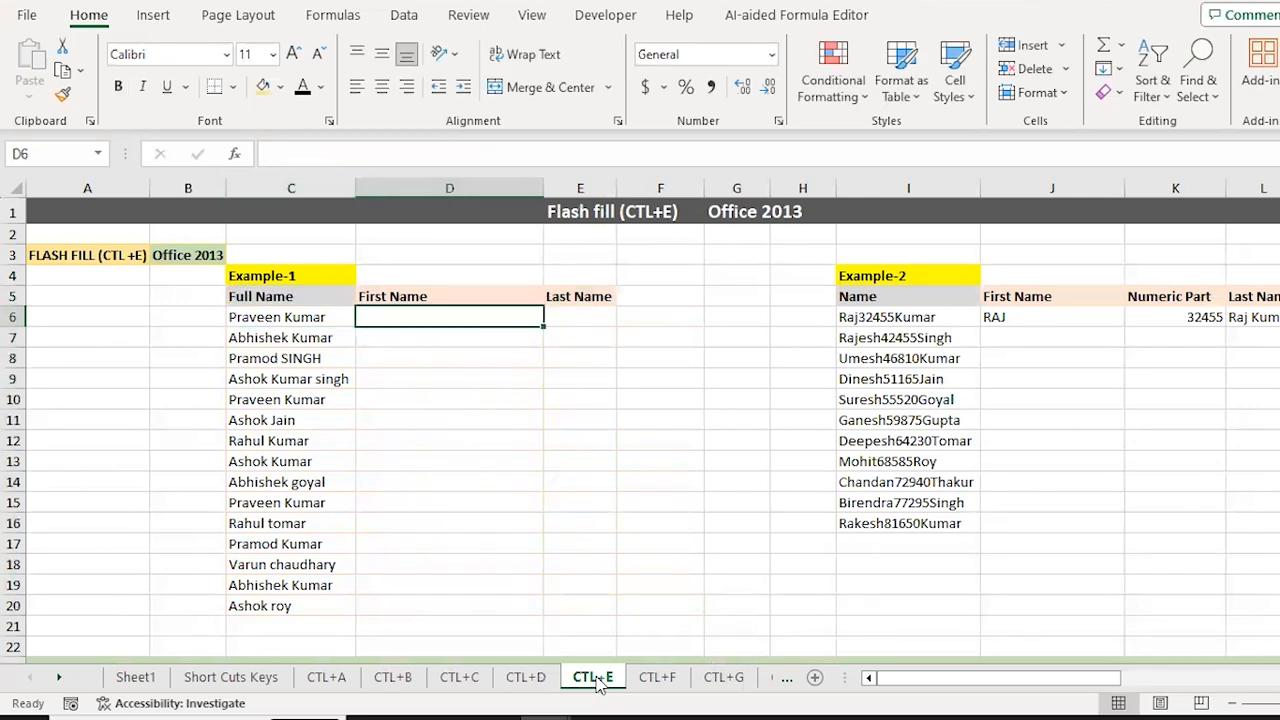
type("=lef")
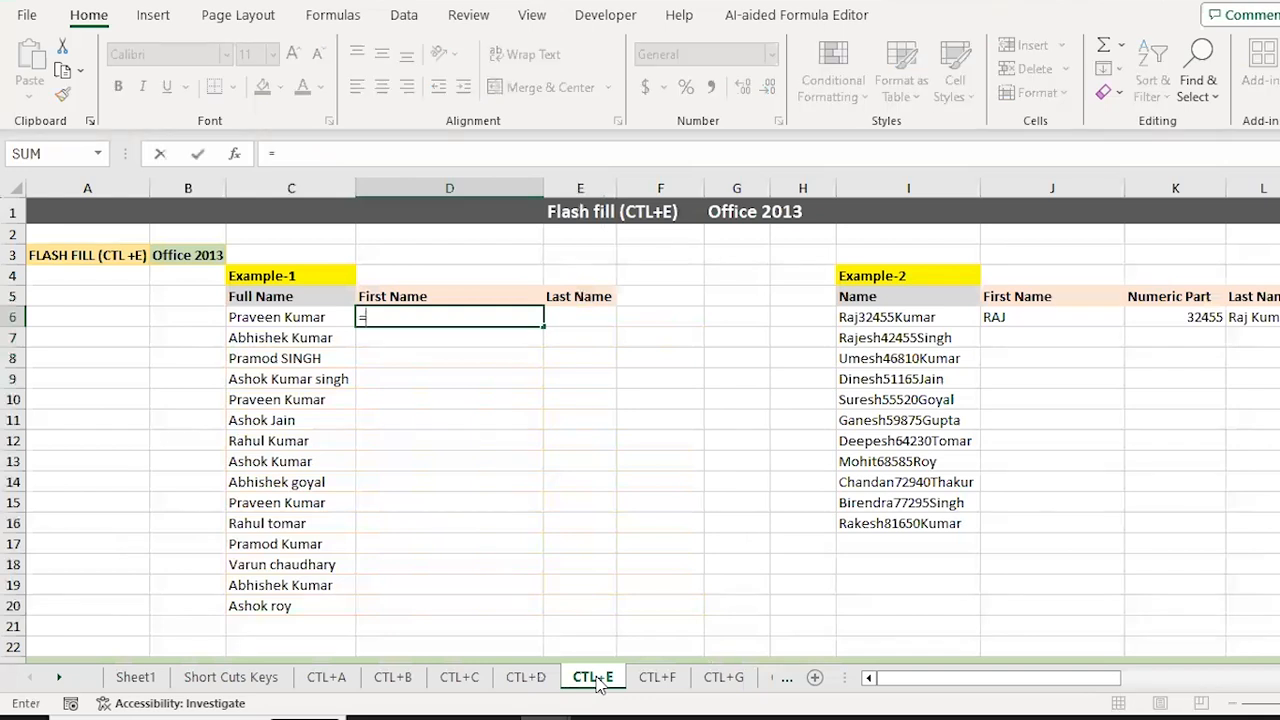
key("Tab")
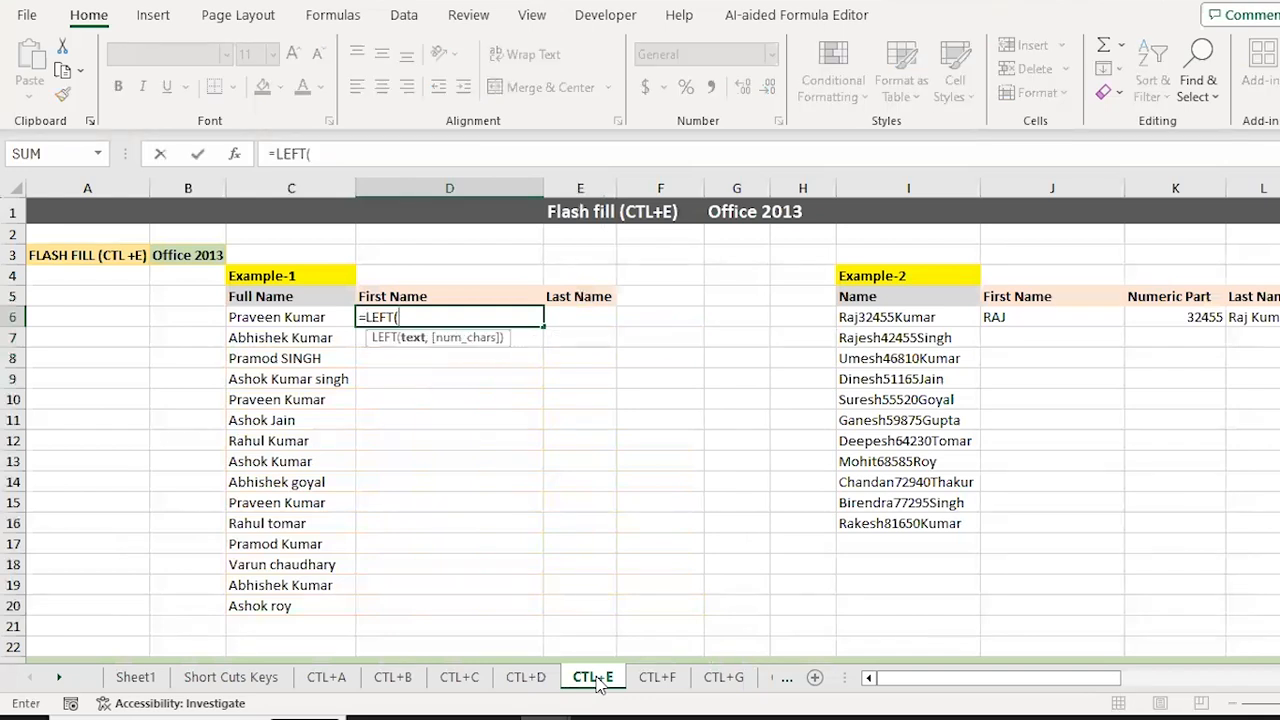
key("Escape")
key("Right")
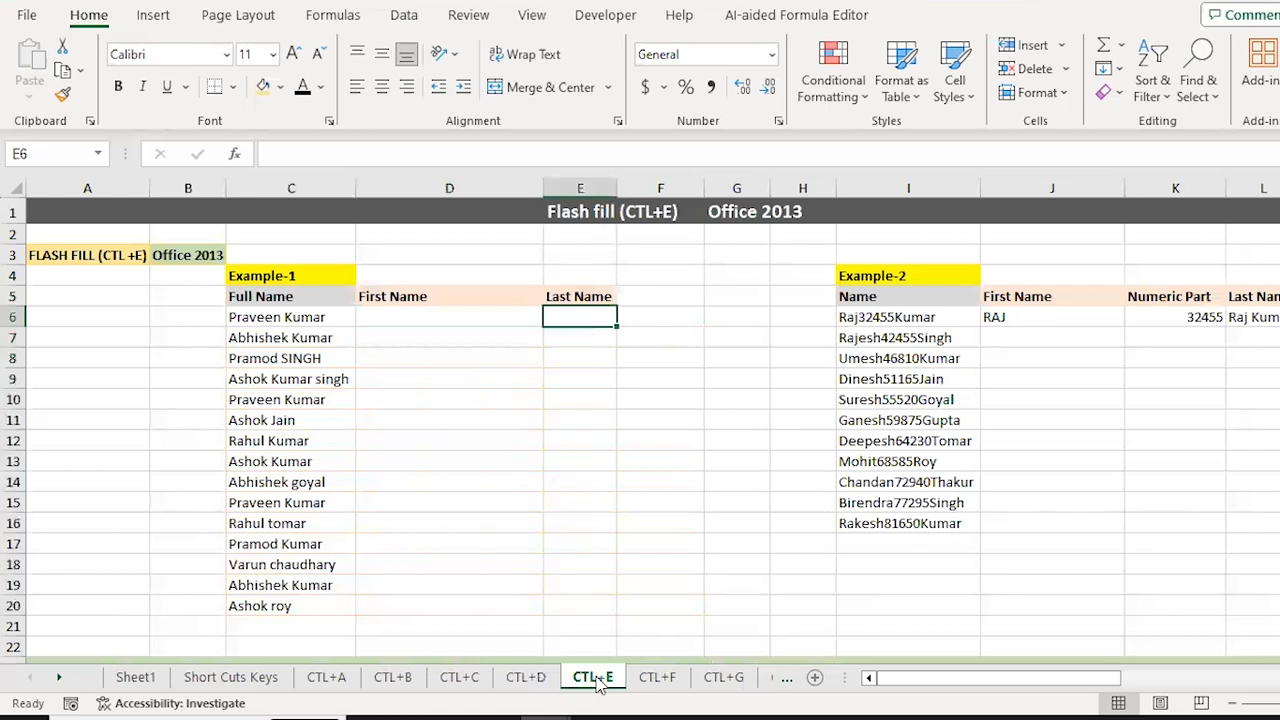
type("righ")
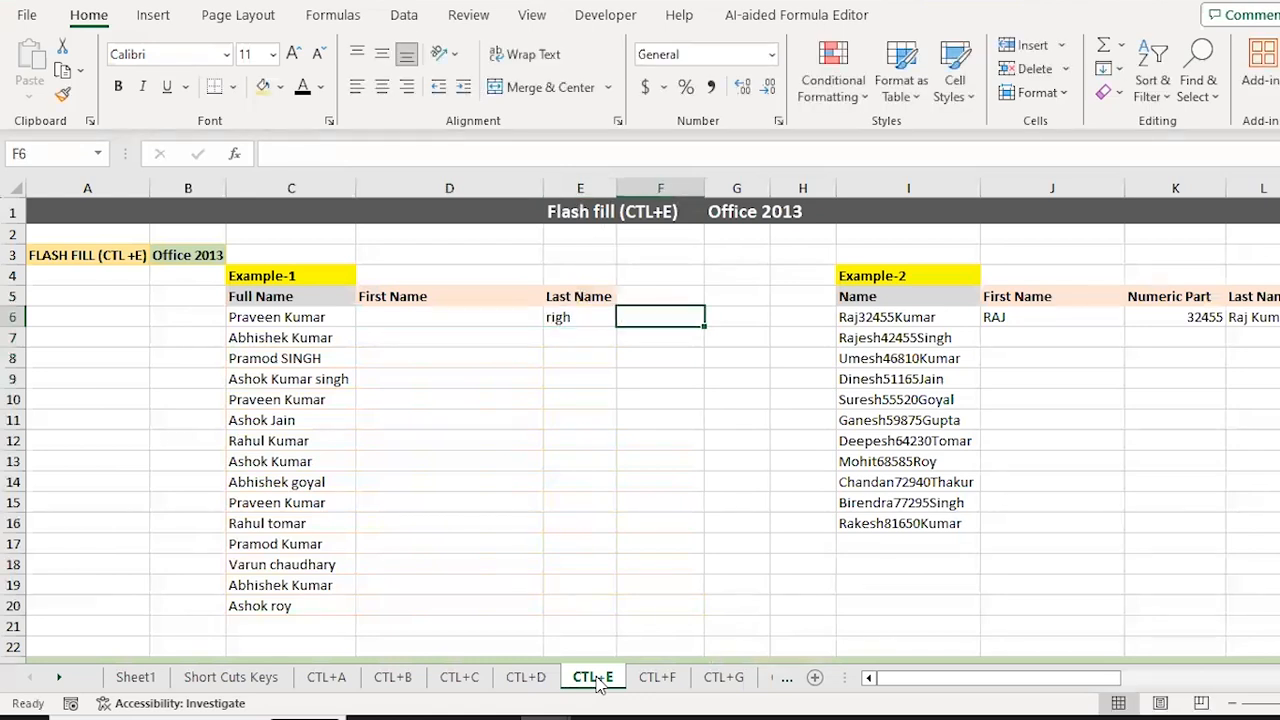
key("Escape")
key("Left")
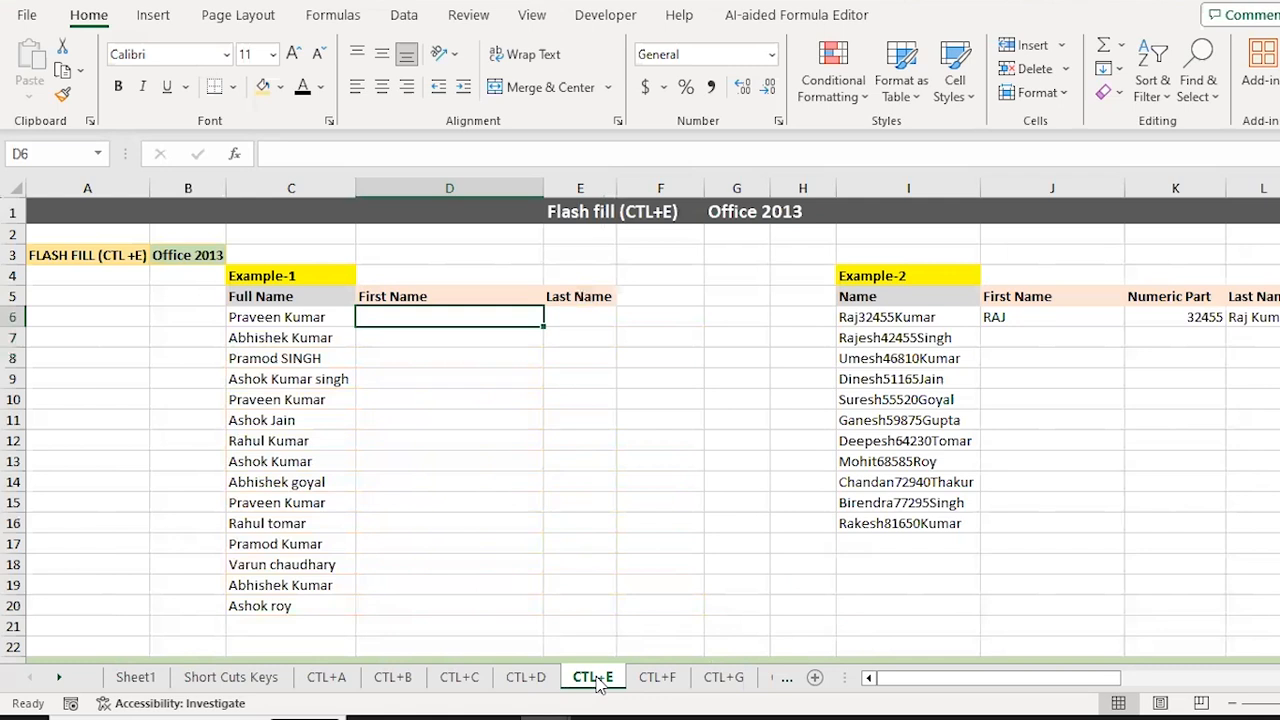
Step: Select the full names C6:C20, then the empty First and Last Name range D6:E20
key("Left")
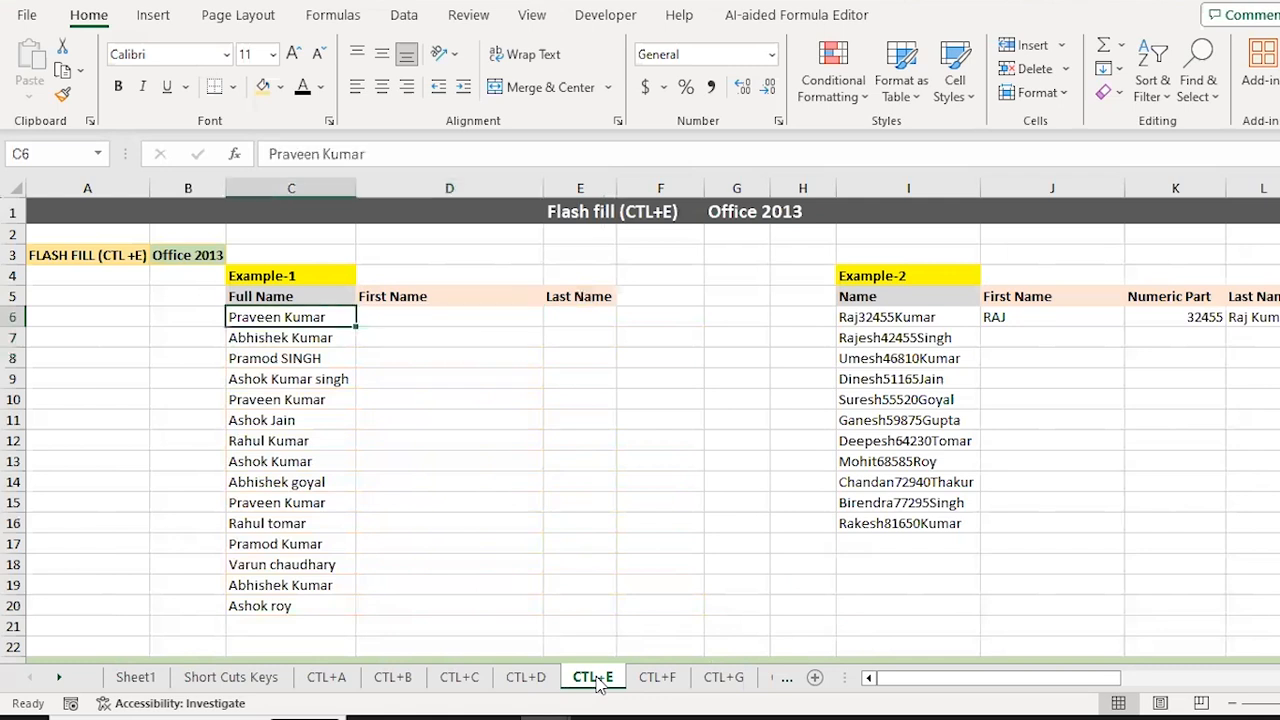
key("ctrl+shift+Down")
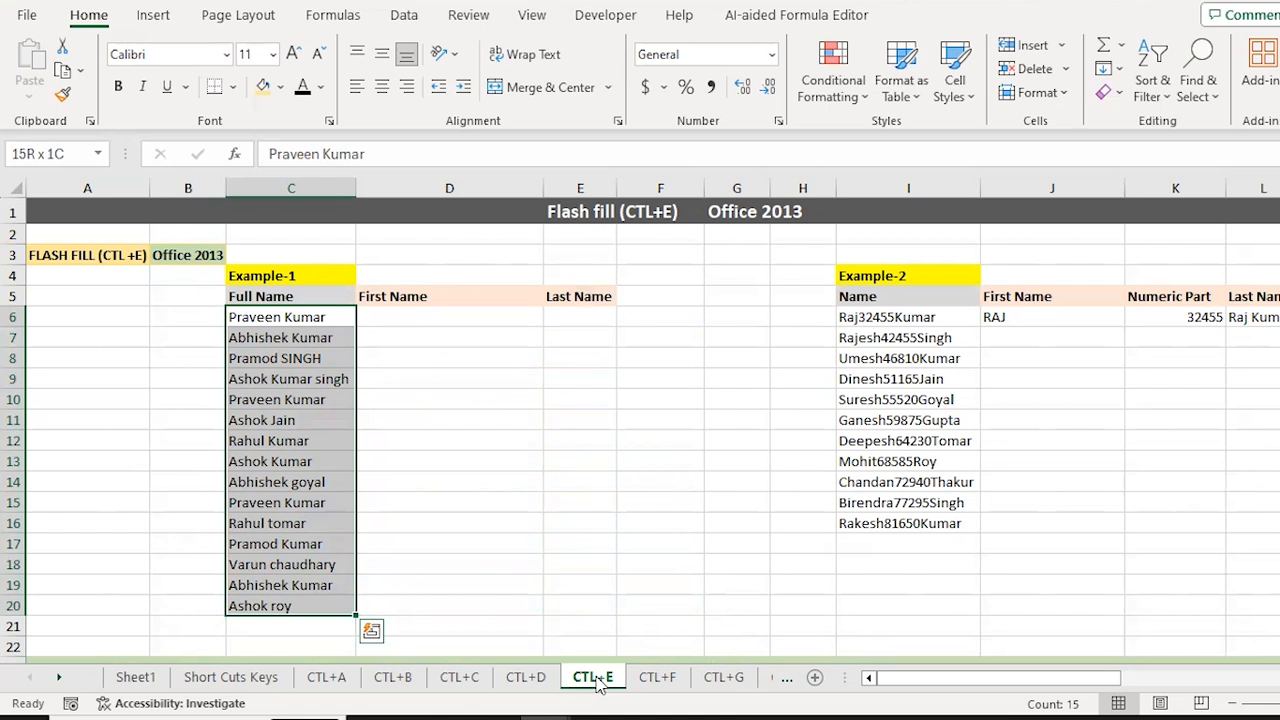
key("Right")
key("shift+Right")
key("shift+Down")
key("shift+Down")
key("shift+Down")
key("shift+Down")
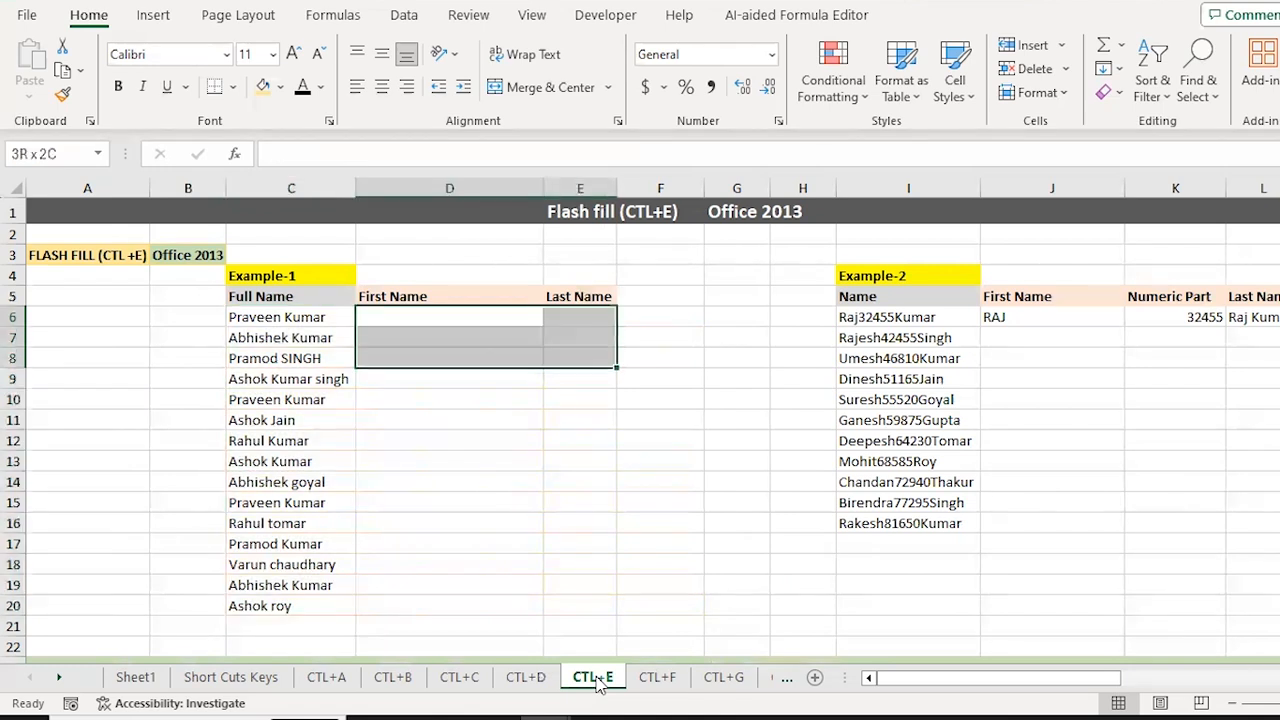
key("shift+Down")
key("shift+Down")
key("shift+Down")
key("shift+Down")
key("shift+Down")
key("shift+Down")
key("shift+Down")
key("shift+Down")
key("shift+Down")
key("shift+Down")
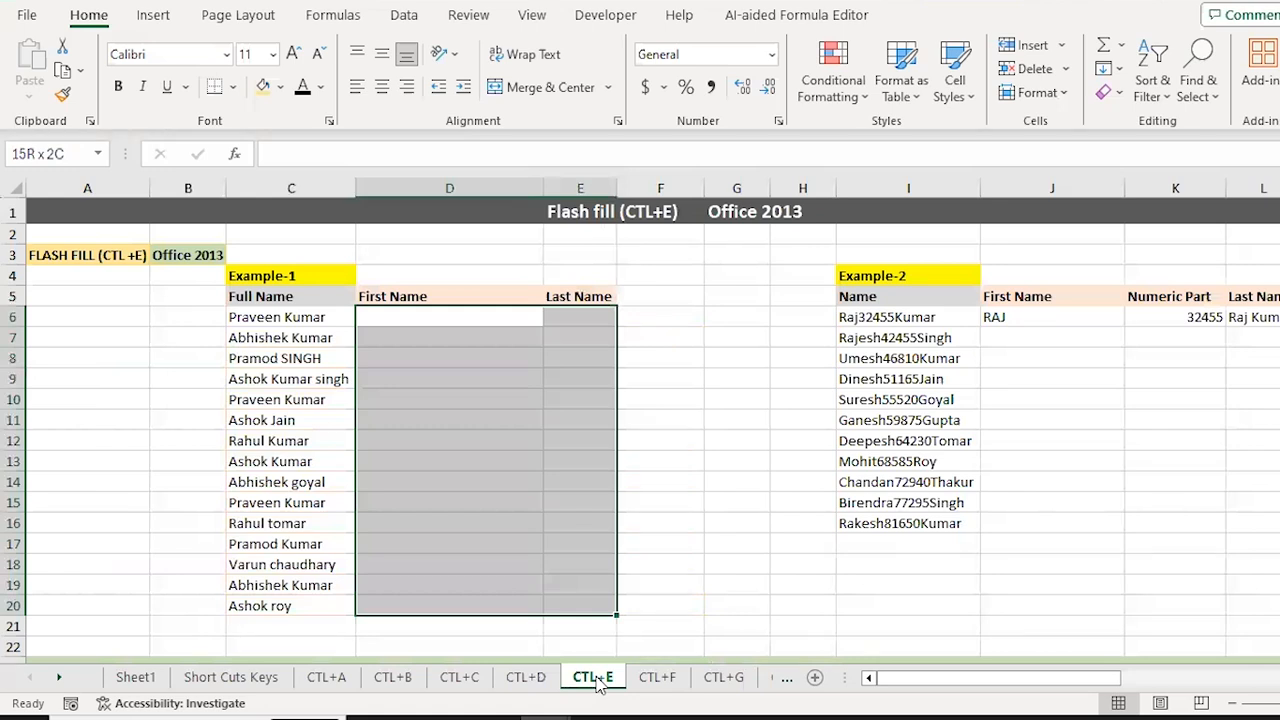
key("shift+BackSpace")
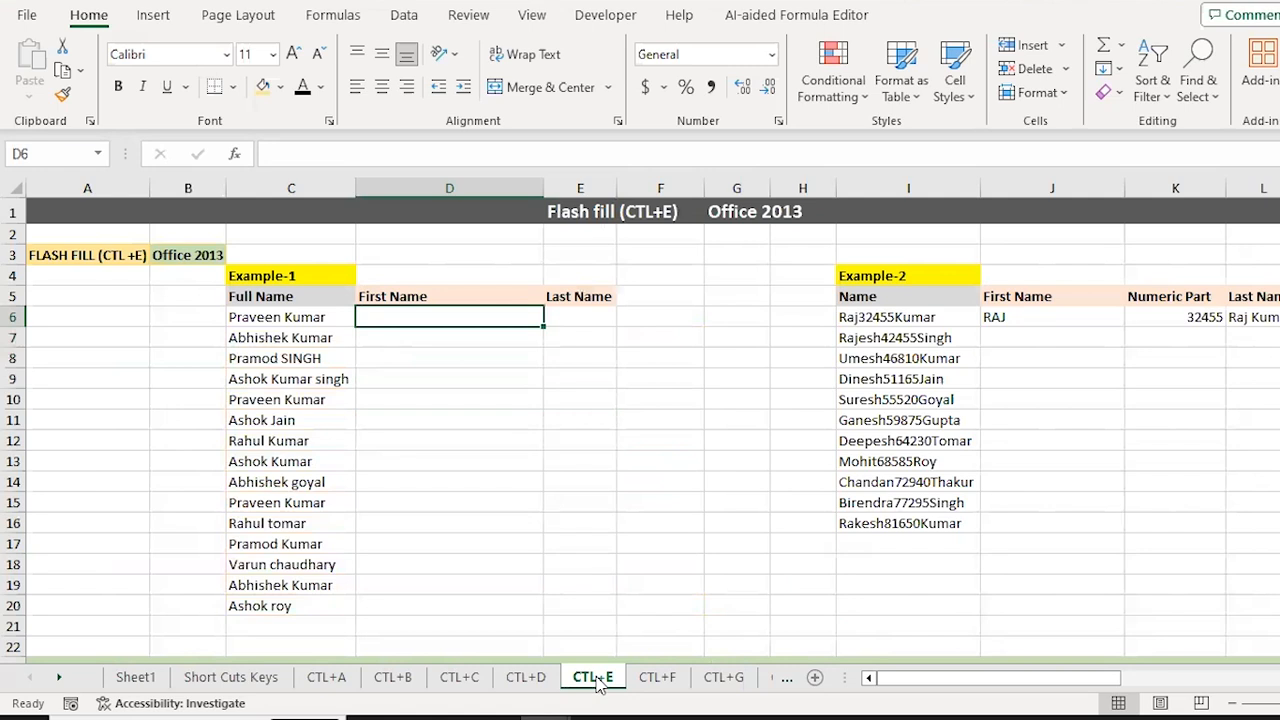
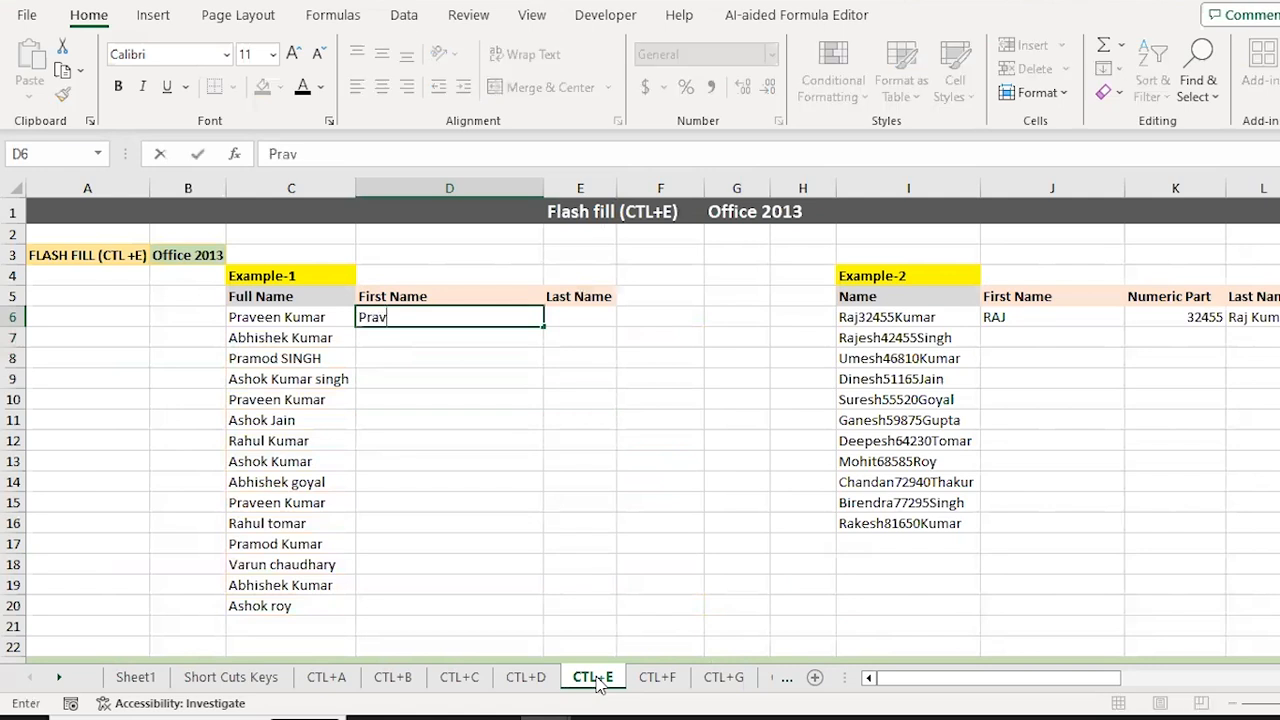
key("ctrl+Return")
key("Left")
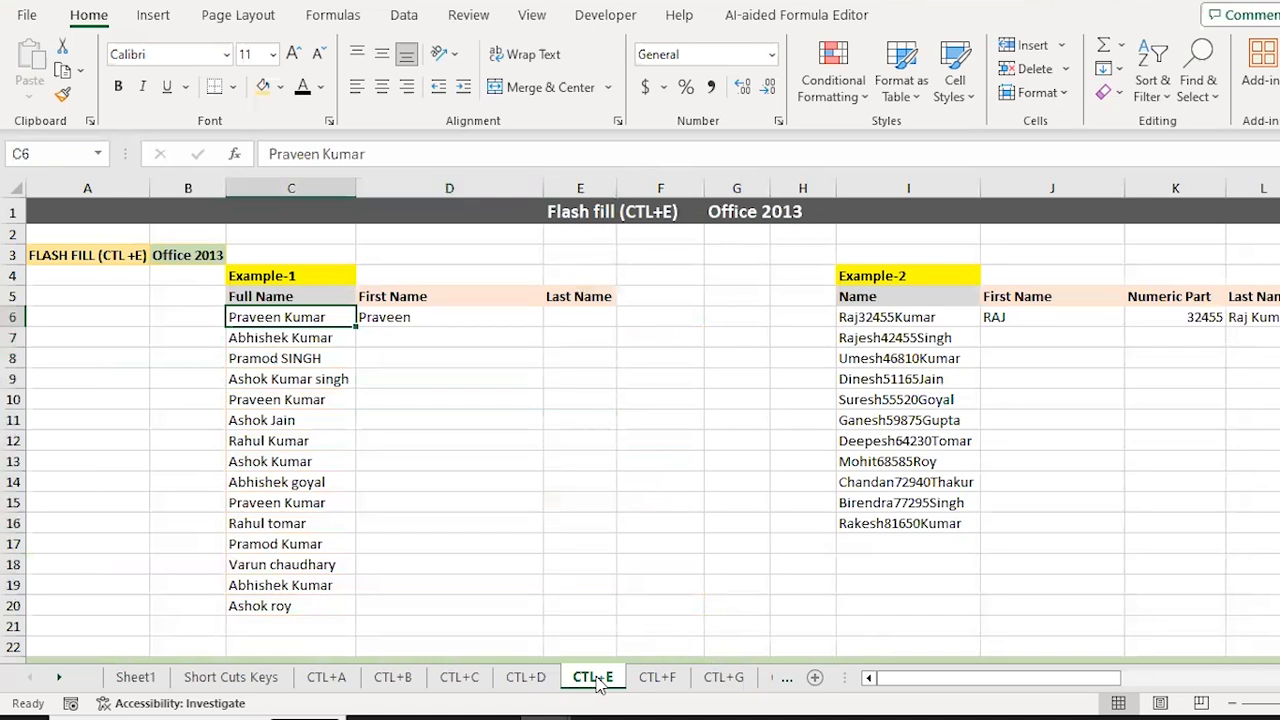
key("Right")
key("Right")
key("Return")
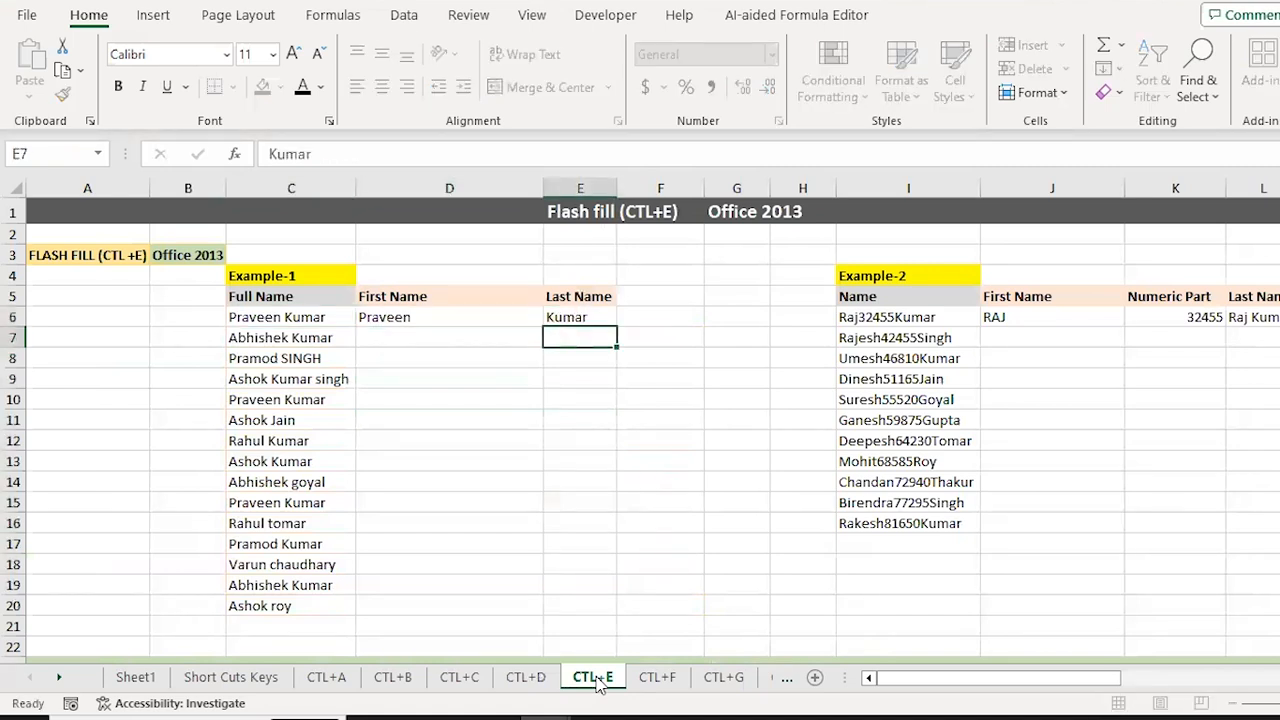
Step: Flash fill First Name D6:D20 with the first names split from each Full Name
key("Up")
key("Left")
key("Left")
key("Right")
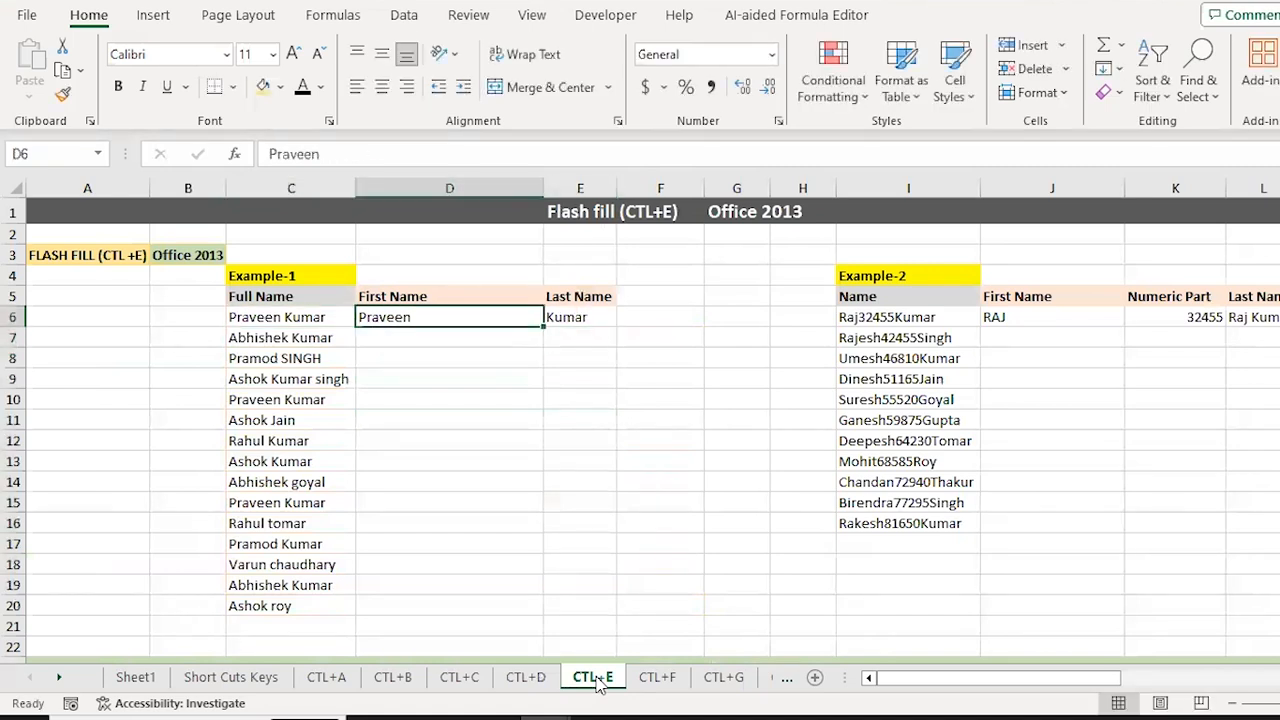
key("shift+Right")
key("shift+Down")
key("shift+Down")
key("shift+Down")
key("shift+Down")
key("shift+Down")
key("shift+Down")
key("shift+Down")
key("shift+Down")
key("shift+Down")
key("shift+Down")
key("shift+Down")
key("shift+Down")
key("shift+Down")
key("shift+Down")
key("shift+Down")
key("shift+Up")
key("Down")
key("Up")
key("shift+Right")
key("shift+Down")
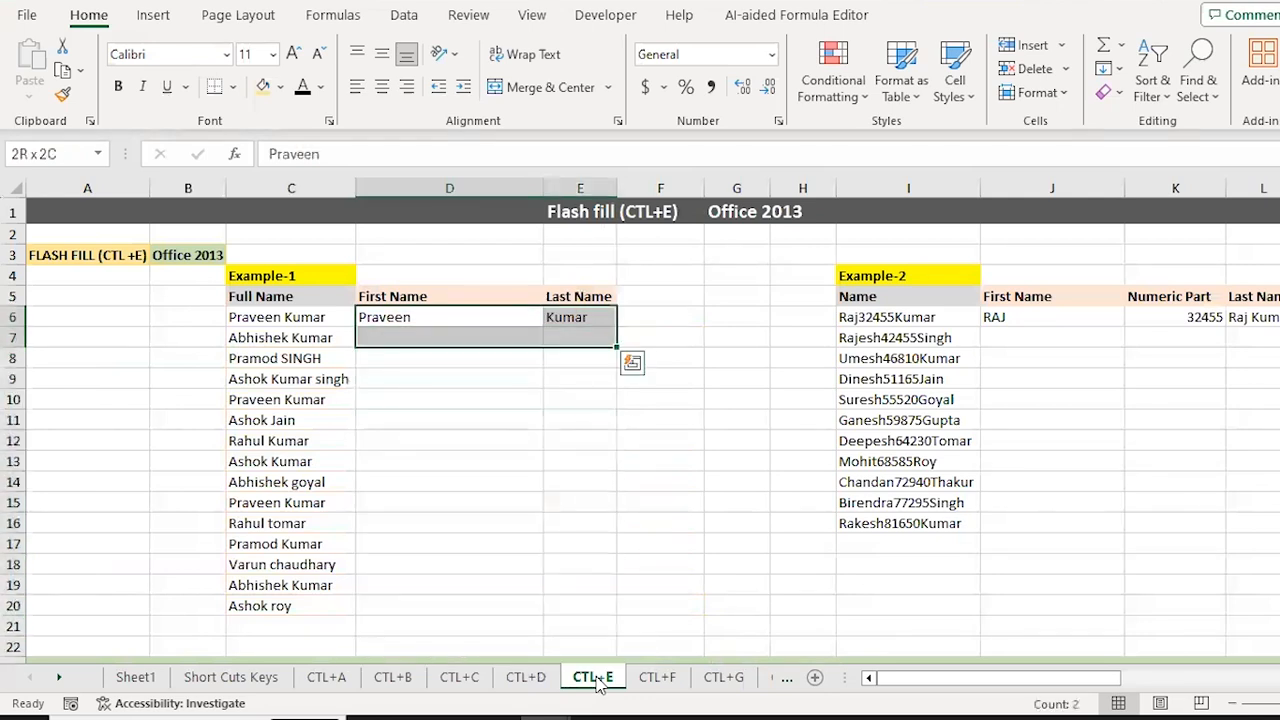
key("Down")
key("Up")
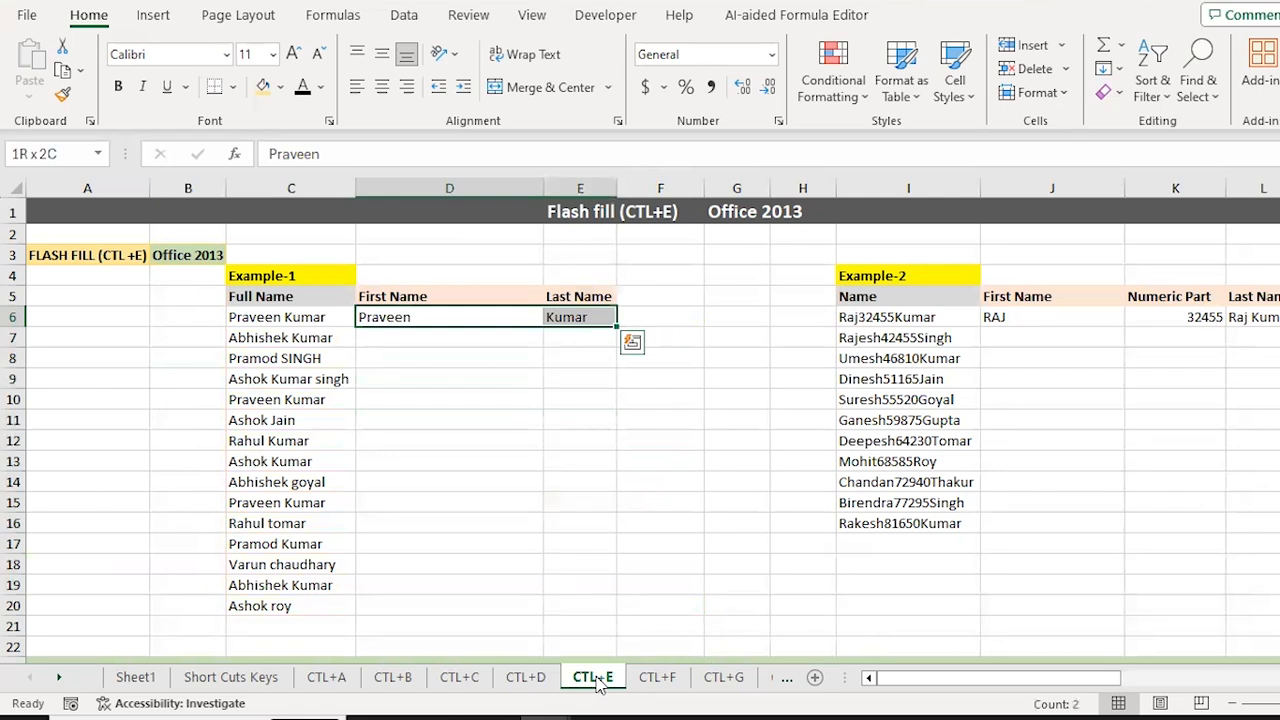
key("shift+Down")
key("shift+Down")
key("shift+Down")
key("shift+Down")
key("shift+Down")
key("shift+Down")
key("shift+Down")
key("shift+Down")
key("shift+Down")
key("shift+Down")
key("shift+Down")
key("shift+Down")
key("shift+Down")
key("shift+Down")
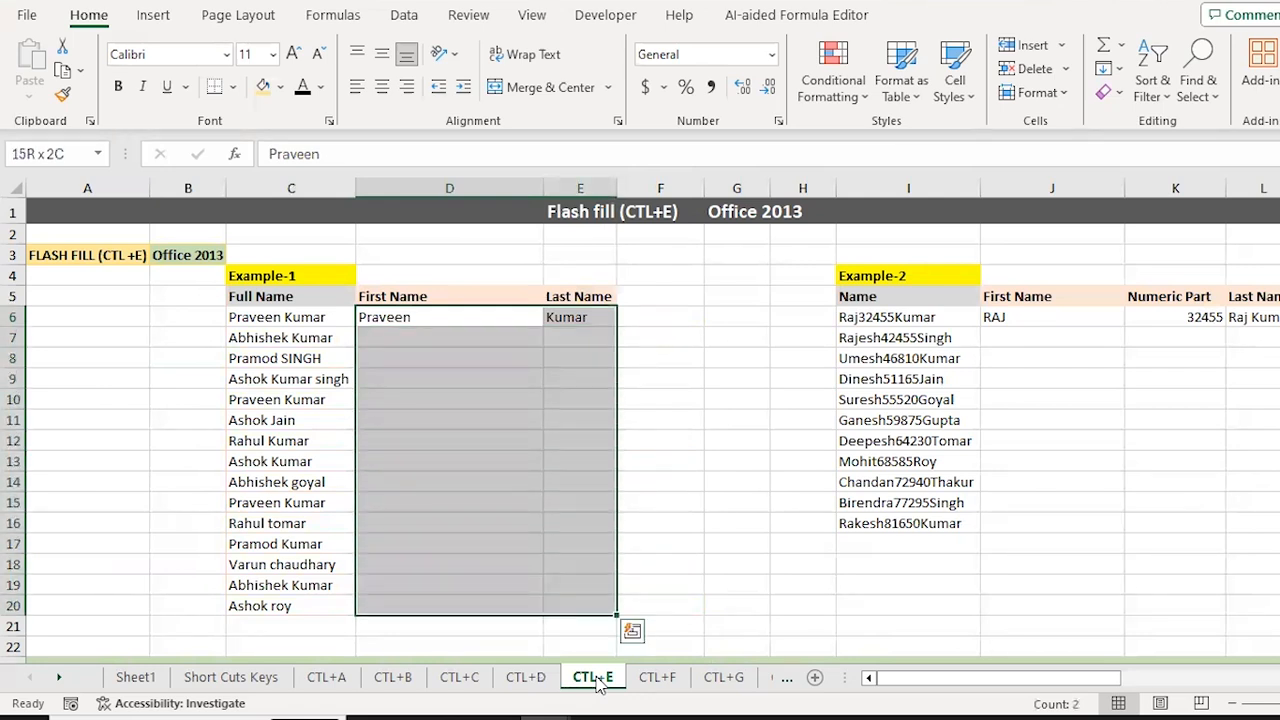
key("ctrl+e")
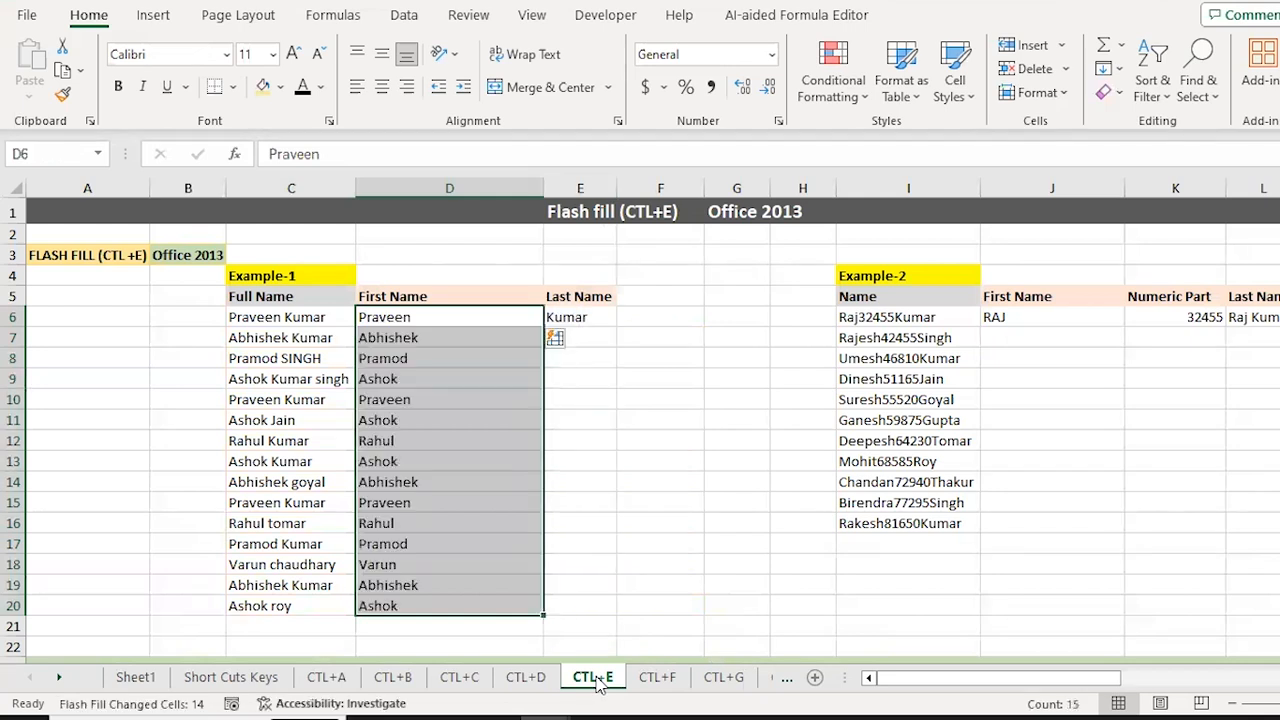
Step: Flash fill Last Name E6:E20 with the surnames, then check the filled rows
key("shift+Up")
key("shift+Up")
key("shift+Up")
key("shift+Up")
key("shift+Up")
key("shift+Up")
key("shift+Up")
key("shift+Up")
key("shift+Up")
key("shift+Up")
key("shift+Up")
key("shift+Up")
key("shift+Up")
key("shift+Up")
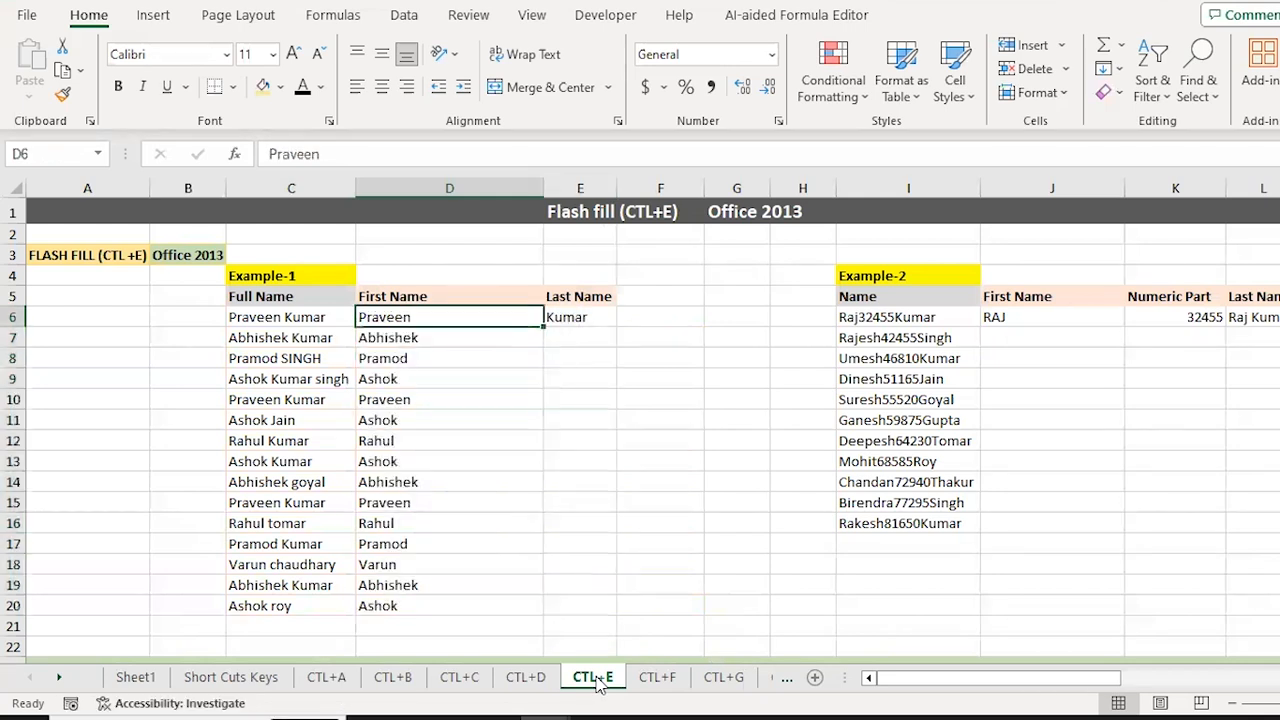
key("Right")
key("shift+Down")
key("shift+Down")
key("shift+Down")
key("shift+Down")
key("shift+Down")
key("shift+Down")
key("shift+Down")
key("shift+Down")
key("shift+Down")
key("shift+Down")
key("shift+Down")
key("shift+Down")
key("shift+Down")
key("shift+Down")
key("shift+Down")
key("shift+Up")
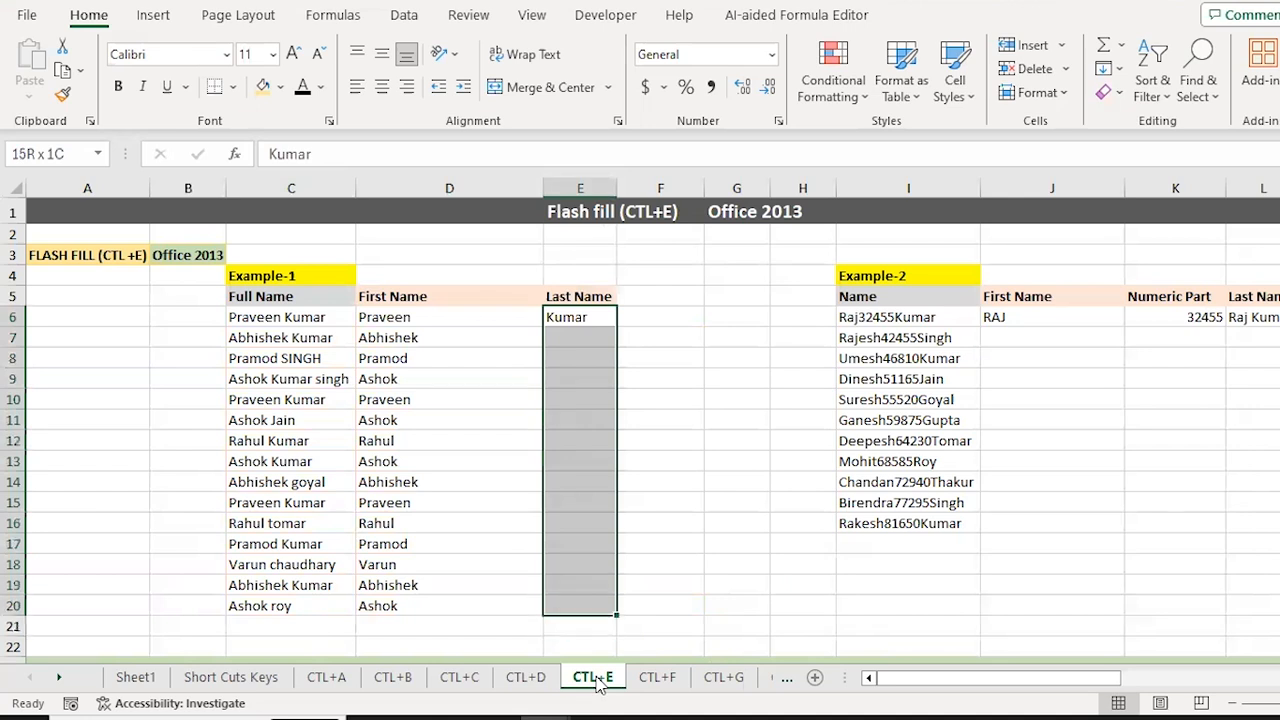
key("ctrl+e")
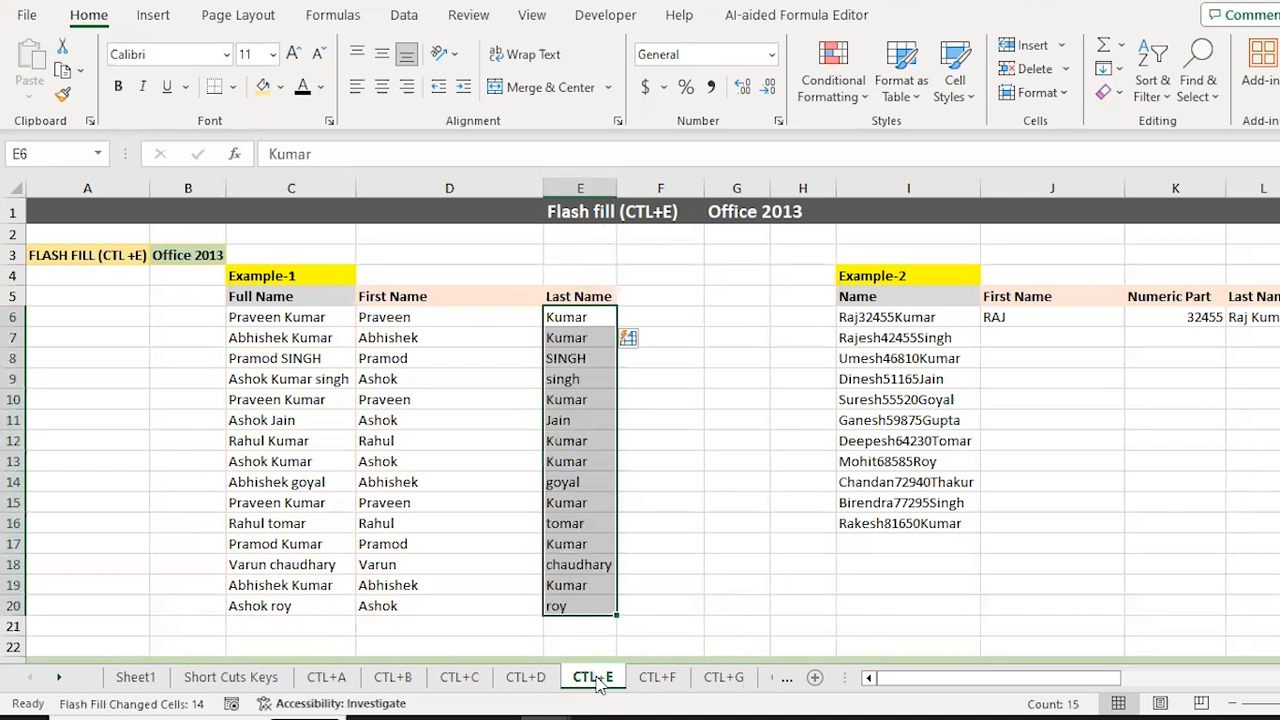
key("Down")
key("Down")
key("Down")
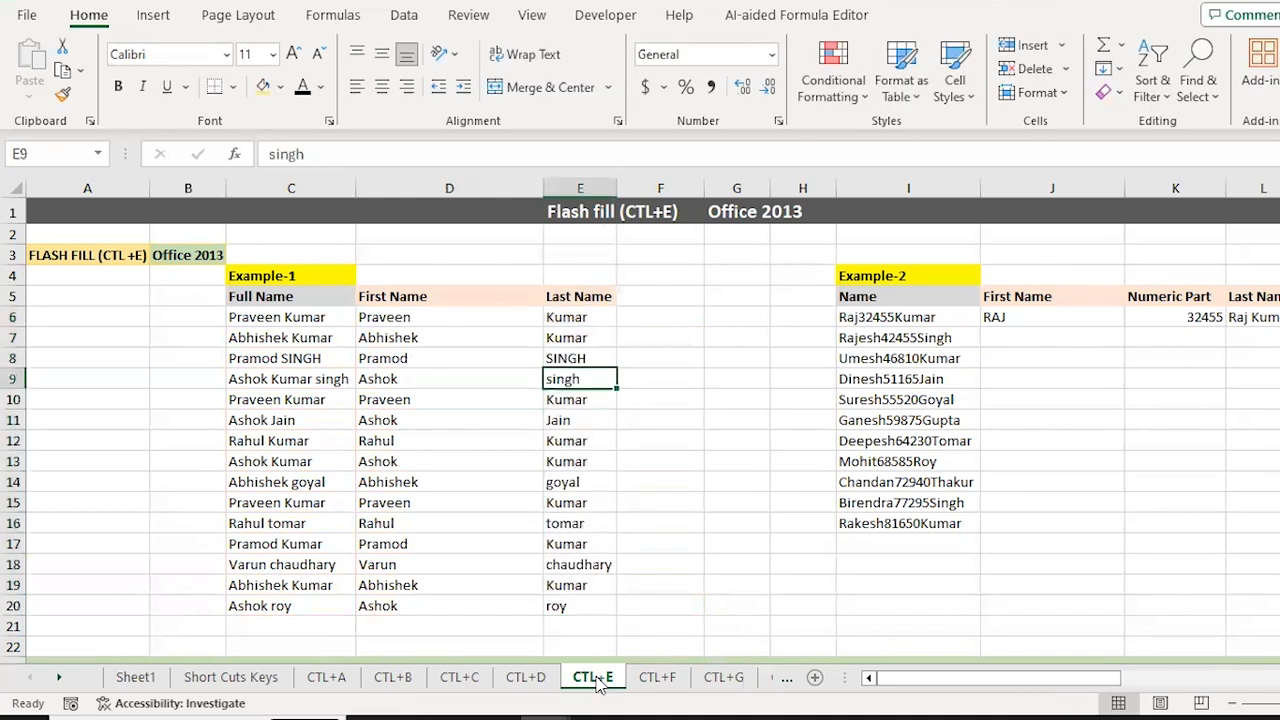
key("Left")
key("Up")
key("Up")
key("Up")
key("Down")
key("Left")
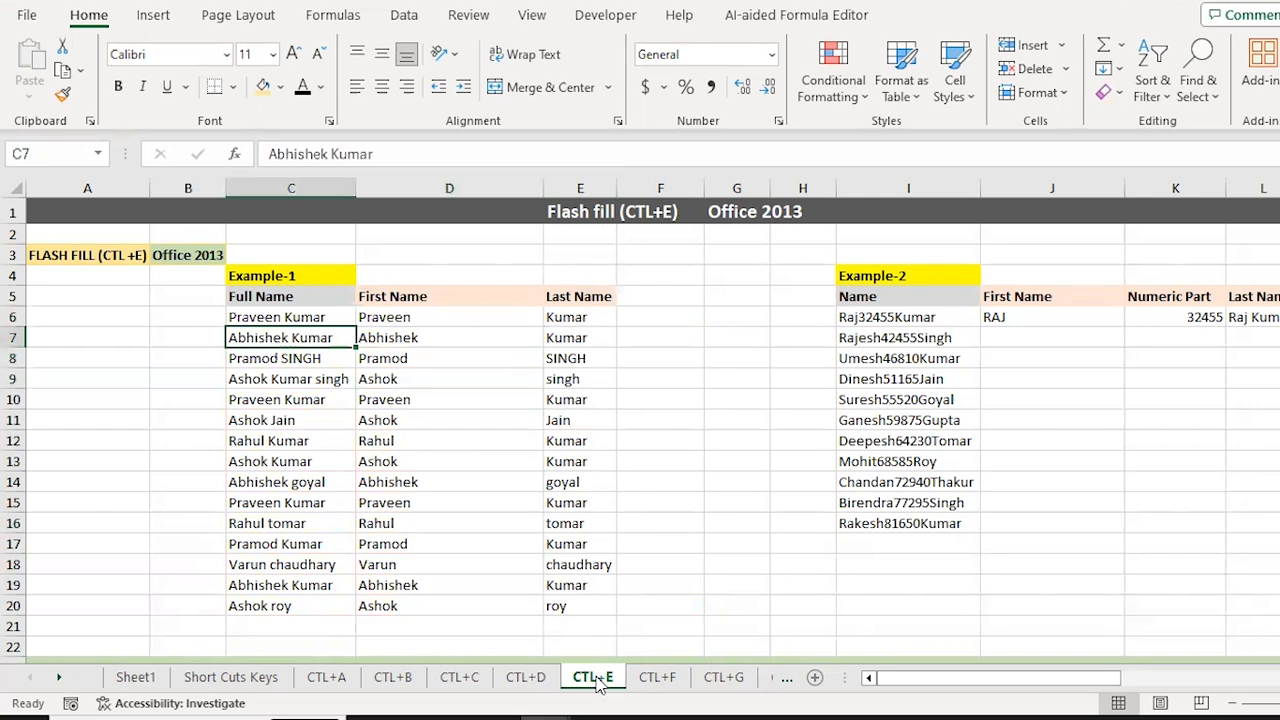
key("Down")
key("Down")
key("Down")
key("Down")
key("F2")
key("Home")
key("shift+Right")
key("shift+Right")
key("shift+Right")
key("shift+Right")
key("shift+Right")
key("shift+Right")
key("shift+Left")
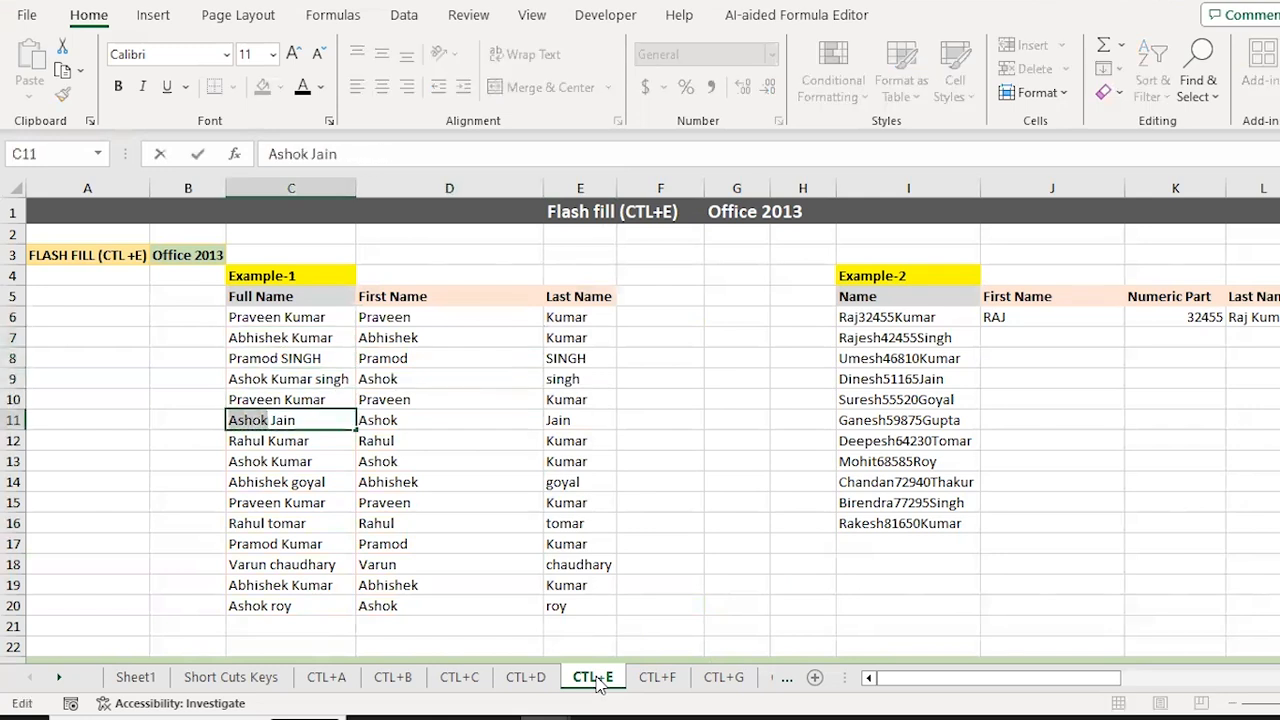
type("seema")
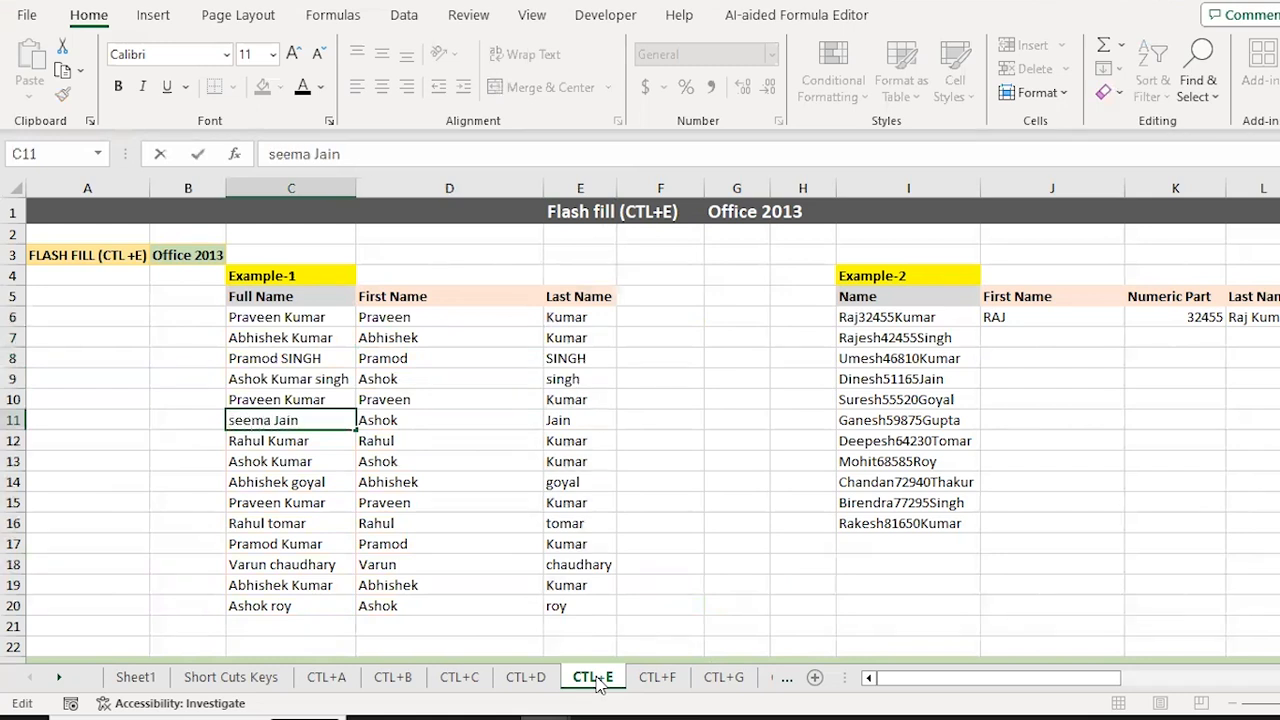
key("ctrl+Return")
Step: Clear the old flash-filled first names in D7:D20, keeping the Praveen example
key("Right")
key("shift+Right")
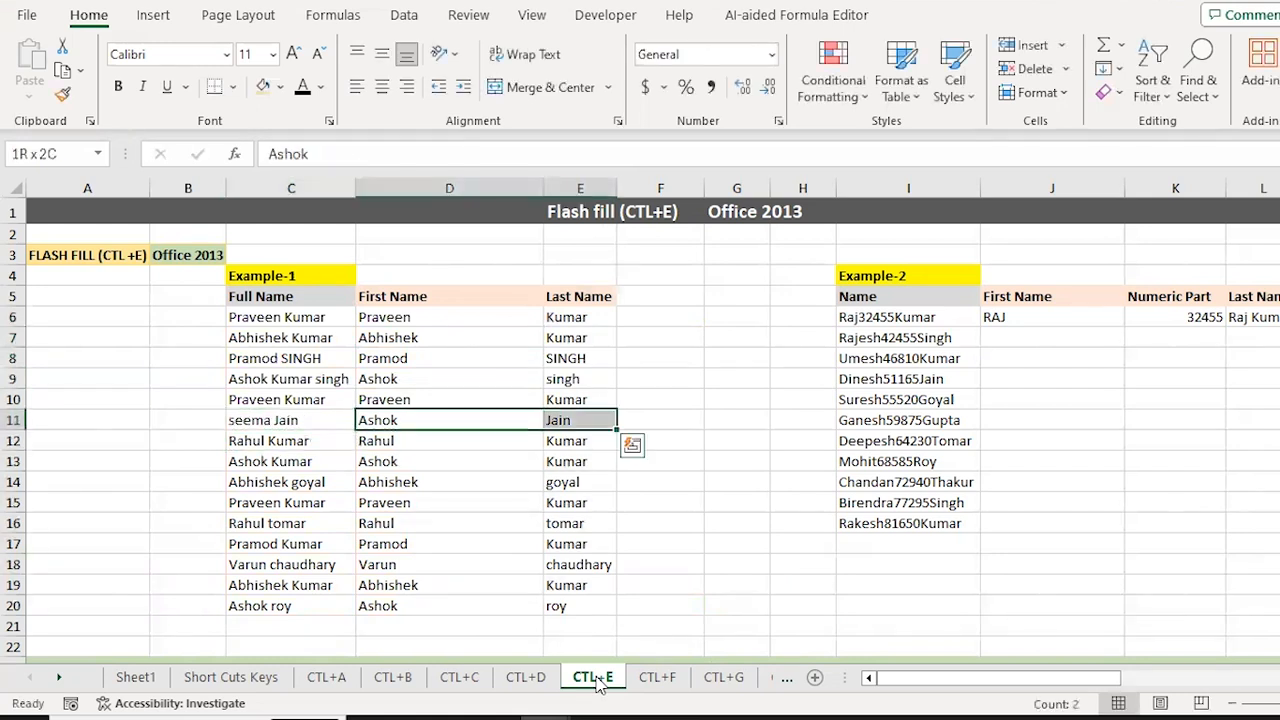
key("shift+Left")
key("shift+Right")
key("ctrl+Up")
key("Down")
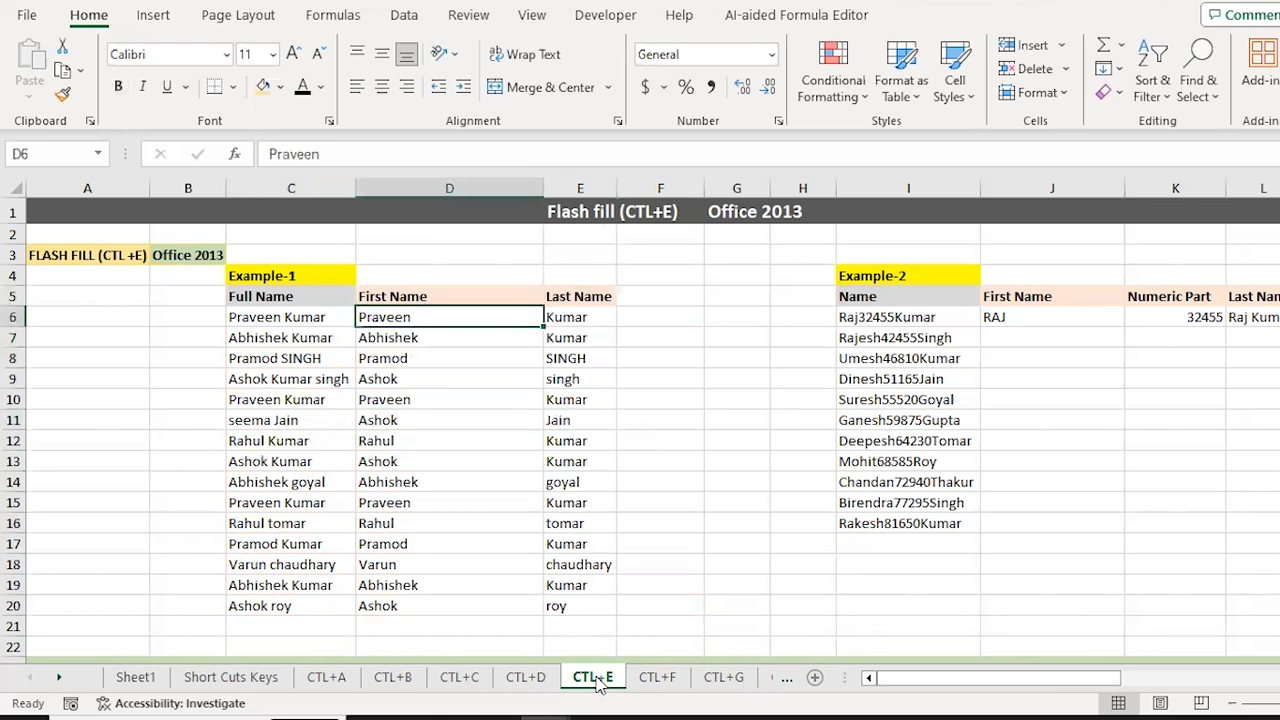
key("ctrl+shift+Down")
key("shift+Right")
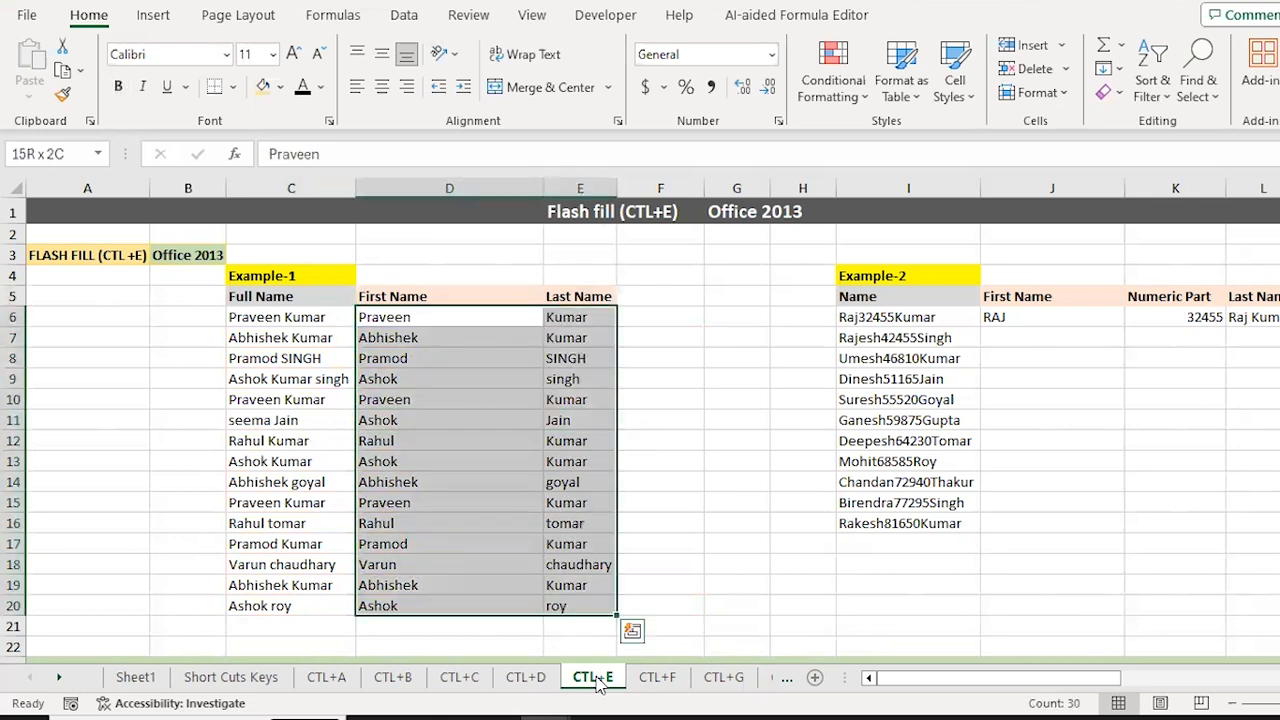
key("Down")
key("Up")
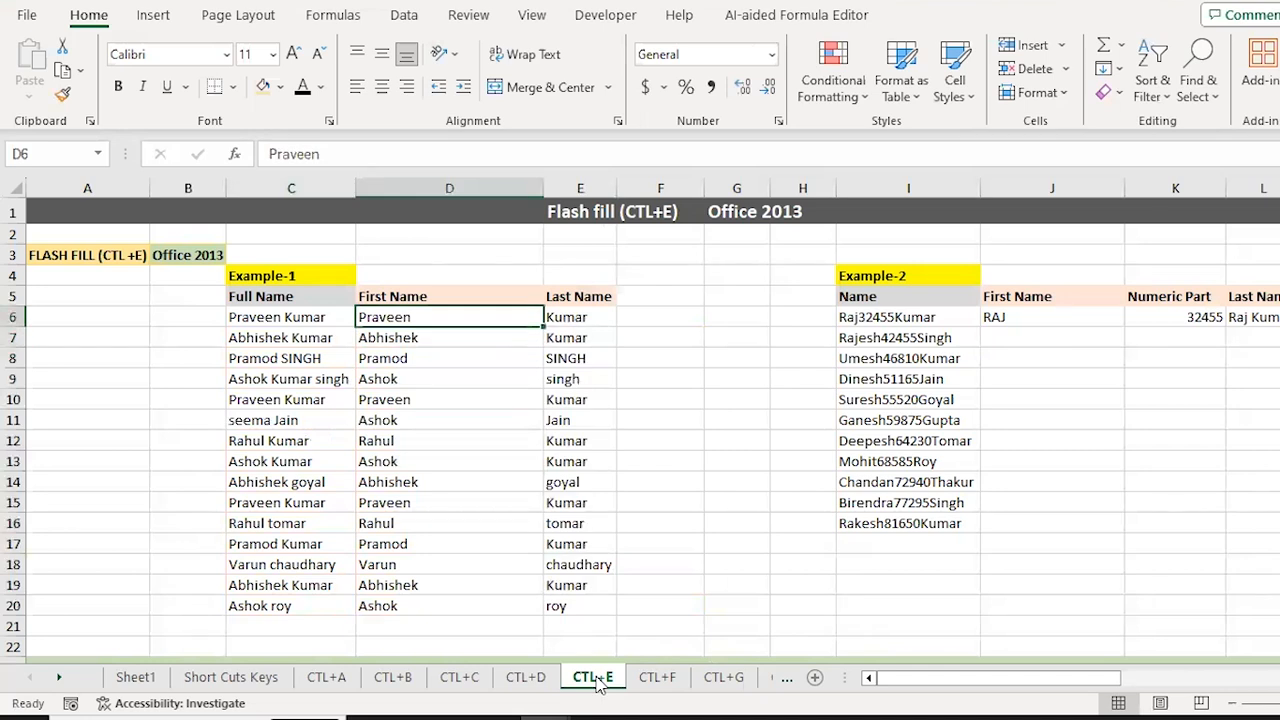
key("ctrl+shift+Down")
key("Down")
key("ctrl+shift+Down")
key("Delete")
key("Up")
Step: Refill First Name D6:D20 with Ctrl+E so row 11 now reads 'seema'
key("Down")
key("Up")
key("shift+Down")
key("shift+Down")
key("shift+Down")
key("shift+Down")
key("shift+Down")
key("shift+Down")
key("shift+Down")
key("shift+Down")
key("shift+Down")
key("shift+Down")
key("shift+Down")
key("shift+Down")
key("shift+Down")
key("shift+Down")
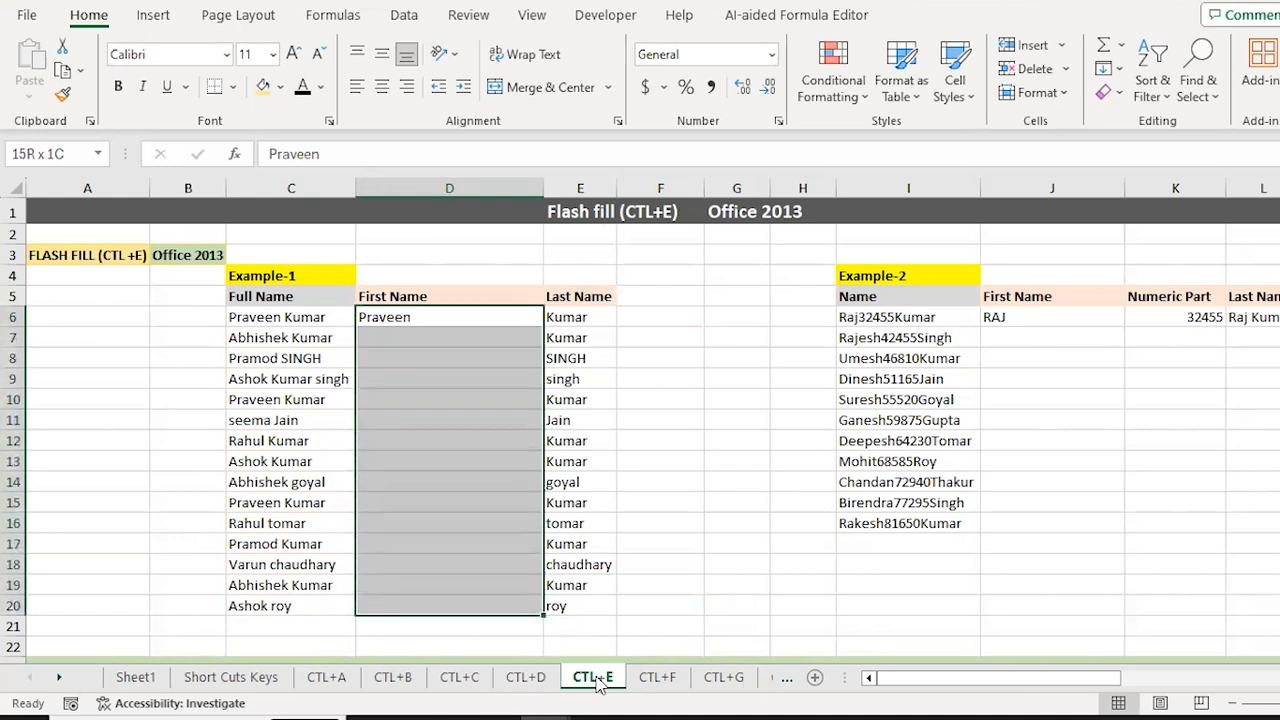
key("ctrl+e")
key("Down")
key("Down")
key("Down")
key("Down")
key("Down")
key("Down")
key("Down")
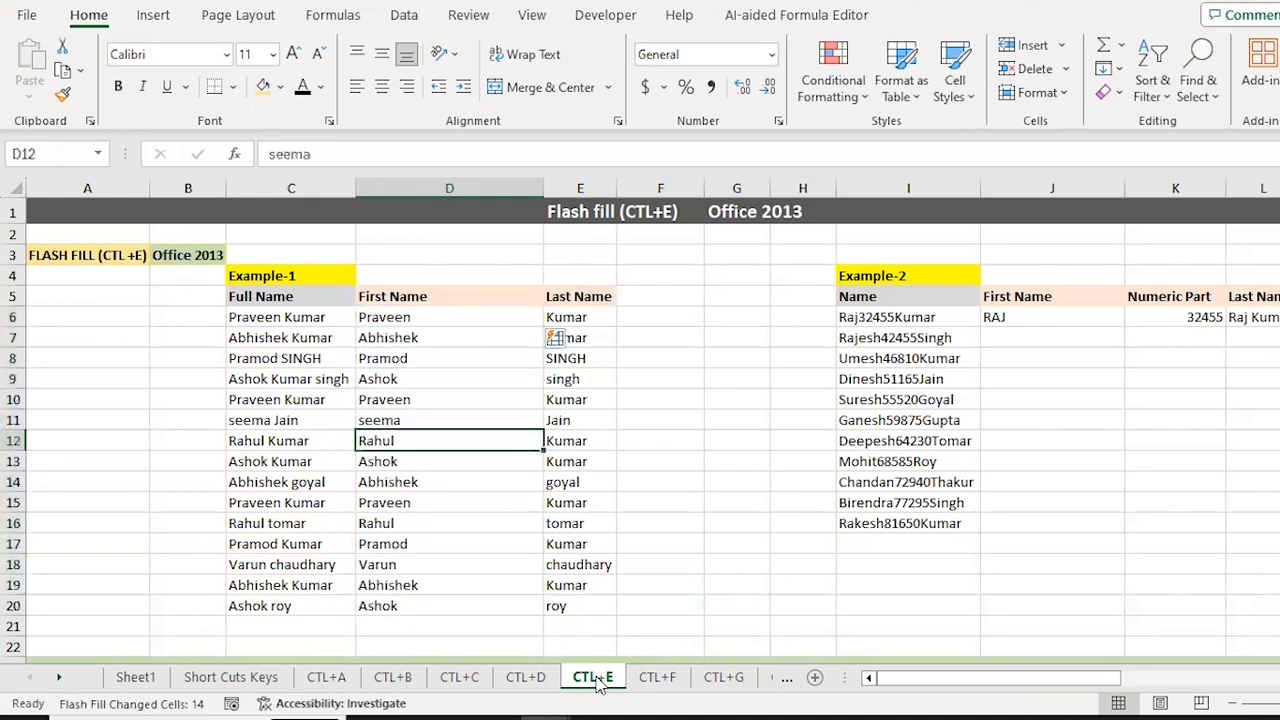
key("Up")
key("Up")
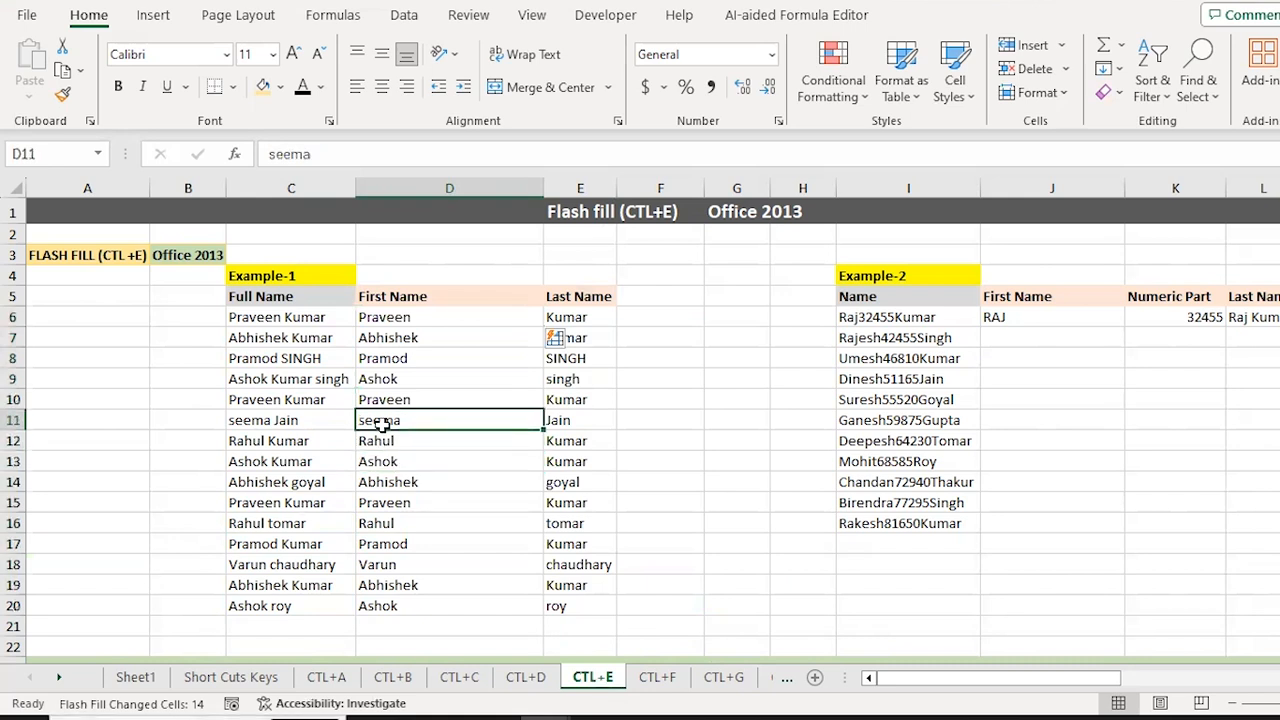
key("Up")
key("Up")
key("Up")
key("Up")
key("Up")
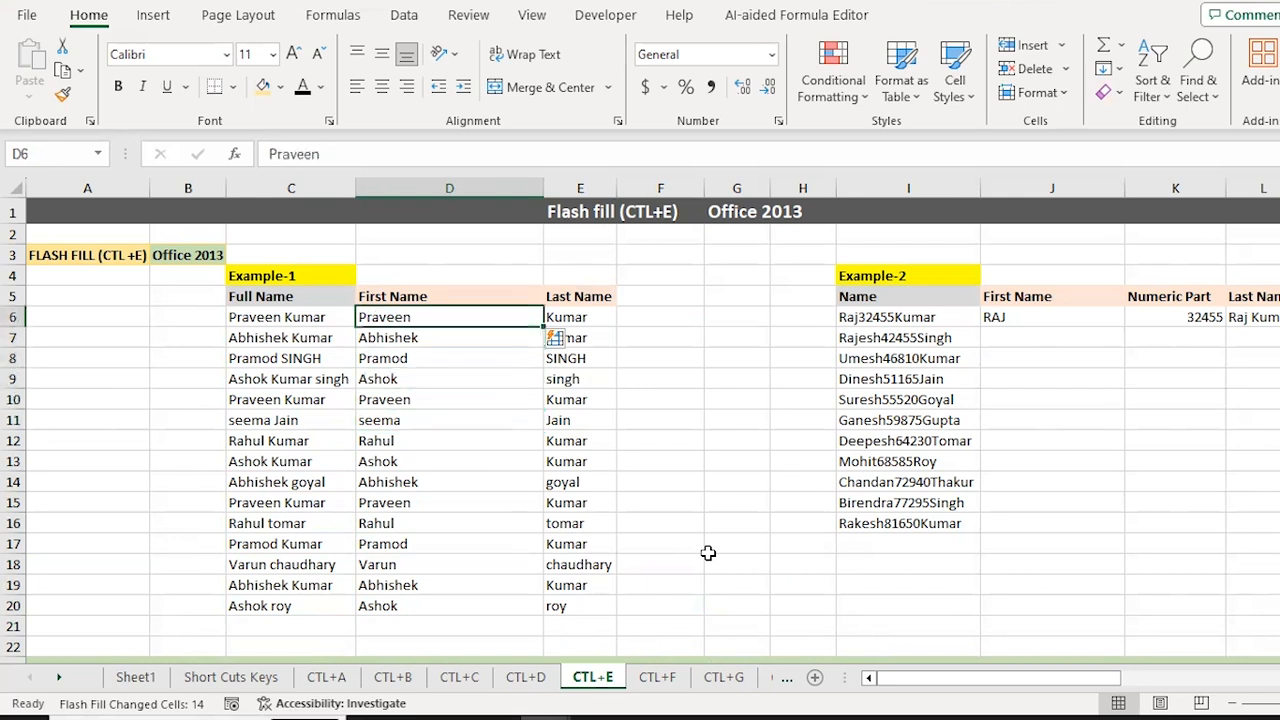
Step: Review the Full Name and First Name columns and dismiss the flash fill markers
key("Left")
key("ctrl+shift+Down")
key("Right")
key("ctrl+shift+Down")
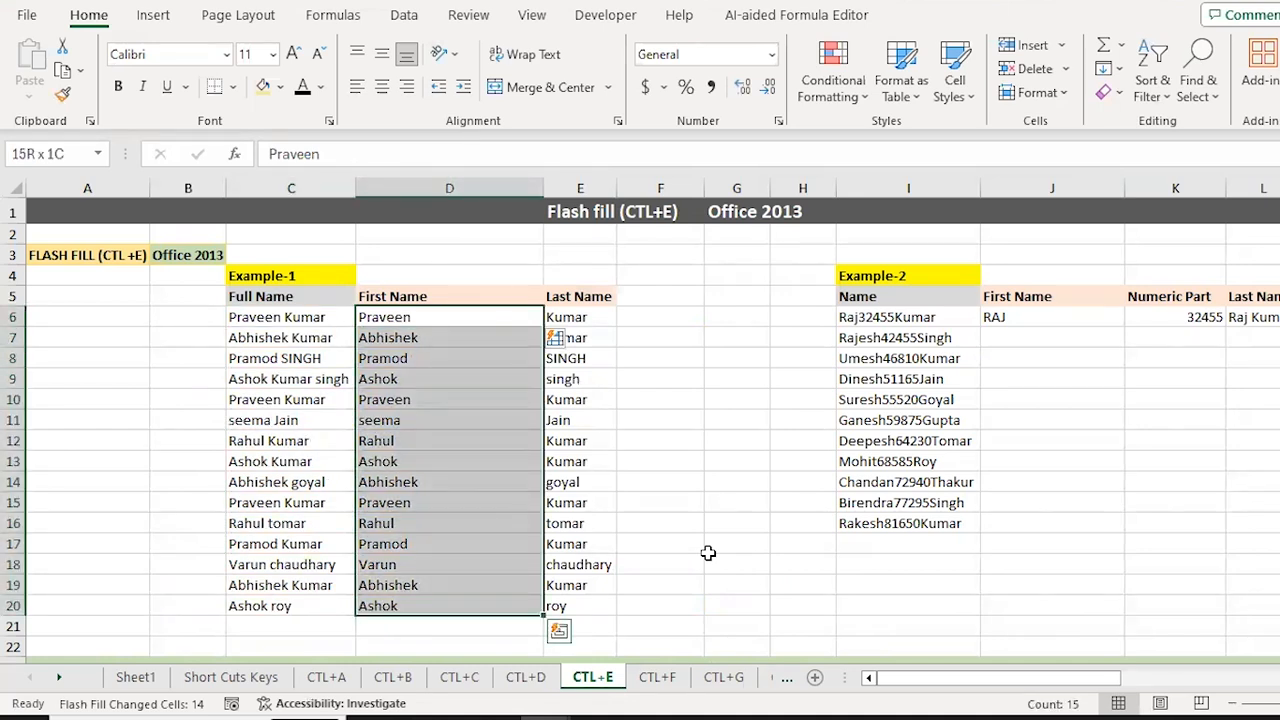
key("Escape")
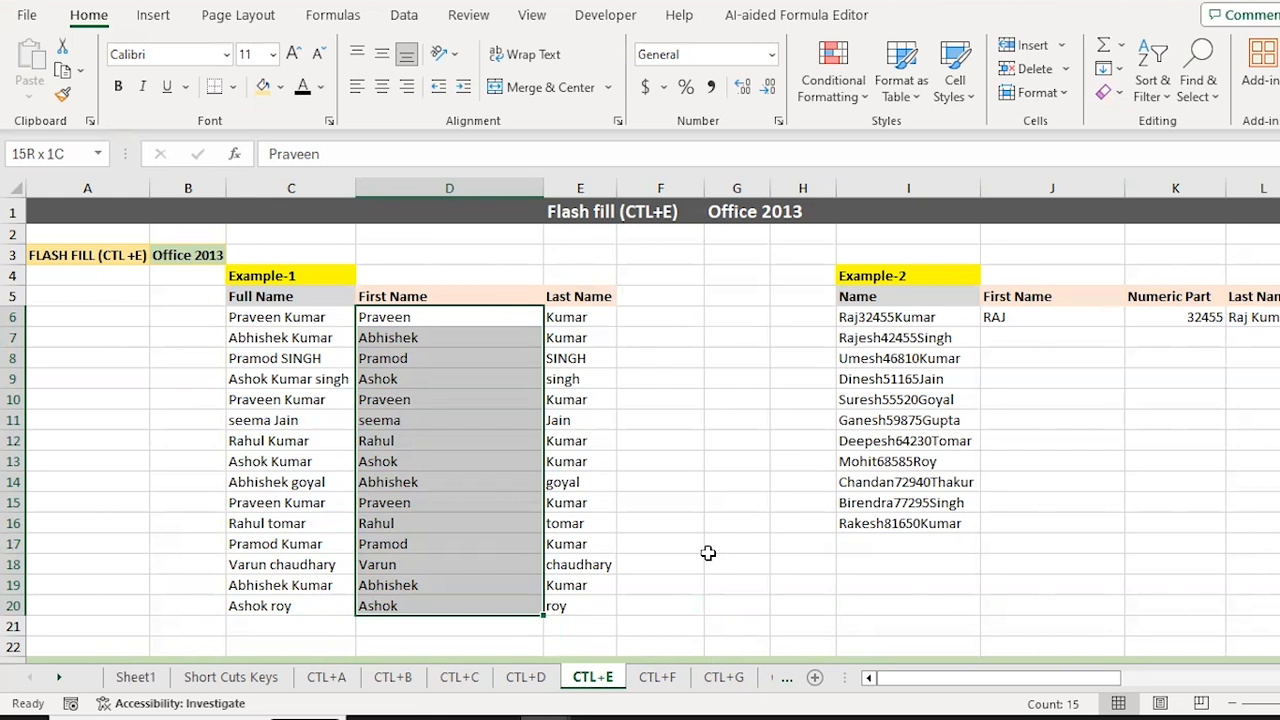
key("Right")
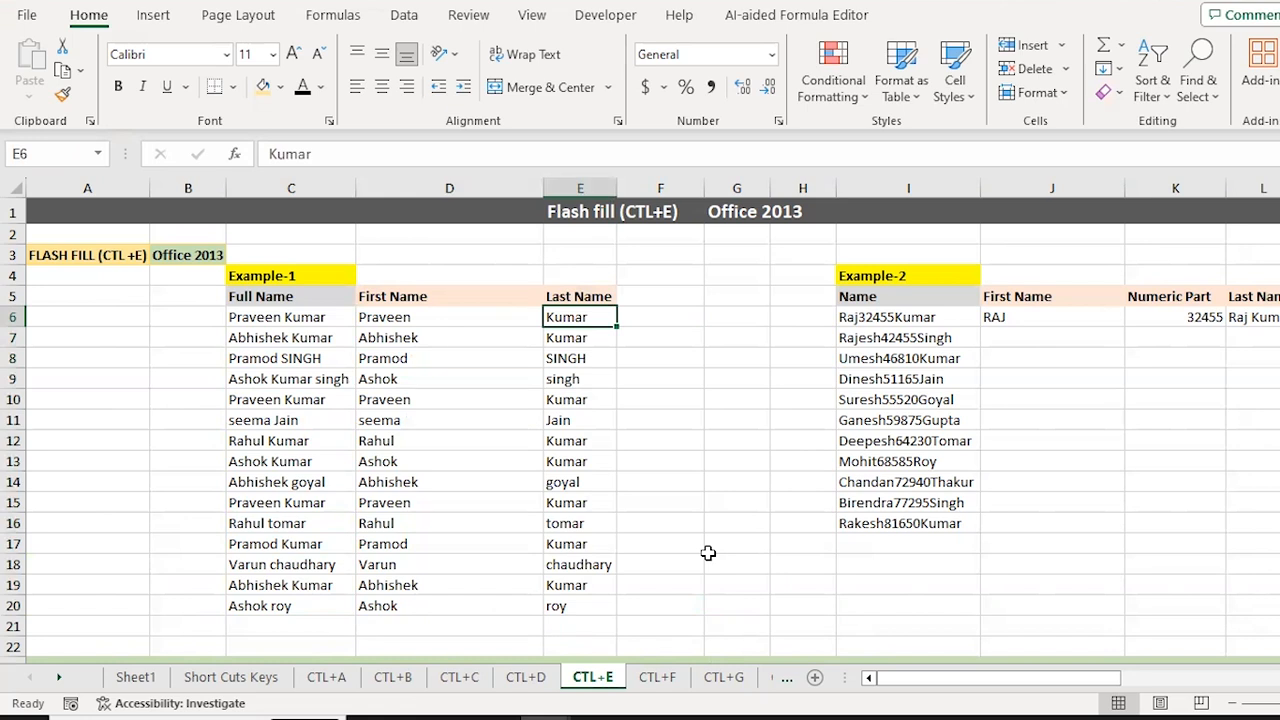
key("Right")
key("Right")
key("Right")
key("Right")
key("Right")
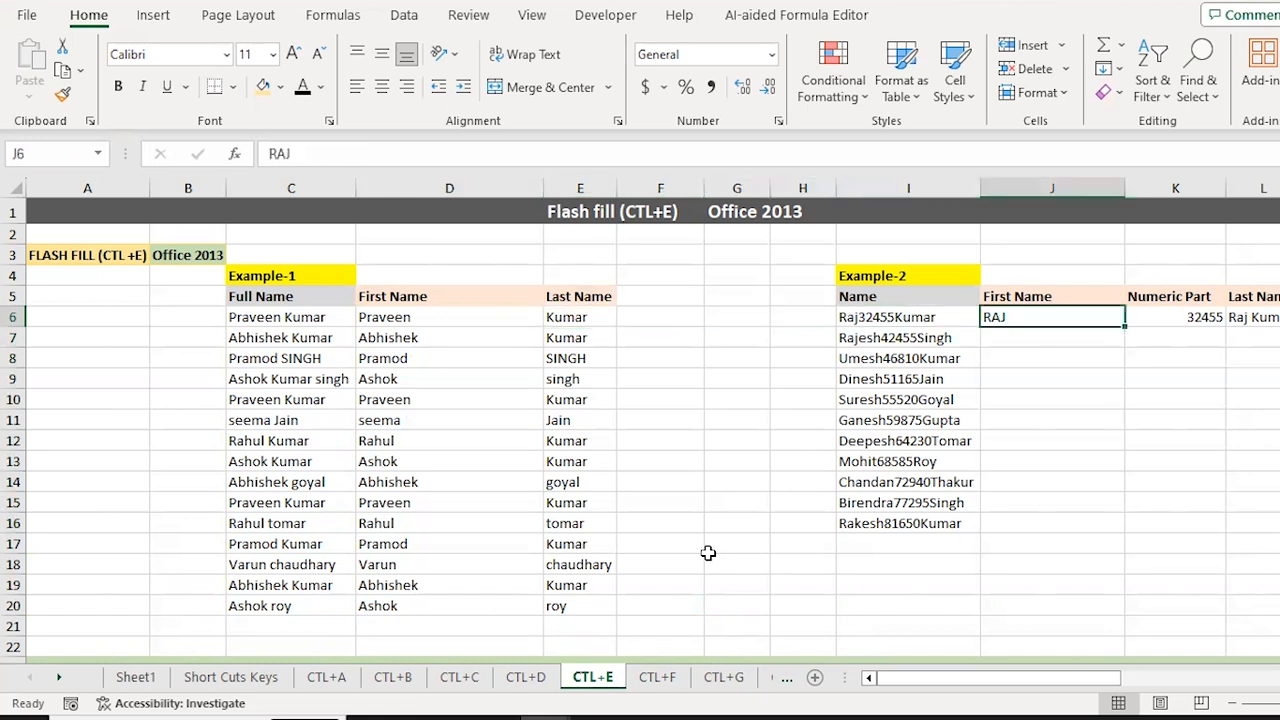
Step: Flash fill Example-2's First Name J6:J16 with uppercase names following the RAJ example
key("Right")
key("Right")
key("Right")
key("Right")
key("Right")
key("Left")
key("Left")
key("Left")
key("Left")
key("Left")
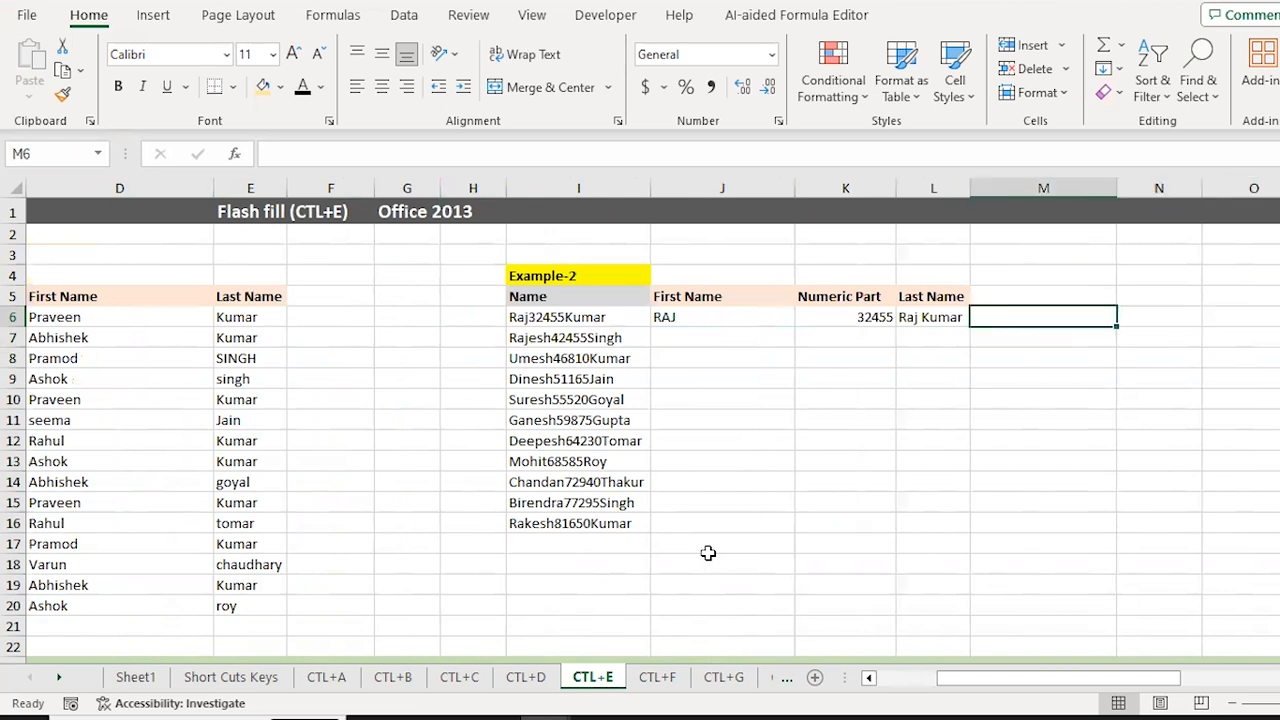
key("Left")
key("Left")
key("Right")
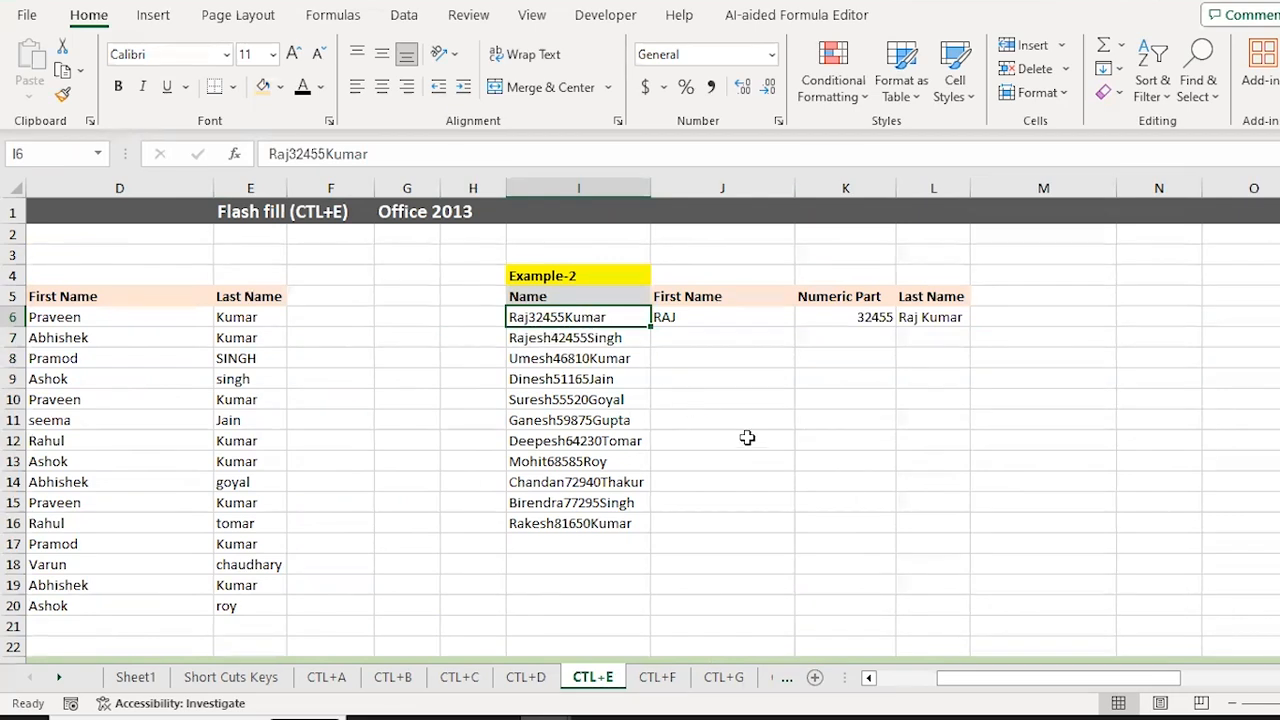
key("Right")
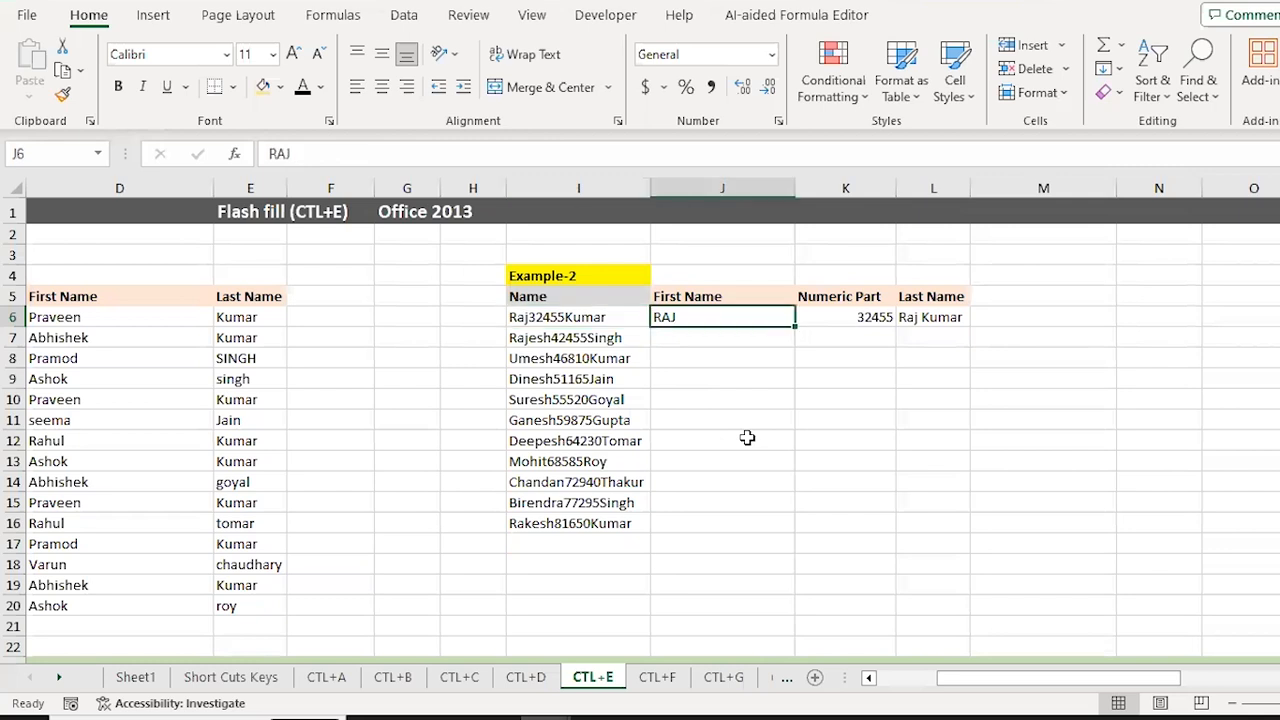
key("Left")
key("Right")
key("shift+Down")
key("shift+Down")
key("shift+Down")
key("shift+Down")
key("shift+Down")
key("shift+Down")
key("shift+Down")
key("shift+Down")
key("shift+Down")
key("shift+Down")
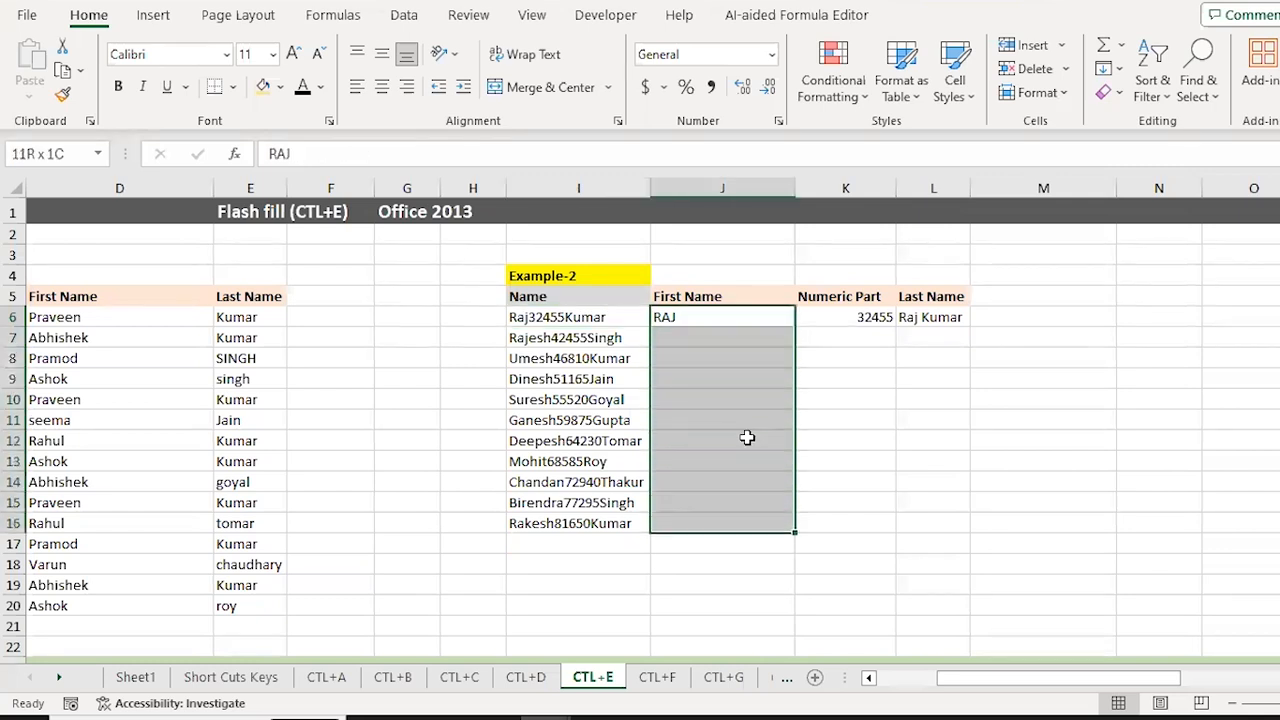
key("ctrl+e")
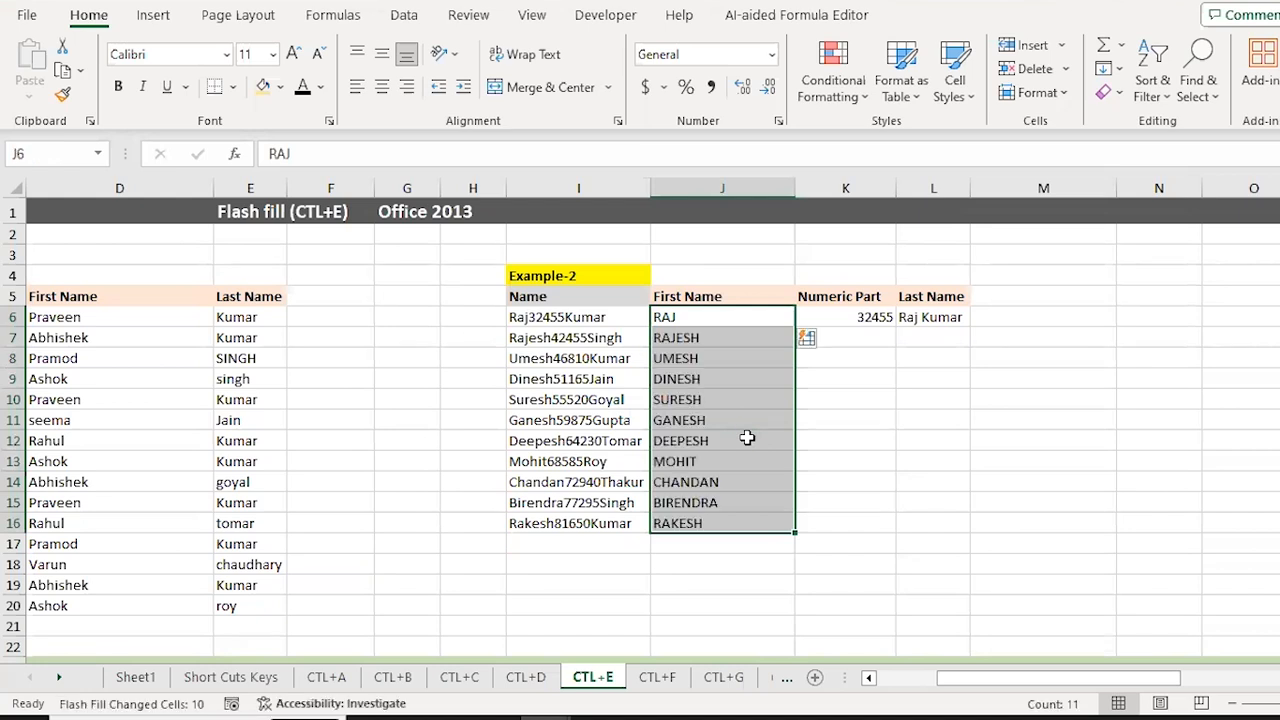
key("Down")
key("Down")
key("Down")
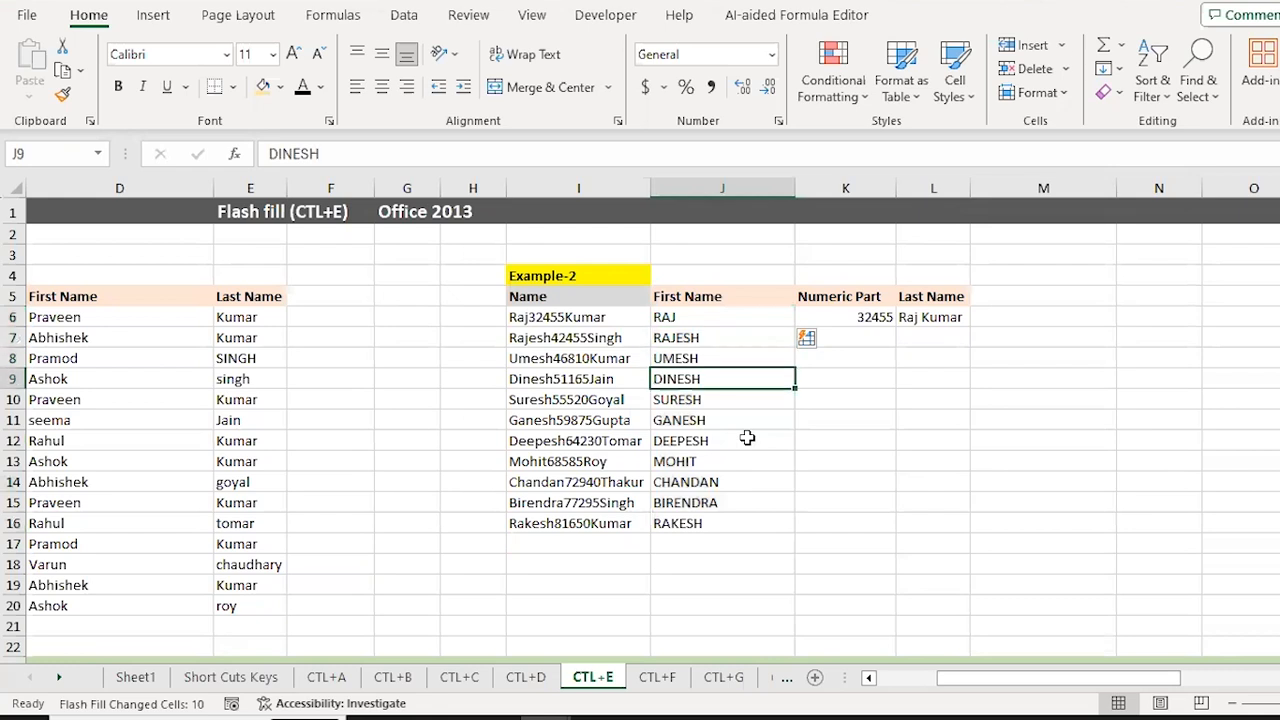
Step: Fill Numeric Part K6:K16 with each name's number, following the 32455 example
left_click(677, 316)
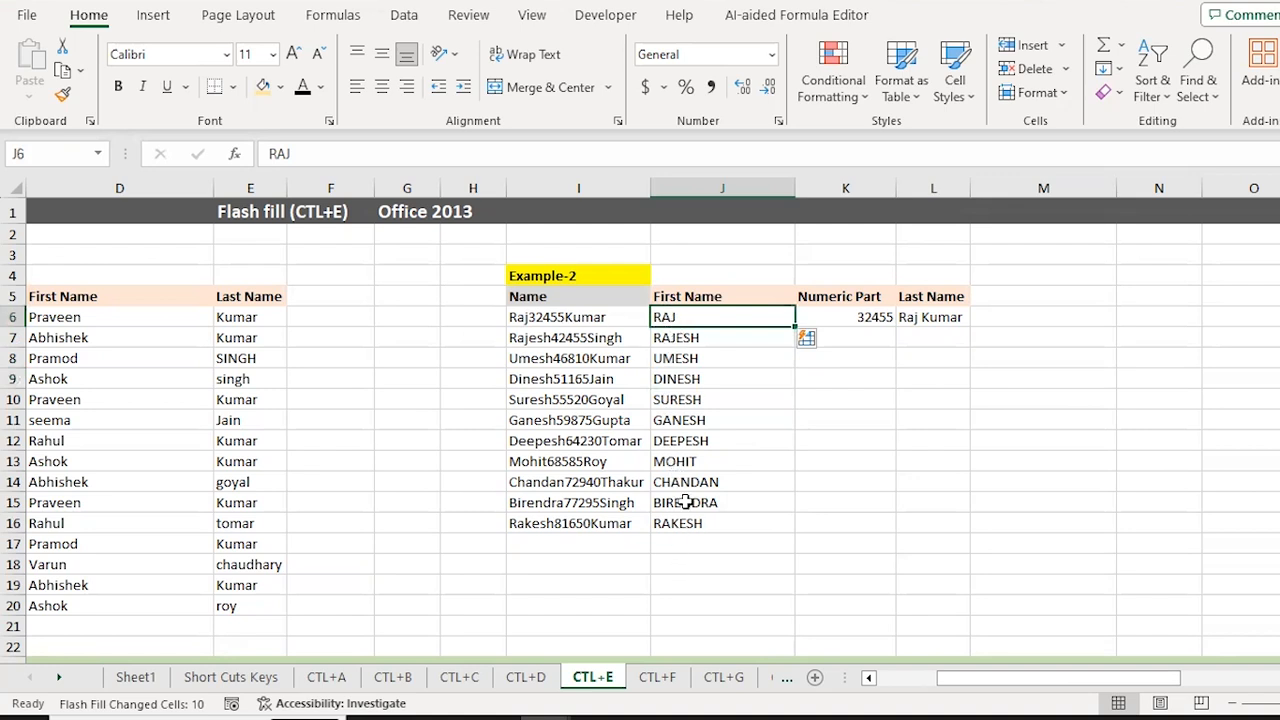
key("Right")
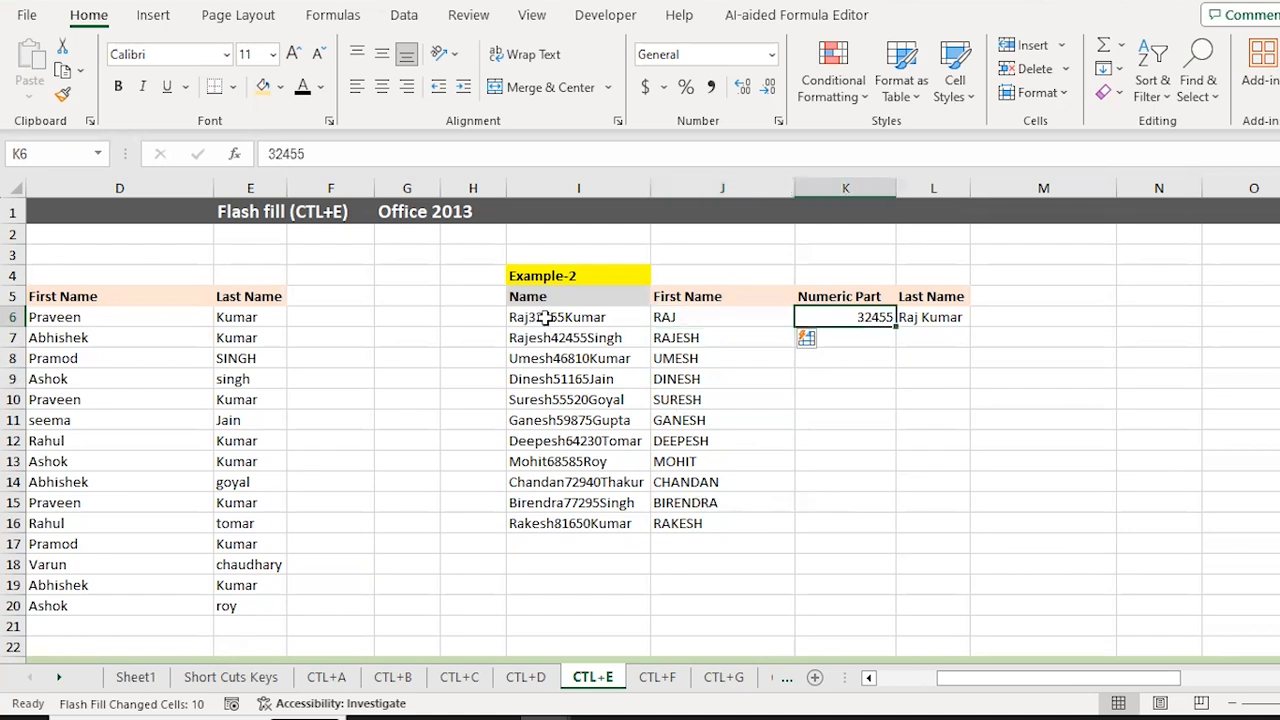
key("shift+Down")
key("shift+Down")
key("shift+Down")
key("shift+Down")
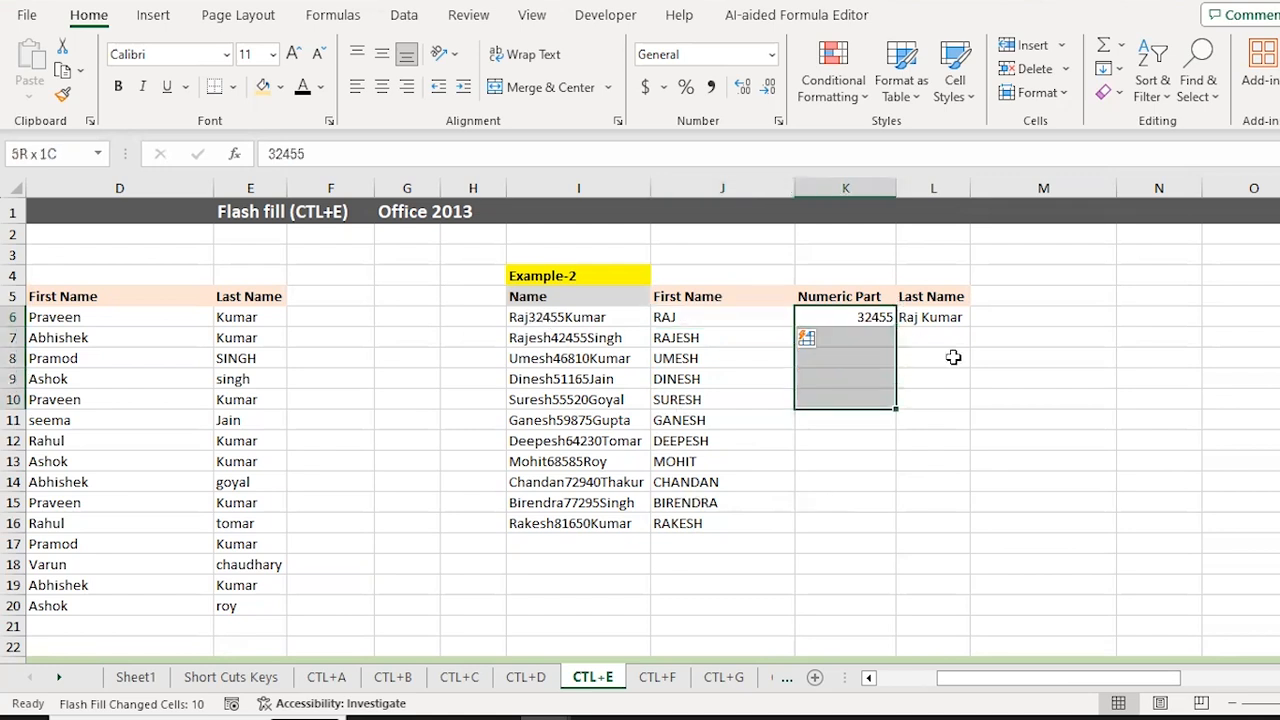
key("shift+Down")
key("shift+Down")
key("shift+Down")
key("shift+Down")
key("shift+Down")
key("shift+Down")
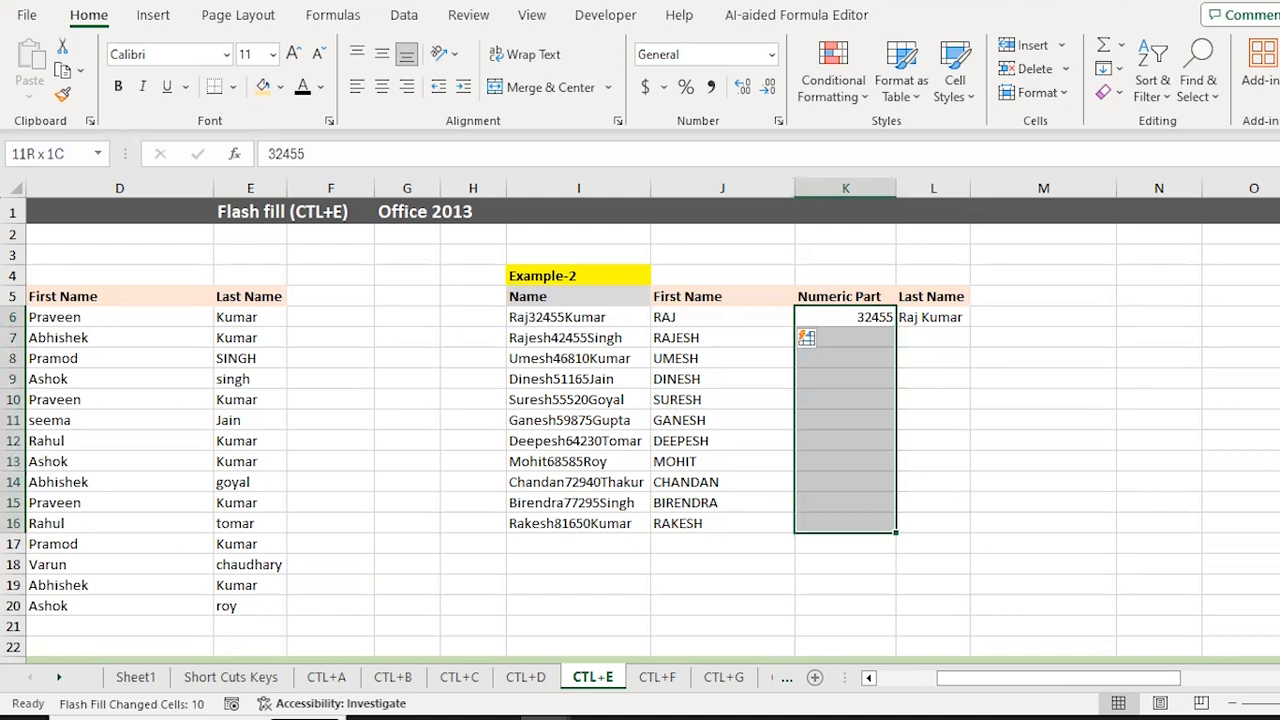
key("Down")
key("Down")
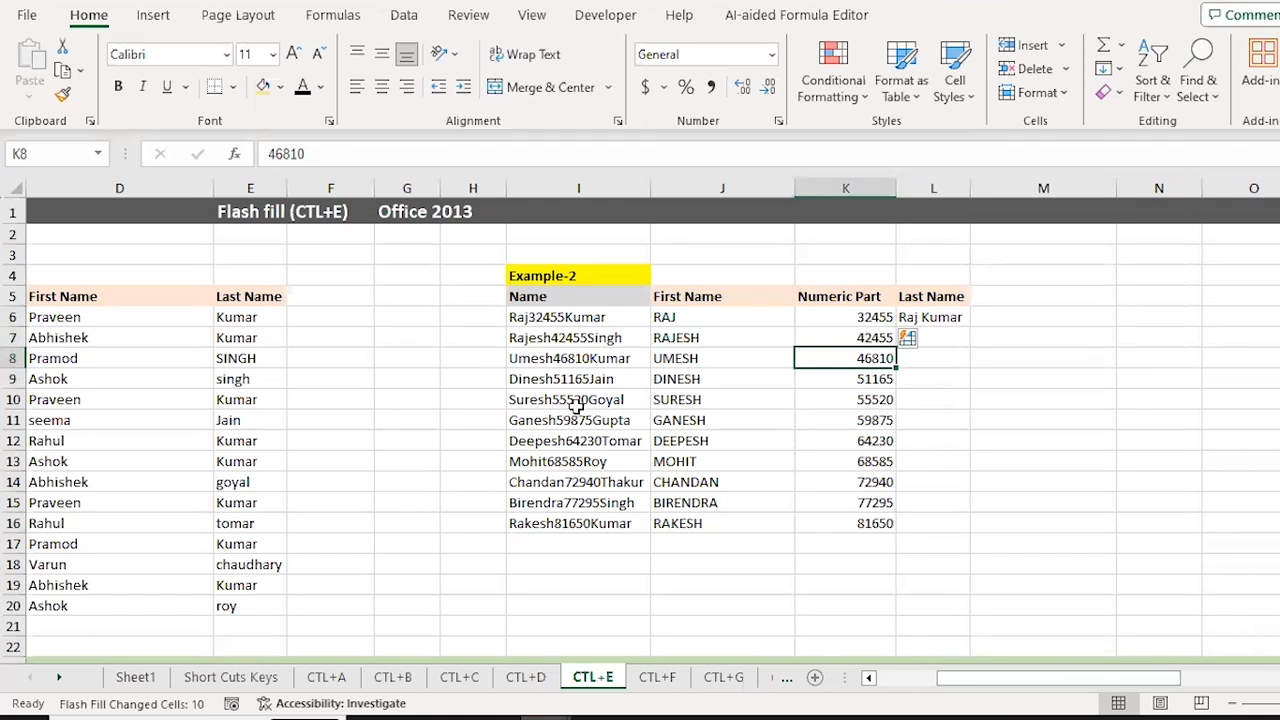
key("Right")
key("Up")
key("Up")
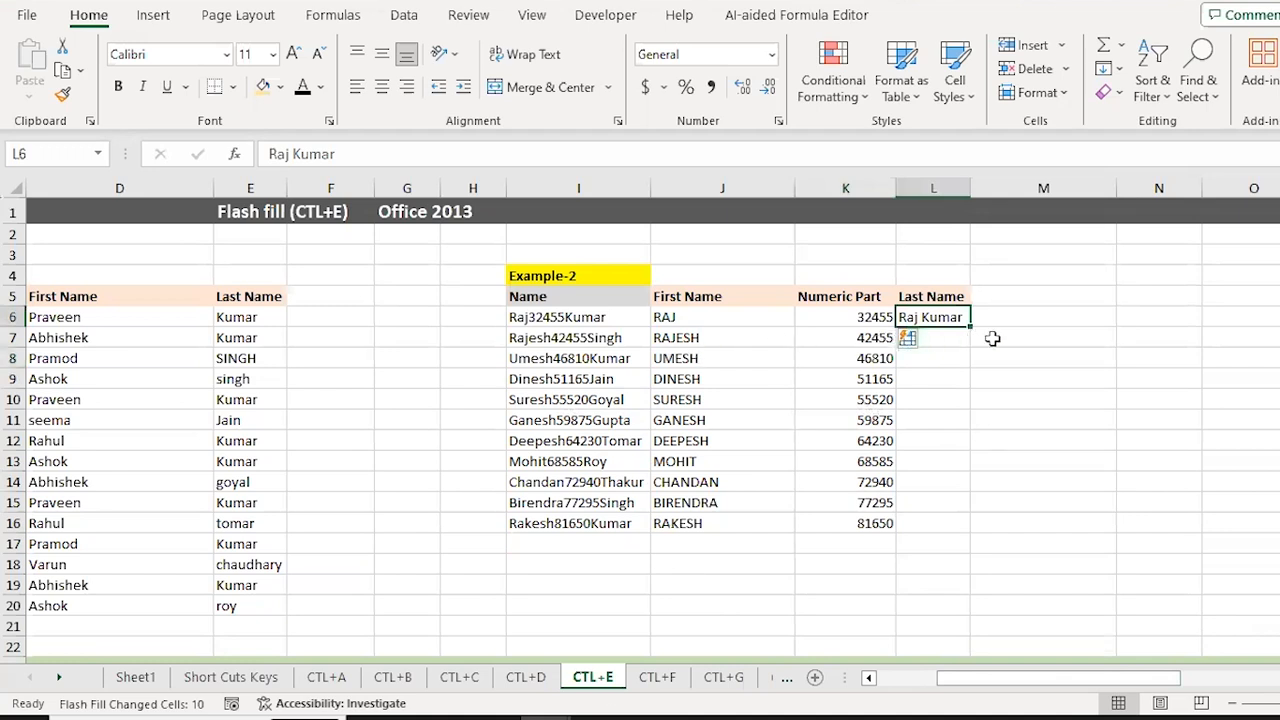
key("Escape")
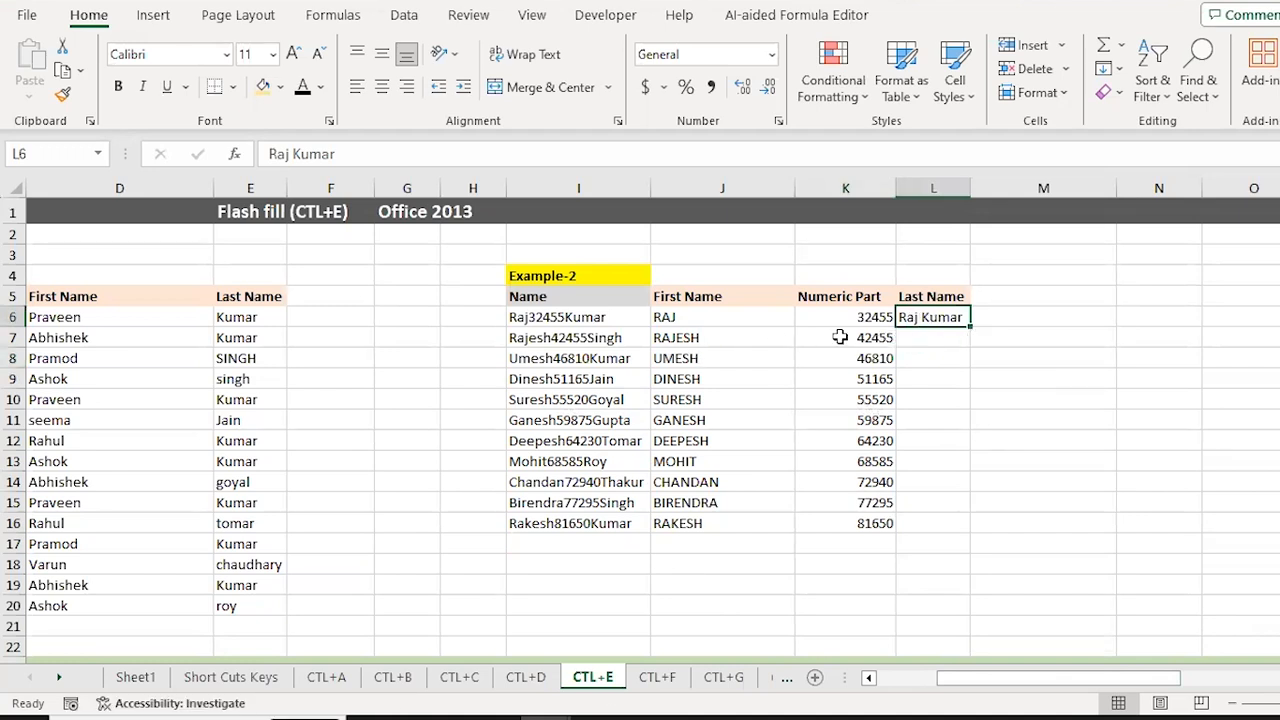
key("shift+Down")
key("shift+Down")
key("shift+Down")
key("shift+Down")
key("shift+Down")
key("shift+Down")
key("shift+Down")
key("shift+Down")
key("shift+Down")
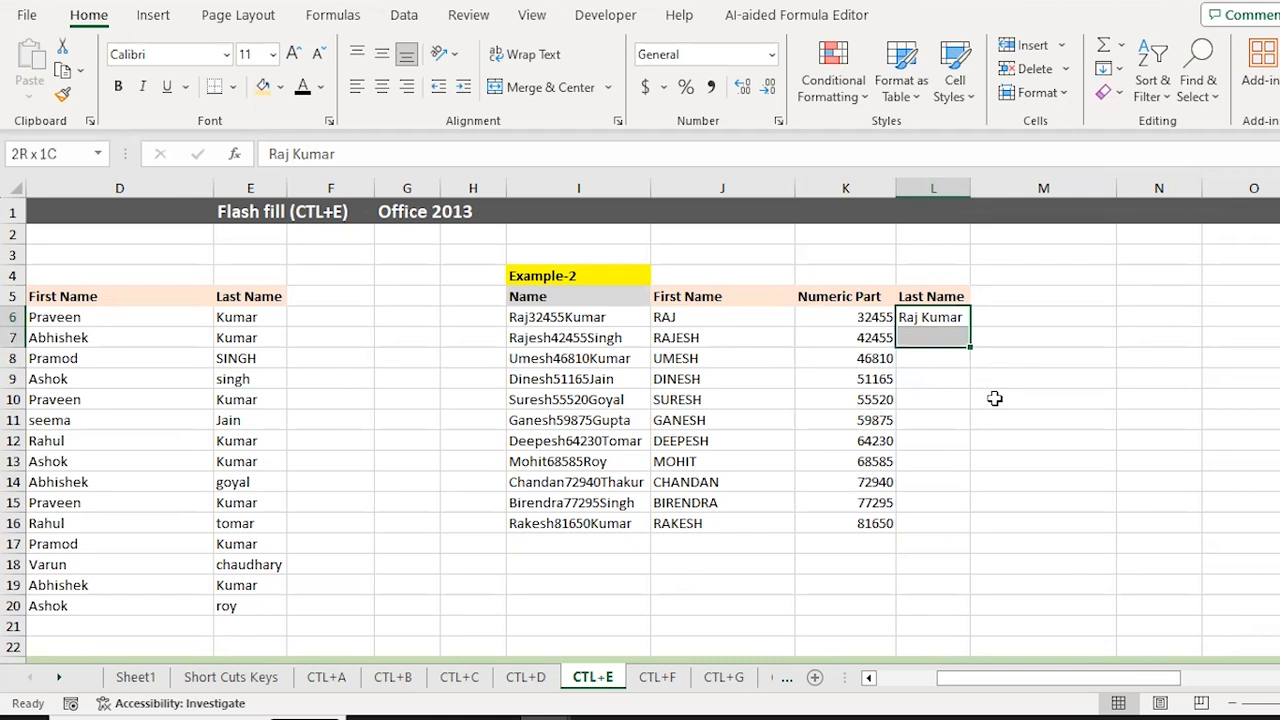
key("shift+Down")
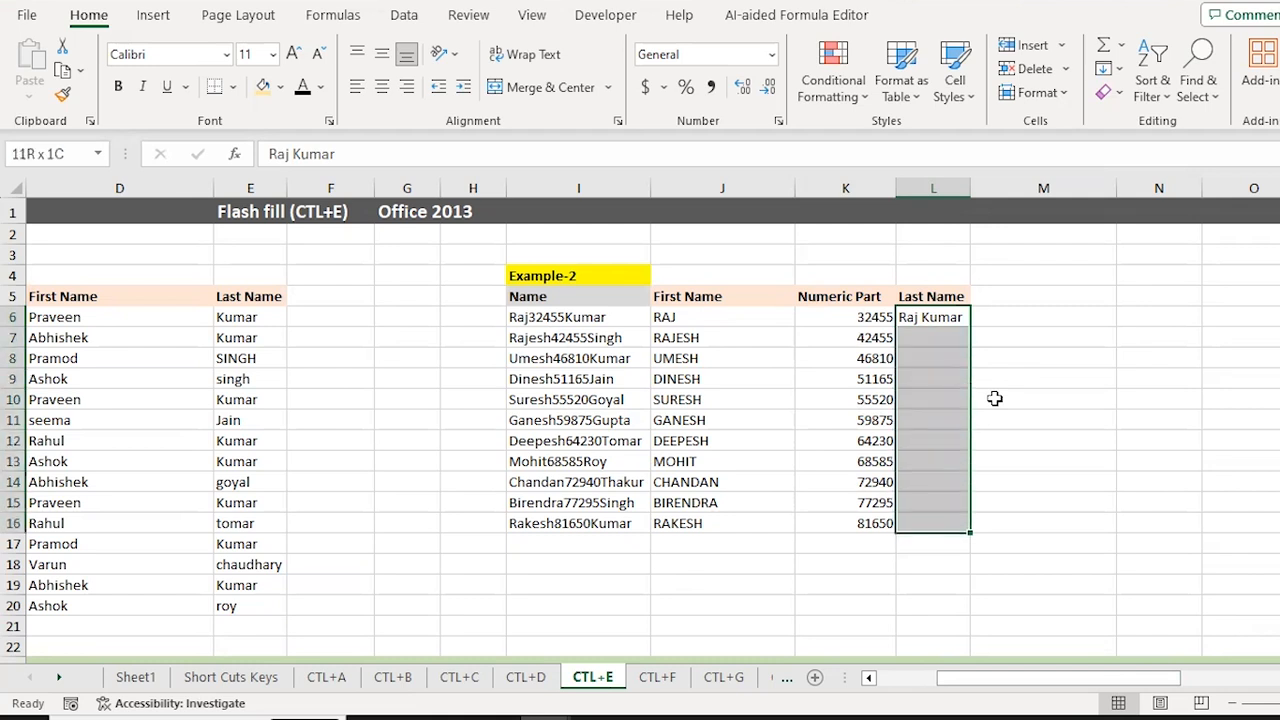
key("ctrl+e")
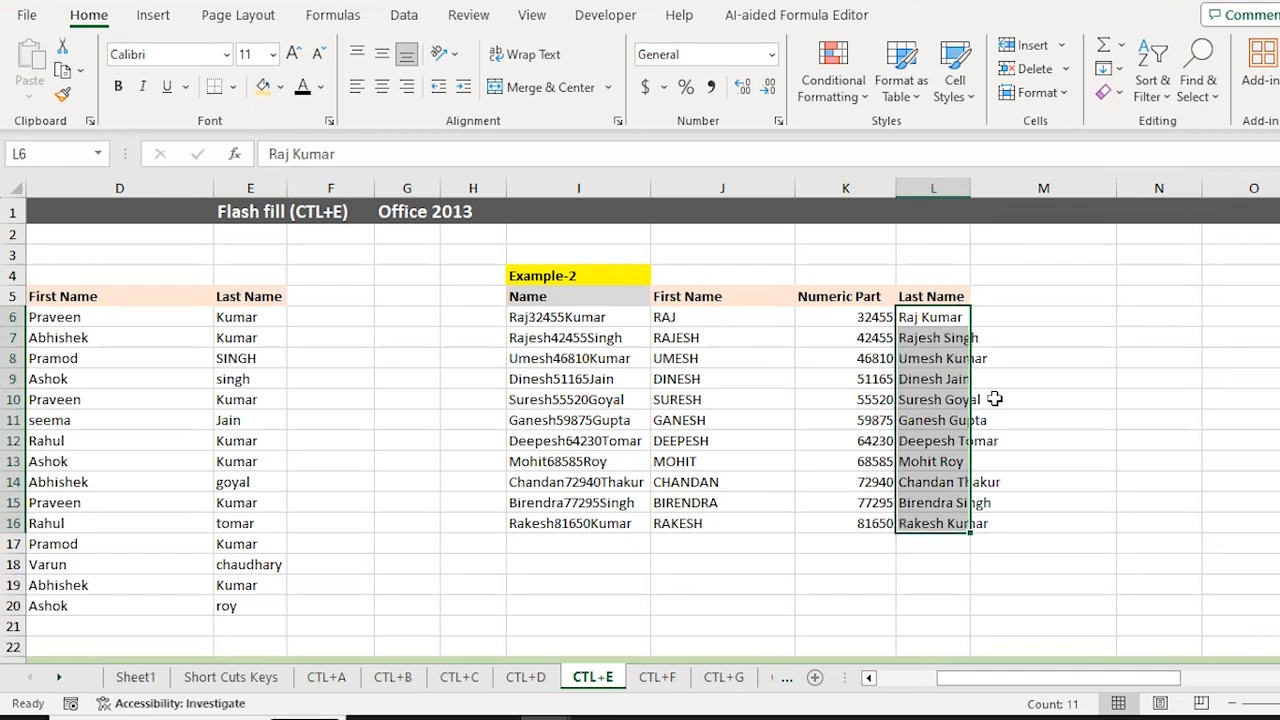
key("Down")
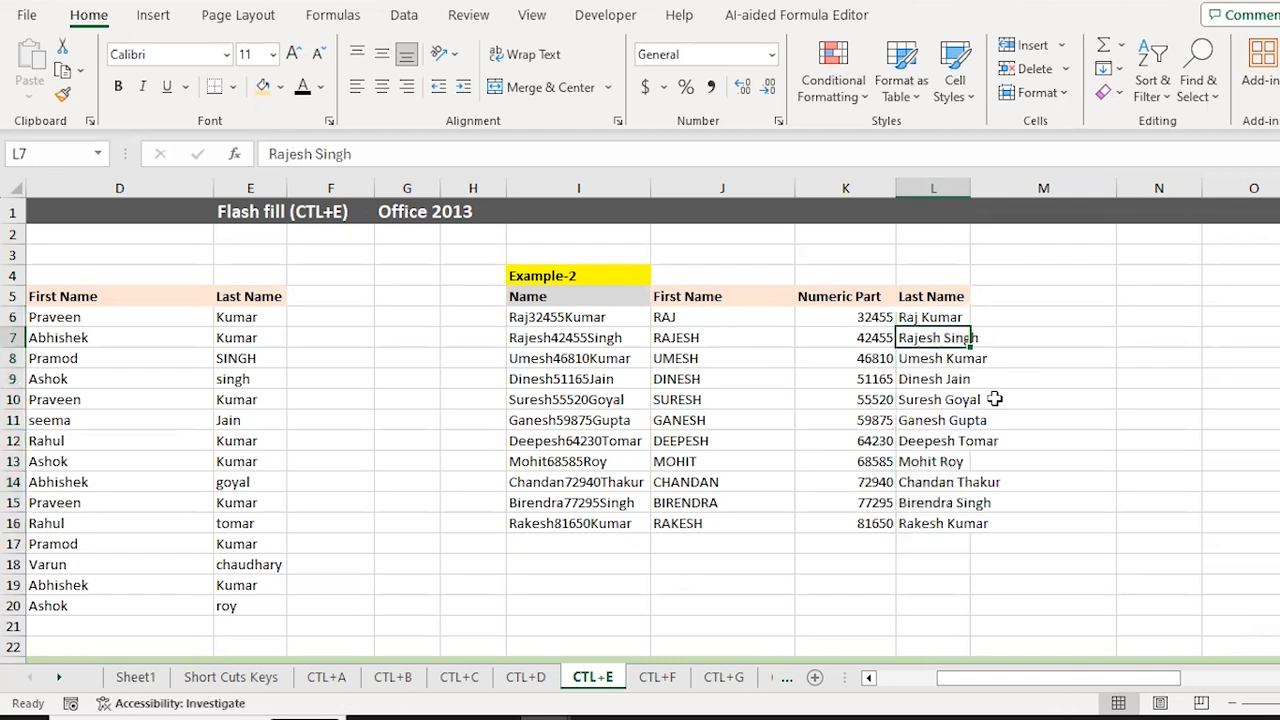
key("Up")
key("ctrl+shift+Down")
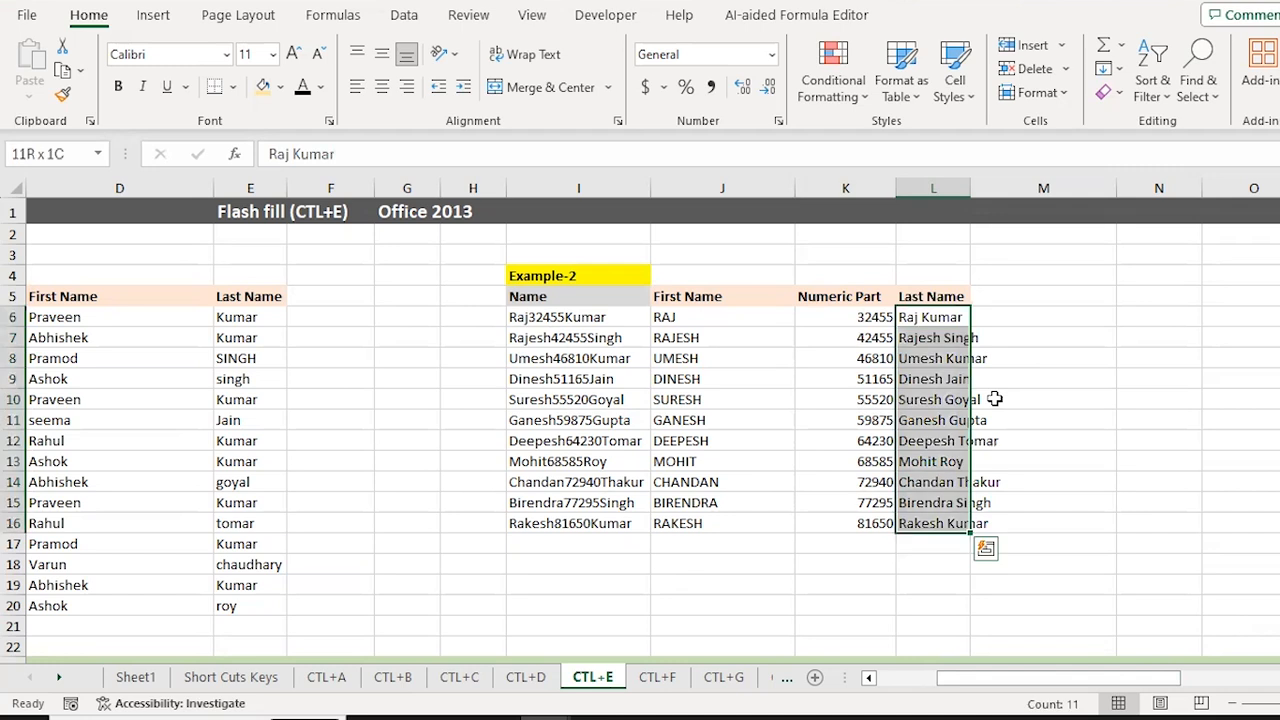
left_click(925, 339)
key("ctrl+shift+Down")
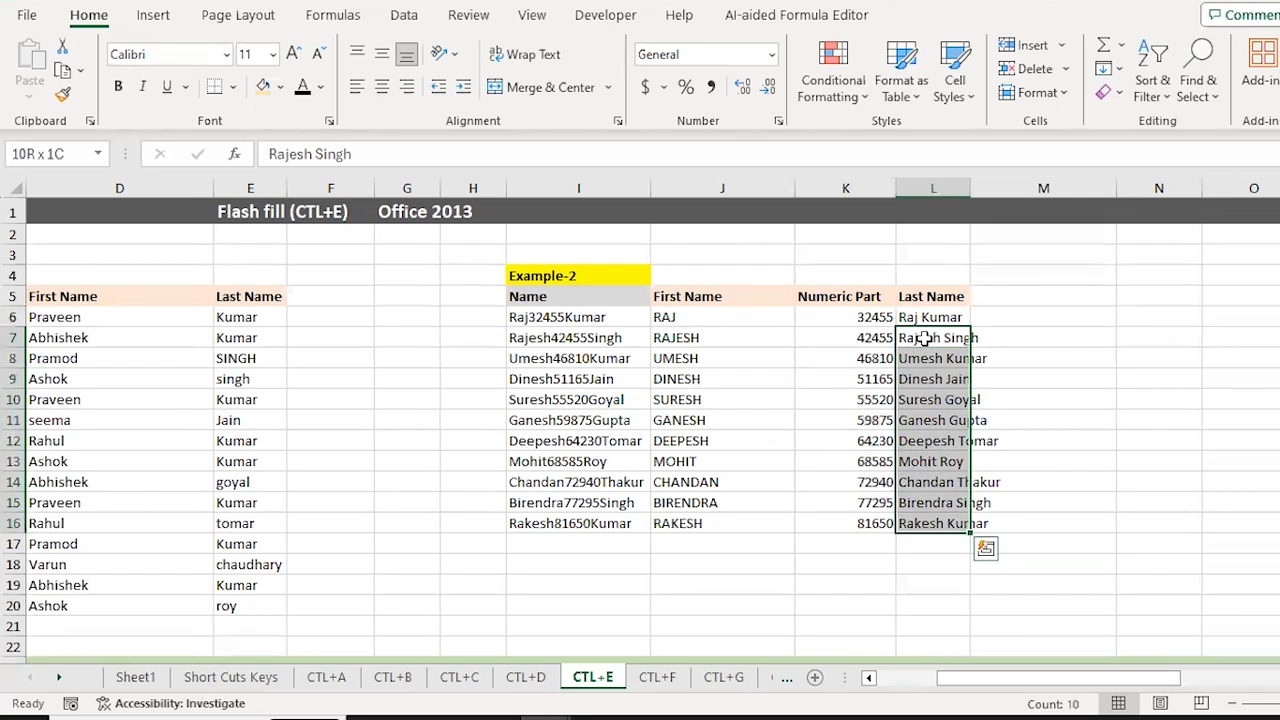
key("Up")
Step: Move down to the Example-3 table, landing on the first name Rajesh
key("Down")
key("Up")
key("ctrl+Left")
key("ctrl+Left")
key("ctrl+Left")
key("ctrl+Left")
key("ctrl+Right")
key("ctrl+Down")
key("Down")
key("Page_Down")
key("Down")
key("Down")
key("Down")
key("Down")
key("Down")
key("Down")
key("Down")
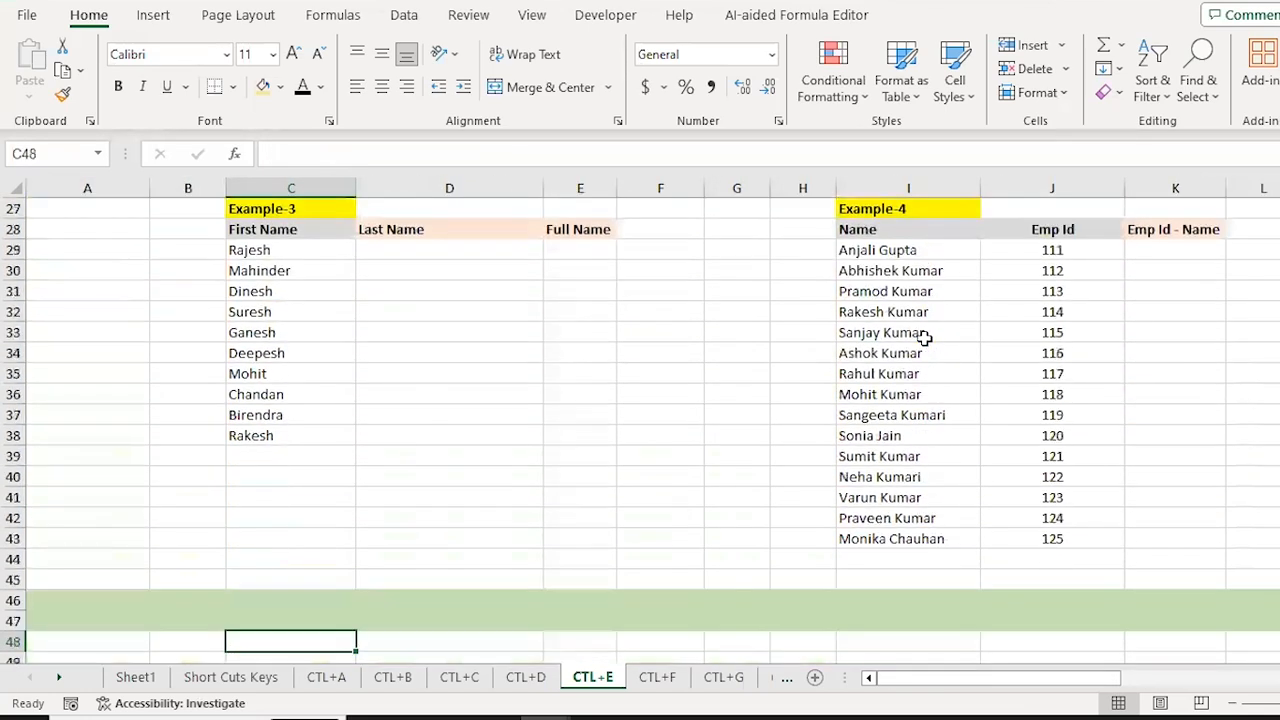
key("ctrl+Up")
key("ctrl+Up")
key("Down")
key("Down")
key("Right")
key("Up")
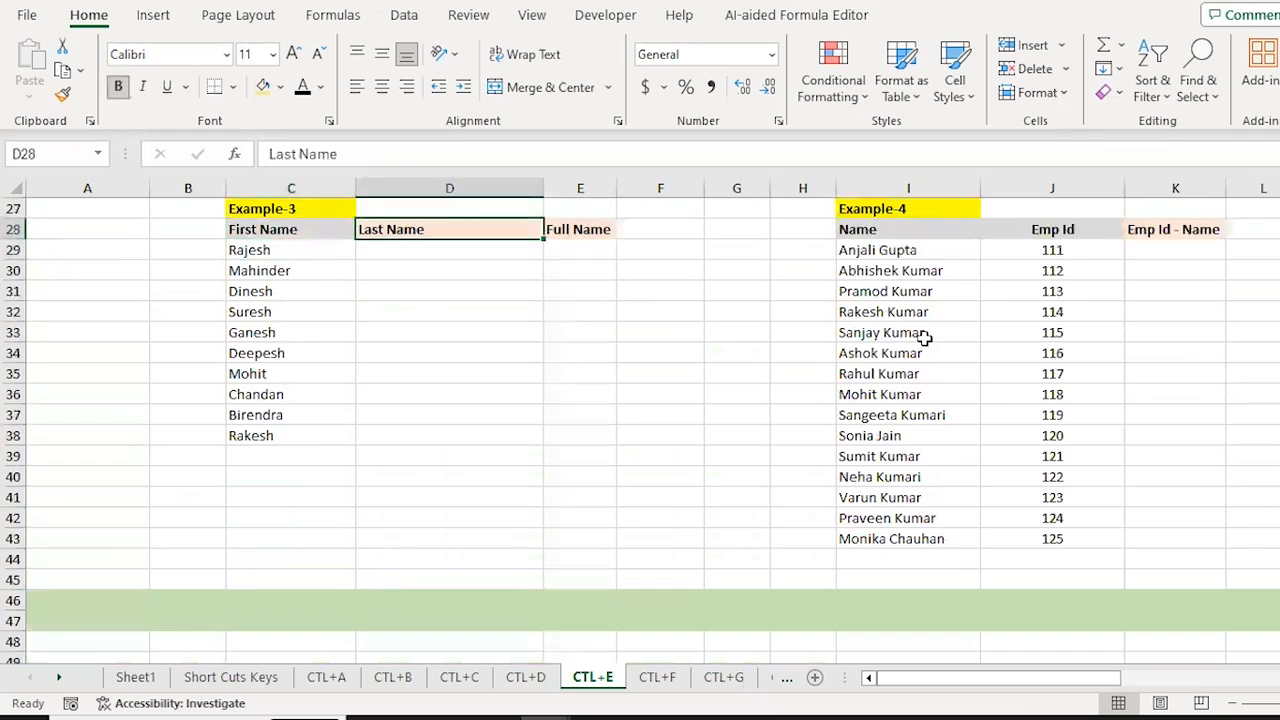
key("Up")
key("Down")
key("Down")
key("Left")
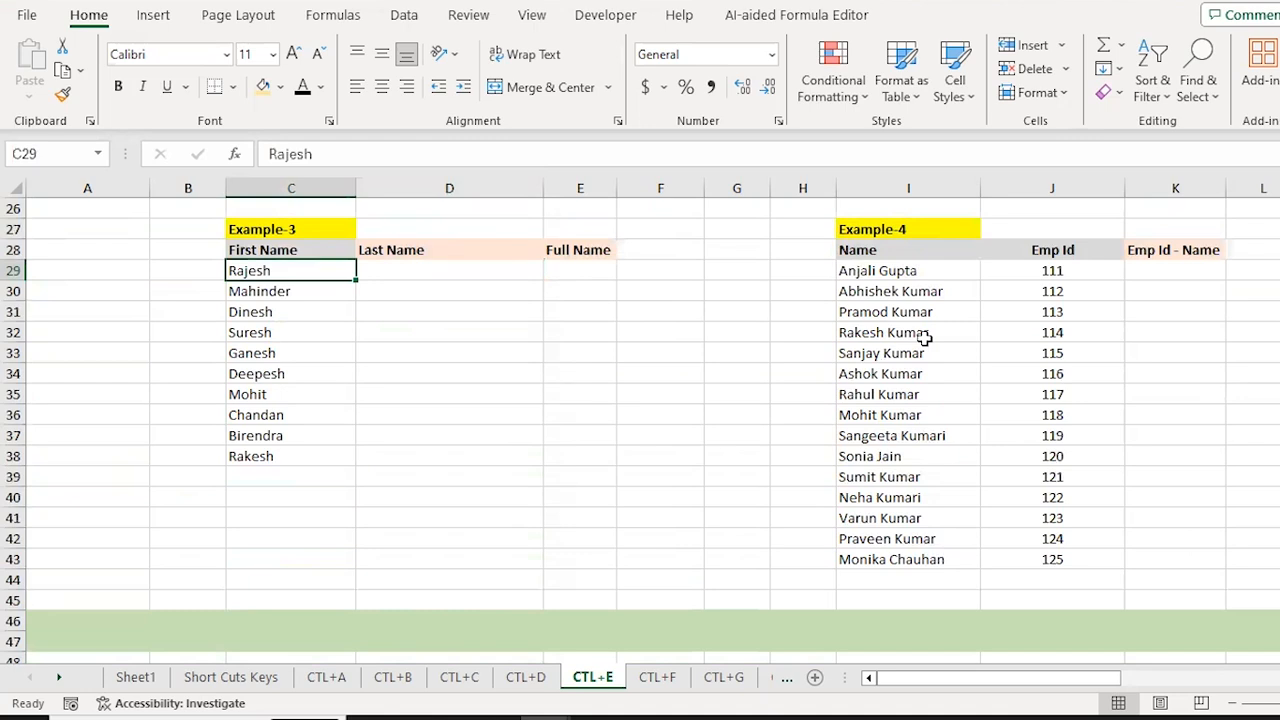
Step: Enter 'Kumar' in D29 and fill it down through D38 with Ctrl+D
key("Right")
key("Left")
key("Right")
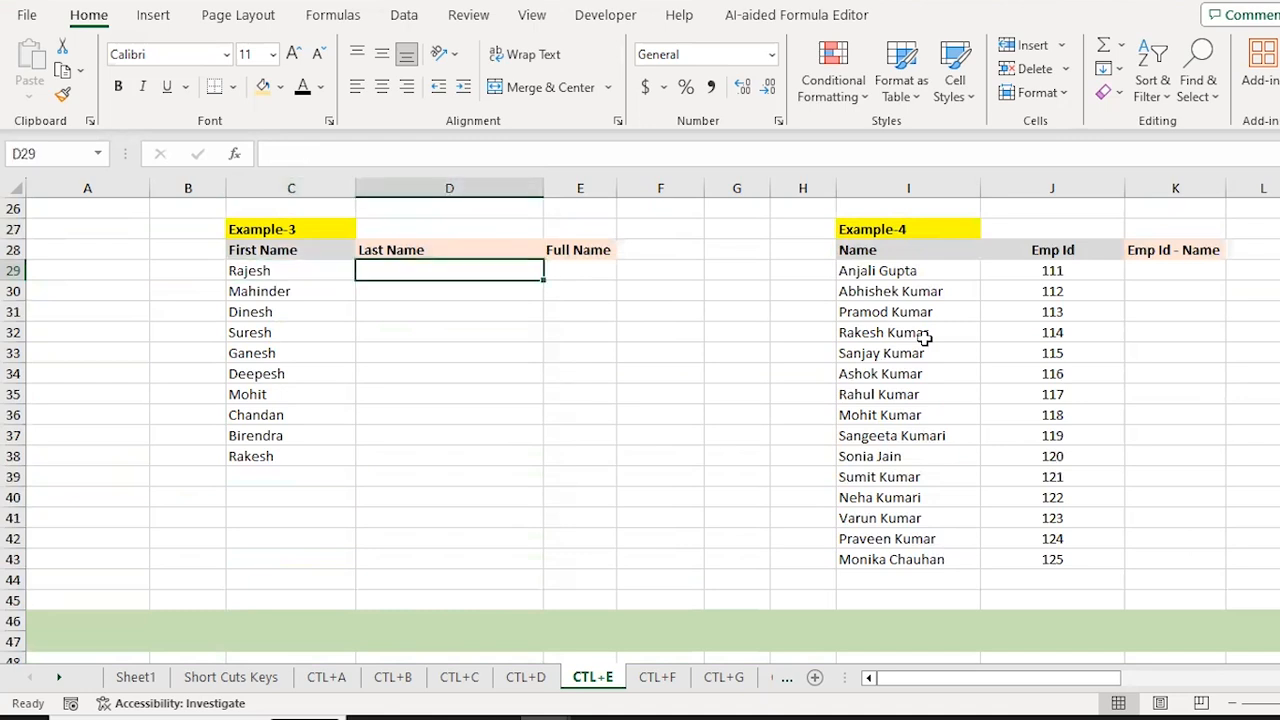
scroll(925, 338, "up", 1)
type("Kumar")
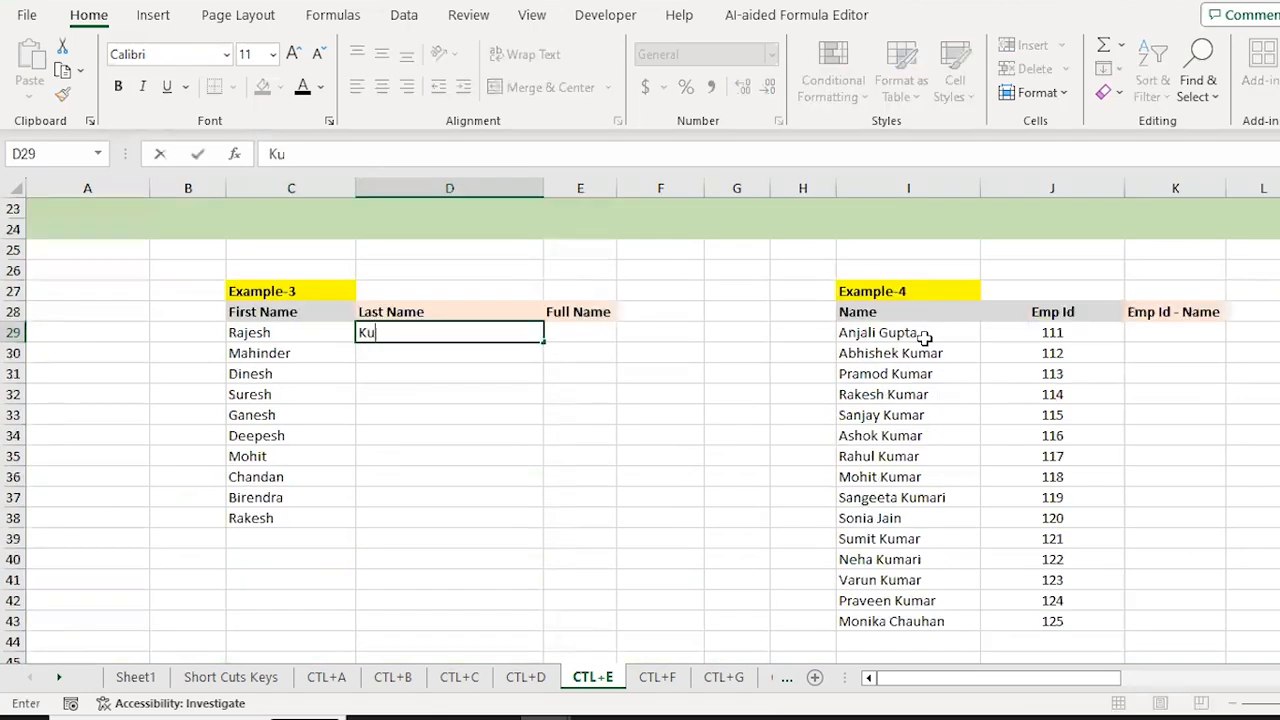
key("Return")
key("Up")
key("shift+Down")
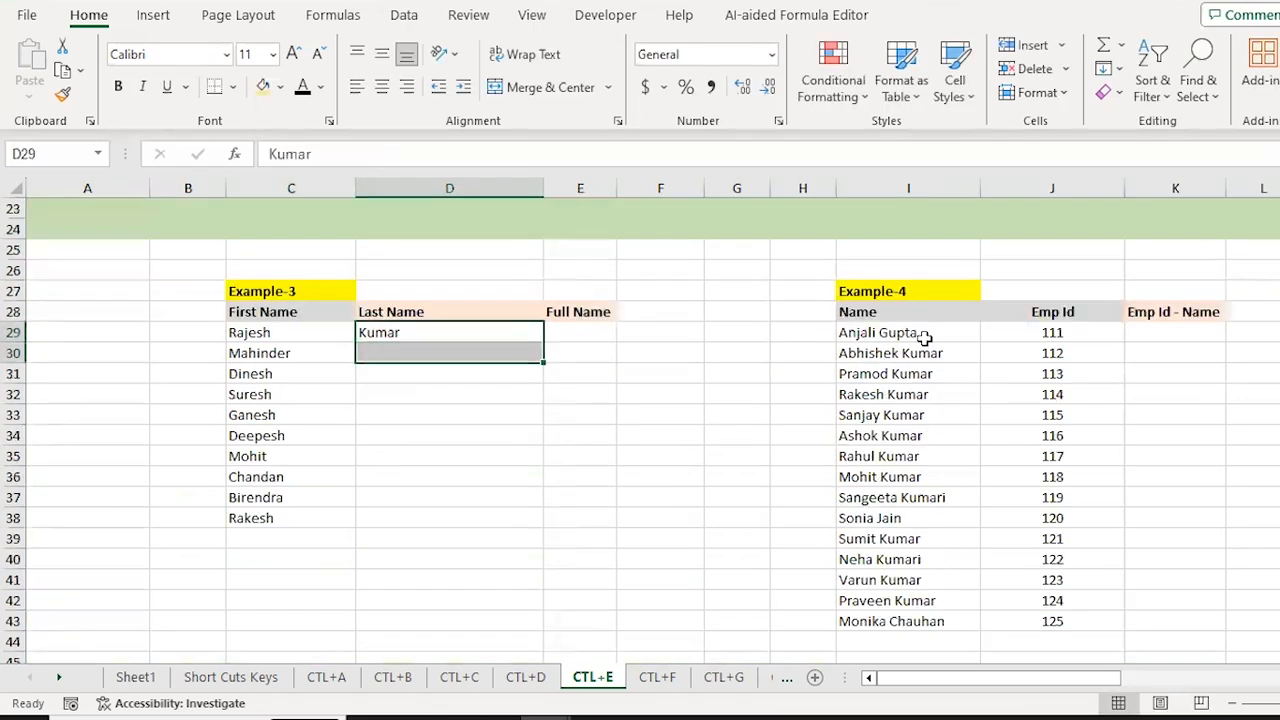
key("shift+Down")
key("shift+Down")
key("shift+Down")
key("shift+Down")
key("shift+Down")
key("shift+Down")
key("shift+Down")
key("shift+Down")
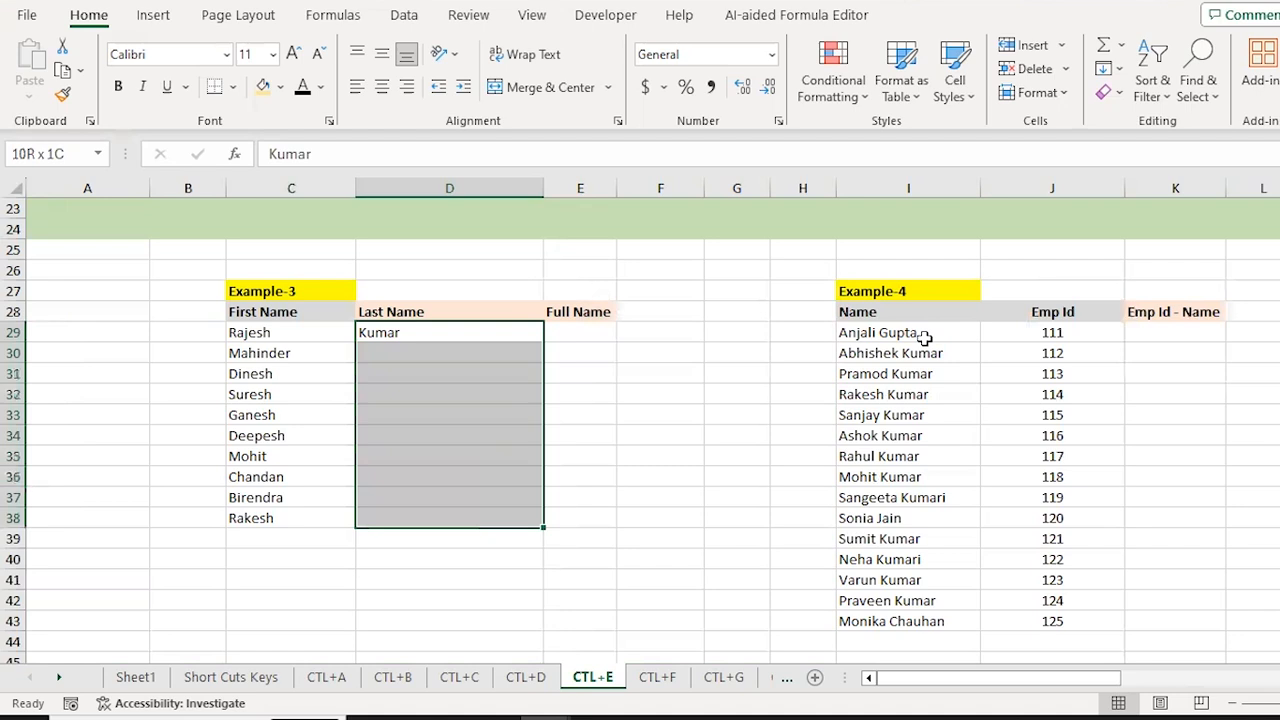
key("ctrl+d")
key("Right")
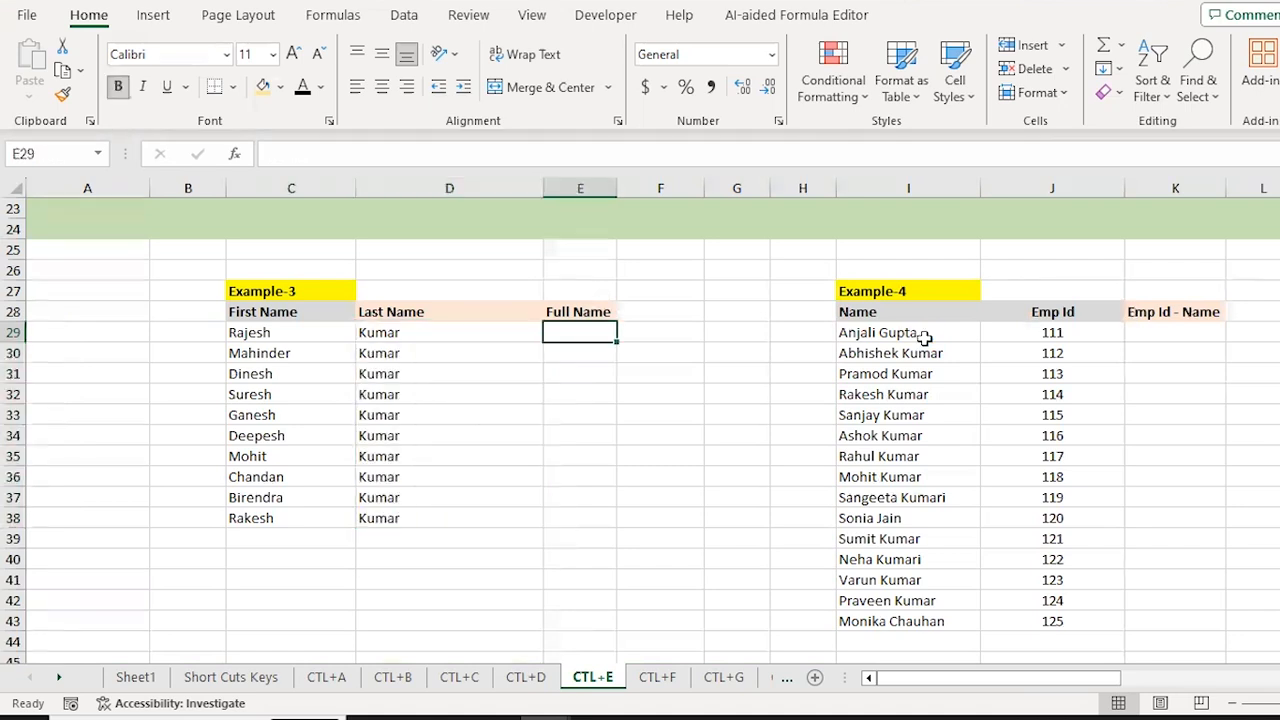
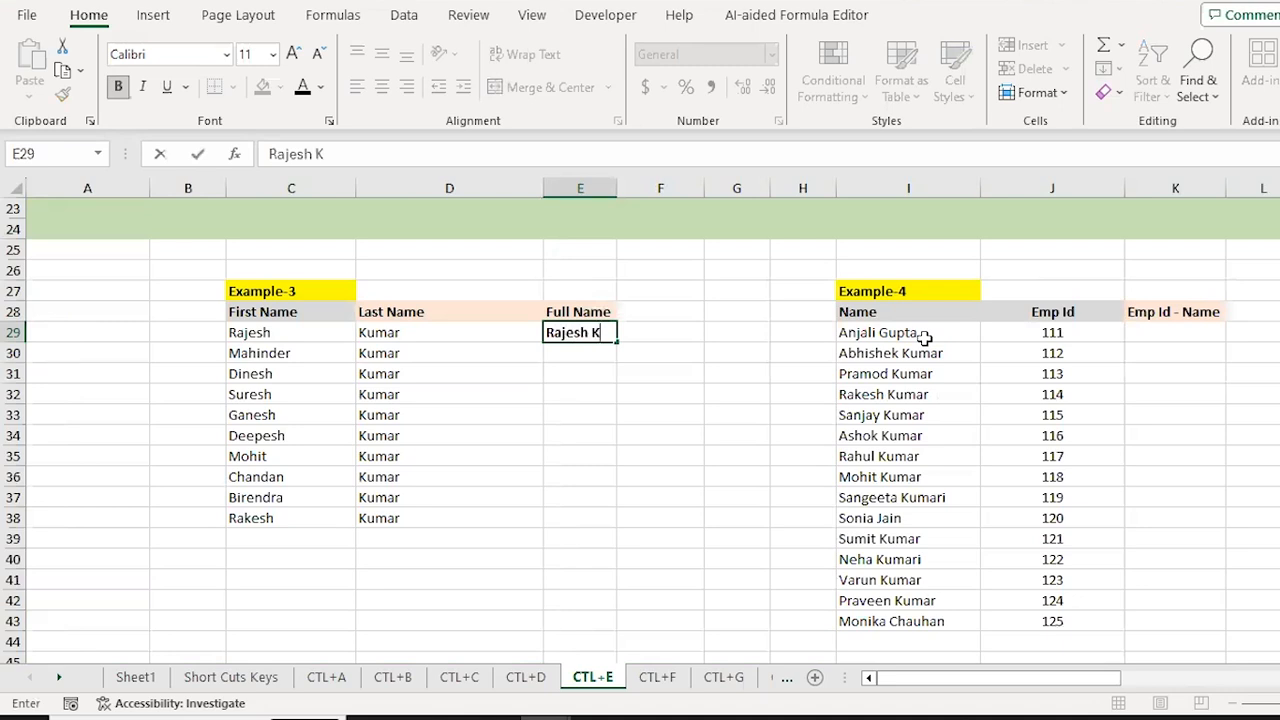
key("shift+Down")
key("shift+Down")
key("shift+Down")
key("shift+Down")
key("shift+Down")
key("shift+Down")
key("shift+Down")
key("shift+Down")
key("shift+Down")
key("shift+Down")
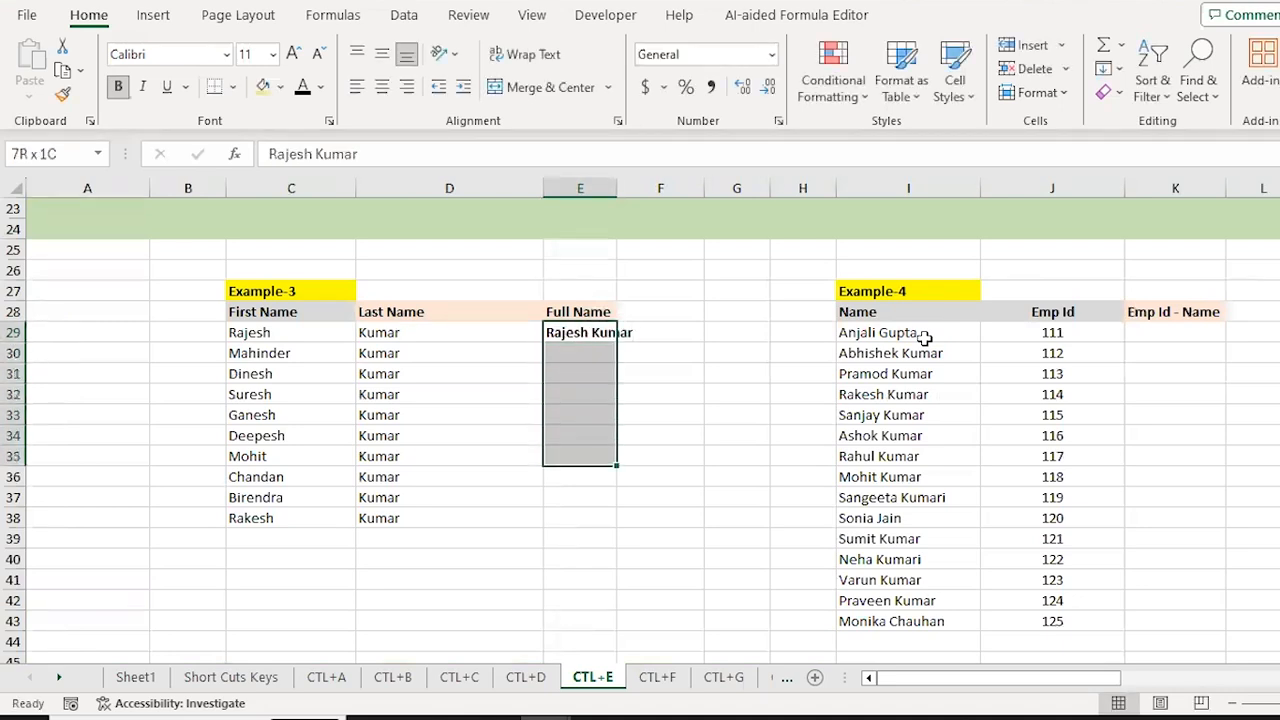
key("shift+Up")
key("ctrl+e")
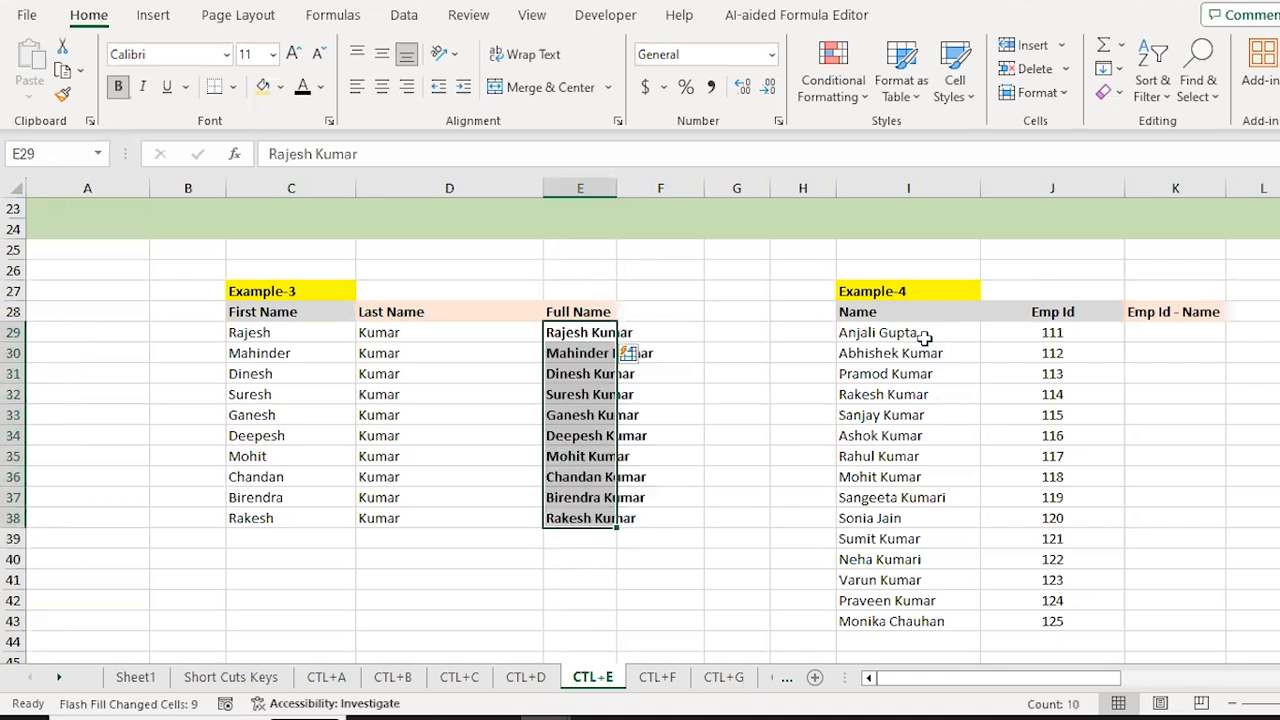
key("Down")
key("Down")
key("Down")
key("Down")
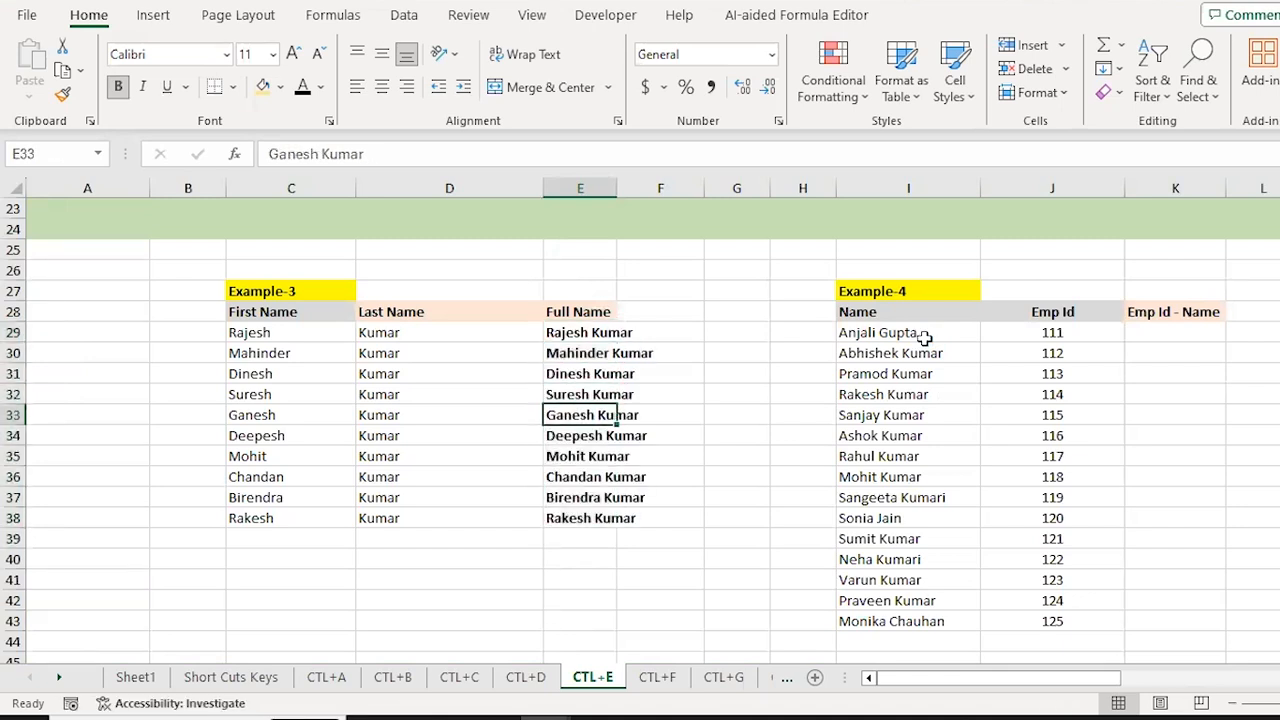
key("Up")
key("Up")
key("Up")
key("Up")
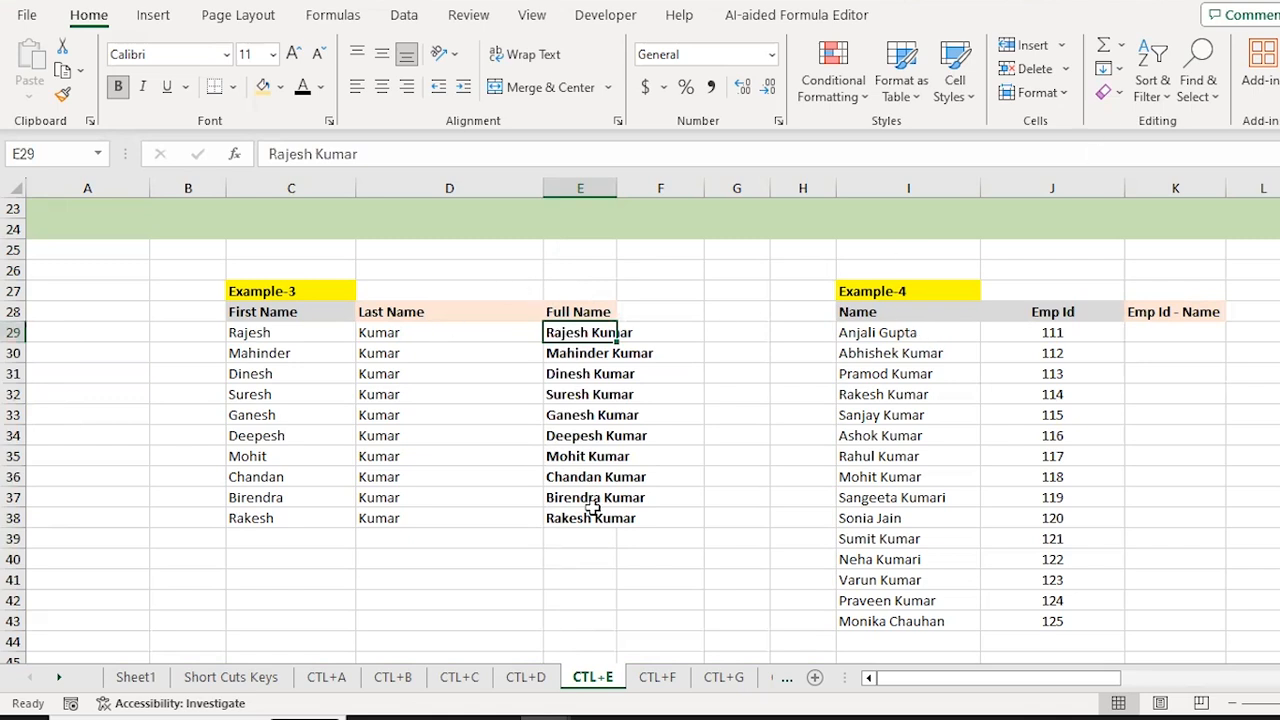
Step: Move over to Example-4 and select its first Emp Id - Name cell
key("Right")
key("Right")
key("Right")
key("Right")
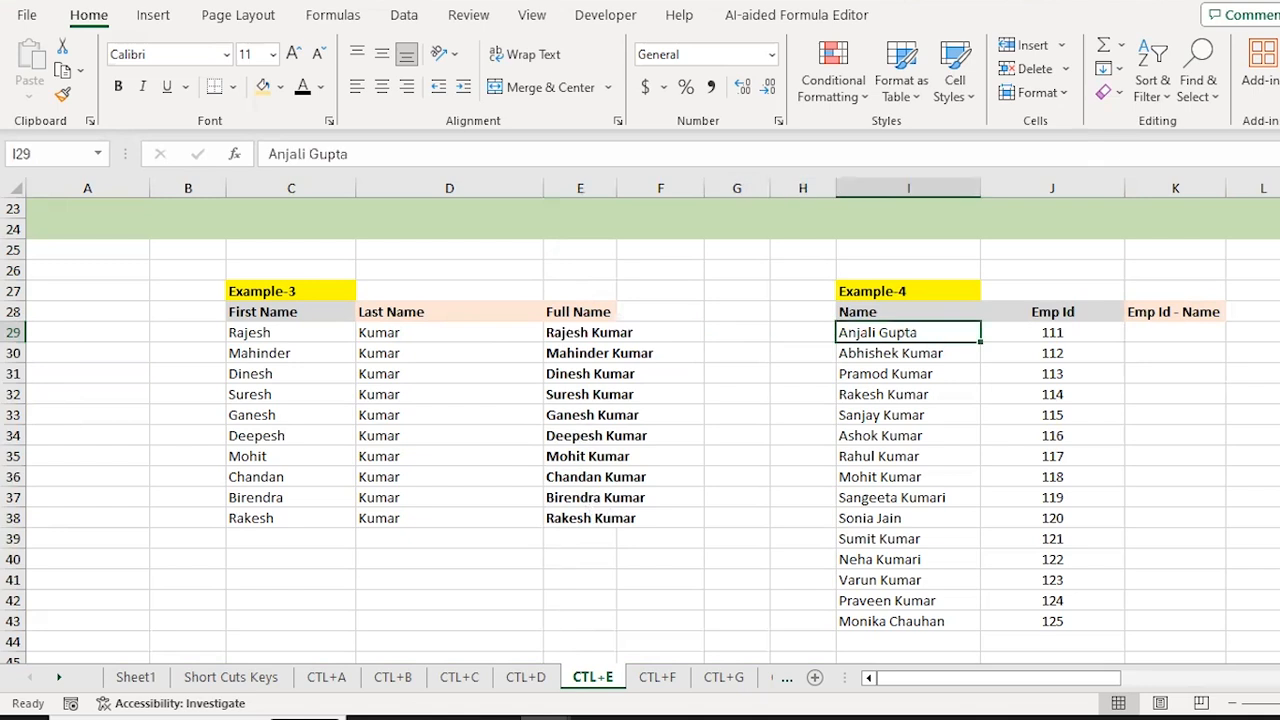
key("Right")
key("Left")
key("Right")
key("Right")
key("Left")
key("Left")
left_click(1176, 333)
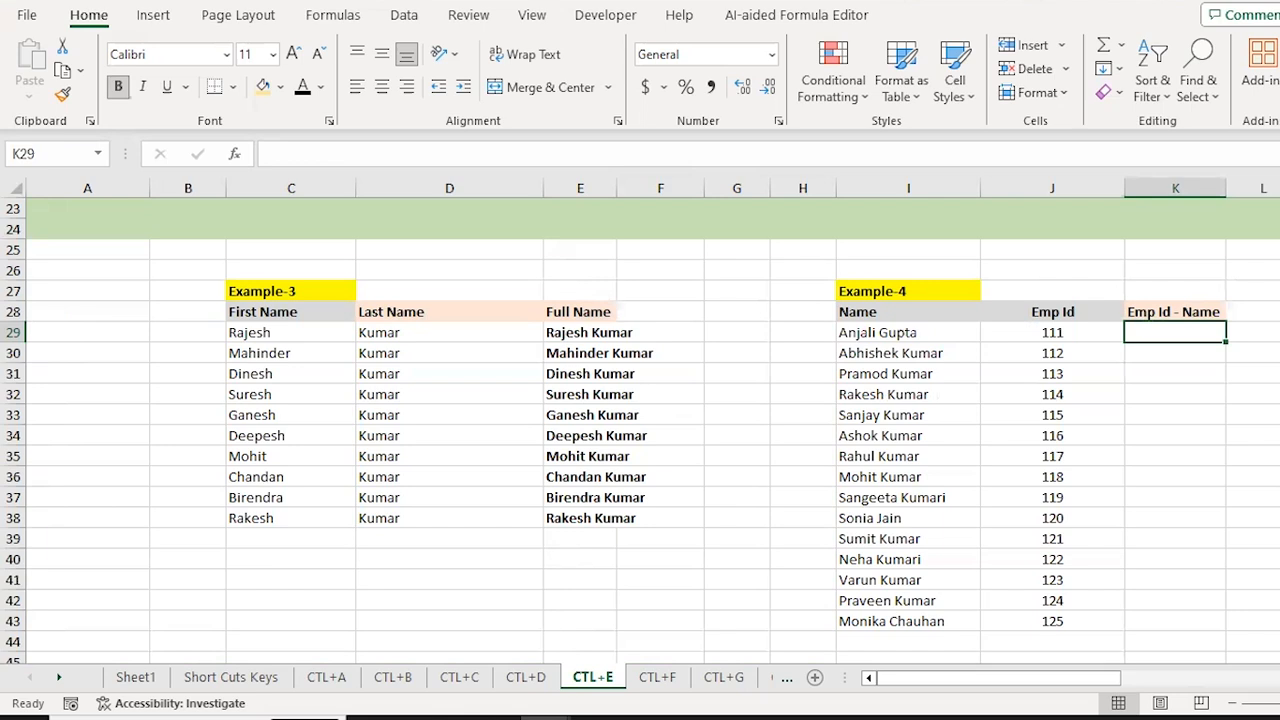
Step: Type 'Emp code 111 and emp name' plus the employee's name in K29, then Flash Fill K29:K43
type("Emp cod")
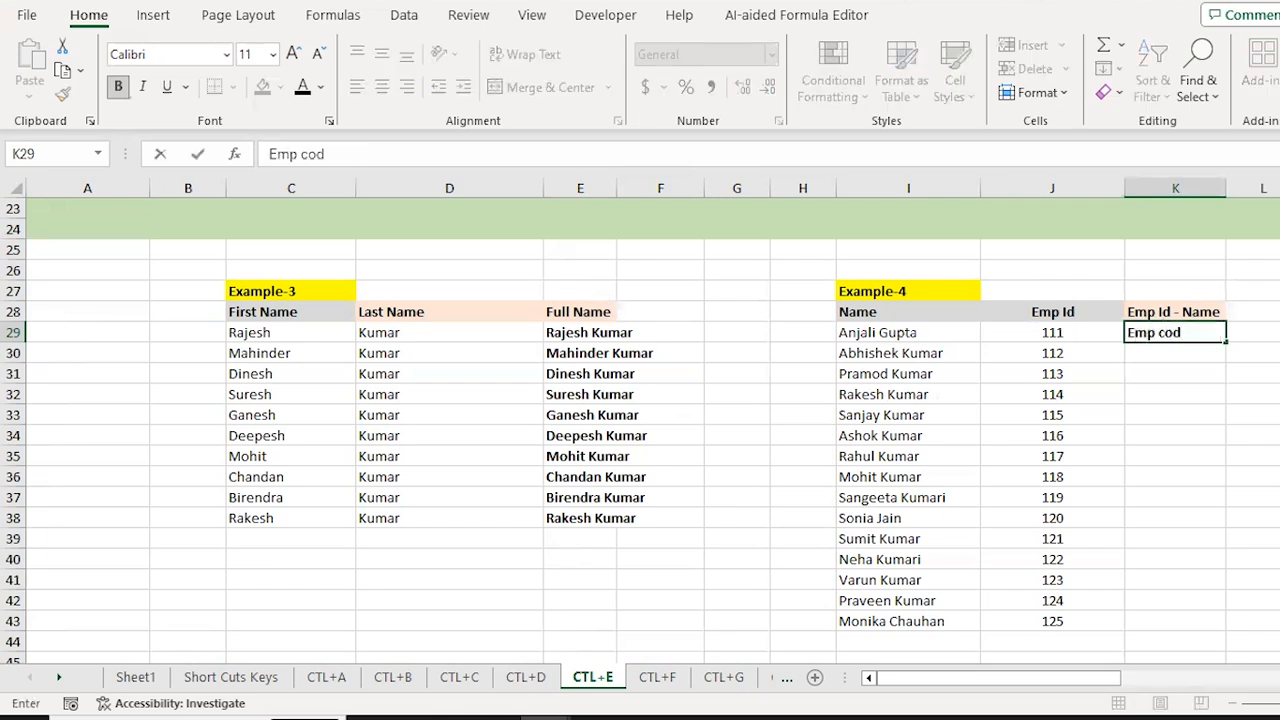
type("e 111 and emp name")
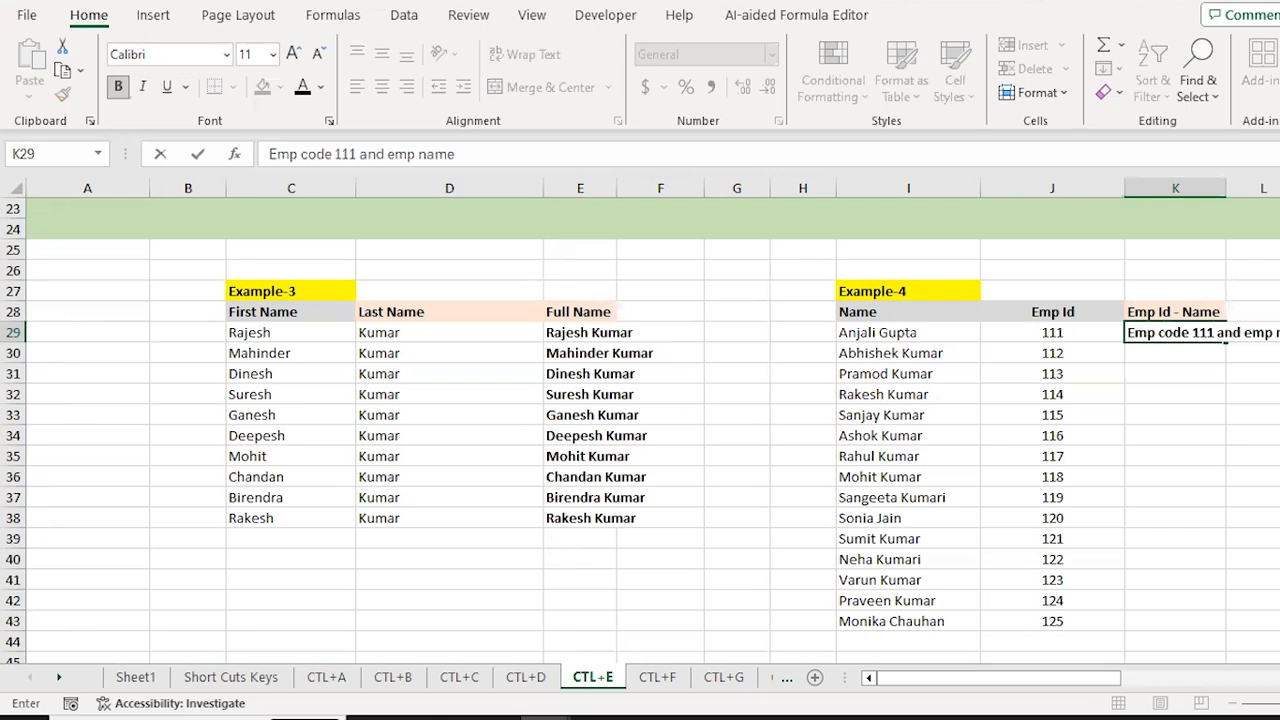
key("ctrl+Return")
key("Right")
key("Right")
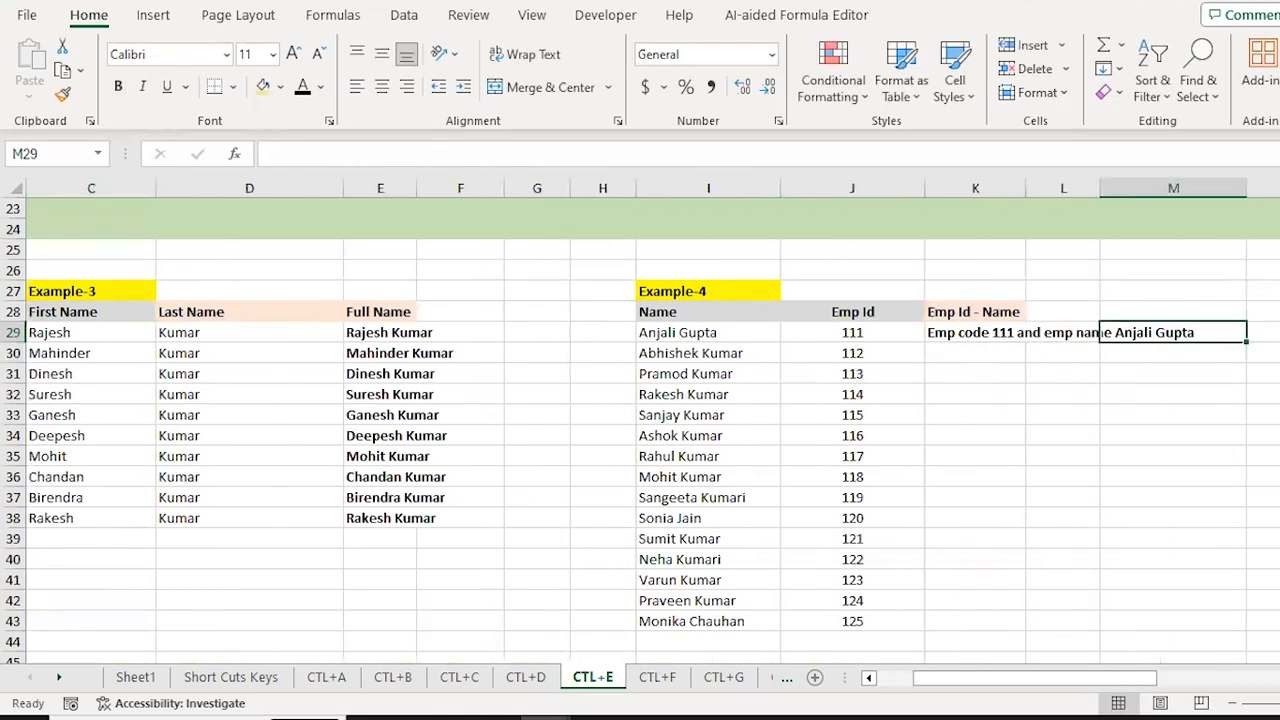
left_click(975, 332)
left_click_drag(975, 332, 975, 621)
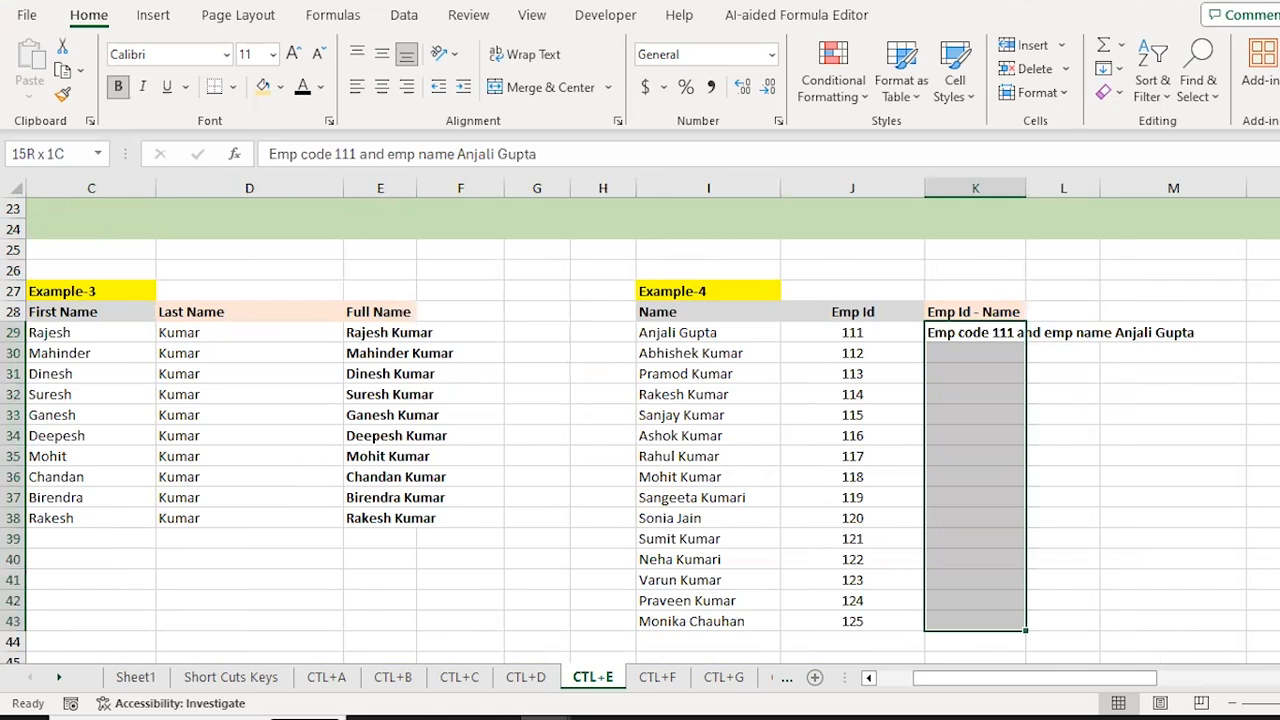
key("ctrl+e")
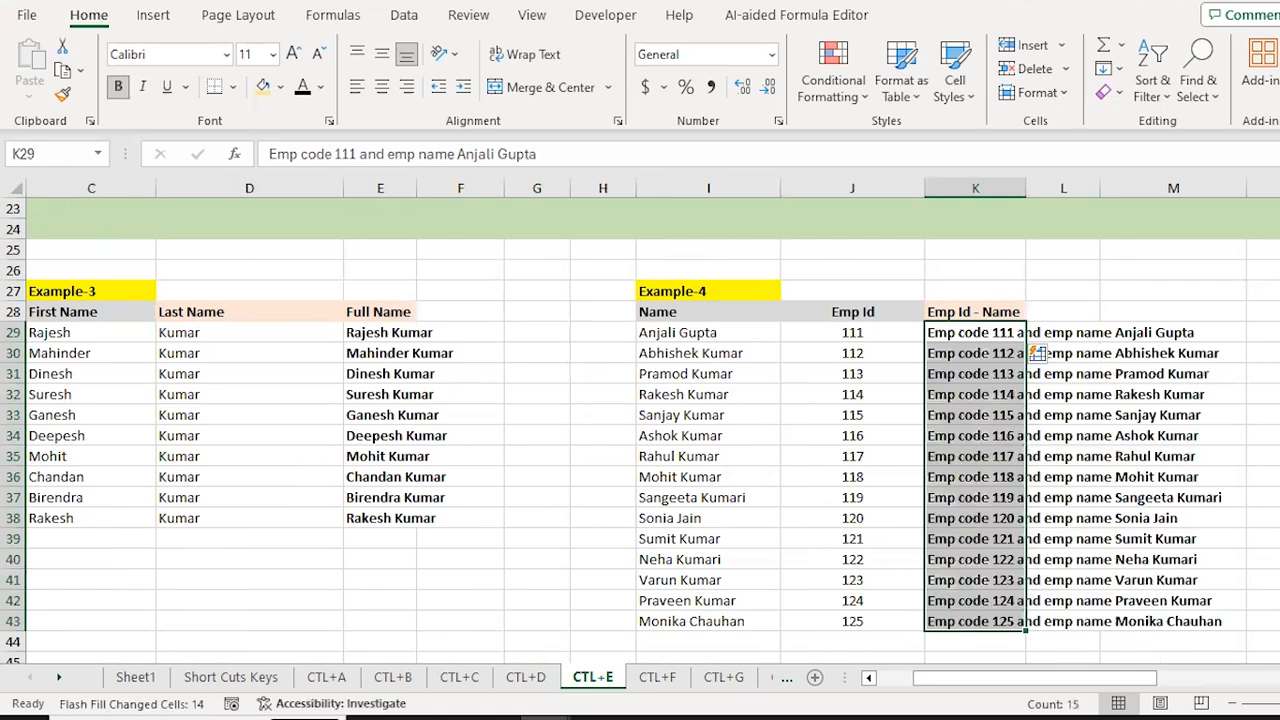
Step: Check the flash-filled sentences in K33–K35 against the Emp Id in J33
left_click(975, 394)
left_click(975, 415)
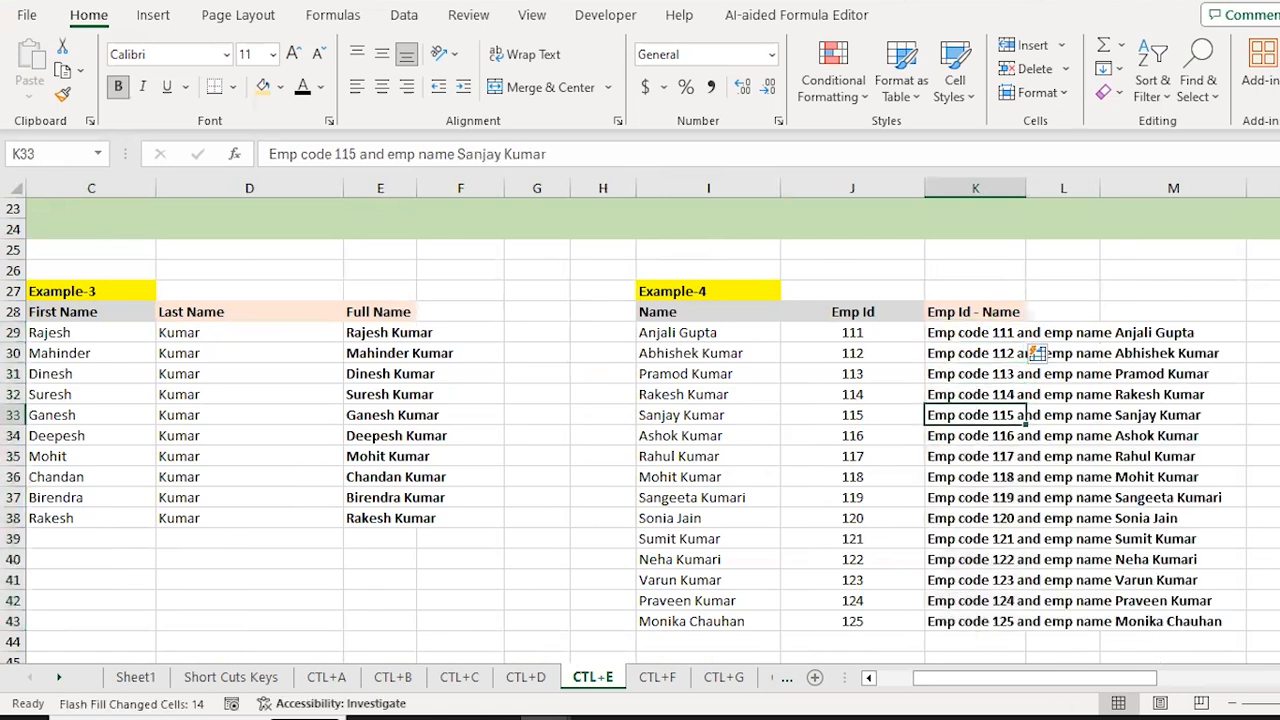
left_click(975, 435)
left_click(975, 456)
left_click(852, 415)
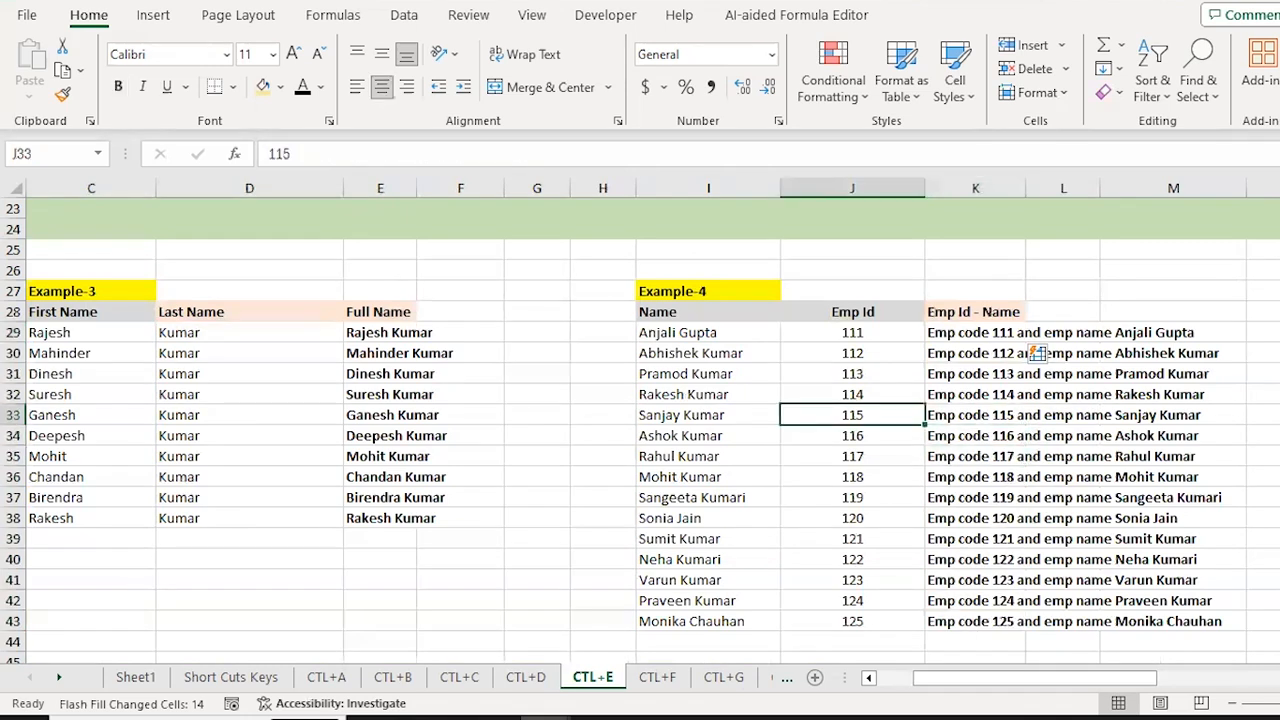
left_click(975, 415)
left_click(975, 435)
left_click(975, 456)
key("Down")
key("Down")
key("Down")
key("Down")
key("Down")
key("Down")
key("Down")
key("Down")
key("ctrl+Up")
key("Down")
key("Down")
key("Up")
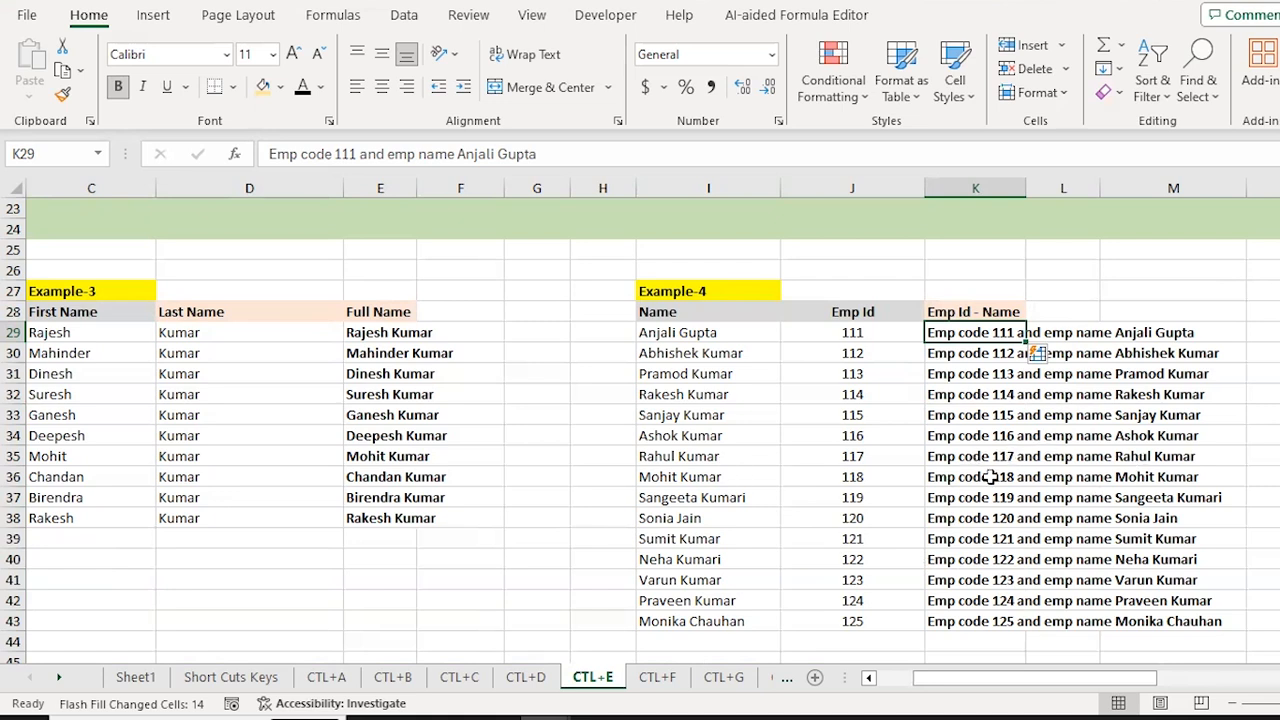
Step: Review the full K29:K43 result range, then move left off Example-4
key("ctrl+shift+Down")
key("Down")
key("Up")
key("Down")
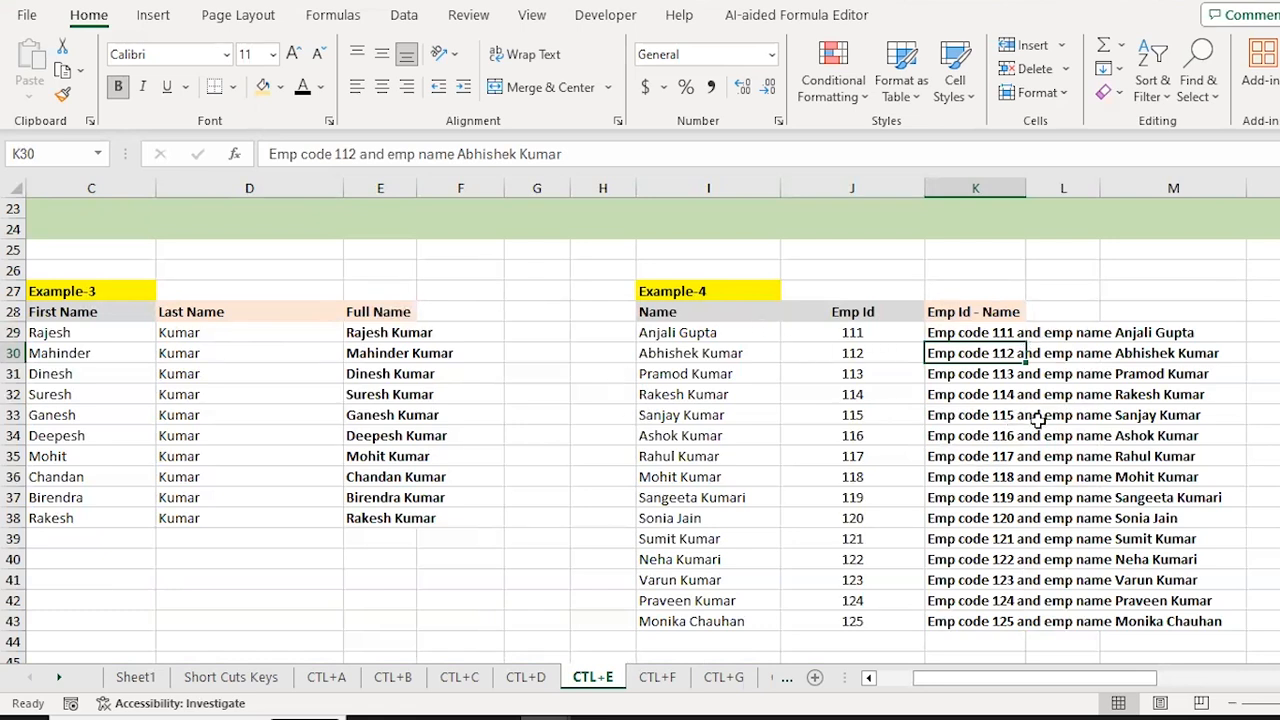
key("Down")
key("Down")
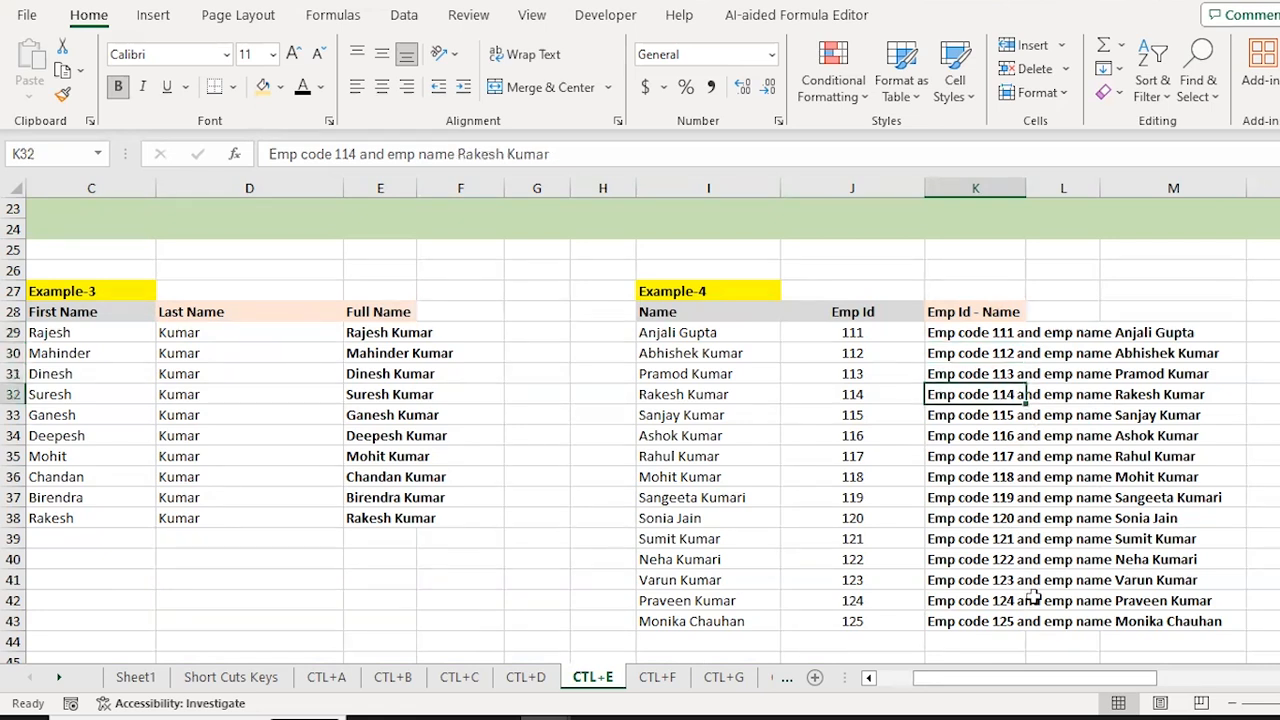
key("Left")
key("Left")
key("Left")
key("Left")
key("Left")
key("Left")
key("Left")
key("Left")
key("Left")
key("Left")
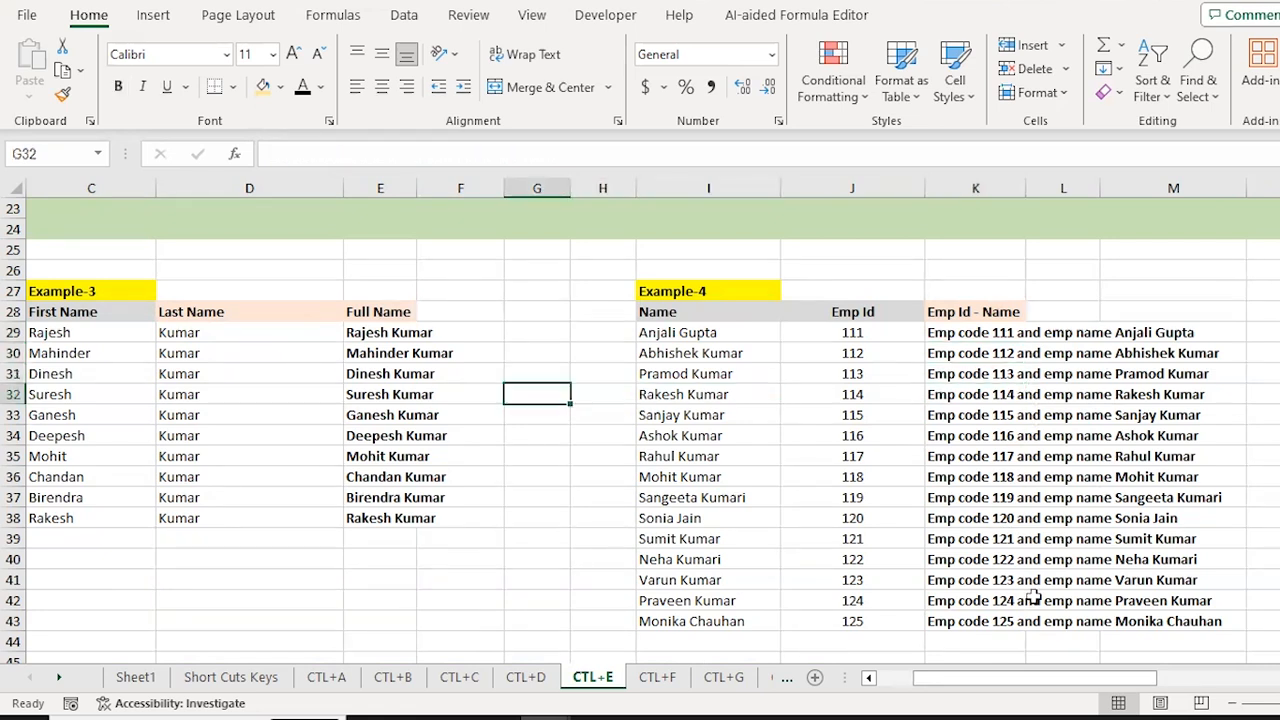
Step: Clear the existing sample email address in D53 of Example-5
key("Right")
key("Right")
key("Down")
key("Down")
key("Down")
key("Down")
key("Down")
key("Down")
key("Down")
key("Down")
key("Down")
key("Down")
key("Down")
key("Down")
key("Down")
key("Down")
key("Down")
key("Down")
key("Down")
key("Down")
key("Down")
key("Down")
key("Down")
key("Down")
key("Down")
key("Down")
key("Down")
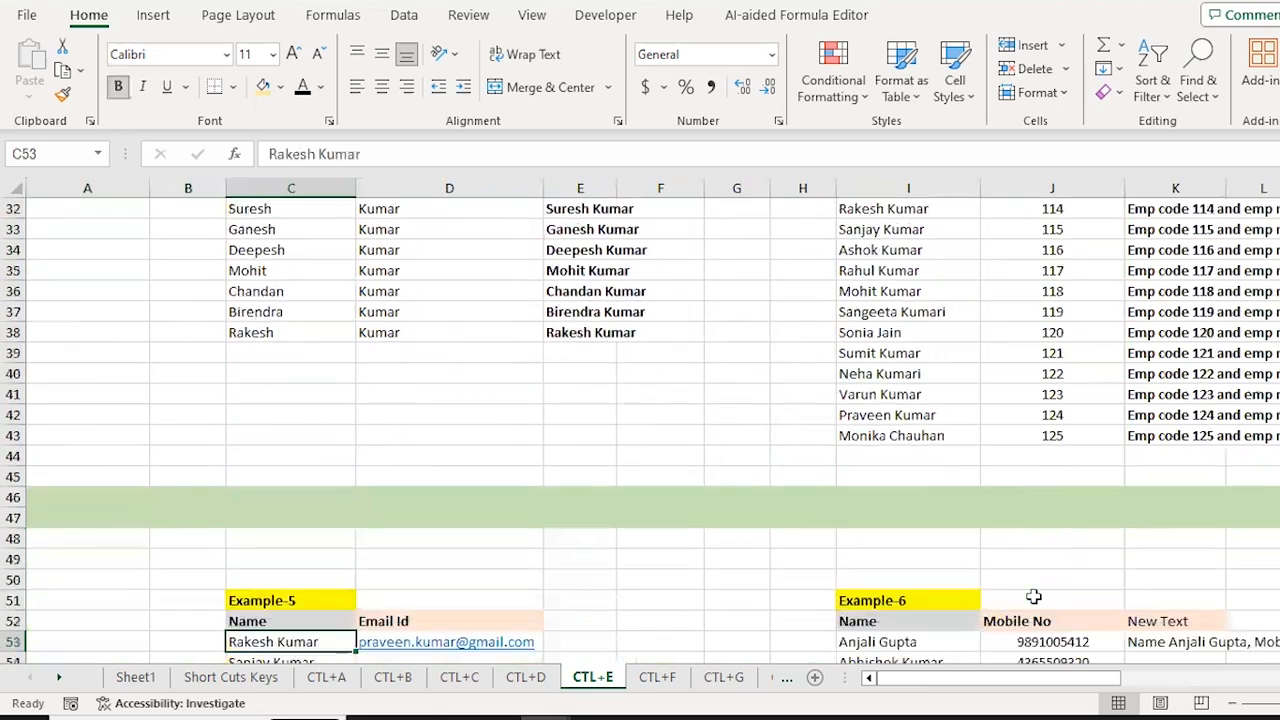
key("Up")
key("ctrl+Up")
key("Down")
key("Down")
key("Right")
key("Down")
key("Up")
key("Left")
key("Down")
key("Up")
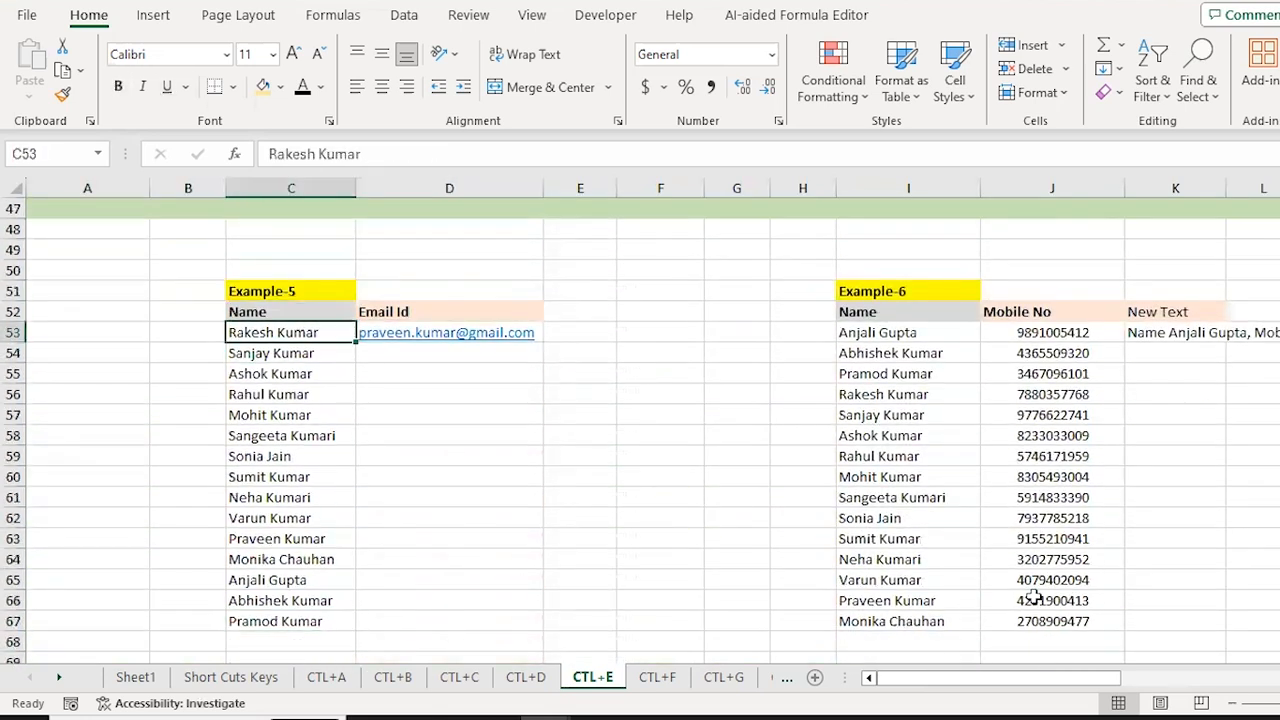
key("Right")
key("Delete")
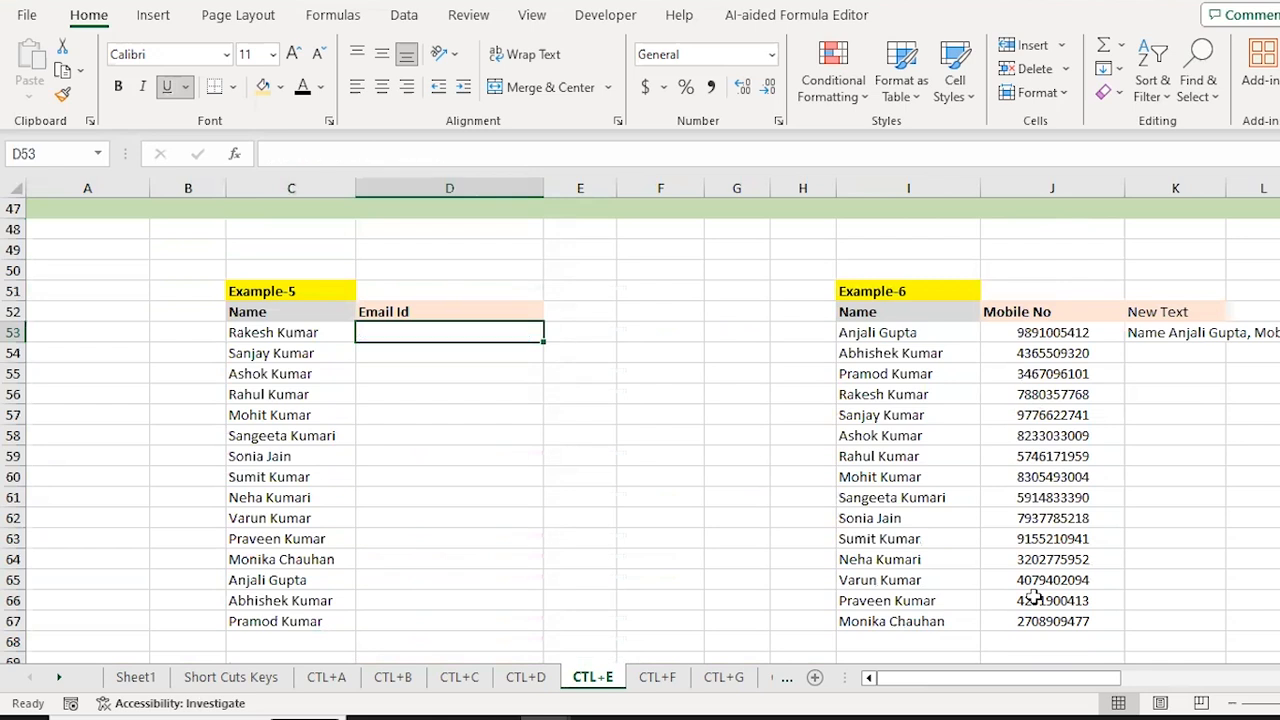
Step: Glance at an Example-6 mobile number, then return to the empty email cell D53
left_click(1033, 597)
double_click(1033, 597)
key("Escape")
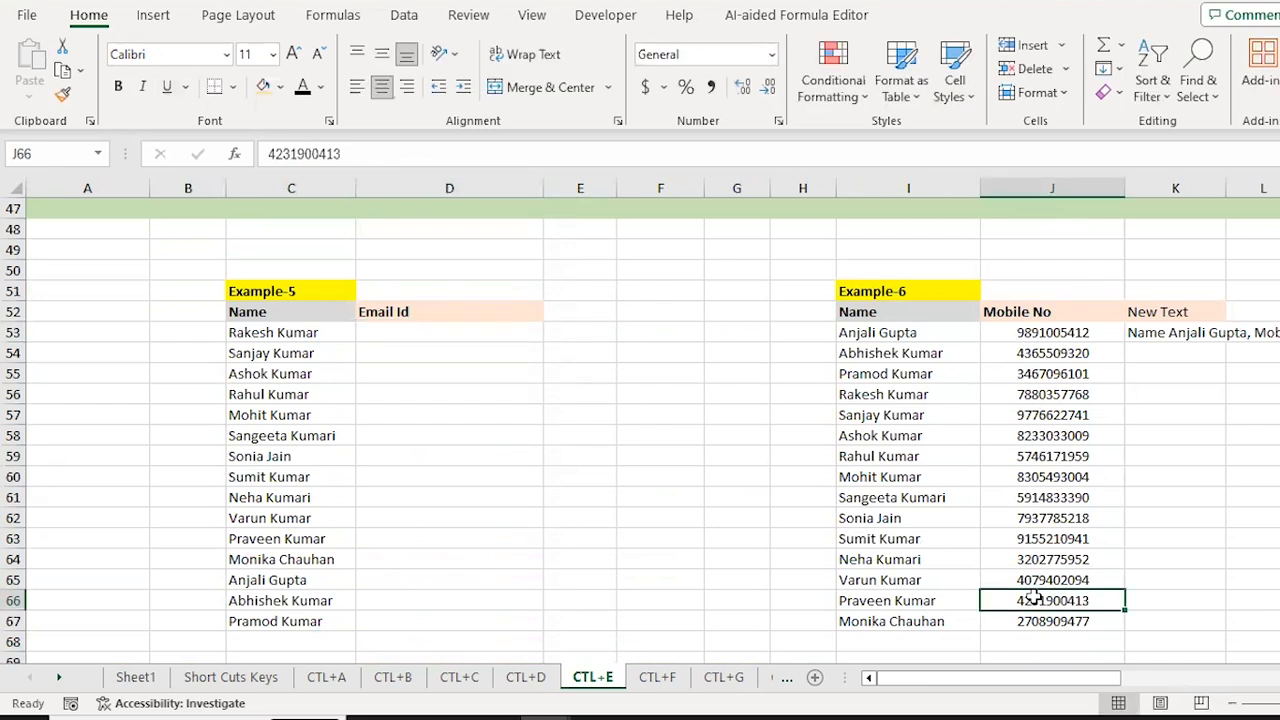
key("Left")
key("Left")
key("ctrl+Left")
key("ctrl+Up")
key("Down")
key("Down")
key("Right")
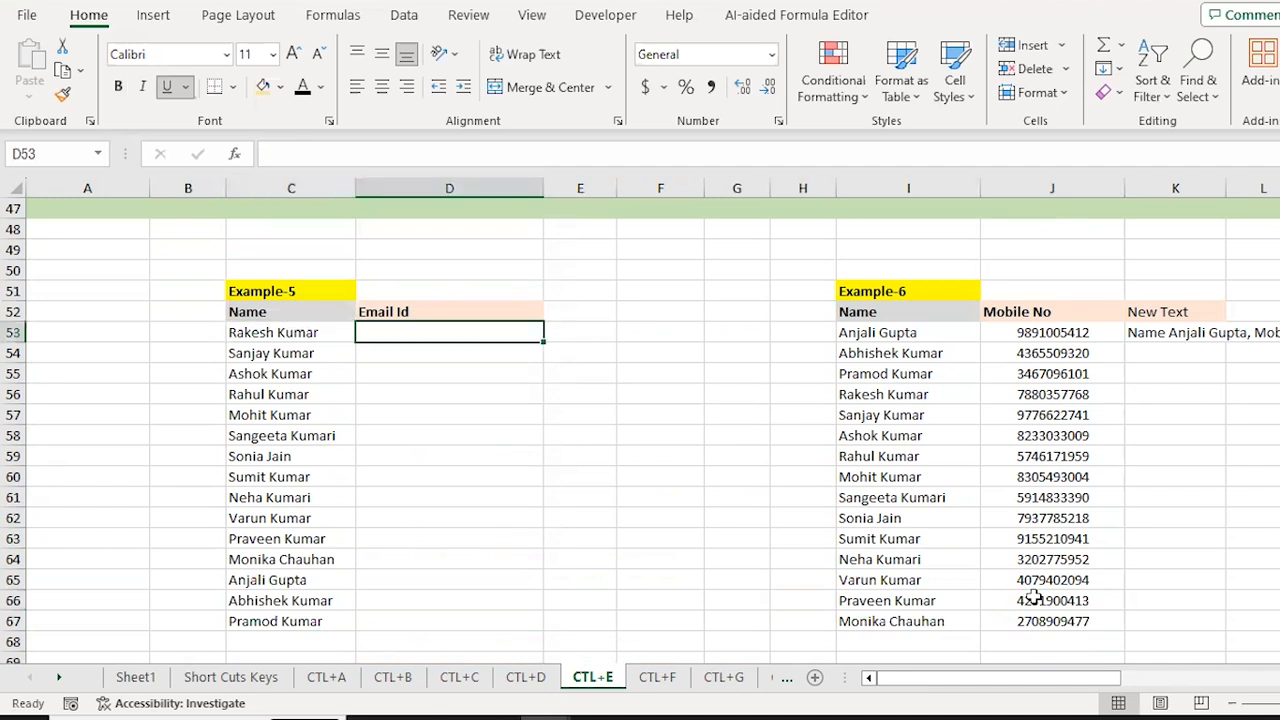
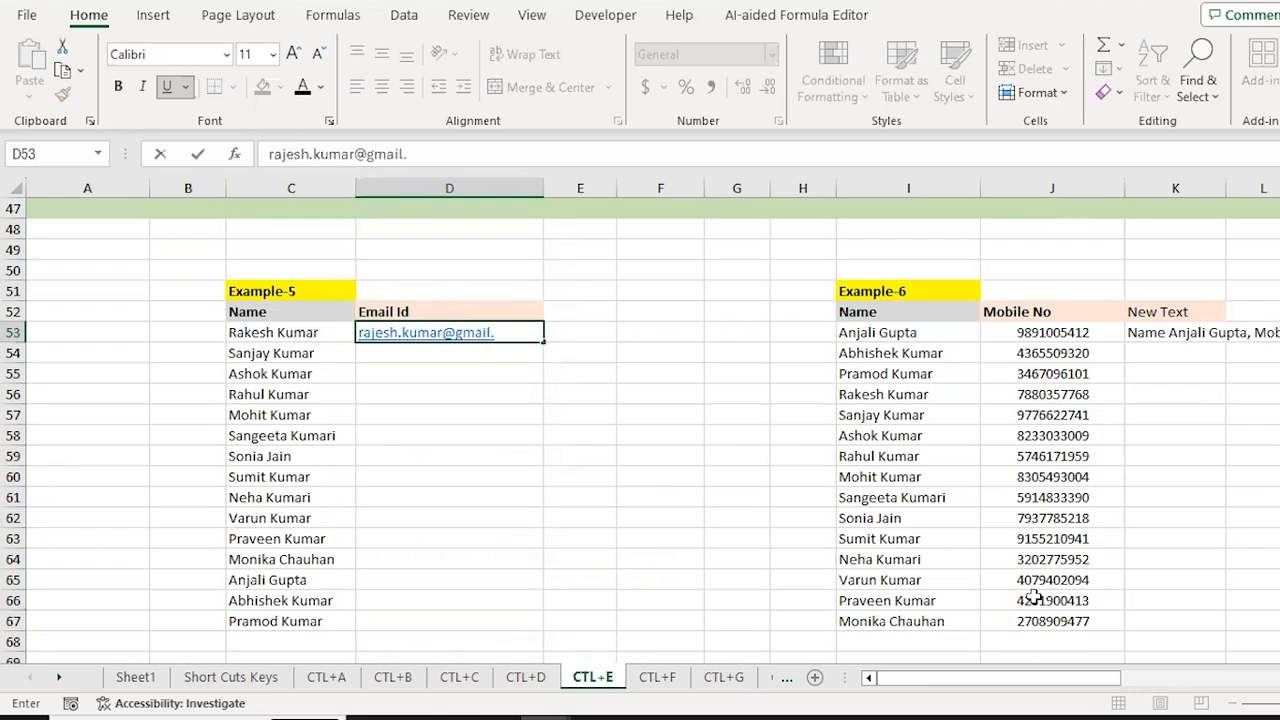
Step: Enter the first person's gmail address in D53 and Flash Fill D53:D67 with Ctrl+E
key("Return")
key("Up")
key("shift+Down")
key("shift+Down")
key("shift+Down")
key("shift+Down")
key("shift+Down")
key("shift+Down")
key("shift+Down")
key("shift+Down")
key("shift+Down")
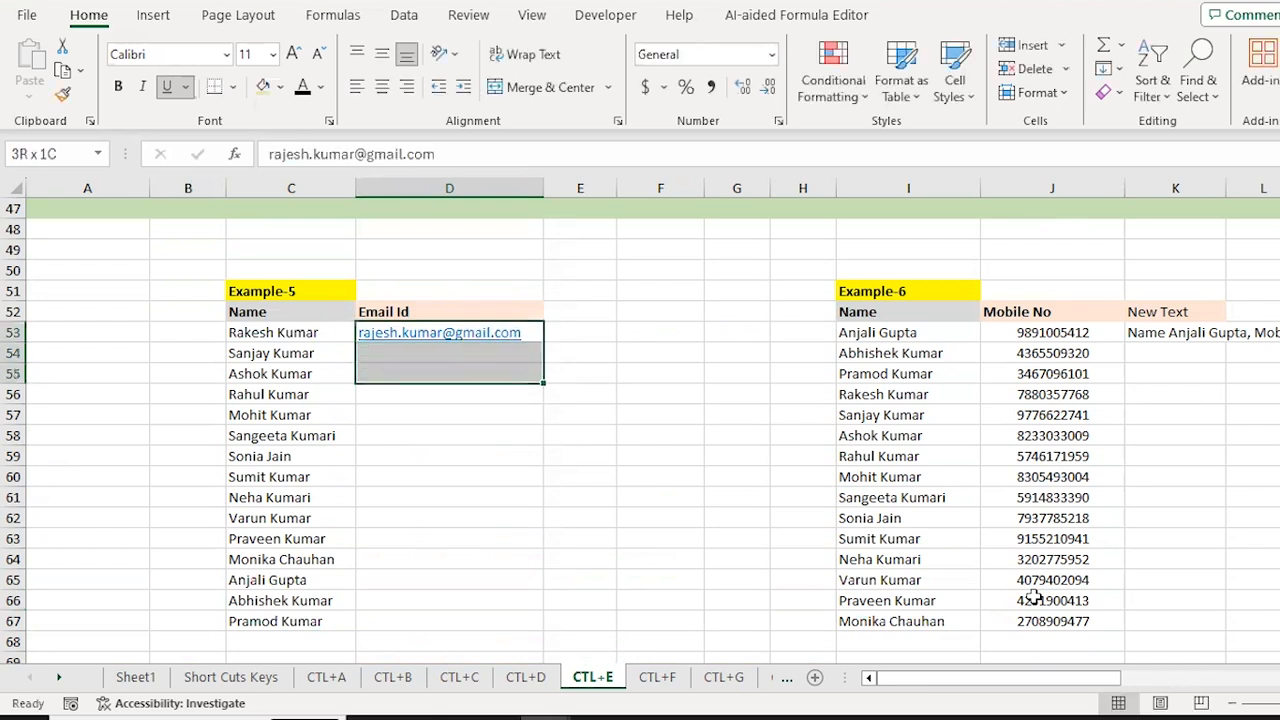
key("shift+Down")
key("shift+Down")
key("shift+Down")
key("shift+Down")
key("shift+Down")
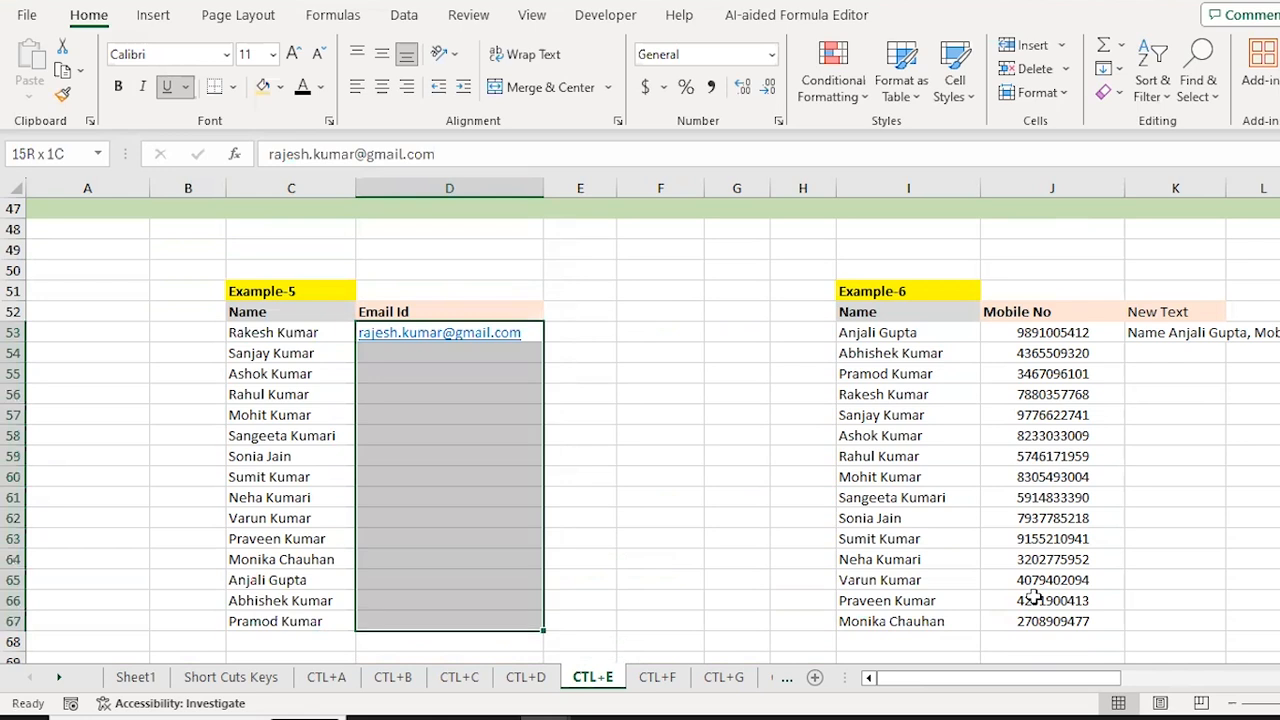
key("ctrl+e")
Step: Compare several generated emails with their names, then move over to Example-6
key("Down")
key("Down")
key("Down")
key("Down")
key("Down")
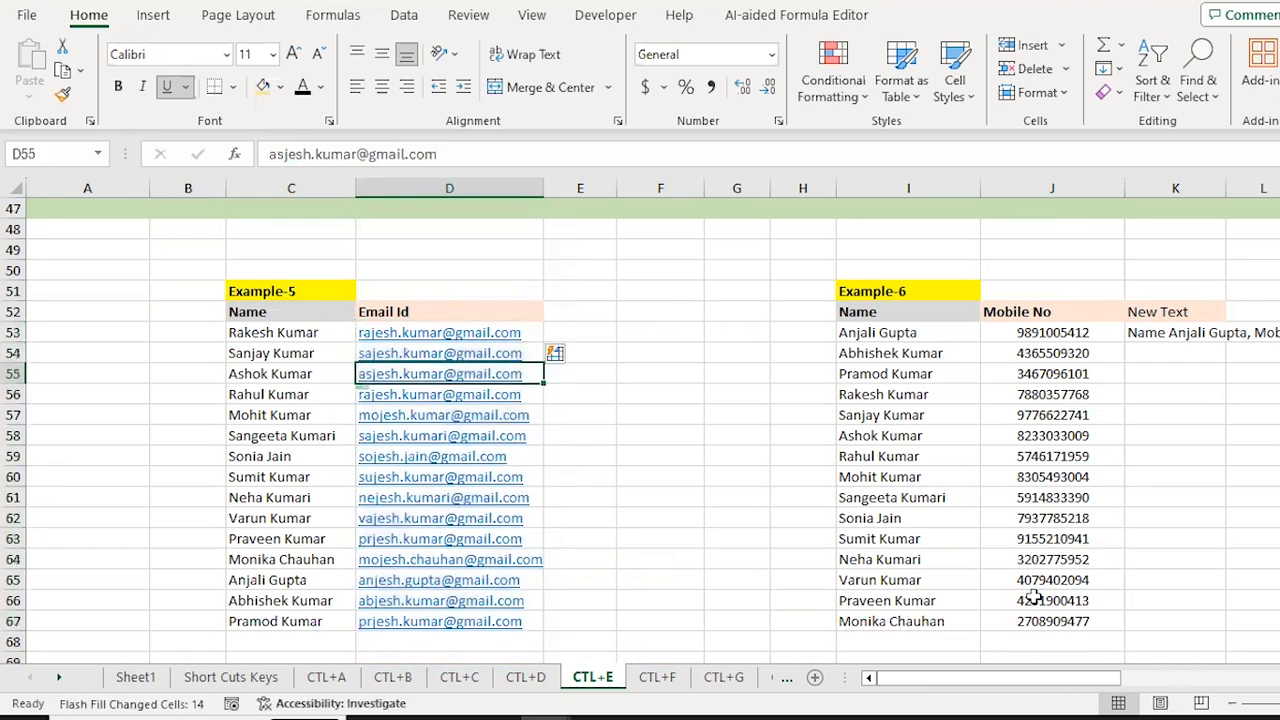
key("Down")
key("Down")
key("Down")
key("Down")
key("Left")
key("Down")
key("Down")
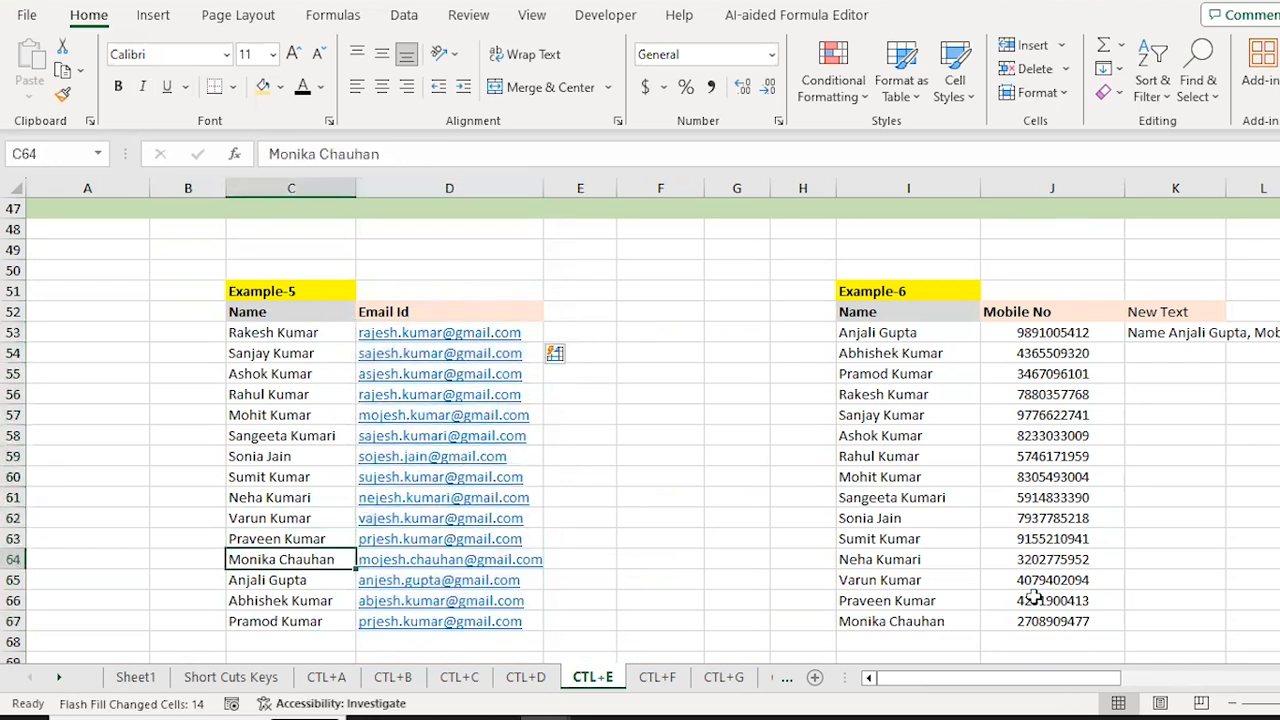
key("Right")
key("Up")
key("Up")
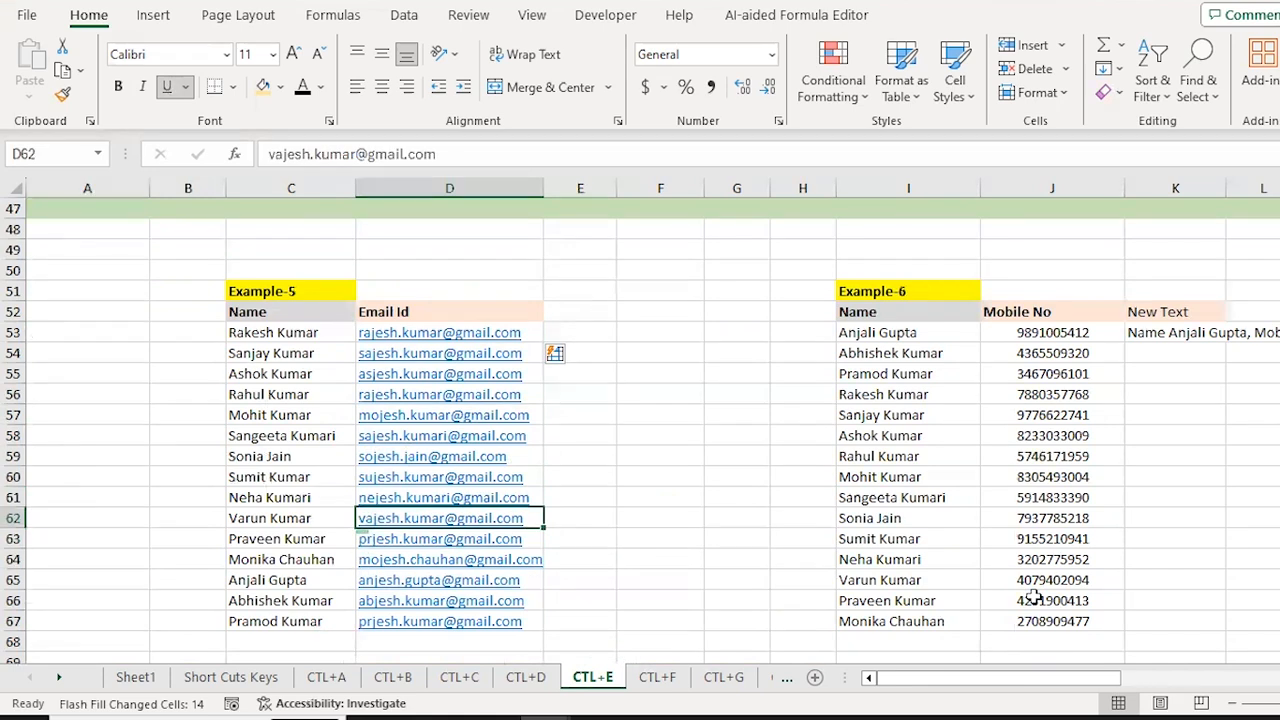
key("Up")
key("Up")
key("Up")
key("Up")
key("Up")
key("Up")
key("Up")
key("Up")
key("Up")
key("Right")
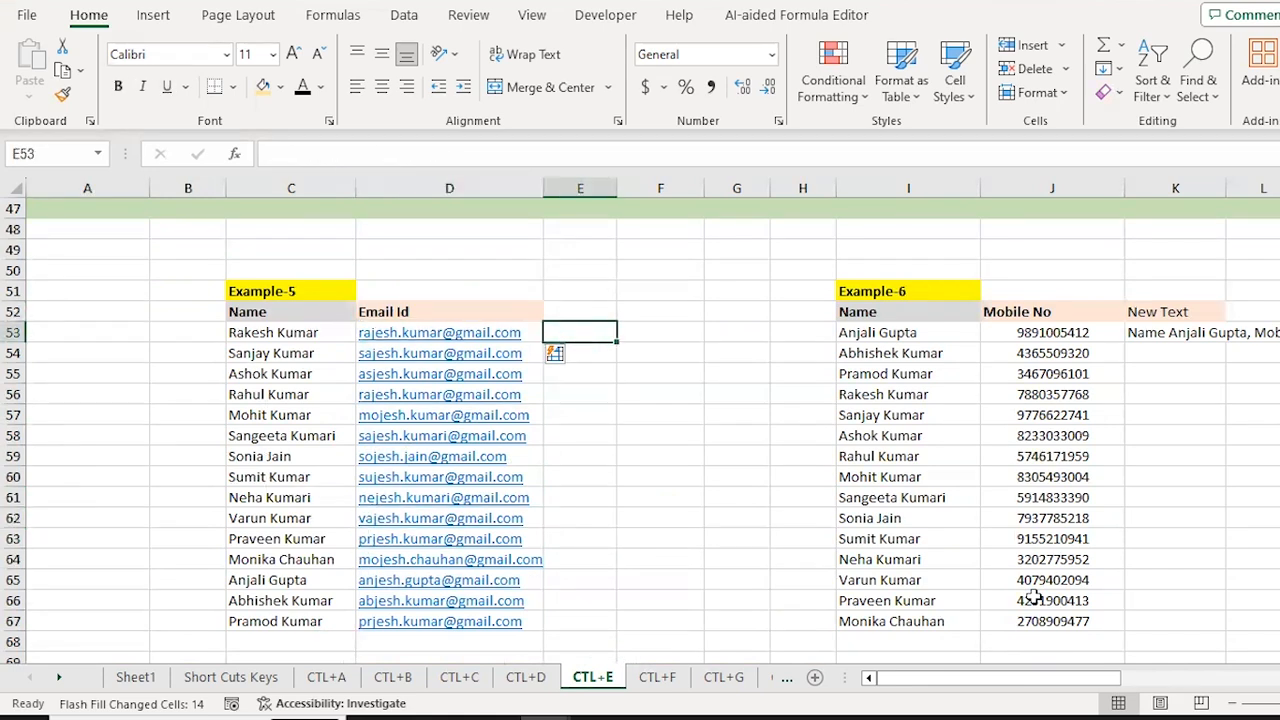
key("Right")
key("Right")
key("Right")
key("Right")
key("Right")
key("Right")
key("Right")
key("Right")
key("Right")
key("Right")
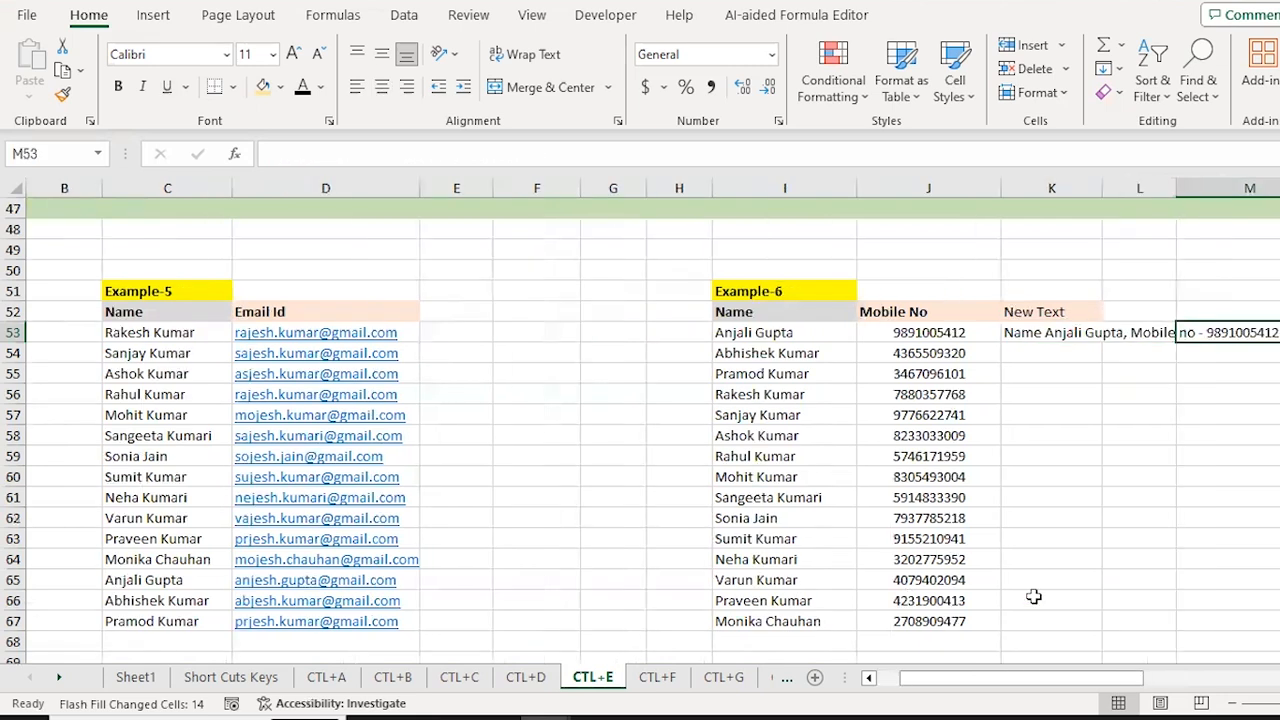
key("Left")
key("Left")
key("Left")
key("Left")
key("Left")
key("Left")
key("Right")
key("Right")
key("Right")
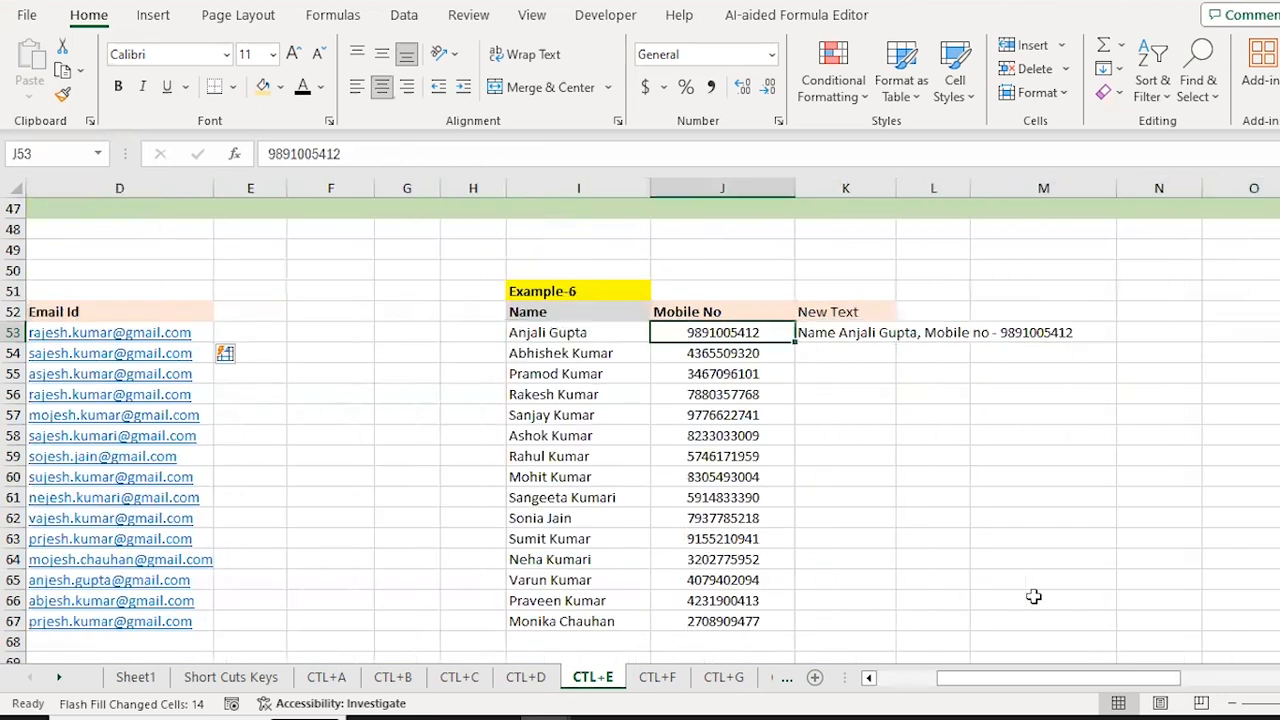
key("Left")
key("Down")
key("Up")
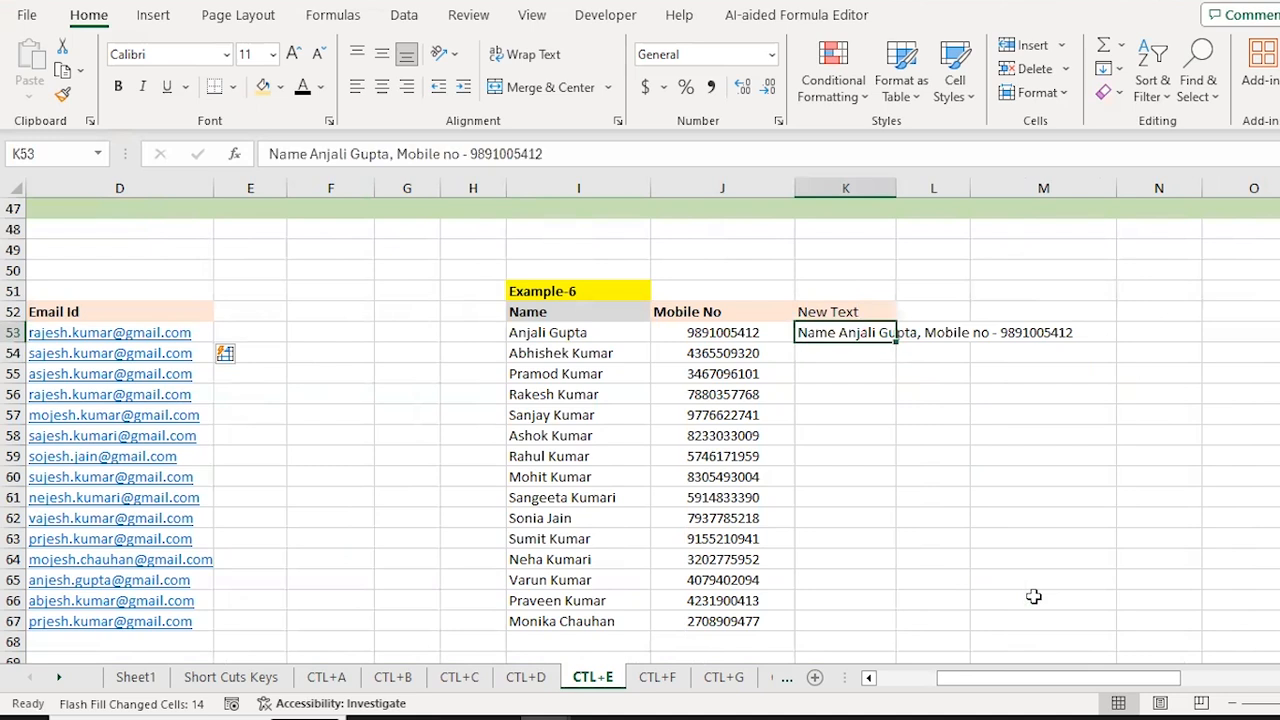
key("shift+Down")
key("shift+Down")
key("shift+Down")
key("shift+Down")
key("shift+Down")
key("shift+Down")
key("shift+Down")
key("shift+Down")
key("shift+Down")
key("shift+Down")
key("shift+Down")
key("shift+Down")
key("shift+Down")
key("shift+Down")
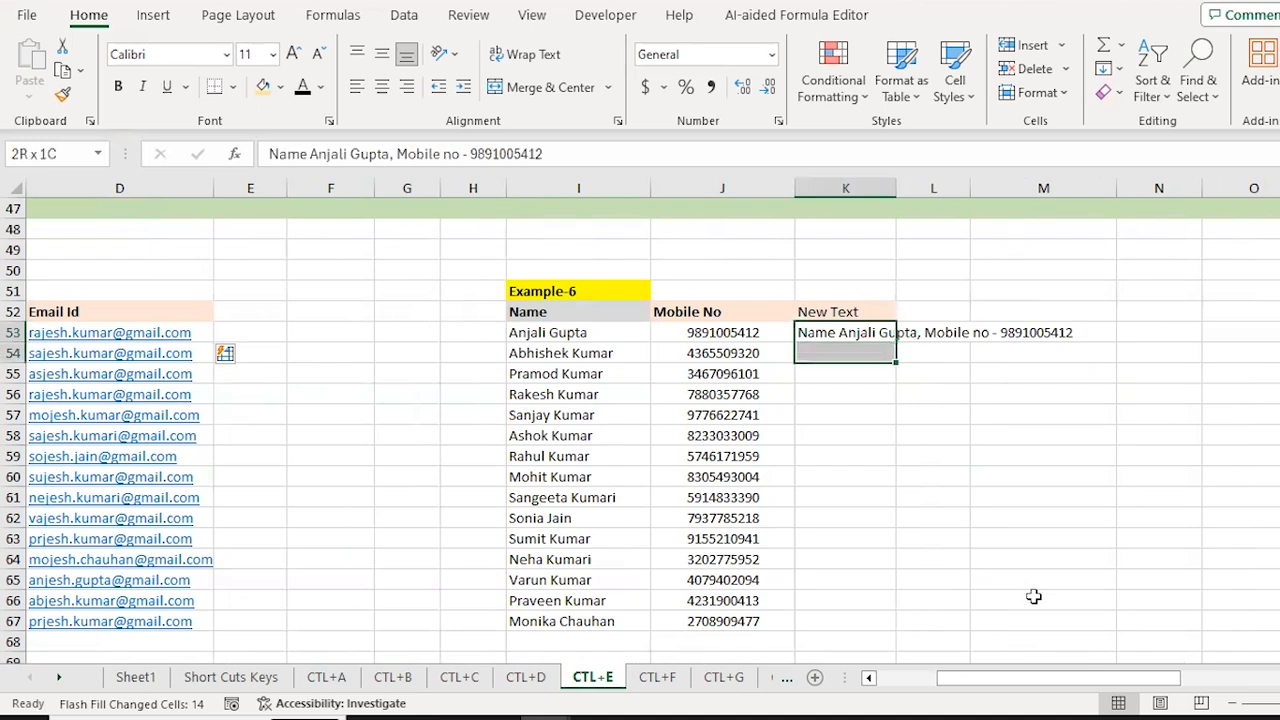
key("Left")
key("Left")
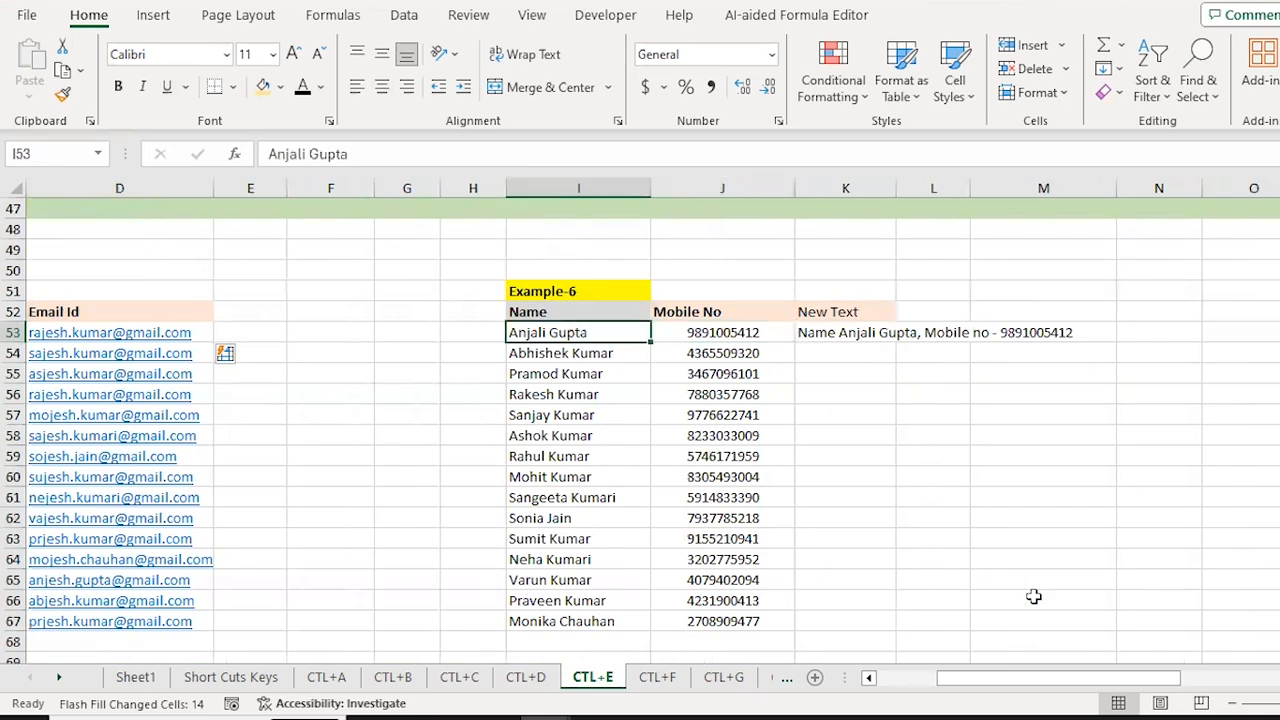
key("Left")
key("Left")
key("Right")
key("Right")
key("Left")
key("Home")
key("Right")
key("Right")
key("Right")
key("Left")
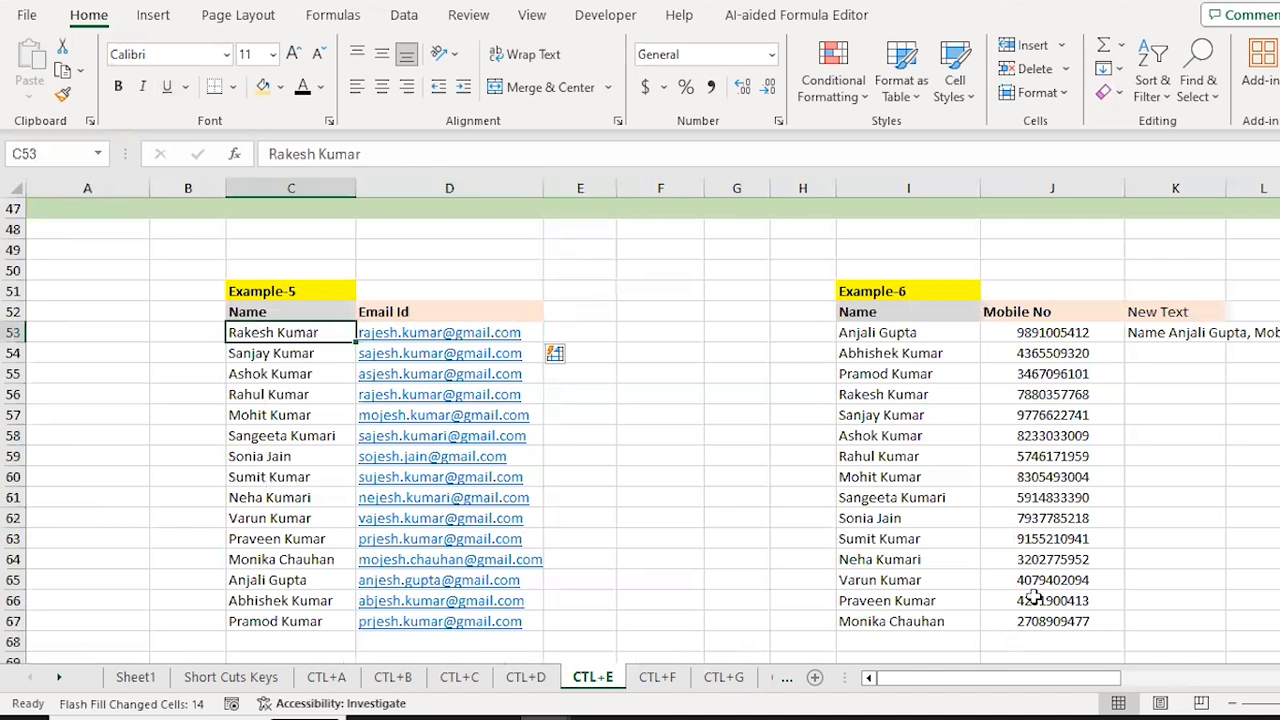
key("Down")
key("Down")
key("Down")
key("Down")
key("Down")
key("Down")
key("Down")
key("Down")
key("Down")
key("Down")
key("Down")
key("Down")
key("Down")
key("Down")
key("Down")
key("Down")
key("Down")
key("Down")
key("Down")
key("Down")
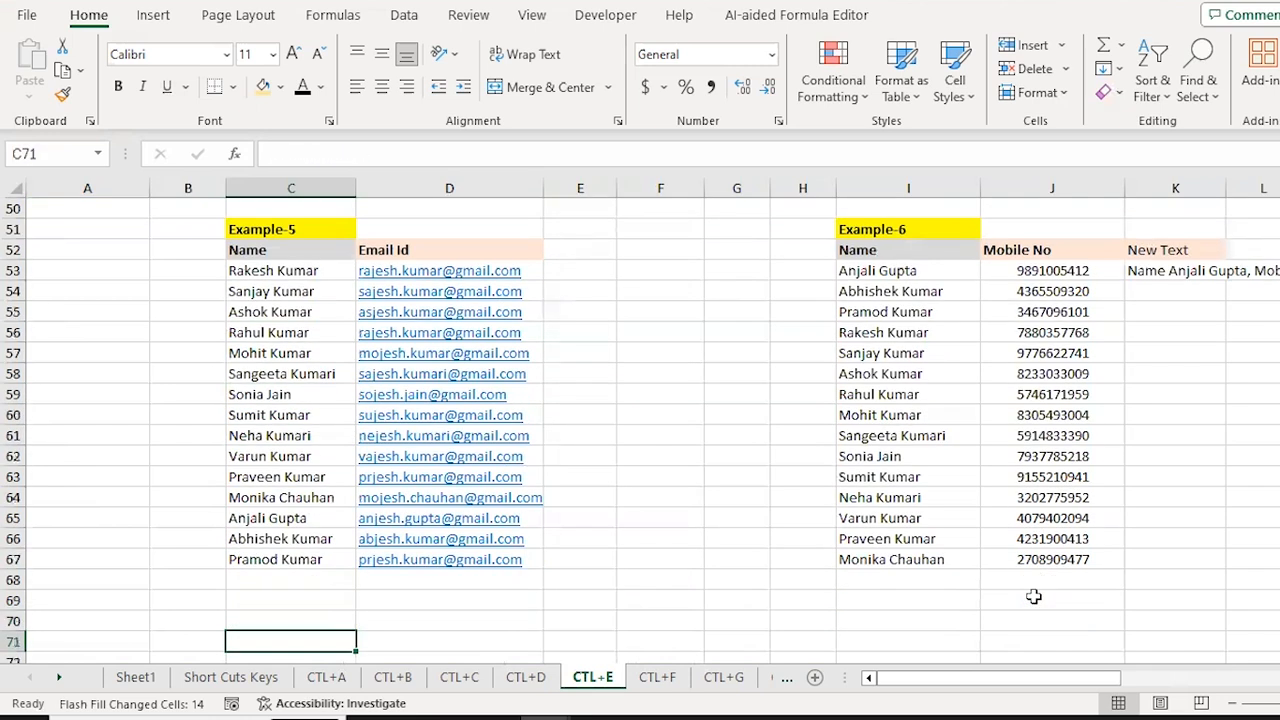
key("Up")
key("Up")
key("Up")
key("Up")
key("Up")
key("Up")
key("Up")
key("Up")
key("Up")
key("Up")
key("Up")
key("Up")
key("Up")
key("Up")
key("Up")
key("Up")
key("Up")
key("Up")
key("Up")
key("Up")
key("Down")
key("Down")
key("Down")
key("Down")
key("Down")
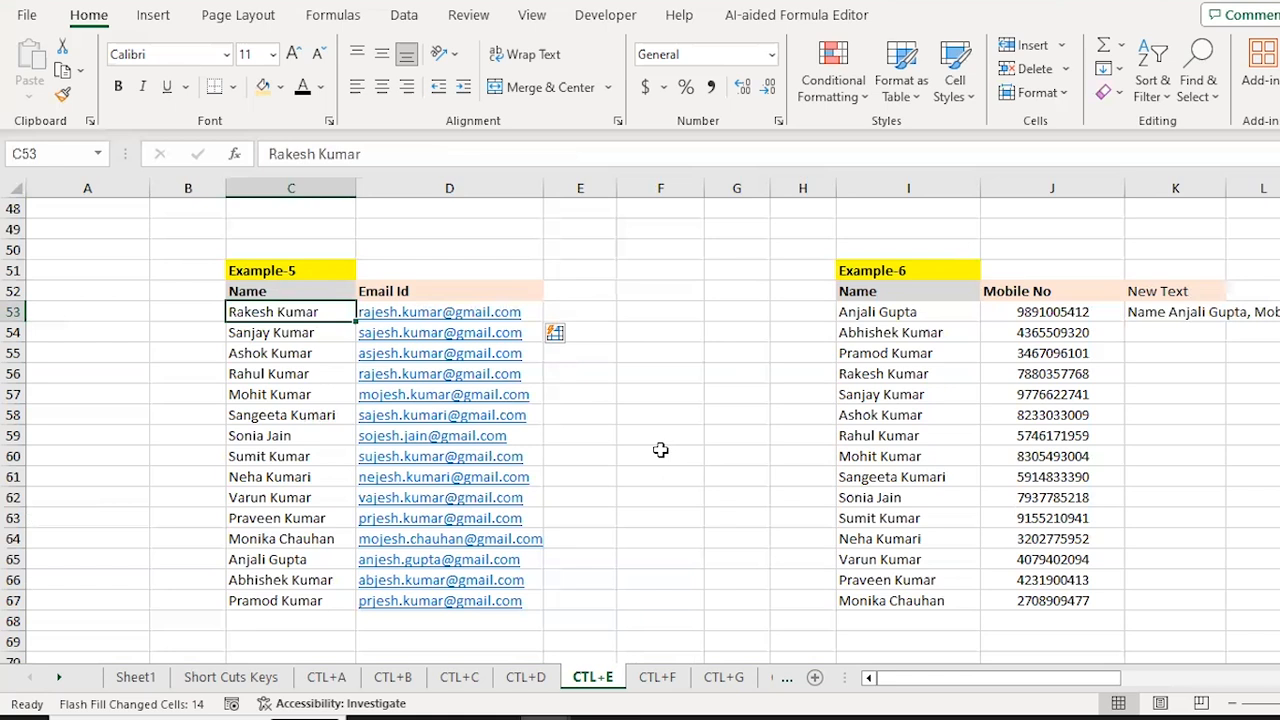
Step: Switch to the CTL+F sheet, move to C8 and open Find and Replace with Ctrl+F
key("ctrl+Page_Down")
key("Up")
key("Up")
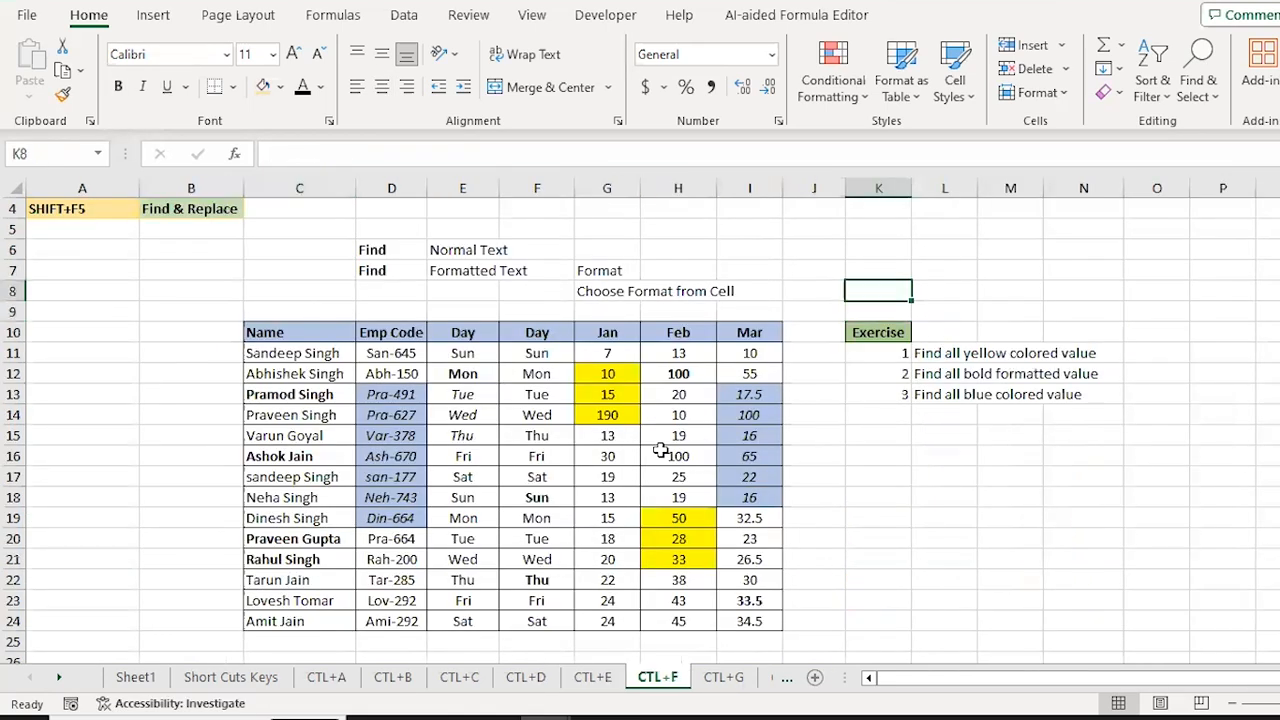
key("Up")
key("Up")
key("Up")
key("Up")
key("Up")
key("Up")
key("Up")
key("Left")
key("Left")
key("Left")
key("Down")
key("Down")
key("Down")
key("Right")
key("Right")
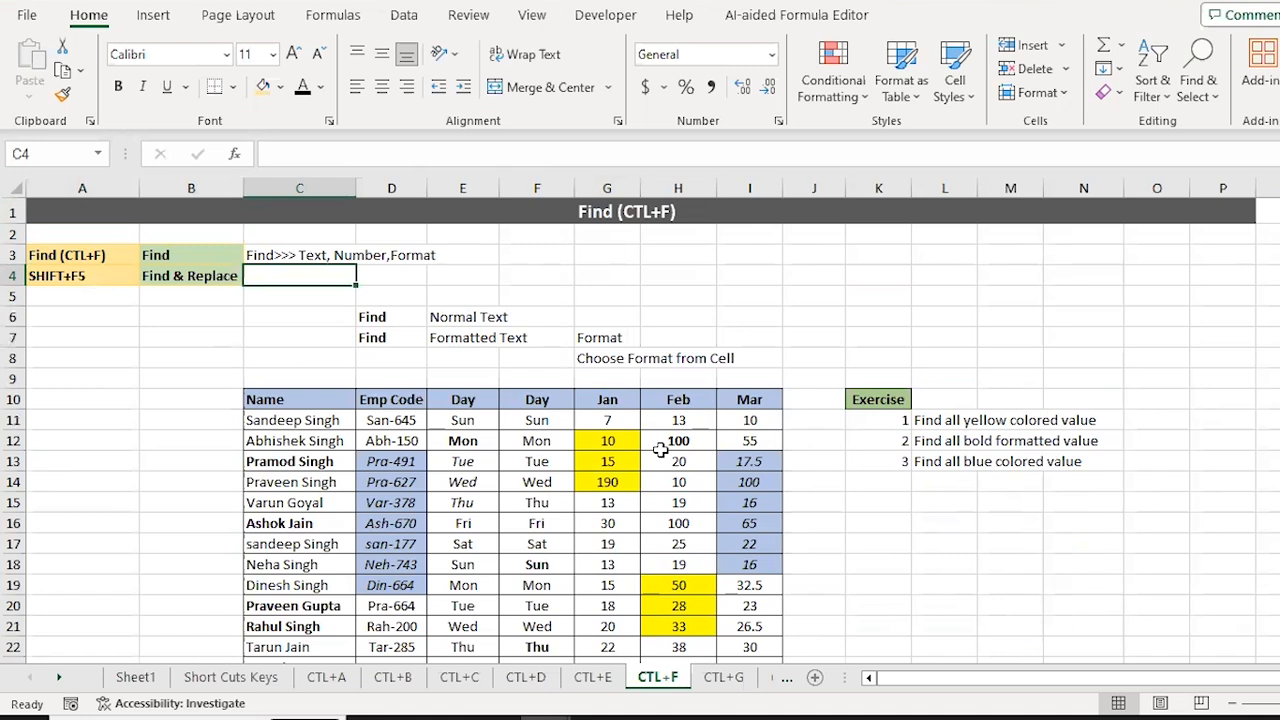
key("Right")
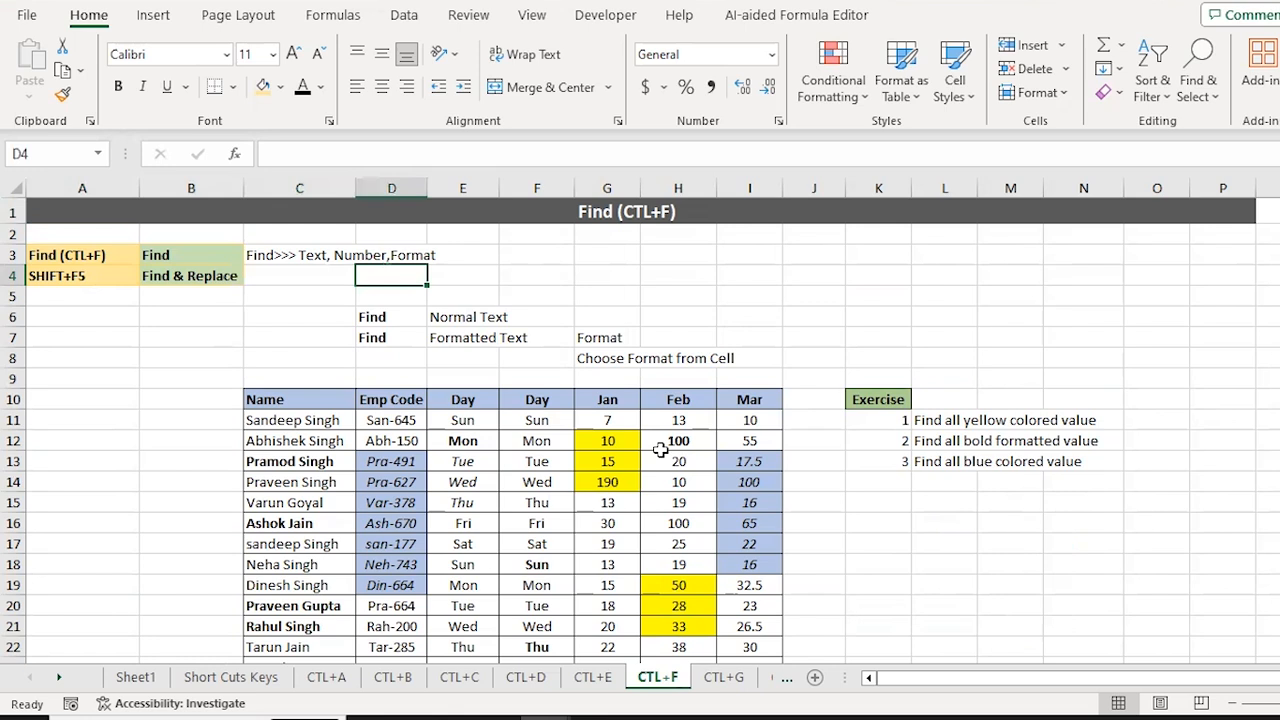
key("Left")
key("Left")
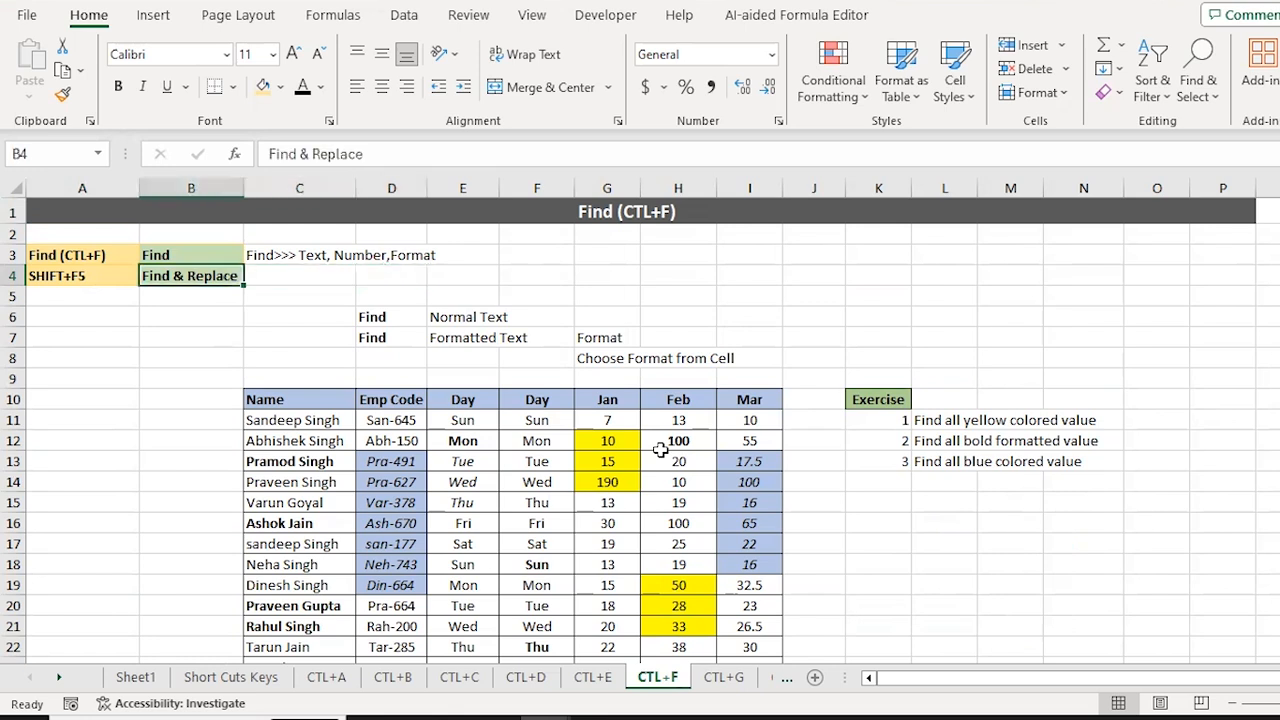
key("Right")
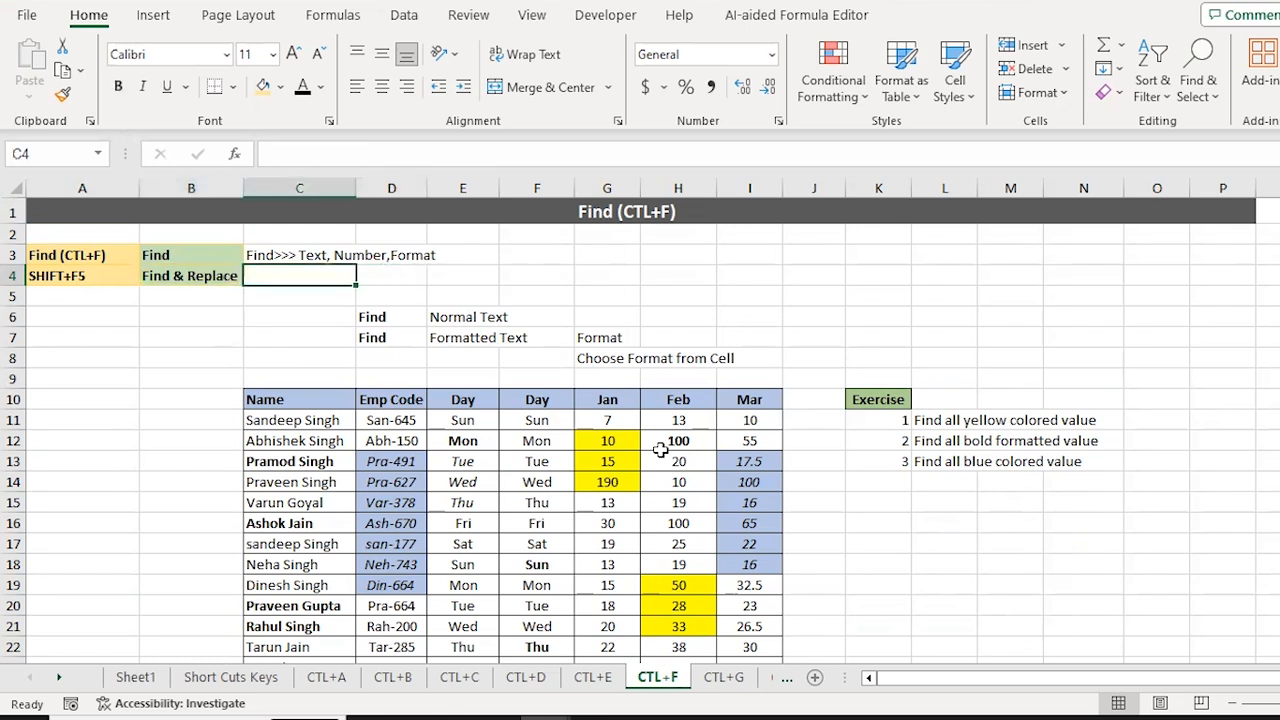
key("Down")
key("Down")
key("Down")
key("Down")
key("ctrl+f")
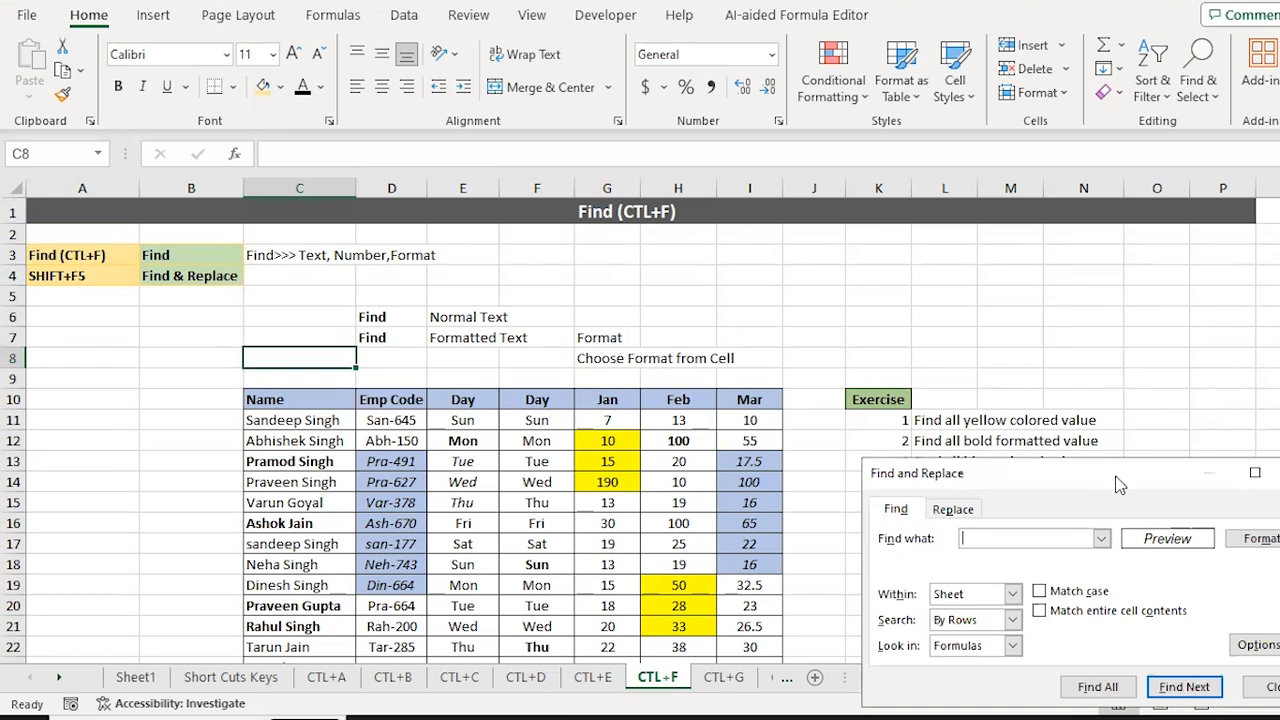
Step: Reposition the Find dialog, hide its options, then close it
left_click_drag(1120, 476, 940, 172)
left_click(1083, 340)
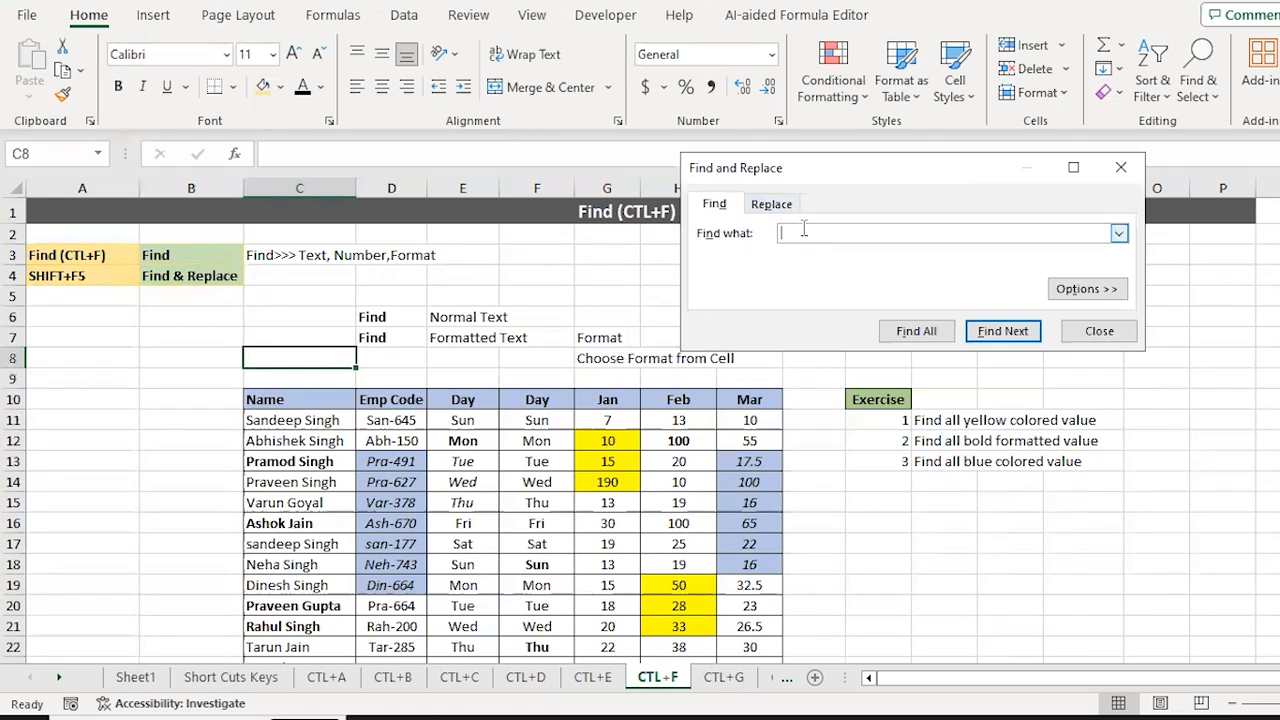
left_click_drag(866, 166, 1016, 203)
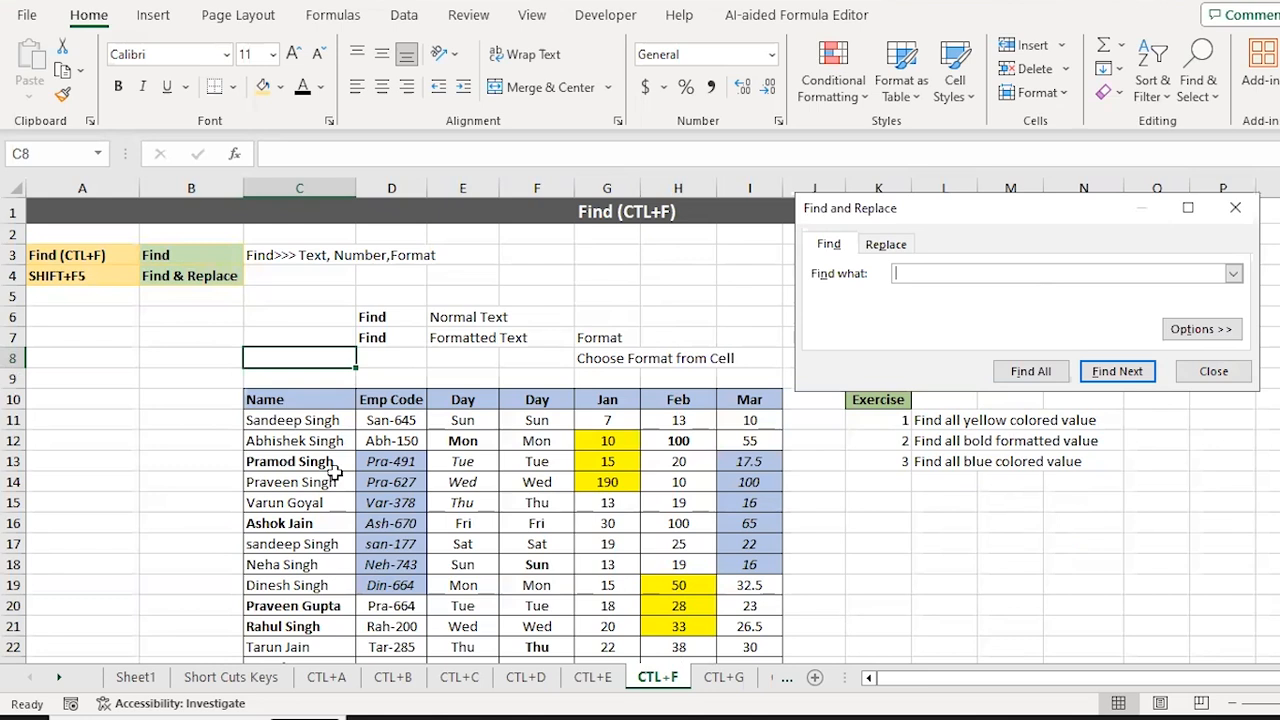
key("Escape")
Step: Select the table C11:I24 and search it for 'singh'
key("Down")
key("Down")
key("Down")
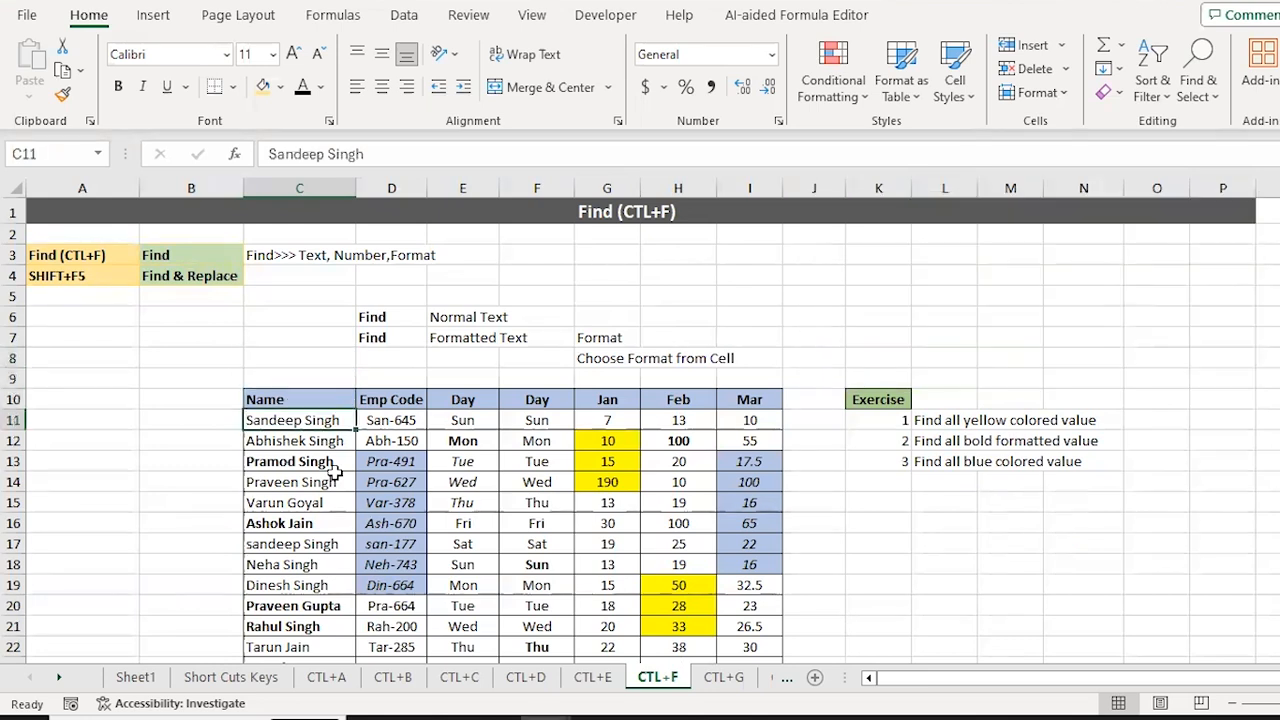
key("ctrl+shift+Right")
key("ctrl+shift+Down")
key("ctrl+f")
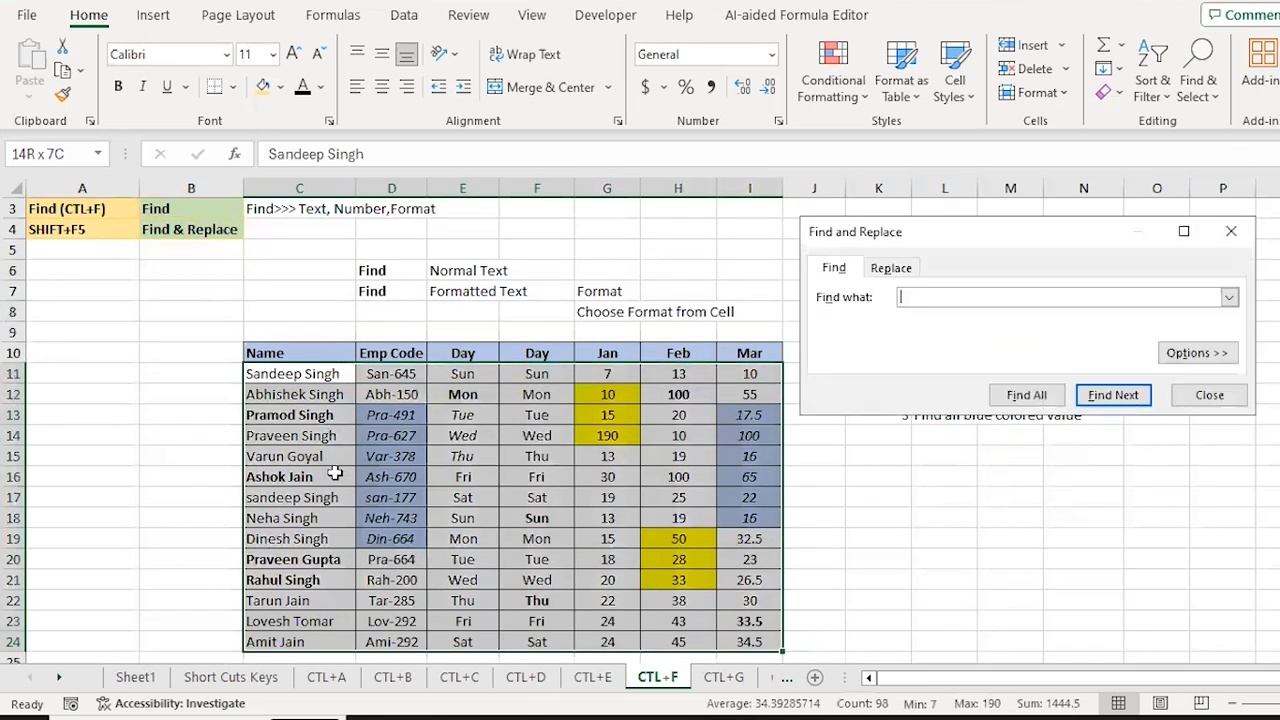
type("singh")
key("Return")
key("Return")
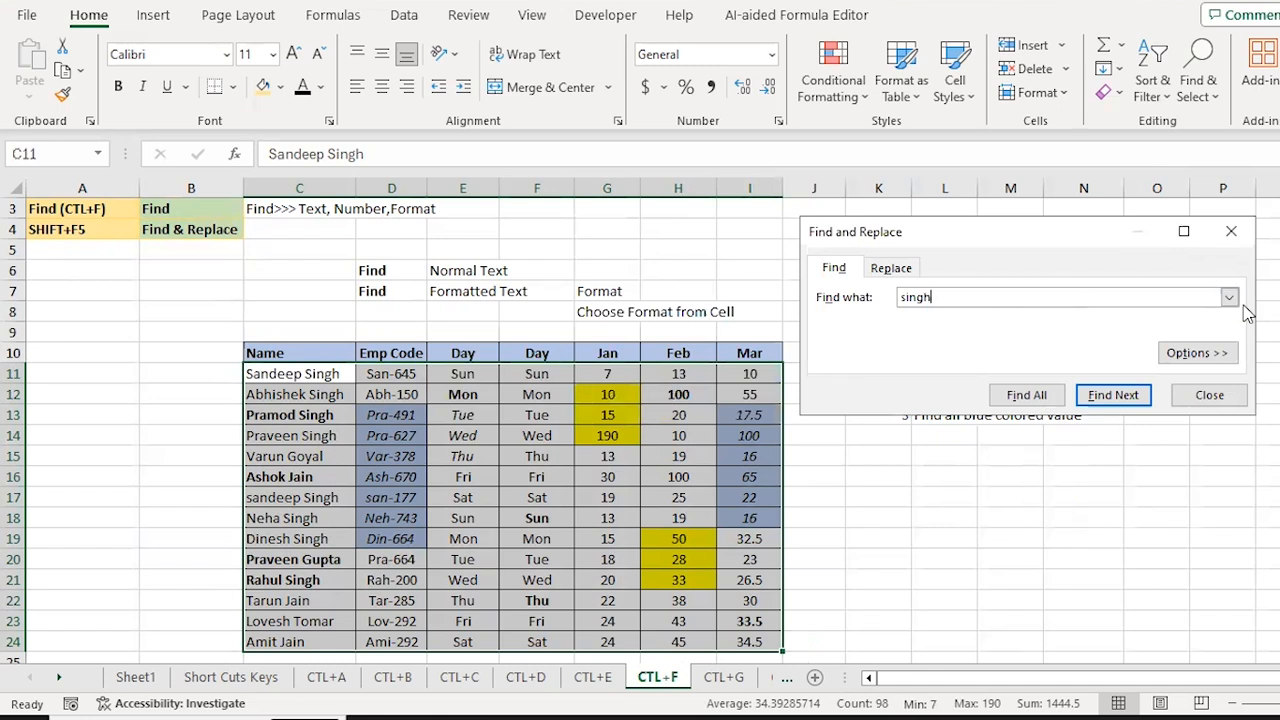
Step: Clear any find format from the search via Options > Format
left_click(1210, 355)
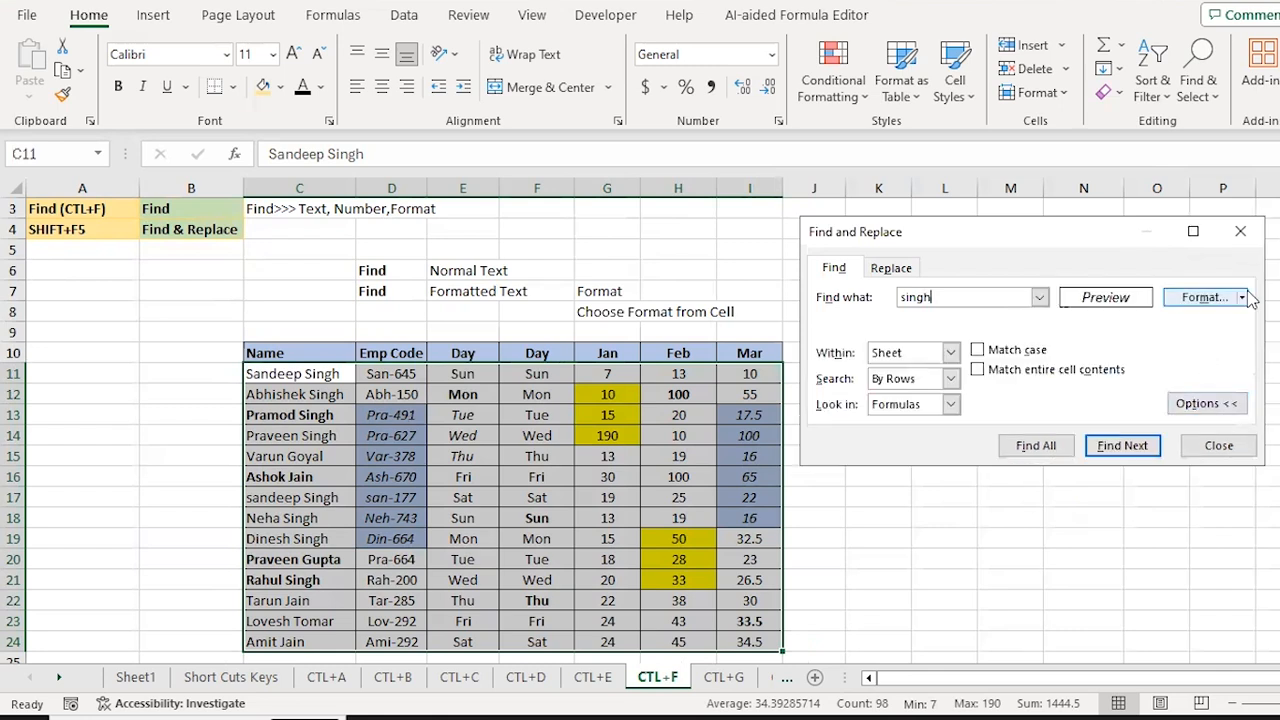
left_click(1242, 297)
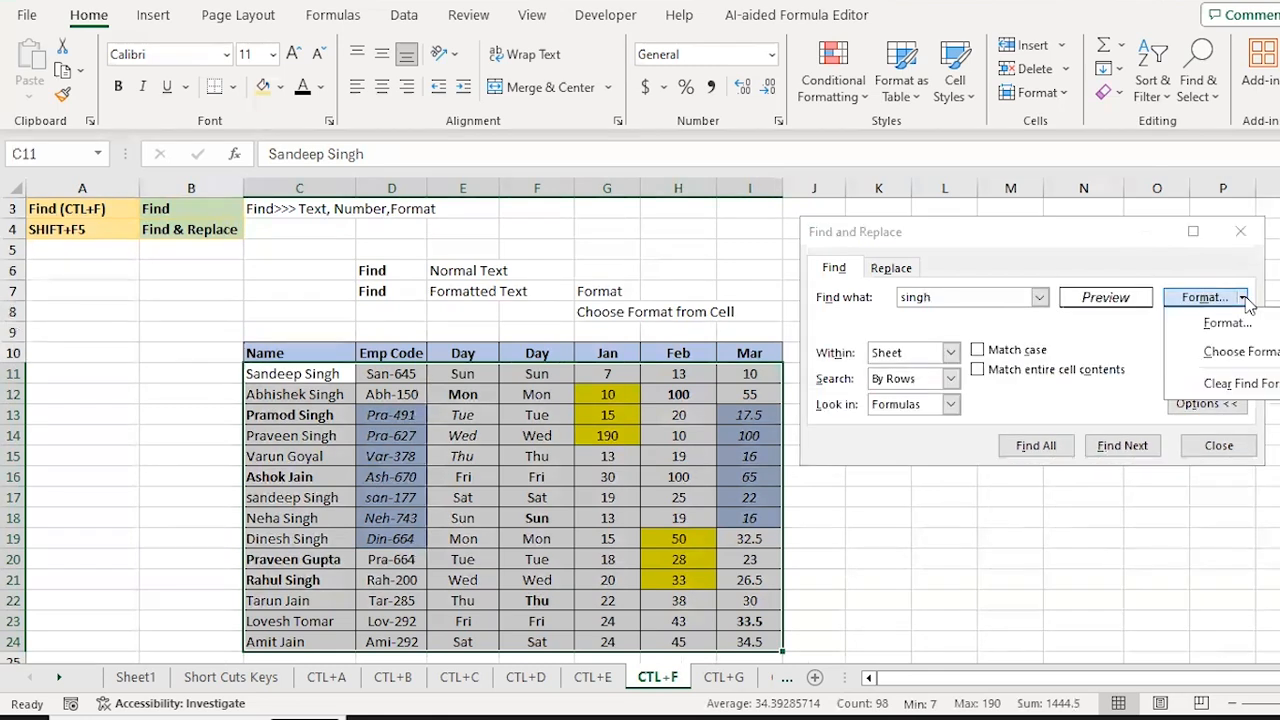
left_click(1240, 384)
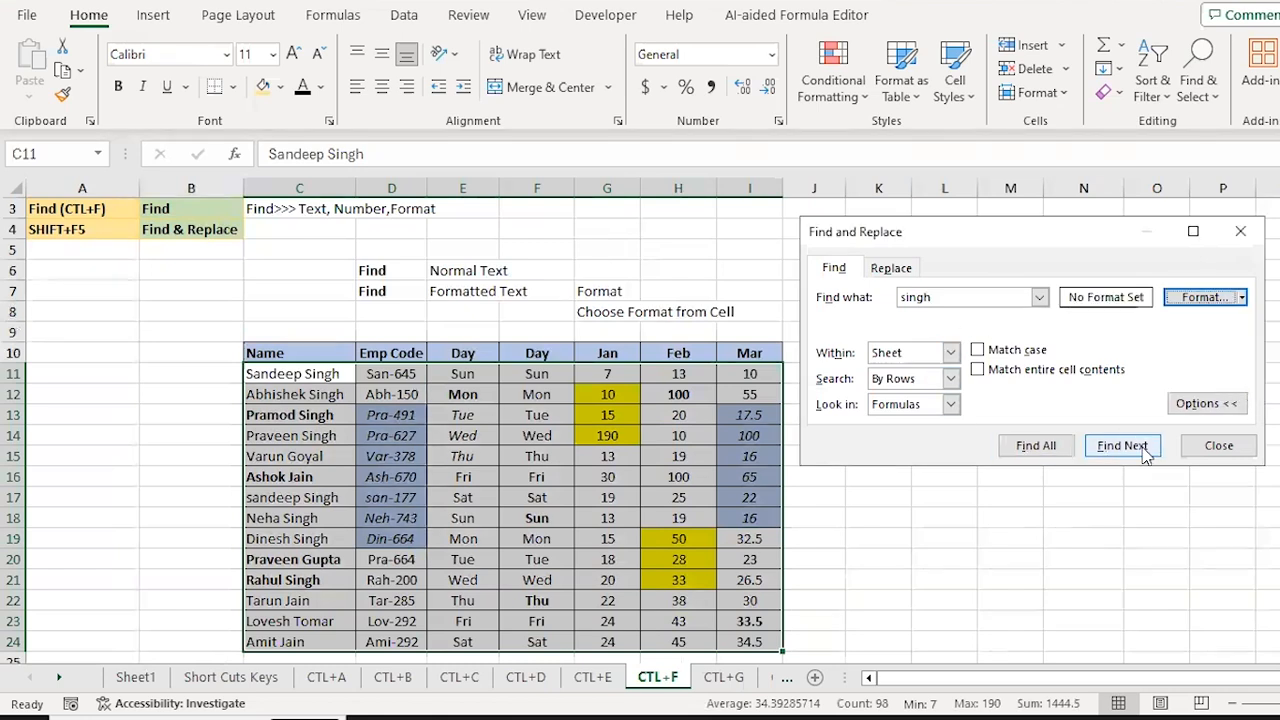
left_click(1198, 404)
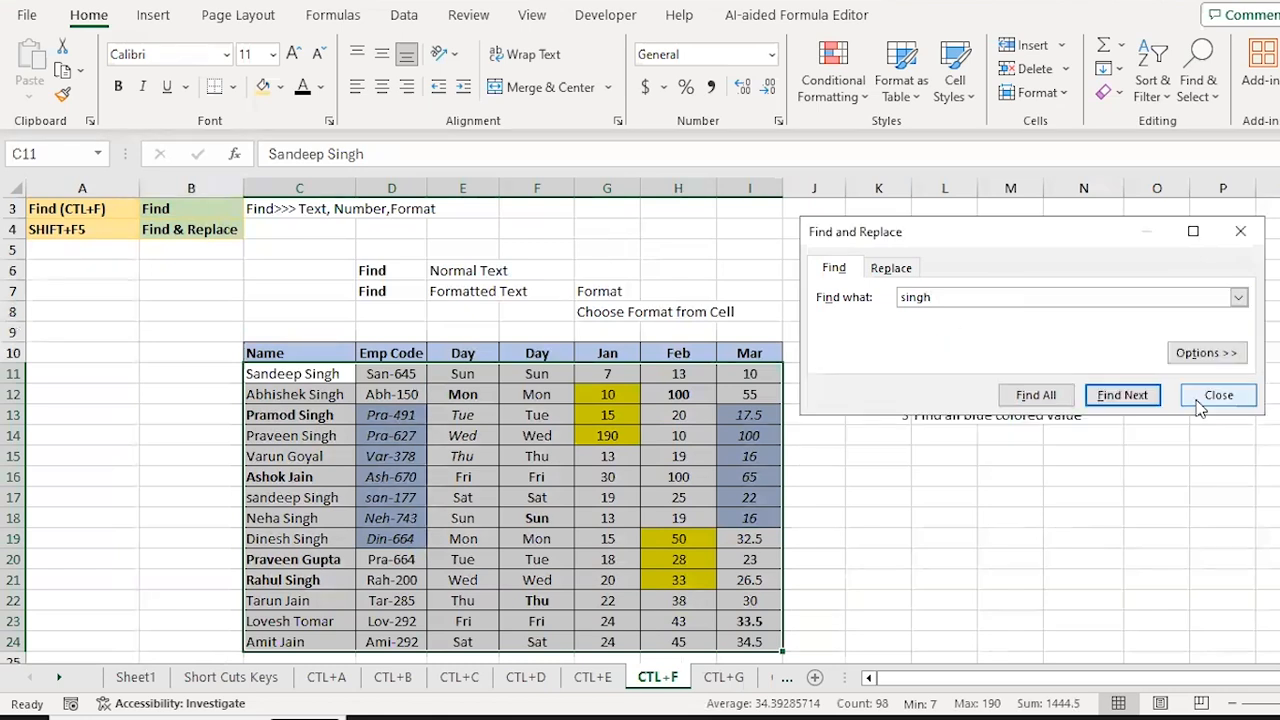
Step: Step through the singh matches, then the mon matches ending at Mon in F12, and expand Options
key("Return")
key("Return")
key("Return")
key("Return")
key("Return")
key("Return")
key("Return")
key("Return")
key("Return")
key("Return")
key("Return")
key("Return")
key("Return")
key("Return")
key("Return")
key("Return")
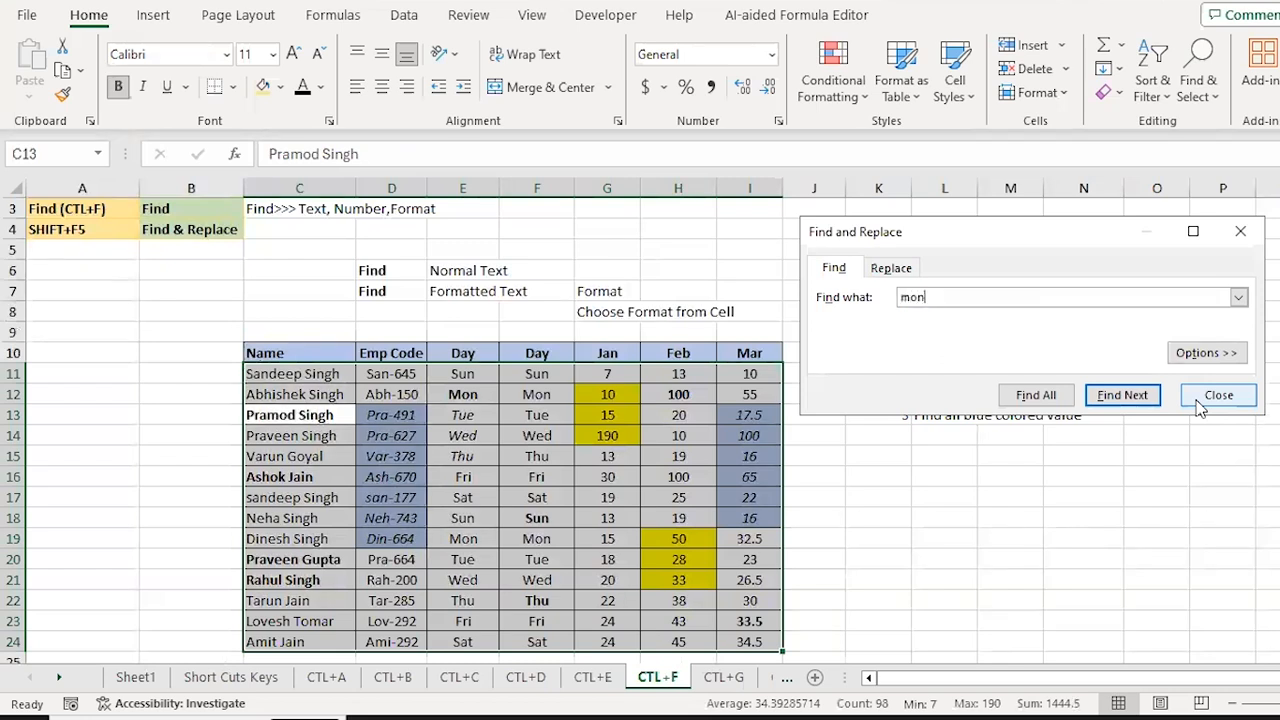
key("Return")
key("Return")
key("Return")
key("Return")
key("Return")
key("Return")
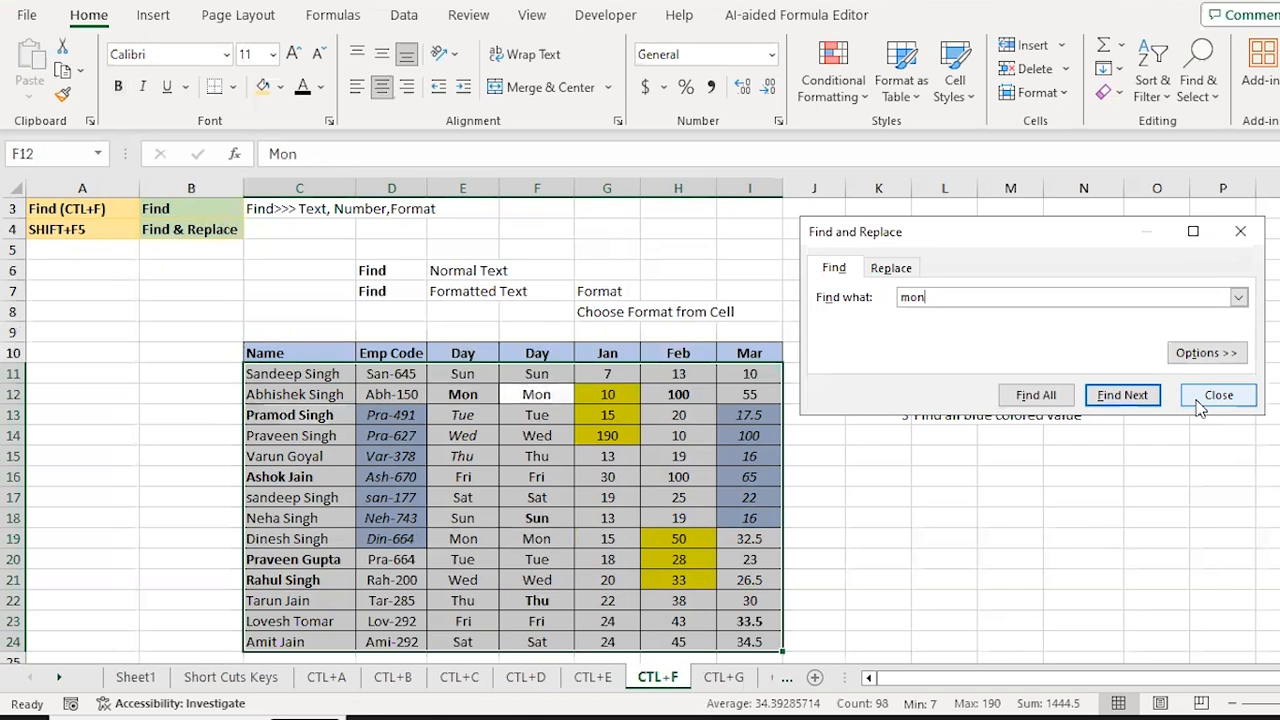
key("Return")
key("Return")
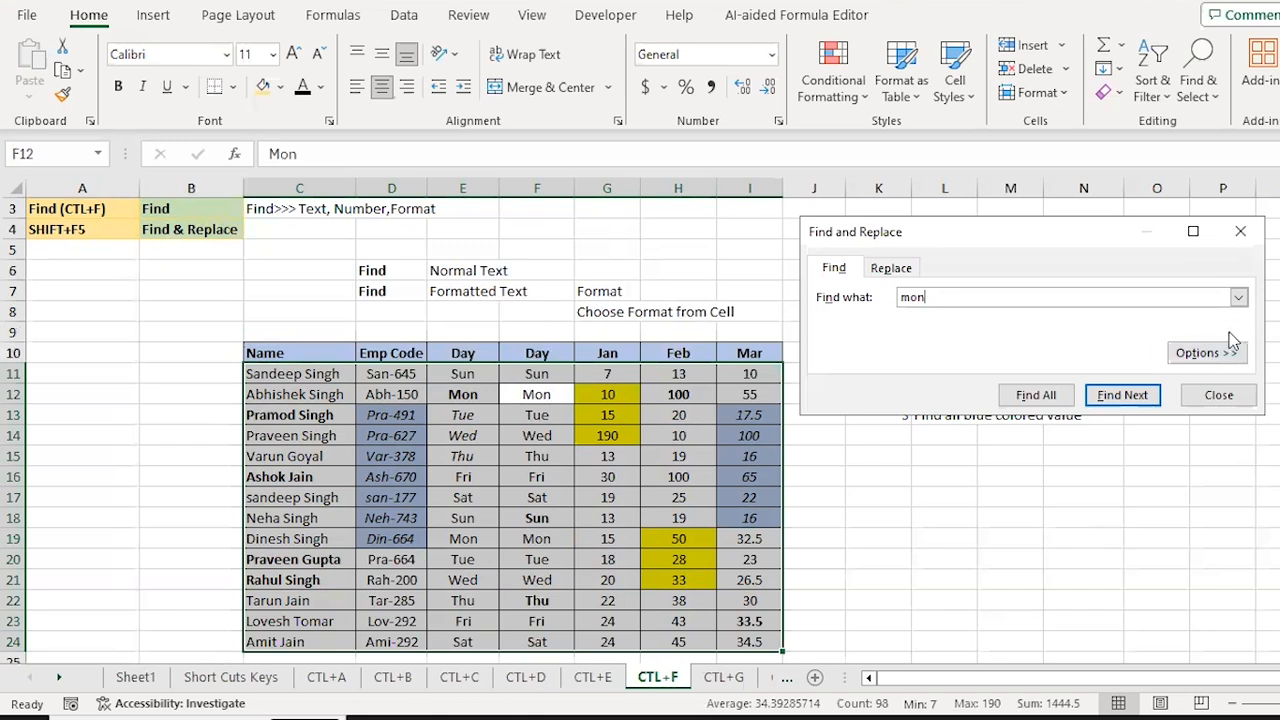
left_click(1208, 353)
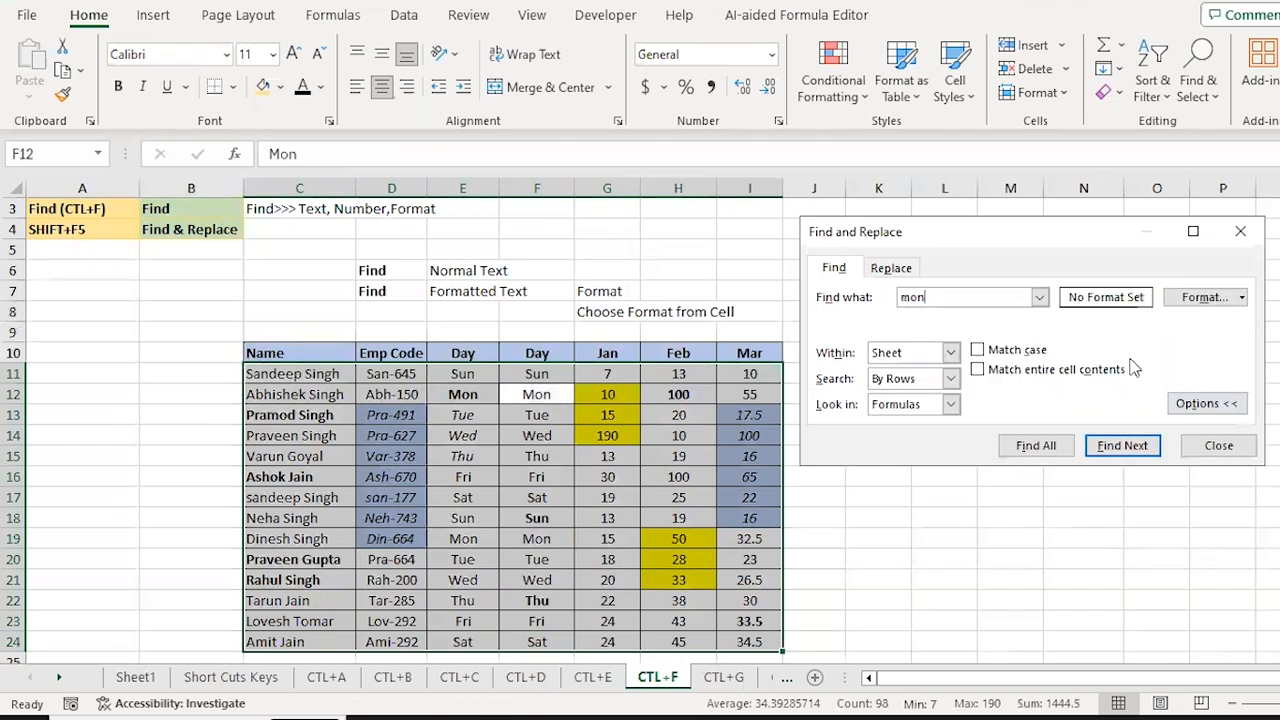
Step: Close Find and Replace, view the Exercise list in K10, and reselect C11:I24
left_click(1244, 300)
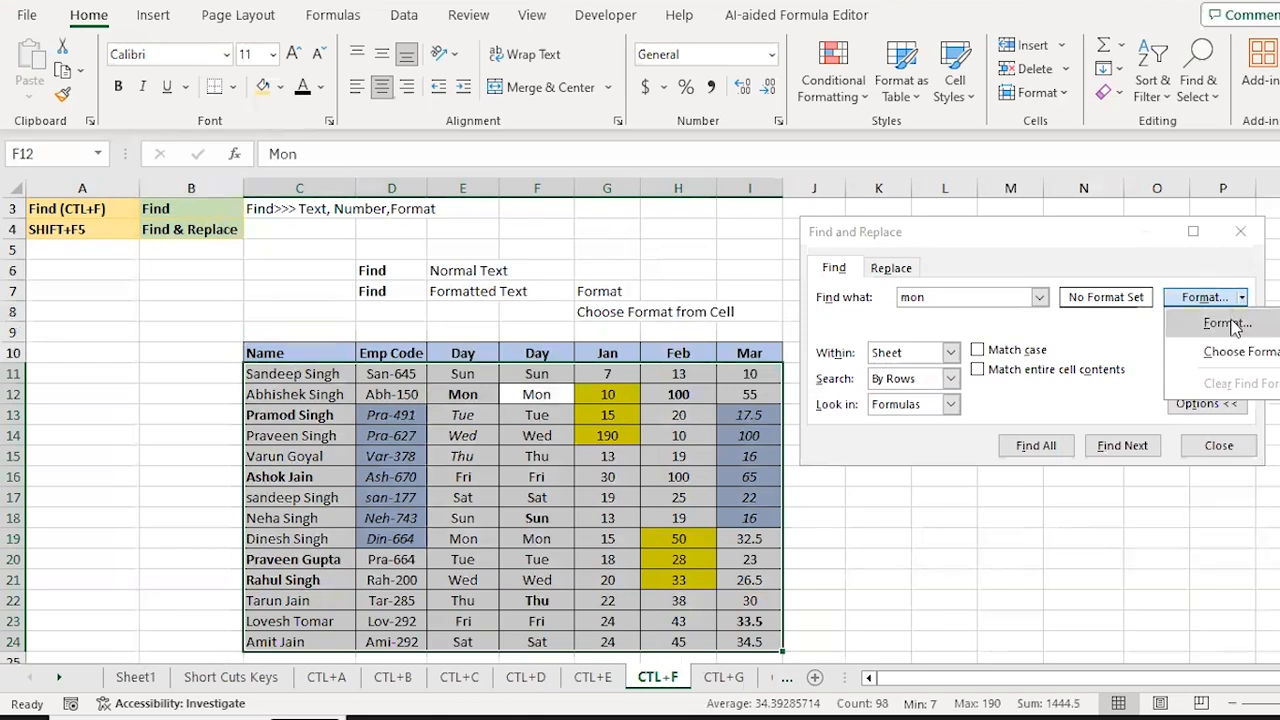
key("Escape")
key("Escape")
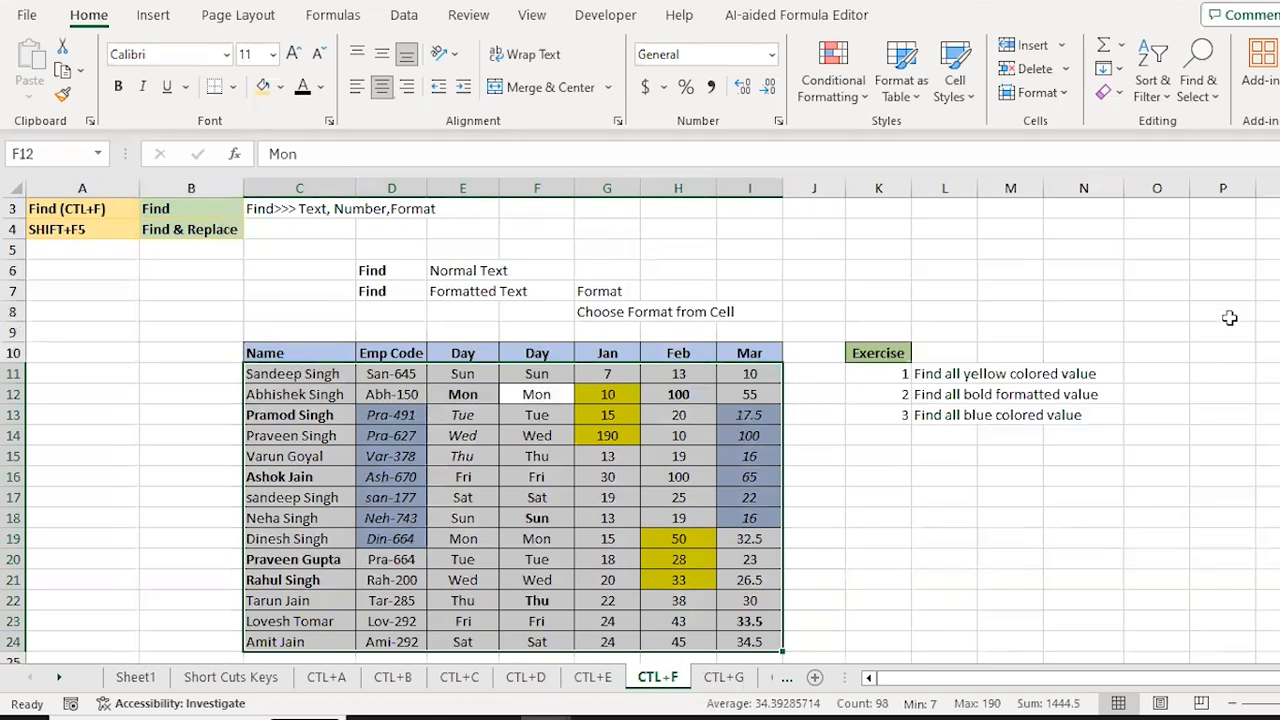
left_click(884, 356)
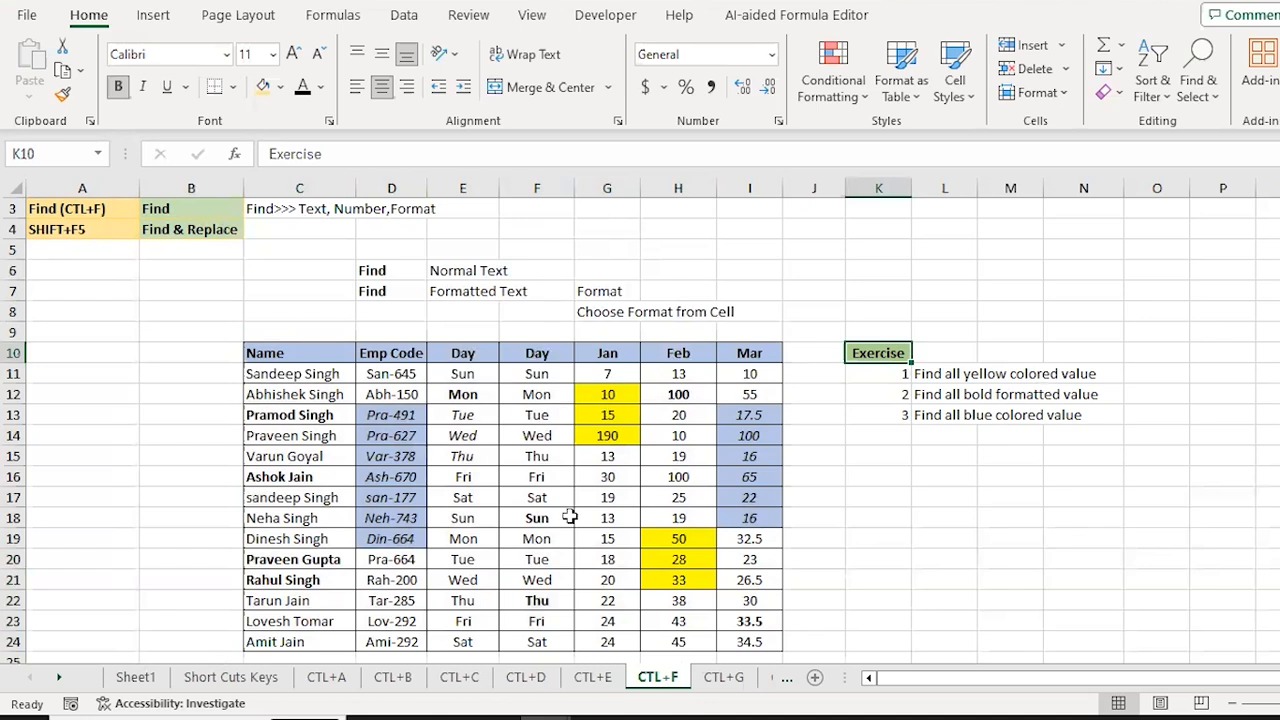
left_click(277, 387)
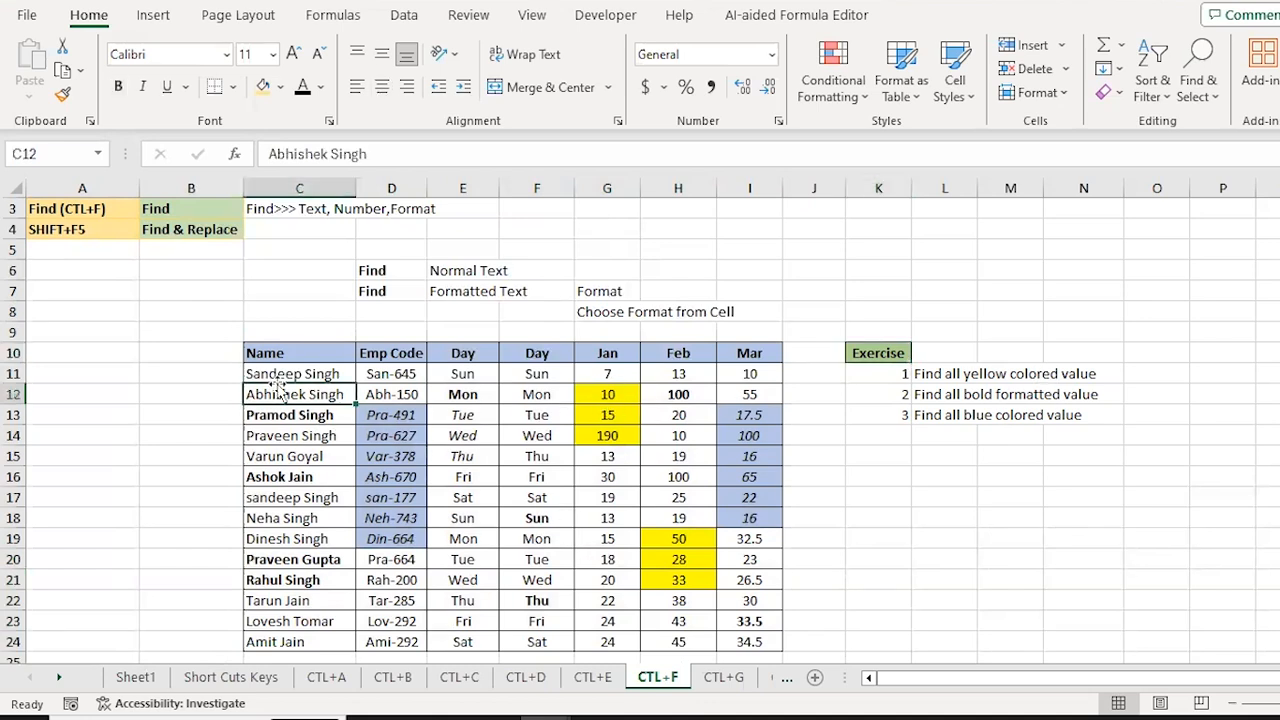
left_click(277, 380)
key("ctrl+shift+Down")
key("ctrl+shift+Right")
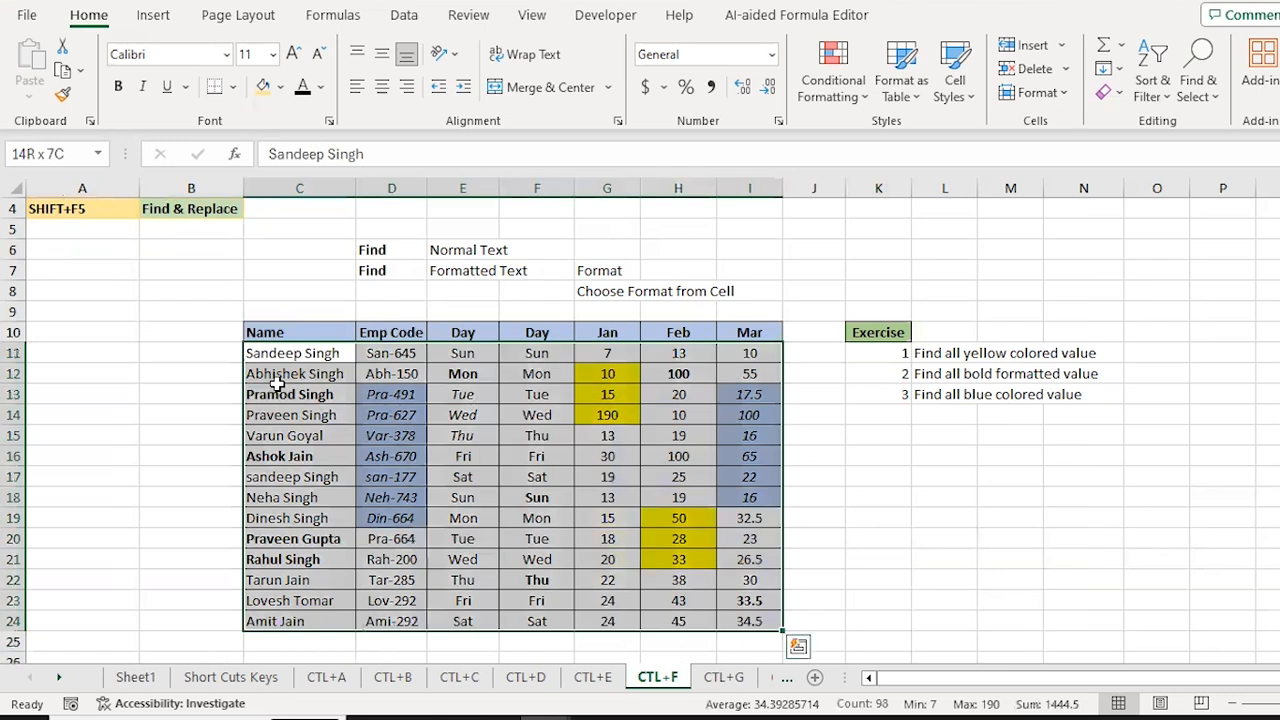
Step: Search for 'mon' with a yellow fill format and dismiss the no-match message
key("ctrl+f")
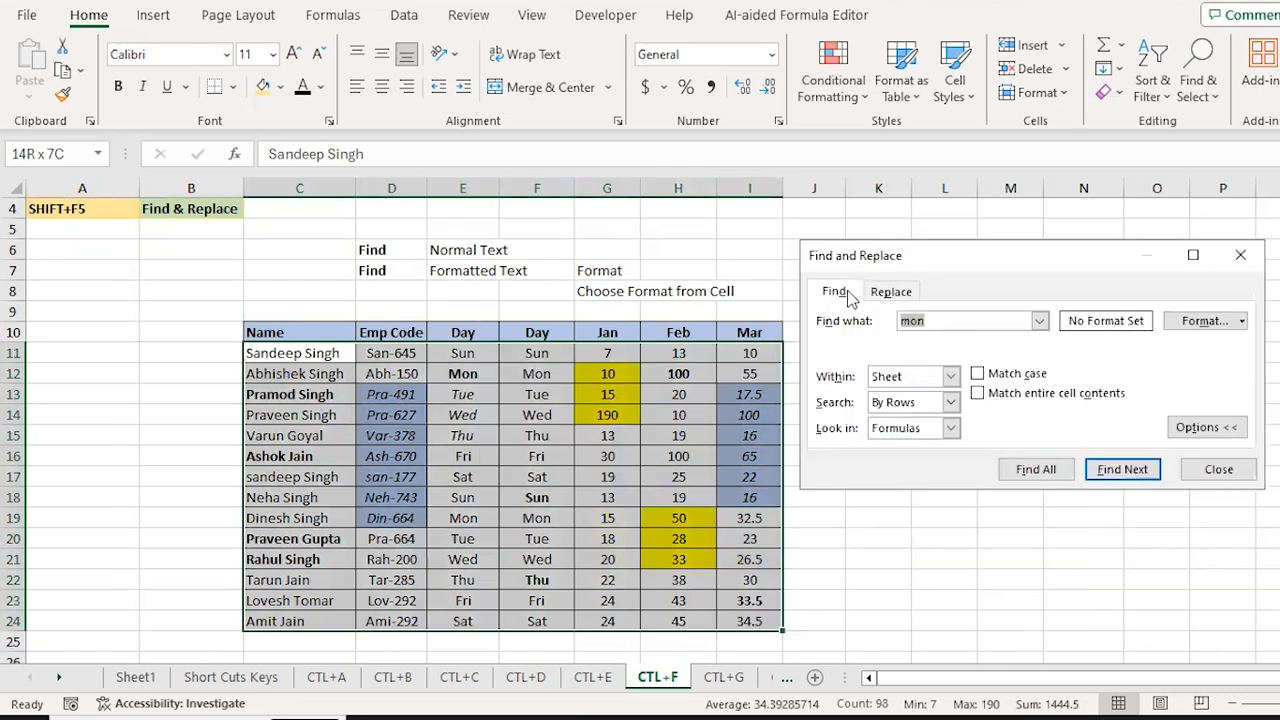
left_click(1241, 321)
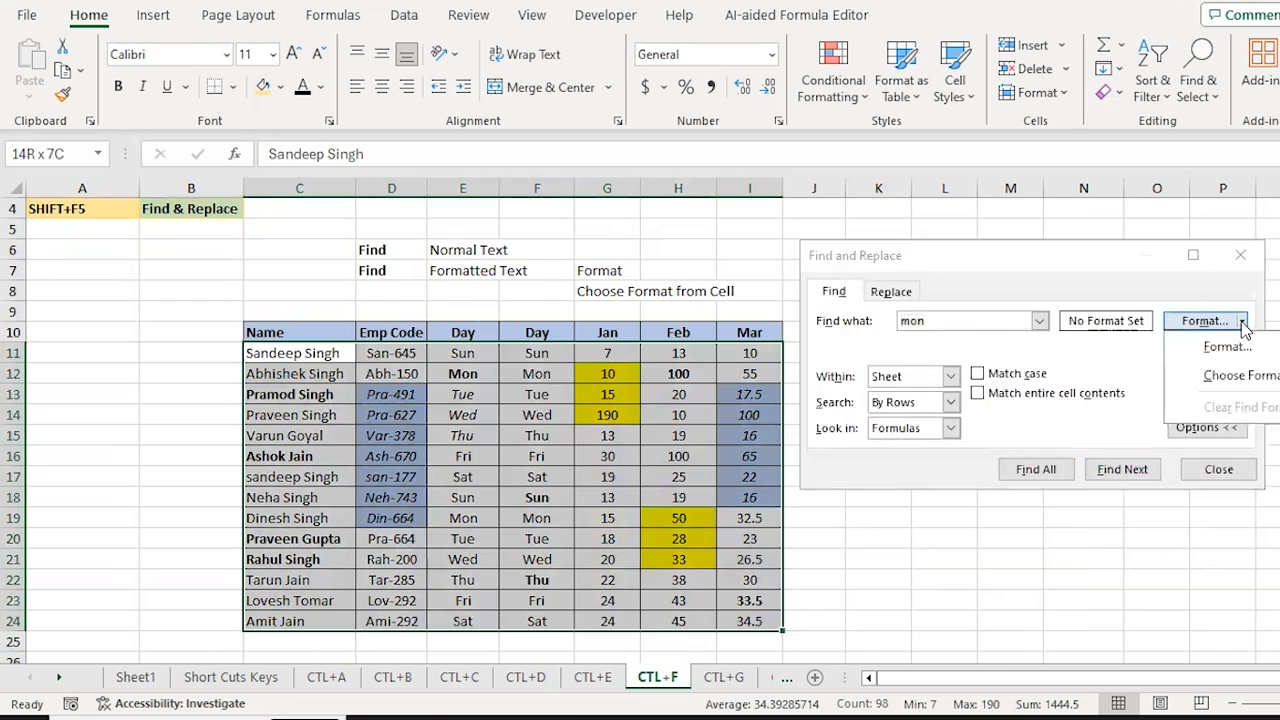
left_click(1224, 347)
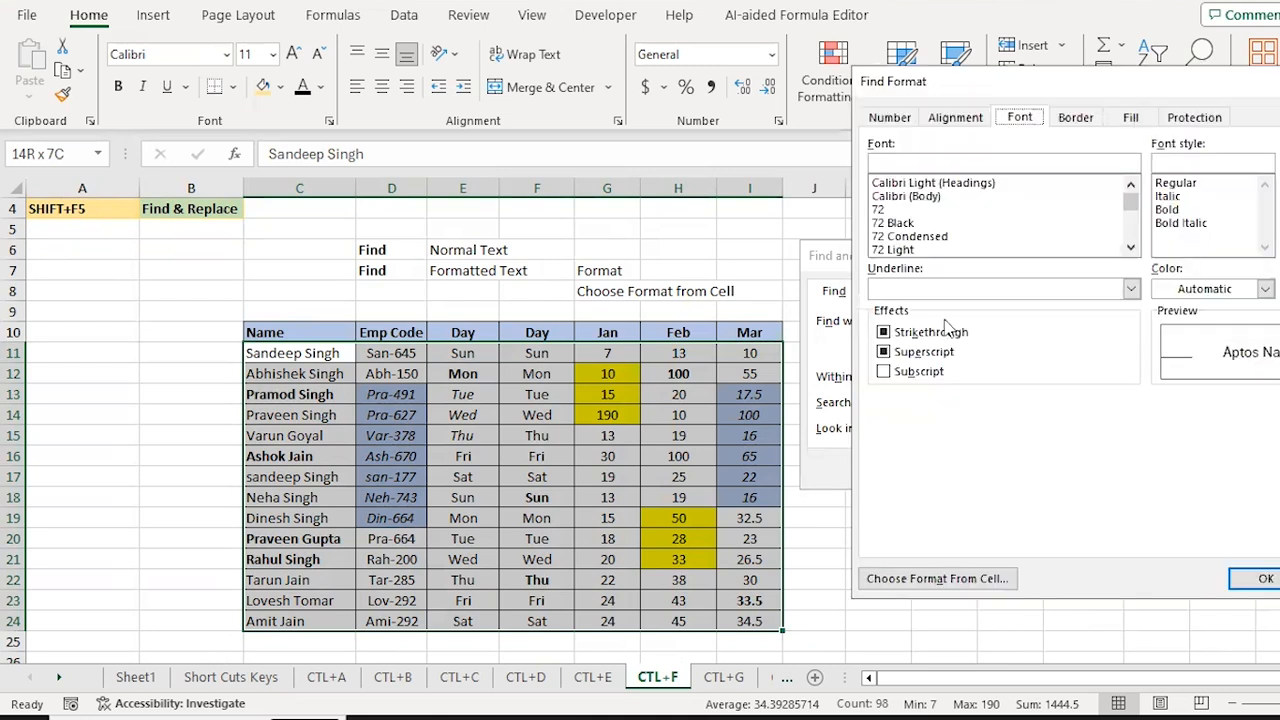
left_click(1131, 118)
left_click(942, 319)
left_click(1263, 580)
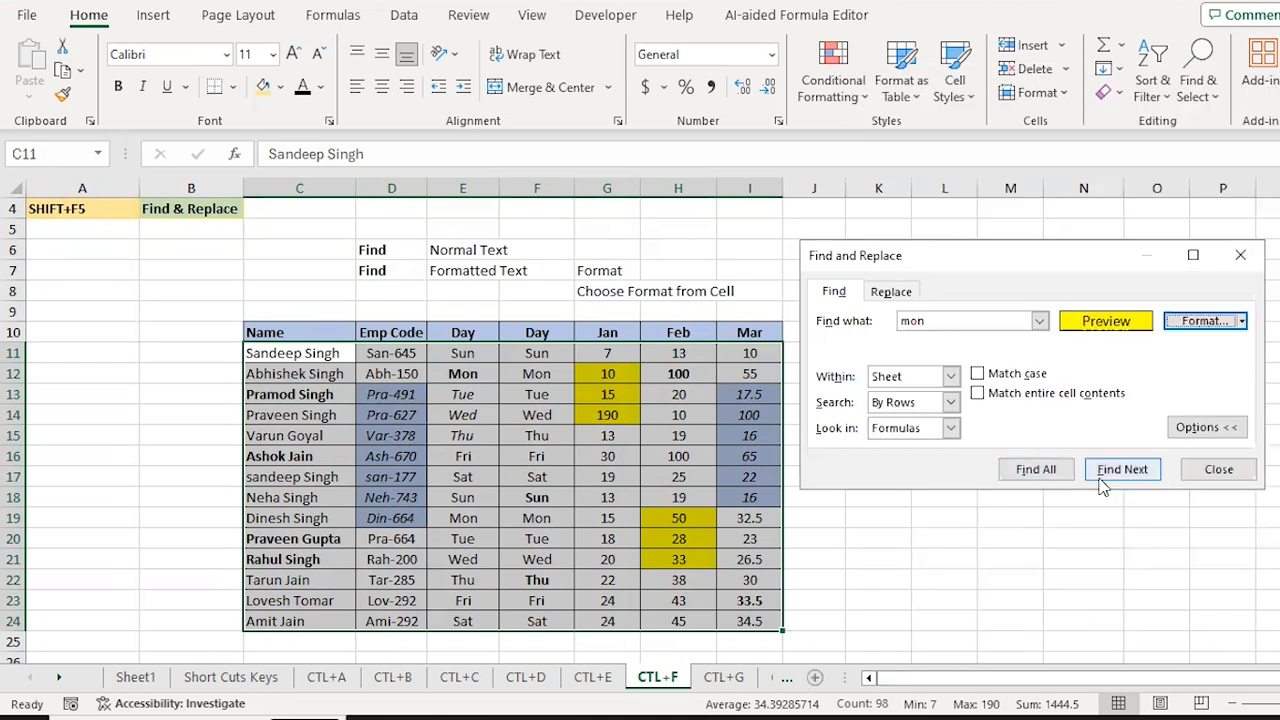
left_click(1118, 473)
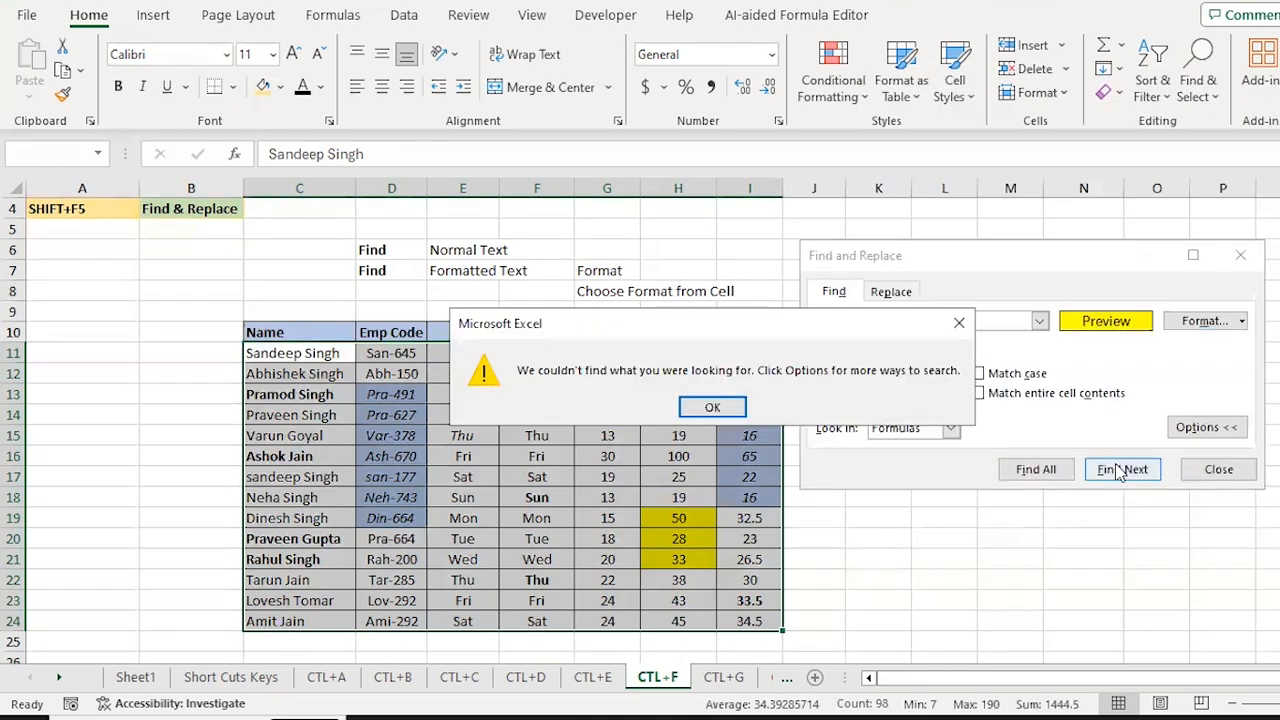
key("Return")
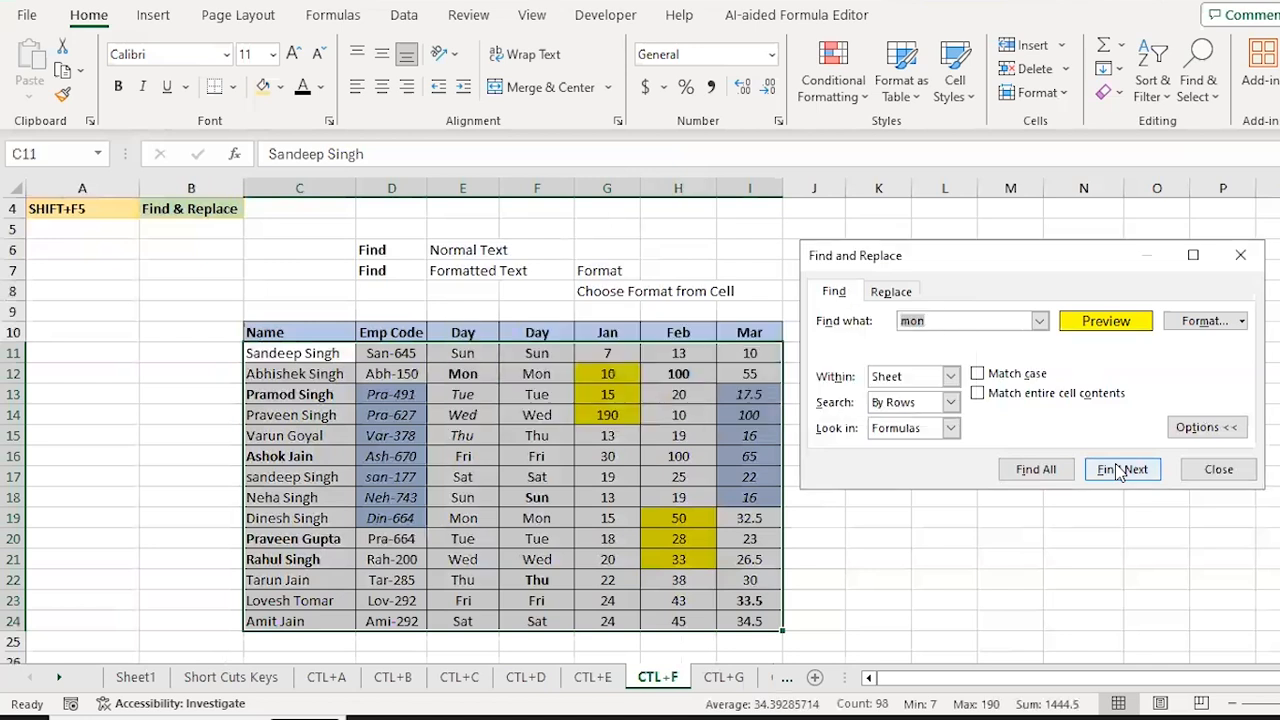
Step: Replace the search with an empty text and a yellow fill format only
left_click(1244, 328)
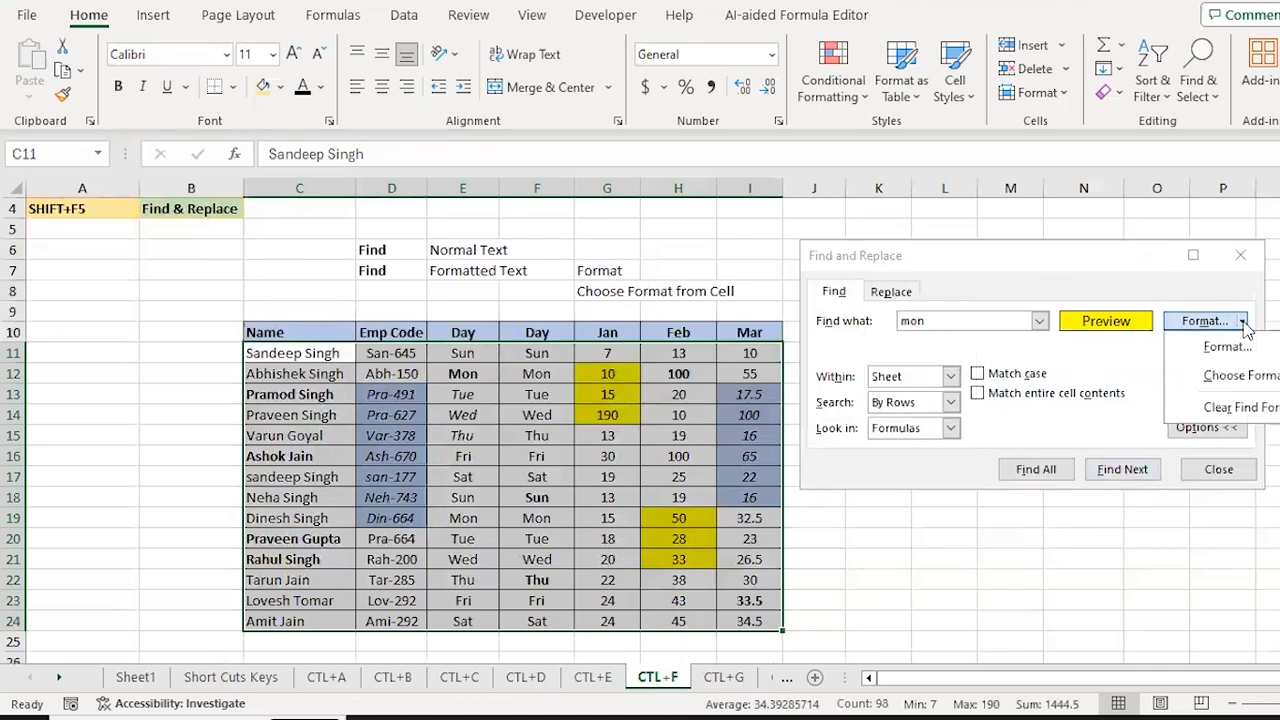
left_click(1230, 407)
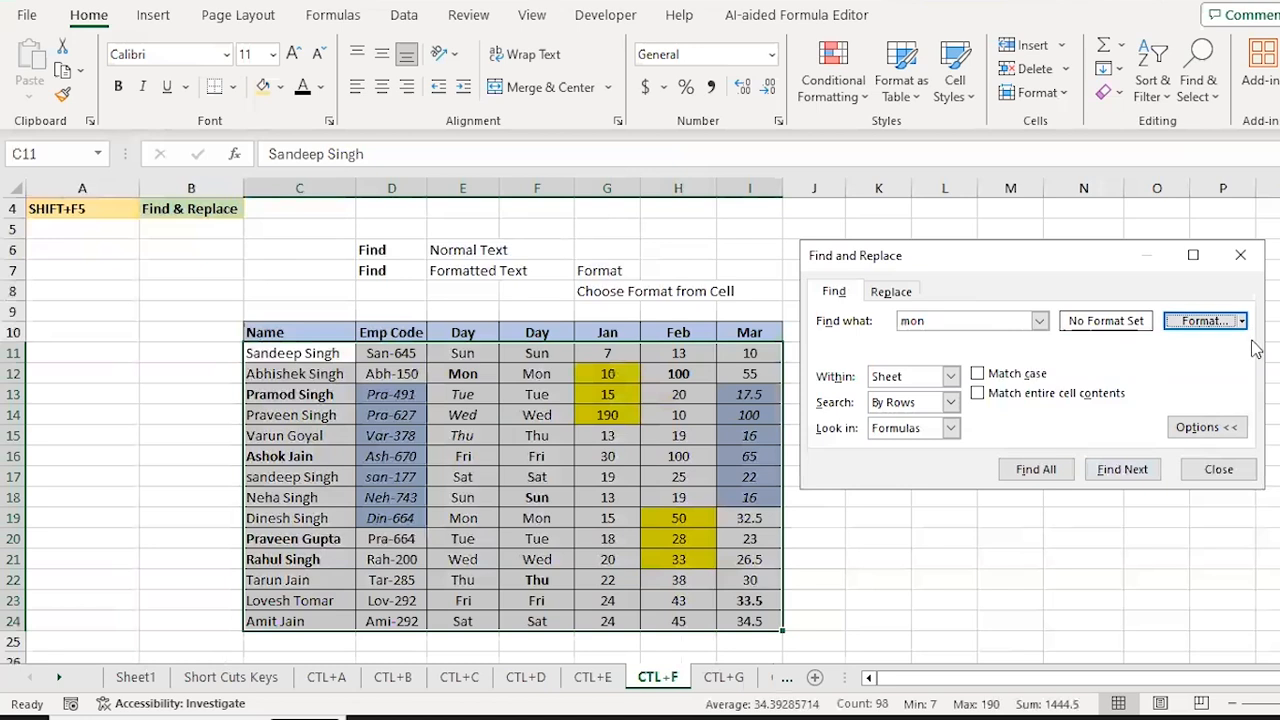
left_click(978, 321)
key("BackSpace")
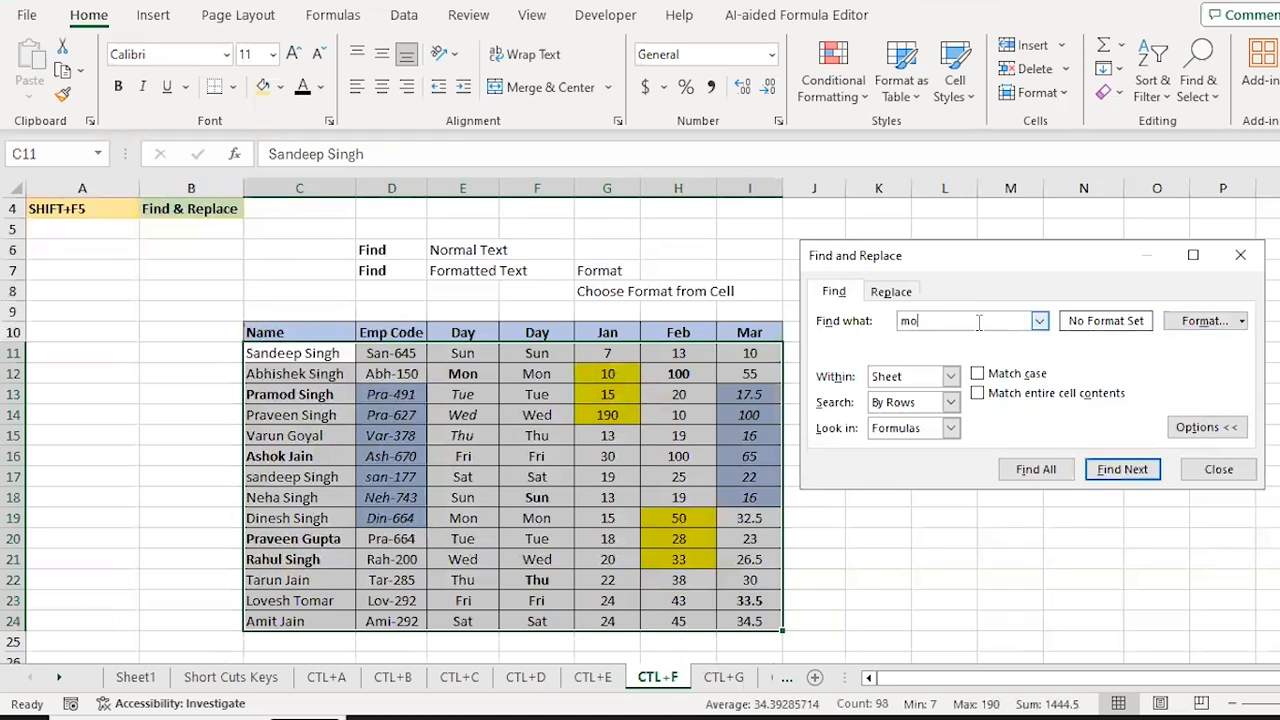
left_click(1243, 328)
left_click(1227, 346)
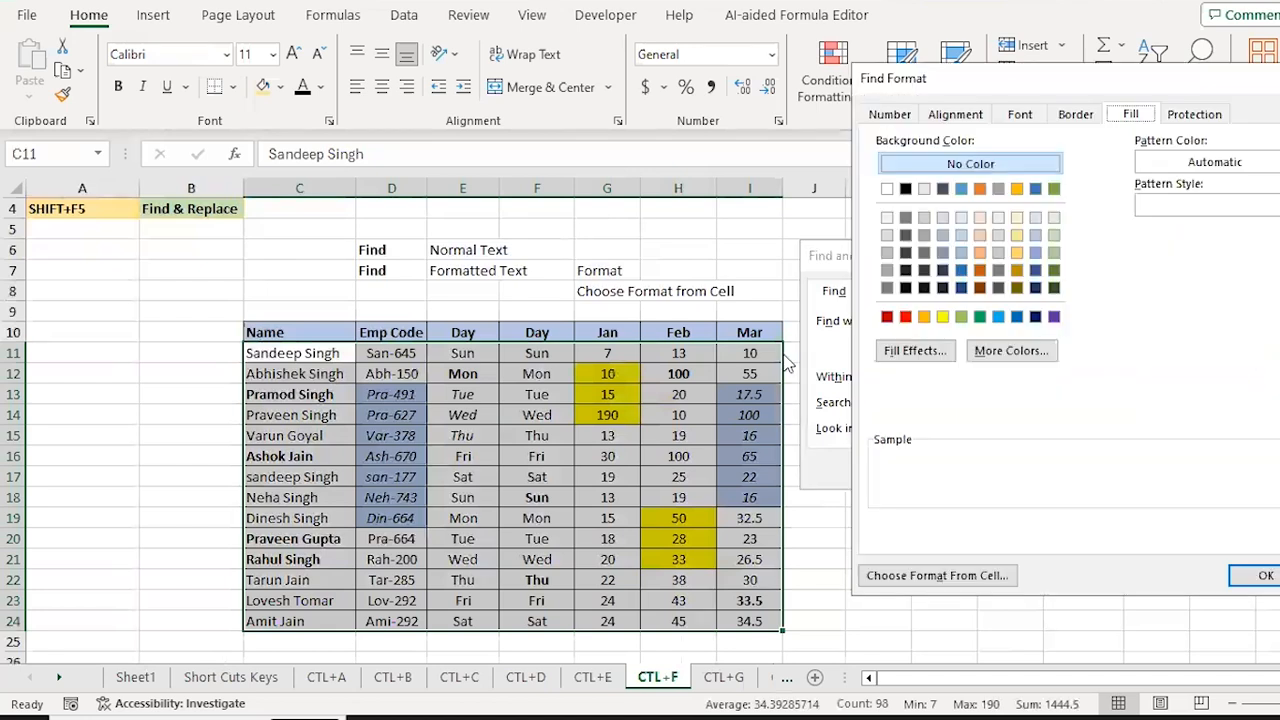
left_click(942, 318)
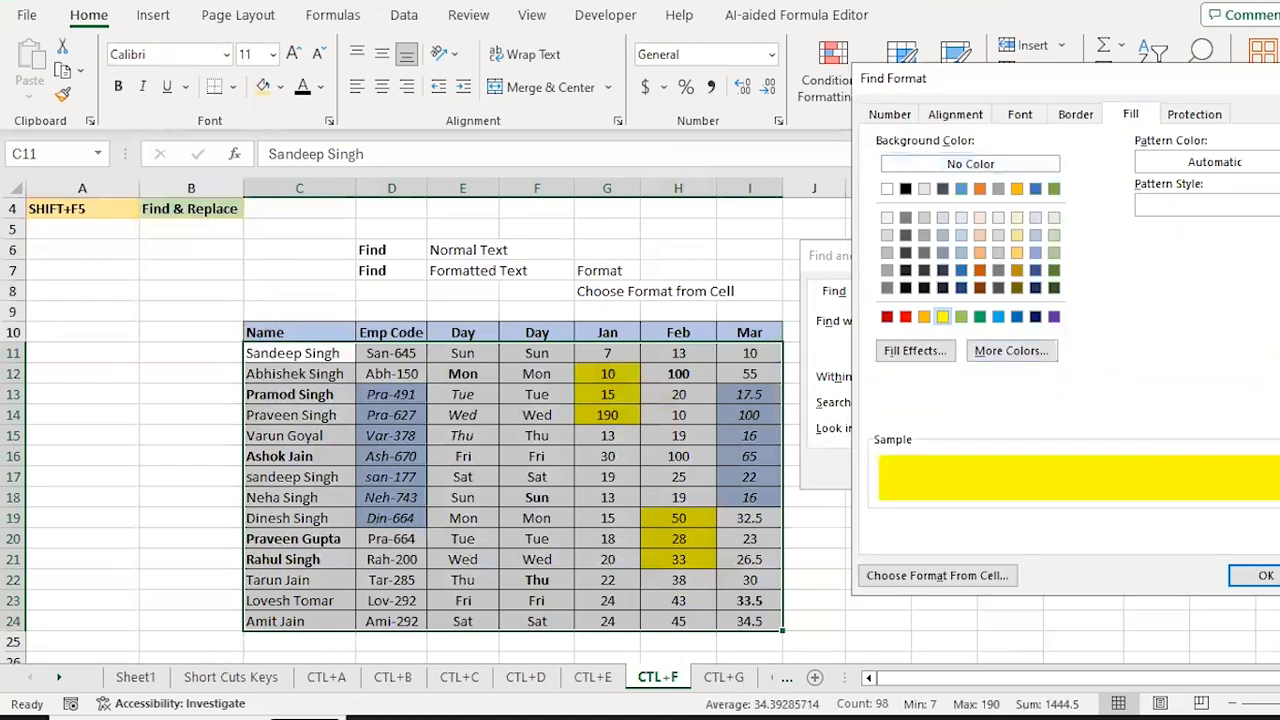
left_click(1265, 575)
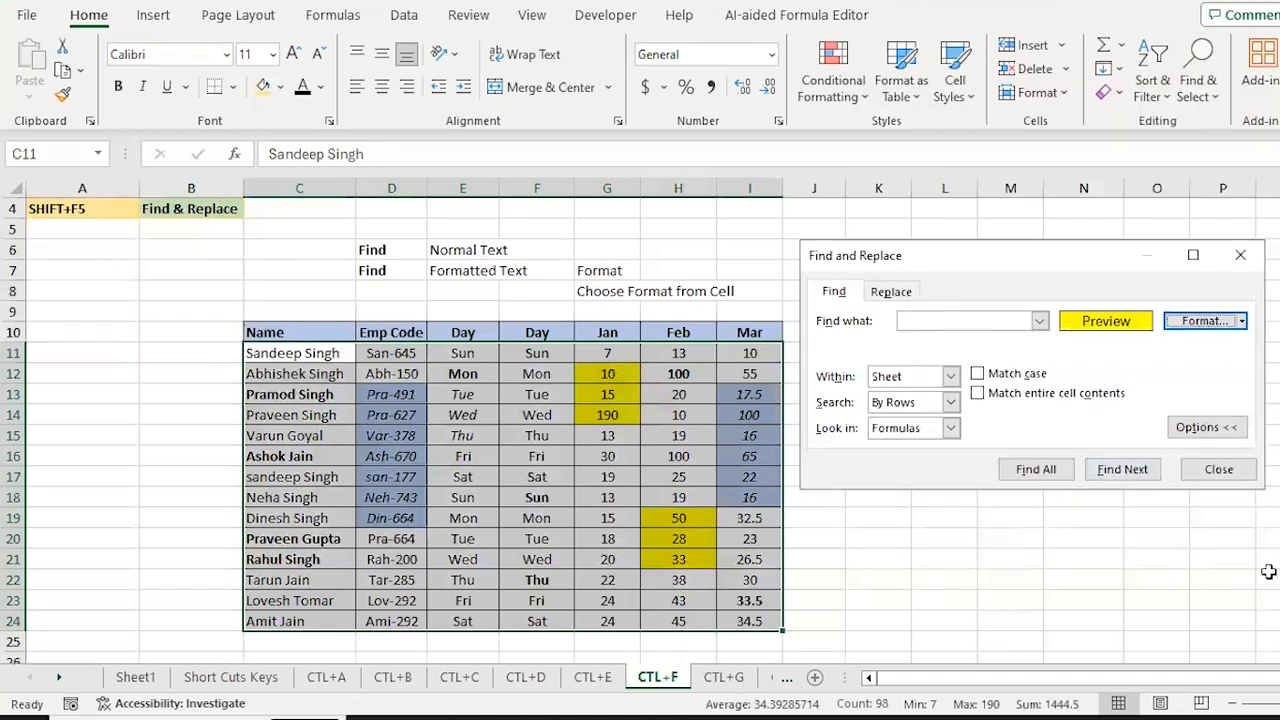
Step: Cycle through the yellow-filled cells with Find Next, then list them all with Find All
left_click(1117, 477)
left_click(1117, 477)
left_click(1117, 477)
left_click(1117, 477)
left_click(1117, 477)
left_click(1117, 477)
left_click(1117, 477)
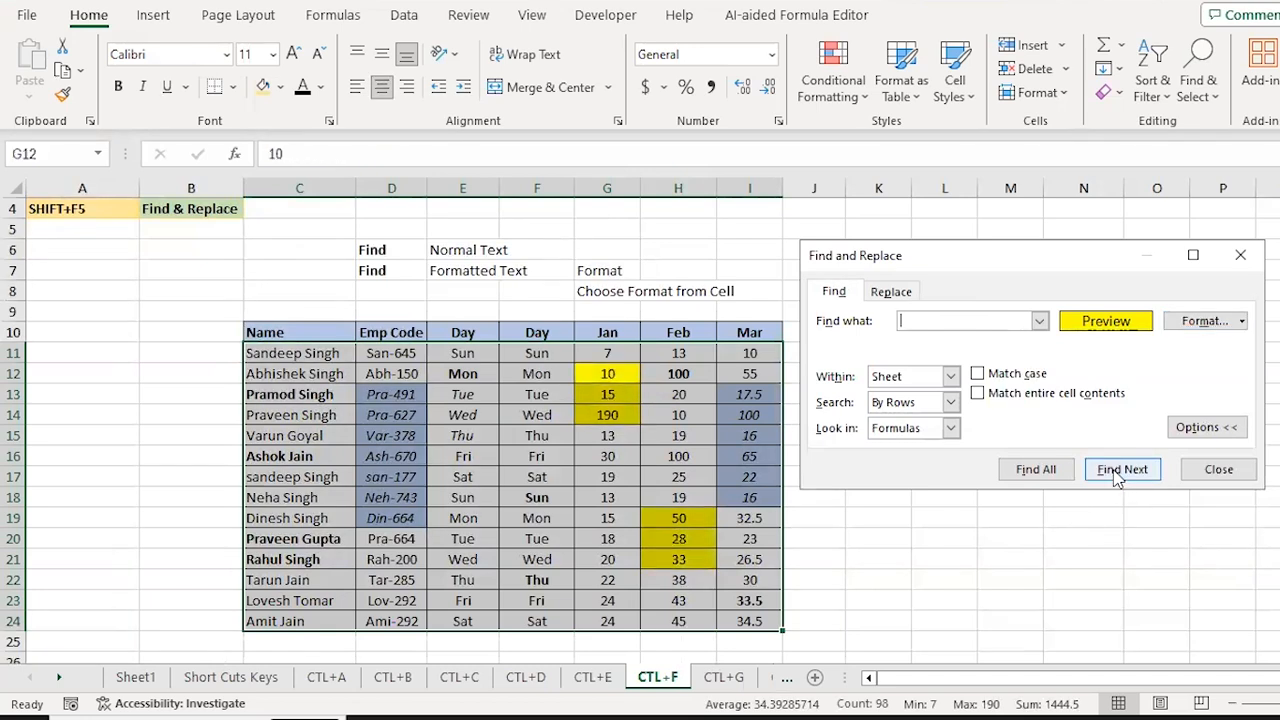
left_click(1117, 477)
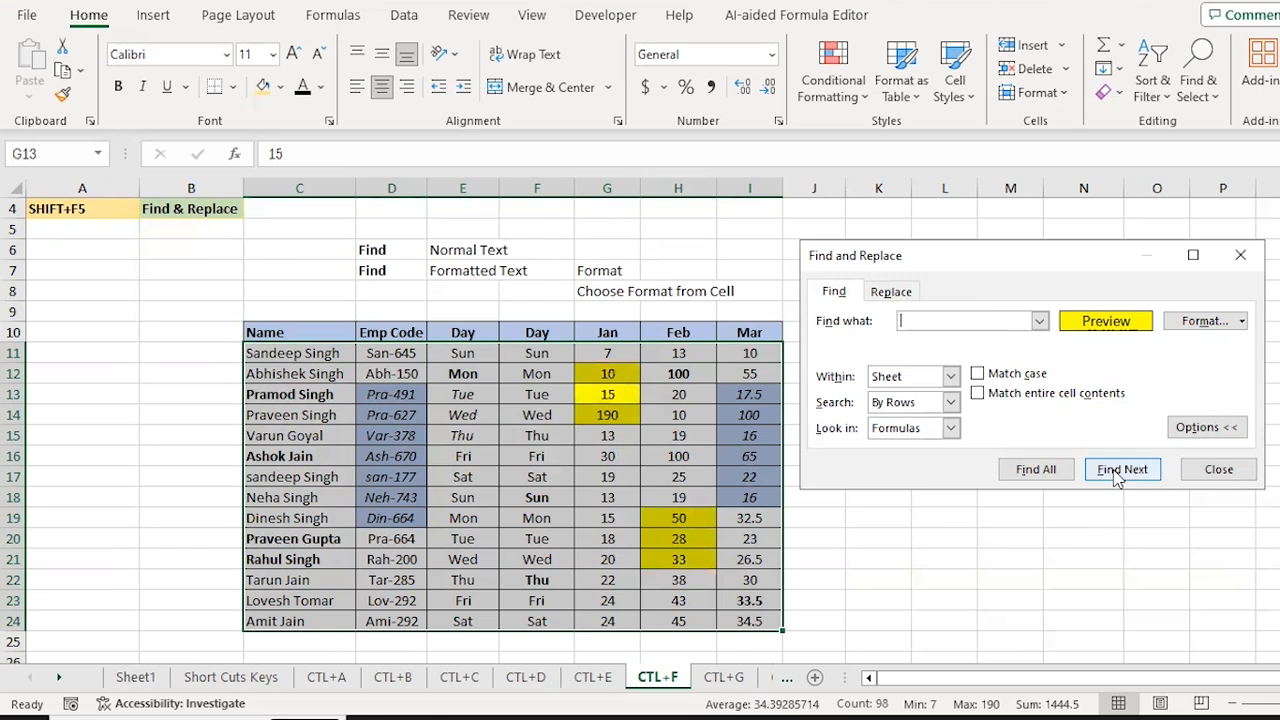
left_click(1035, 470)
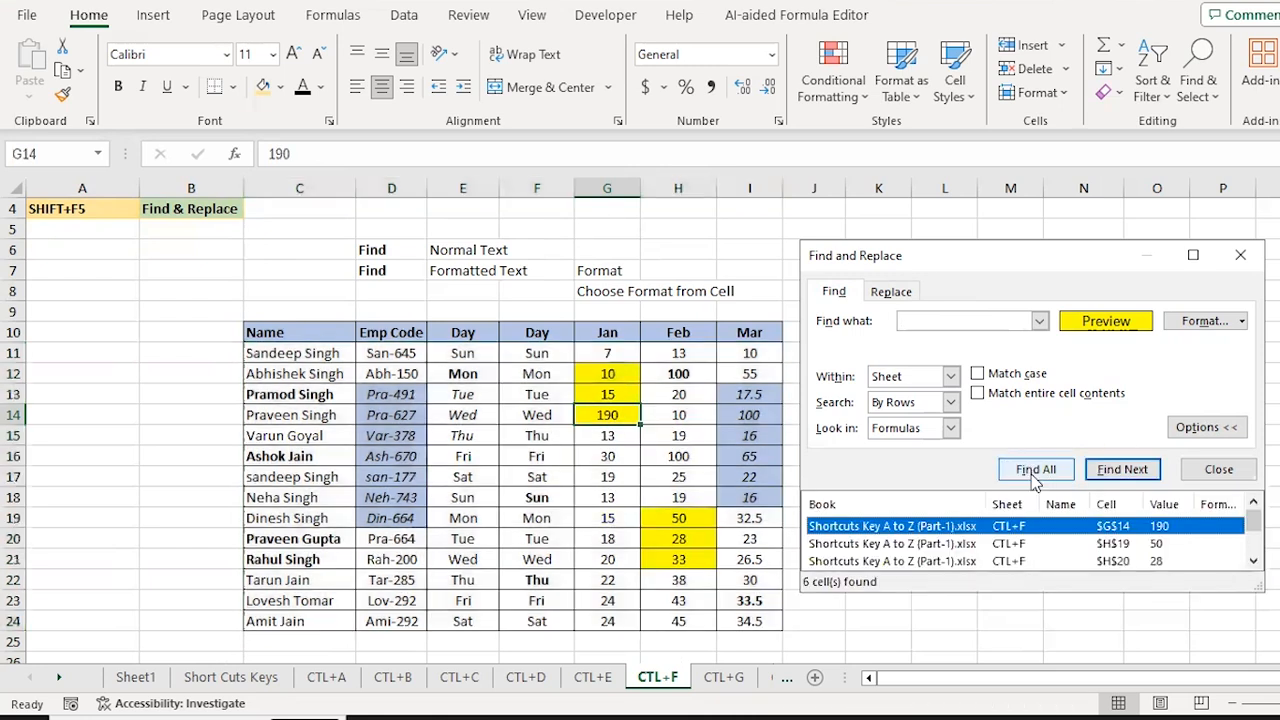
Step: Select all six found yellow cells, G12:G14 and H19:H21
key("ctrl+a")
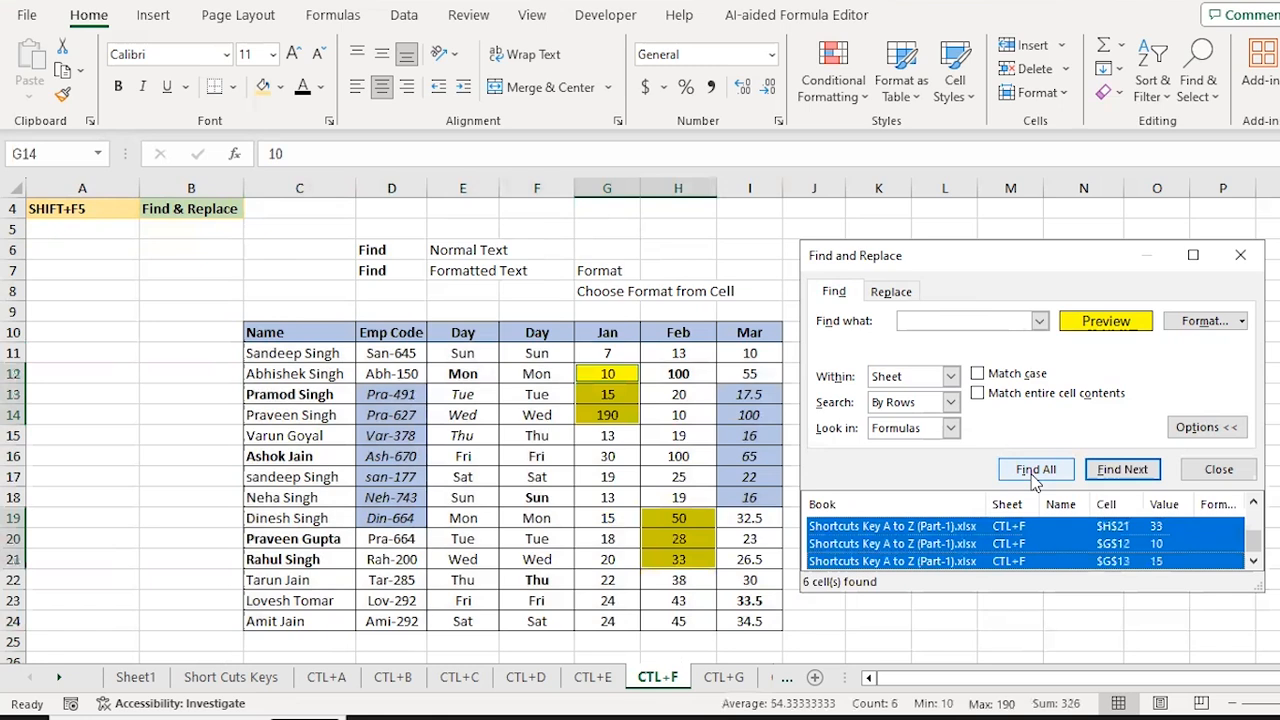
key("Up")
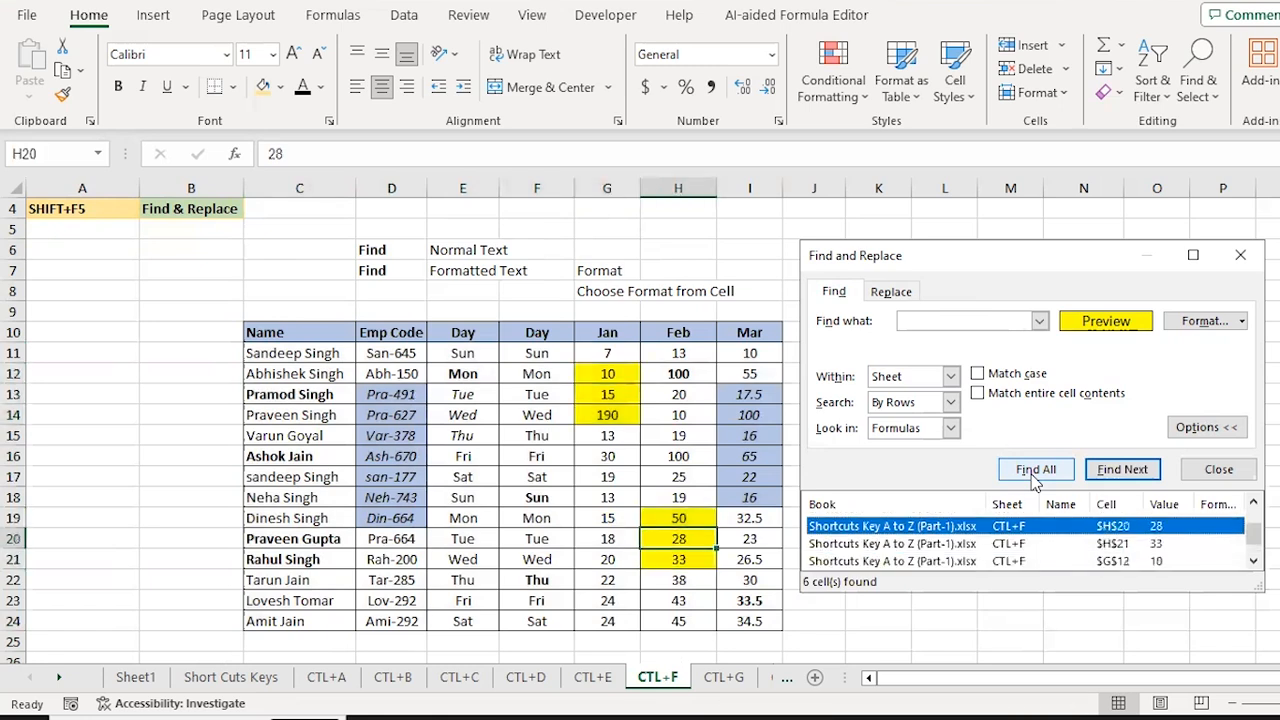
key("shift+Down")
key("shift+Down")
key("shift+Down")
key("Up")
key("Up")
key("Up")
key("Up")
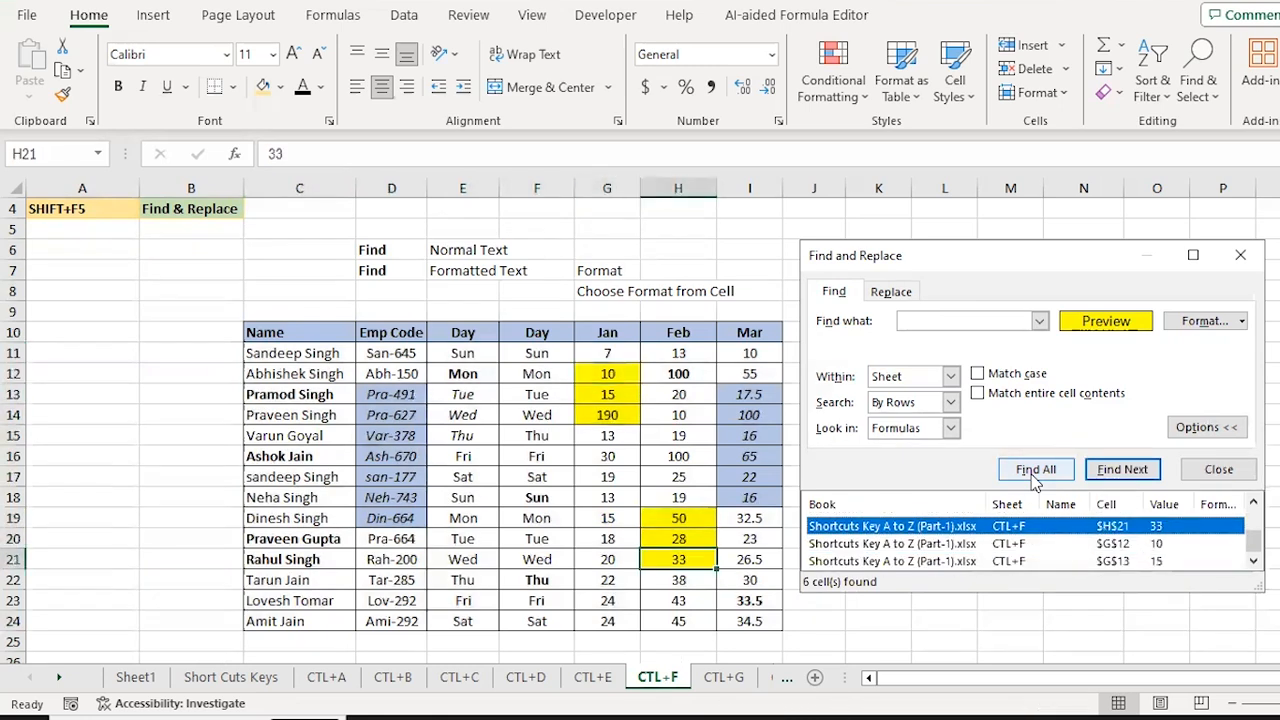
key("ctrl+a")
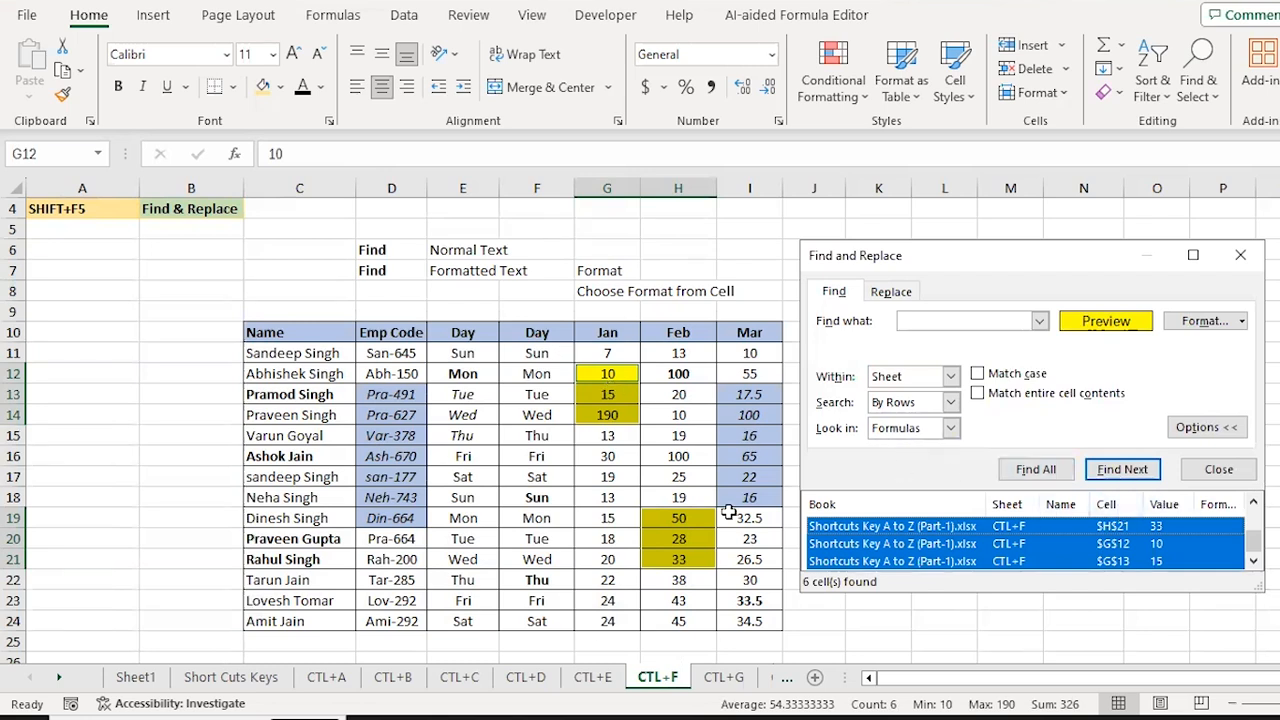
Step: Close the search and select the data table C11:I24
key("Escape")
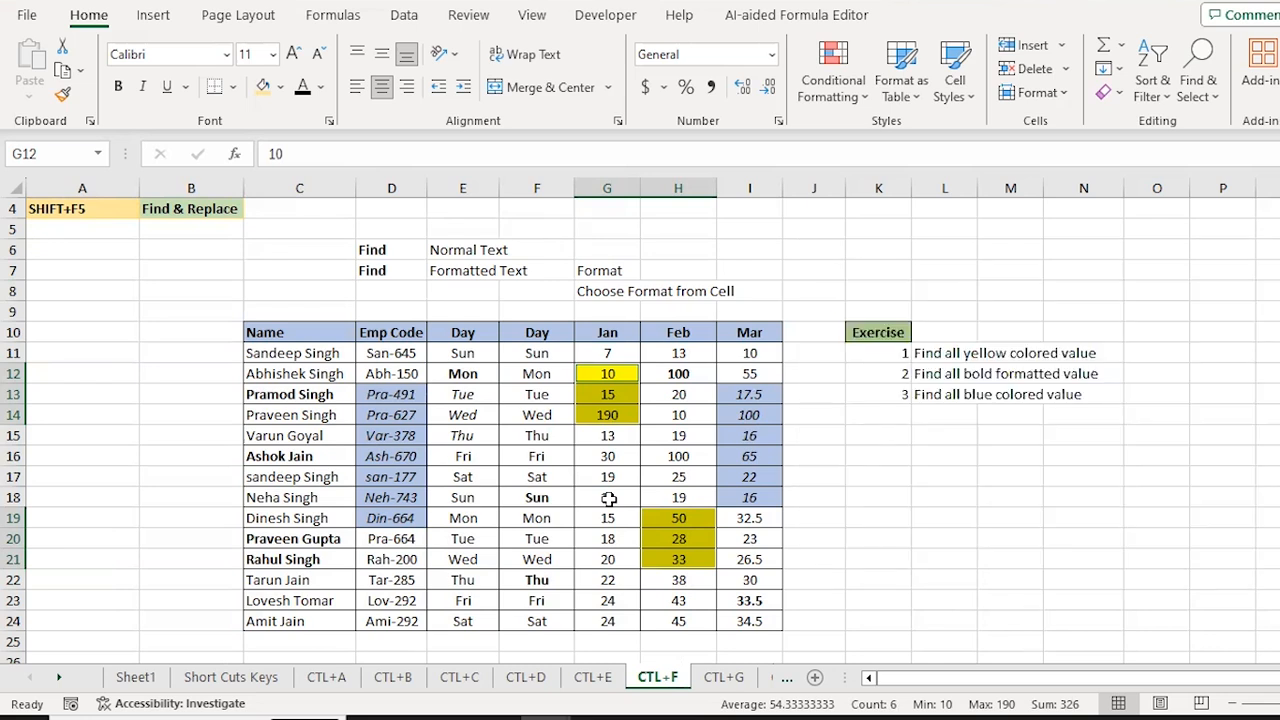
key("Right")
key("Right")
key("Right")
key("Right")
key("Right")
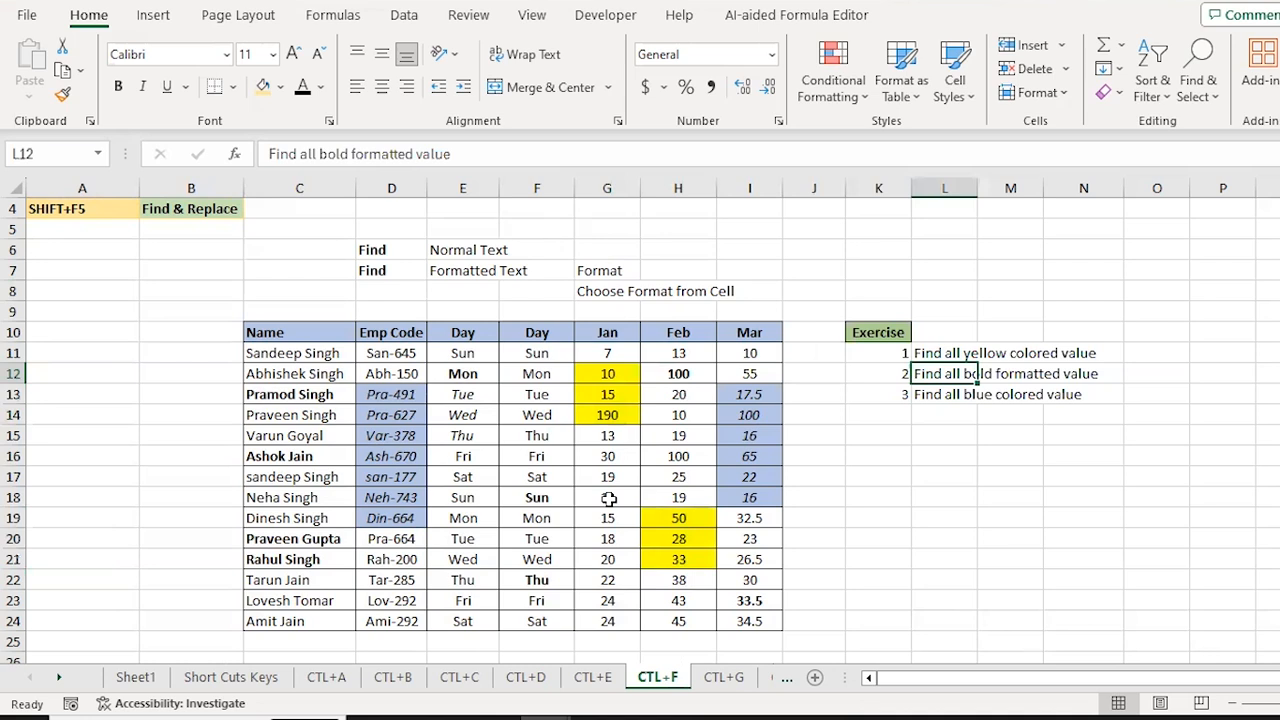
key("Left")
key("Left")
key("Left")
key("Left")
key("Left")
key("Left")
key("Left")
key("Left")
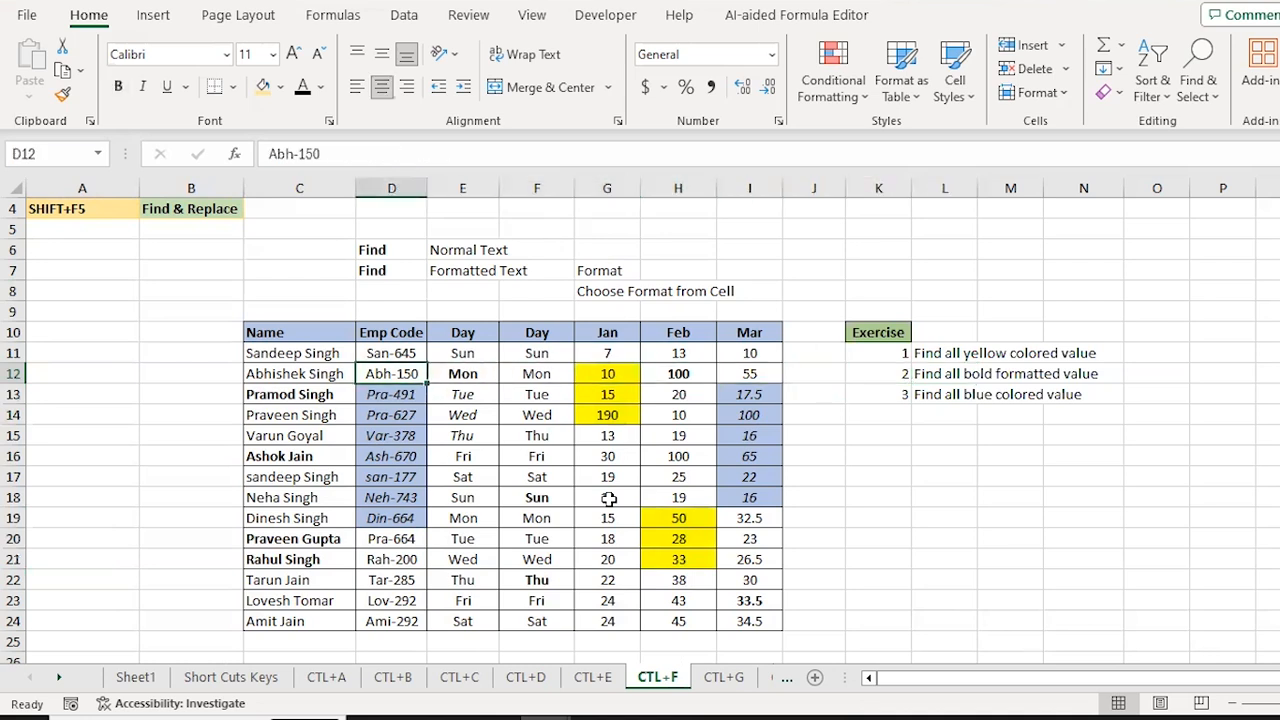
key("Left")
key("Up")
key("ctrl+shift+Down")
key("ctrl+shift+Right")
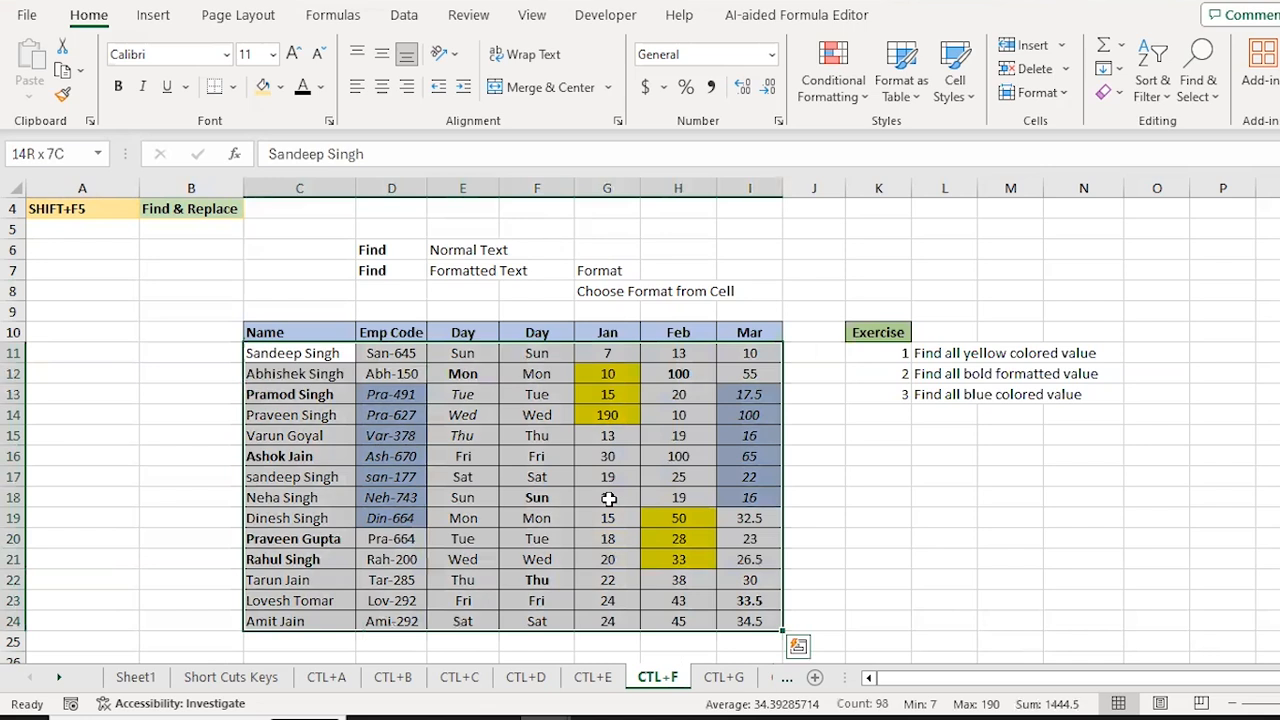
Step: Reopen Find and Replace and clear the yellow fill find format
key("ctrl+f")
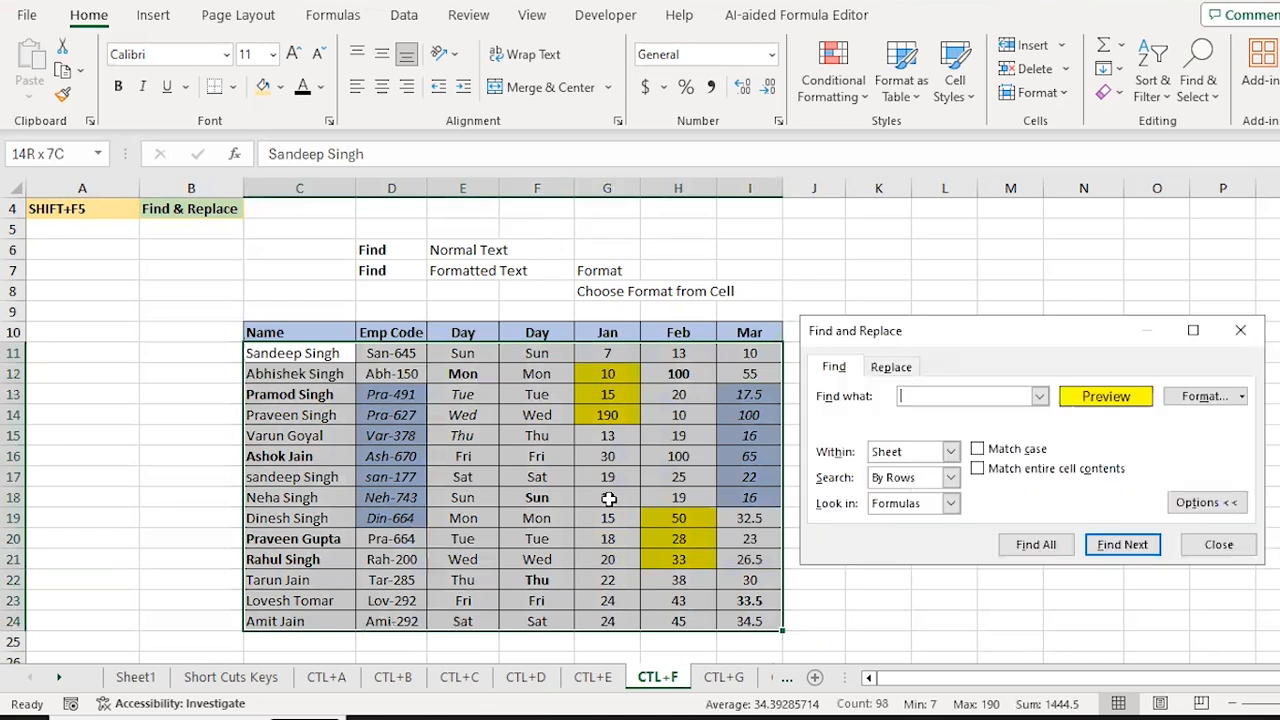
left_click(1242, 398)
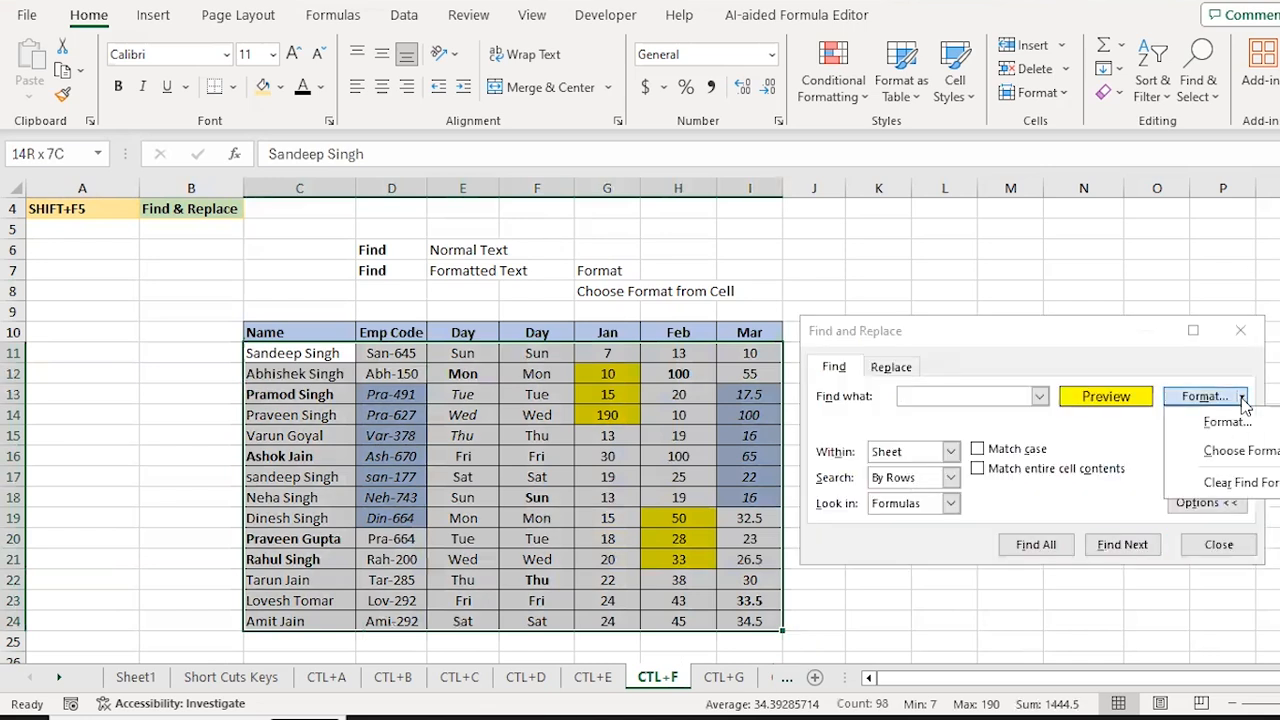
left_click(1255, 486)
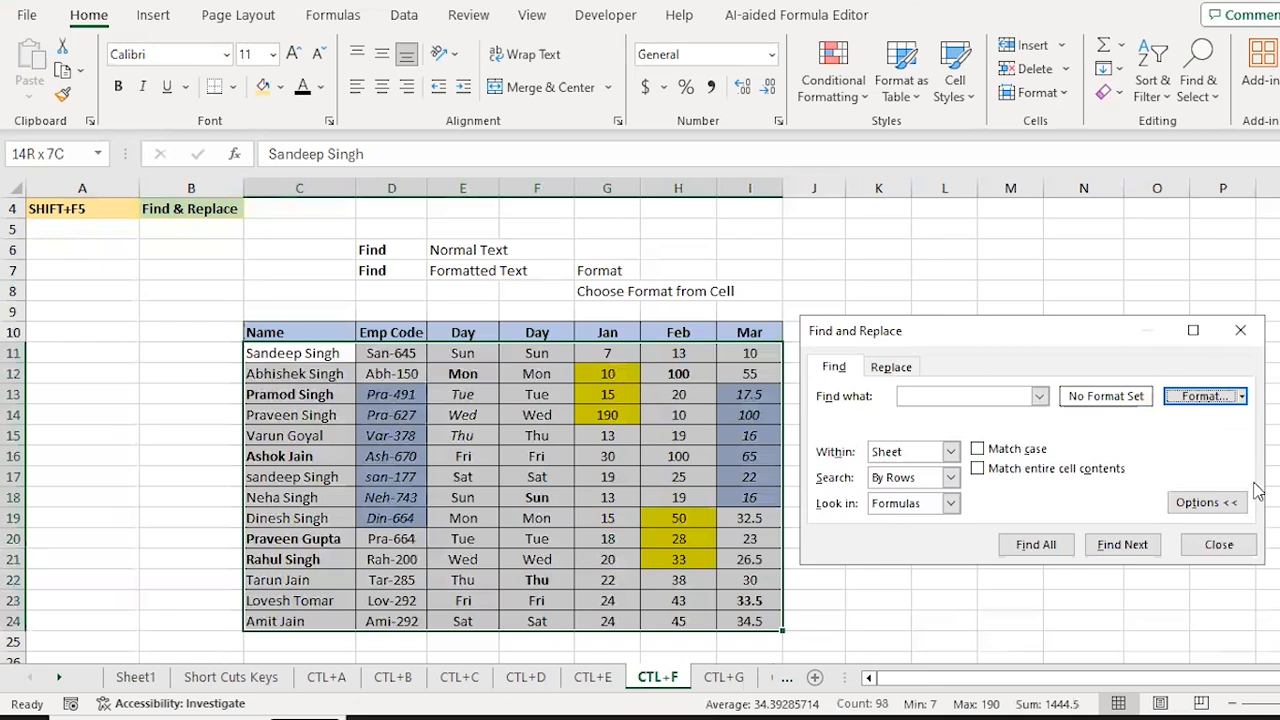
Step: Set the Find format criterion to Bold font style
left_click(1244, 397)
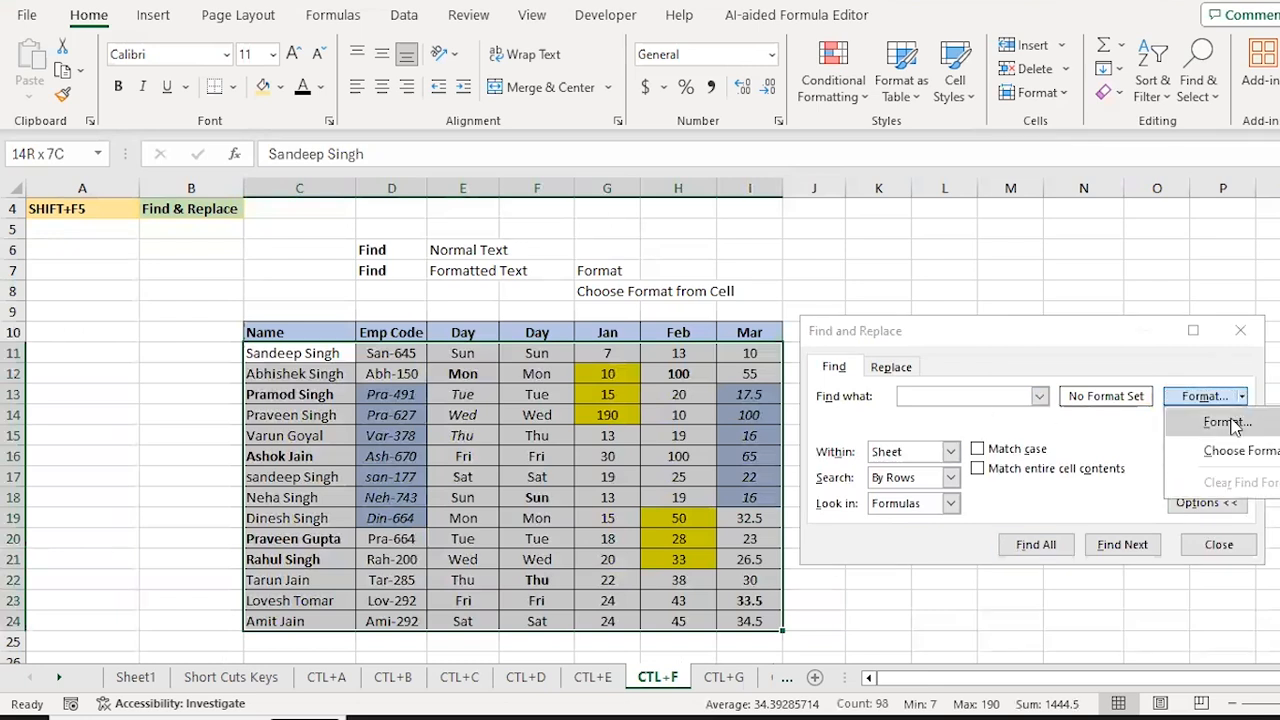
left_click(1226, 423)
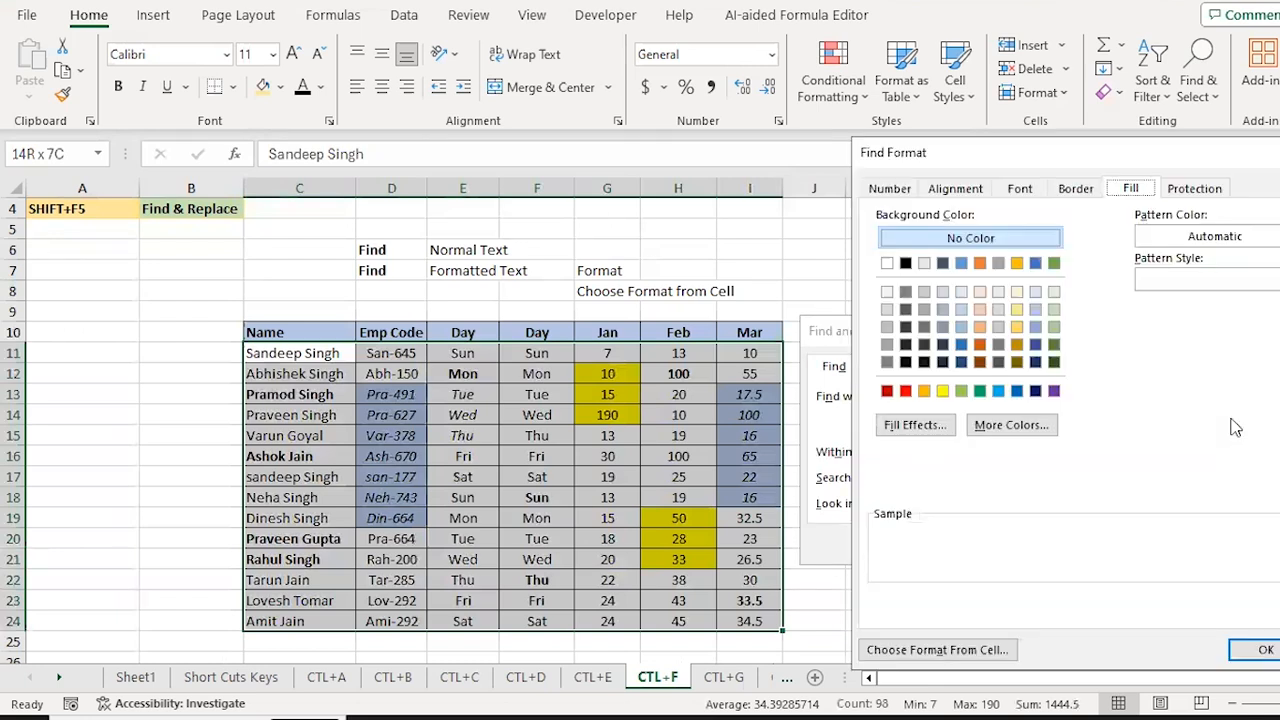
left_click(1019, 195)
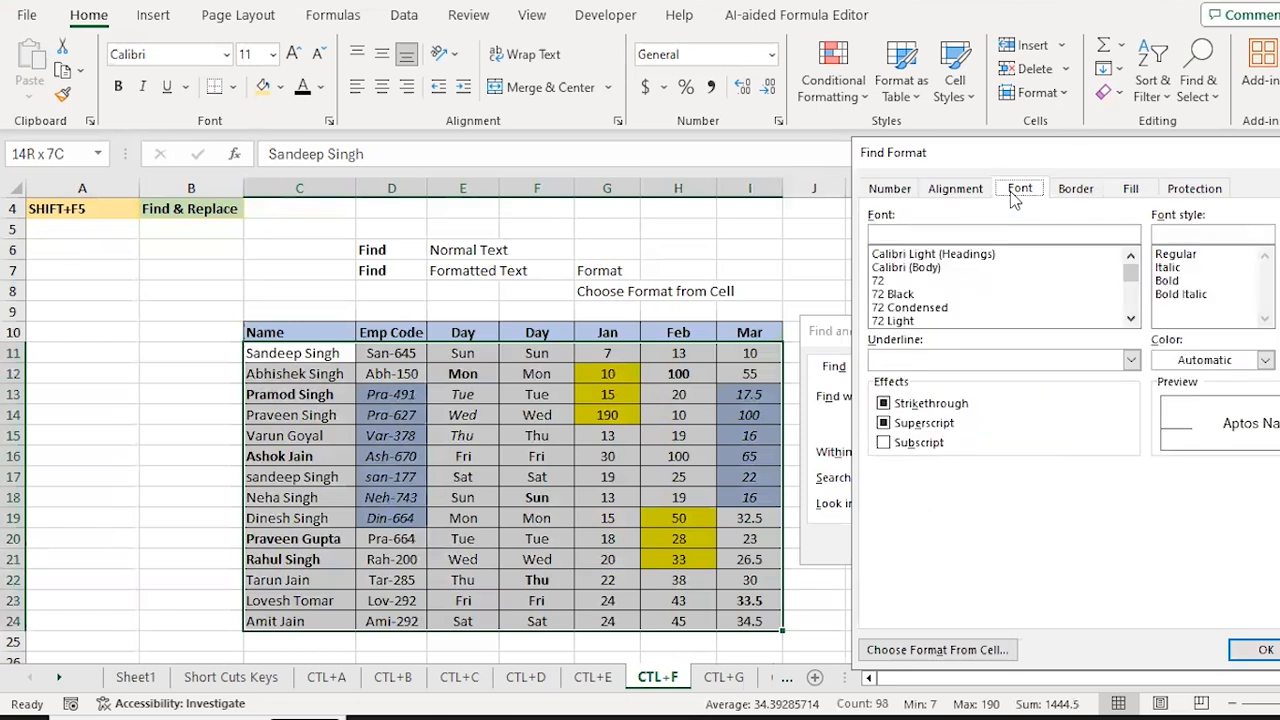
left_click(1172, 281)
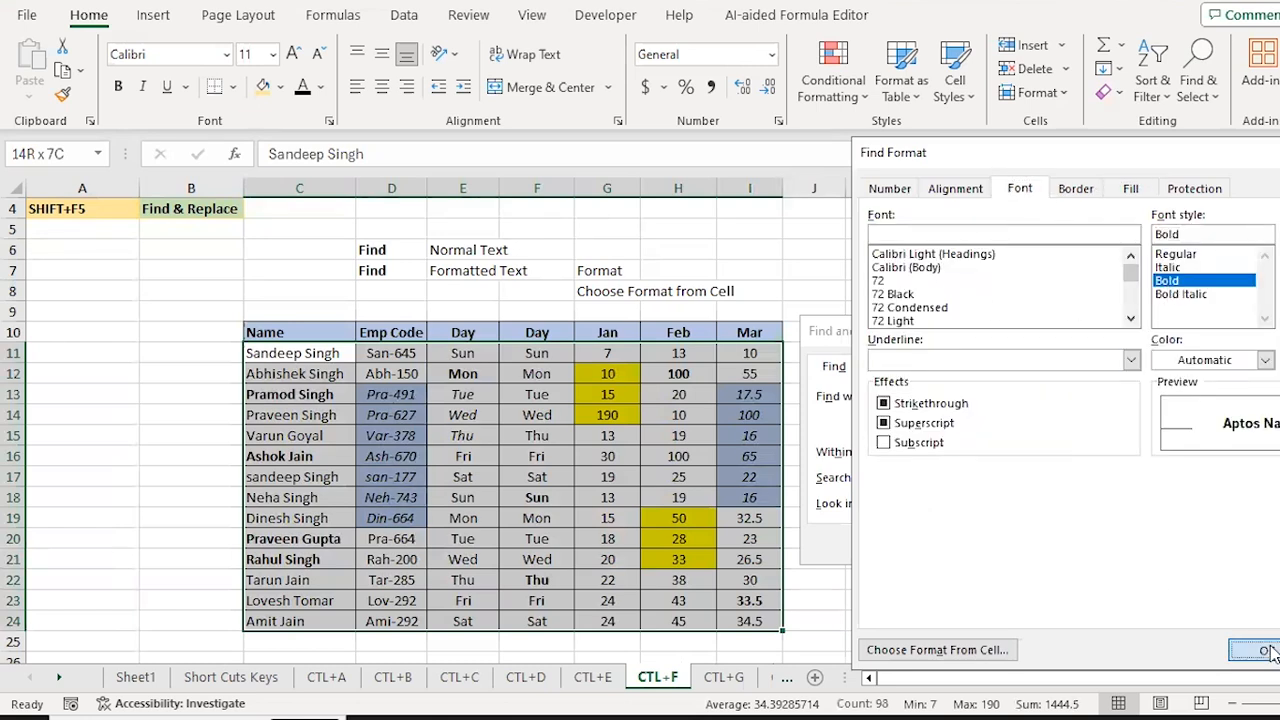
left_click(1264, 651)
Step: List the nine bold cells, including Mon, 100 and 33.5, and select them all
left_click(1038, 548)
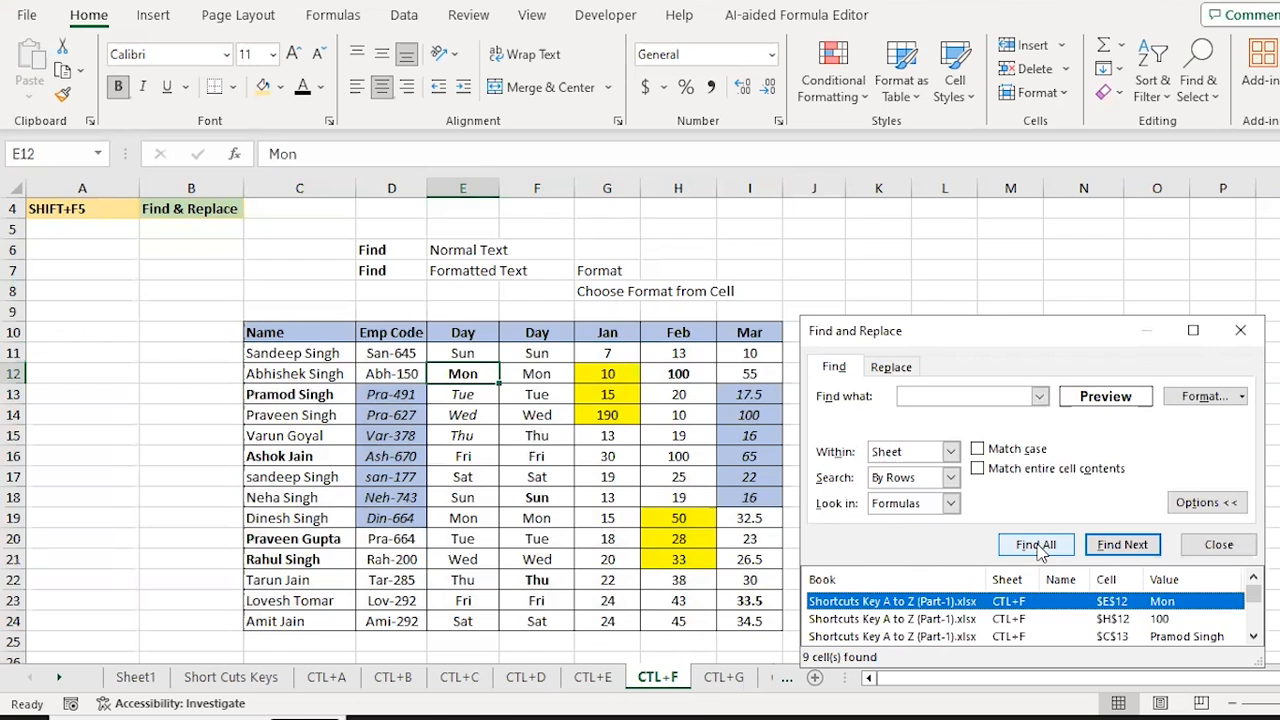
key("shift+Down")
key("shift+Down")
key("shift+Down")
key("shift+Down")
key("shift+Down")
key("shift+Down")
key("shift+Down")
key("shift+Down")
key("shift+Down")
key("shift+Down")
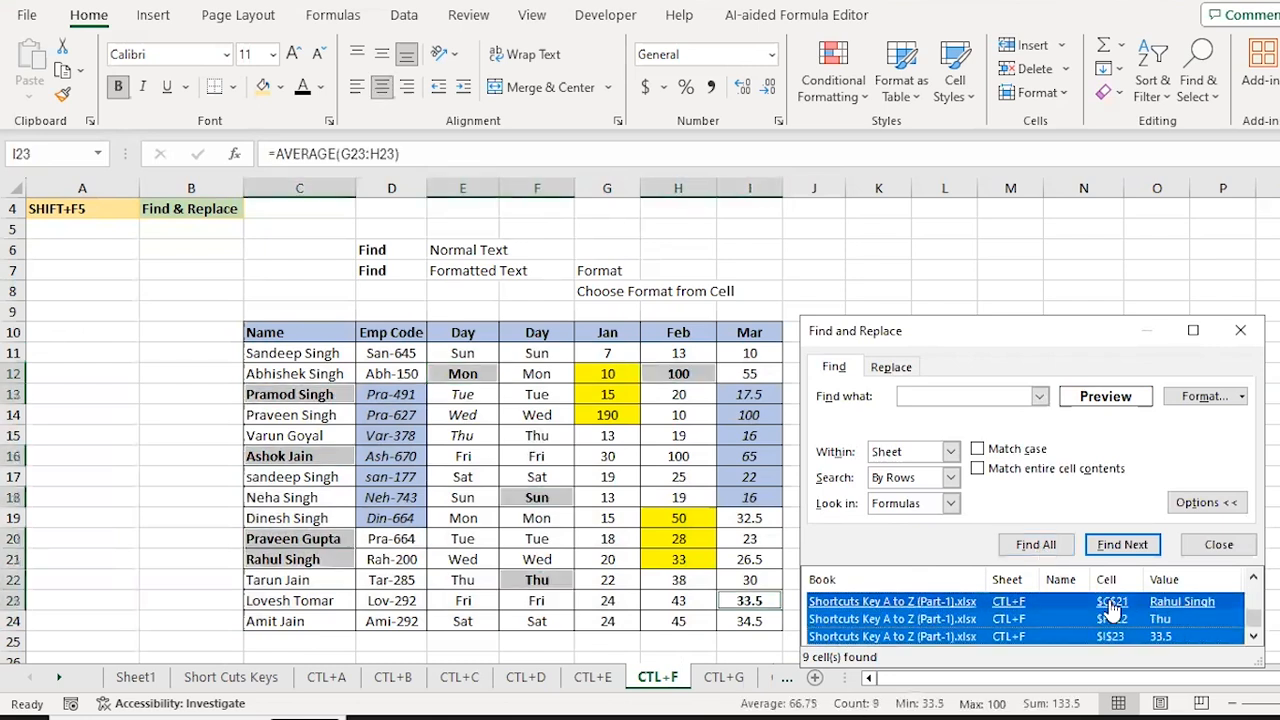
scroll(1160, 383, "up", 3)
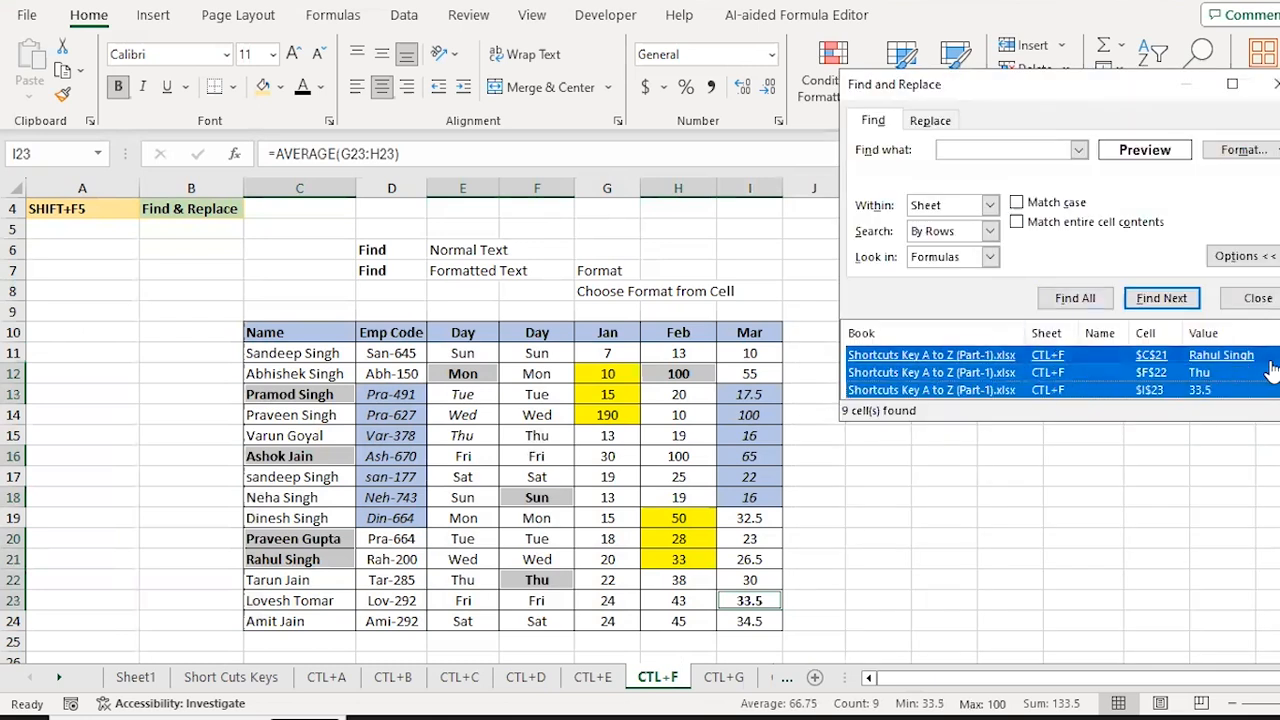
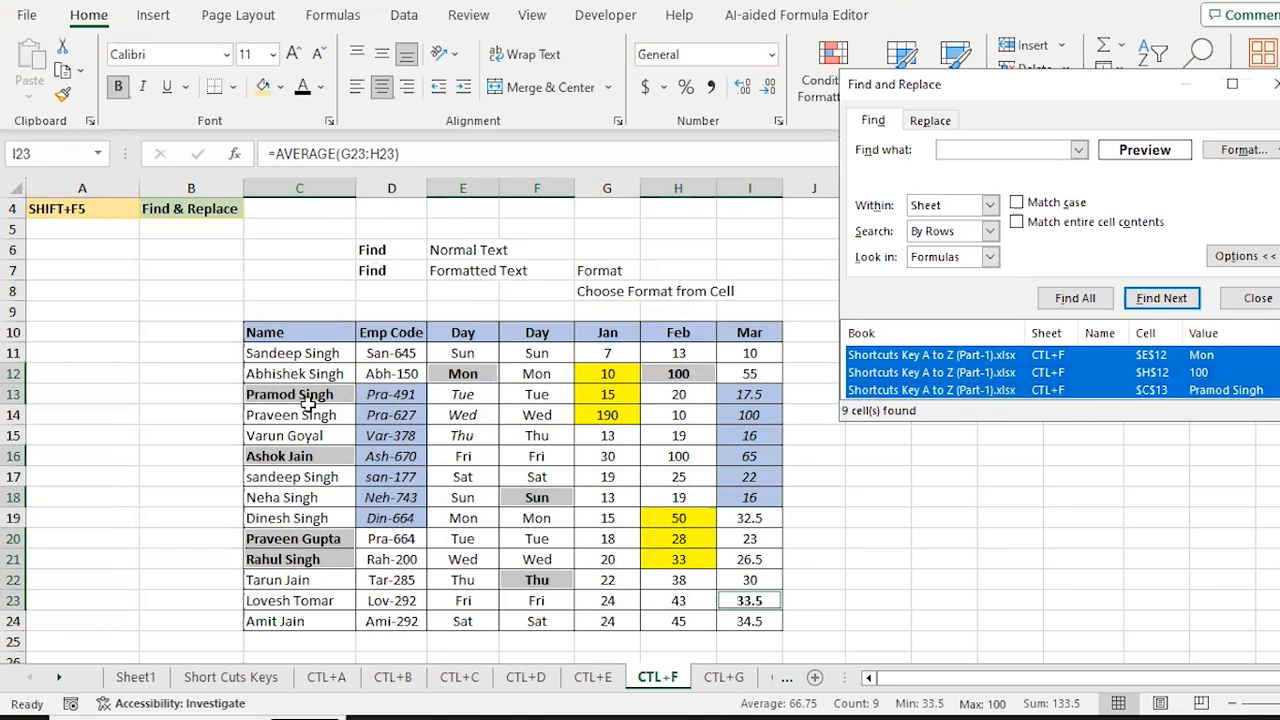
Step: Select all the found bold cells, close the dialog, and toggle their bold off and back on
left_click(918, 356)
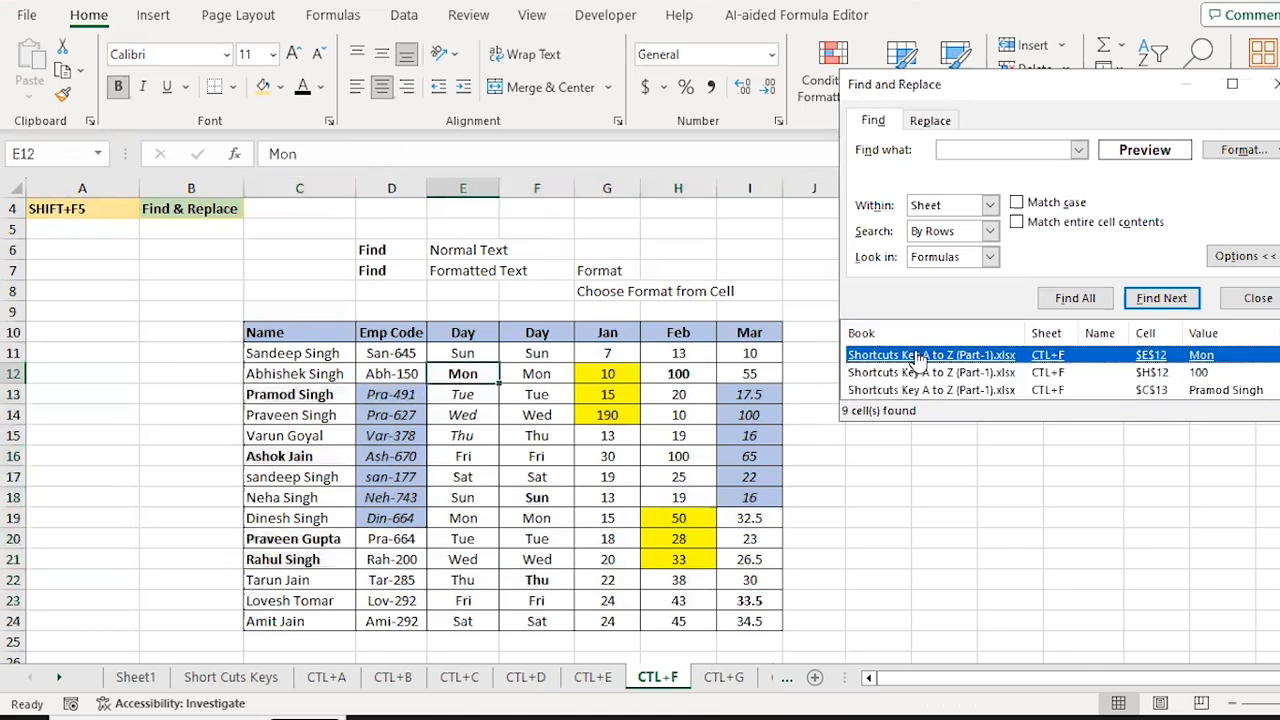
key("ctrl+a")
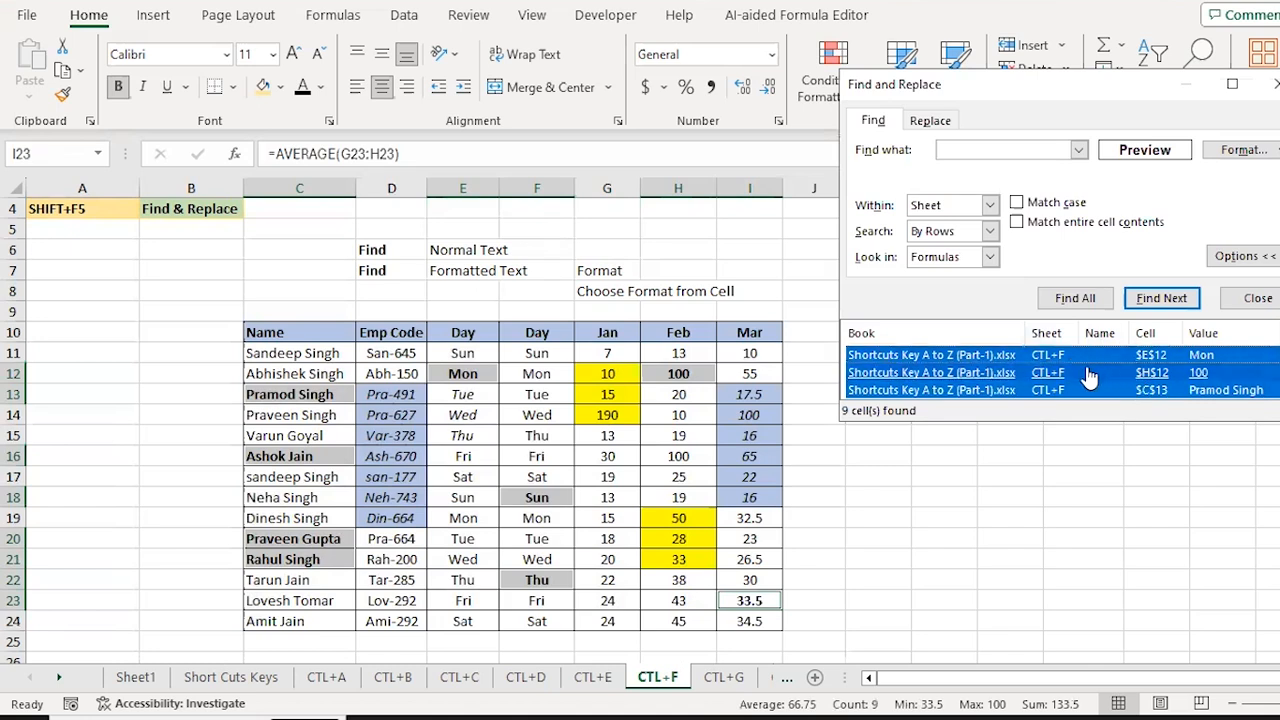
left_click(1258, 298)
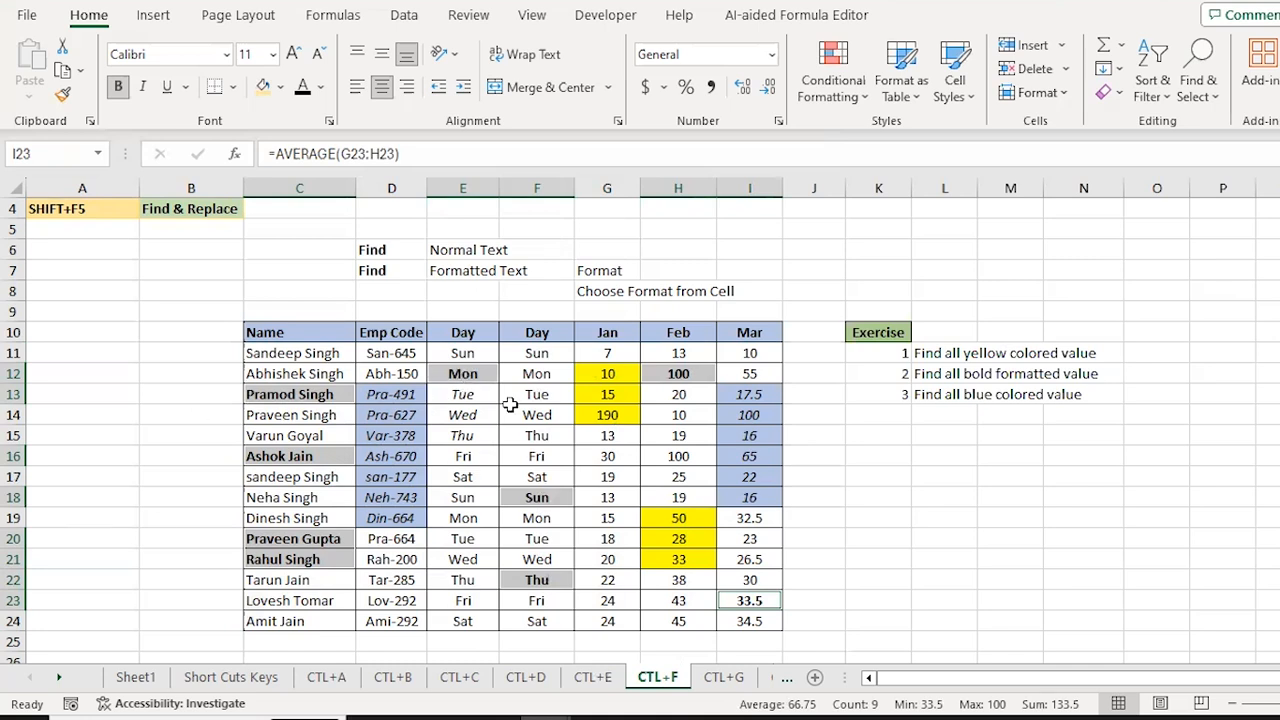
key("ctrl+b")
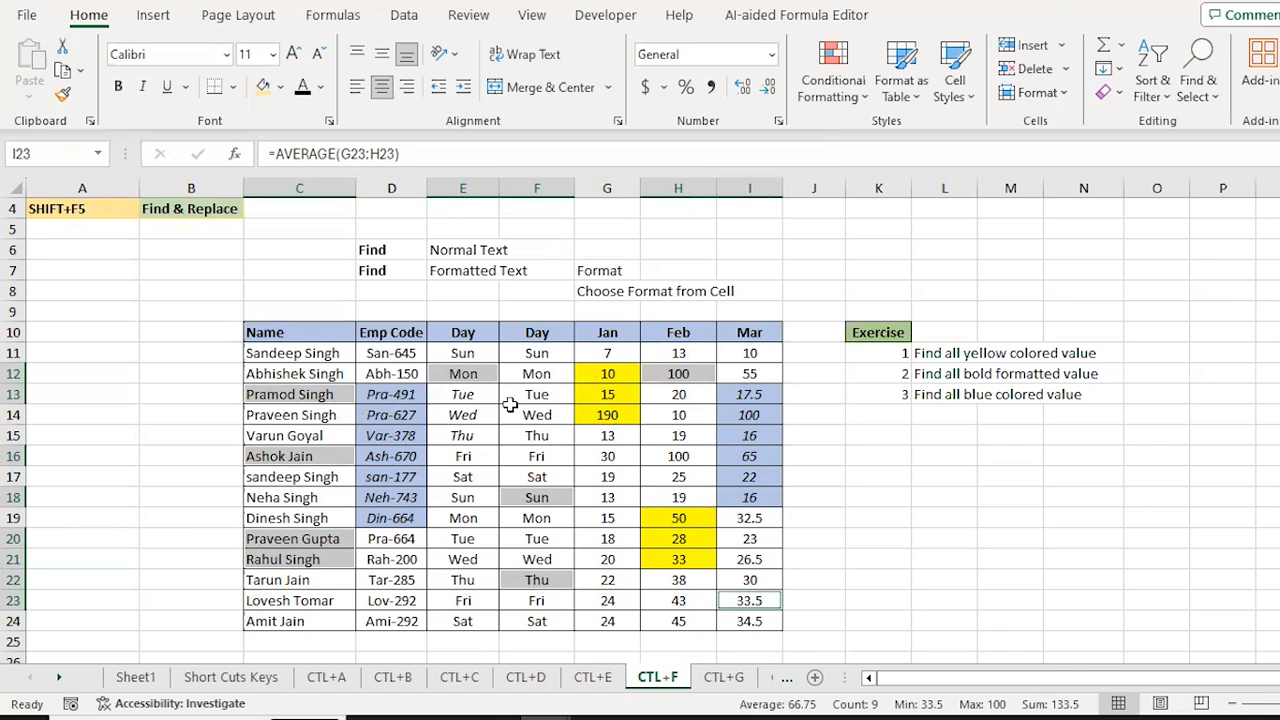
key("ctrl+b")
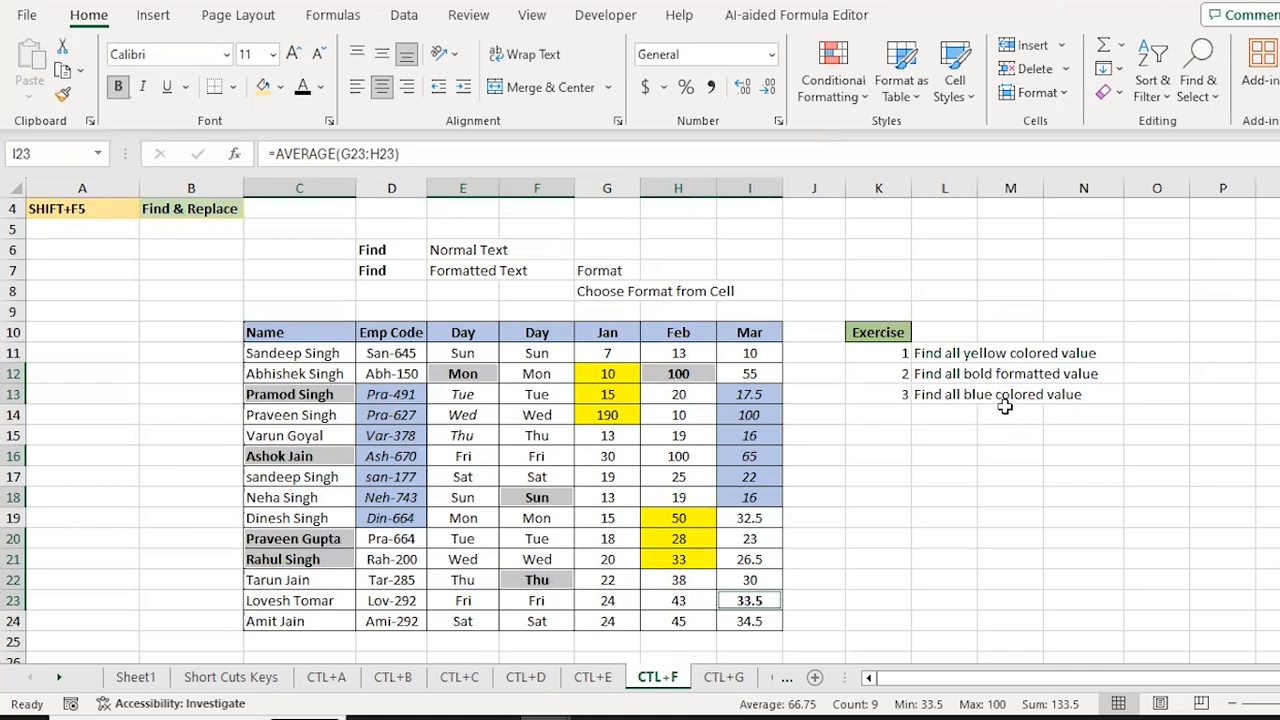
Step: Select the upper employee table C11:I24 and reopen Find and Replace
left_click(680, 398)
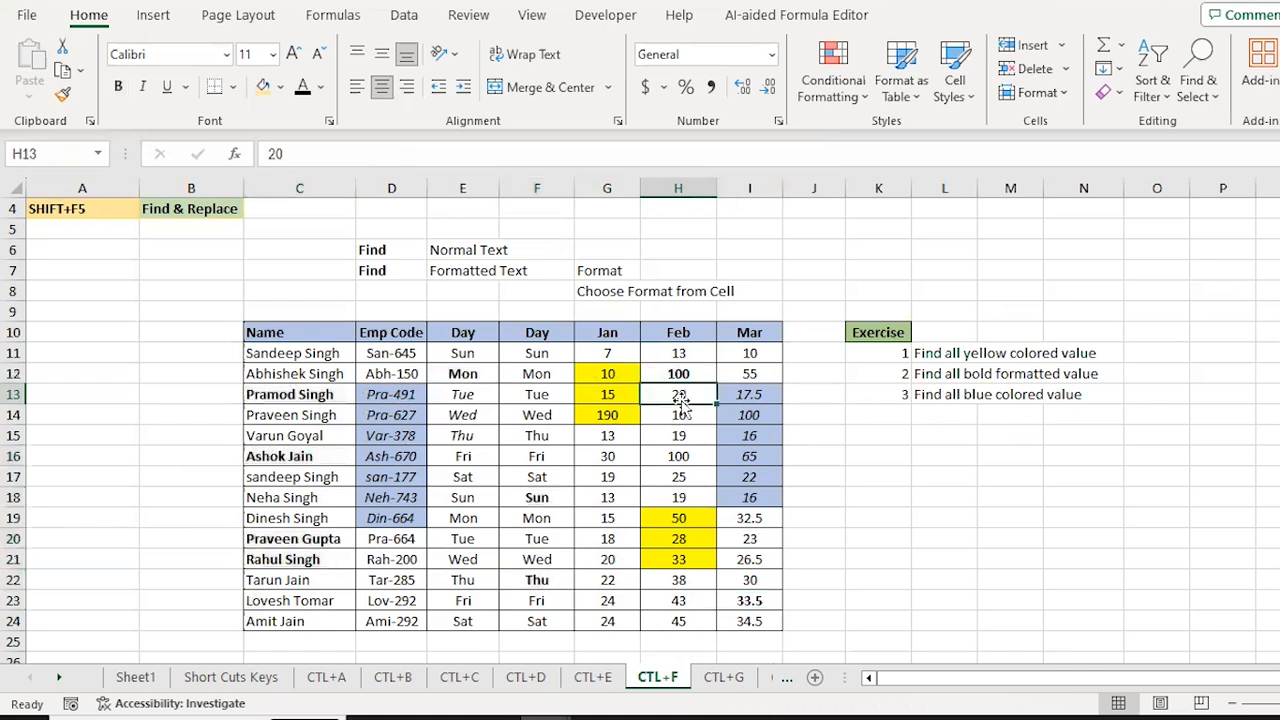
key("Left")
key("Left")
key("Left")
key("Left")
key("ctrl+shift+Down")
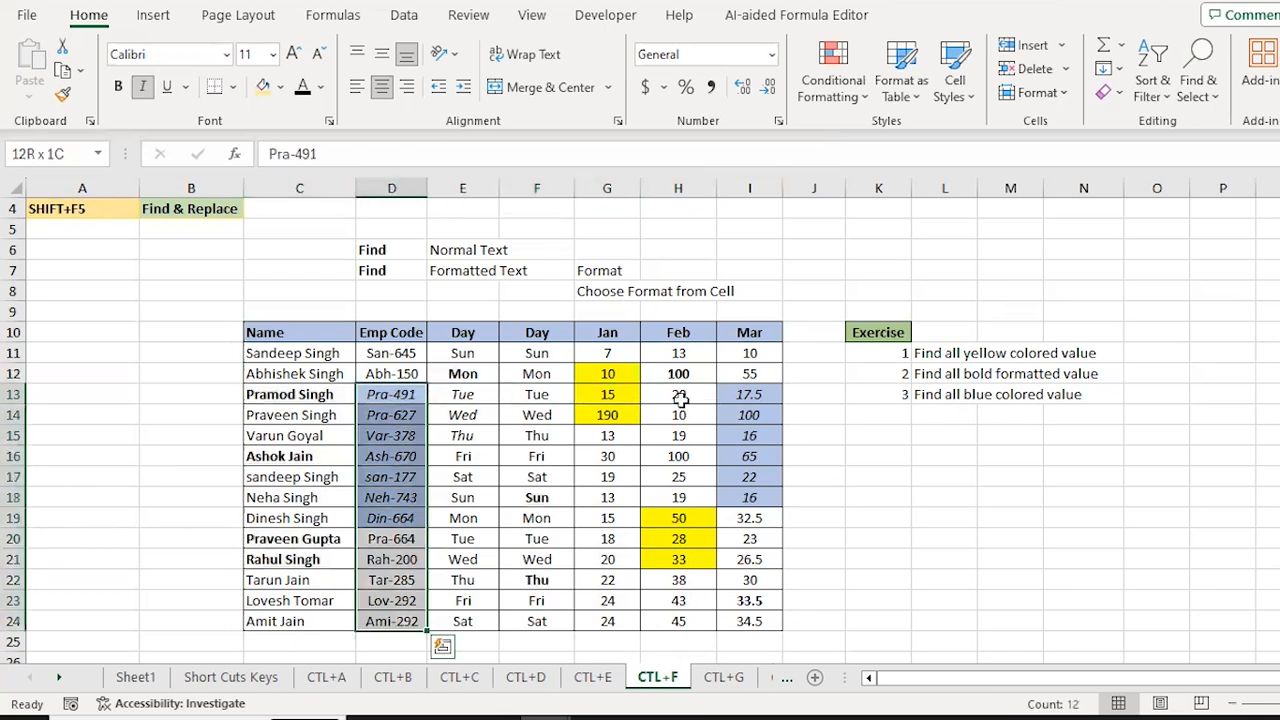
key("Right")
key("Right")
key("Right")
key("Right")
key("Right")
key("Left")
key("Left")
key("Left")
key("Left")
key("Left")
key("Left")
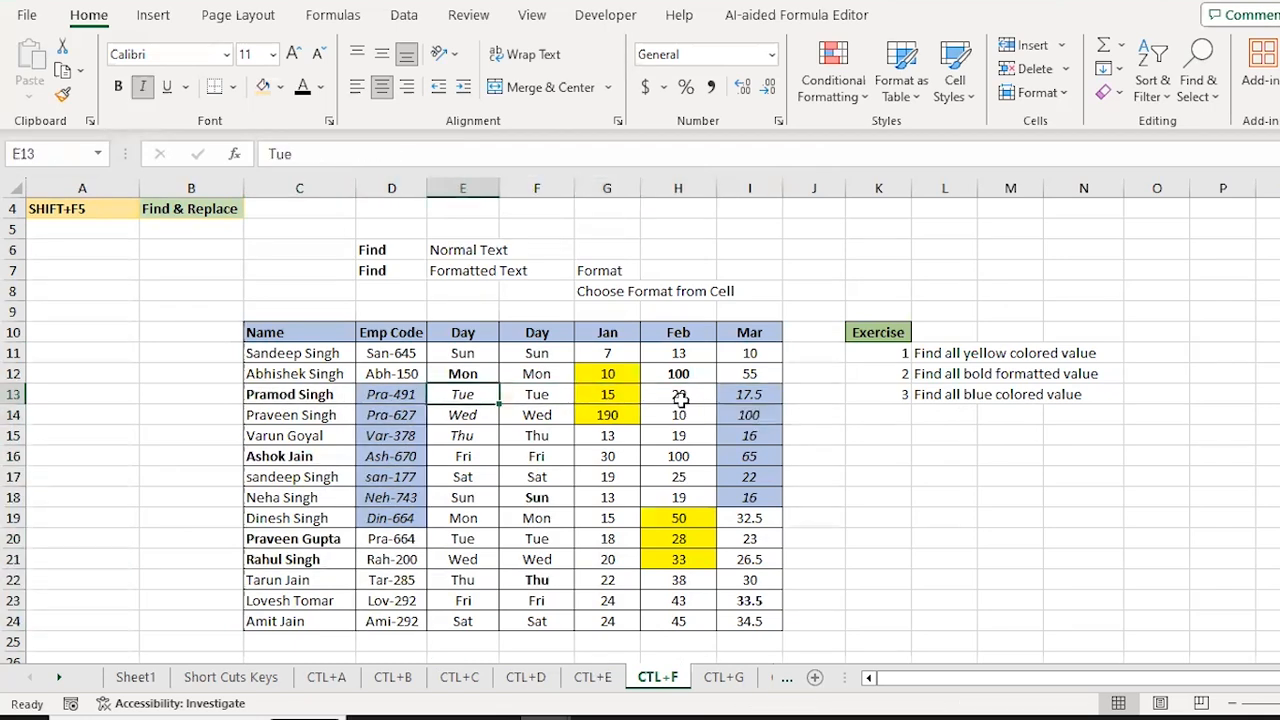
key("Up")
key("Up")
key("ctrl+shift+Down")
key("ctrl+shift+Right")
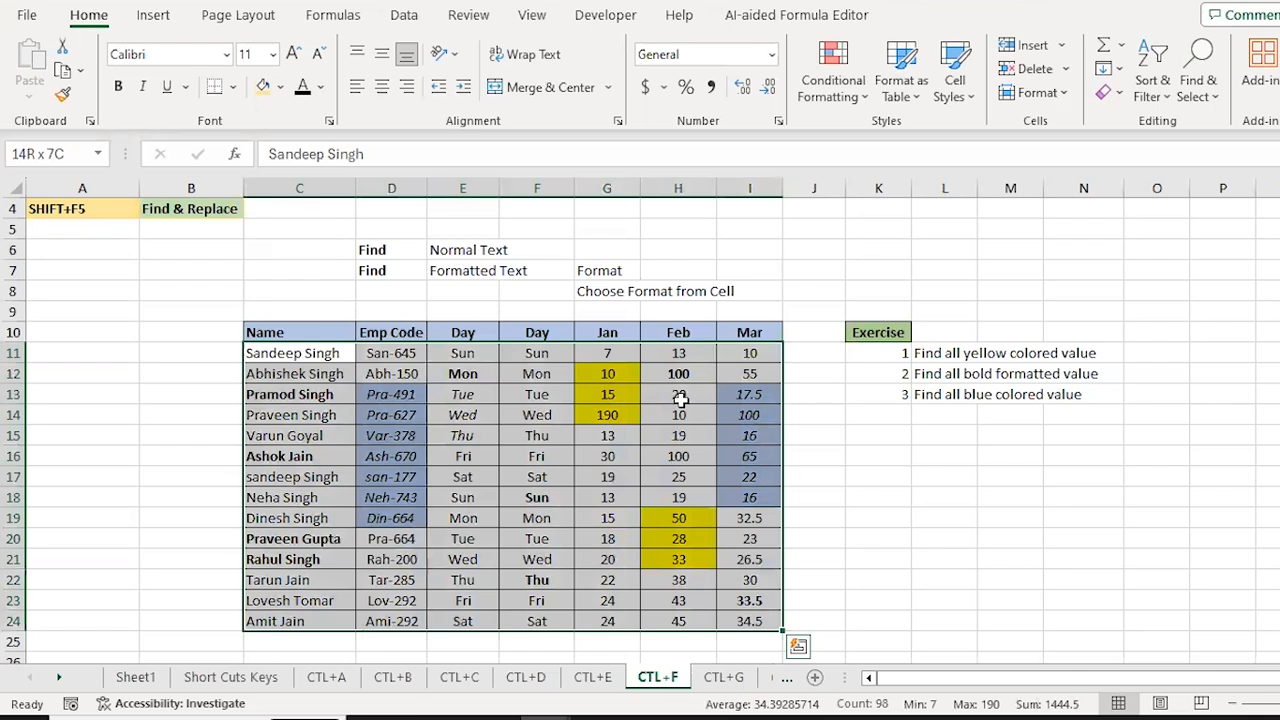
key("ctrl+f")
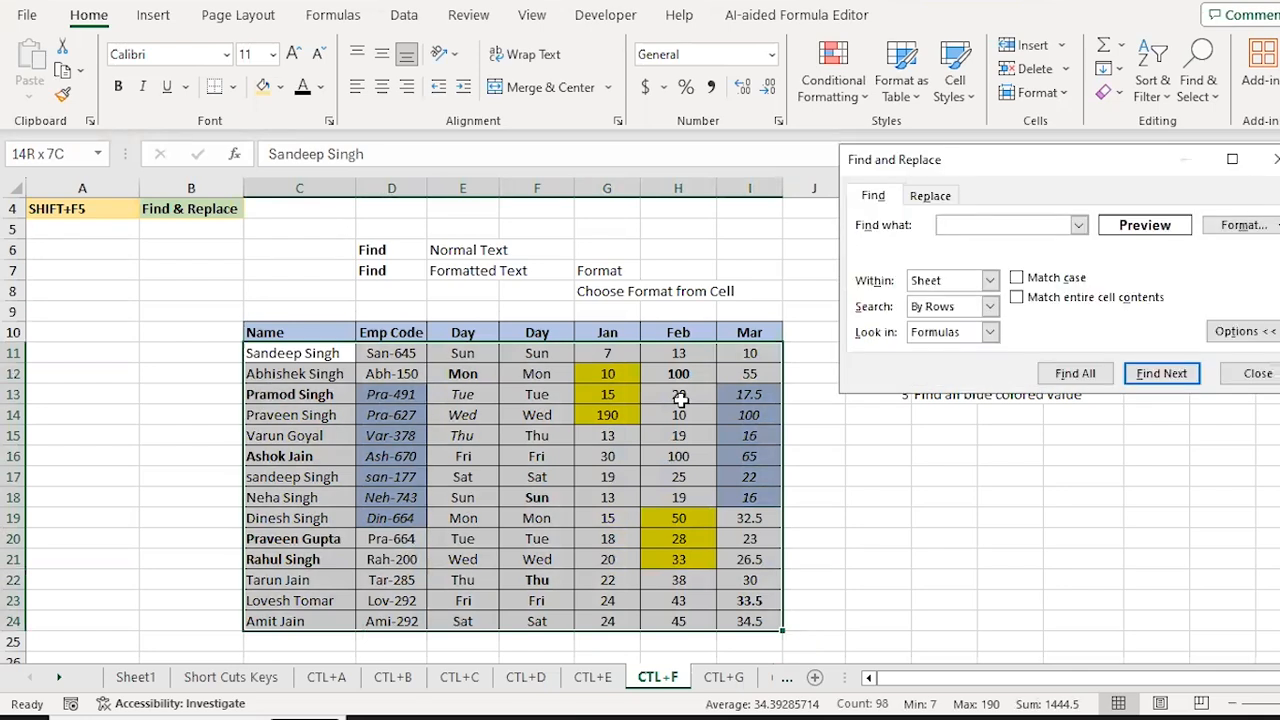
Step: Replace the find format with D13's format and select all 13 matching cells
left_click(1270, 228)
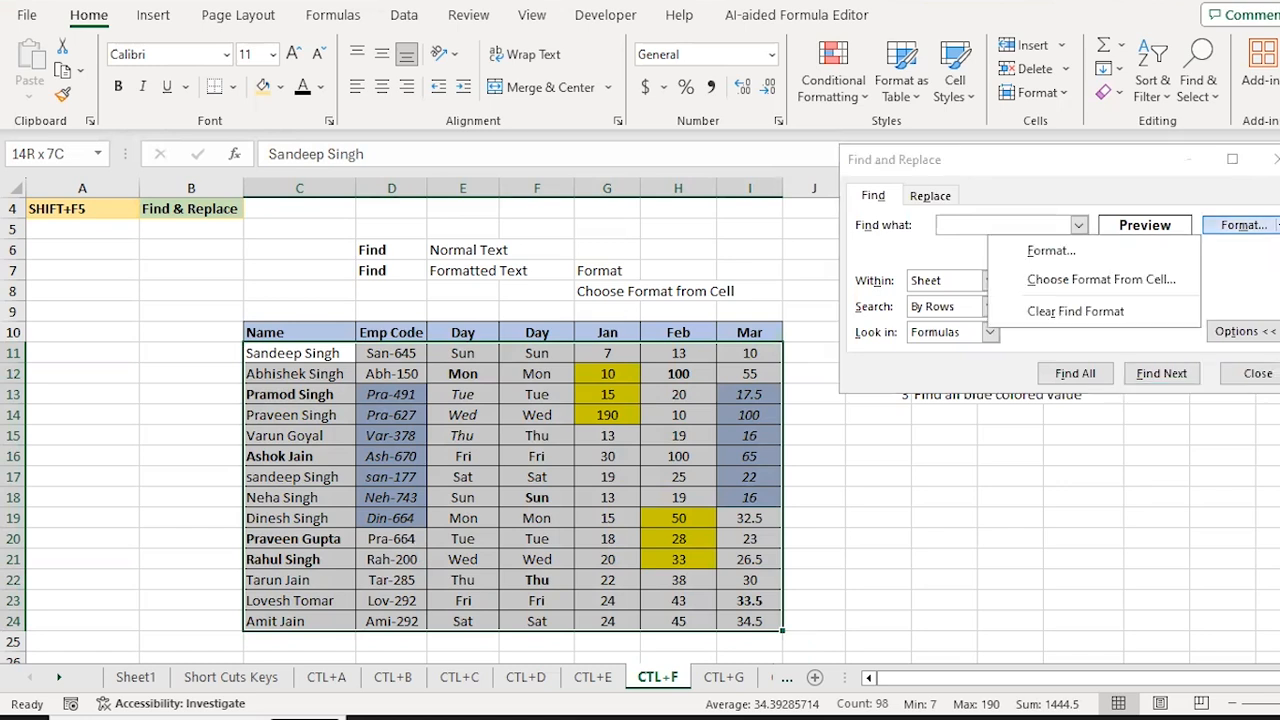
left_click(1103, 314)
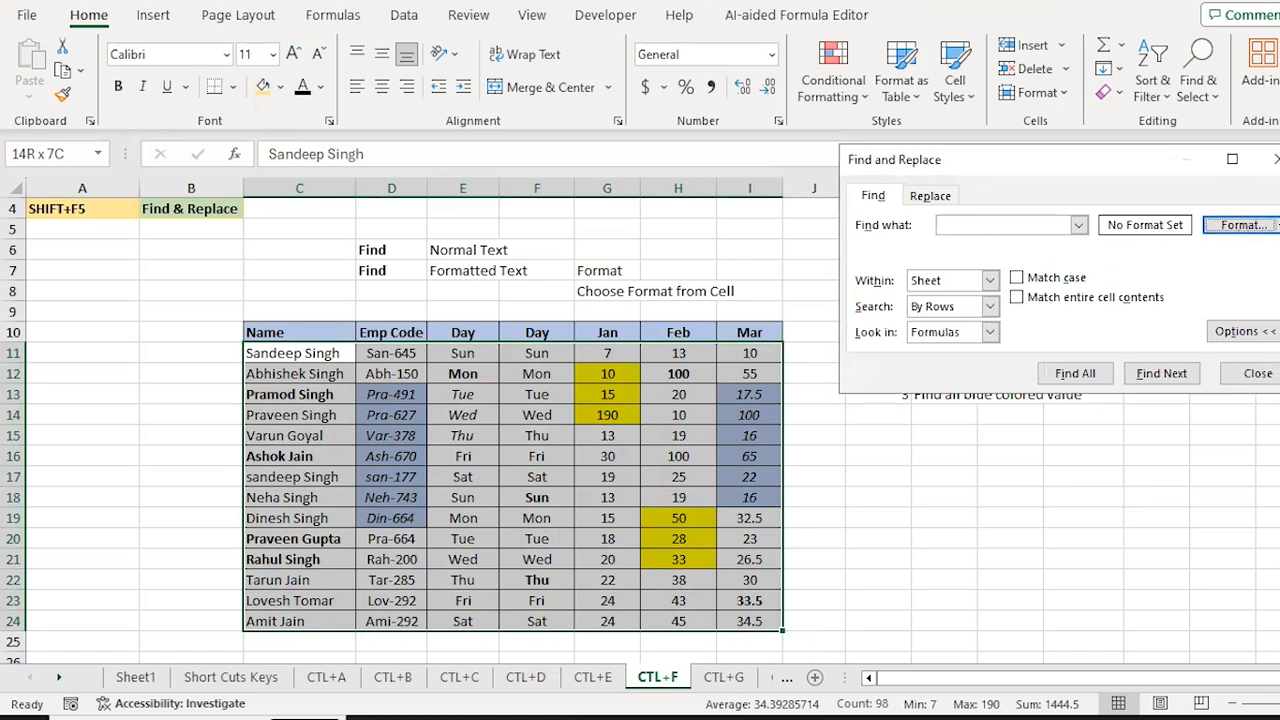
left_click(1274, 225)
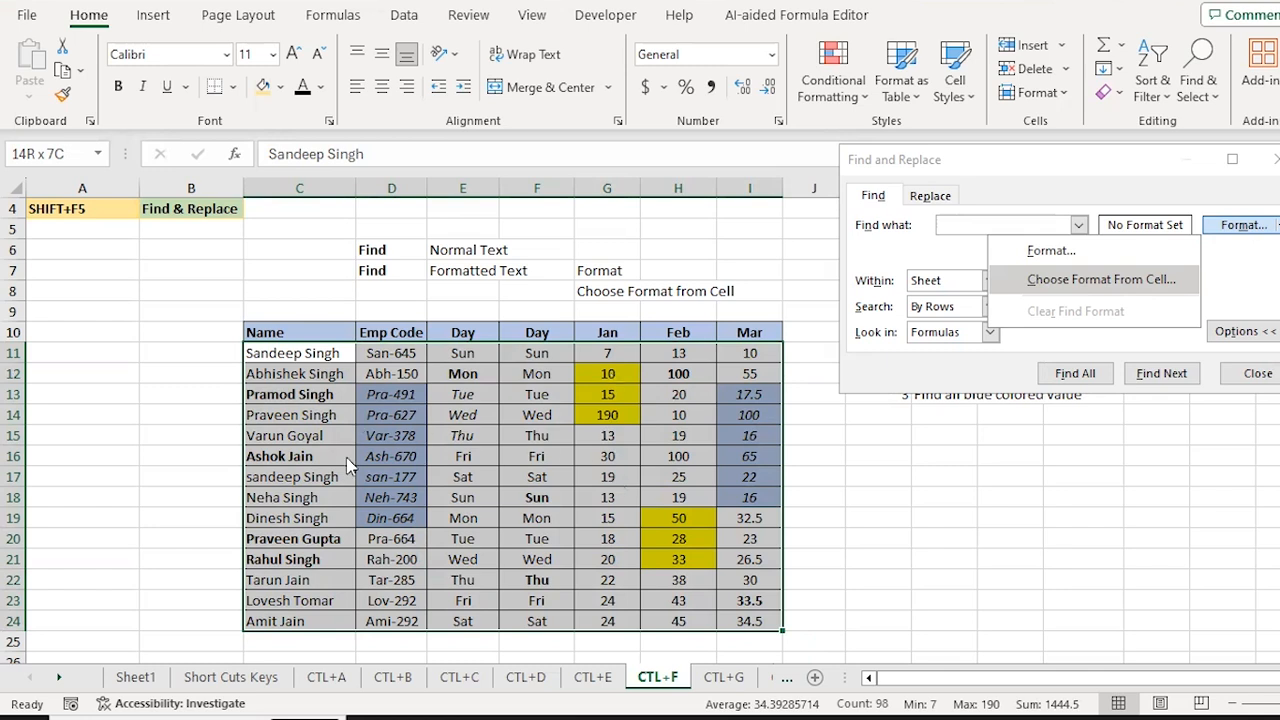
left_click(1097, 285)
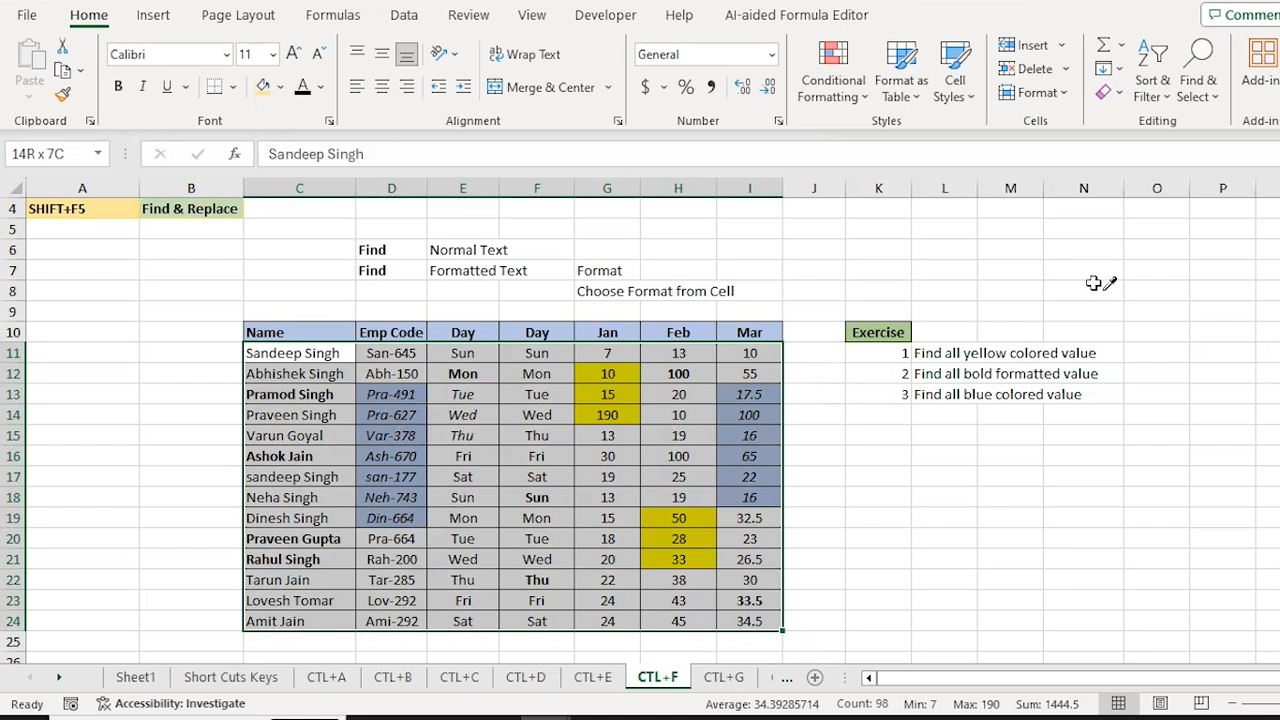
left_click(381, 395)
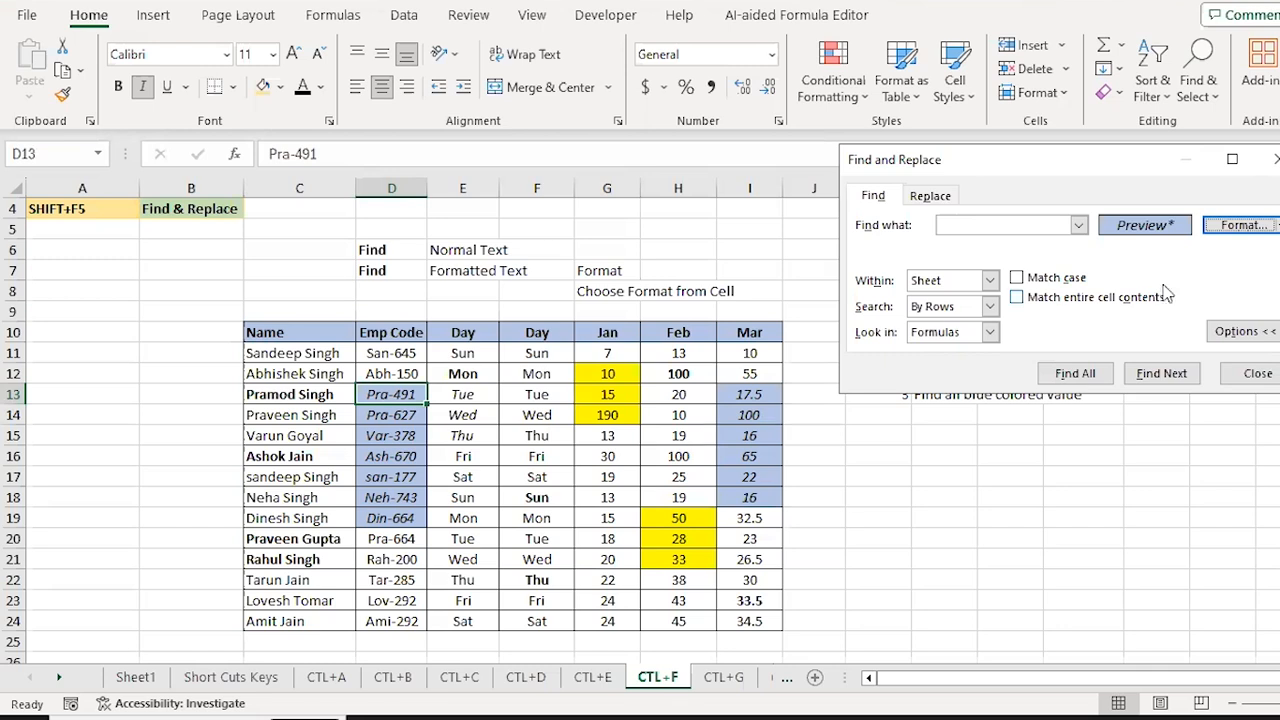
left_click(1076, 374)
key("ctrl+a")
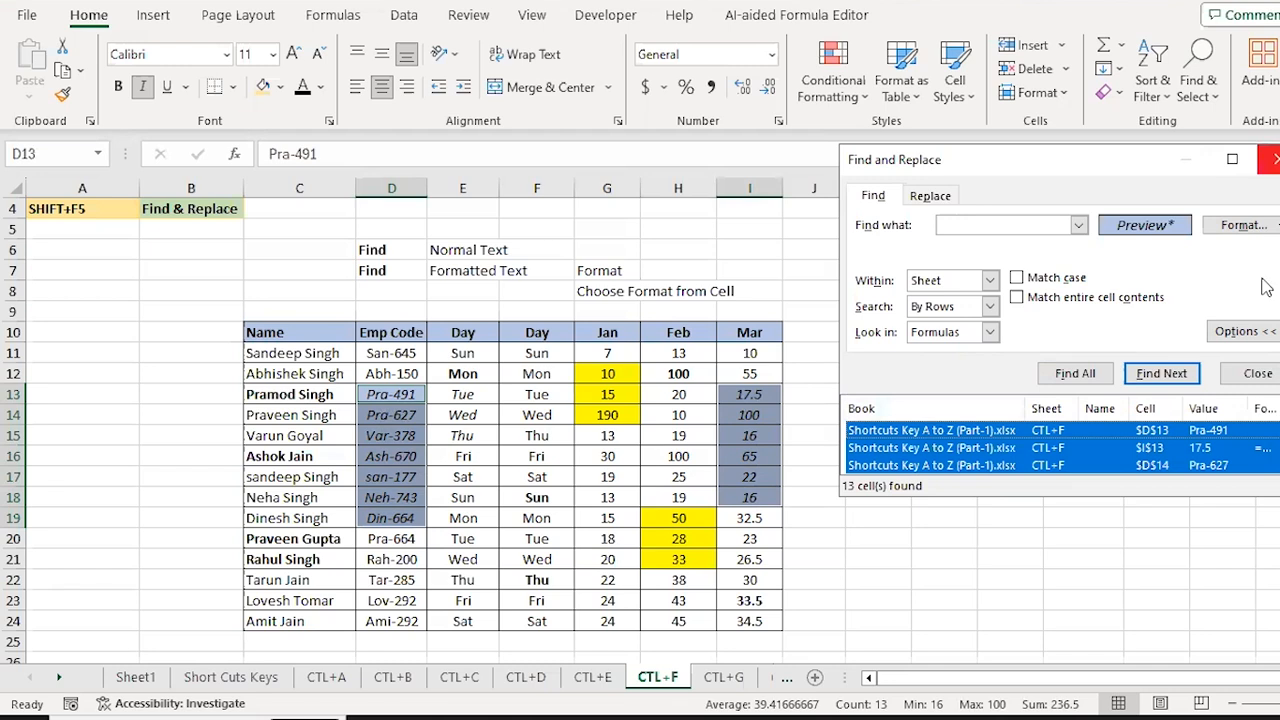
left_click(1256, 373)
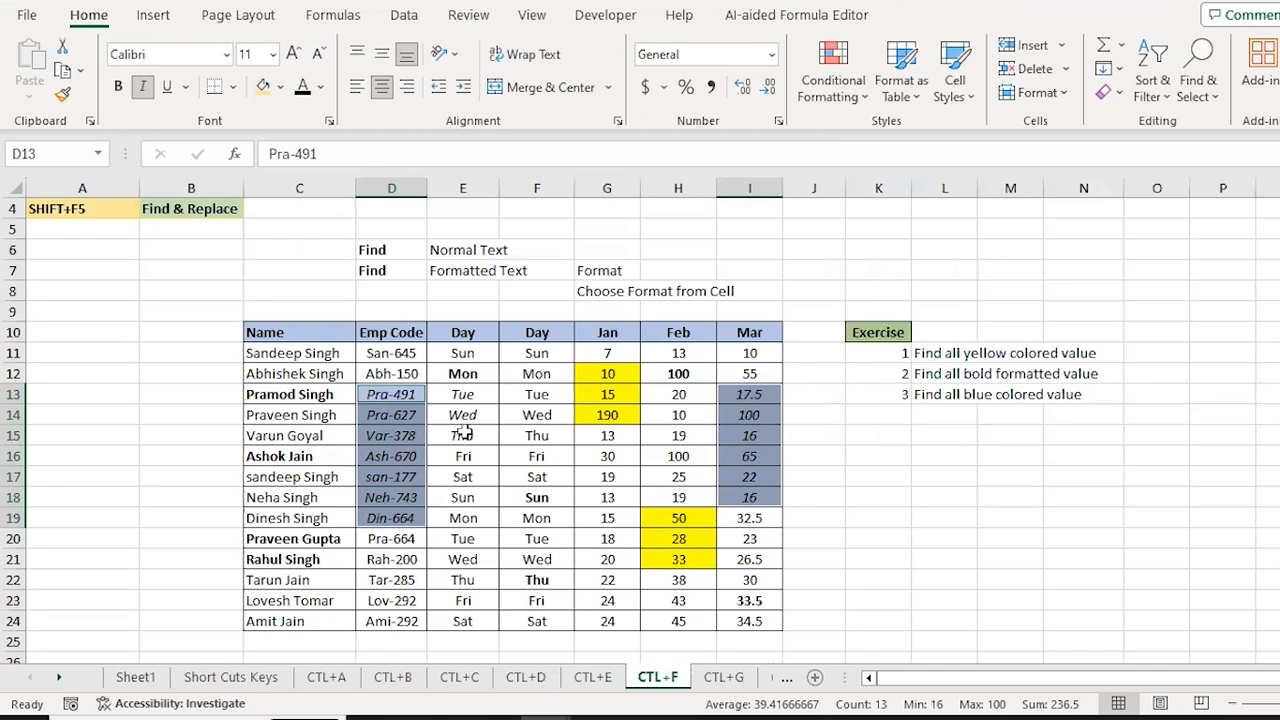
Step: Remove the blue fill from the 13 matched cells and fill them gold instead
left_click(283, 87)
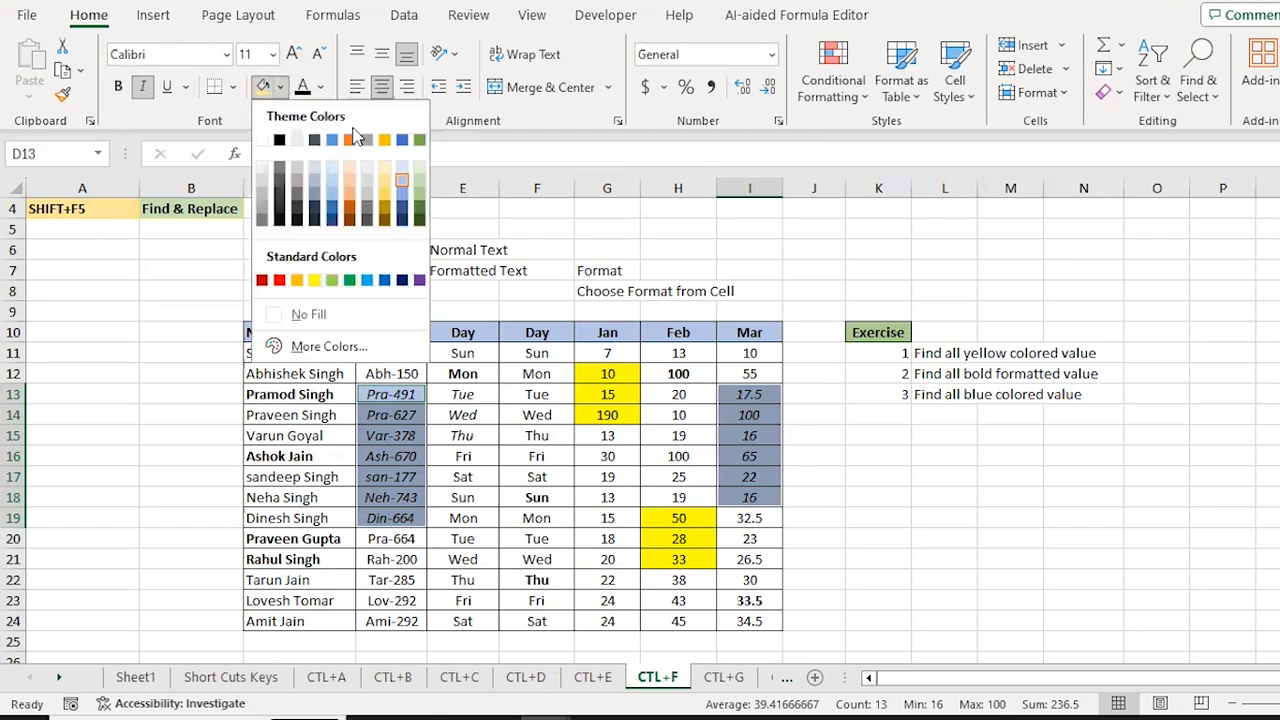
left_click(317, 316)
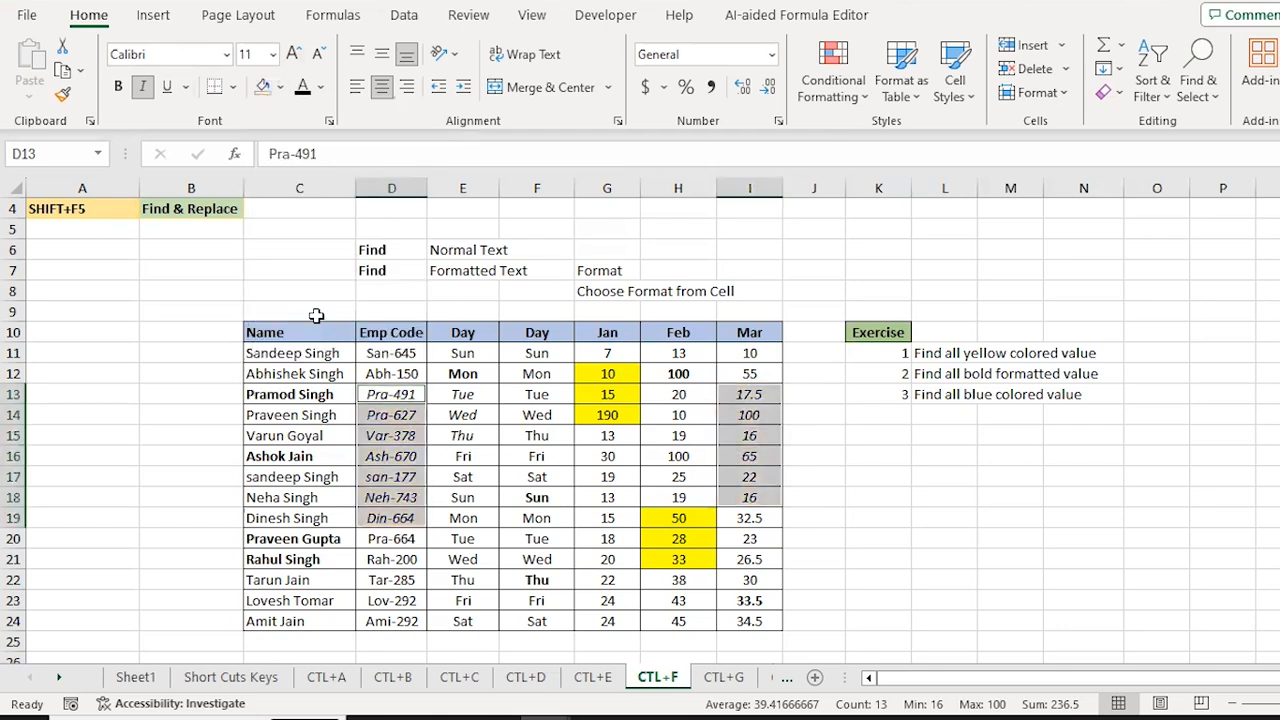
left_click(281, 87)
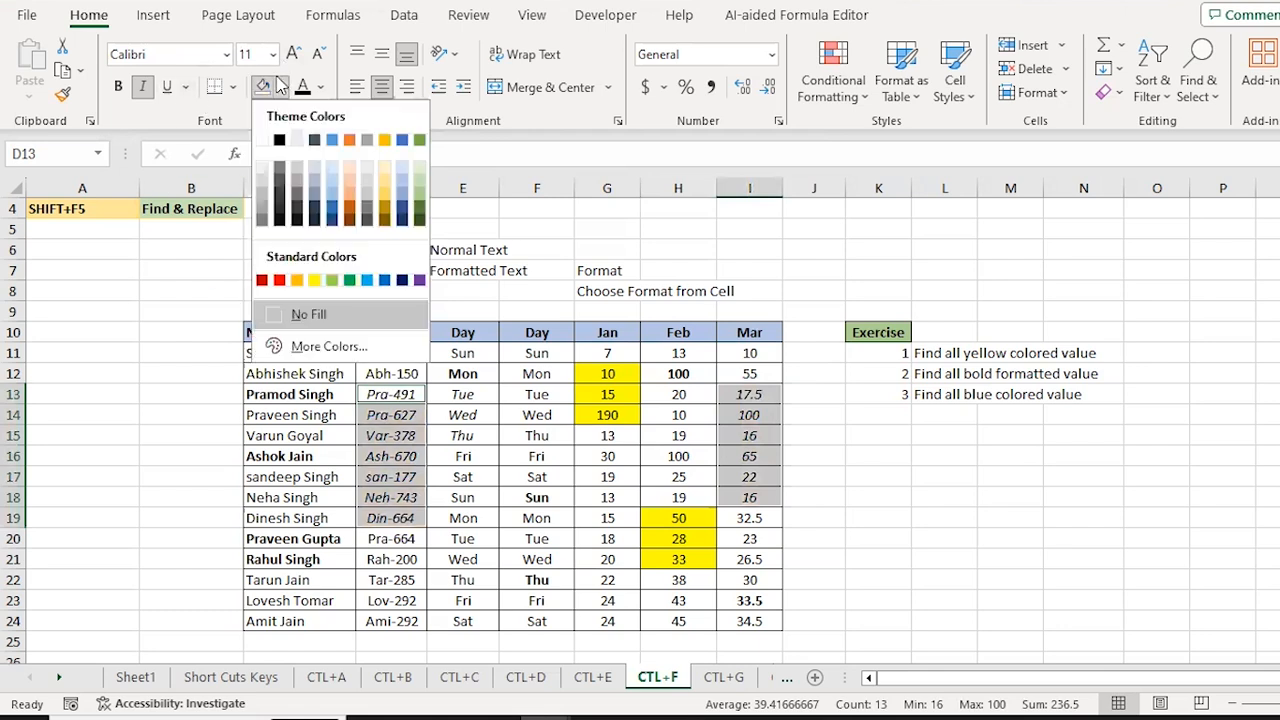
left_click(386, 192)
left_click(497, 421)
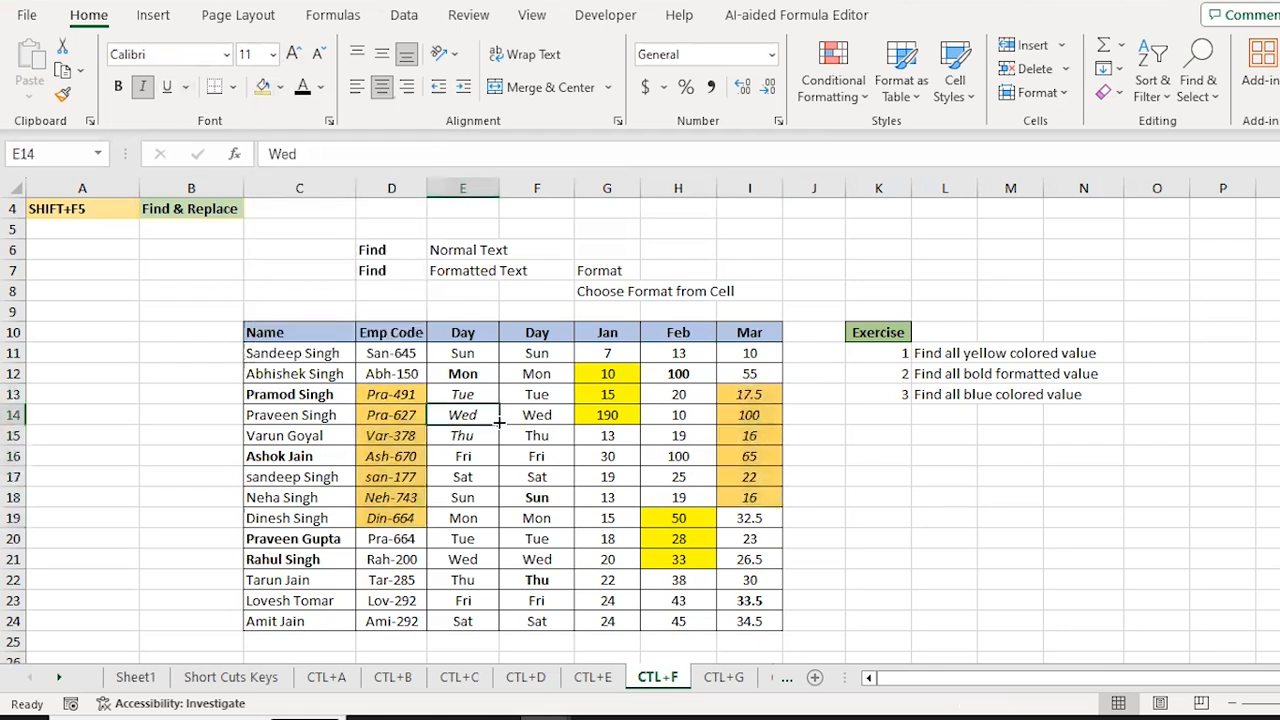
key("Down")
key("Down")
key("Down")
key("Down")
key("Down")
key("Down")
key("Down")
key("Down")
key("Down")
key("Down")
key("Down")
key("Down")
key("Down")
key("Down")
key("Down")
key("Down")
key("Down")
key("Down")
key("Down")
key("Down")
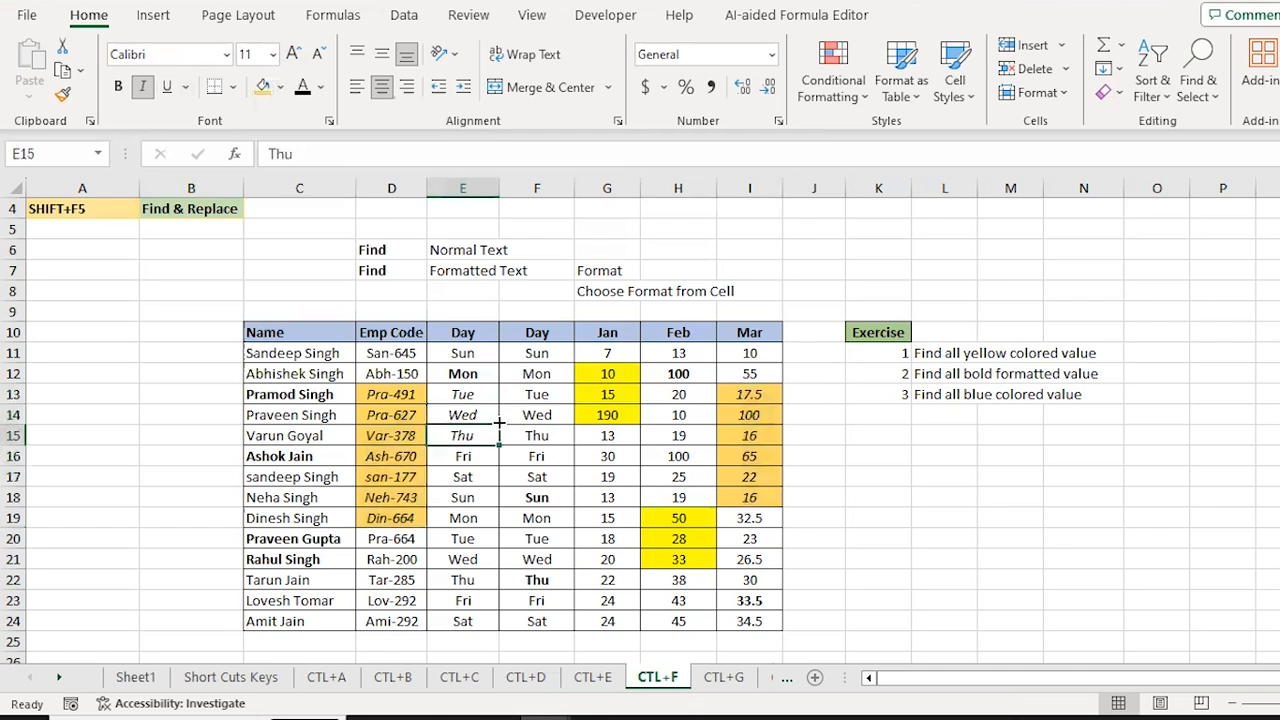
Step: Move to the lower table's first name in cell C38
key("Down")
key("Down")
key("ctrl+Up")
key("Down")
key("Left")
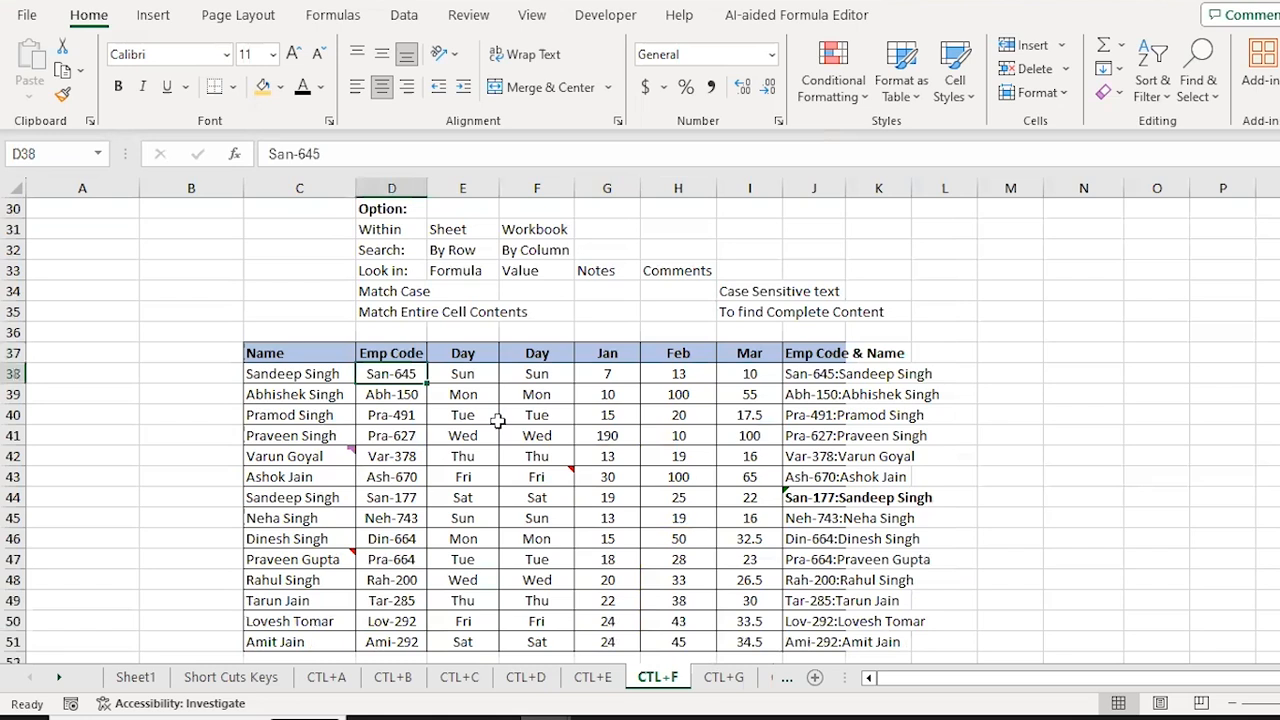
key("Up")
key("Down")
key("Left")
Step: Select the lower table C38:J51 and open Find and Replace
key("ctrl+shift+Down")
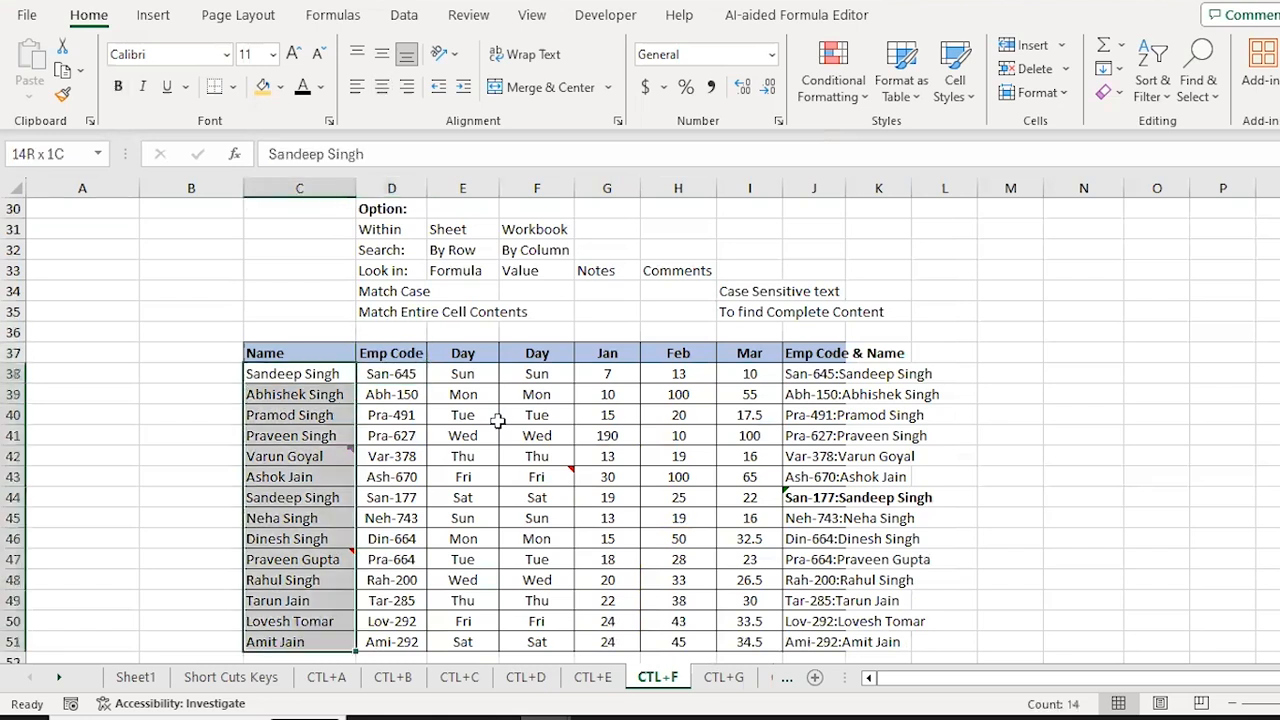
key("ctrl+shift+Right")
key("shift+Left")
key("ctrl+q")
key("Escape")
key("shift+Right")
key("ctrl+f")
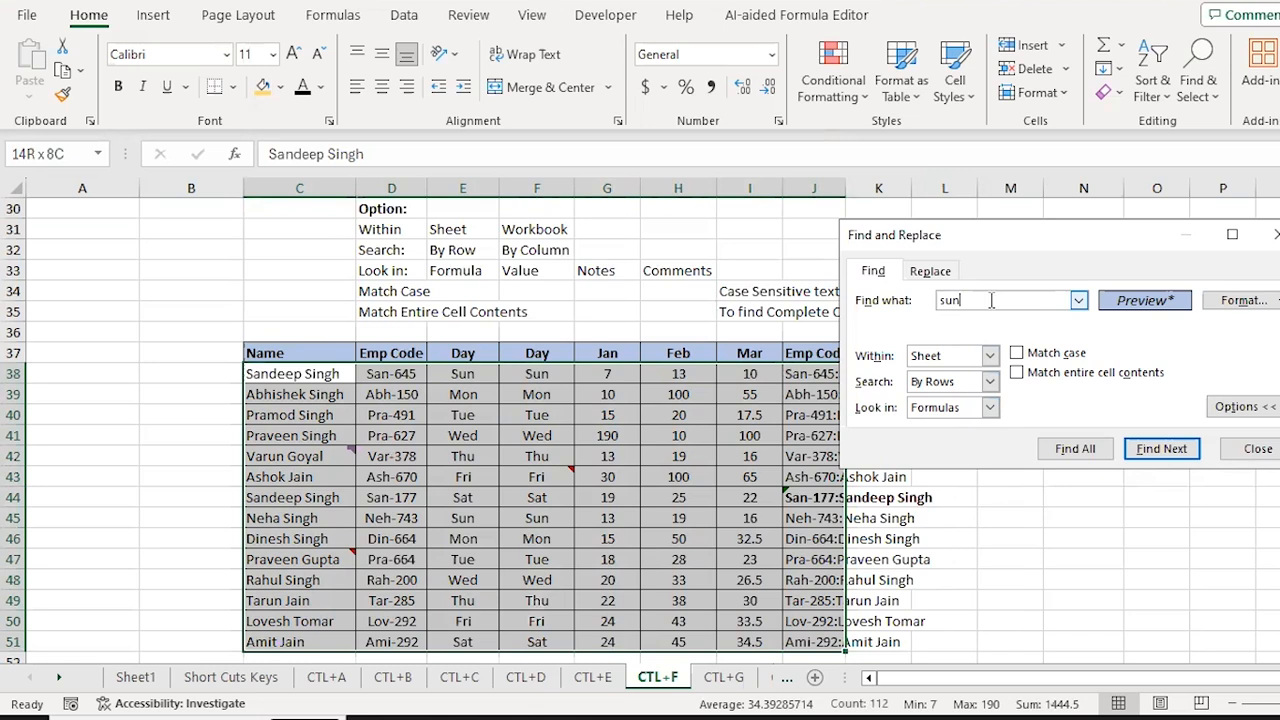
Step: Set Within to Workbook and search for 'sun', dismissing the not-found message
left_click(989, 356)
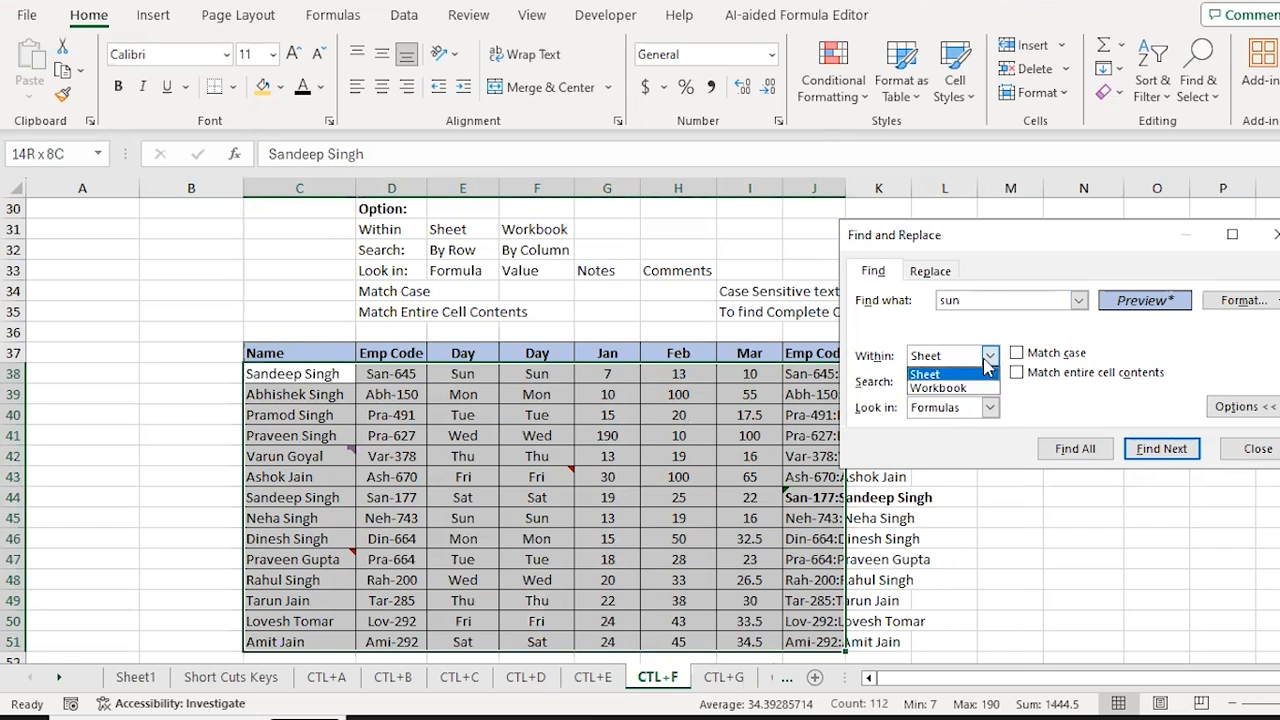
left_click(935, 389)
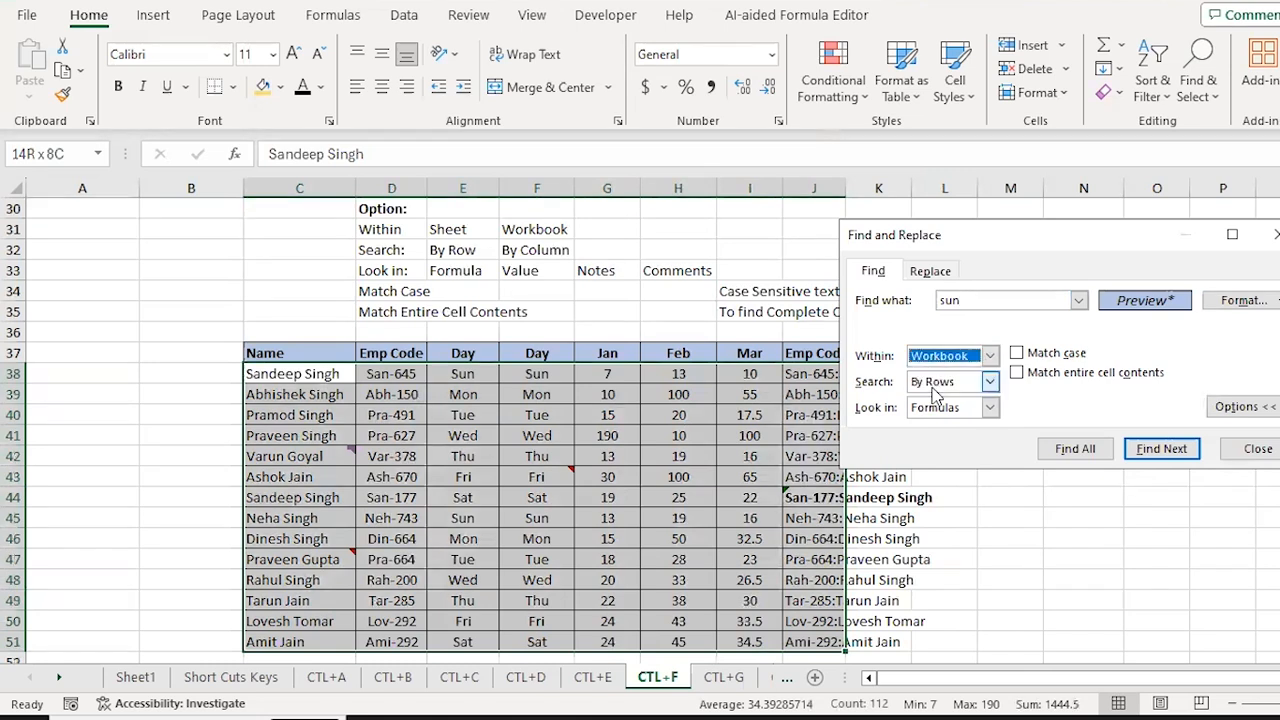
left_click(1166, 452)
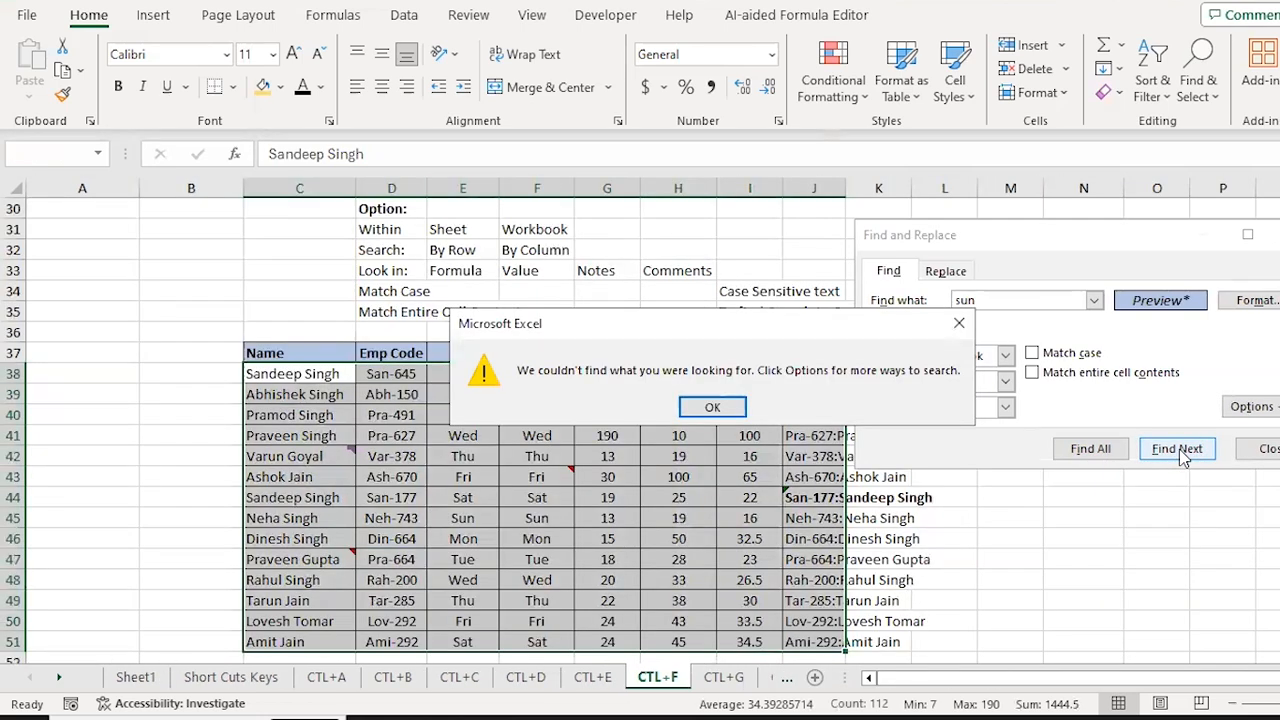
key("Return")
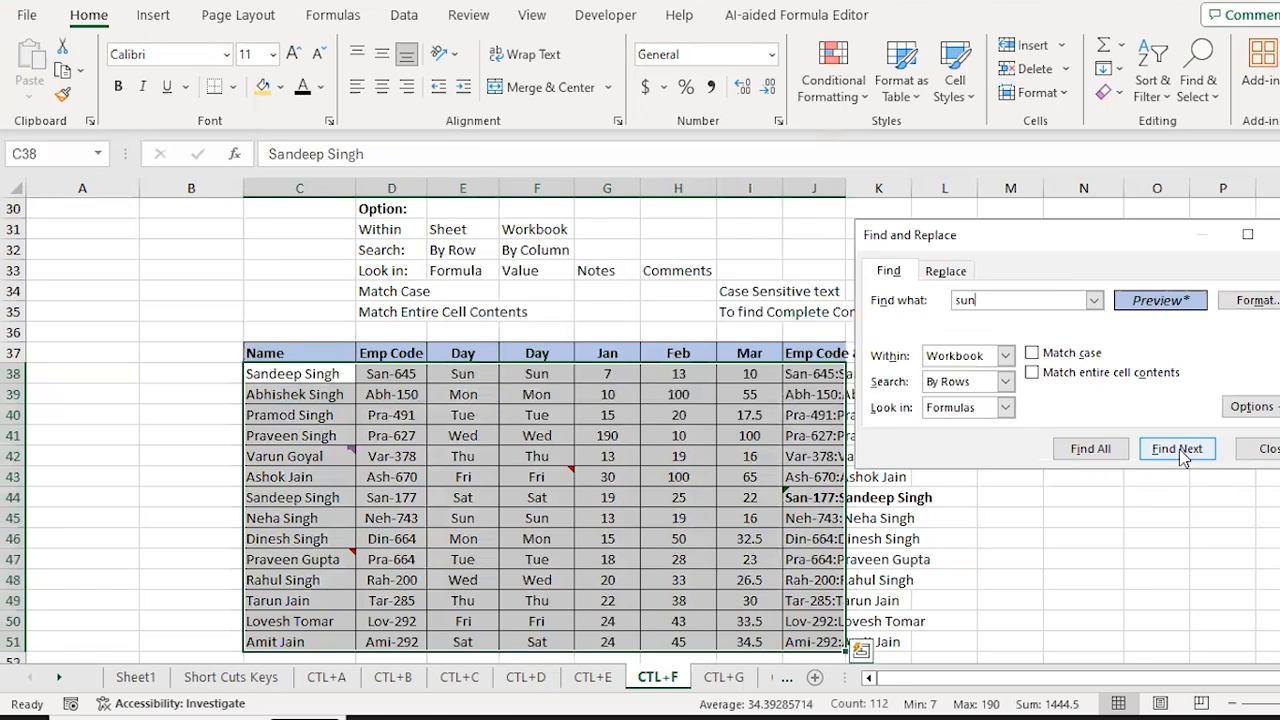
key("Escape")
Step: Search for 'sun' again from C41, get no match, and return to C38
key("Down")
key("Down")
key("Down")
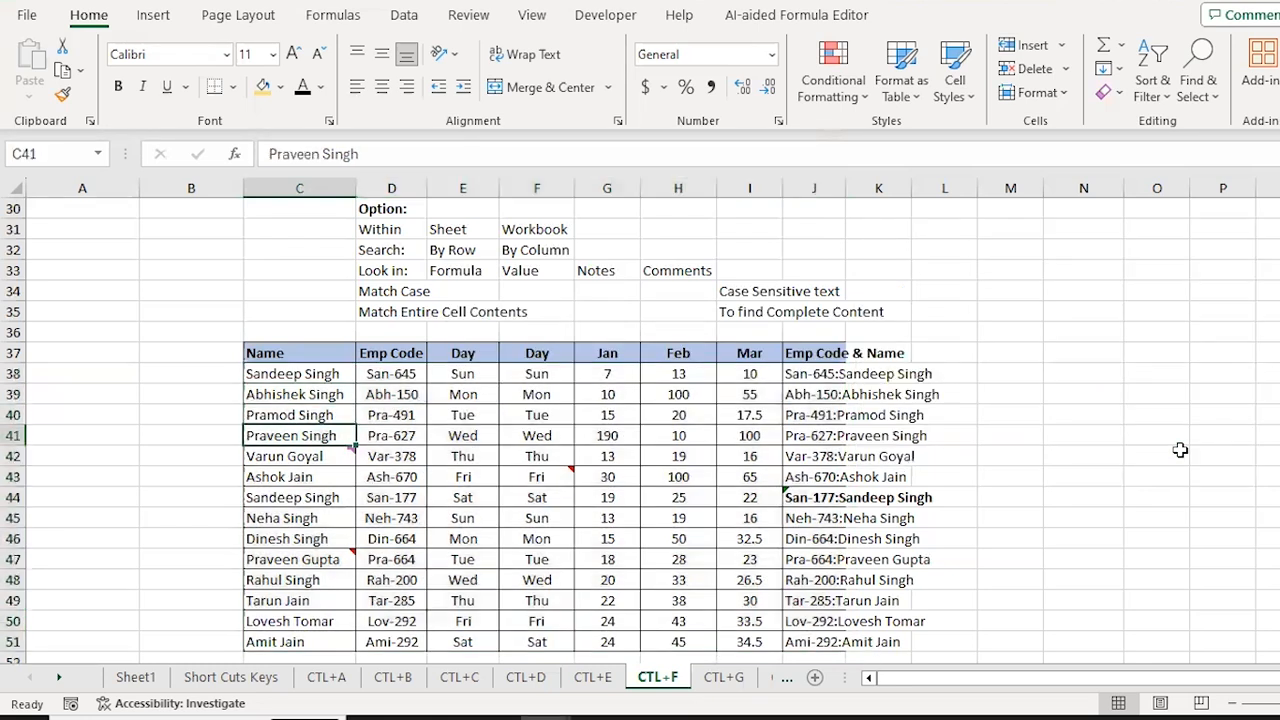
key("ctrl+f")
key("Return")
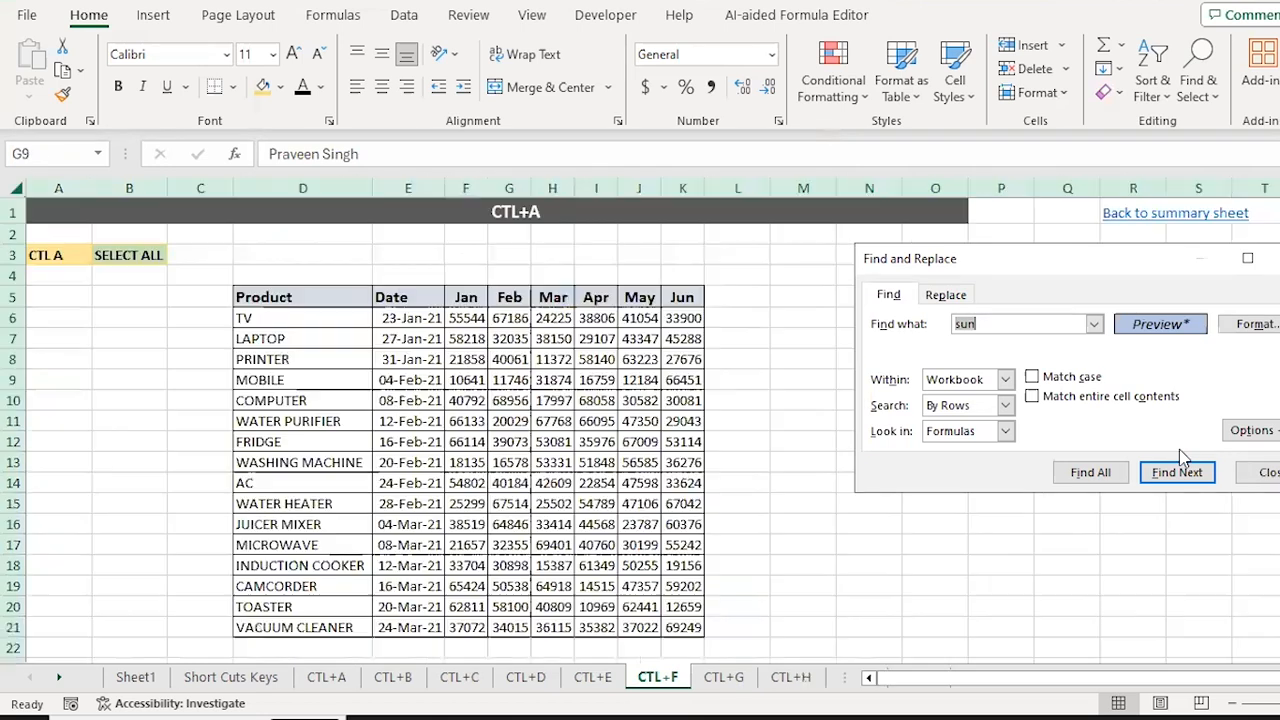
key("Return")
key("Escape")
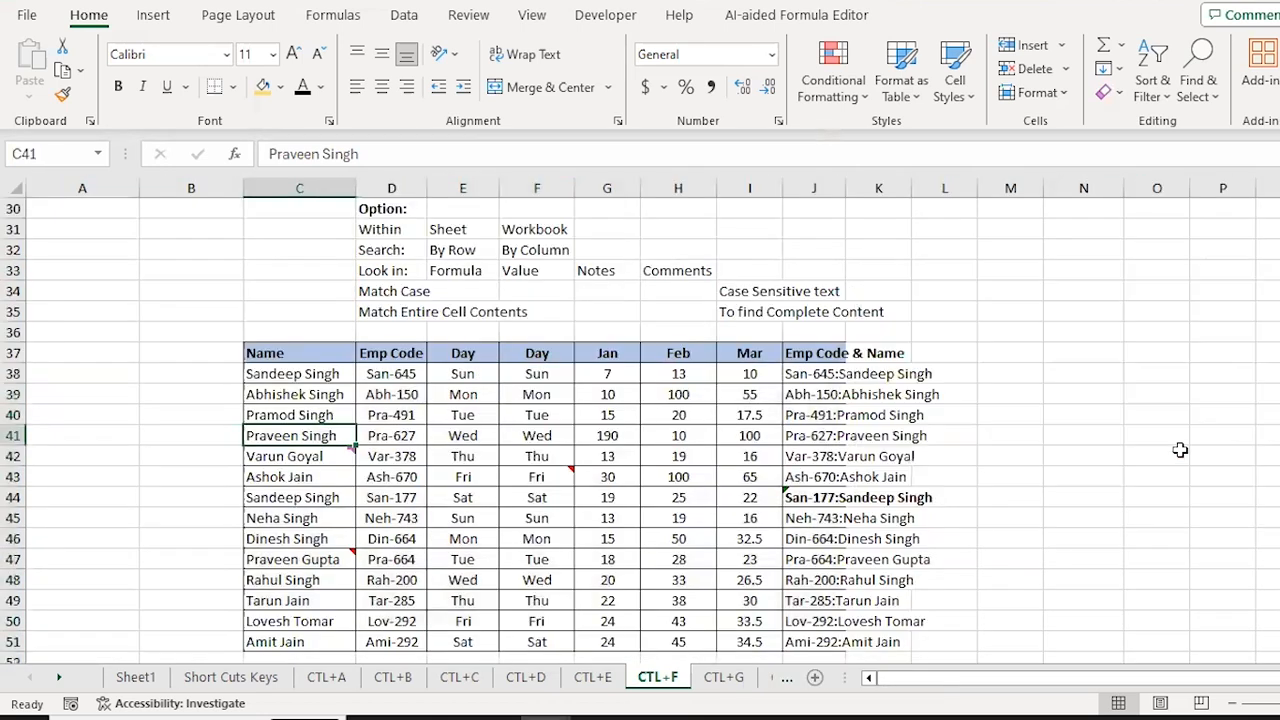
key("Right")
key("Left")
key("Up")
key("Up")
key("Up")
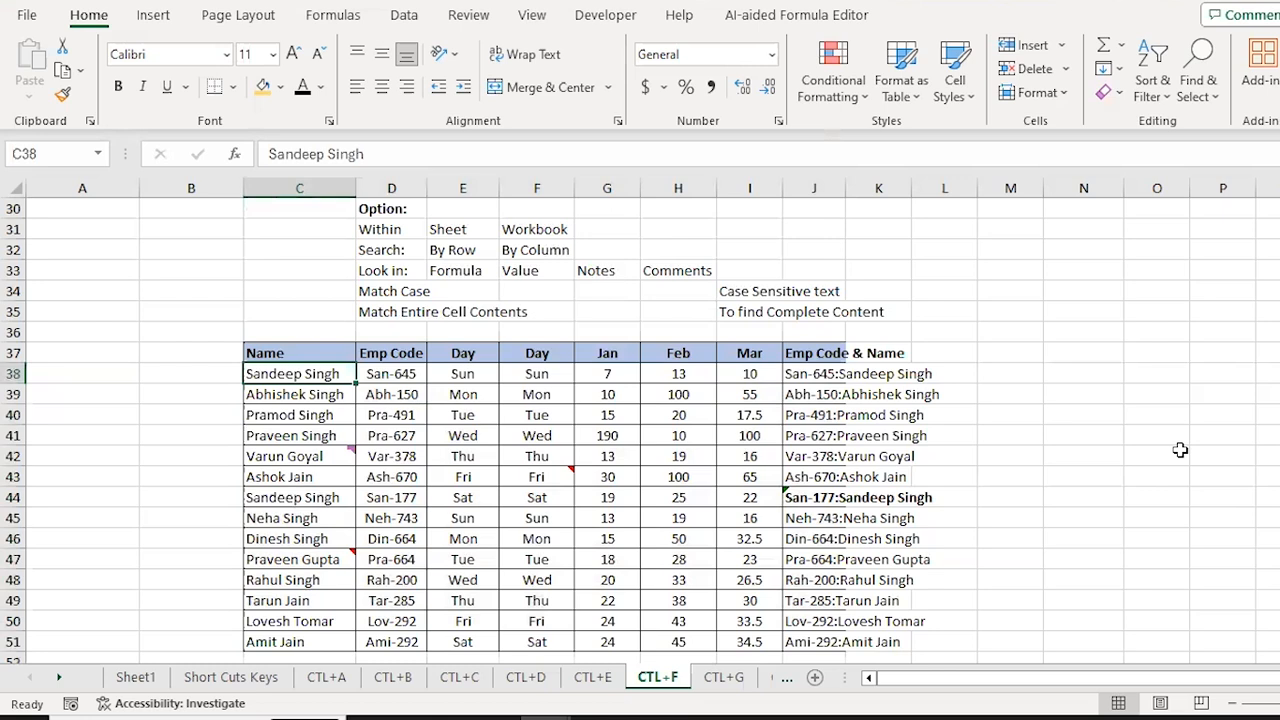
Step: Copy the employee name in C38 and paste it as the search term
key("ctrl+f")
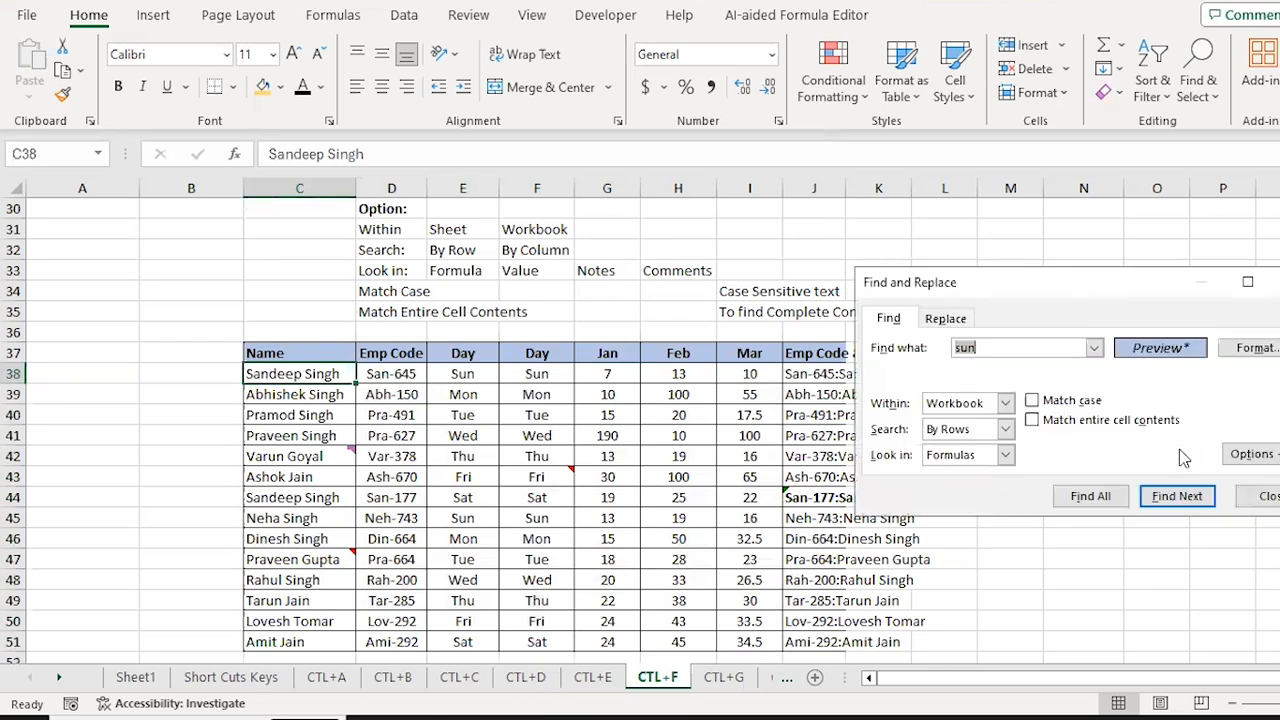
key("Escape")
key("Down")
key("Up")
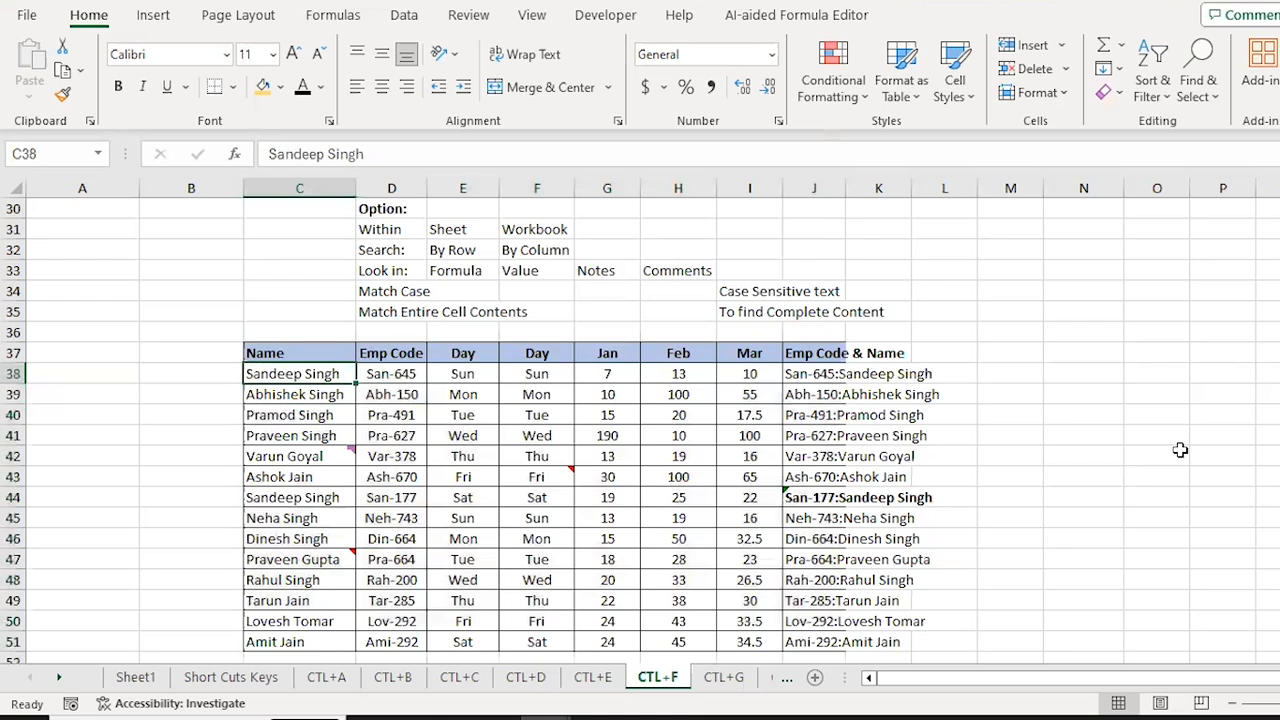
key("ctrl+c")
key("ctrl+f")
key("ctrl+v")
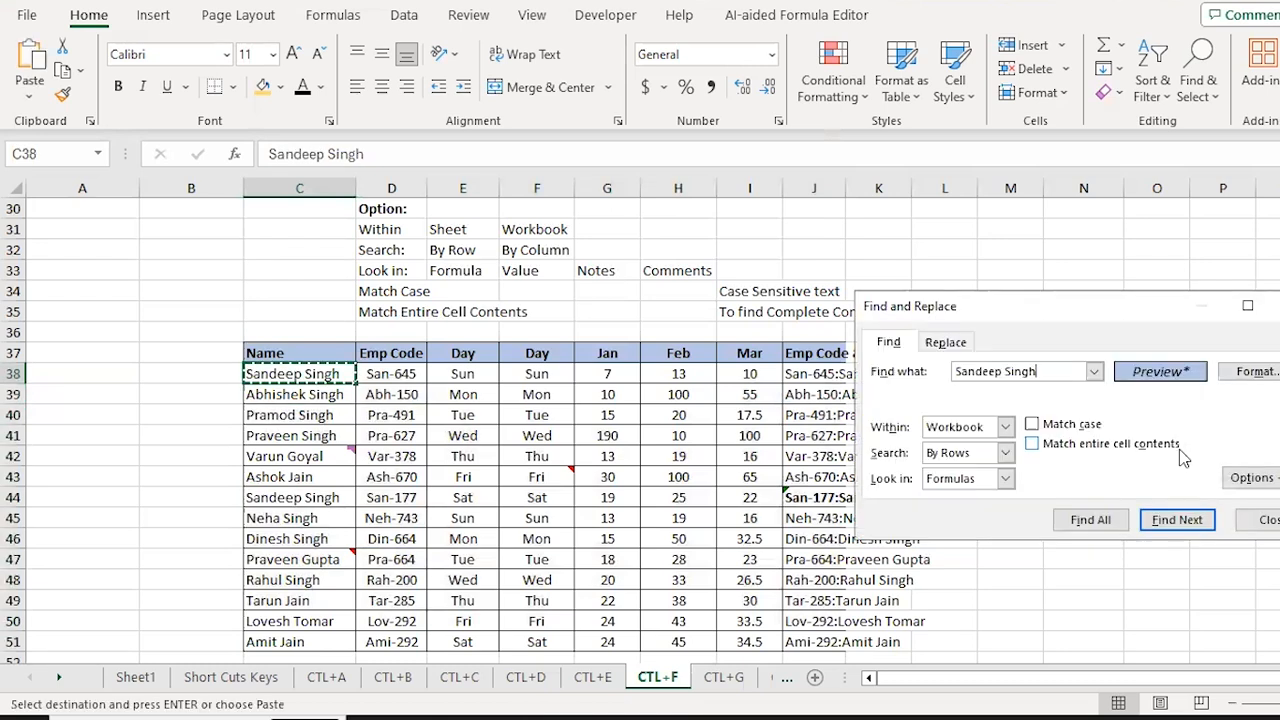
Step: Search for the name, then clear the leftover format condition from the search
left_click(1170, 528)
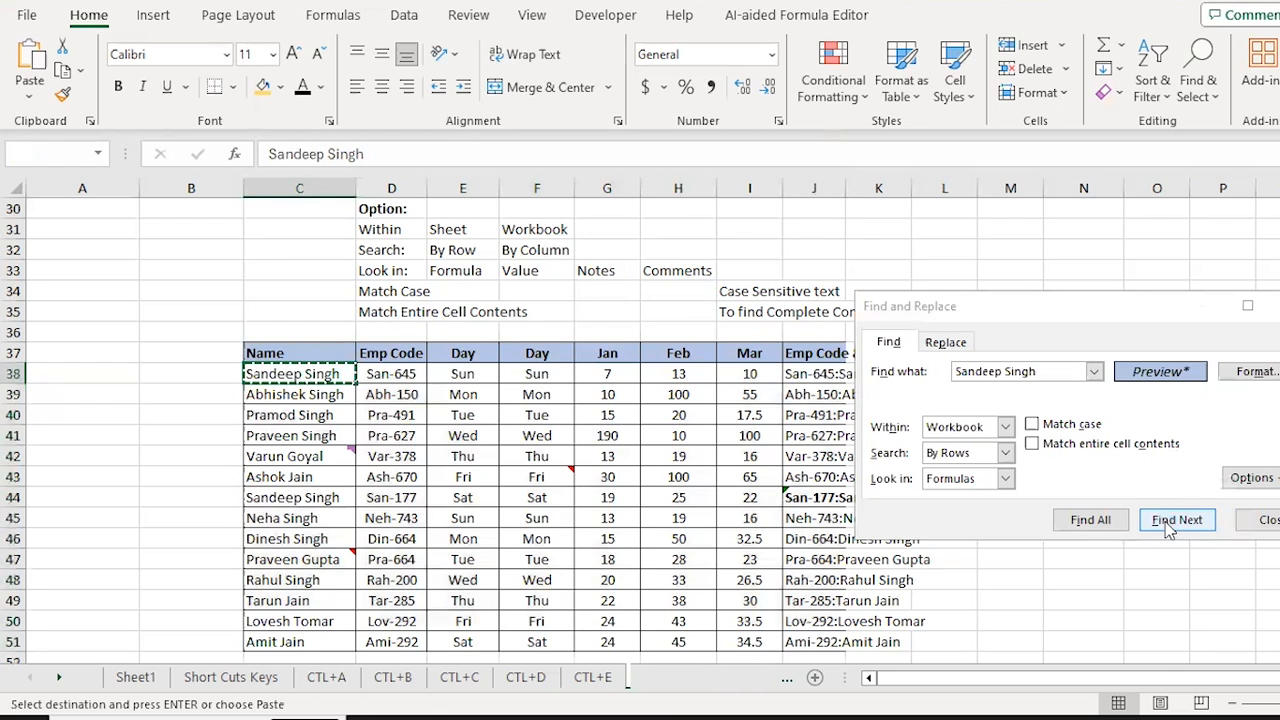
key("Return")
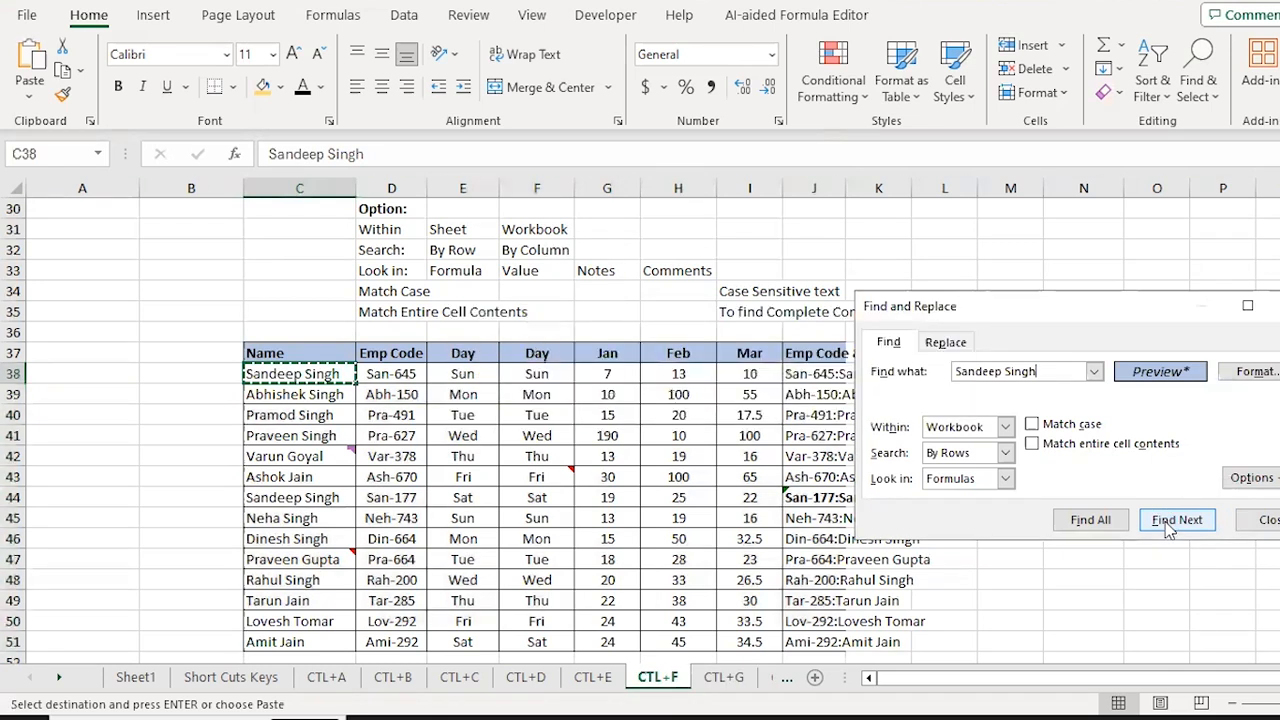
left_click(1170, 520)
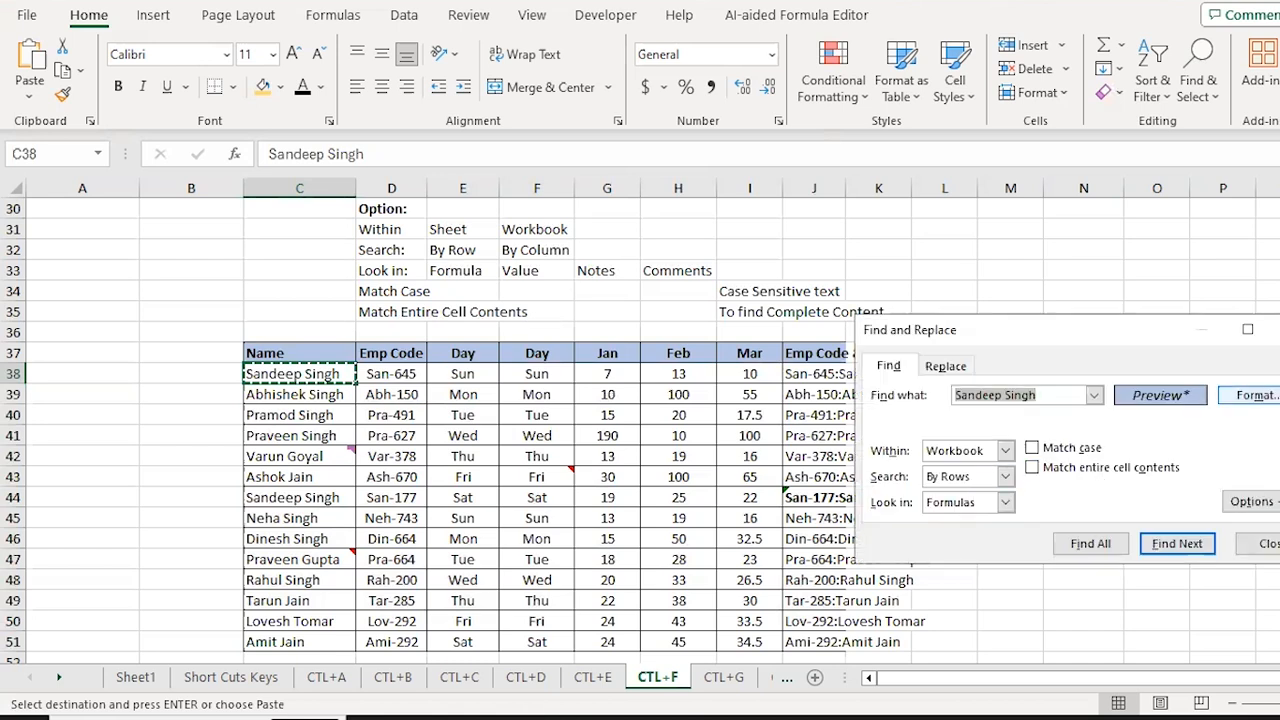
left_click(1258, 395)
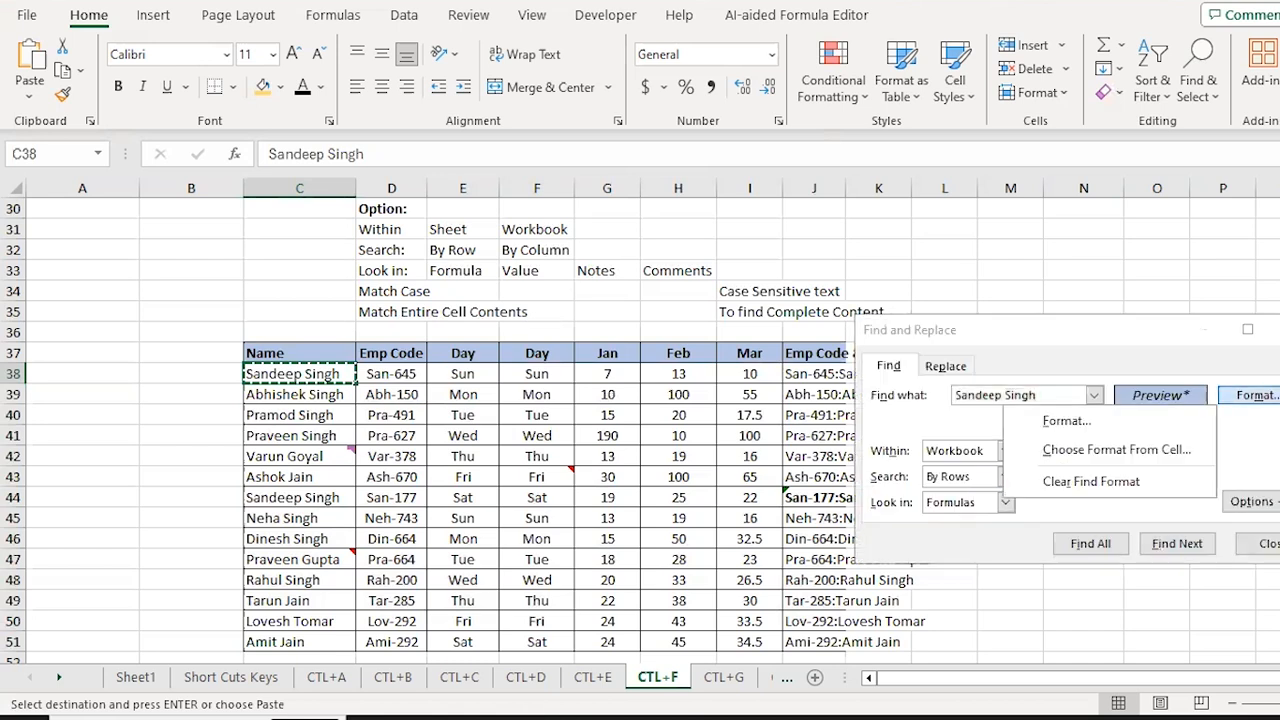
left_click(1085, 483)
Step: Cycle through the name's matches in C44, J44, C11, C17 and C38, then close the search
left_click(1177, 546)
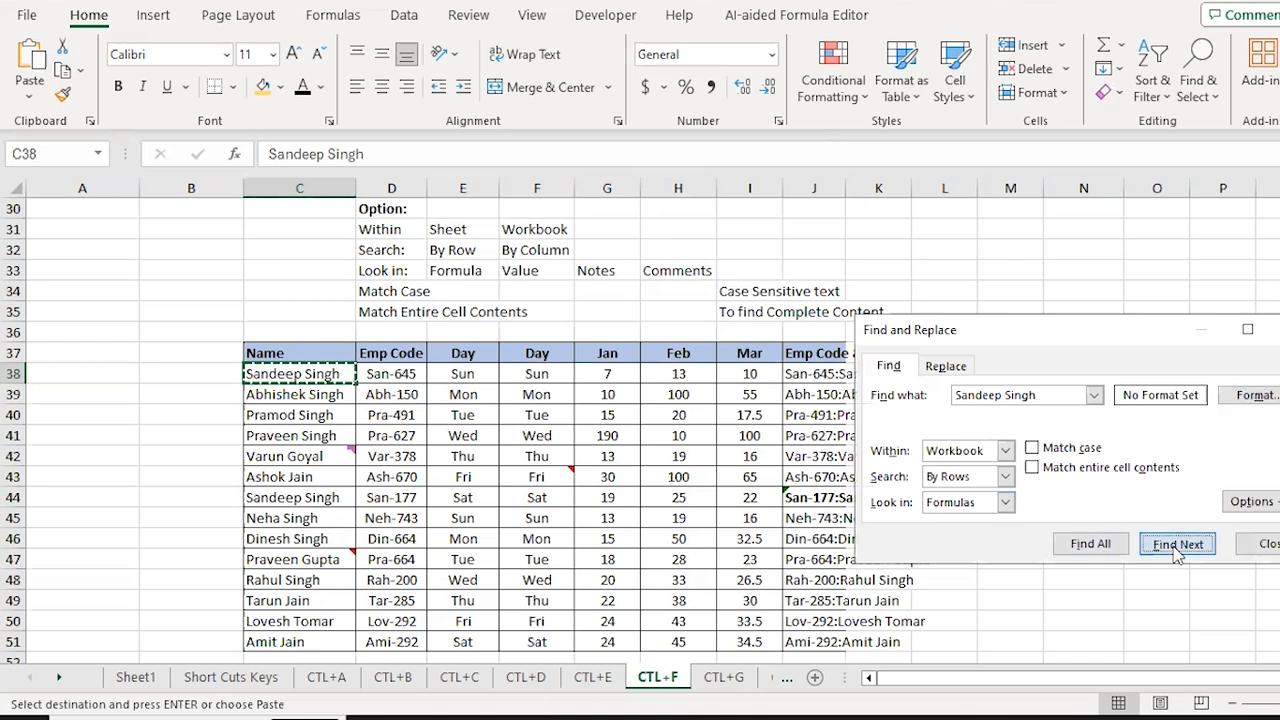
left_click(1177, 546)
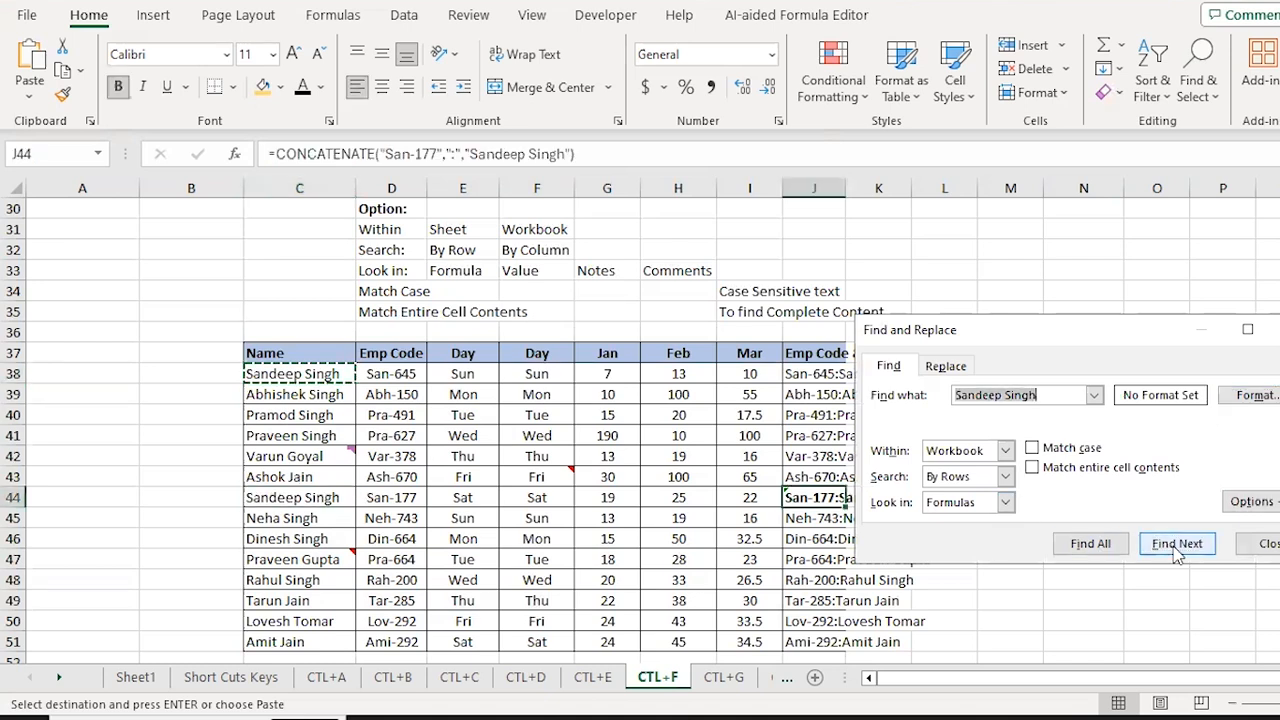
left_click(1177, 546)
left_click(1177, 546)
left_click(1177, 546)
left_click(1177, 546)
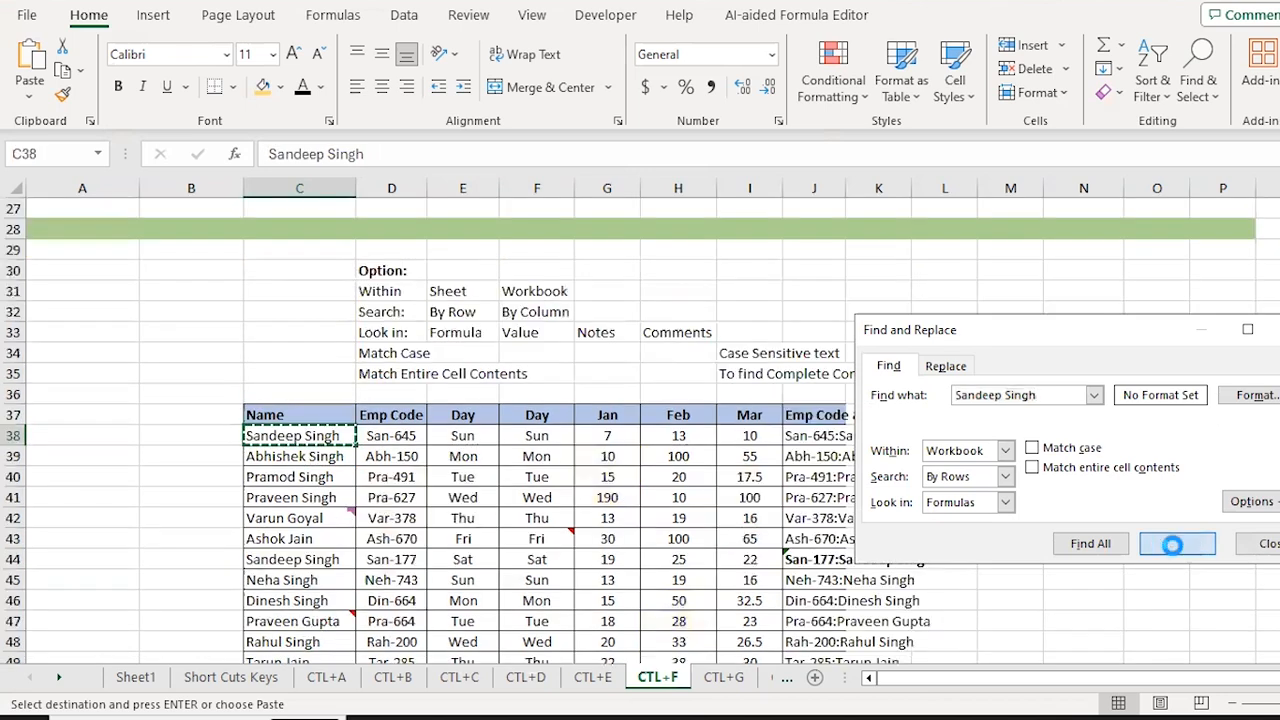
left_click(1177, 546)
left_click(1177, 546)
left_click(1177, 546)
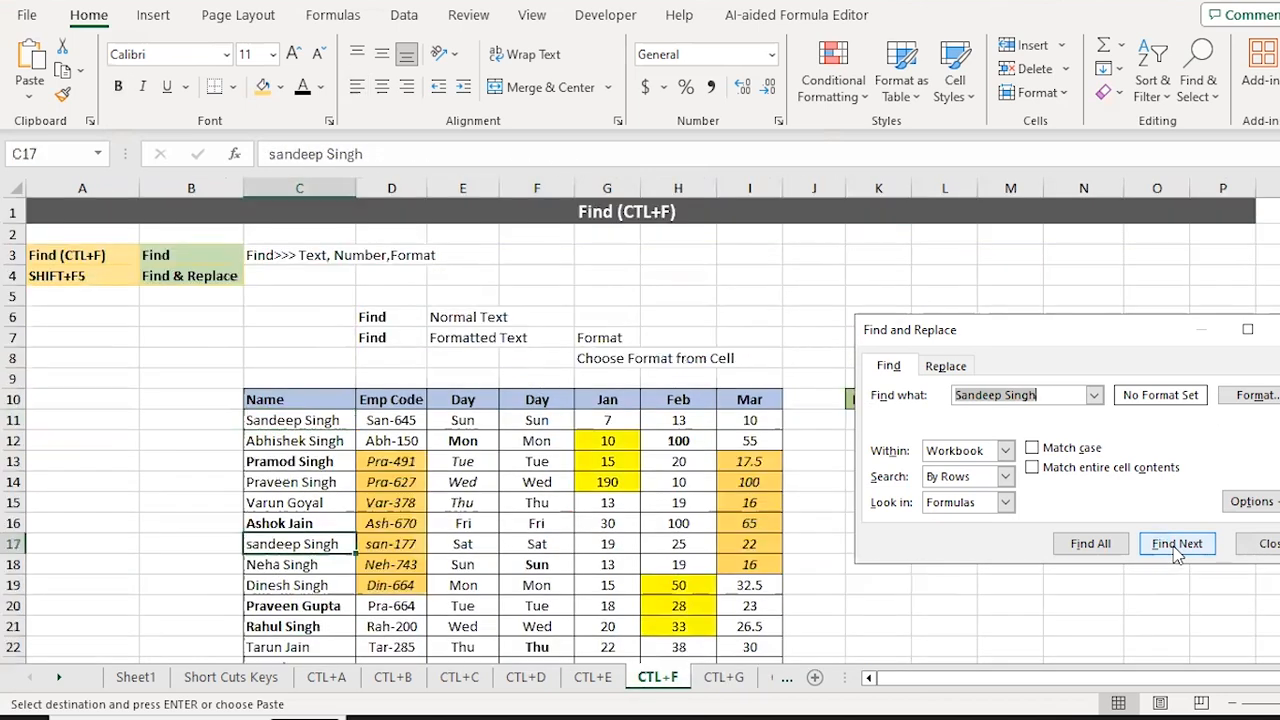
left_click(1177, 546)
left_click(1177, 546)
left_click(1177, 546)
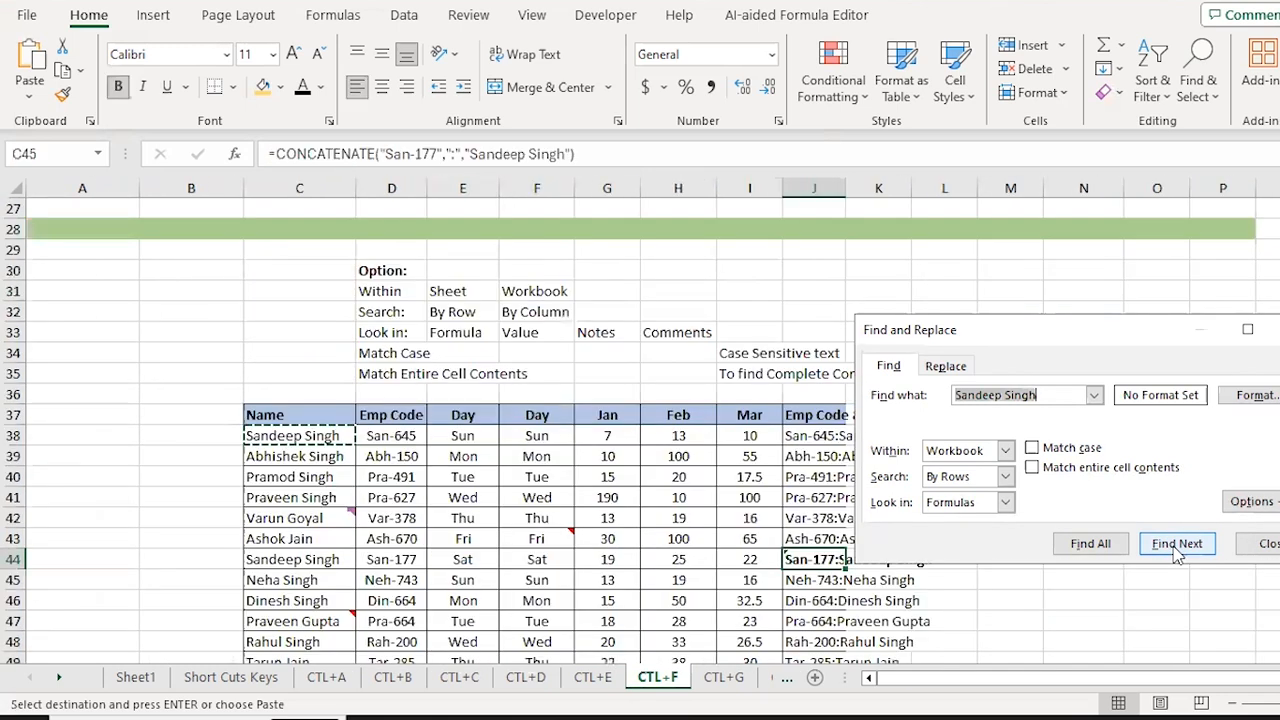
left_click(1177, 546)
left_click(1177, 546)
left_click(1177, 546)
left_click(1177, 546)
left_click(1177, 546)
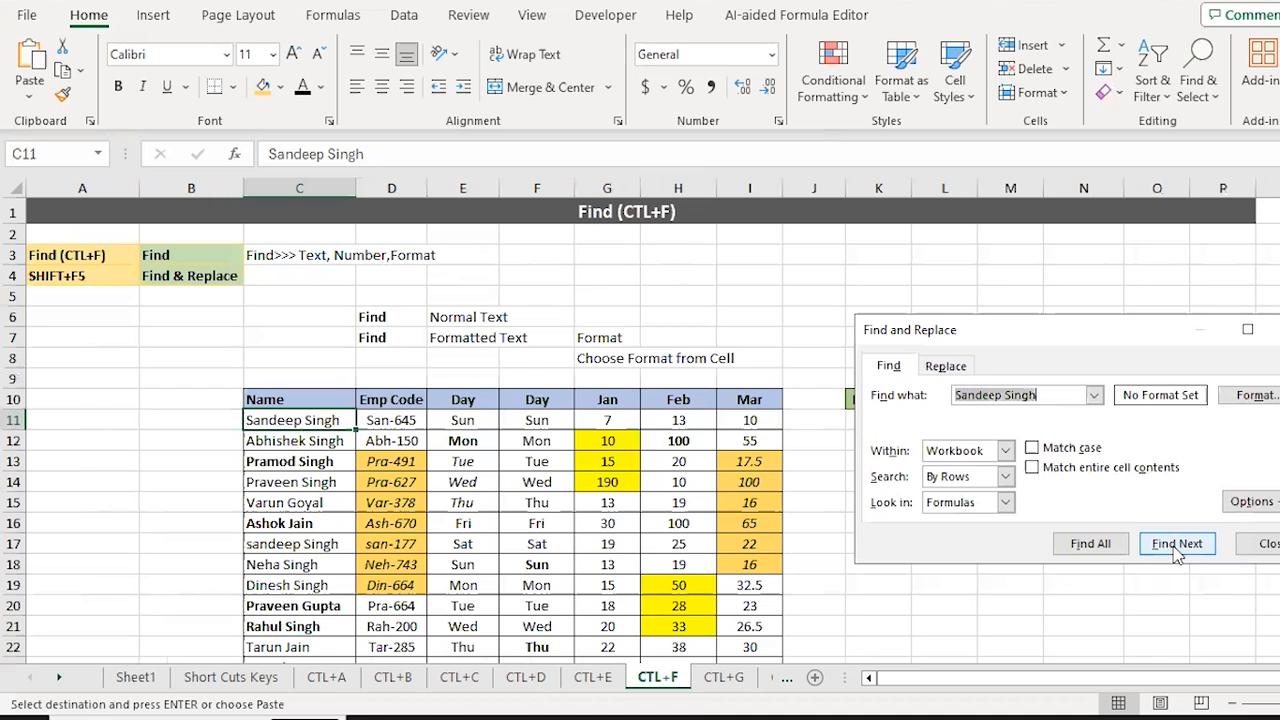
key("Escape")
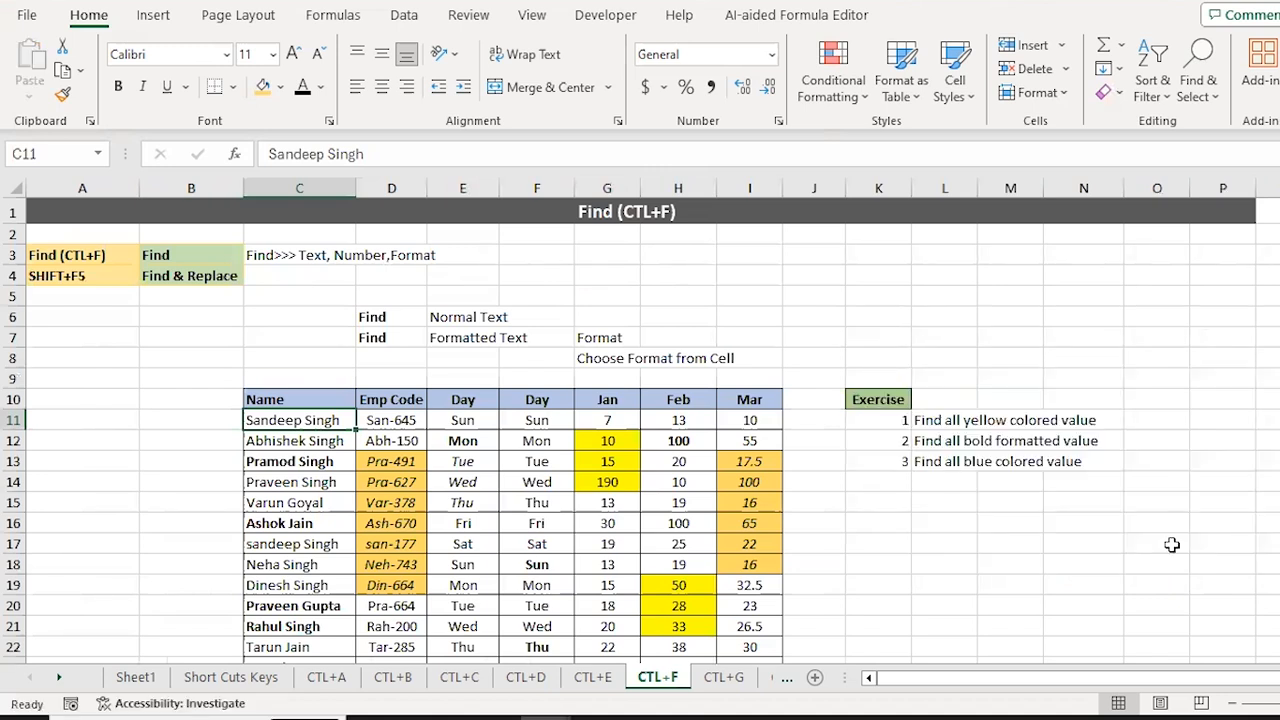
Step: Copy the name in D6 on CTL+D and find its matches across the workbook
key("ctrl+Page_Up")
key("ctrl+Page_Up")
key("Home")
key("Right")
key("Right")
key("Right")
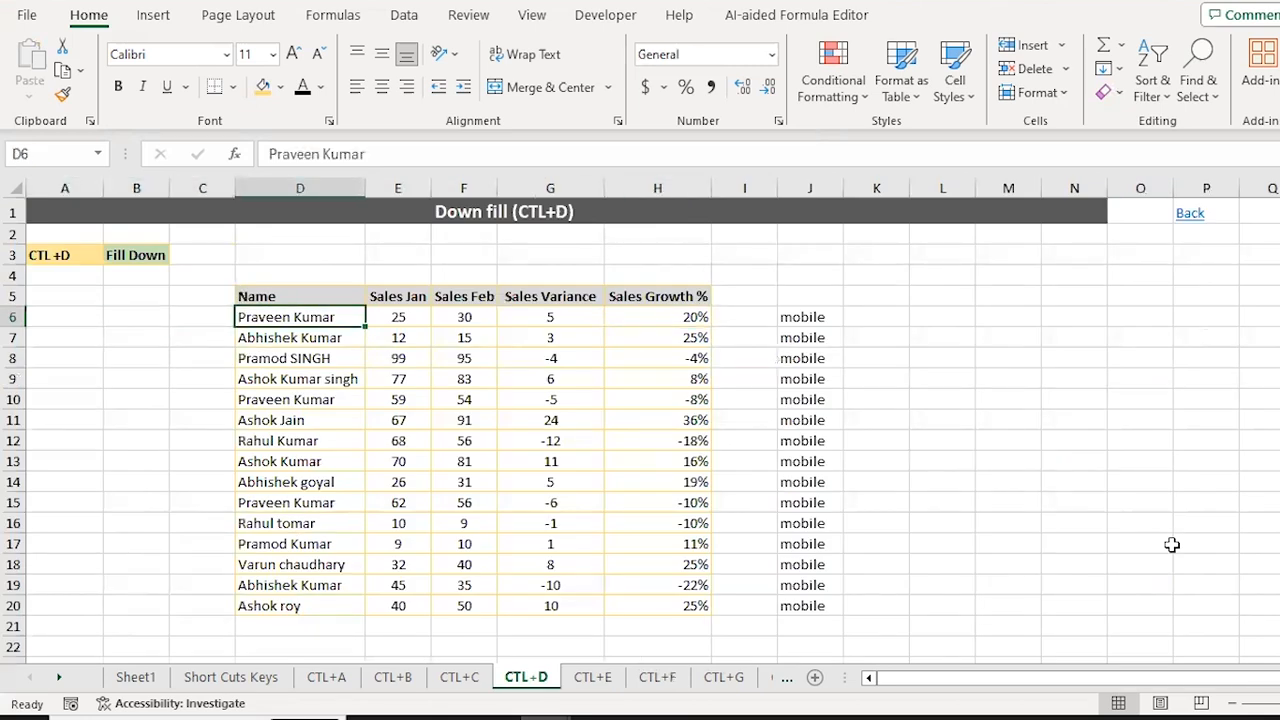
key("ctrl+c")
key("ctrl+f")
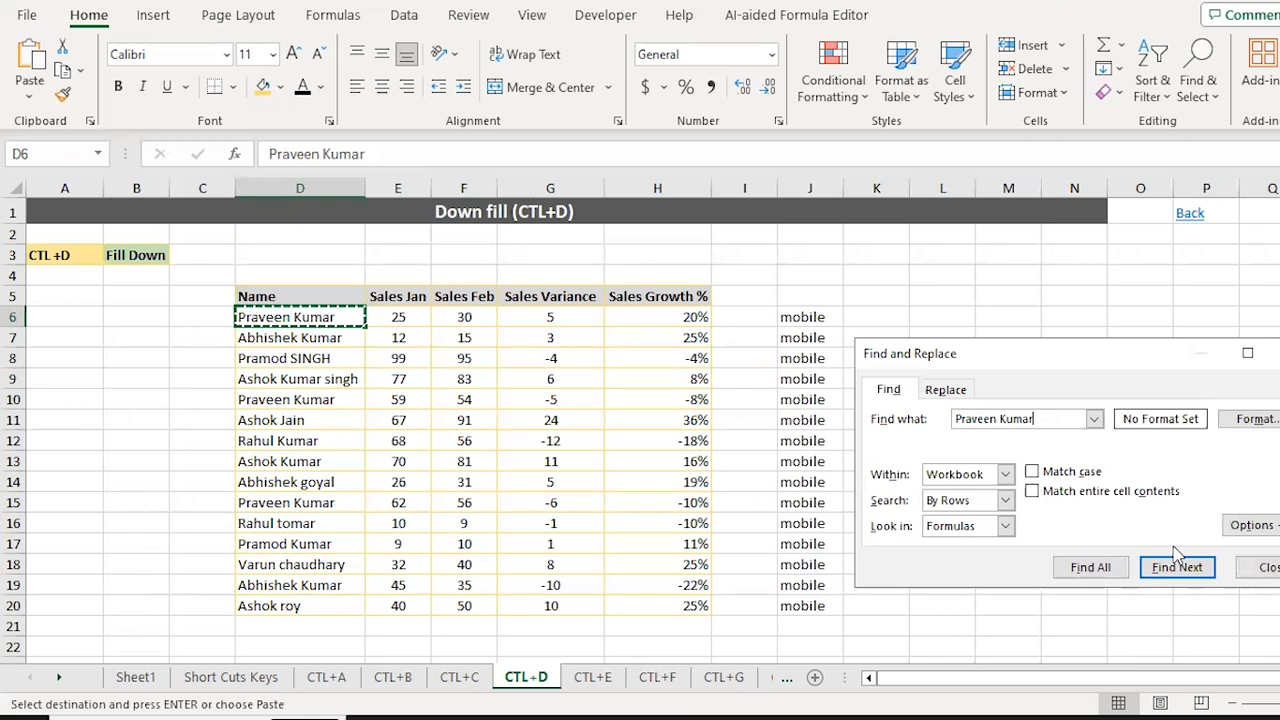
key("Return")
key("Return")
key("Return")
key("Return")
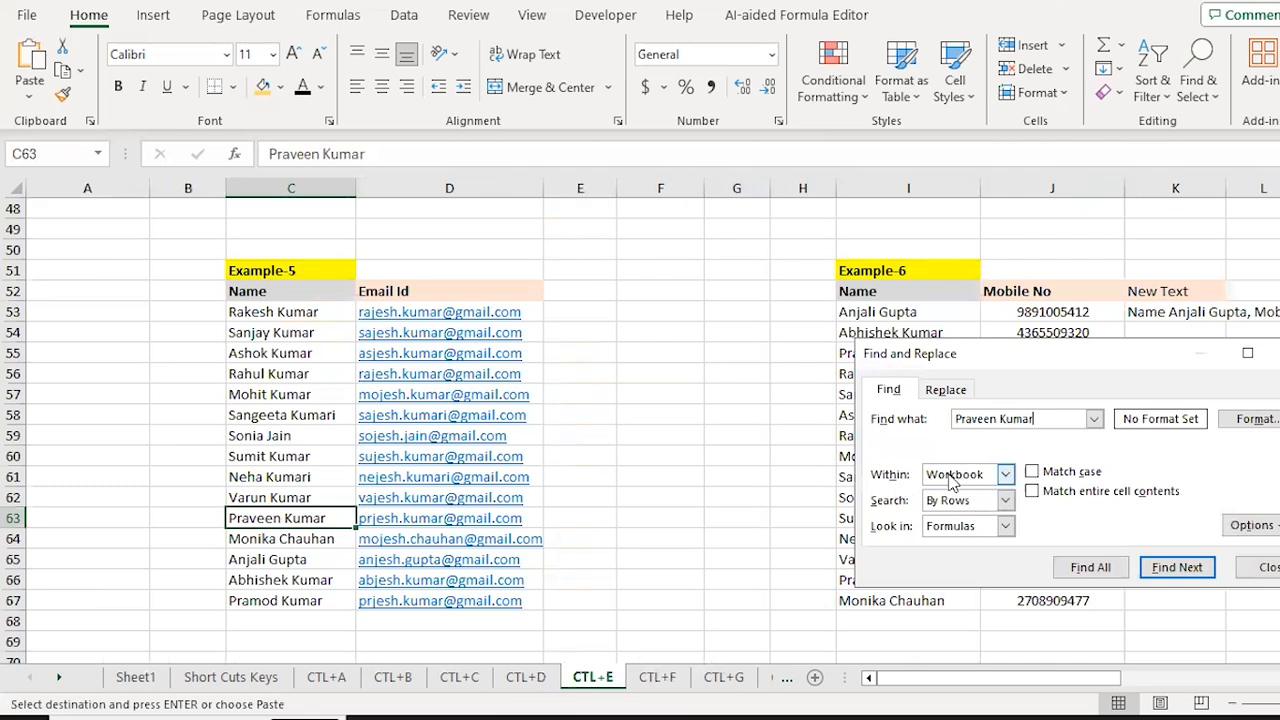
key("Return")
key("Return")
key("Return")
key("Return")
key("Return")
key("Return")
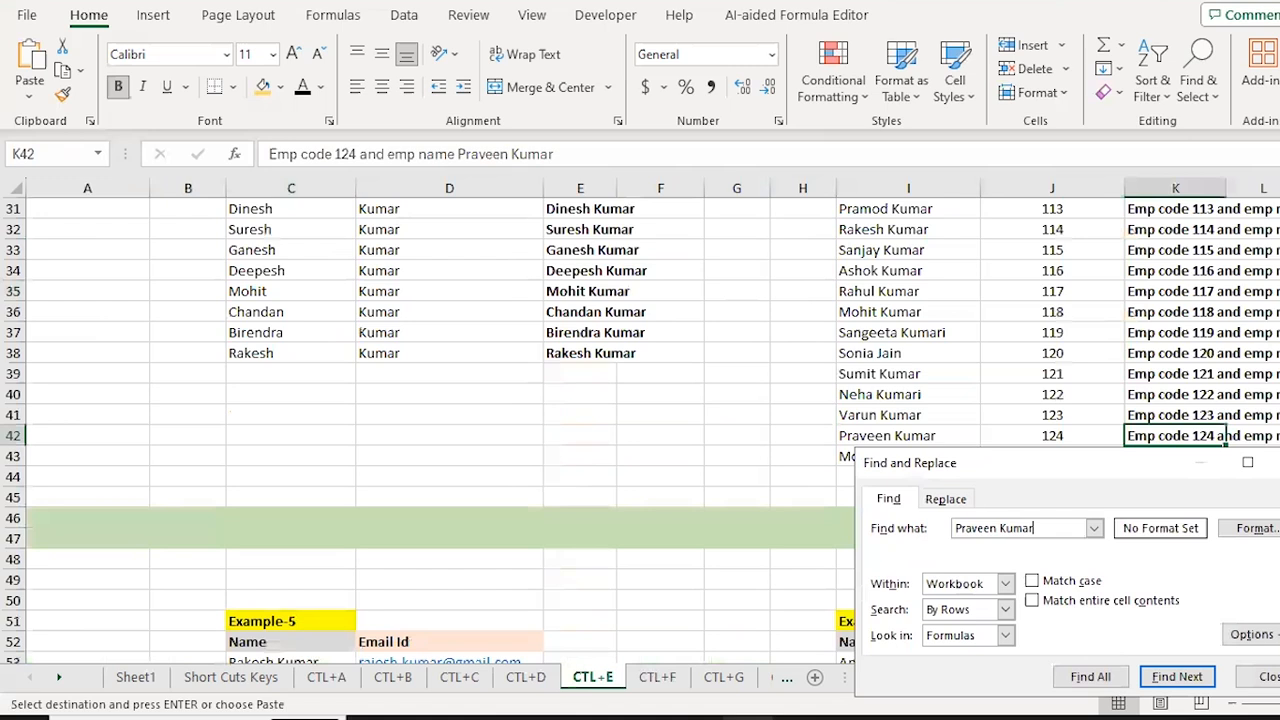
key("Return")
key("Escape")
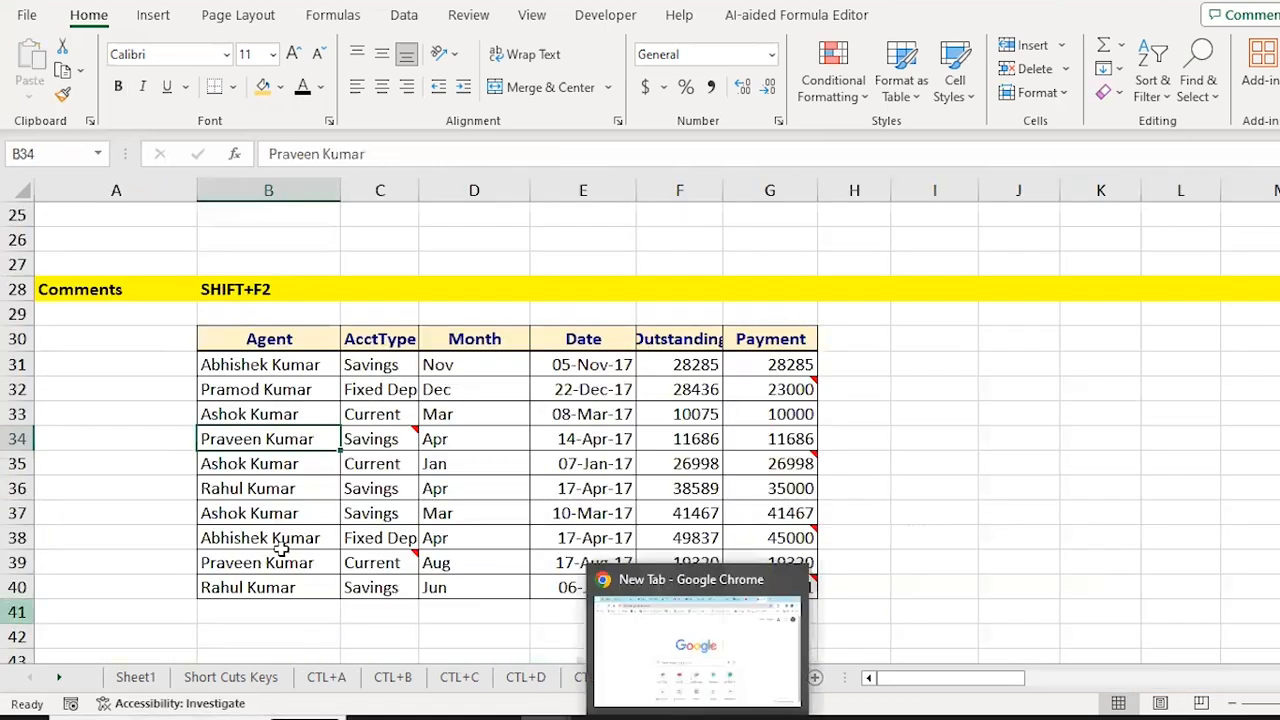
Step: Back on CTL+F, select the lower table C38:J51 and open Find and Replace
key("ctrl+Page_Up")
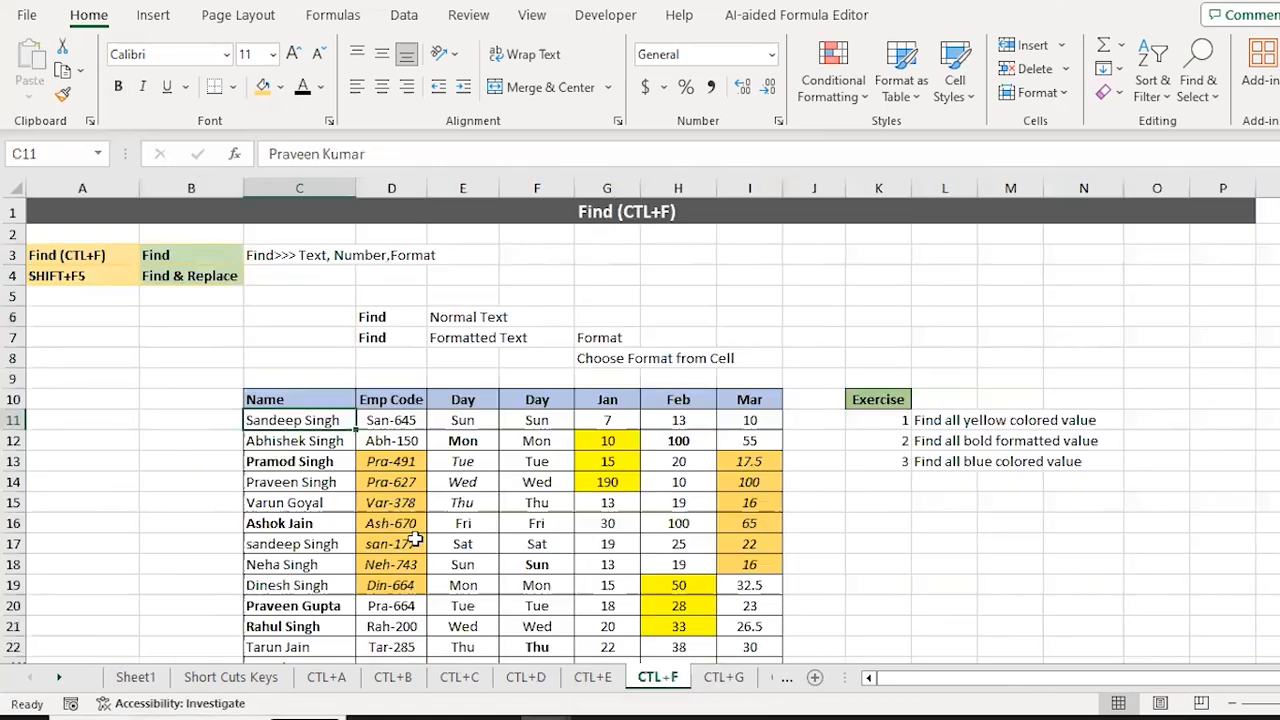
key("ctrl+shift+Down")
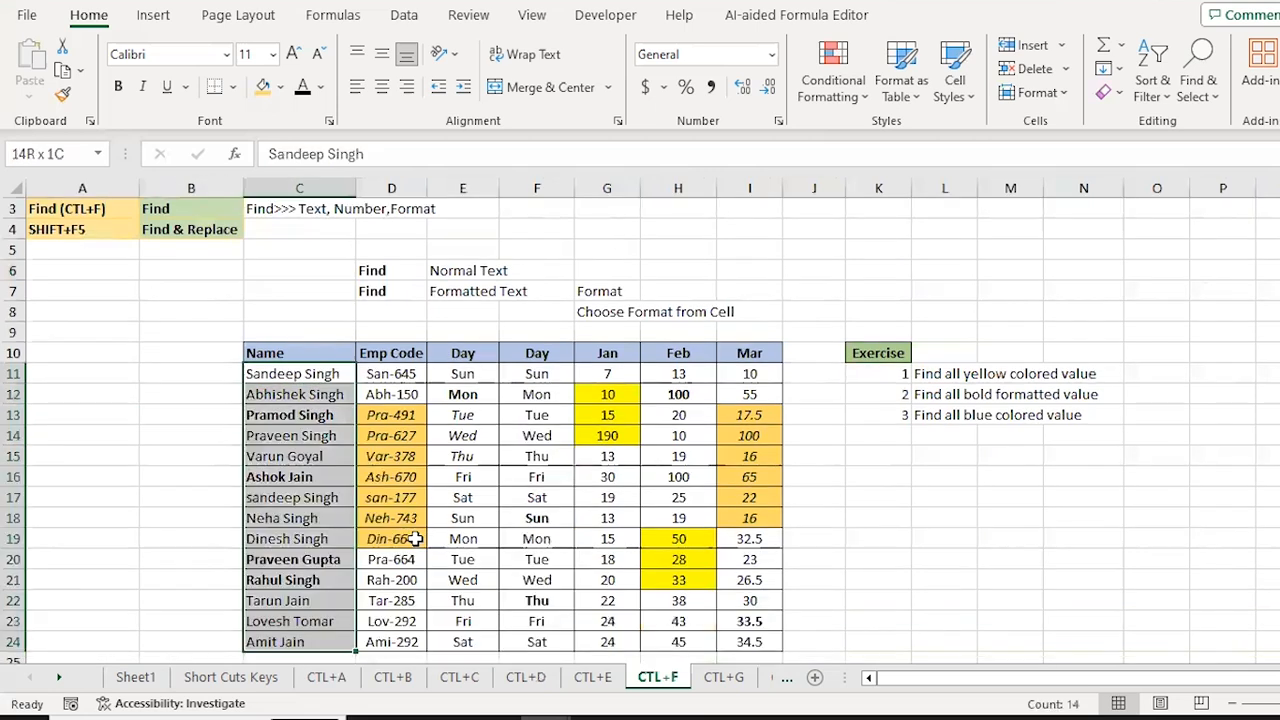
key("ctrl+shift+Right")
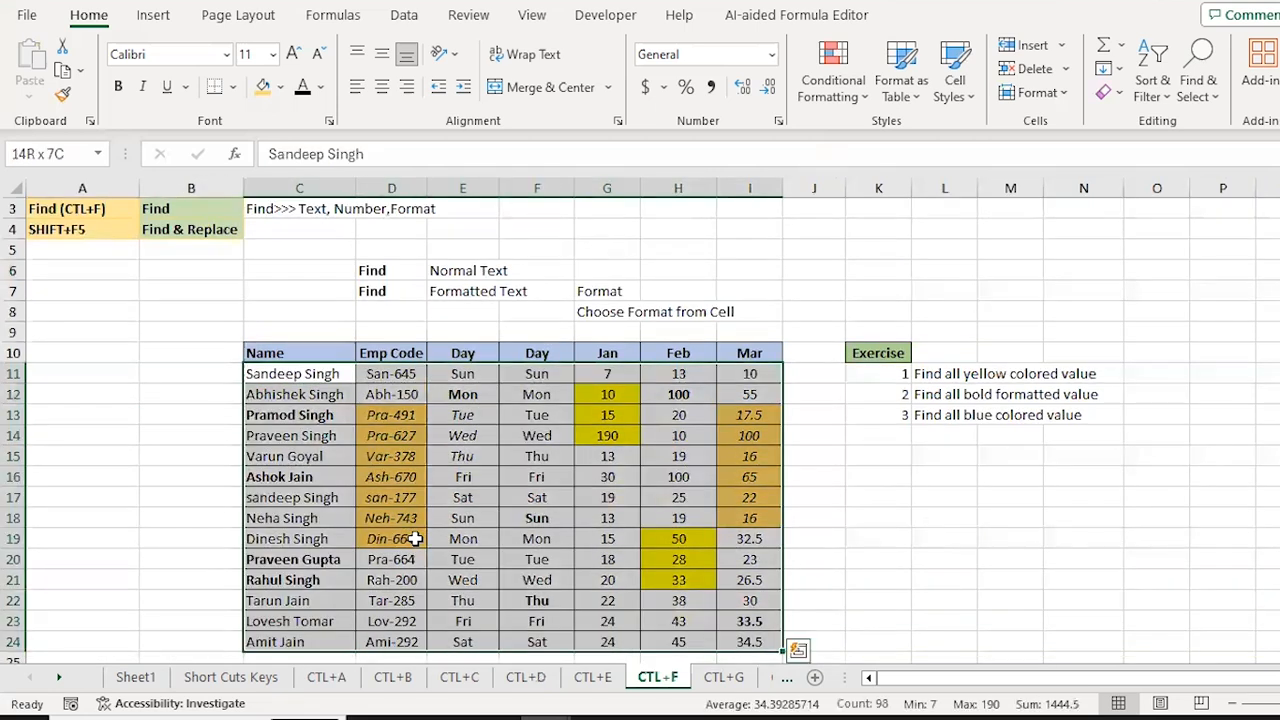
key("ctrl+Down")
key("ctrl+Down")
key("Down")
key("ctrl+shift+Down")
key("ctrl+shift+Right")
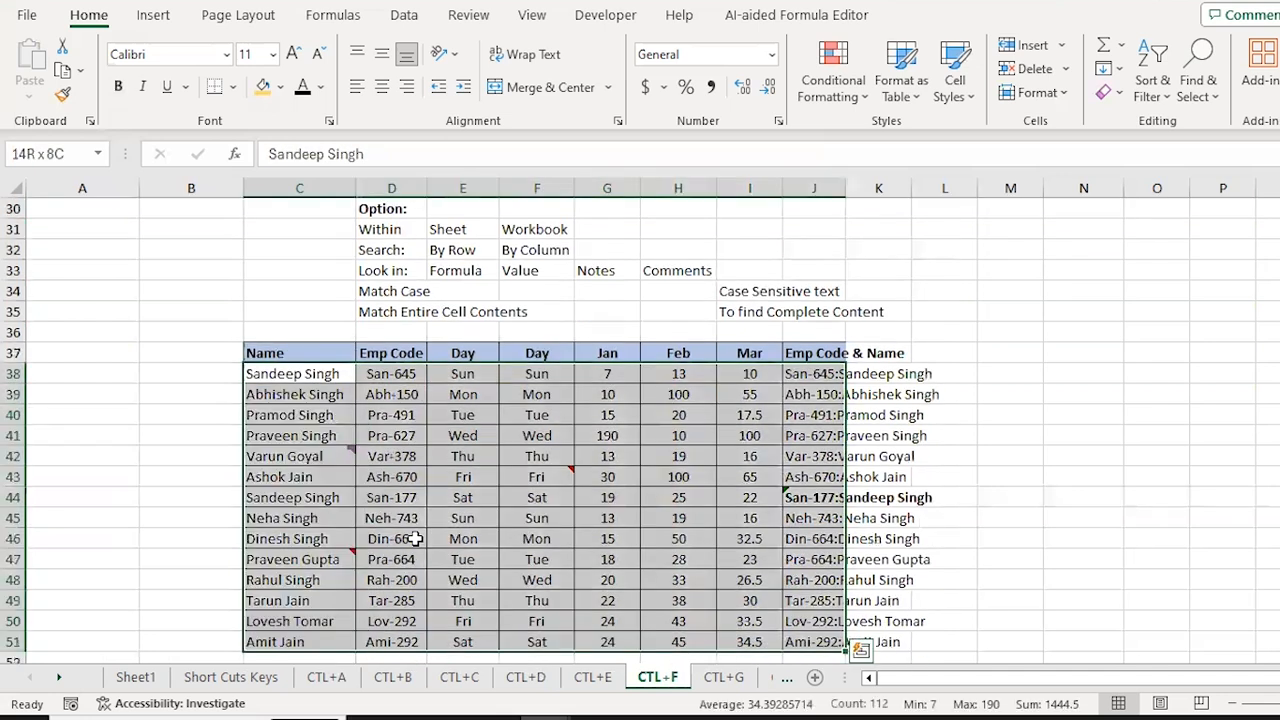
key("ctrl+f")
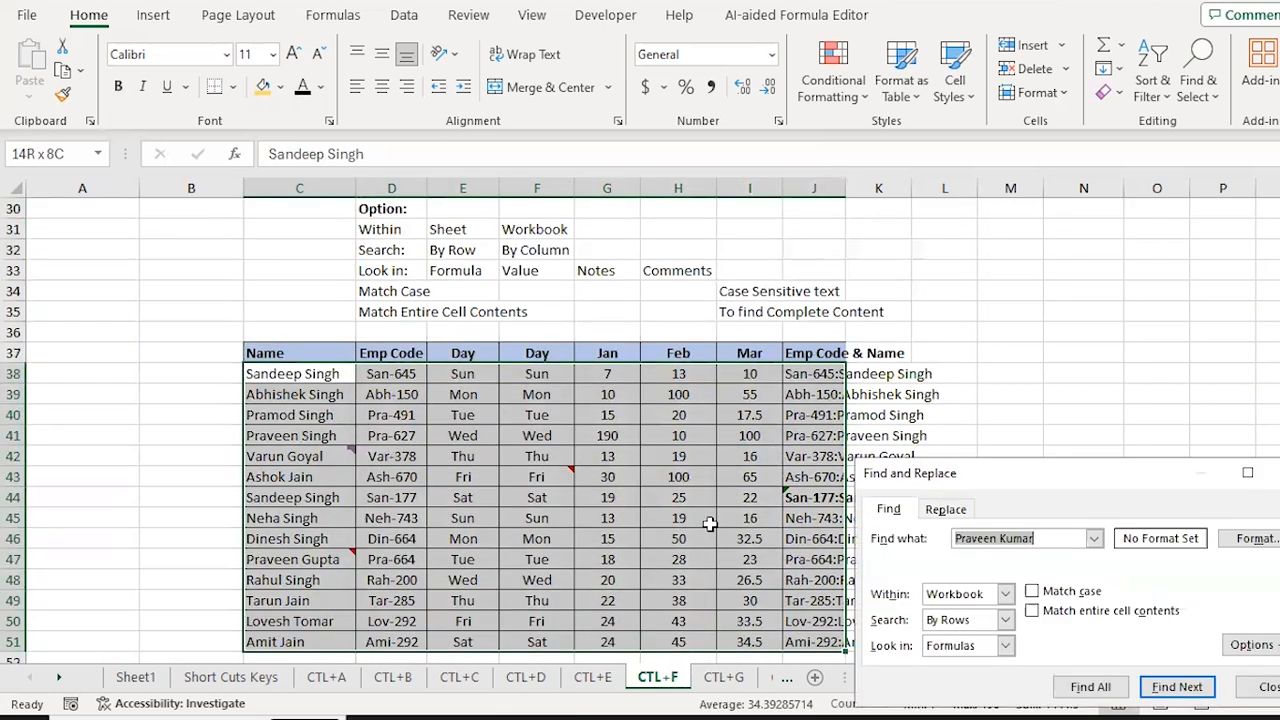
Step: Change the search scope Within from Workbook to Sheet
left_click(1007, 596)
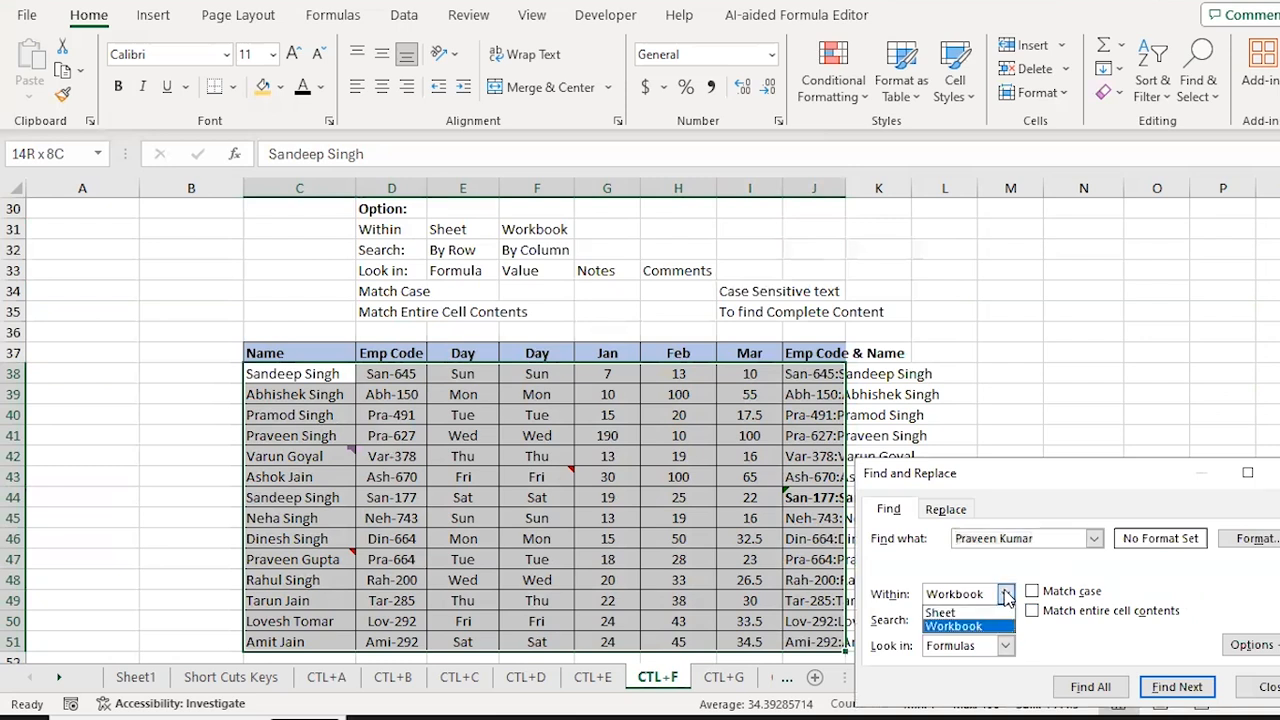
left_click(945, 613)
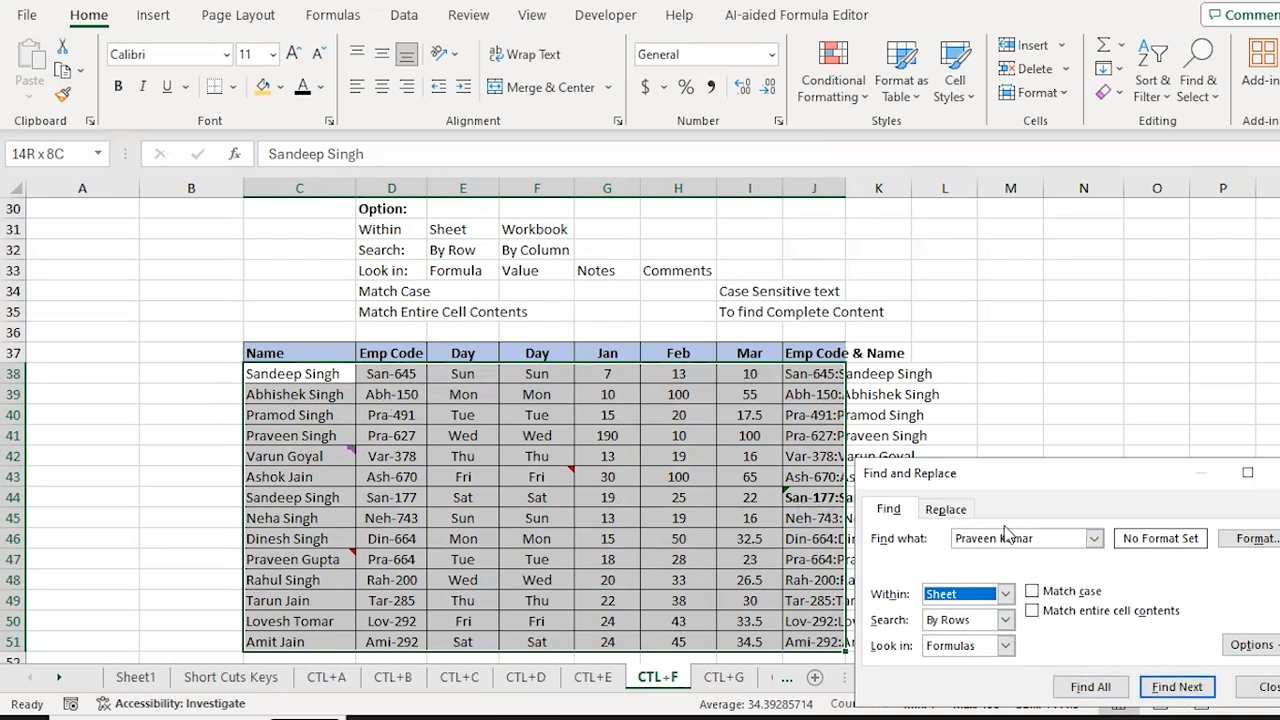
left_click(1050, 538)
Step: Search for 'sun' and step through every Sun match row by row
key("BackSpace")
key("BackSpace")
key("BackSpace")
key("BackSpace")
key("BackSpace")
key("BackSpace")
key("BackSpace")
key("BackSpace")
key("BackSpace")
key("BackSpace")
key("BackSpace")
key("BackSpace")
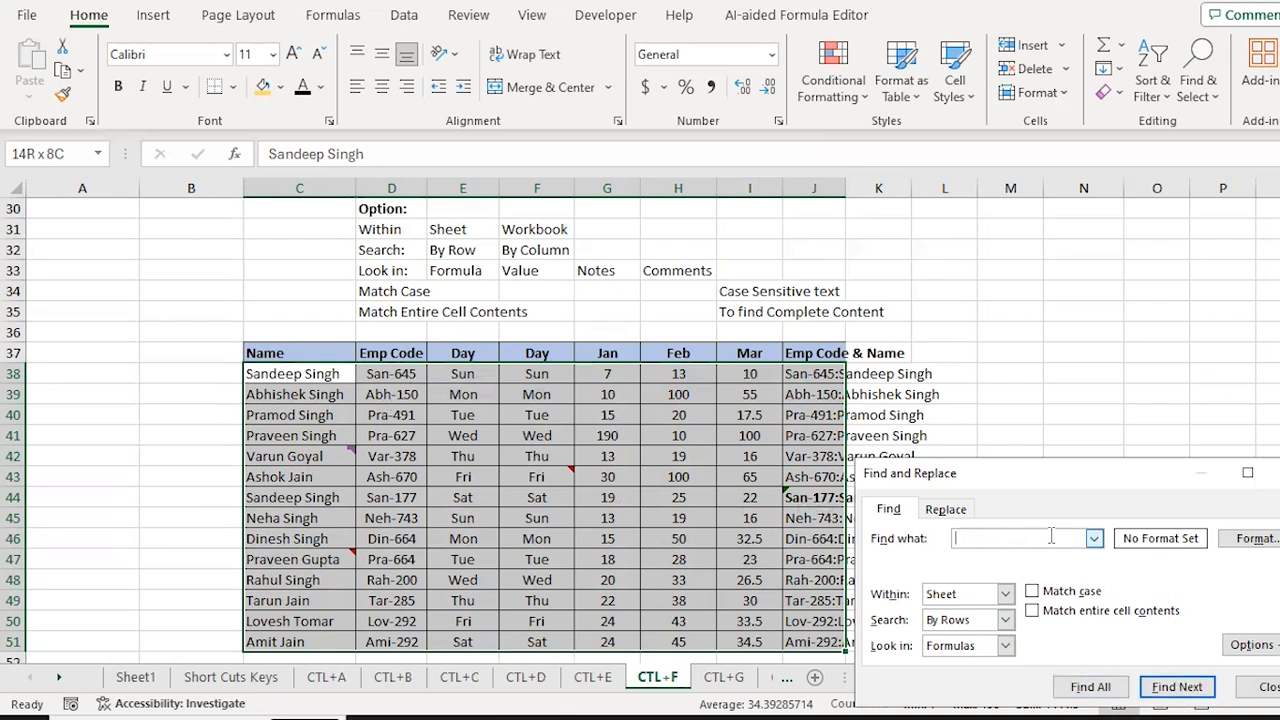
type("sun")
left_click(1172, 688)
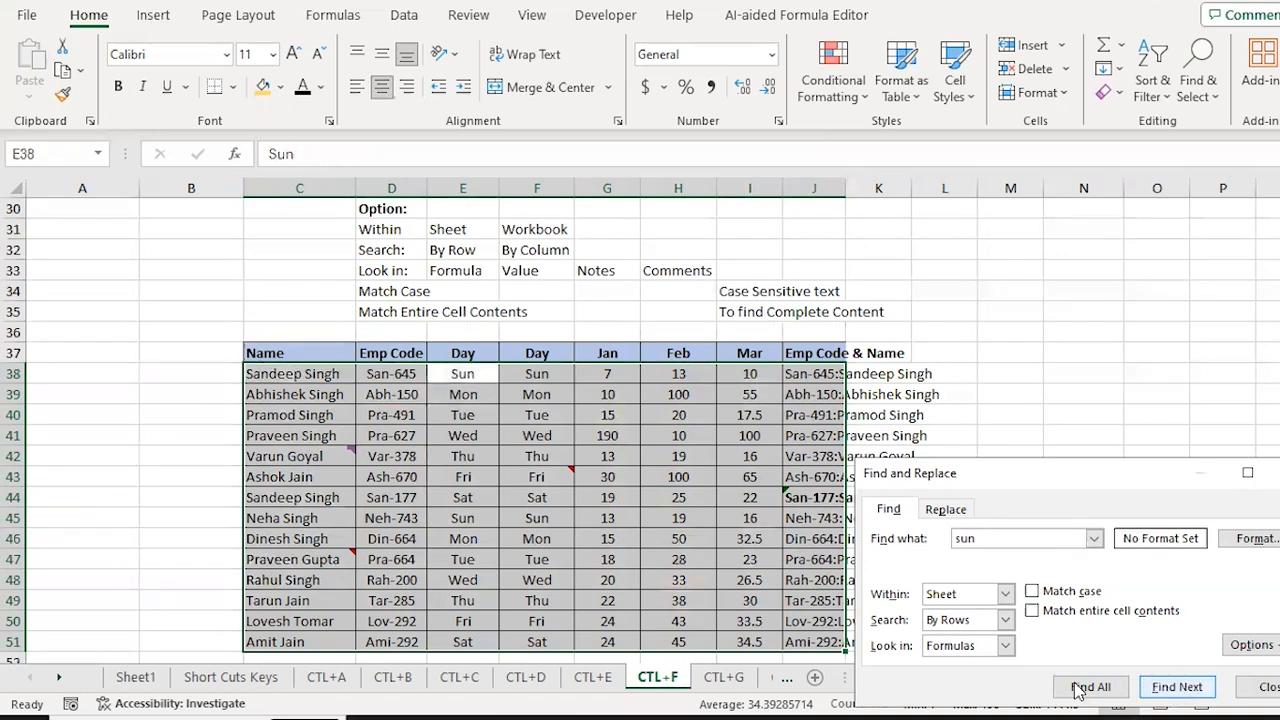
left_click(1180, 690)
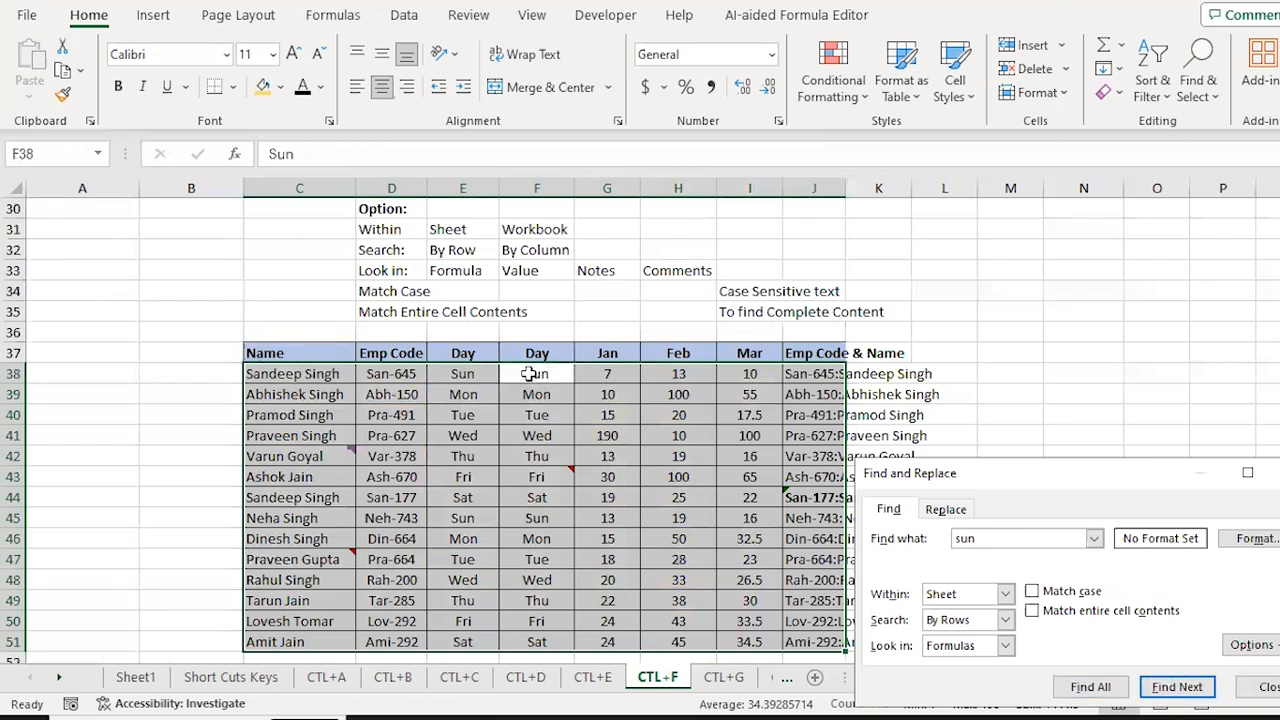
left_click(1180, 690)
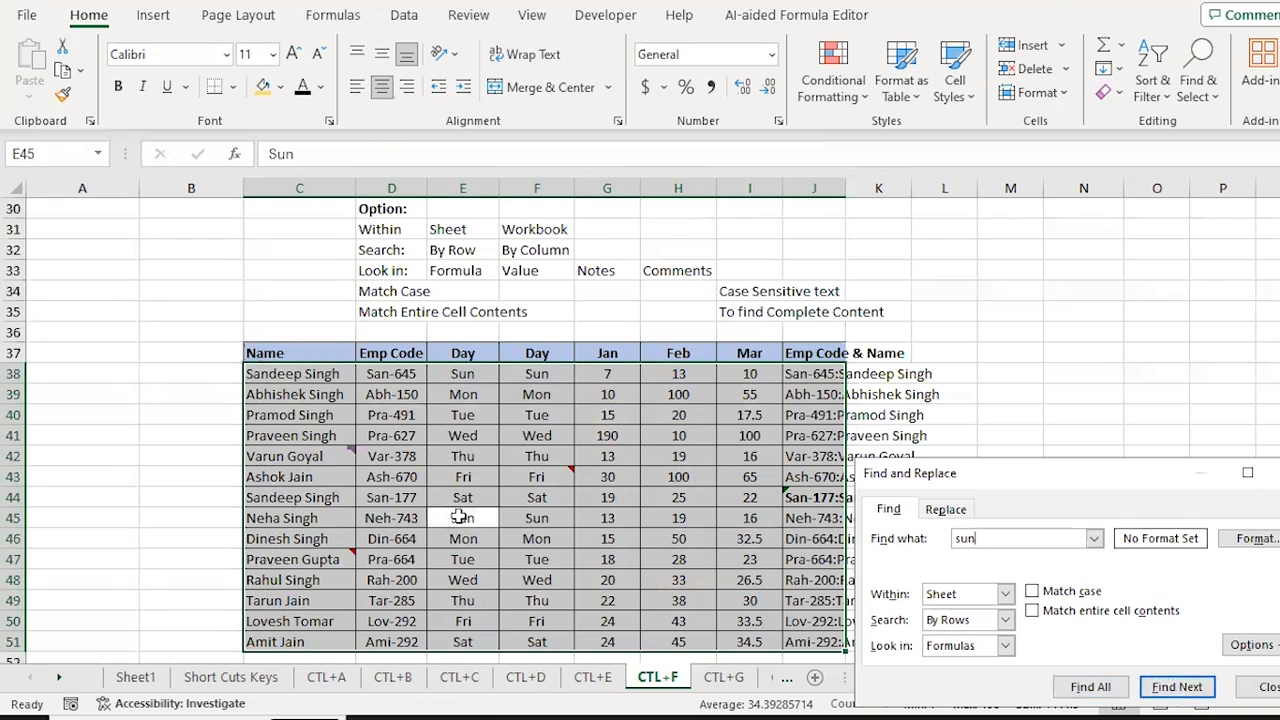
left_click(1178, 688)
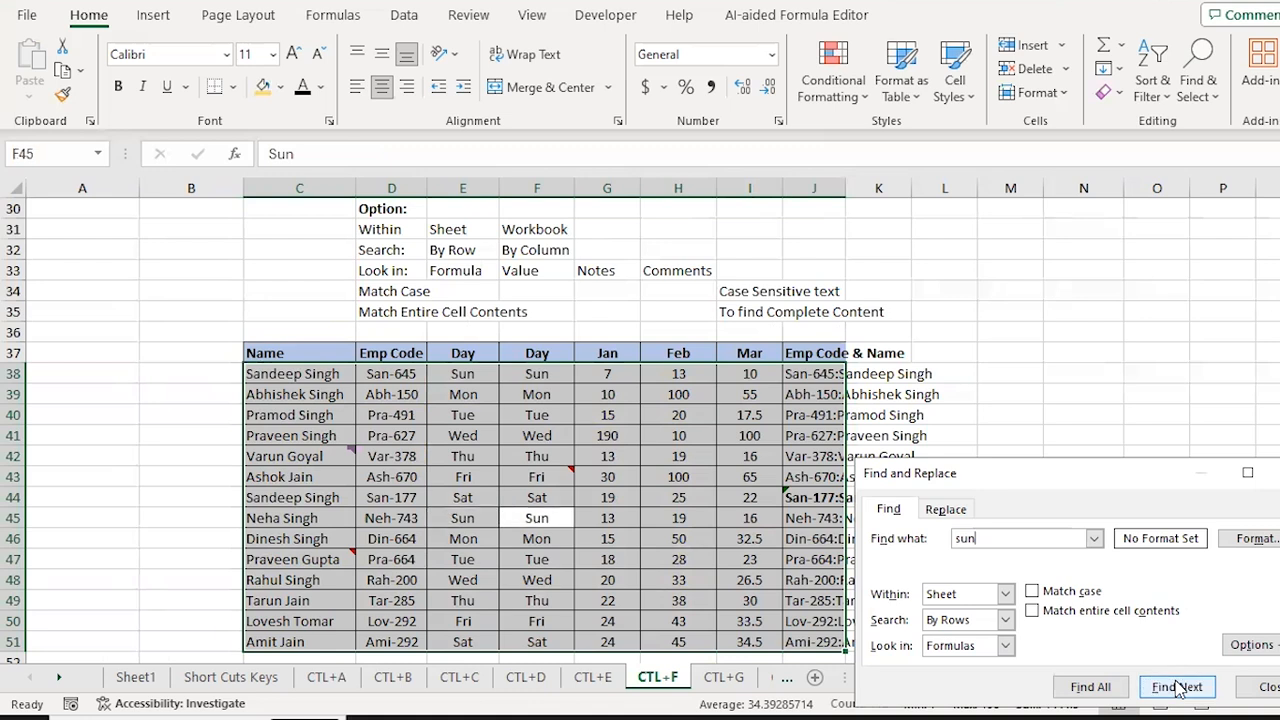
left_click(1180, 688)
left_click(1180, 688)
left_click(1180, 688)
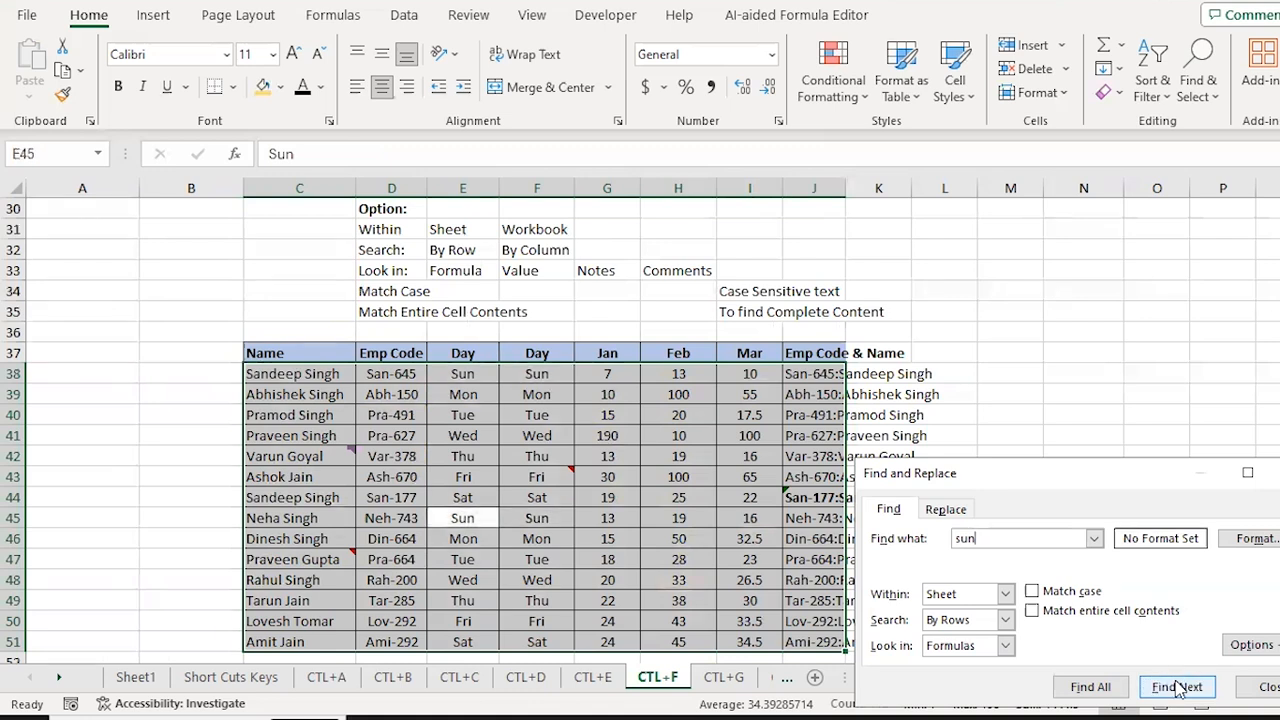
left_click(1180, 688)
left_click(1180, 688)
left_click(1180, 688)
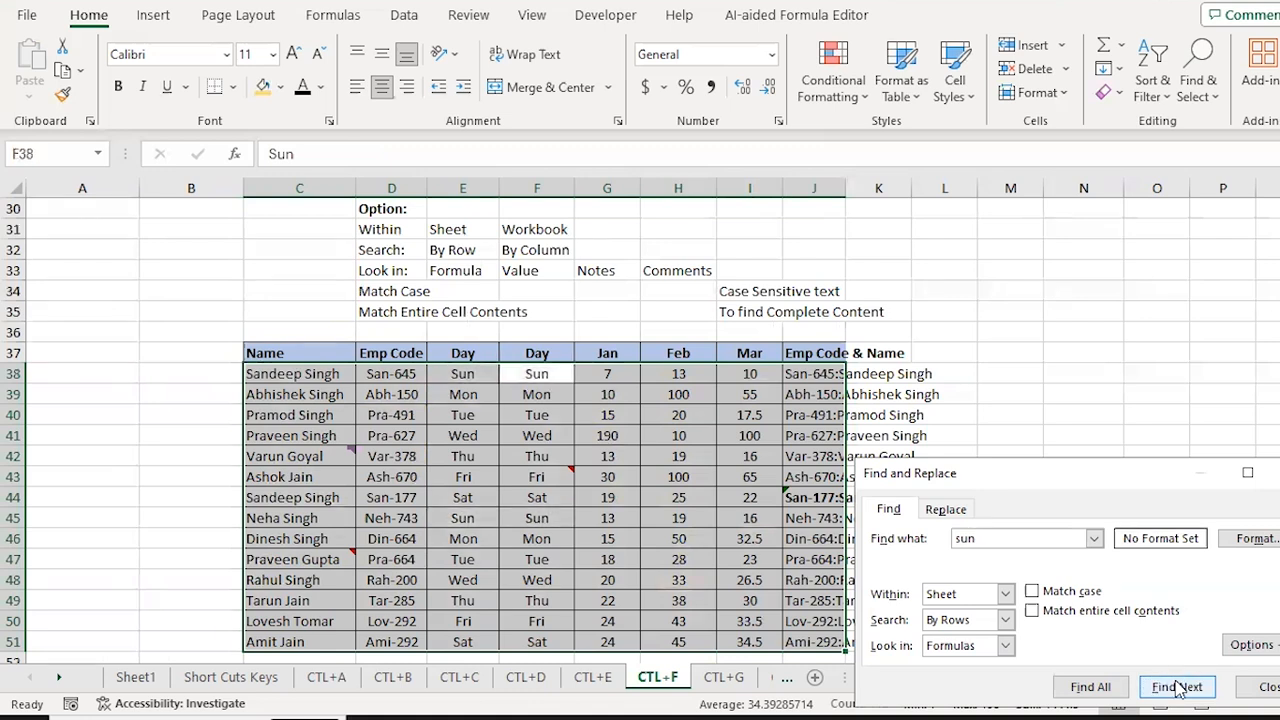
Step: Switch the search order to By Columns and step through the Sun matches again
left_click(1005, 620)
key("Down")
key("Return")
key("Return")
key("Return")
key("Return")
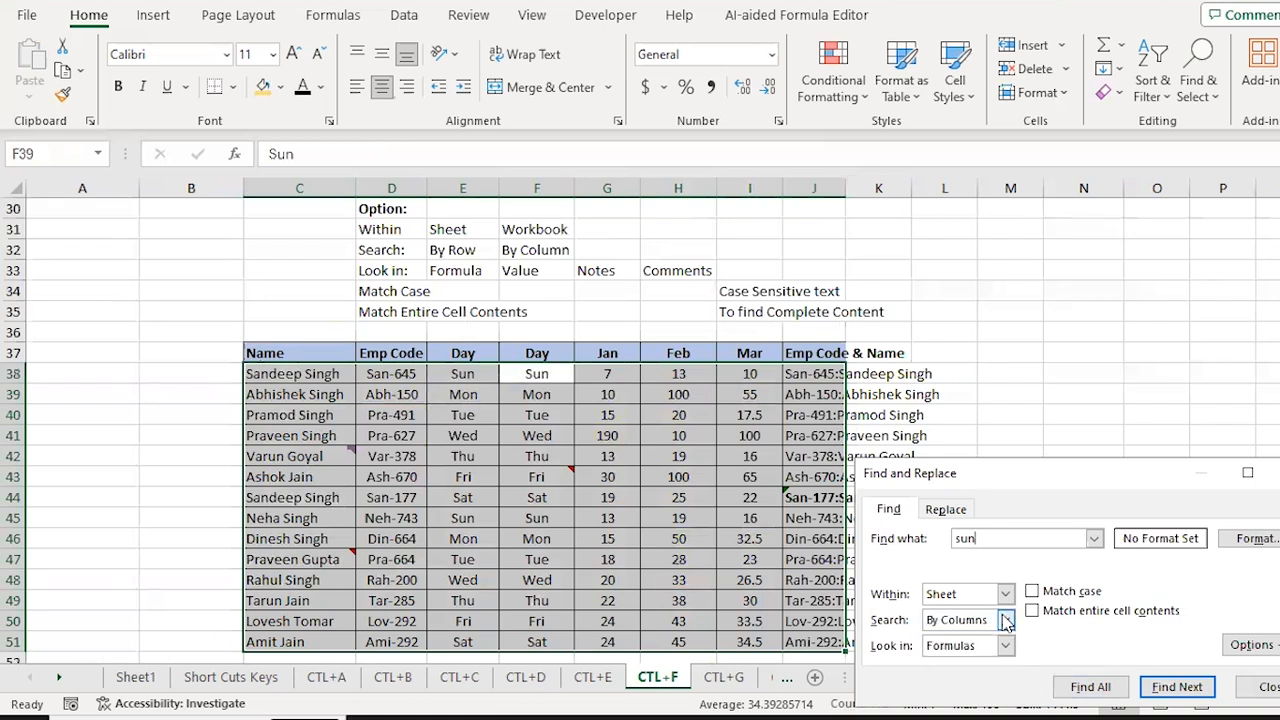
key("Return")
key("Return")
key("Return")
key("Return")
key("Return")
key("Return")
key("Return")
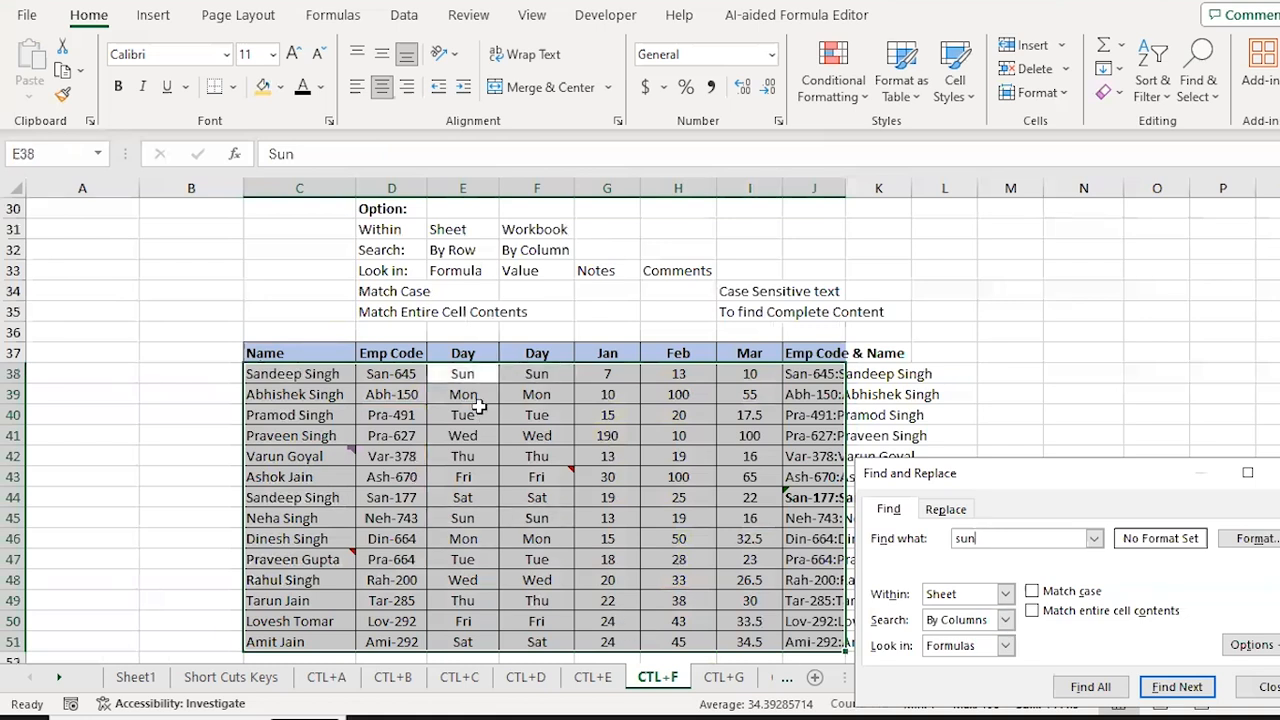
key("Return")
key("Return")
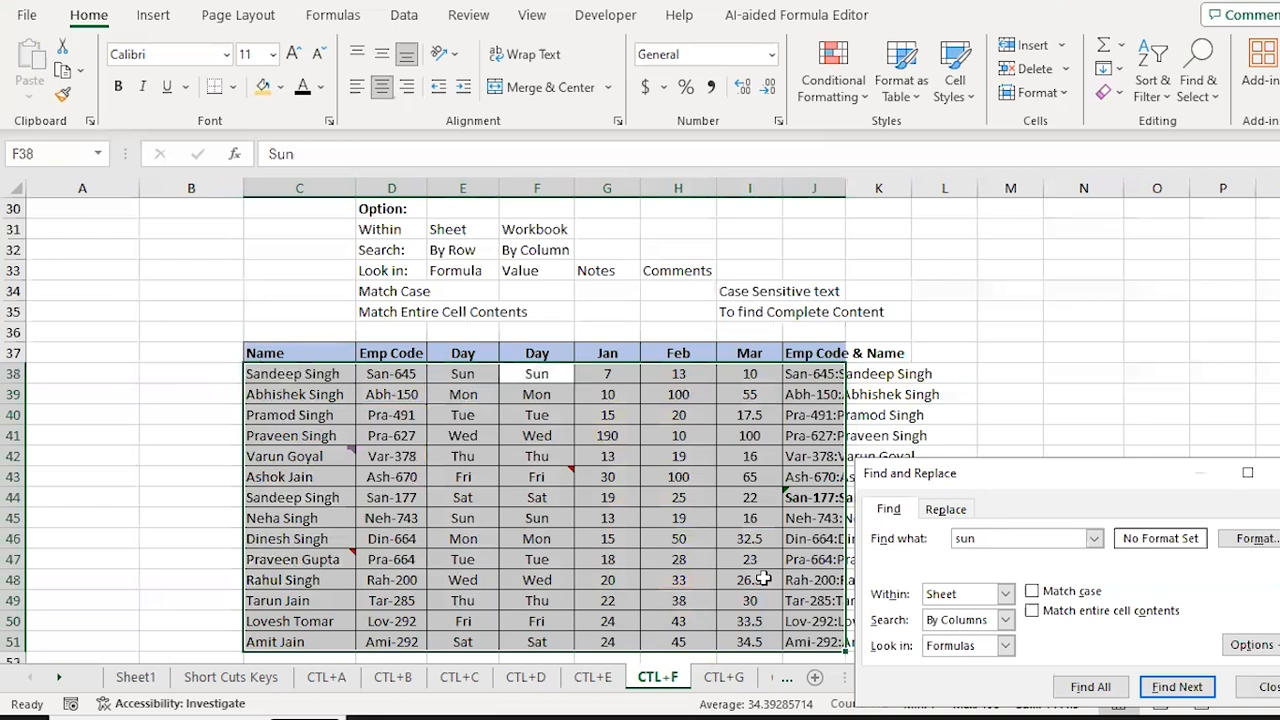
Step: Set the search order back to By Rows, keep Look in as Formulas, and move the dialog aside
left_click(1005, 620)
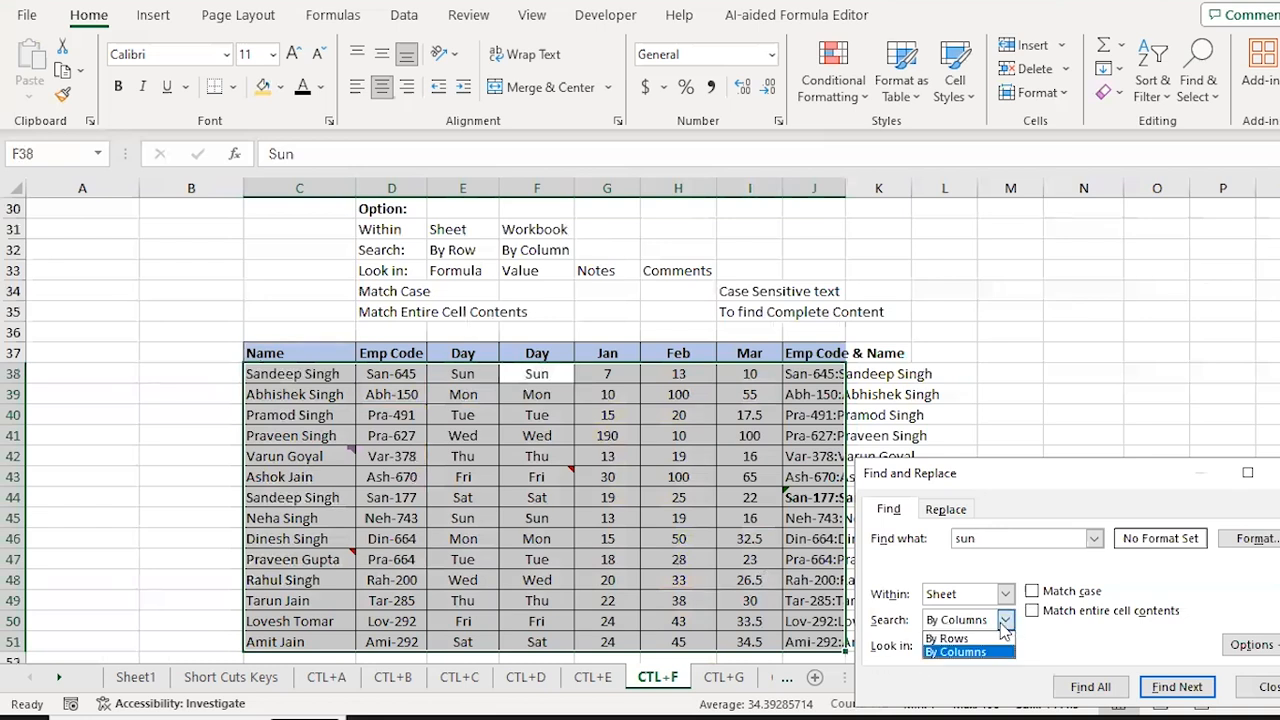
left_click(968, 639)
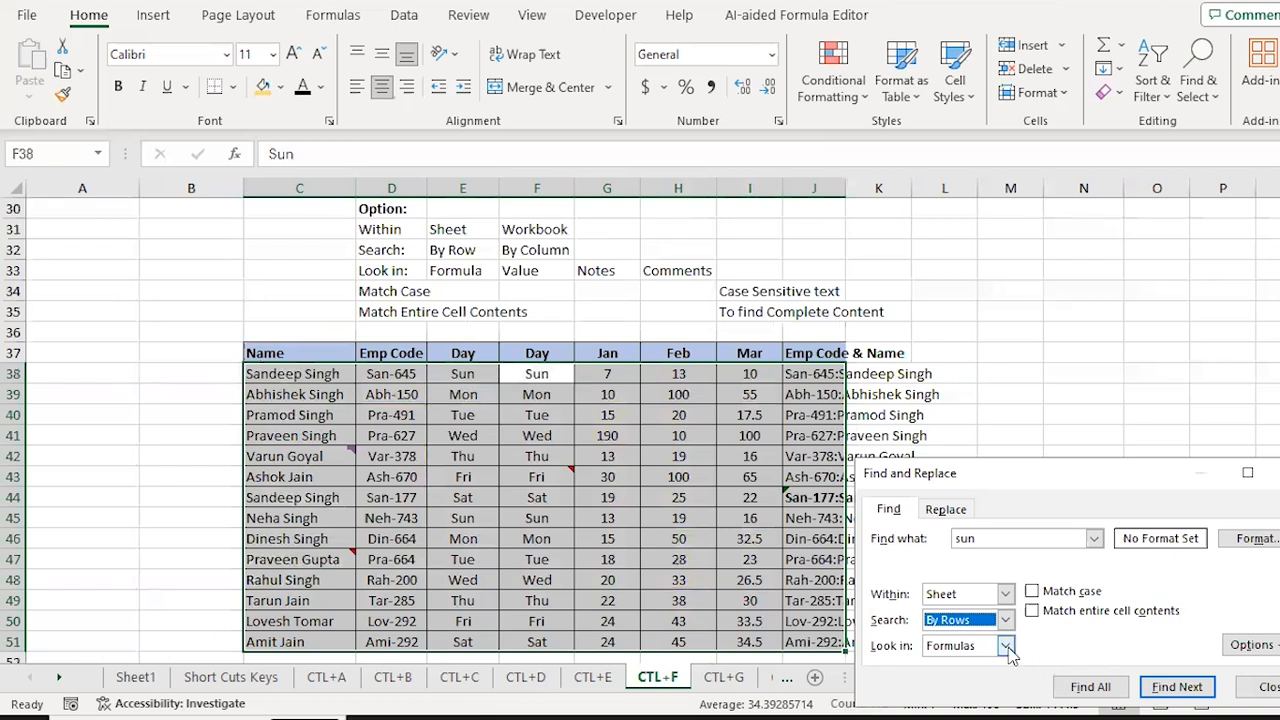
left_click(1005, 646)
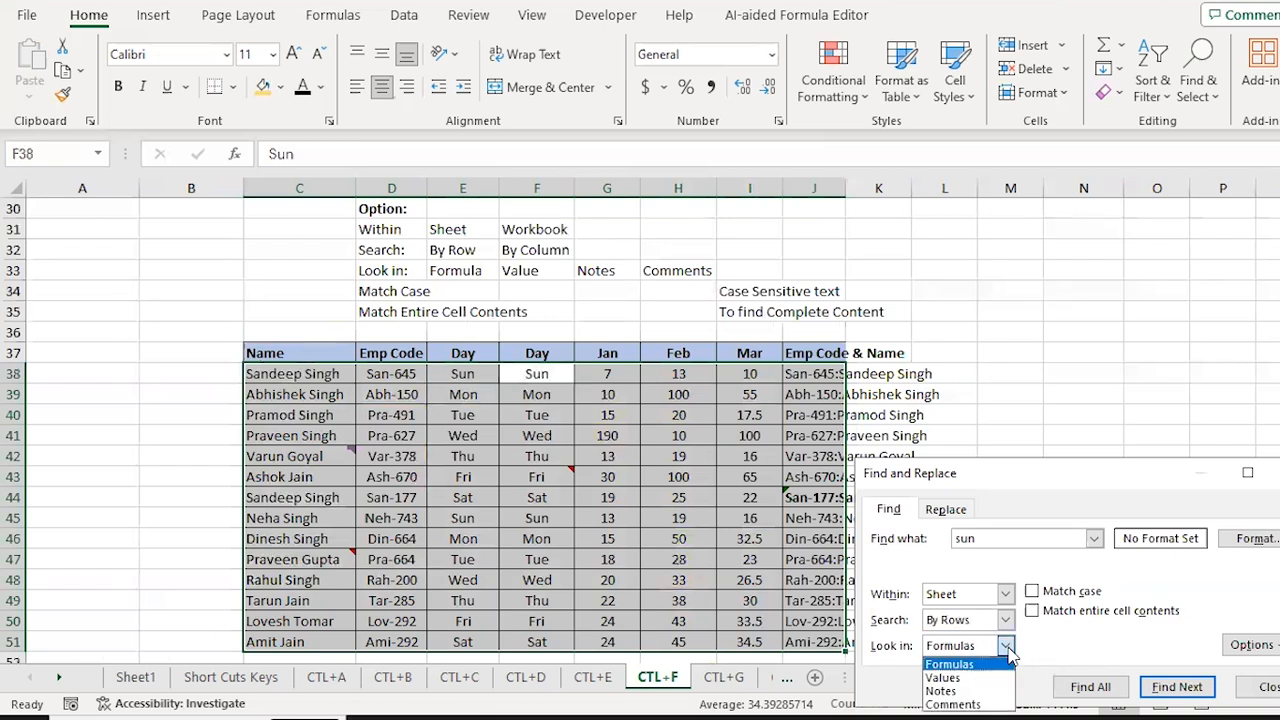
left_click(1009, 650)
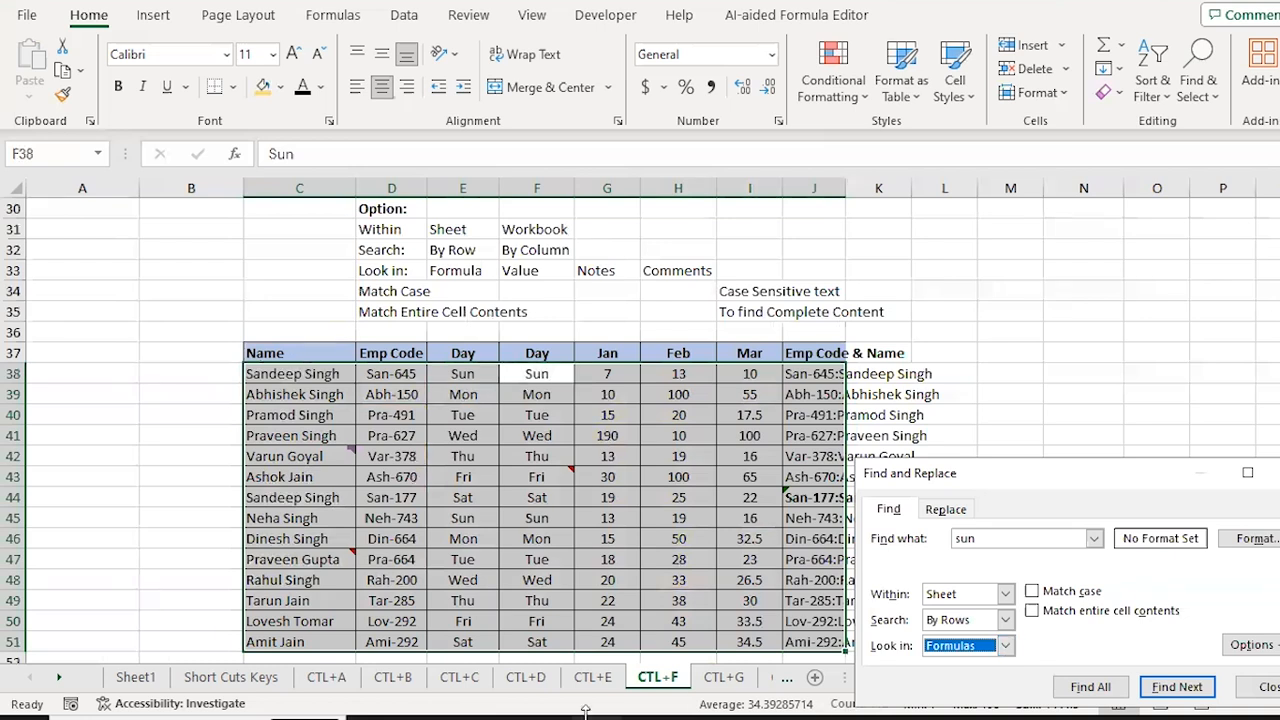
left_click_drag(1066, 481, 1019, 33)
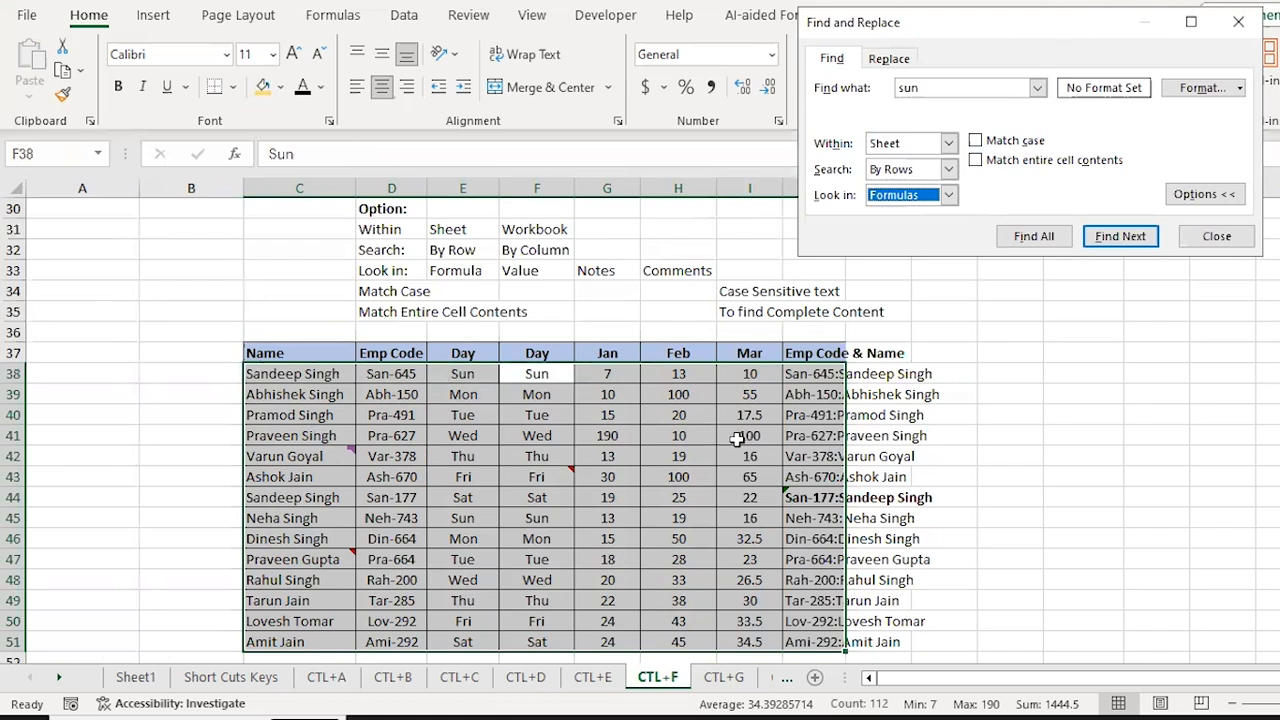
Step: Copy the first name Sandeep from cell C38 without changing the cell
key("Escape")
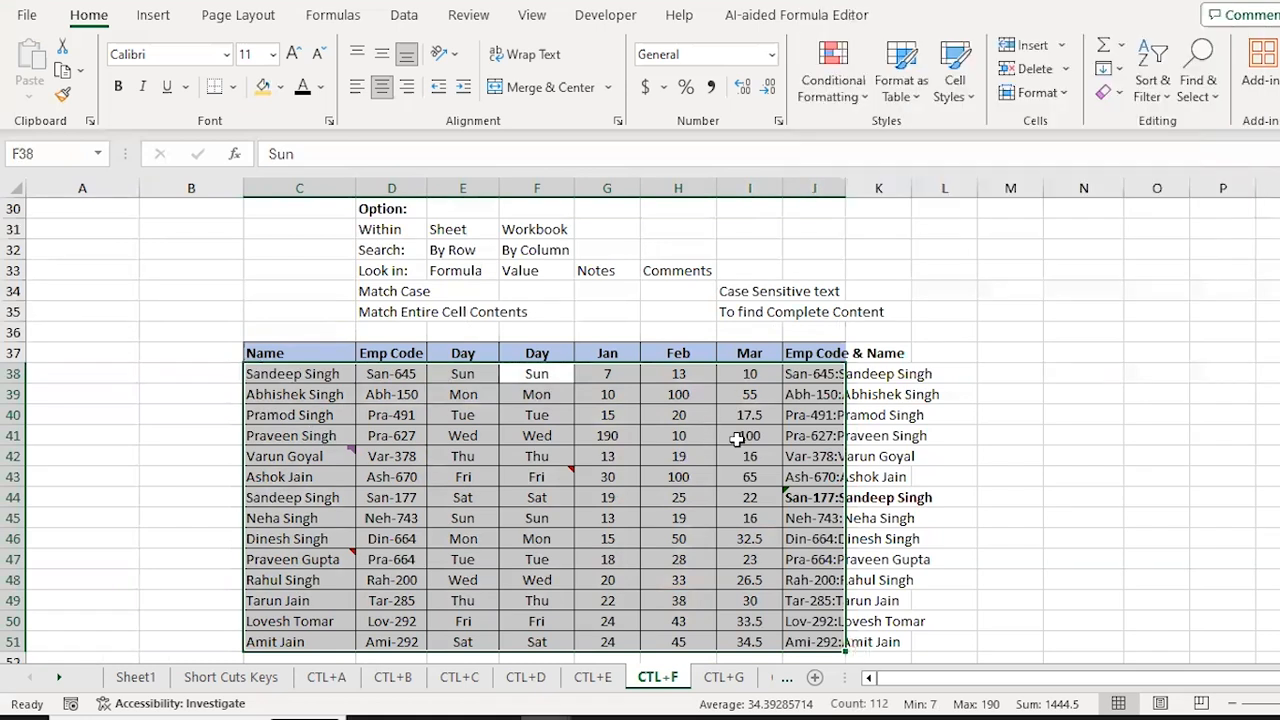
key("Left")
key("Left")
key("Left")
key("F2")
key("Home")
key("ctrl+shift+Right")
key("ctrl+c")
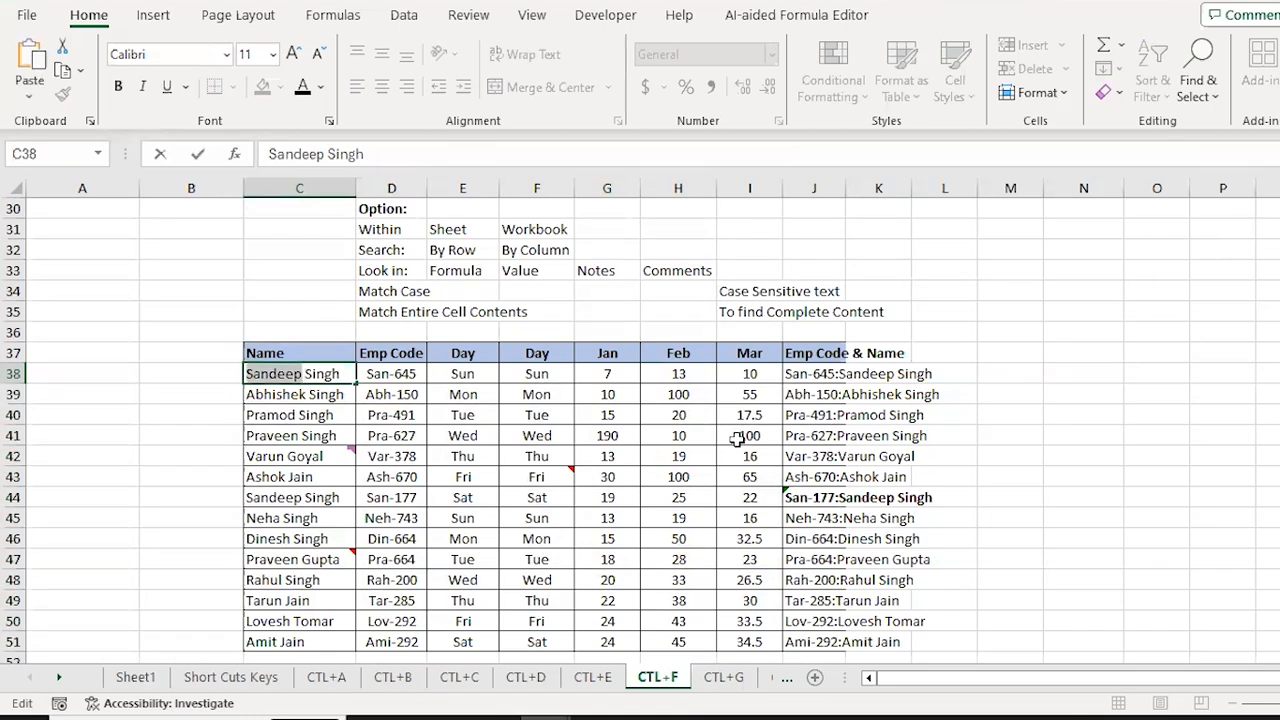
key("Escape")
key("Down")
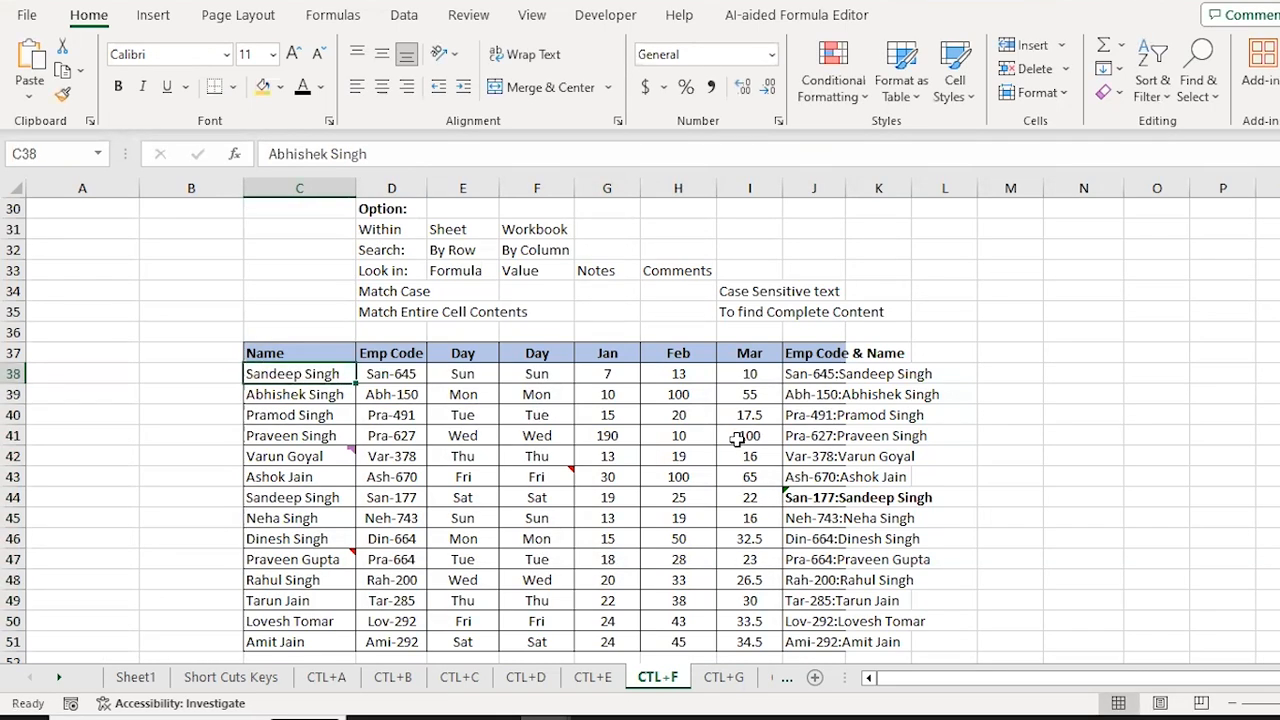
Step: Select the employee table C38:J51 and search it for Sandeep
key("Up")
key("ctrl+shift+Right")
key("ctrl+shift+Down")
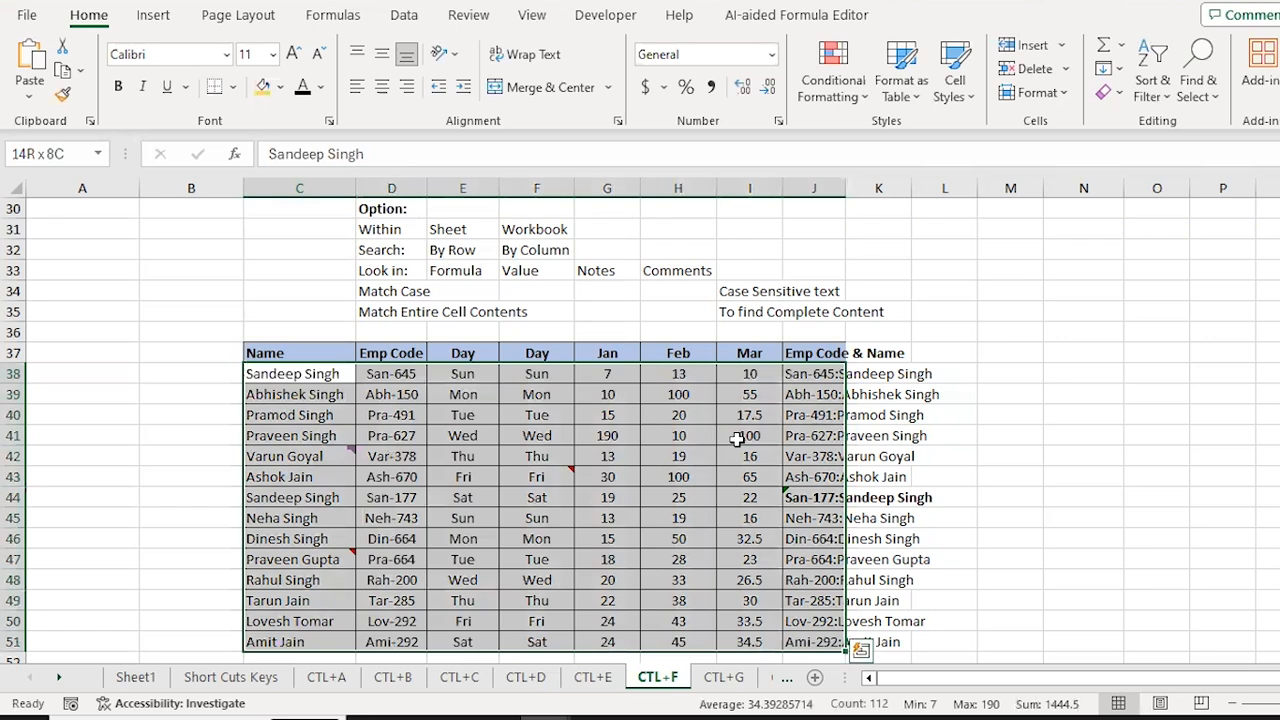
key("ctrl+f")
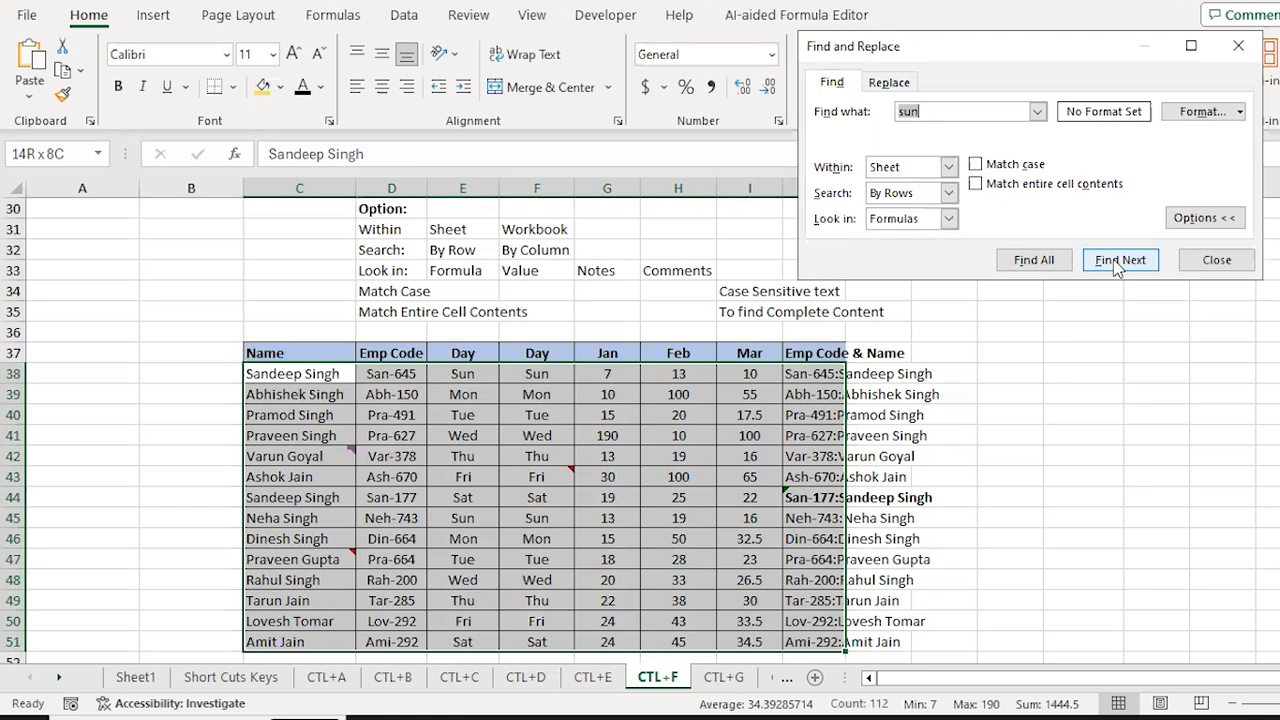
type("Sandeep")
Step: Cycle through the Sandeep matches in C44 and J44's formula, then close the search
left_click(1118, 261)
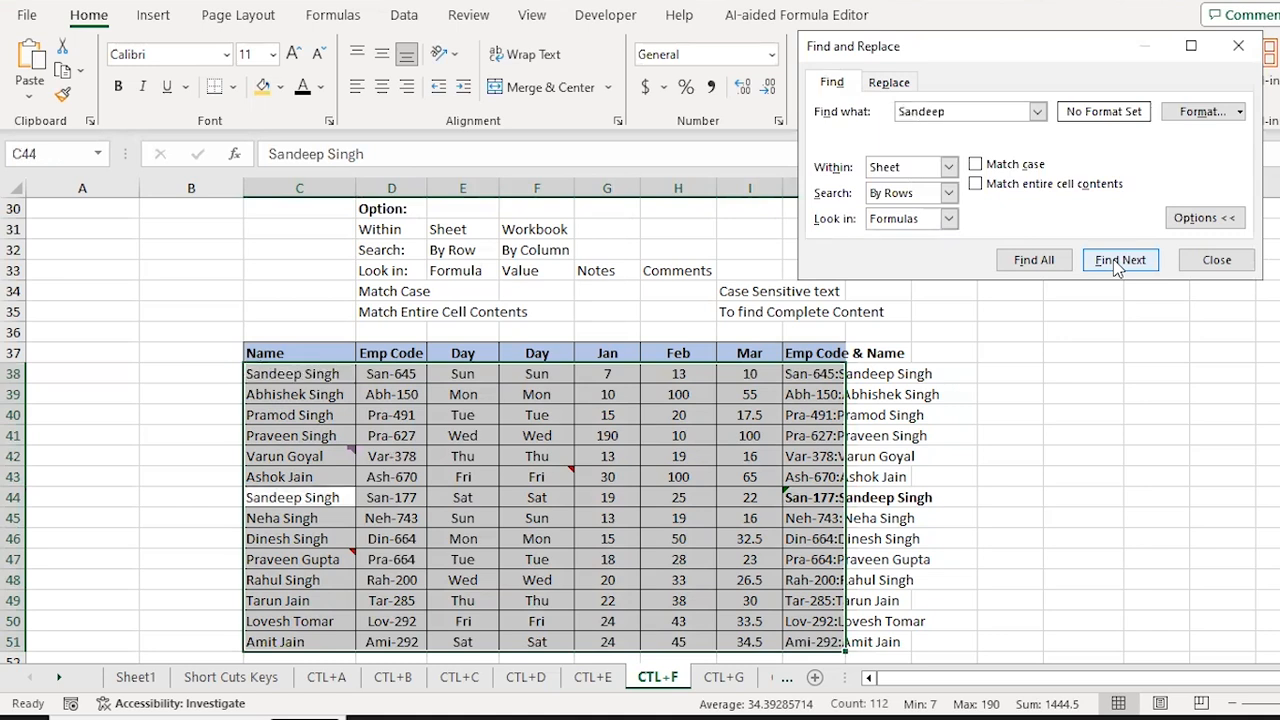
left_click(1117, 265)
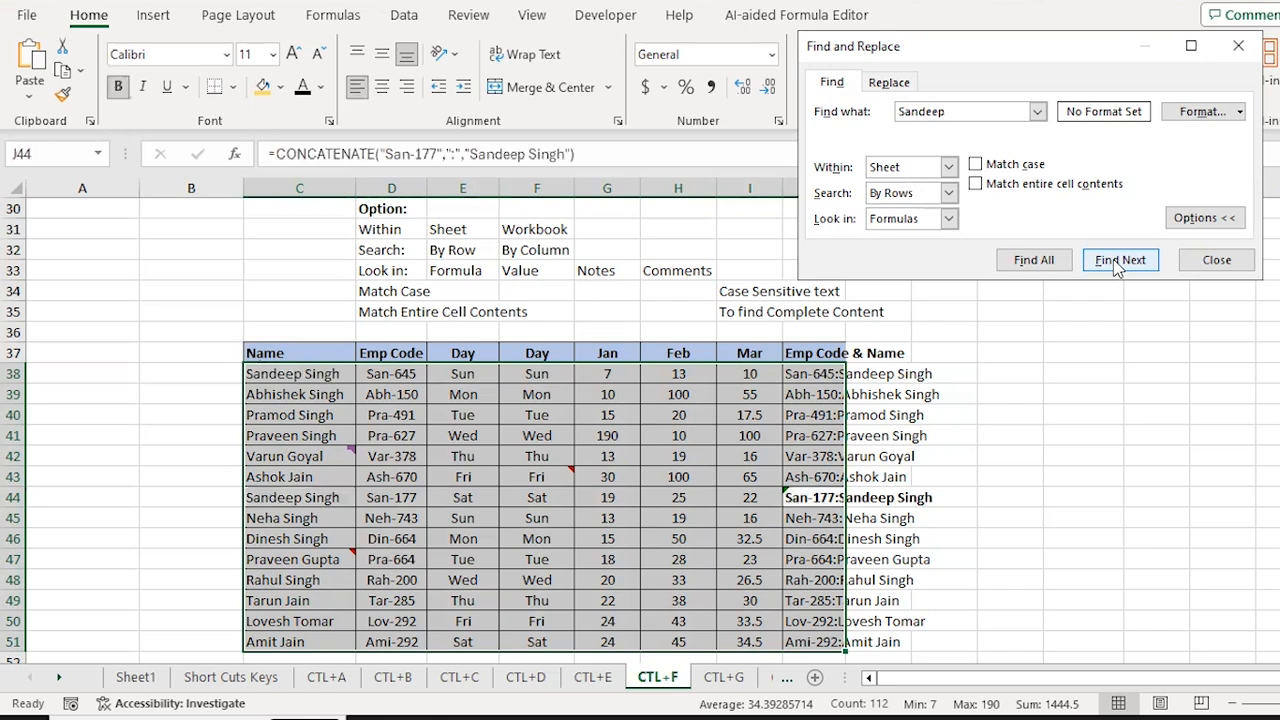
left_click(1117, 265)
left_click(1117, 265)
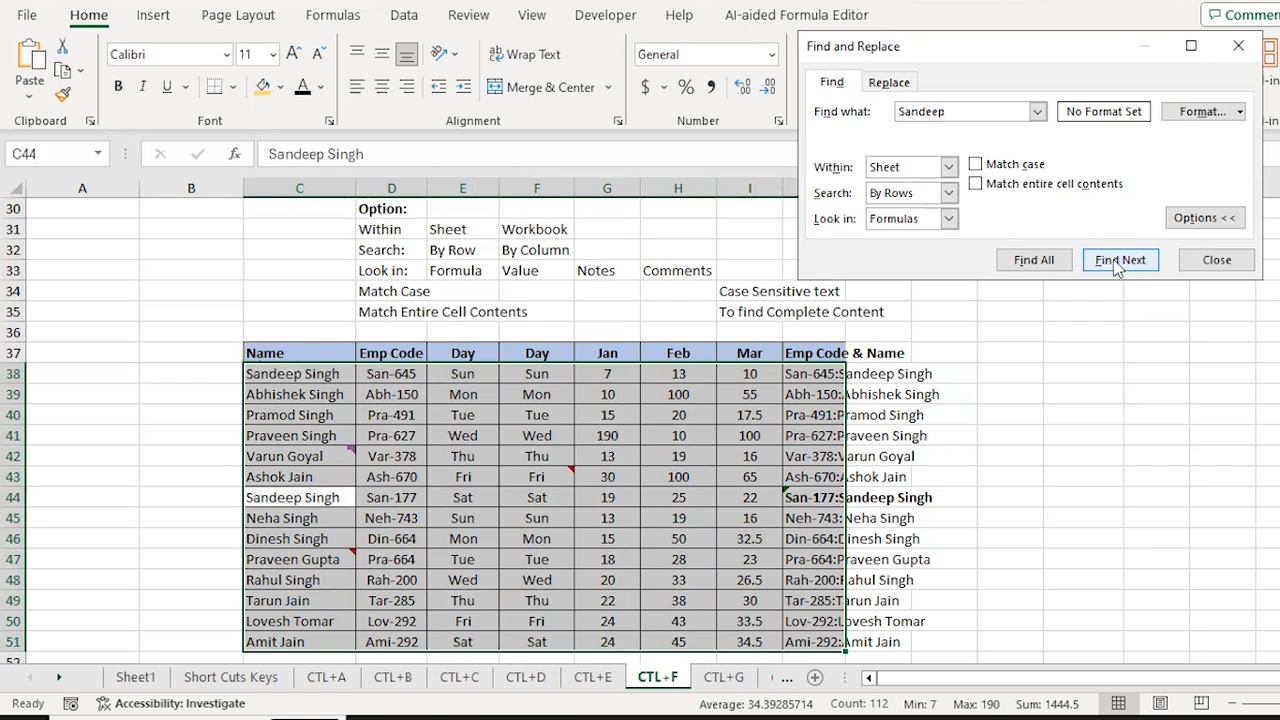
left_click(1117, 265)
left_click(1117, 265)
left_click(1117, 265)
left_click(1117, 265)
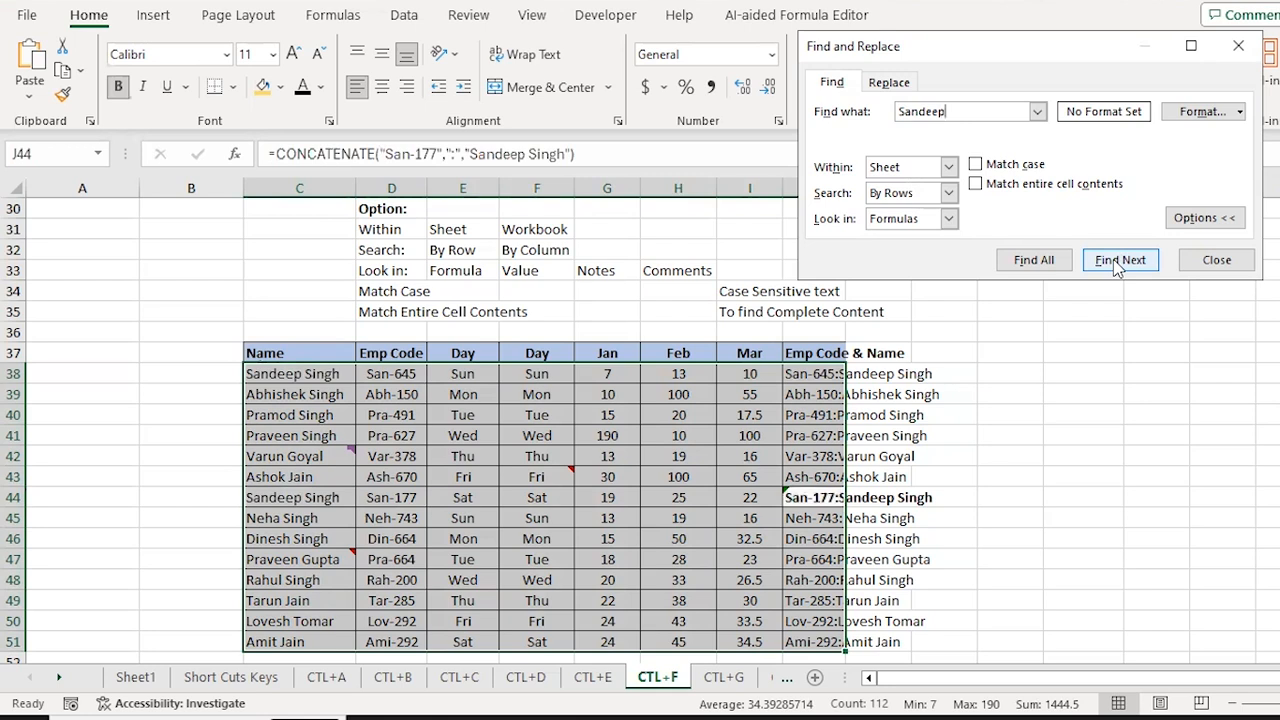
left_click(1117, 265)
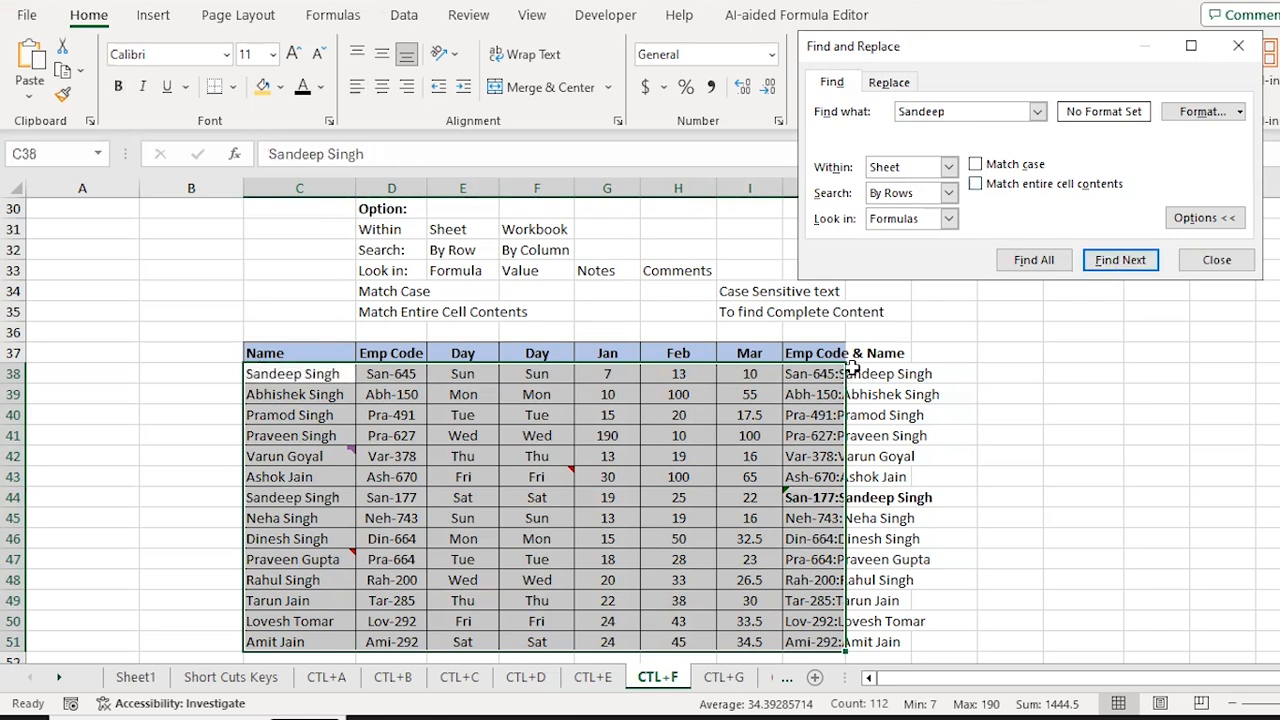
key("Escape")
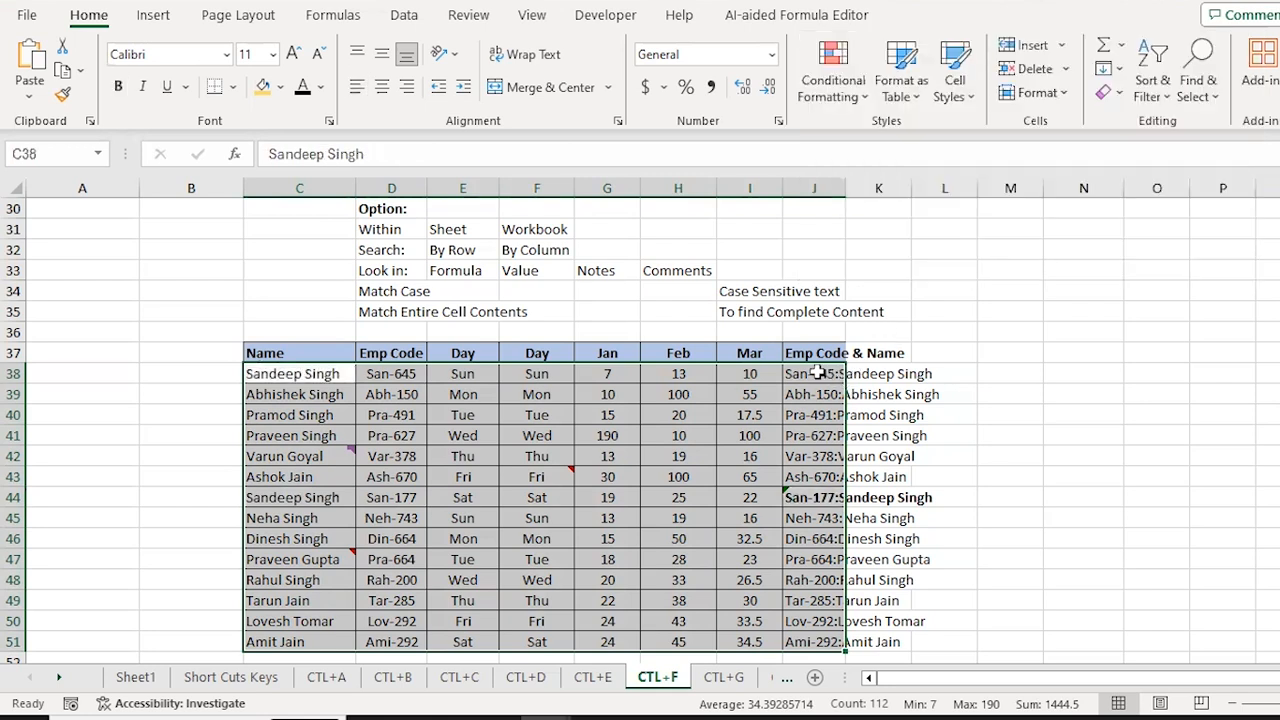
left_click(818, 373)
key("alt+o")
key("c")
key("a")
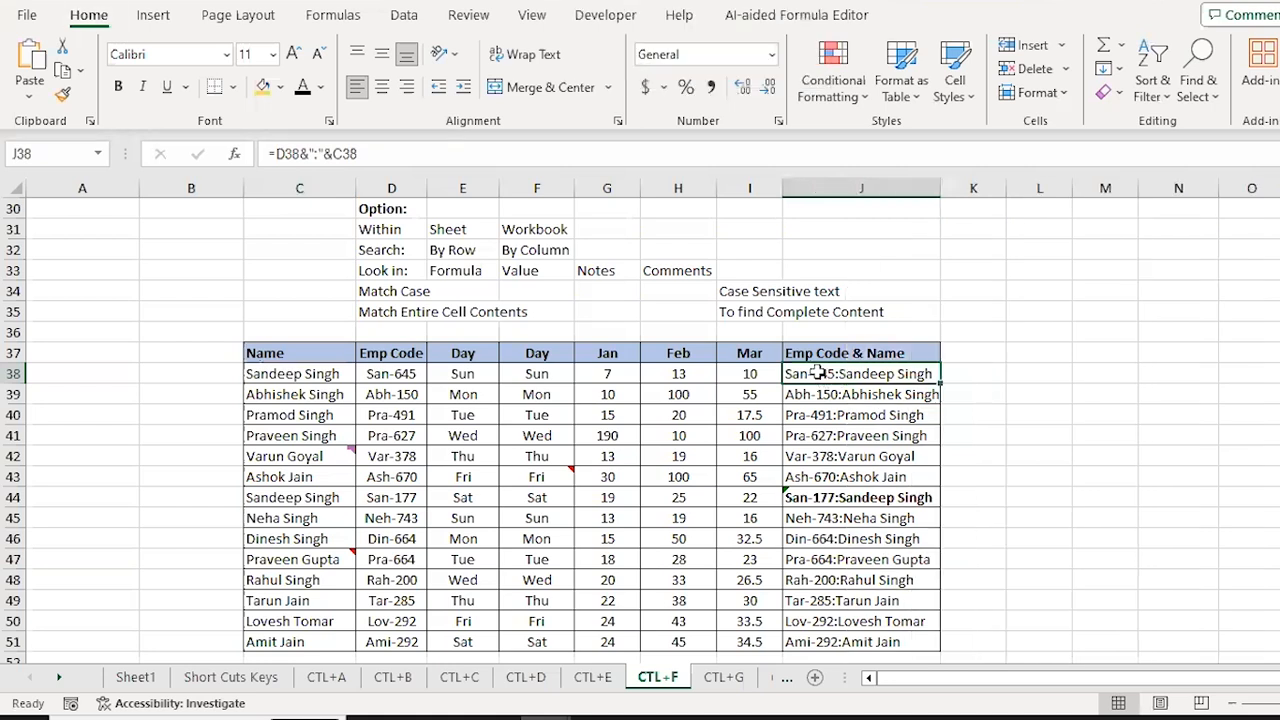
left_click(290, 373)
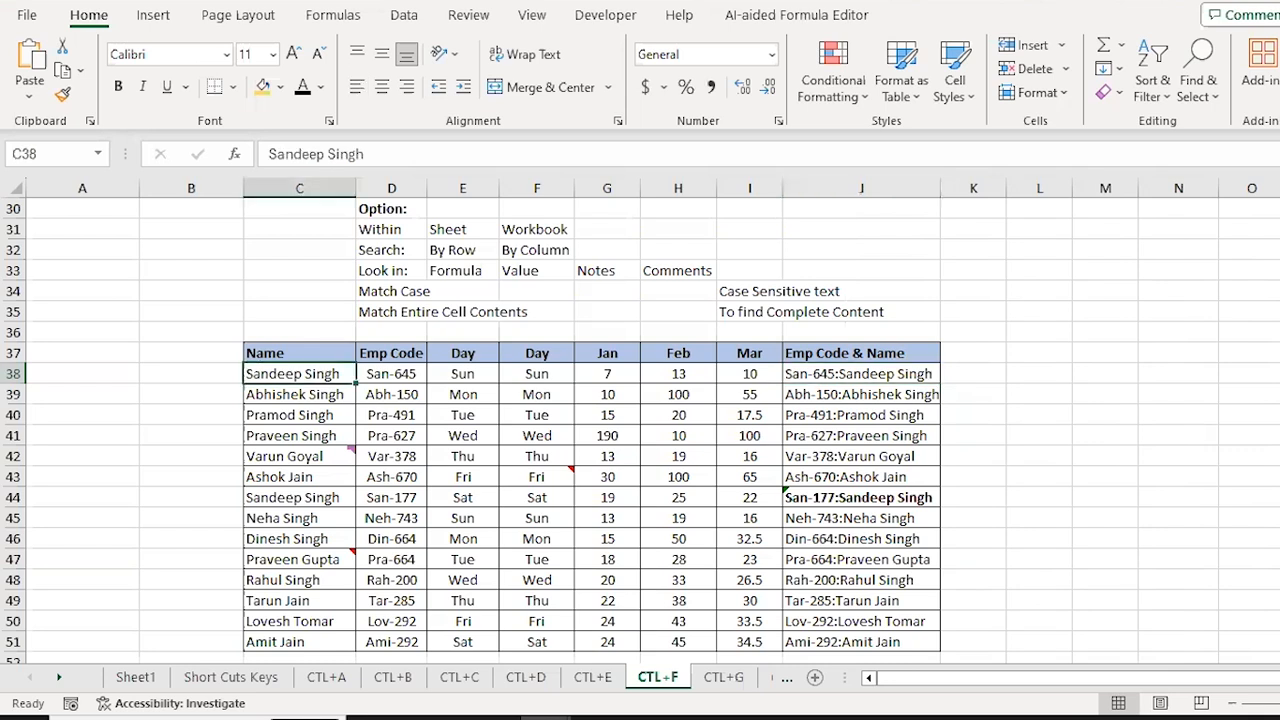
mouse_move(352, 450)
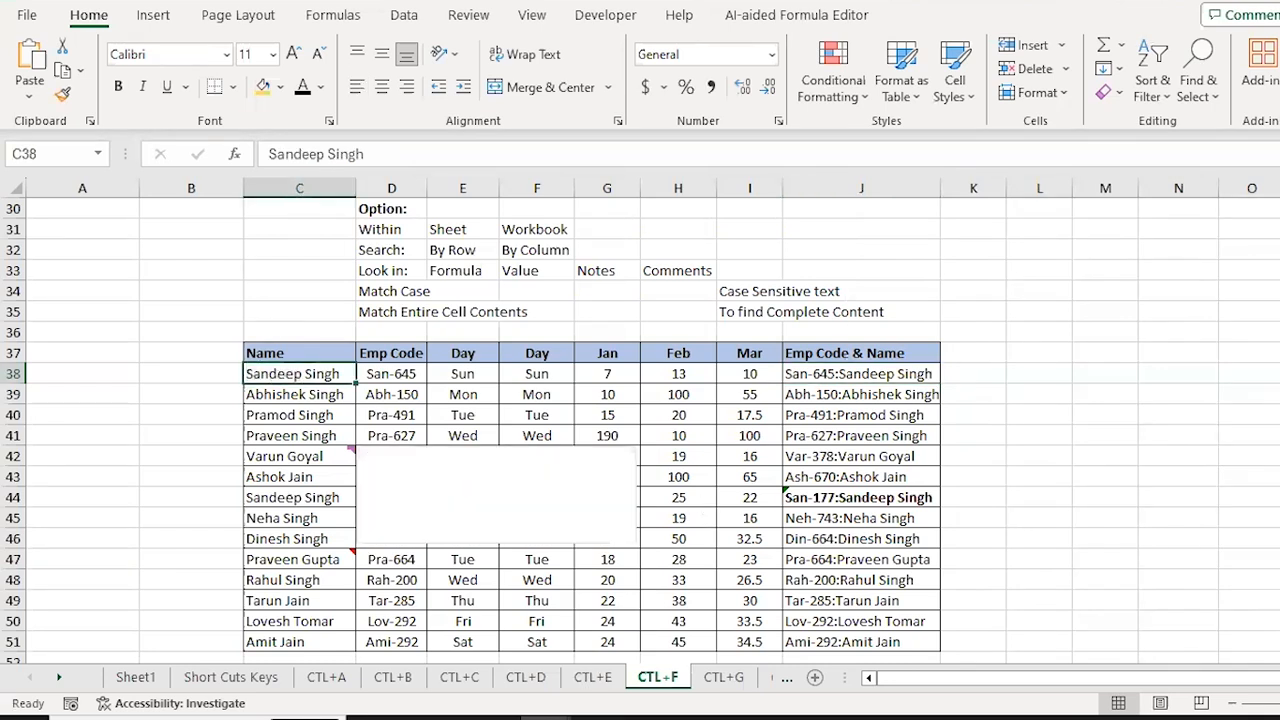
key("Down")
key("Down")
key("Down")
key("Down")
key("Down")
key("Down")
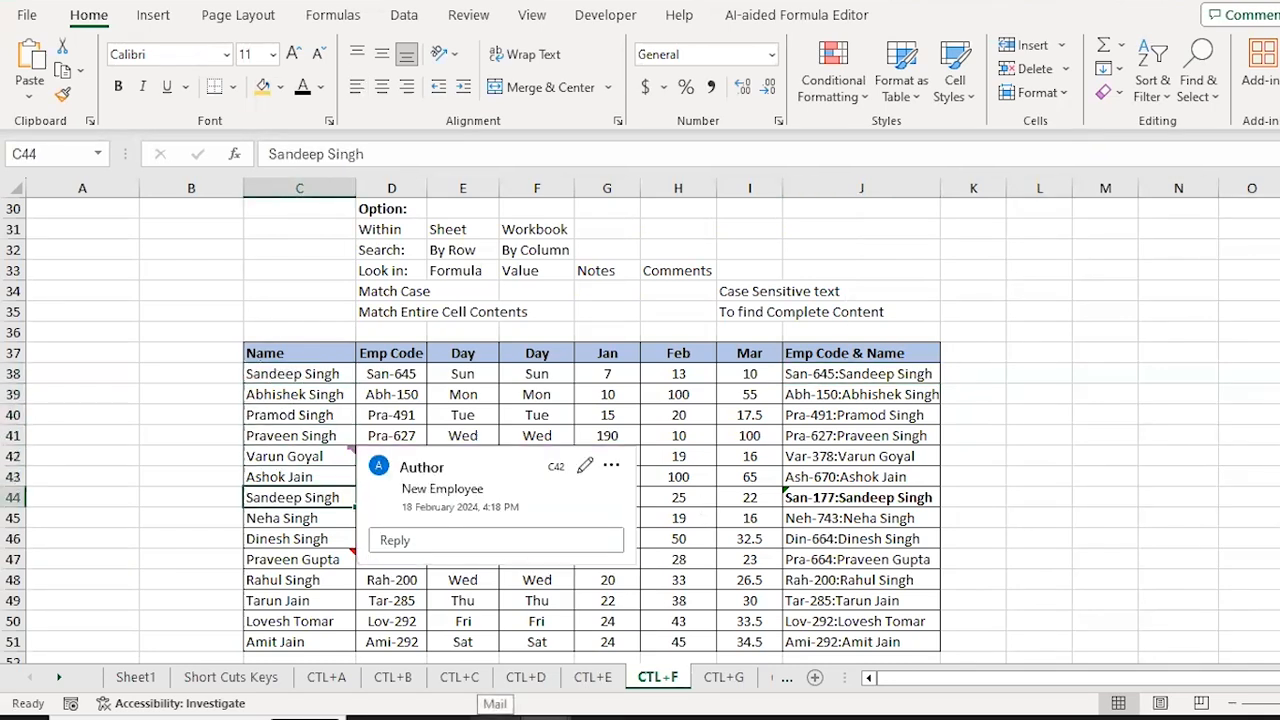
key("Right")
key("Right")
key("Right")
key("Right")
key("Right")
key("Right")
key("Right")
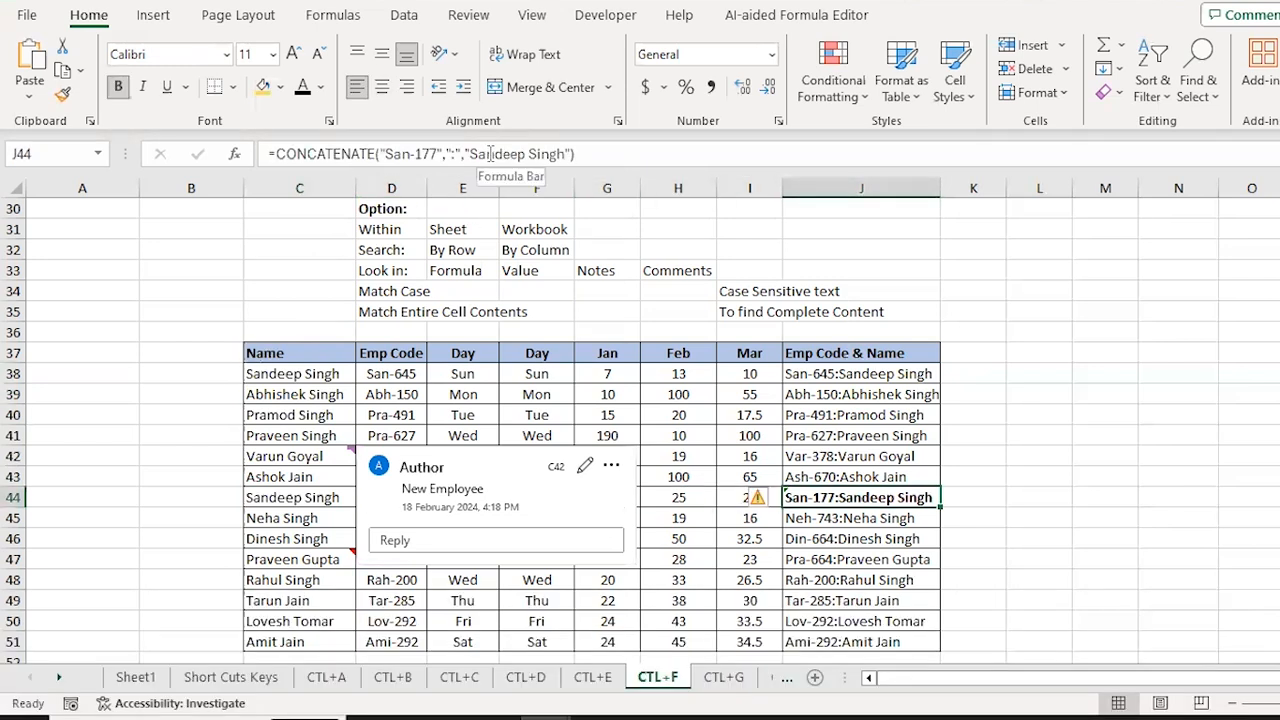
left_click(682, 456)
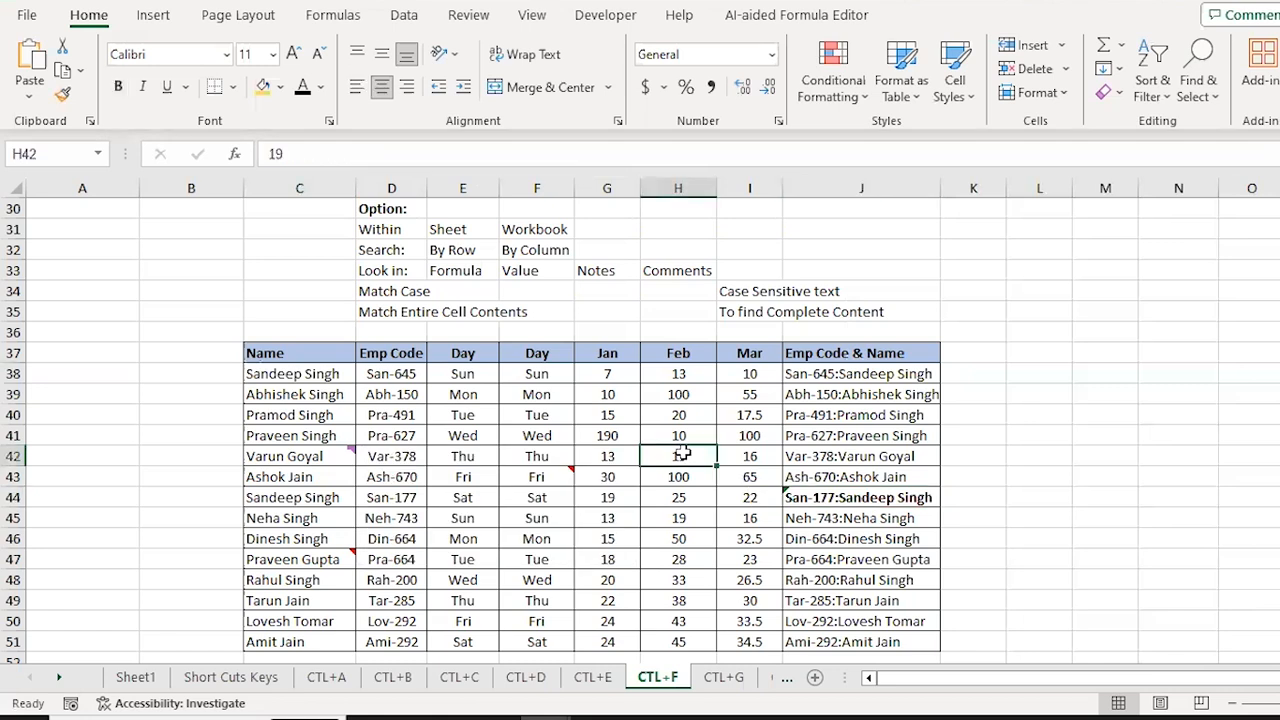
left_click(849, 499)
key("Up")
key("Up")
key("Up")
key("Up")
key("Up")
key("Up")
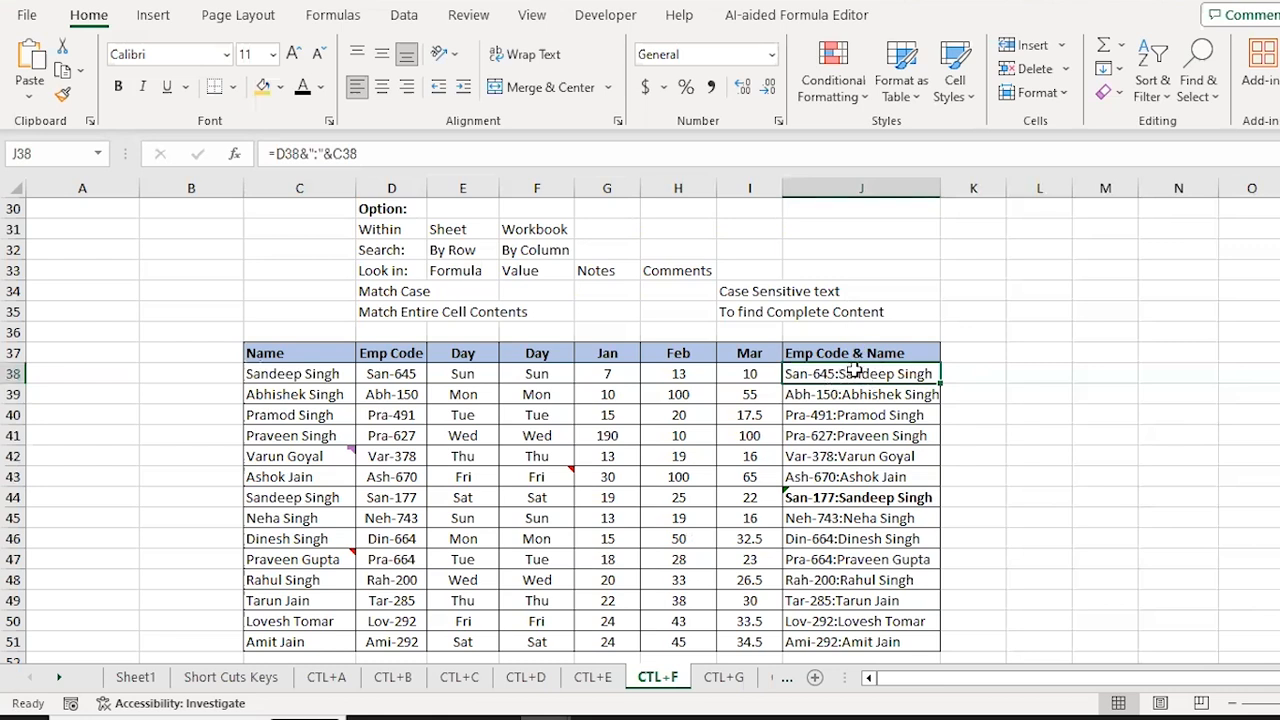
left_click(866, 498)
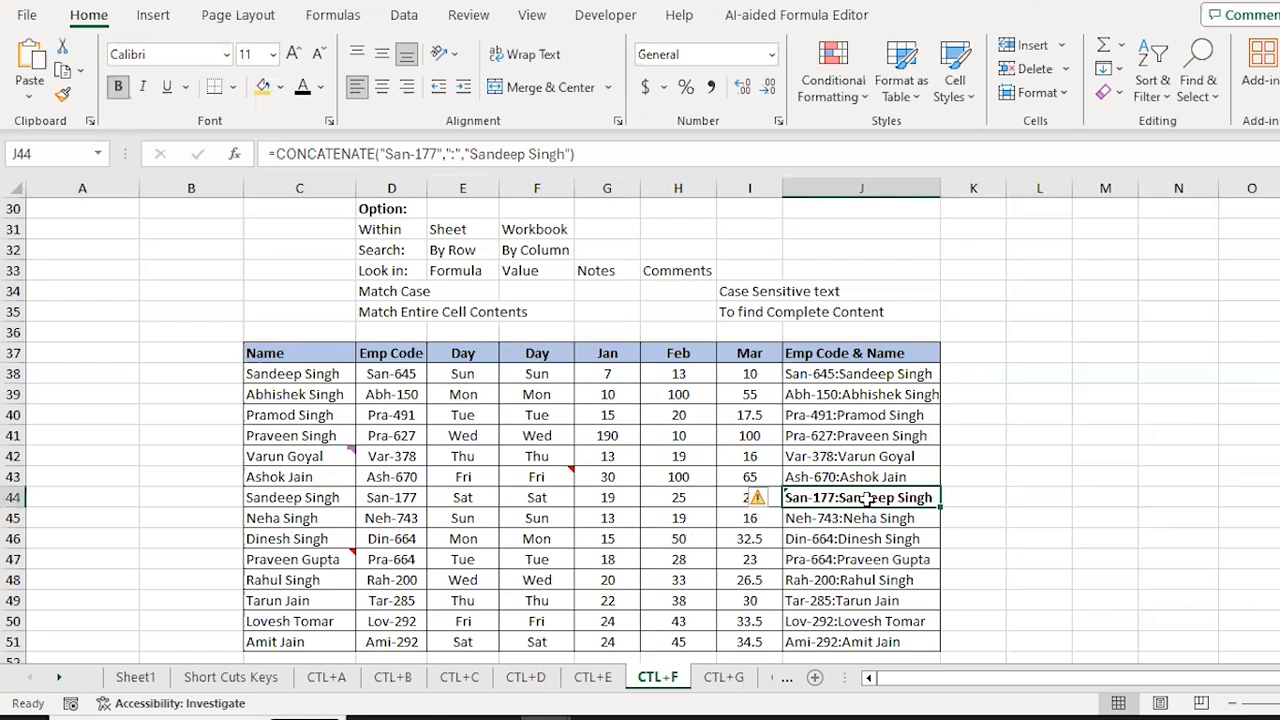
left_click(307, 500)
left_click(280, 374)
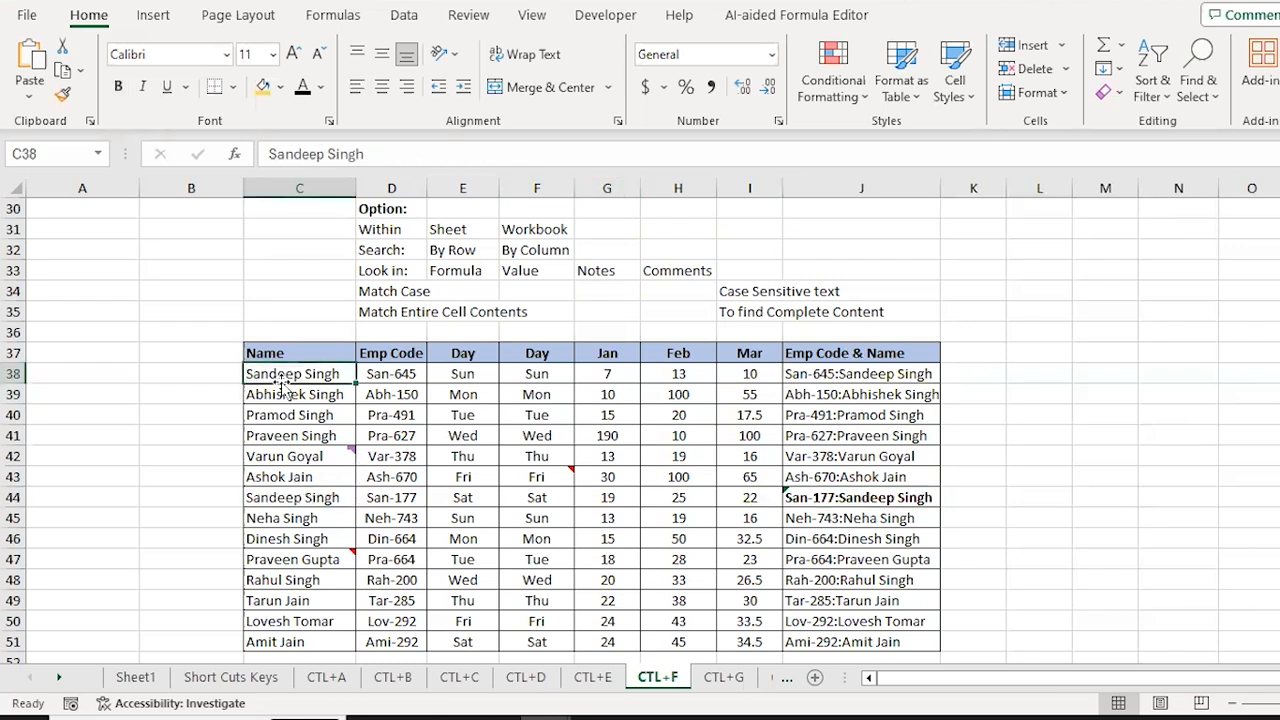
left_click(866, 499)
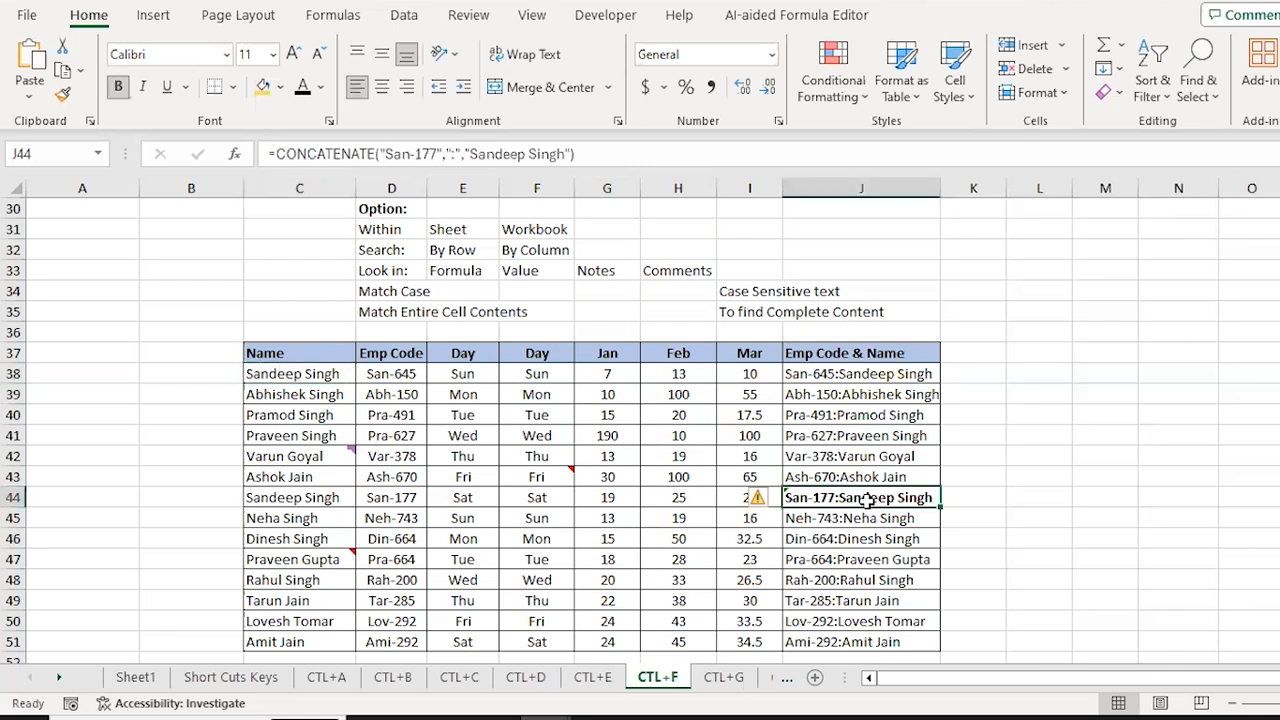
key("ctrl+Up")
Step: Select C38:J51 and find the next Sandeep match with Look in set to Values
key("Down")
key("ctrl+Left")
key("ctrl+shift+Down")
key("ctrl+shift+Right")
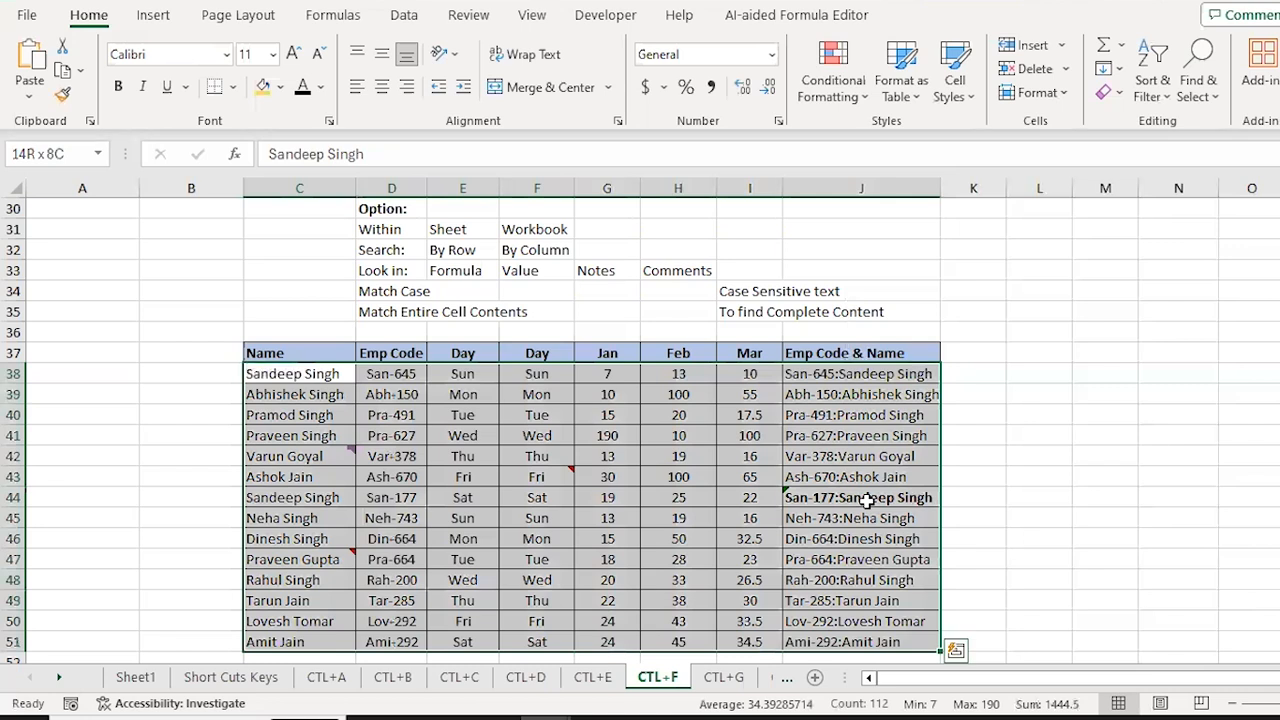
key("ctrl+f")
left_click(925, 242)
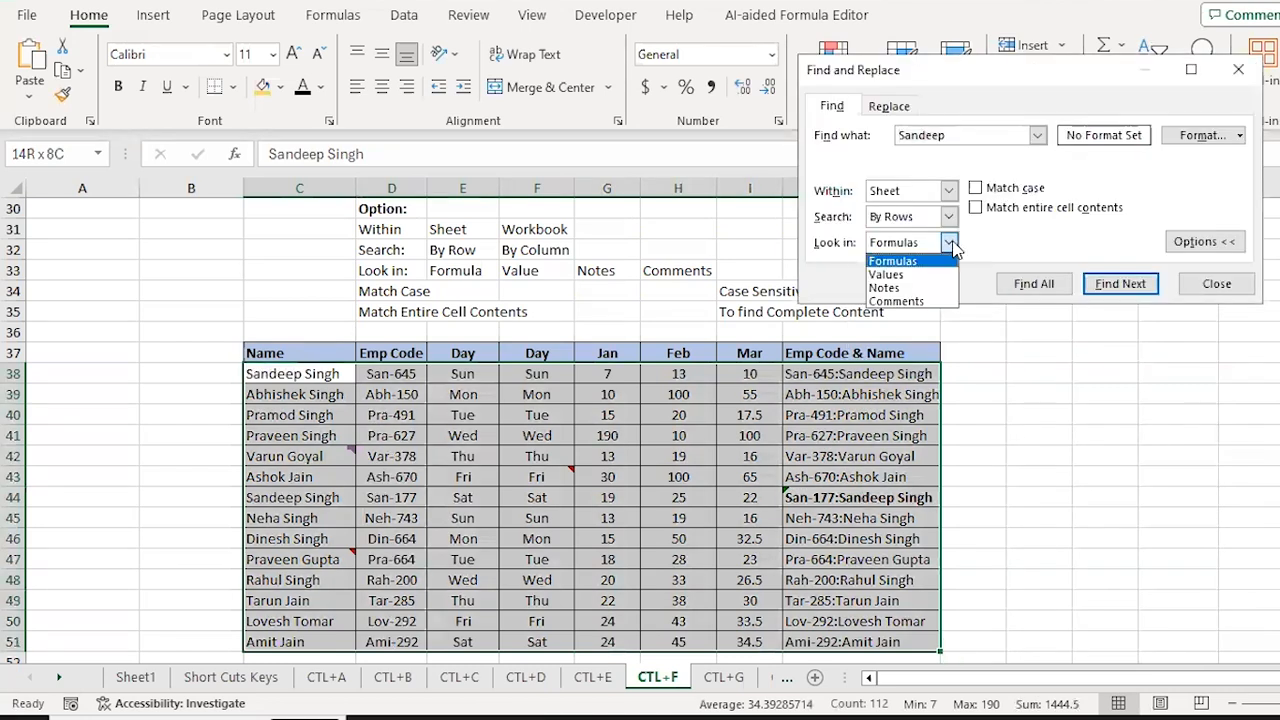
left_click(897, 276)
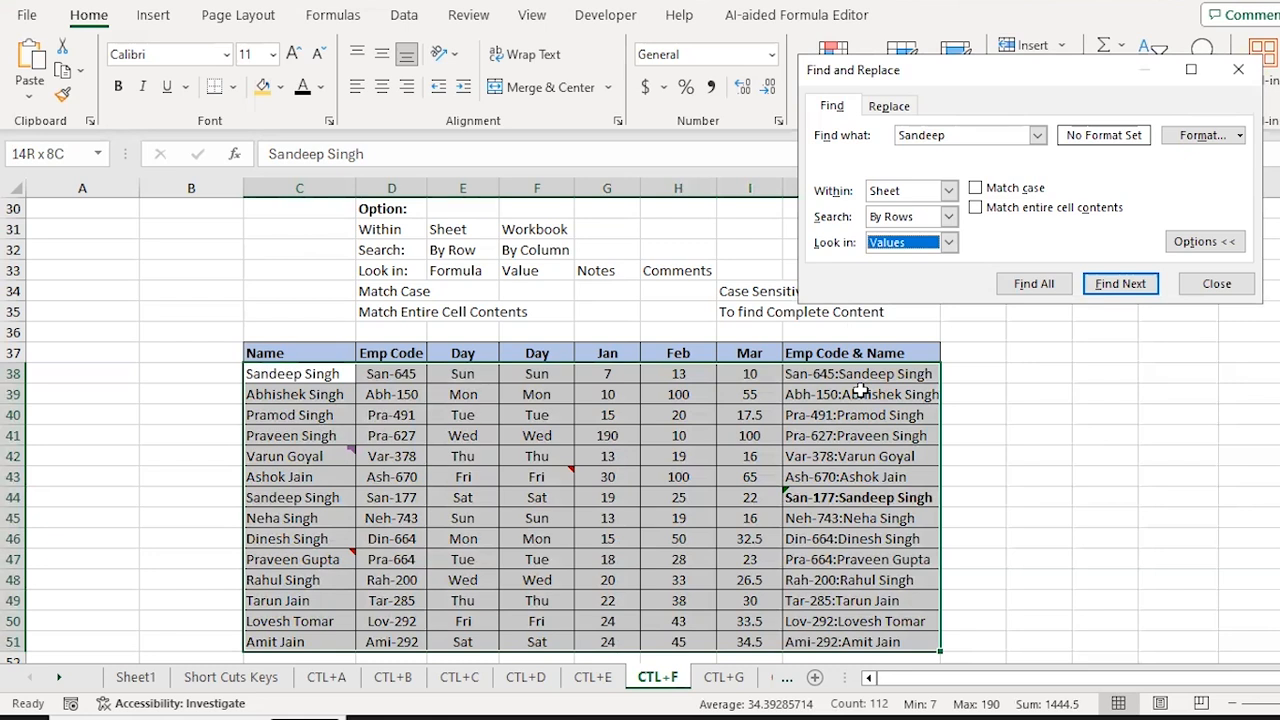
key("Return")
key("Return")
key("Return")
key("Return")
key("Return")
key("Return")
key("Return")
key("Return")
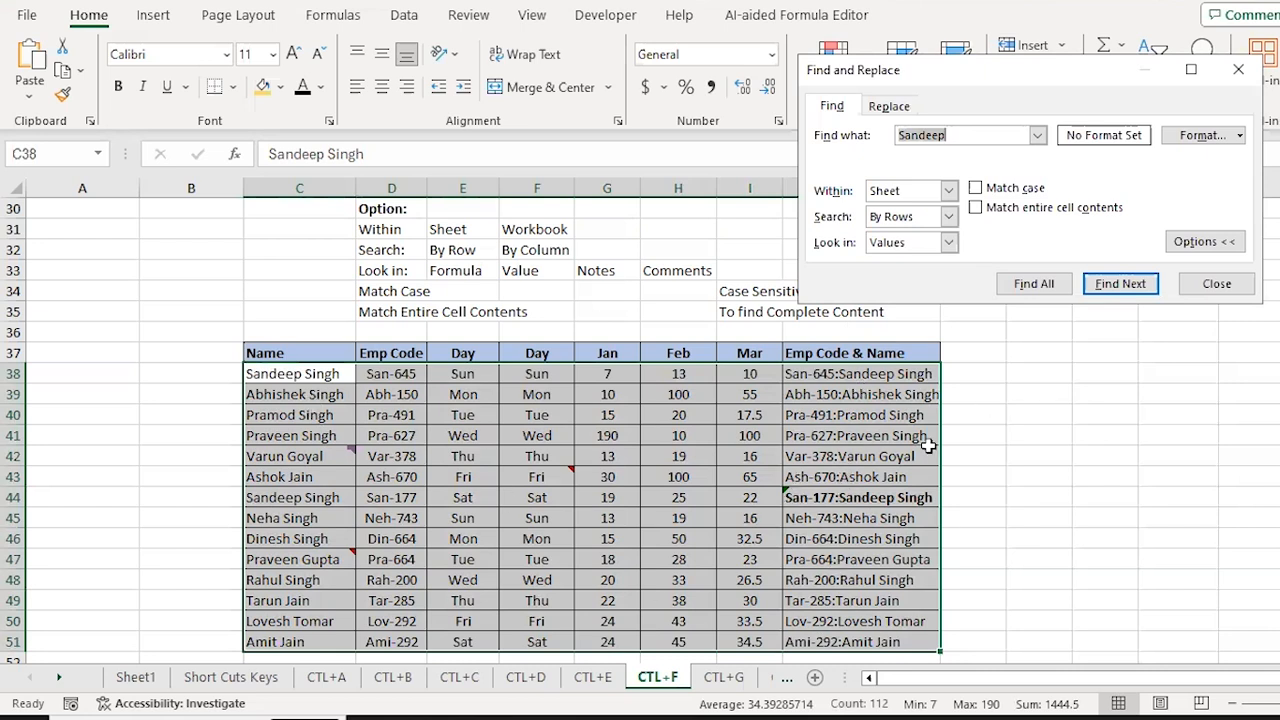
Step: Switch Look in to Notes and close Find and Replace
left_click(949, 242)
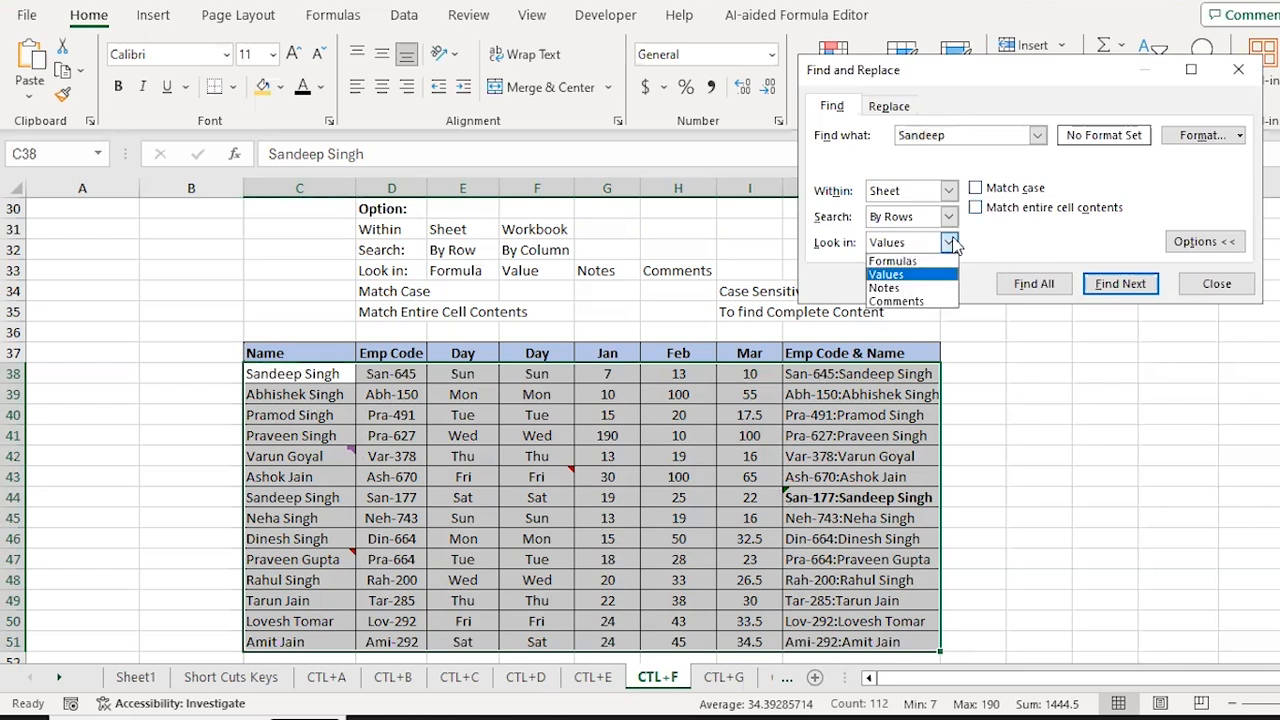
left_click(898, 289)
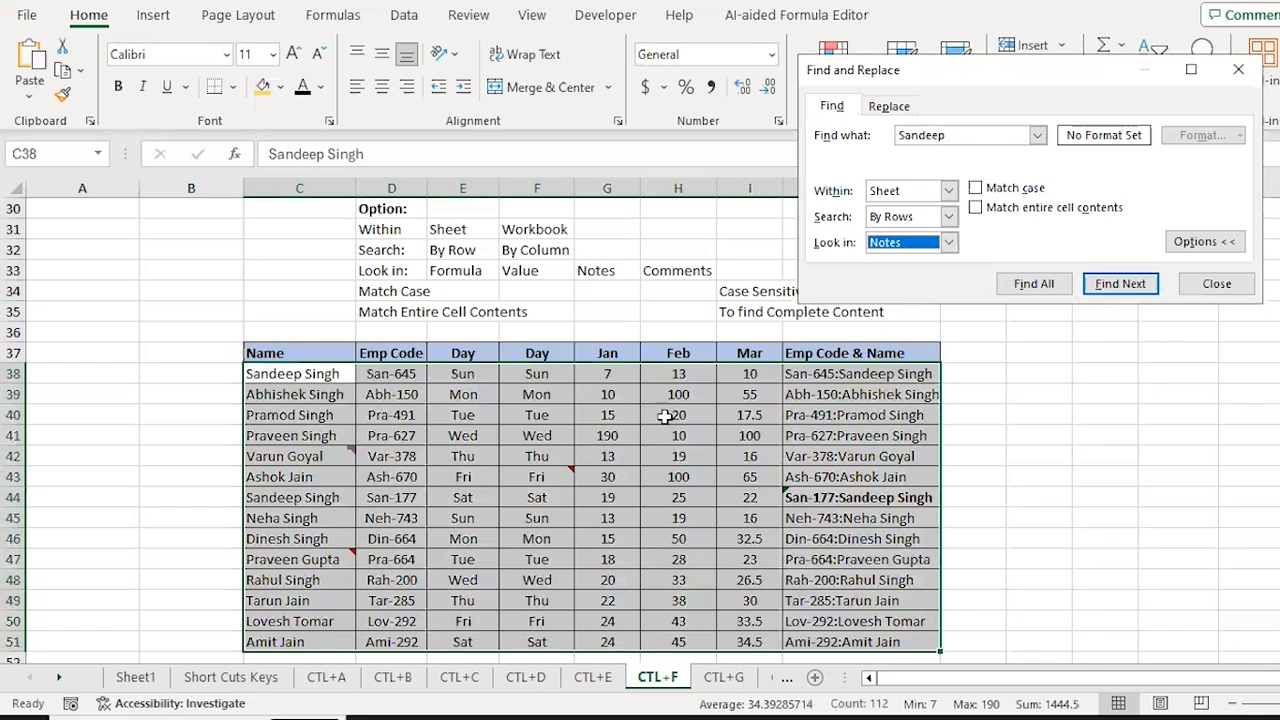
key("Escape")
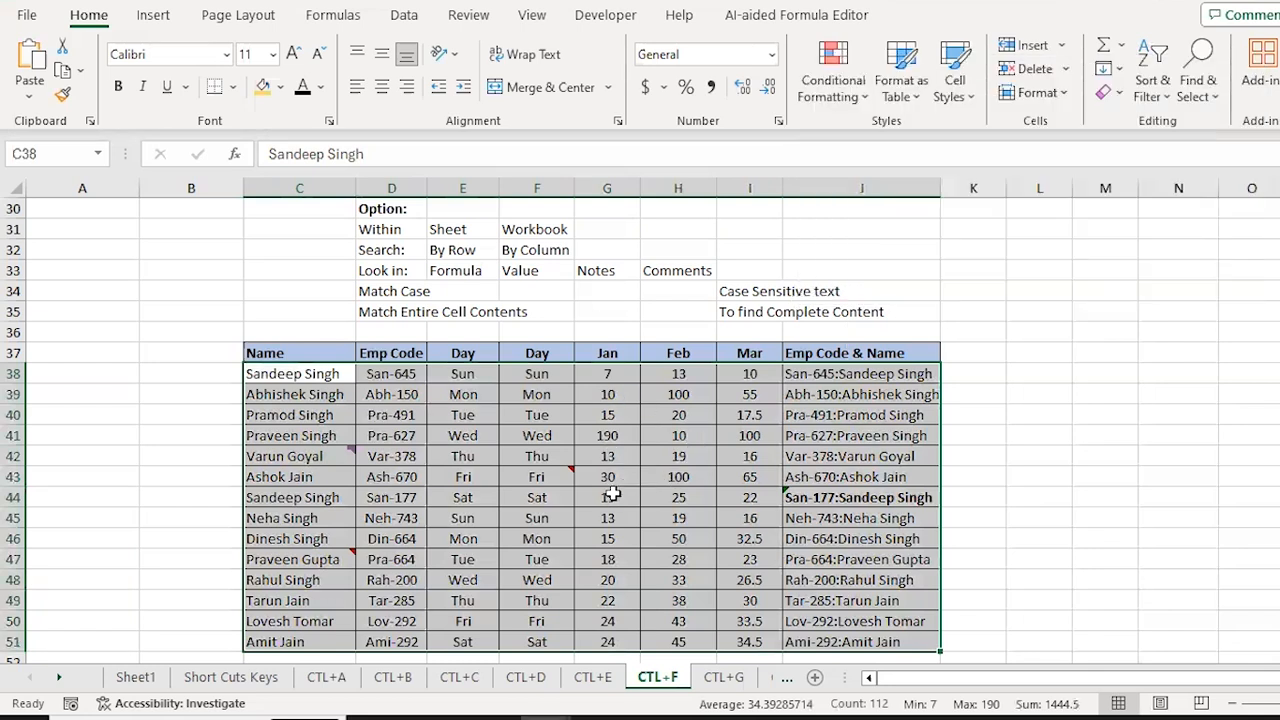
Step: Reselect the employee data range from C38 and reopen Find
key("Down")
key("Down")
key("Down")
key("Down")
key("Down")
key("Right")
key("Right")
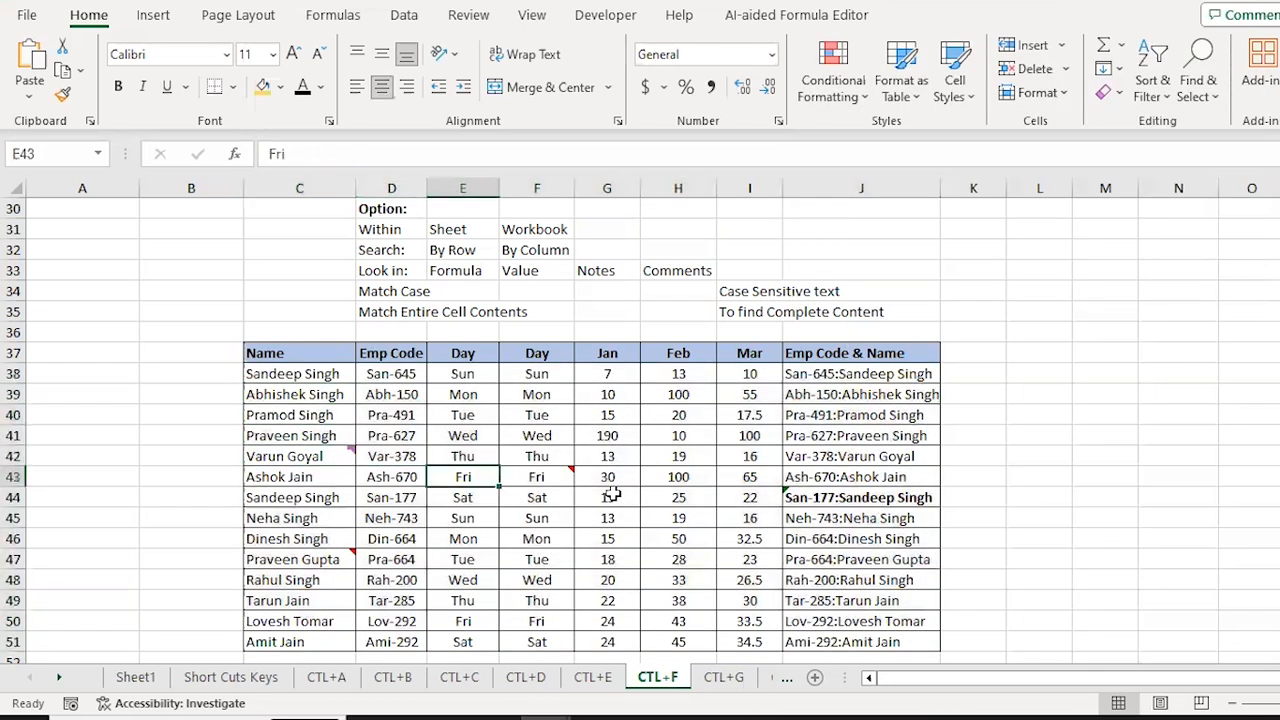
mouse_move(530, 474)
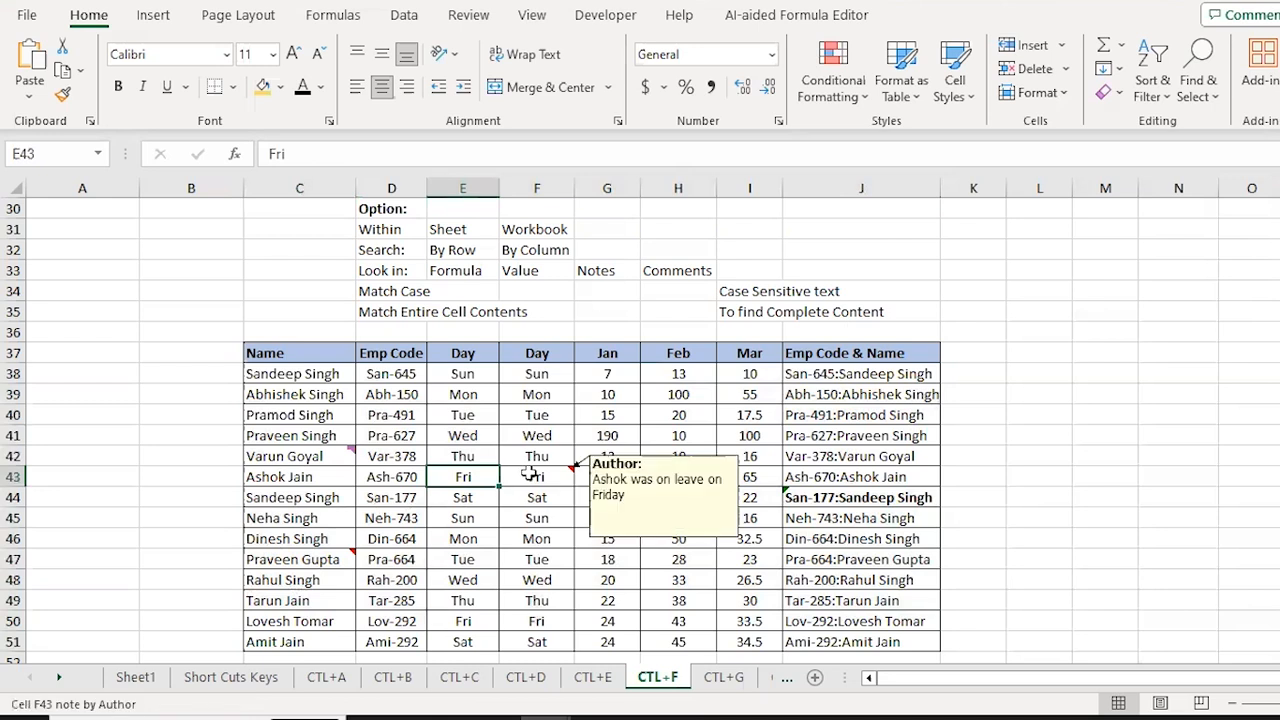
left_click(297, 394)
key("Up")
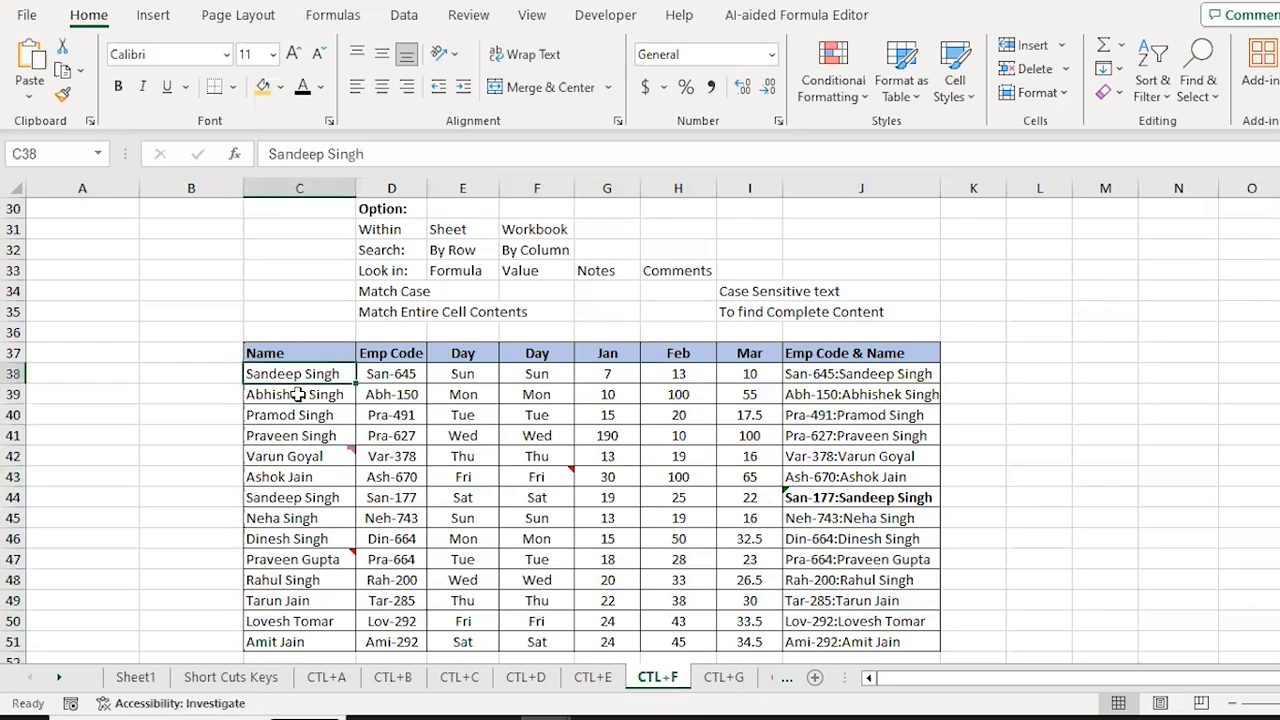
key("ctrl+shift+End")
key("ctrl+f")
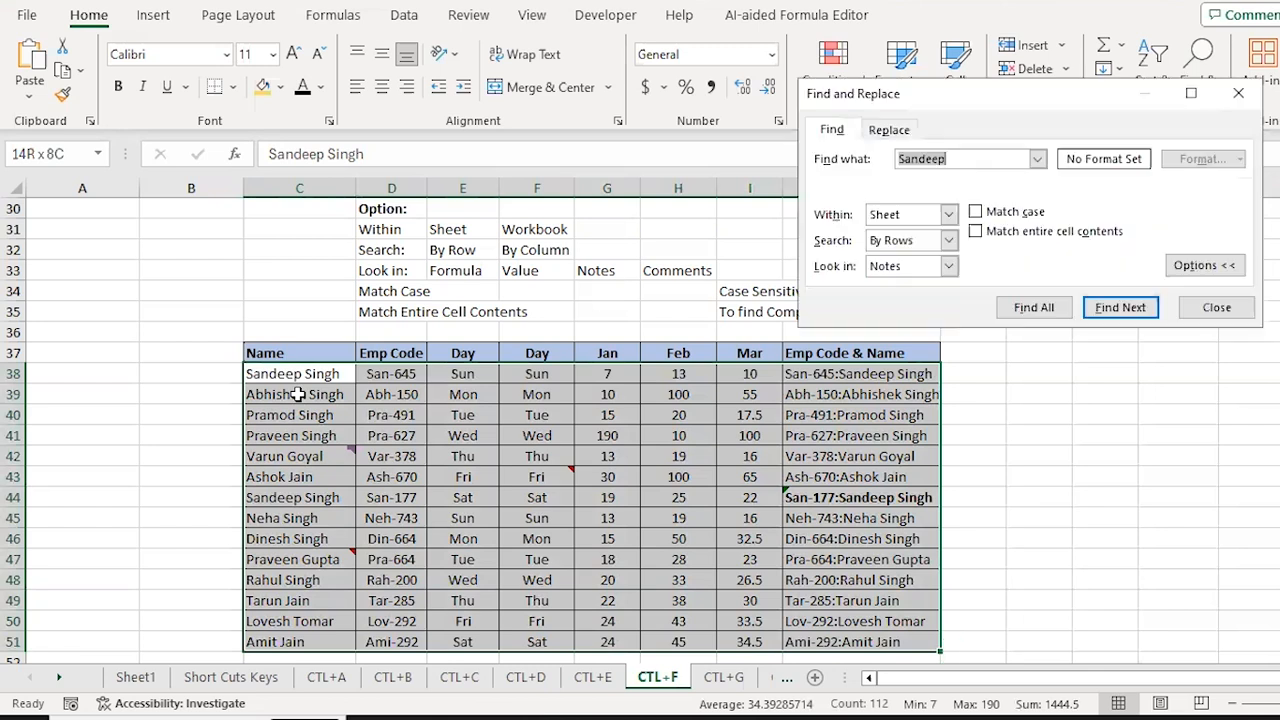
Step: Keeping Look in on Notes, replace Sandeep with 'ashok' and find F43's Friday-leave note, then close
left_click(948, 267)
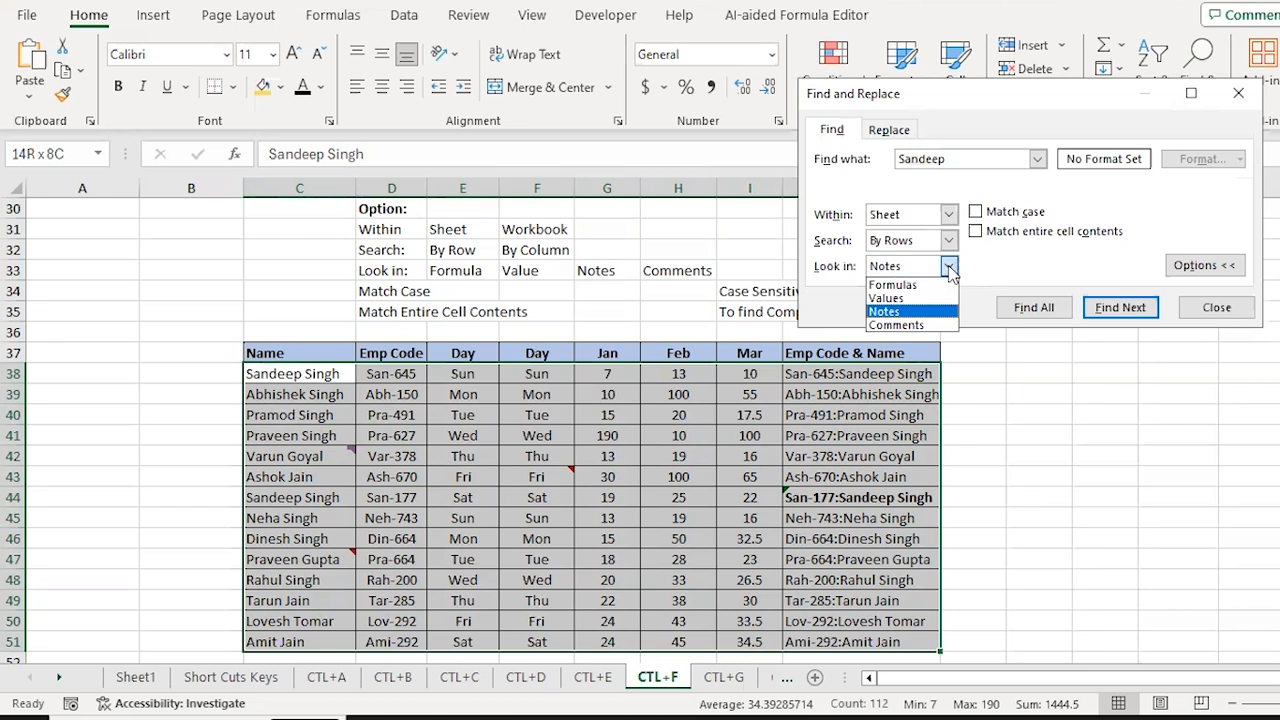
left_click(889, 312)
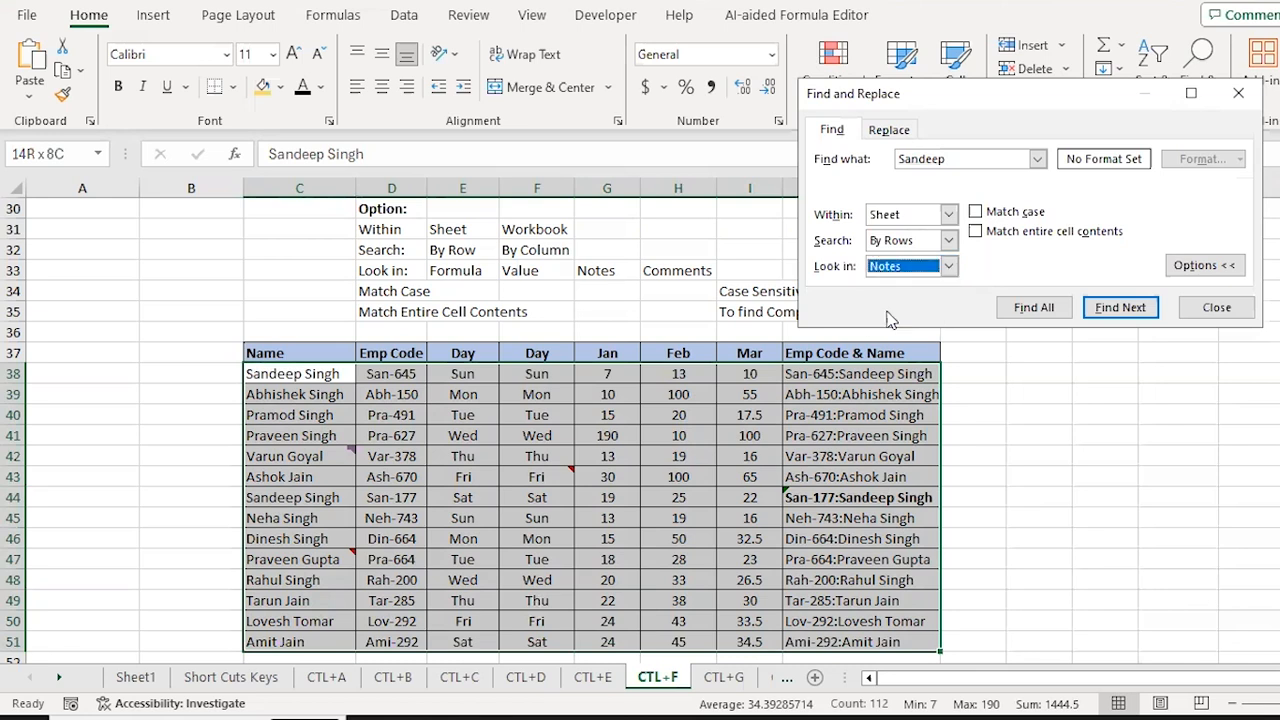
left_click(960, 160)
double_click(960, 160)
type("ashok")
left_click(1100, 310)
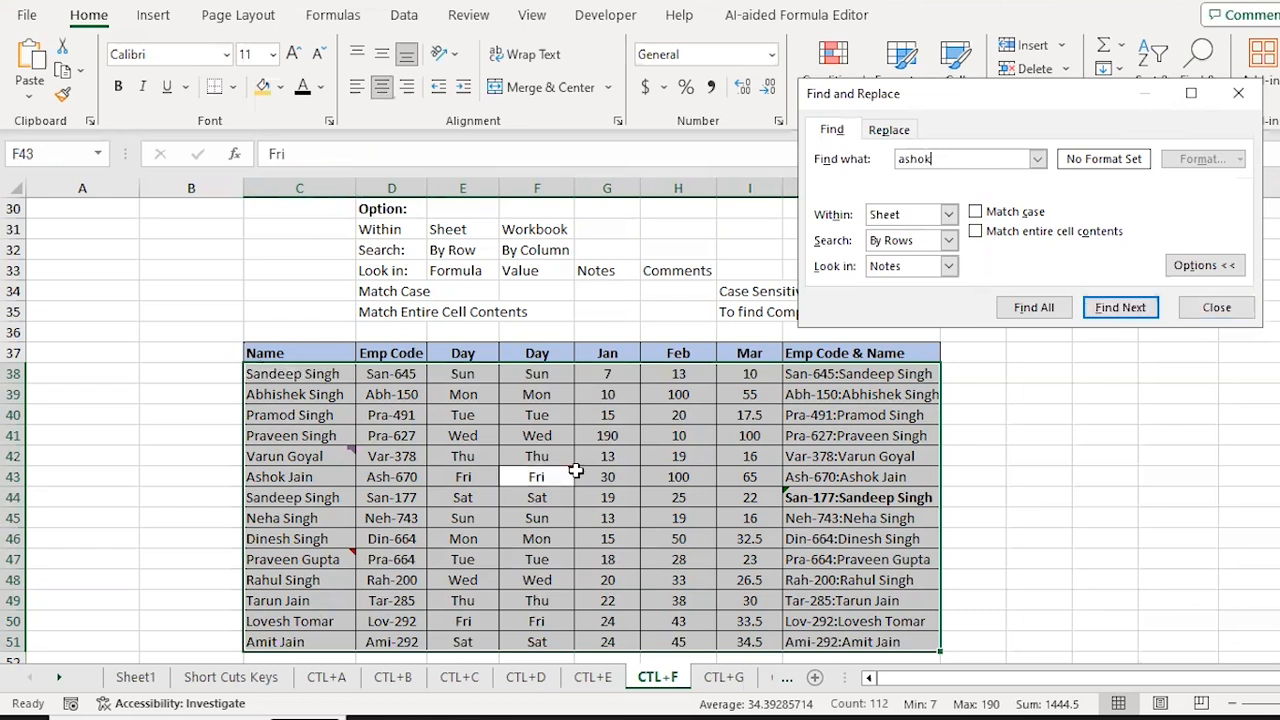
mouse_move(570, 476)
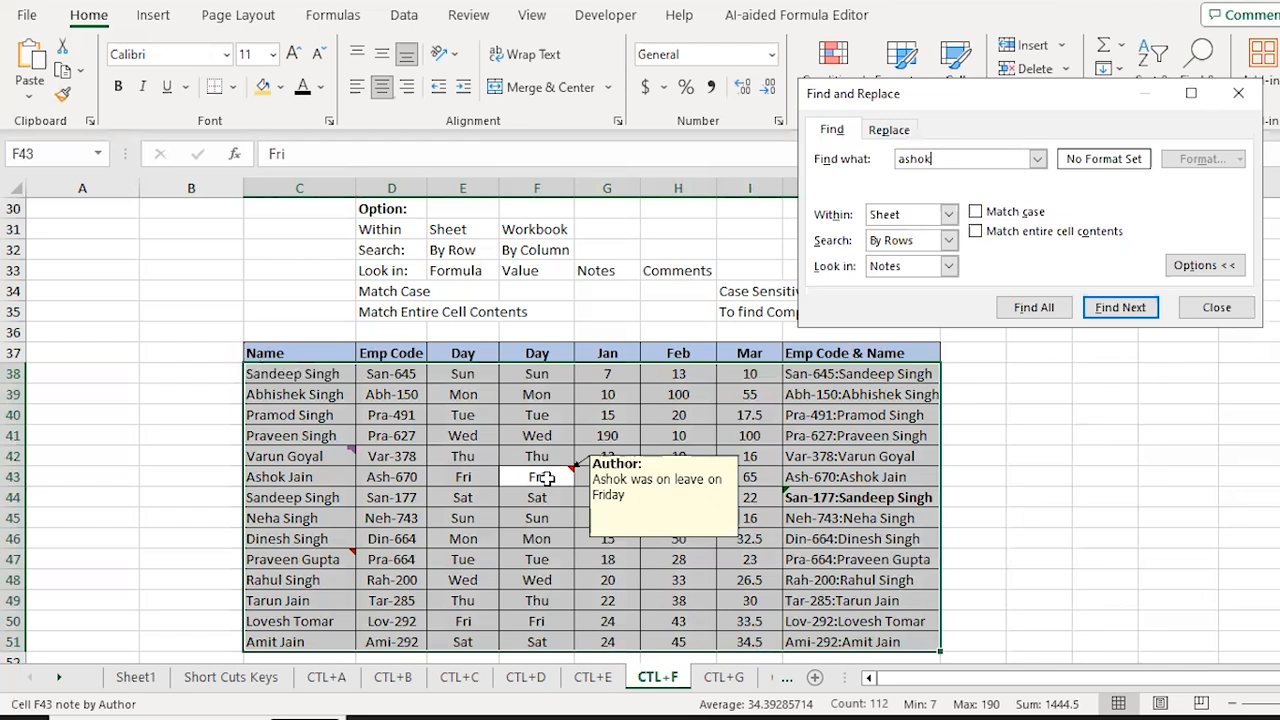
key("Escape")
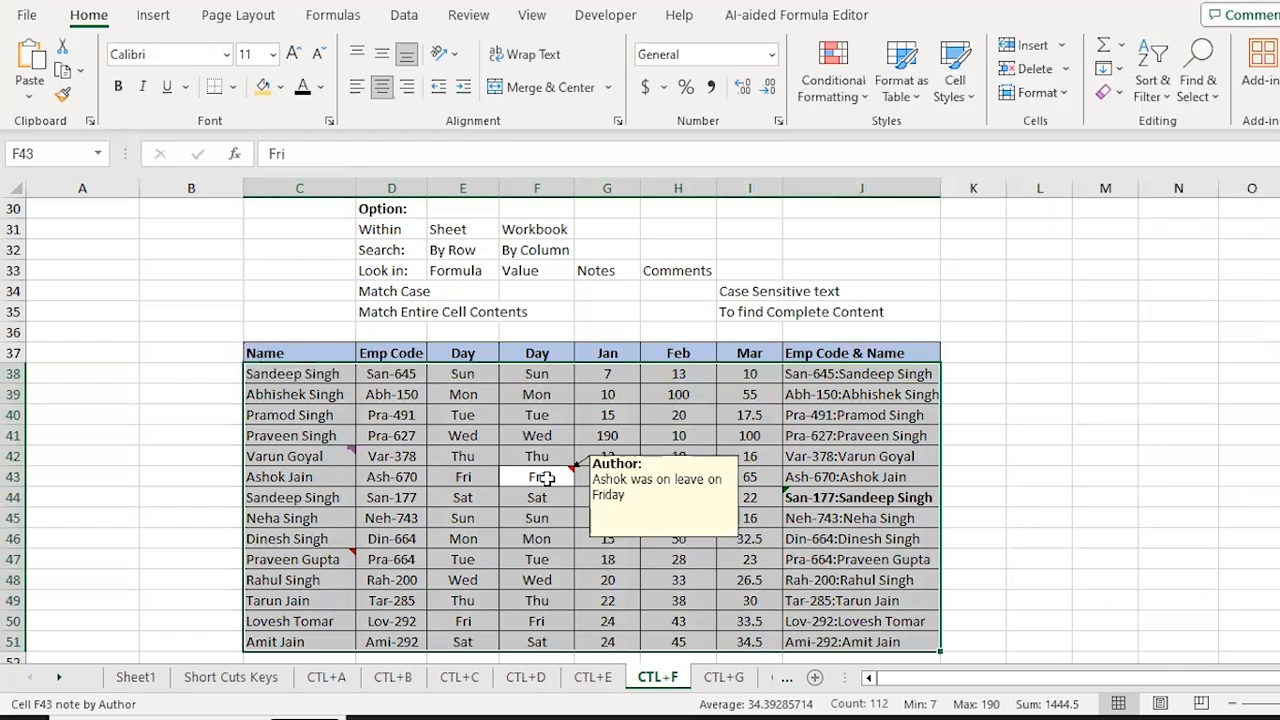
mouse_move(296, 556)
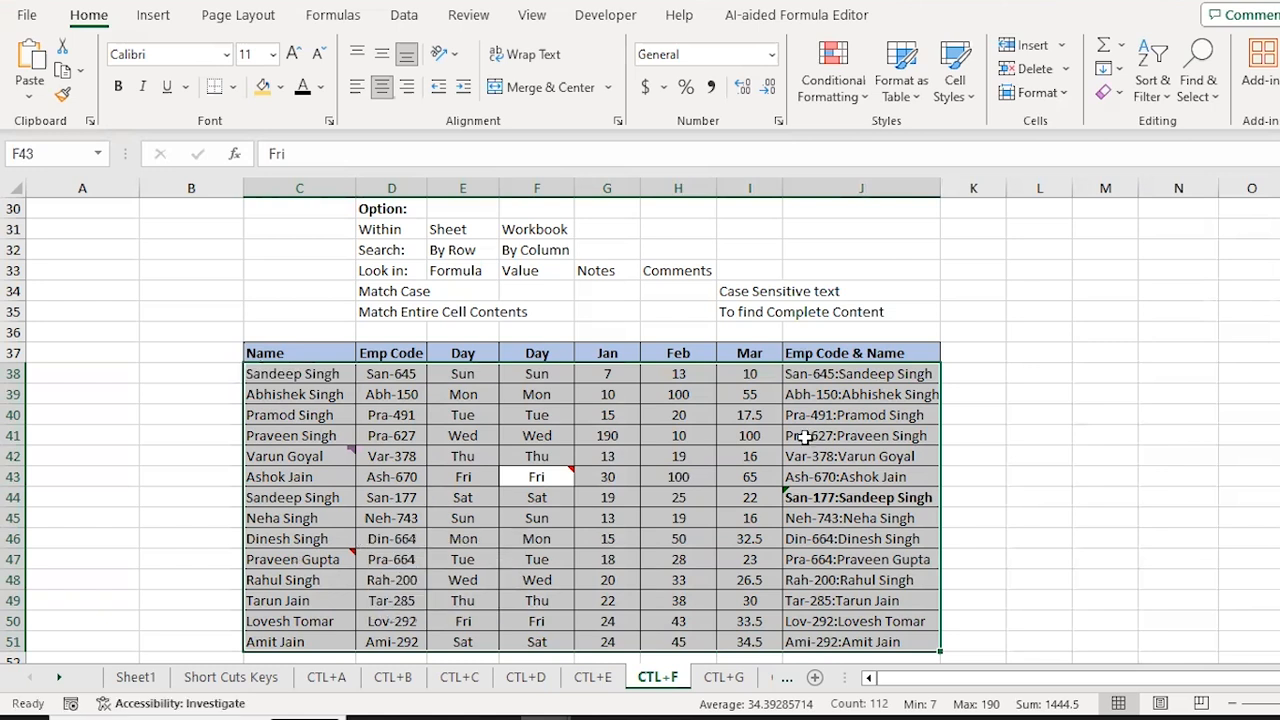
Step: Find the note containing 'old', then switch Look in to Comments and close
key("ctrl+f")
type("old")
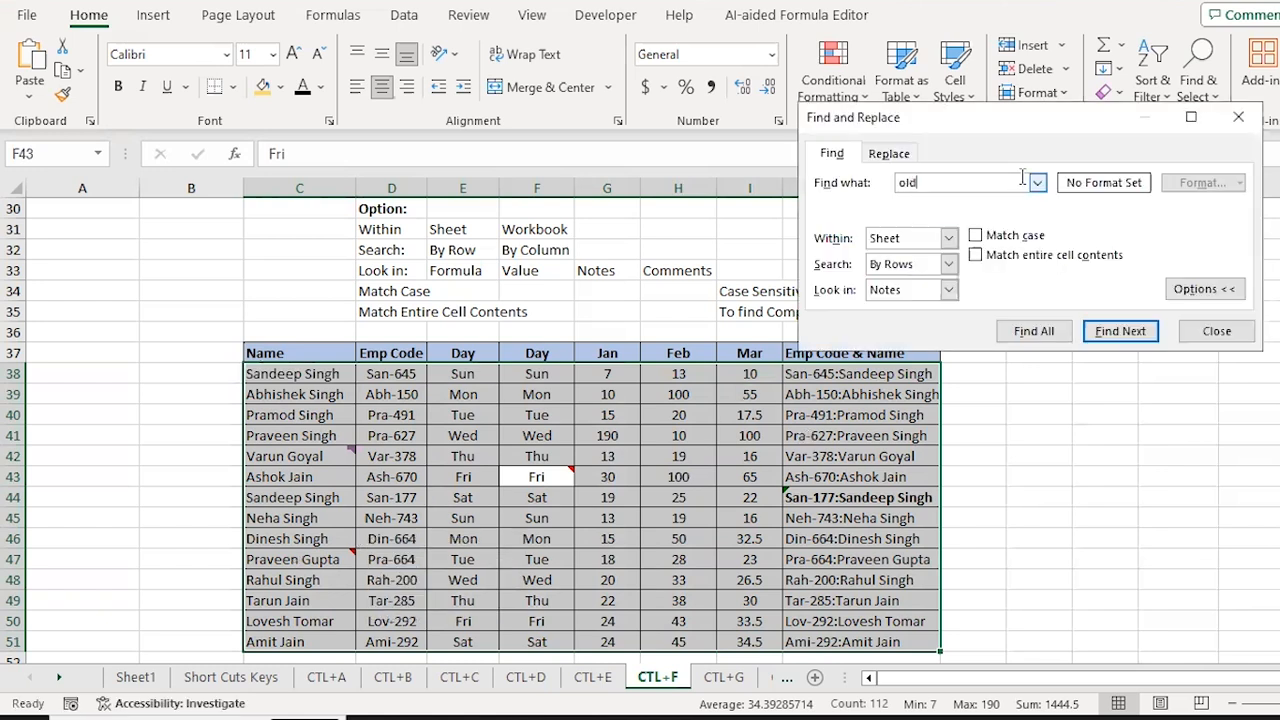
key("Return")
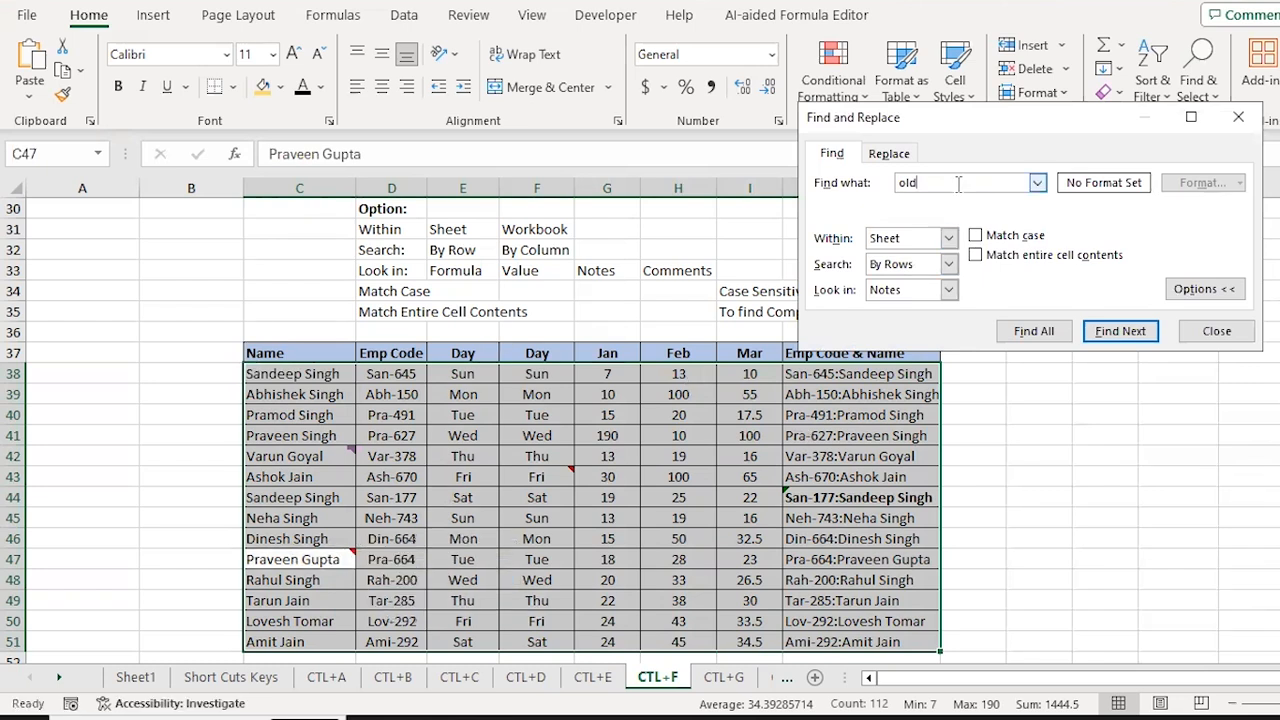
left_click(951, 290)
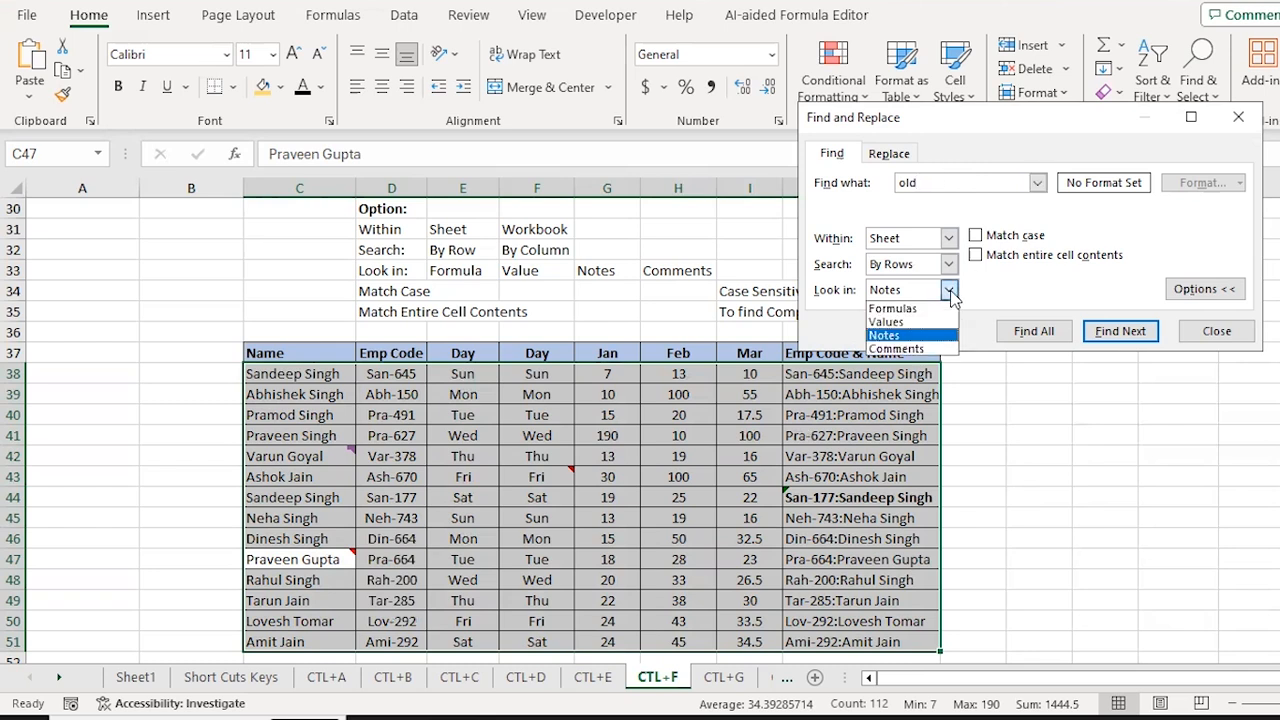
left_click(916, 350)
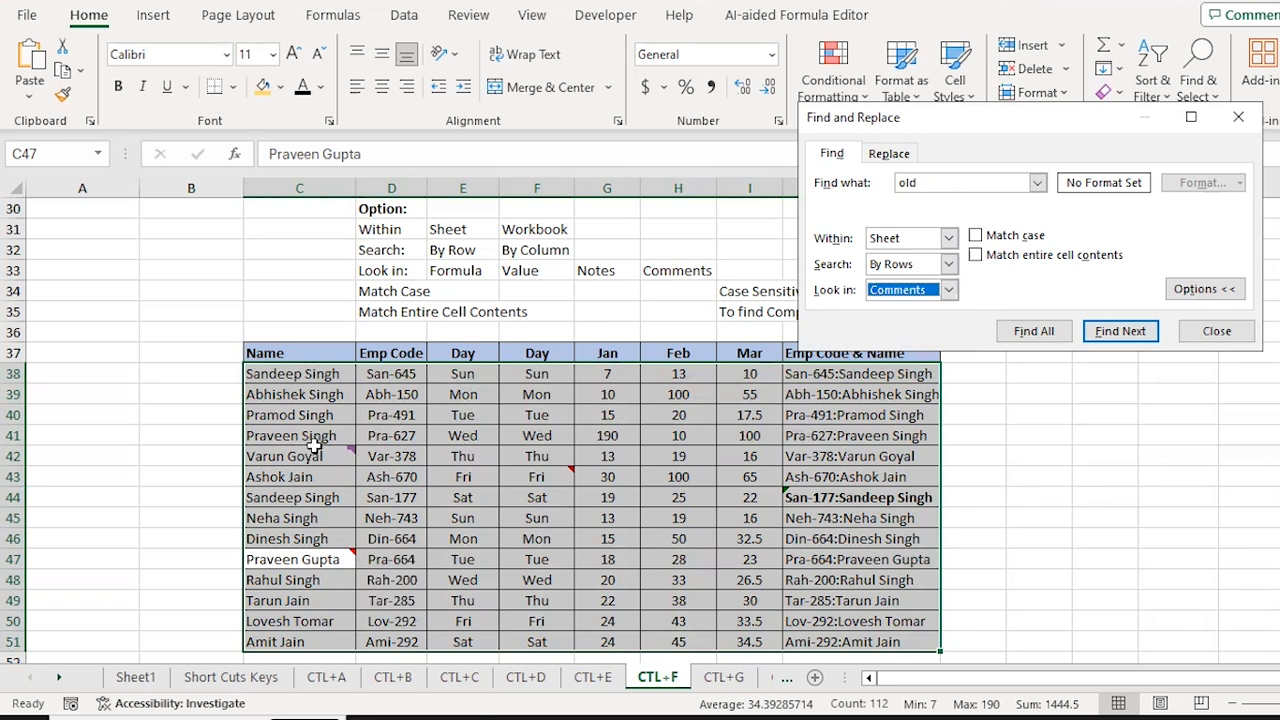
mouse_move(298, 461)
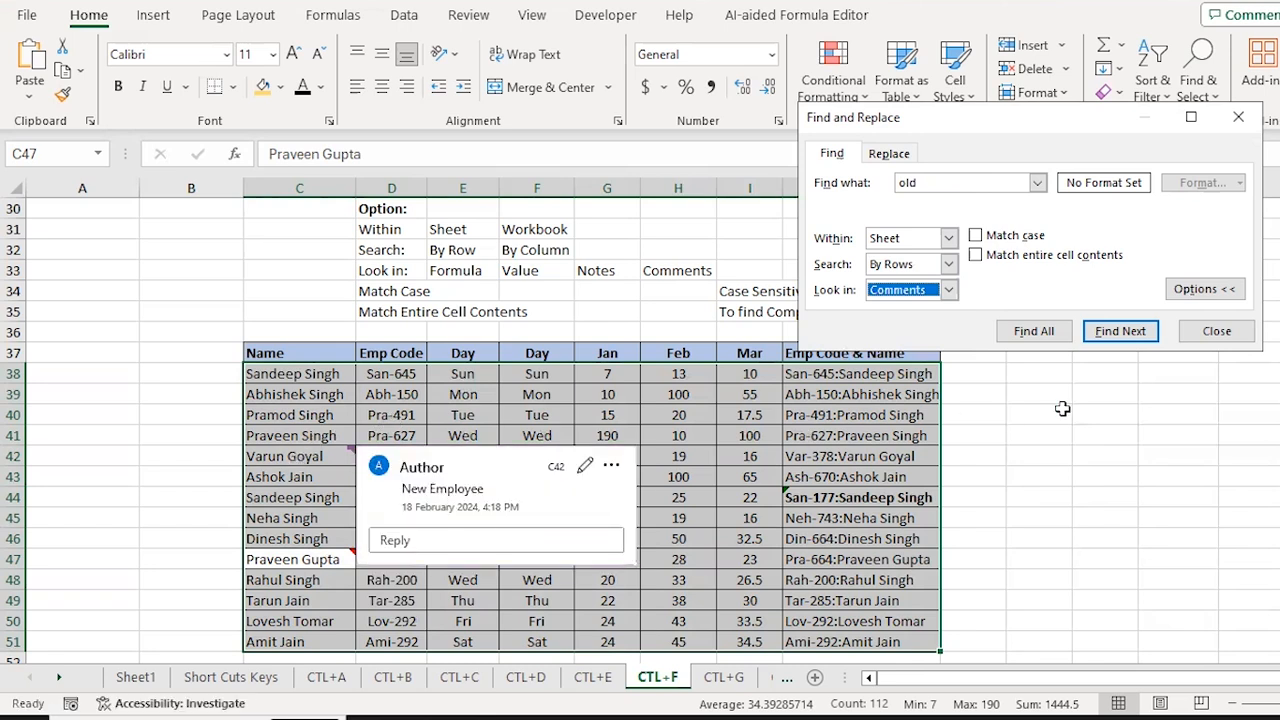
key("Escape")
Step: Search the comments for 'new', then close the search and dismiss the comment card
key("ctrl+f")
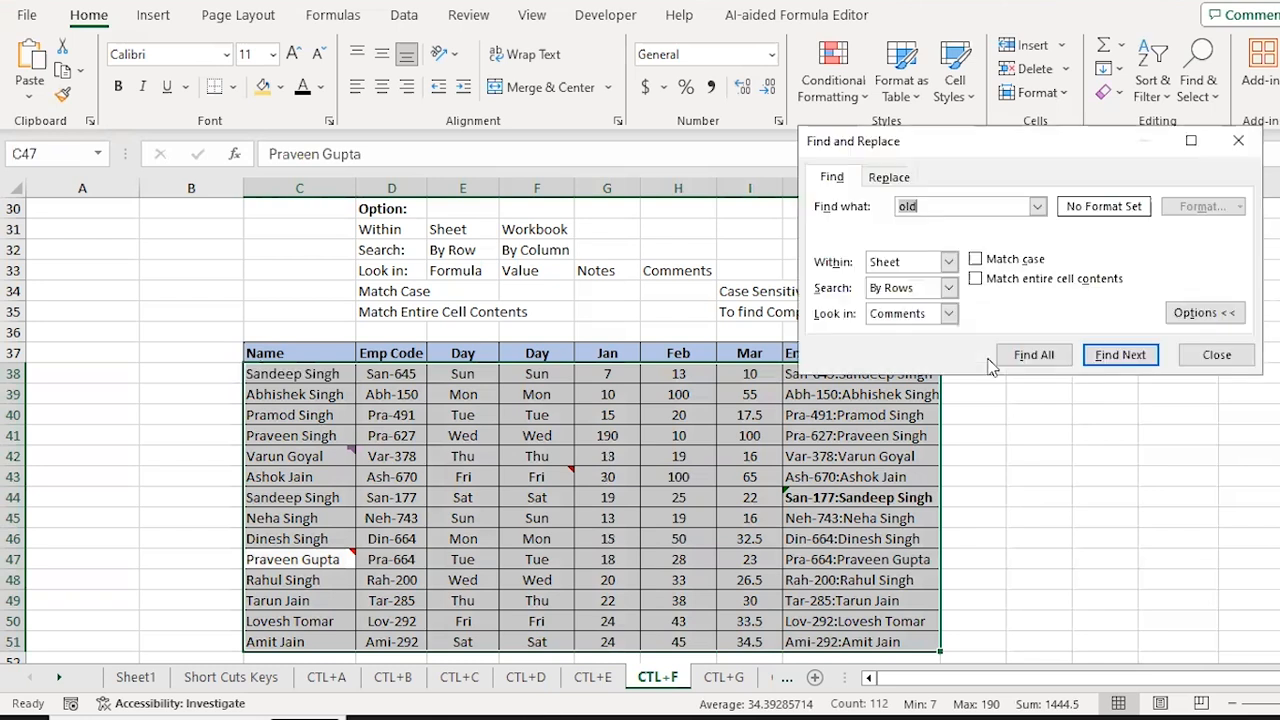
type("new")
key("Return")
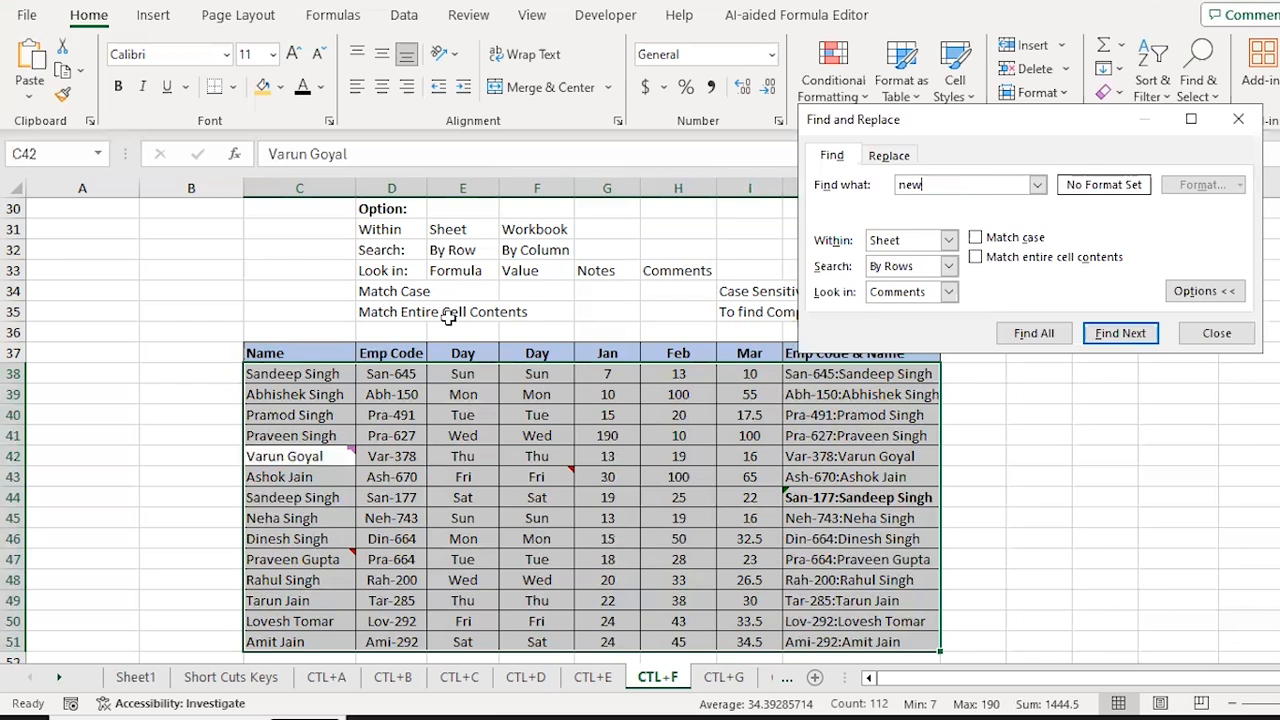
key("Escape")
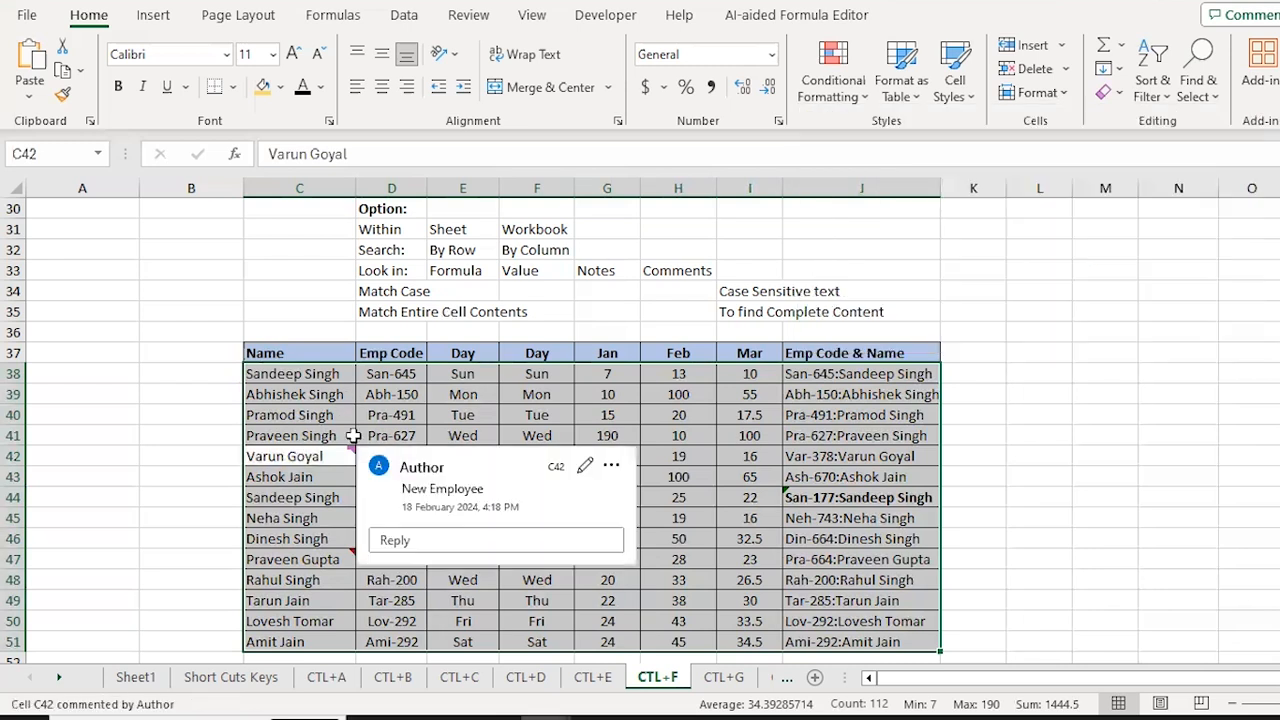
left_click(745, 456)
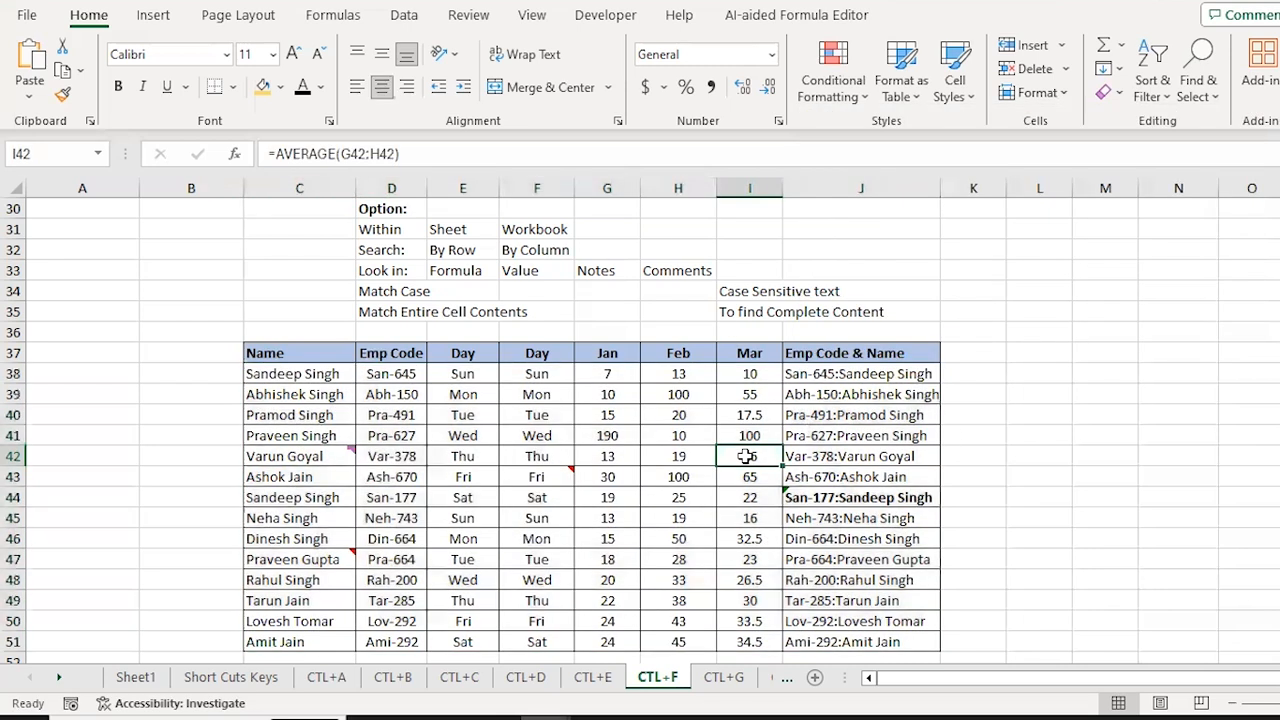
Step: Set Look in back to Formulas with Within kept as Sheet, then close the dialog
key("ctrl+f")
left_click(948, 317)
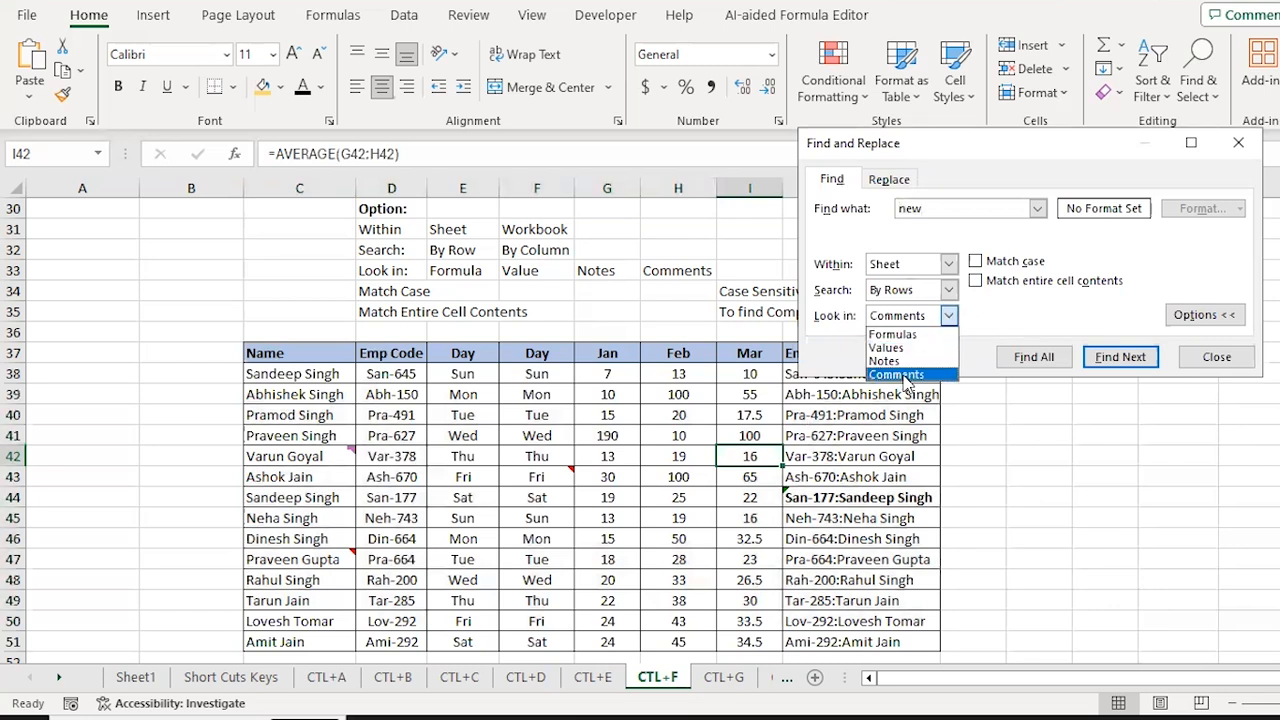
left_click(906, 375)
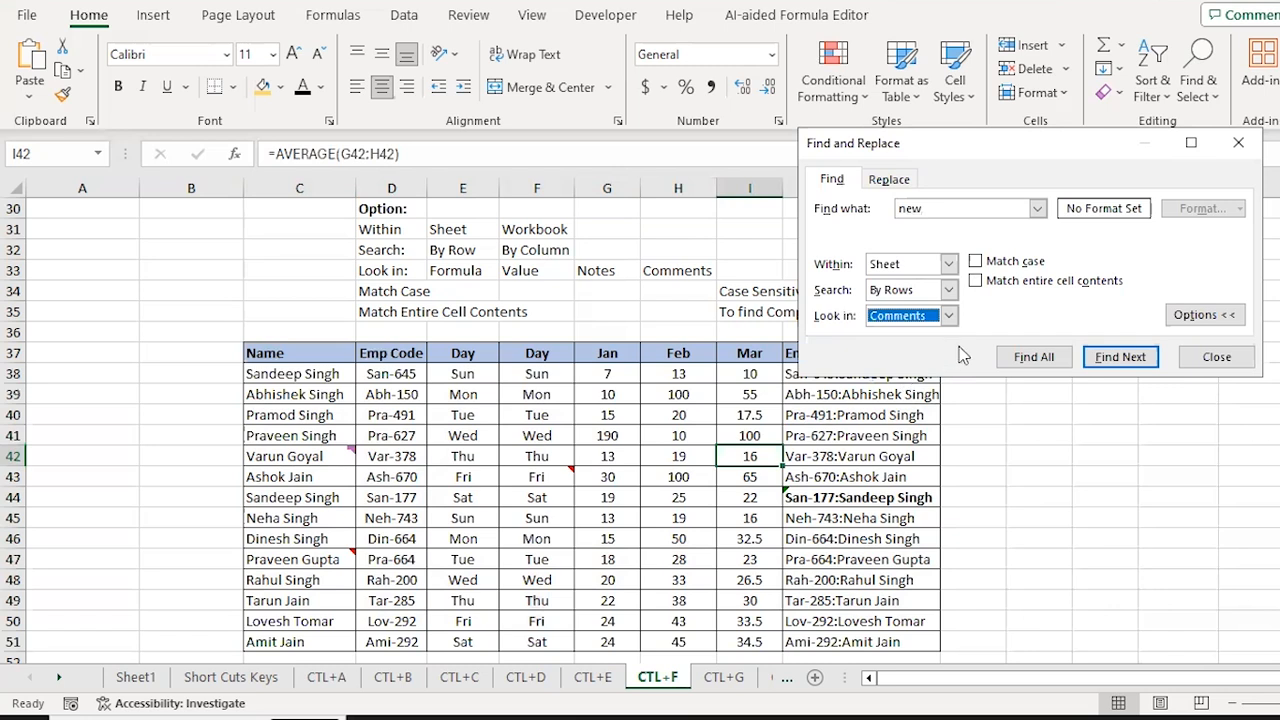
left_click(946, 317)
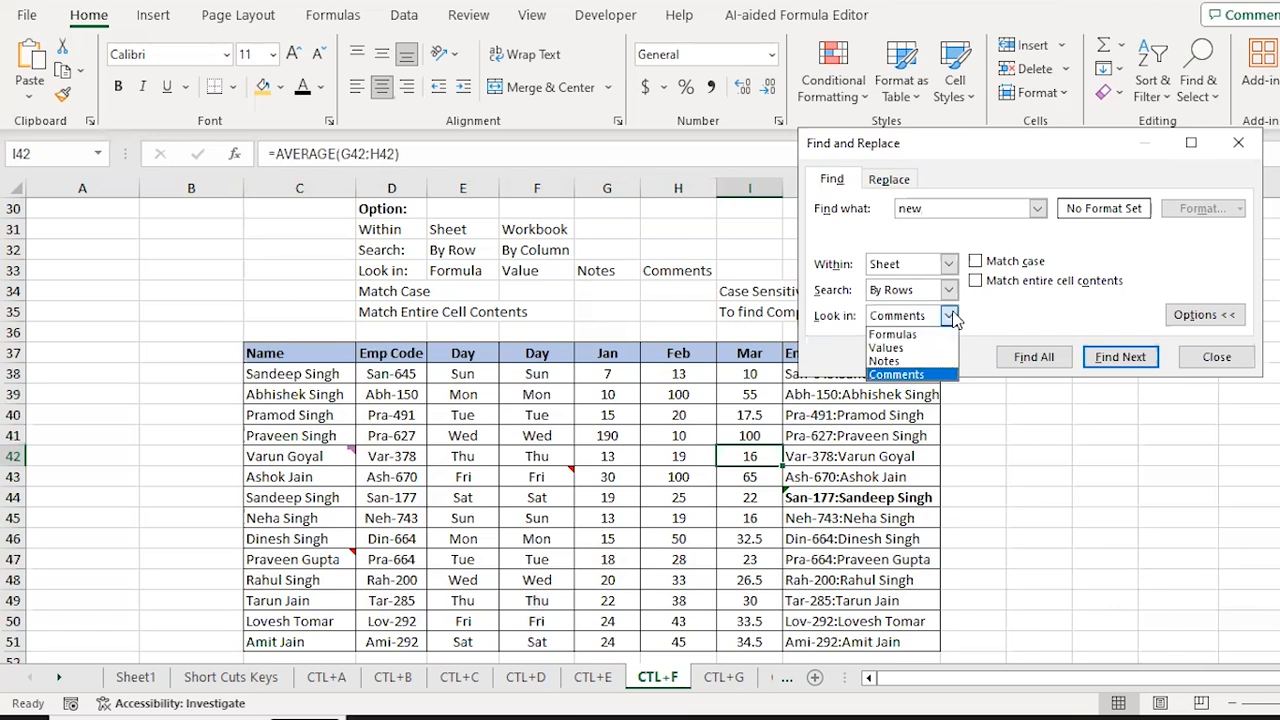
left_click(905, 338)
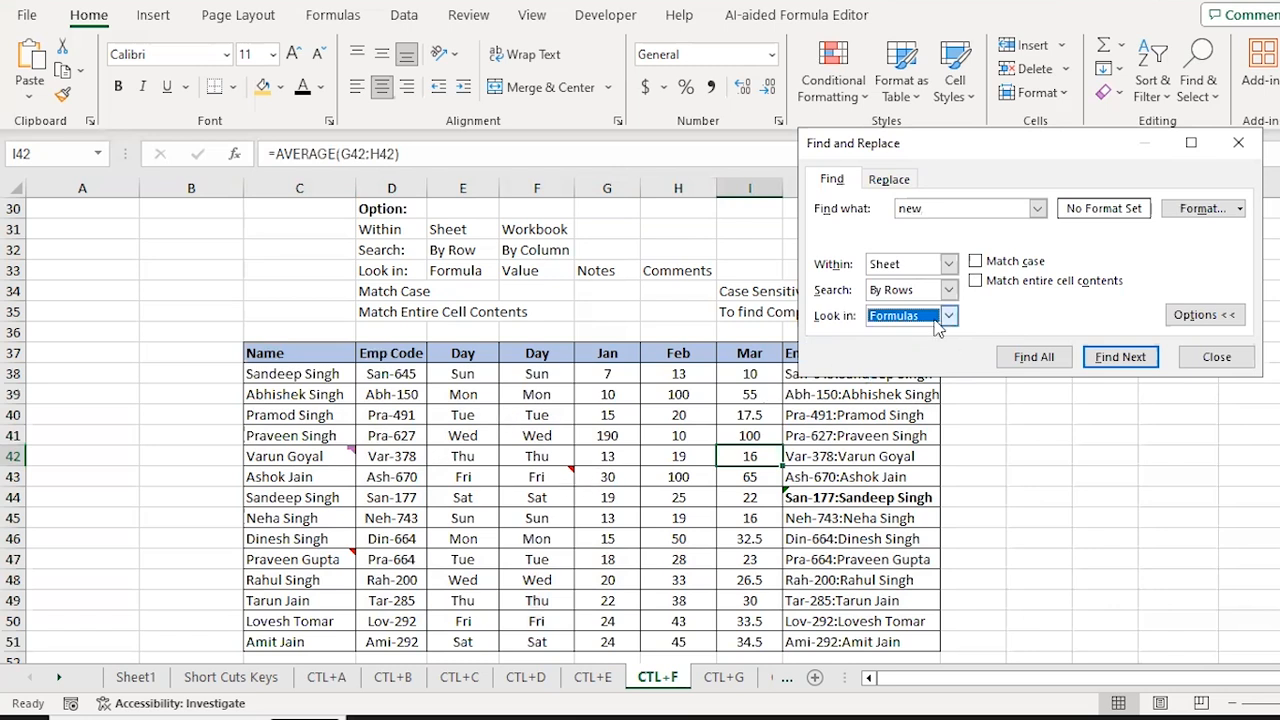
left_click(950, 263)
left_click(950, 263)
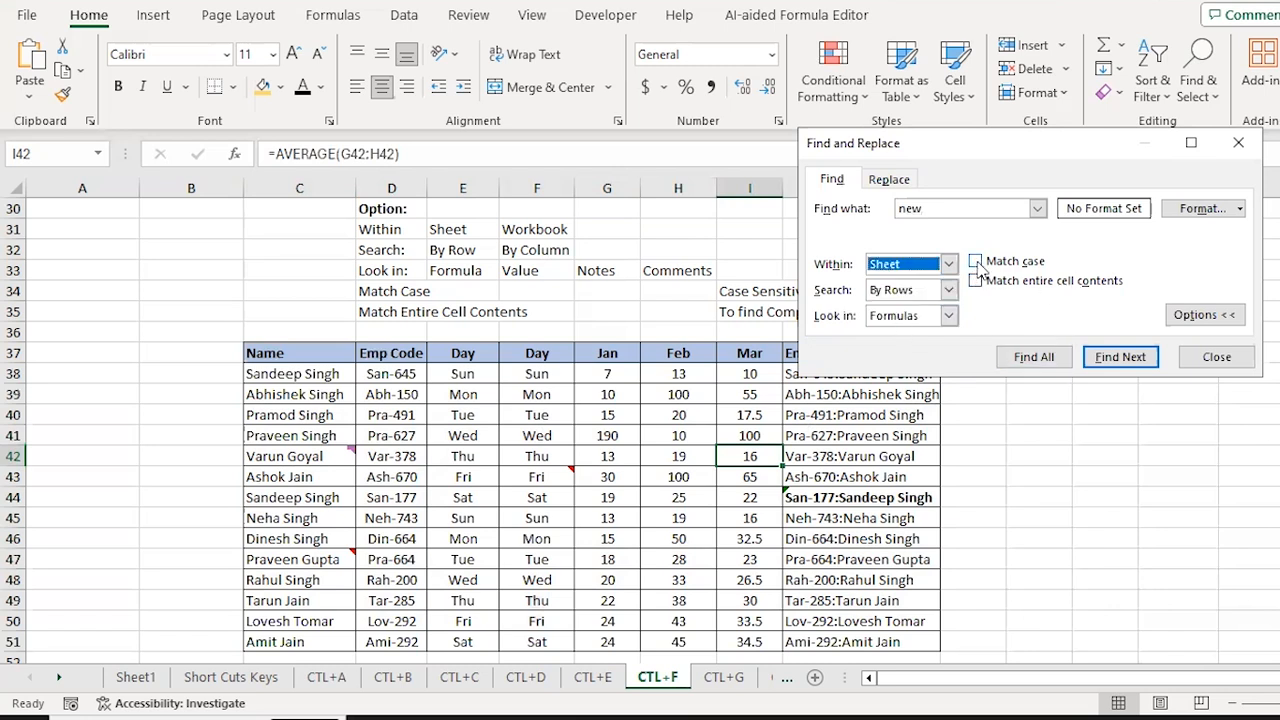
key("Escape")
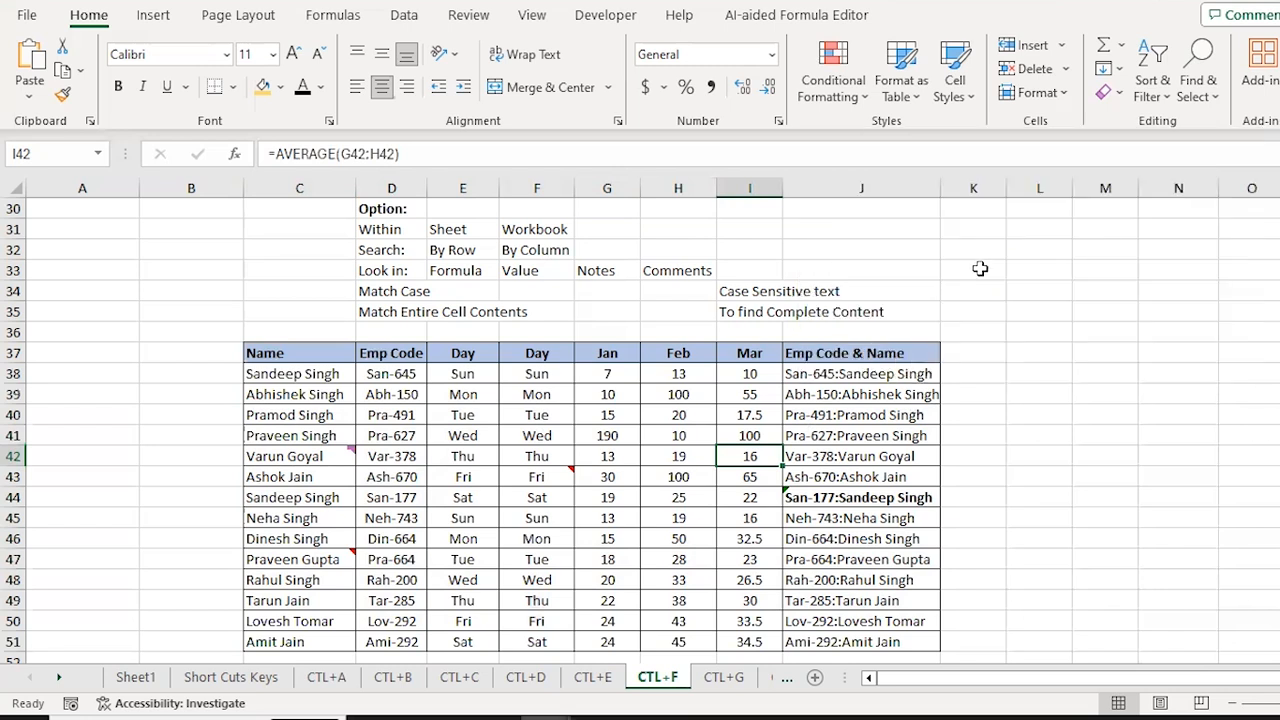
Step: Select the employee table body C38:J51 starting from its first name cell
key("ctrl+Up")
key("Down")
key("ctrl+Left")
key("Right")
key("Right")
key("Left")
key("Left")
key("Right")
key("Right")
key("Left")
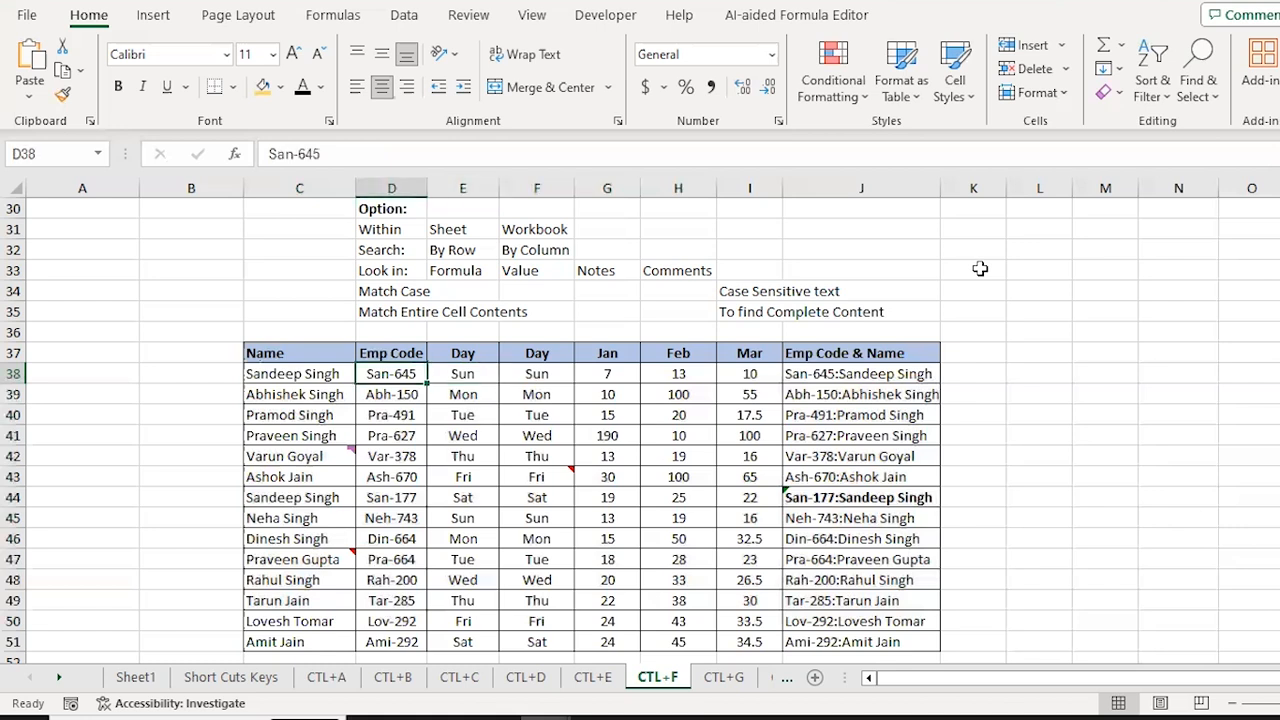
key("Left")
key("Left")
key("Right")
key("ctrl+shift+Right")
key("ctrl+shift+Down")
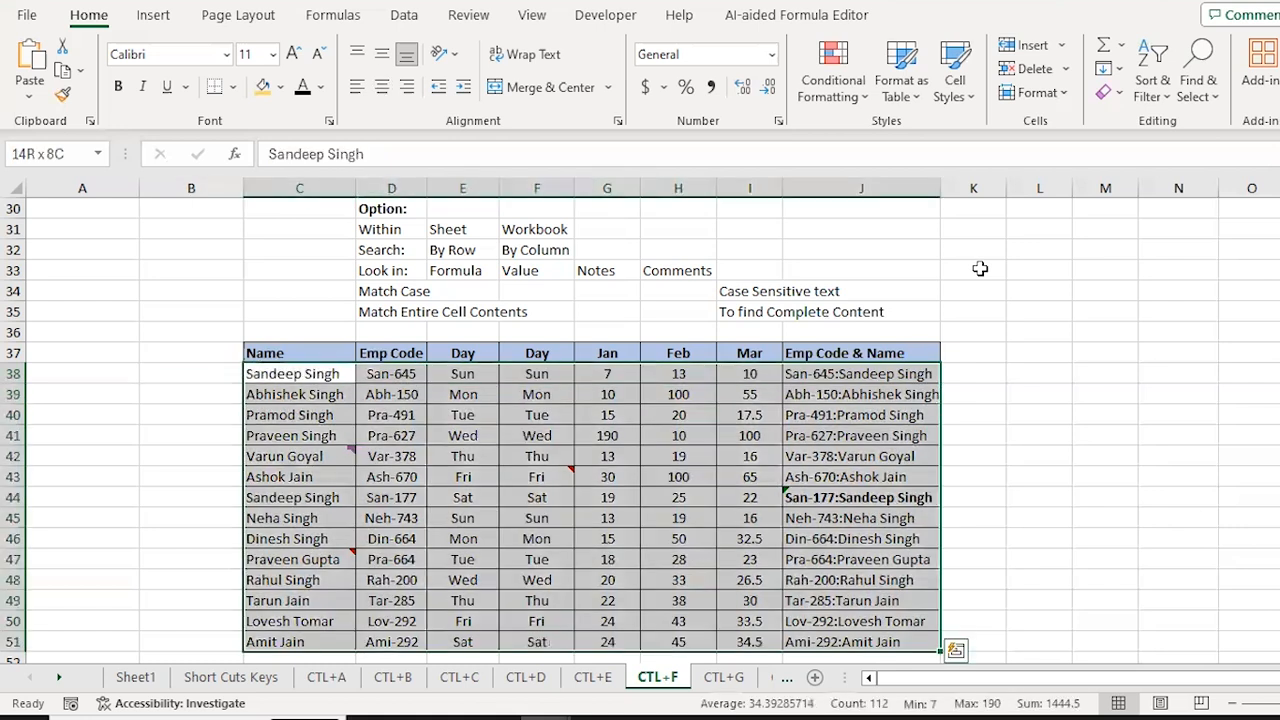
Step: Search the table for SUN with Match case on, getting a not-found message
key("ctrl+f")
type("S")
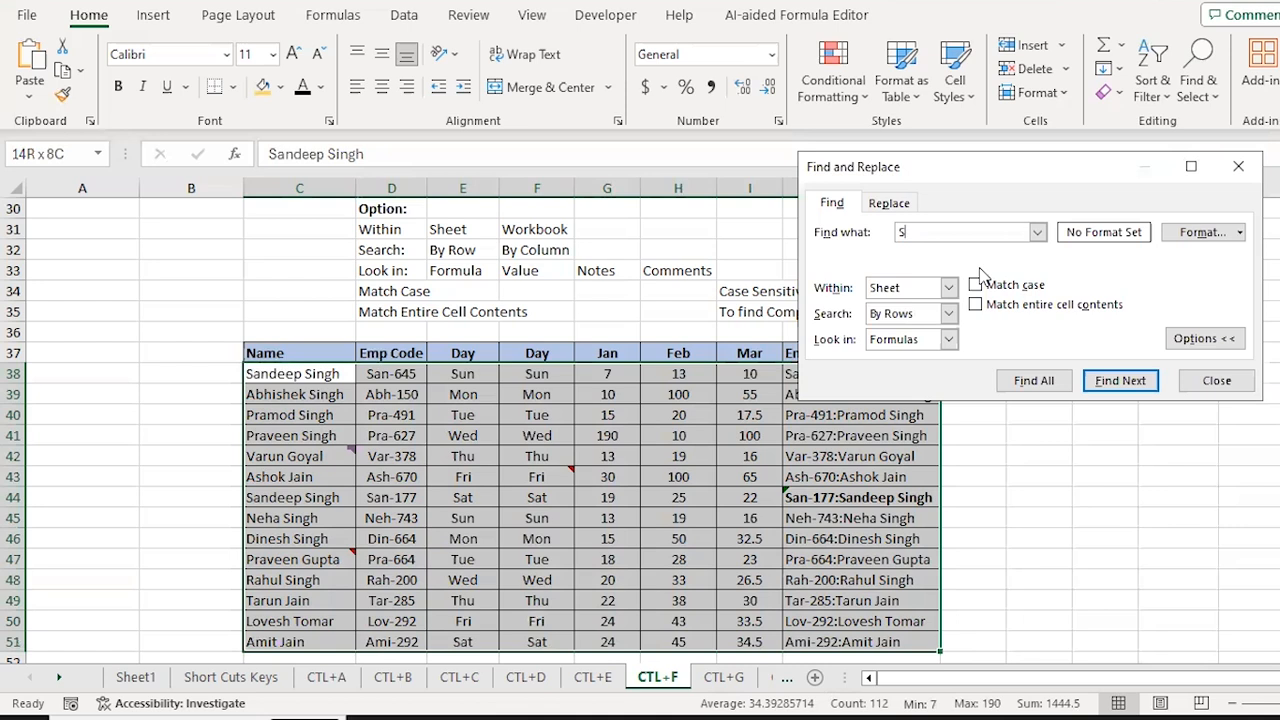
type("UN")
left_click(976, 286)
left_click(1122, 383)
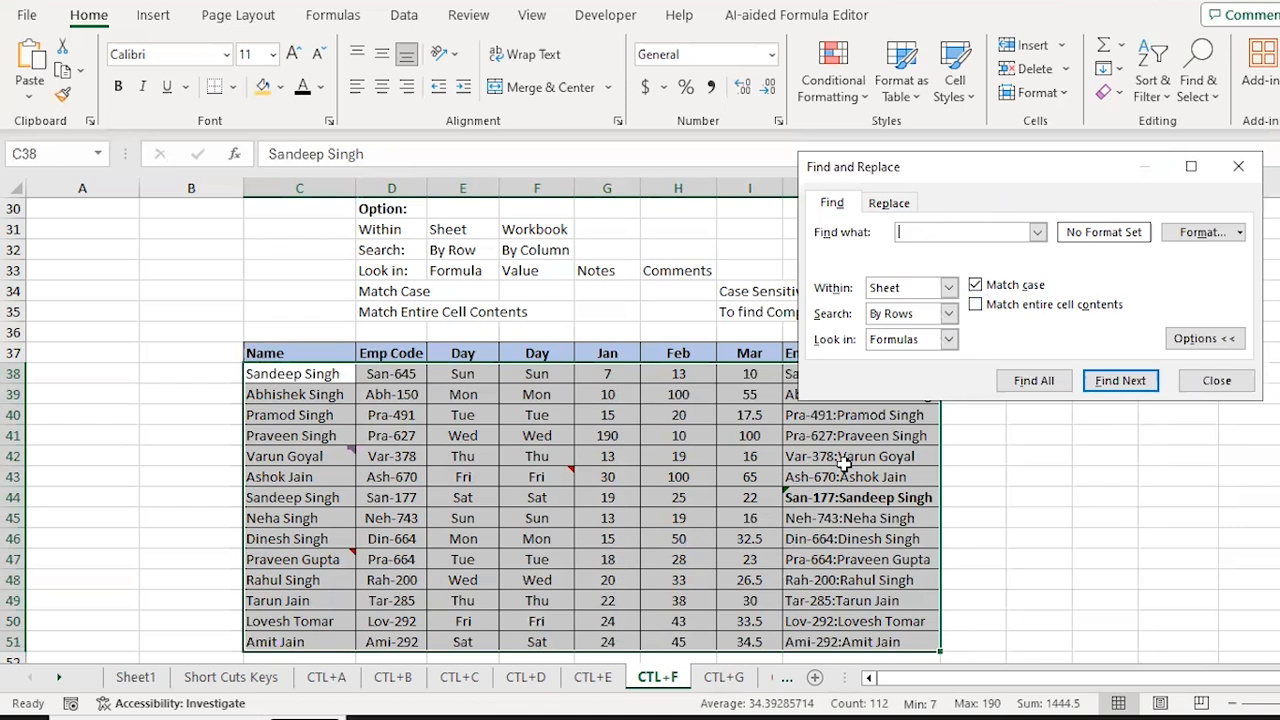
key("BackSpace")
key("BackSpace")
left_click(1118, 385)
key("Return")
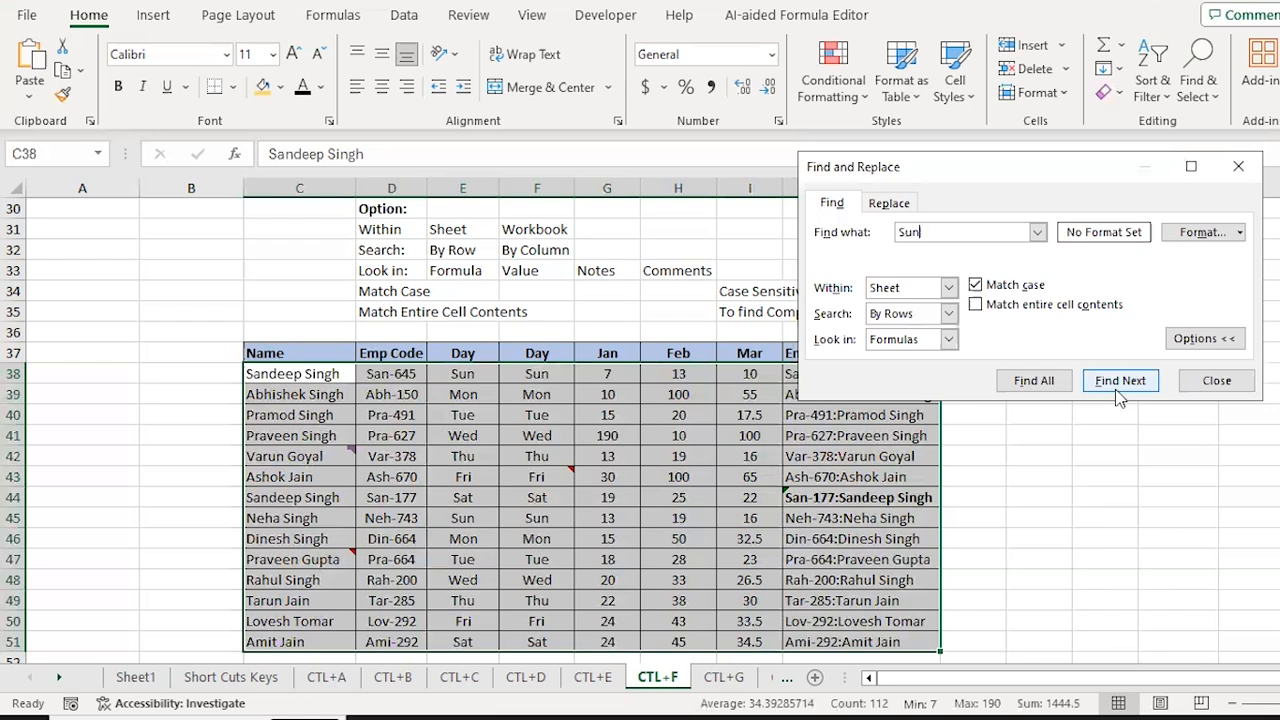
Step: Step through the Sun matches until landing on E45, then close the search
left_click(1118, 390)
left_click(1119, 340)
left_click(1119, 340)
left_click(1119, 340)
left_click(1119, 340)
left_click(1119, 340)
left_click(1119, 340)
key("Escape")
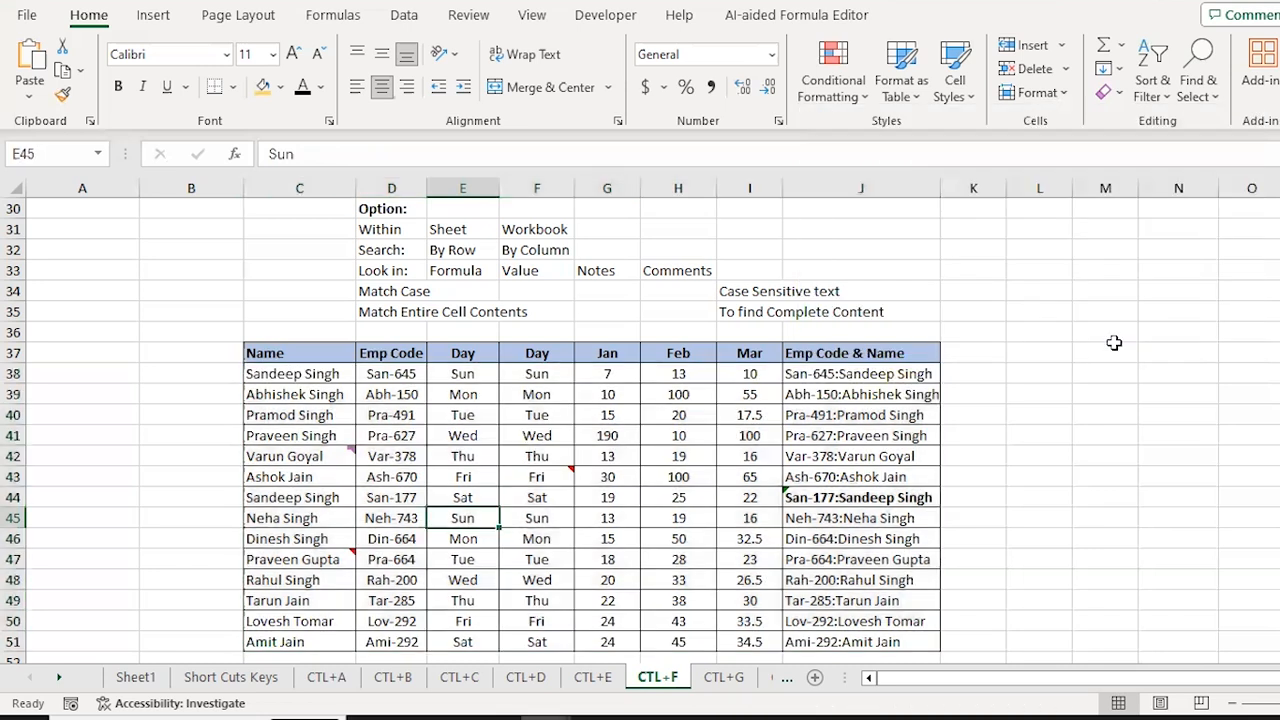
Step: Change the Sun entries in E45 and F45 to uppercase SUN
type("SUM")
key("BackSpace")
type("N")
key("Return")
key("Up")
key("Right")
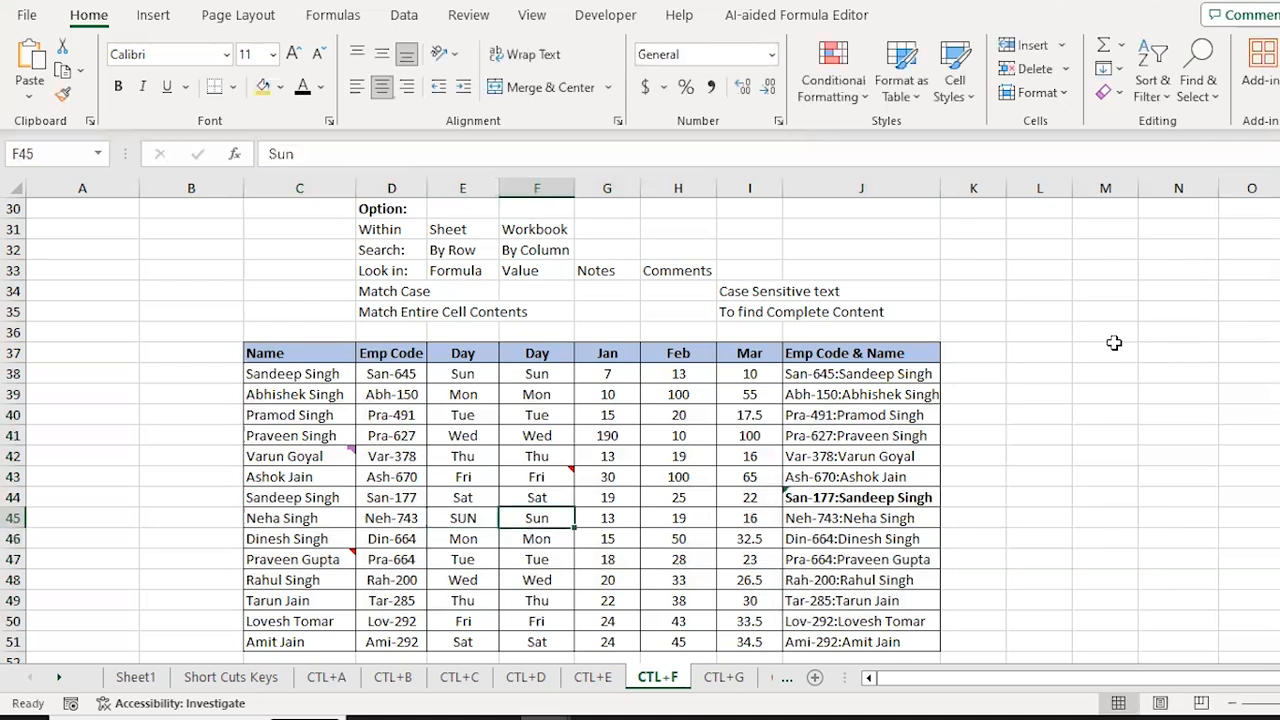
type("SUN")
key("Return")
Step: Reselect the table body C38:J51 and reopen Find
key("ctrl+Up")
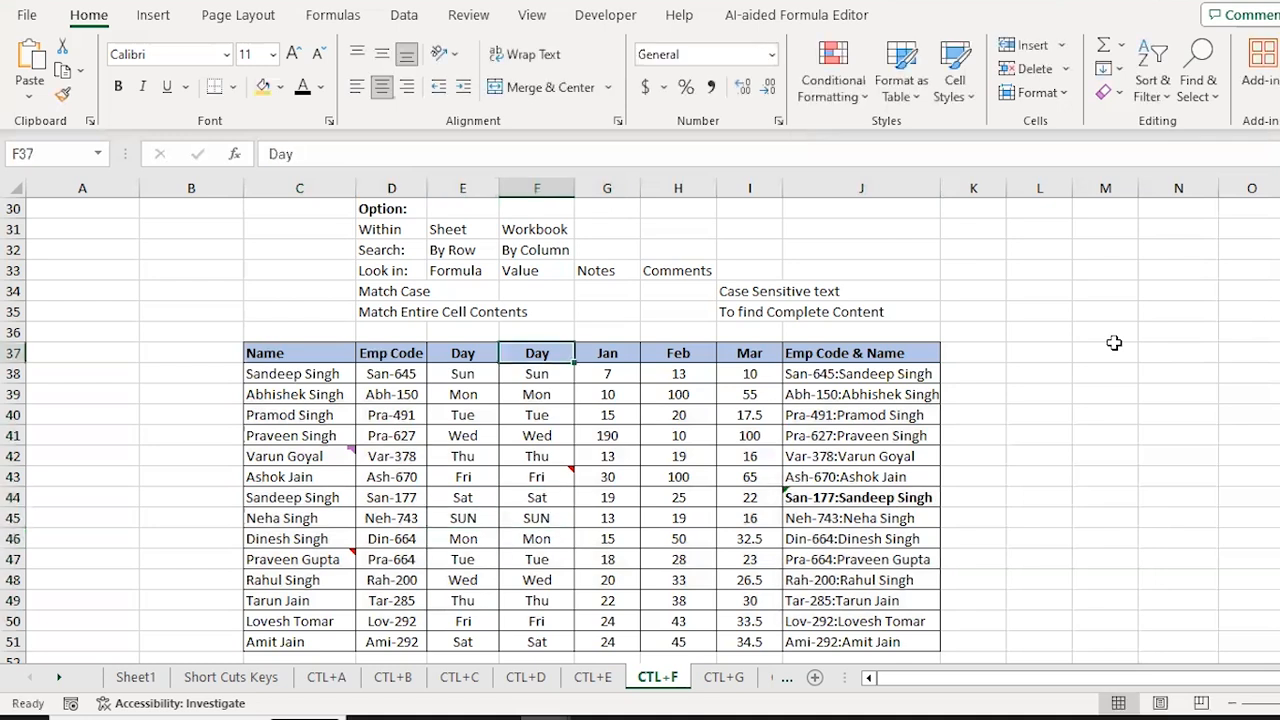
key("Left")
key("Left")
key("Left")
key("Down")
key("ctrl+shift+Right")
key("ctrl+shift+Down")
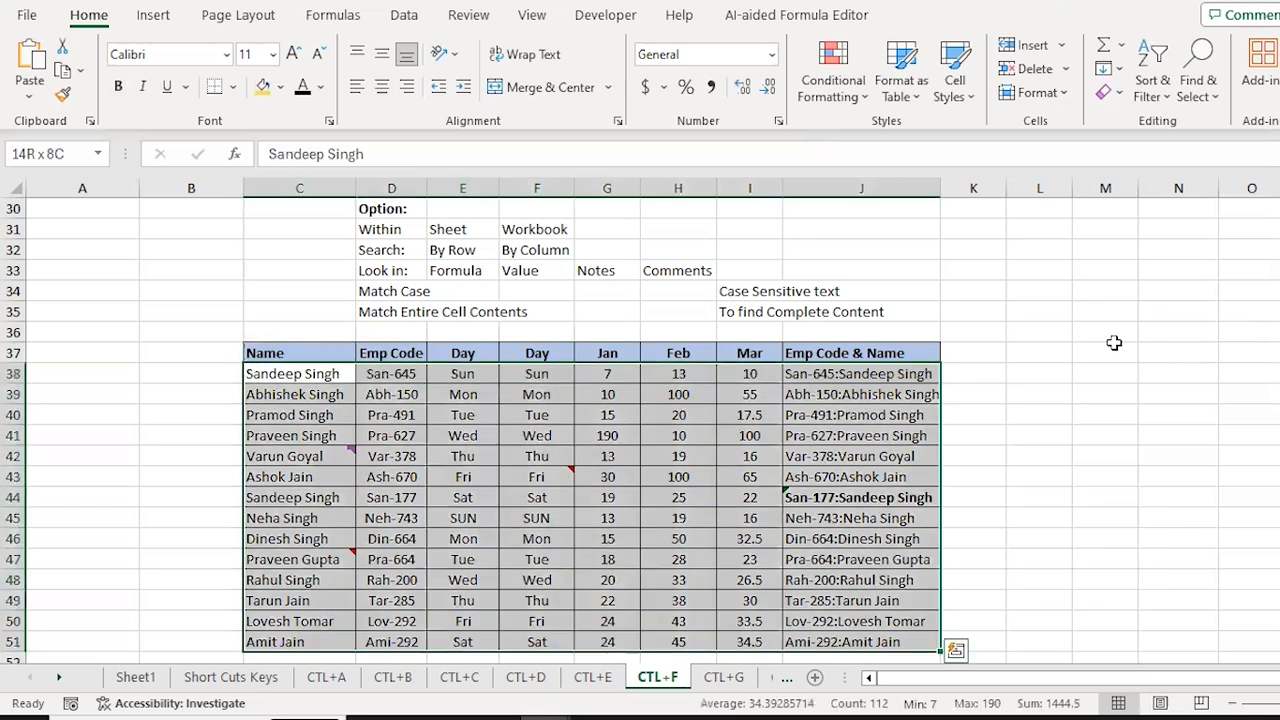
key("ctrl+f")
Step: Find the SUN entry, then turn off Match case
type("SUN")
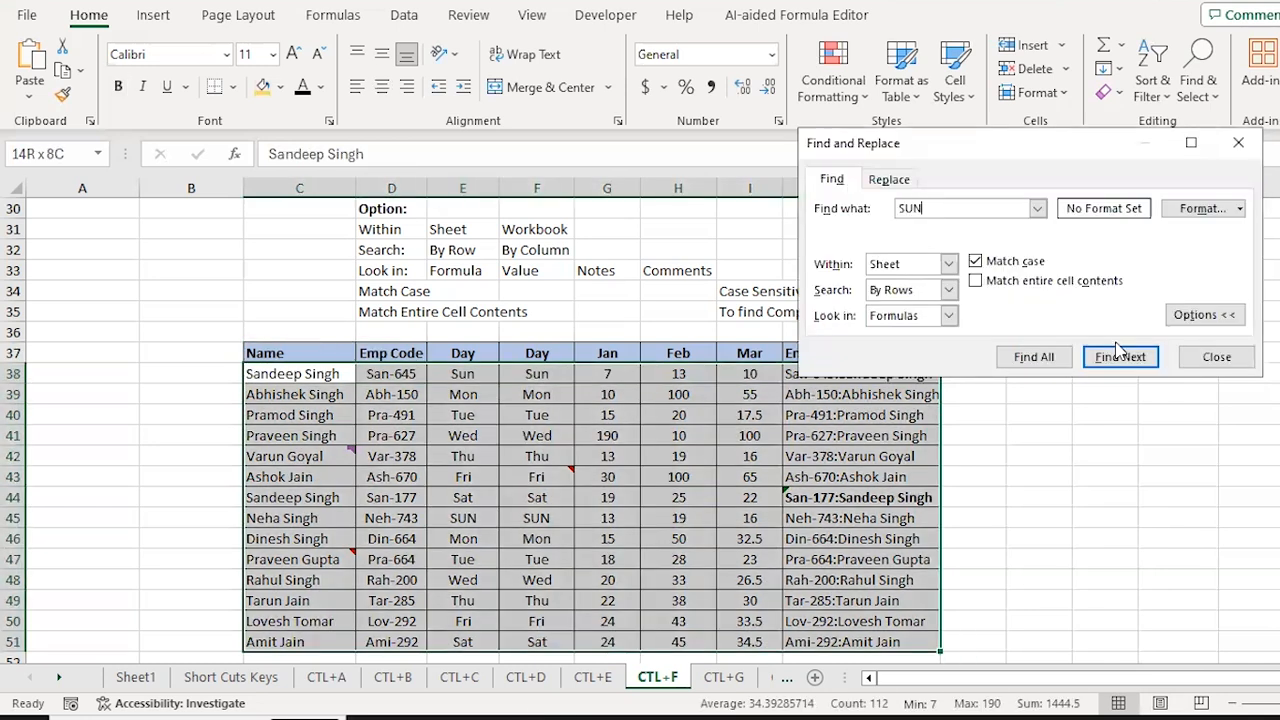
left_click(1118, 350)
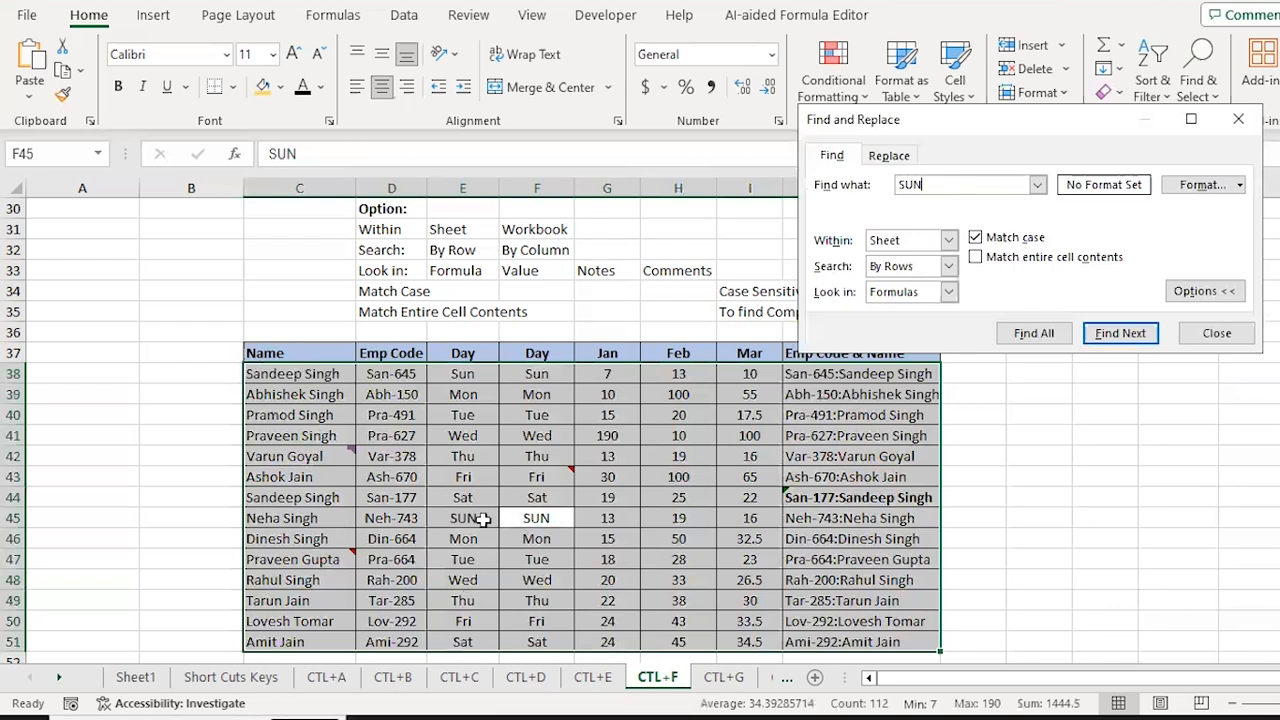
left_click(975, 240)
left_click(975, 240)
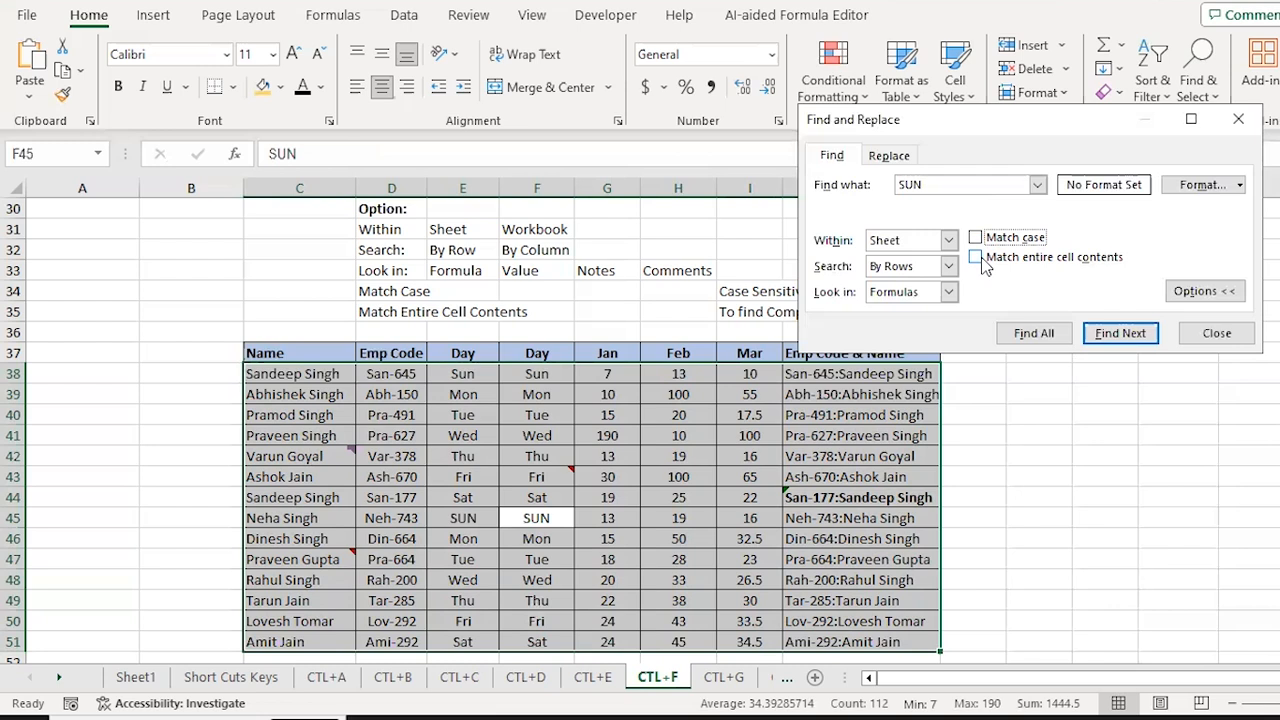
Step: Search for PRAM with Match entire cell contents on, getting no match twice
left_click(948, 181)
key("BackSpace")
type("PRAM")
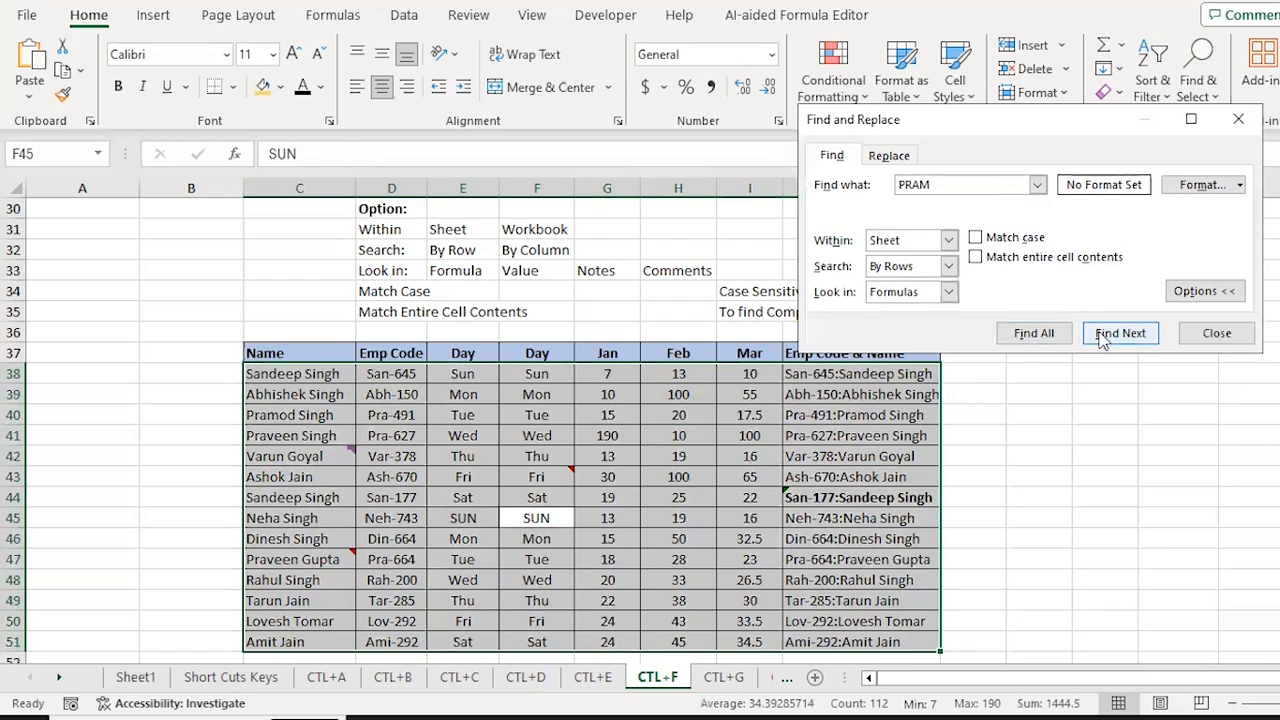
left_click(977, 258)
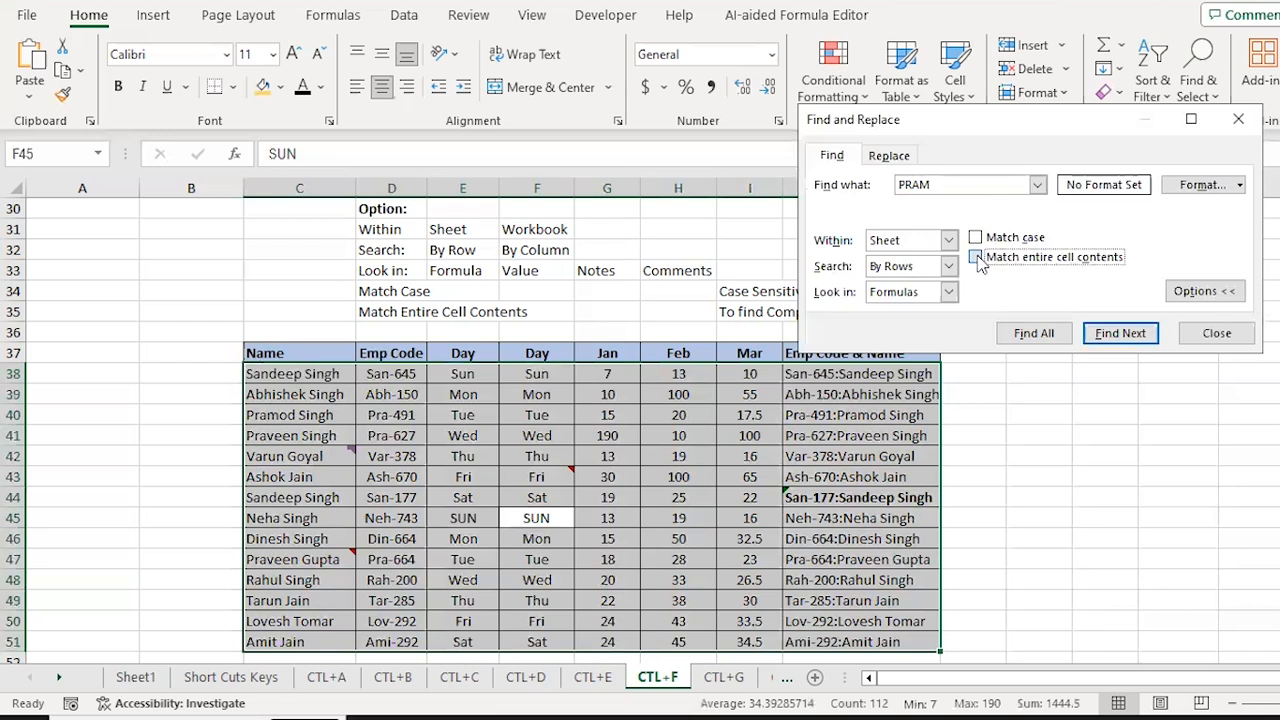
left_click(1120, 334)
key("Return")
left_click(1120, 334)
key("Return")
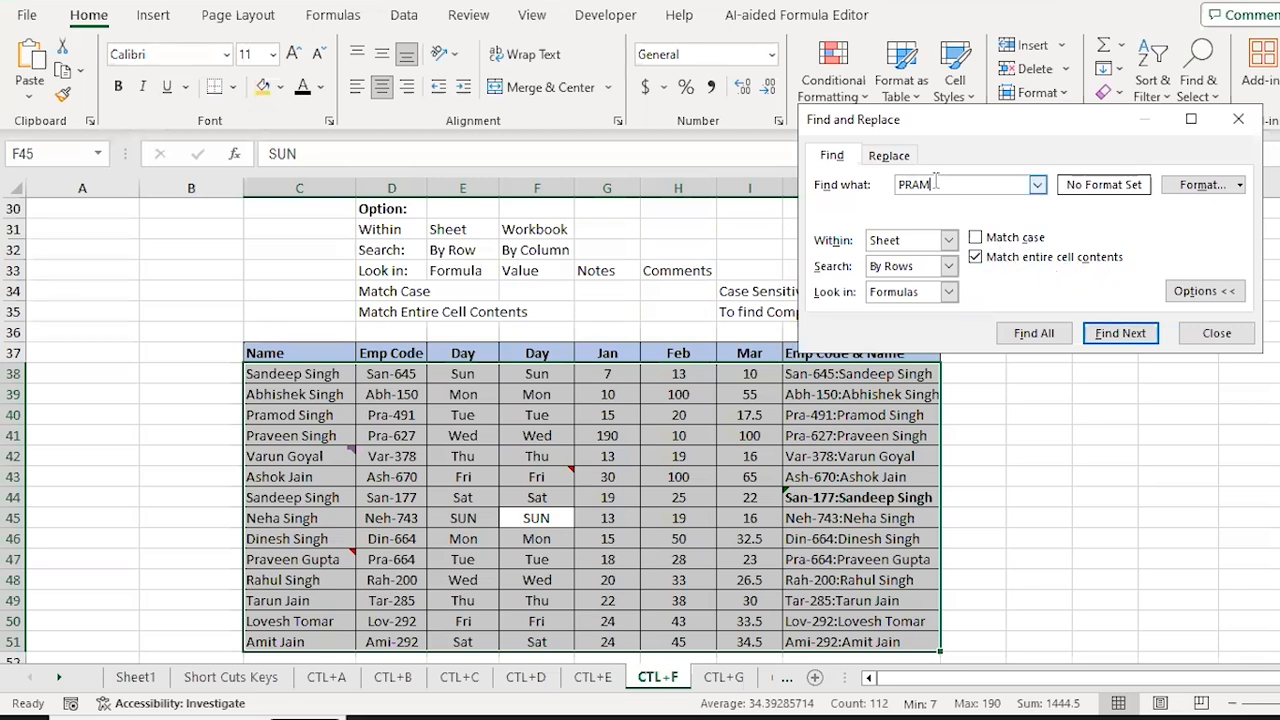
Step: Turn whole-cell matching off to find the row 40 name, then back on and retry
left_click(977, 258)
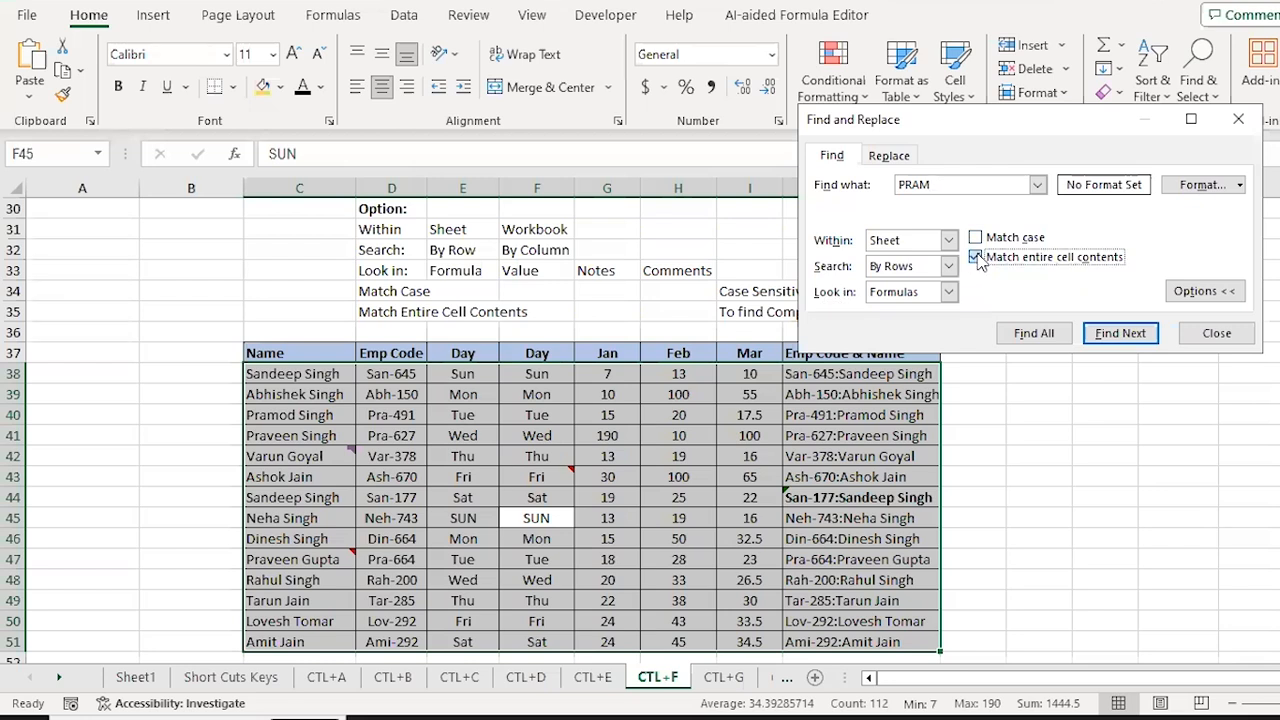
left_click(1117, 335)
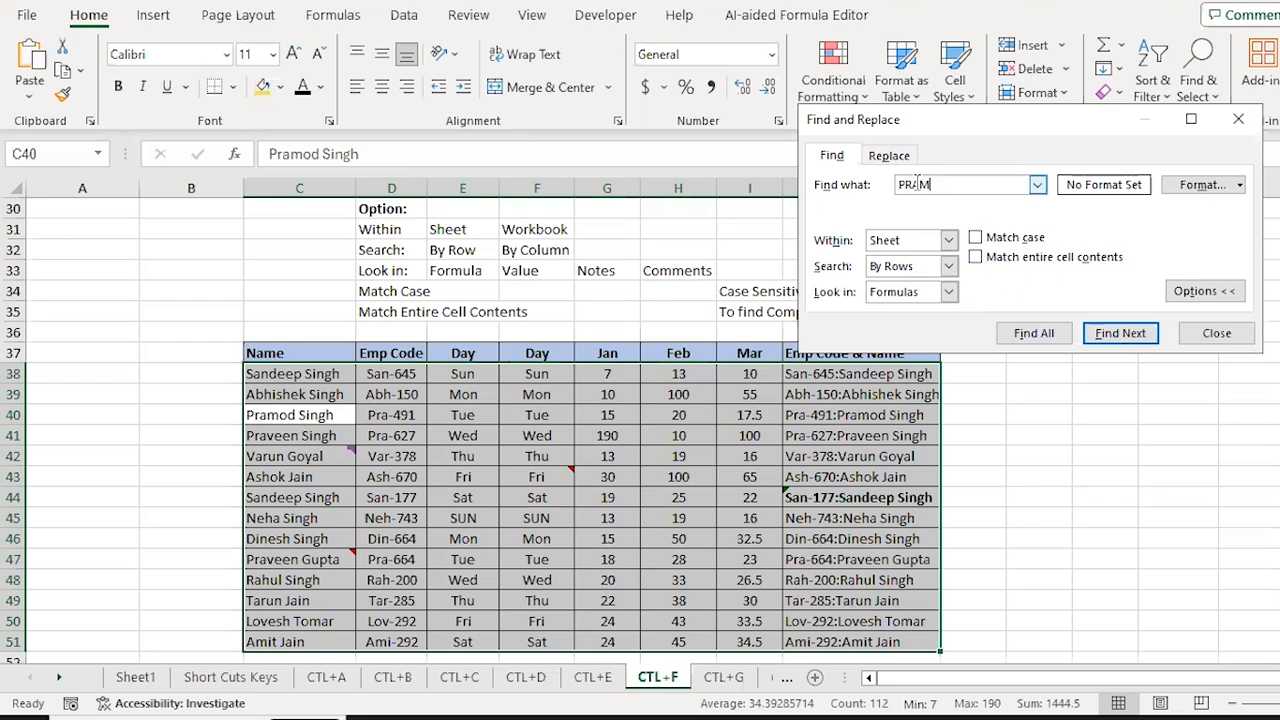
left_click(975, 257)
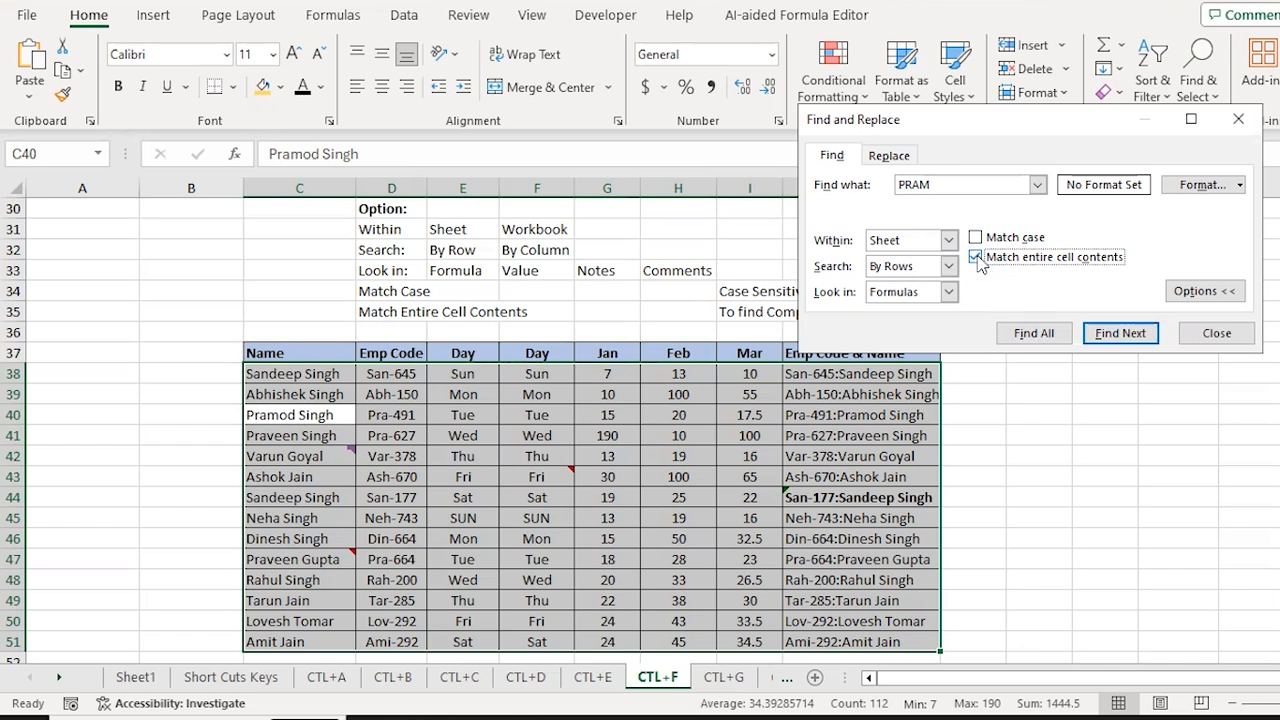
left_click(1120, 335)
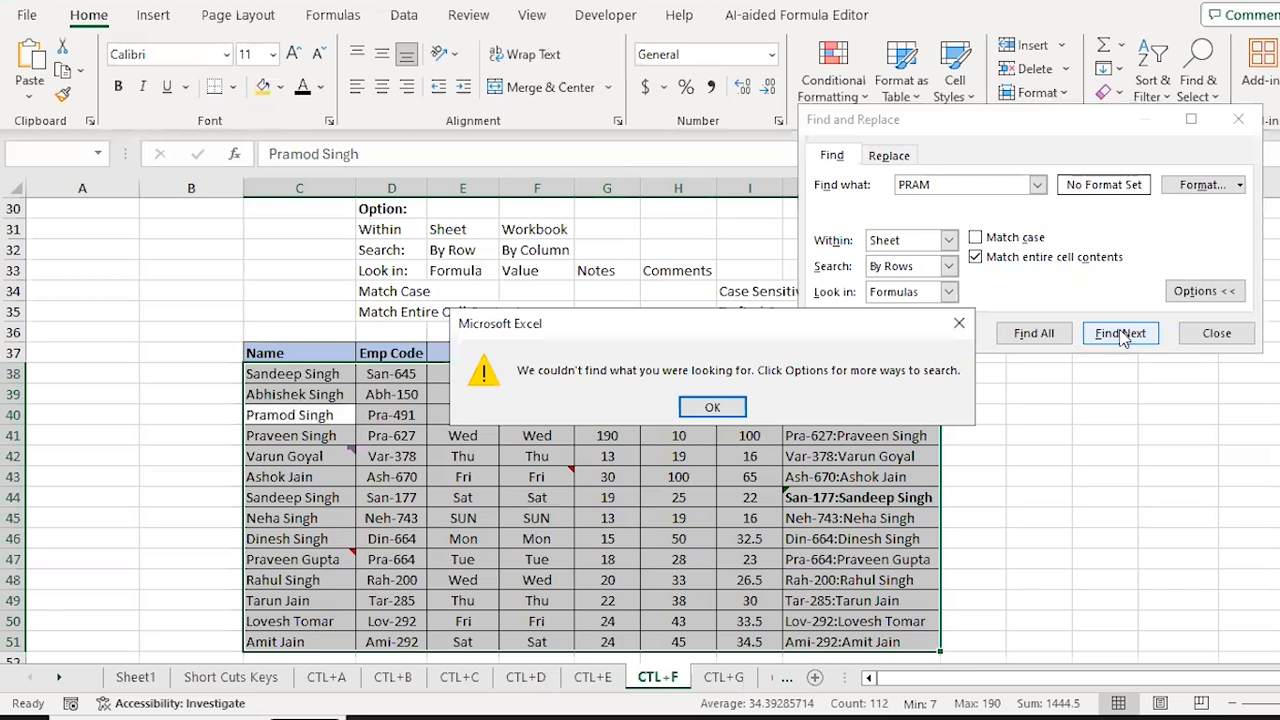
key("Escape")
key("Escape")
Step: Move down the Name column and back to the row 40 name, then reopen Find
key("Down")
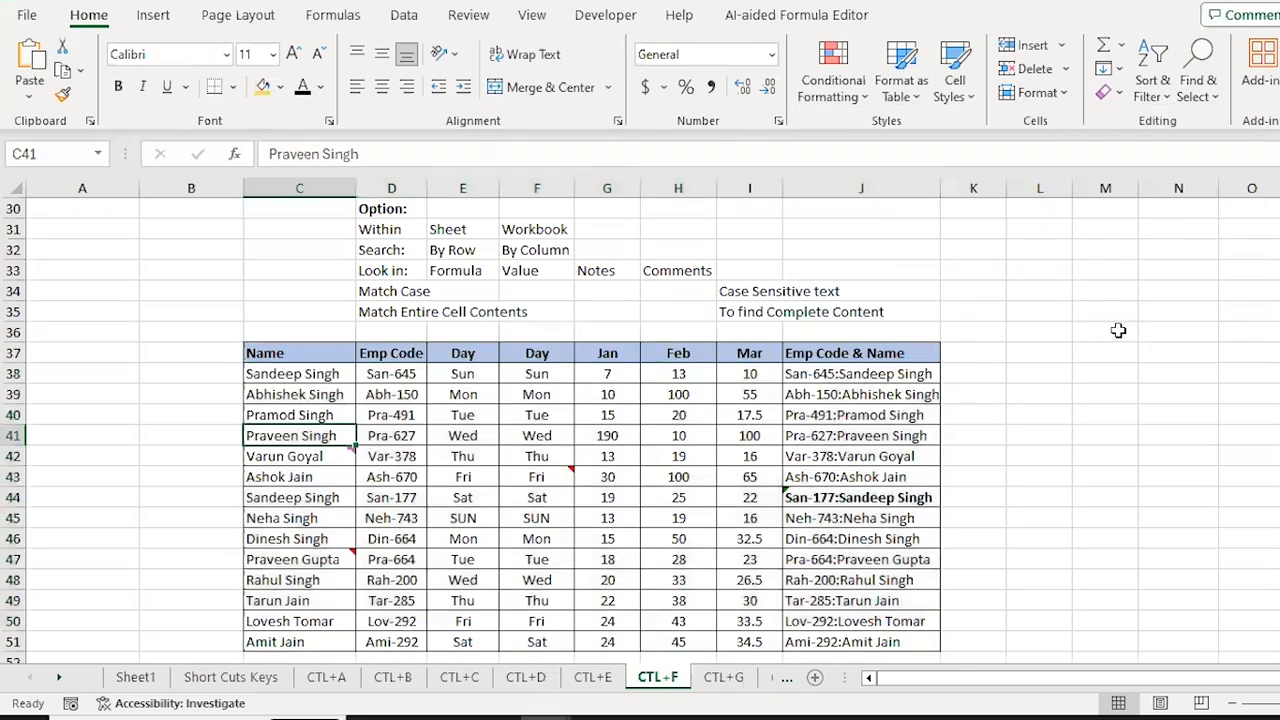
key("ctrl+Down")
scroll(1118, 330, "down", 2)
key("ctrl+Up")
key("Down")
key("Down")
key("Down")
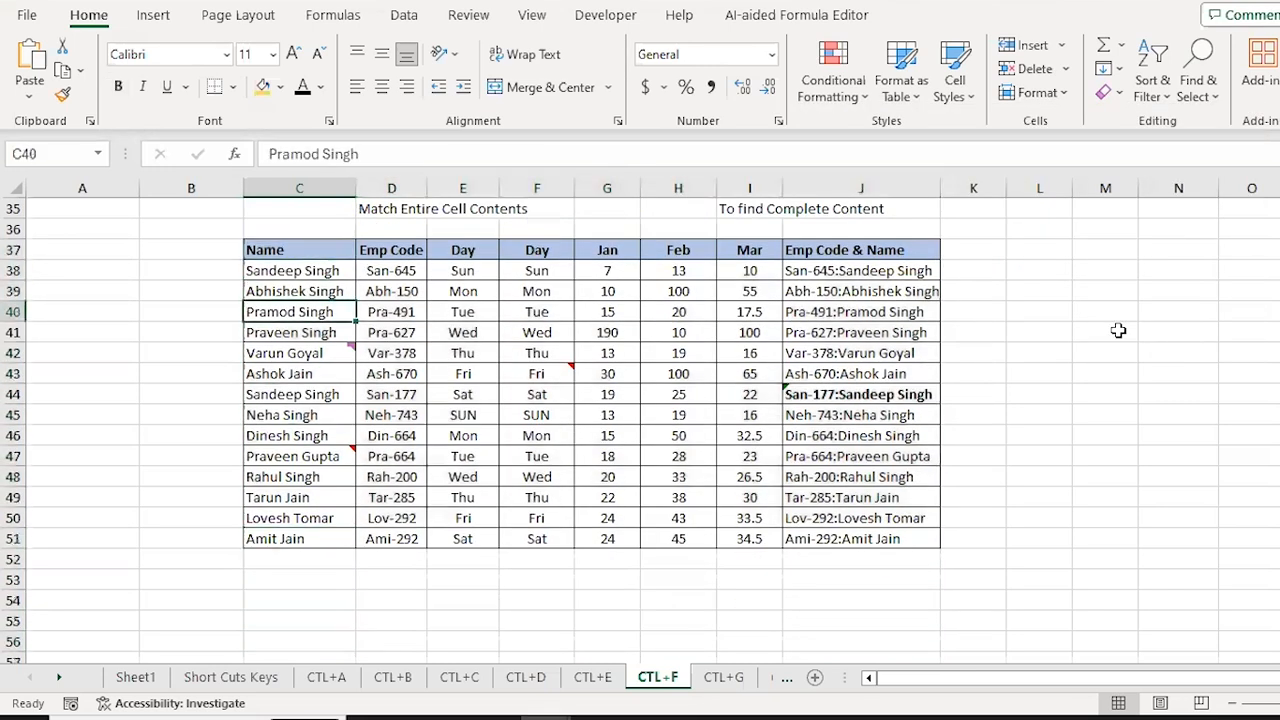
key("ctrl+f")
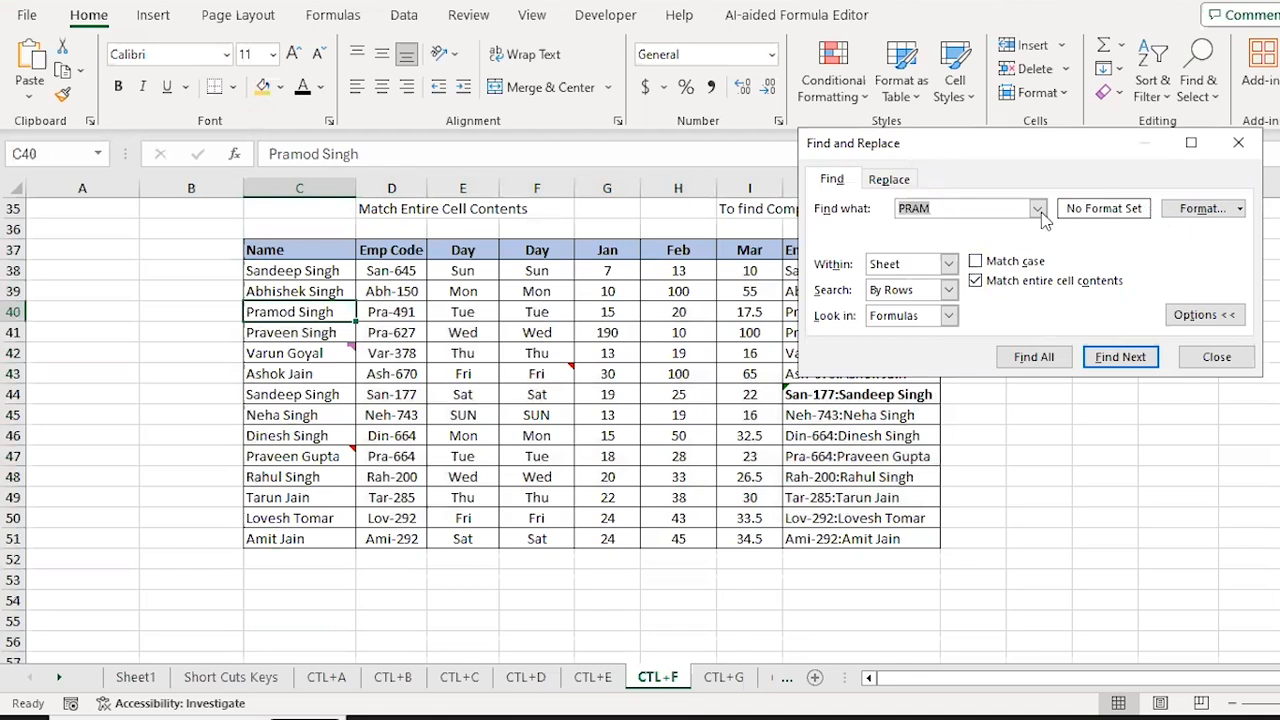
Step: Browse the Find Format dialog's Border and Fill tabs, closing it without setting a format
left_click(1243, 208)
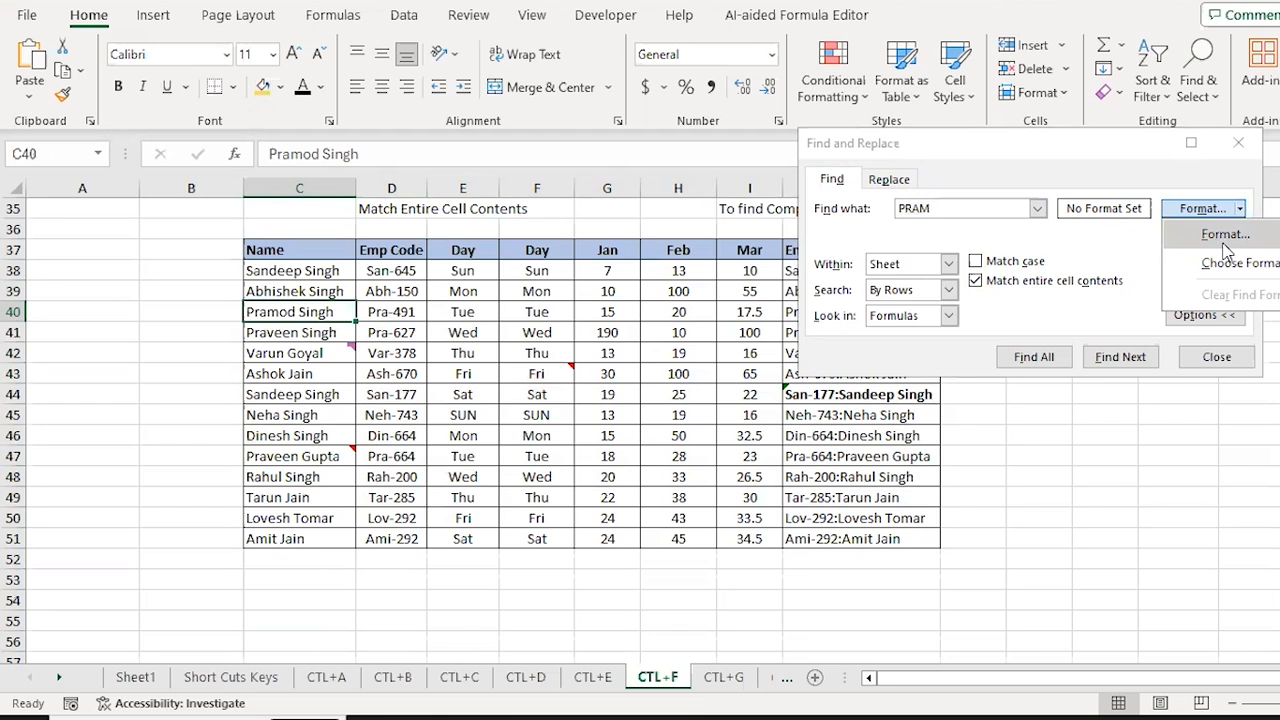
left_click(1224, 240)
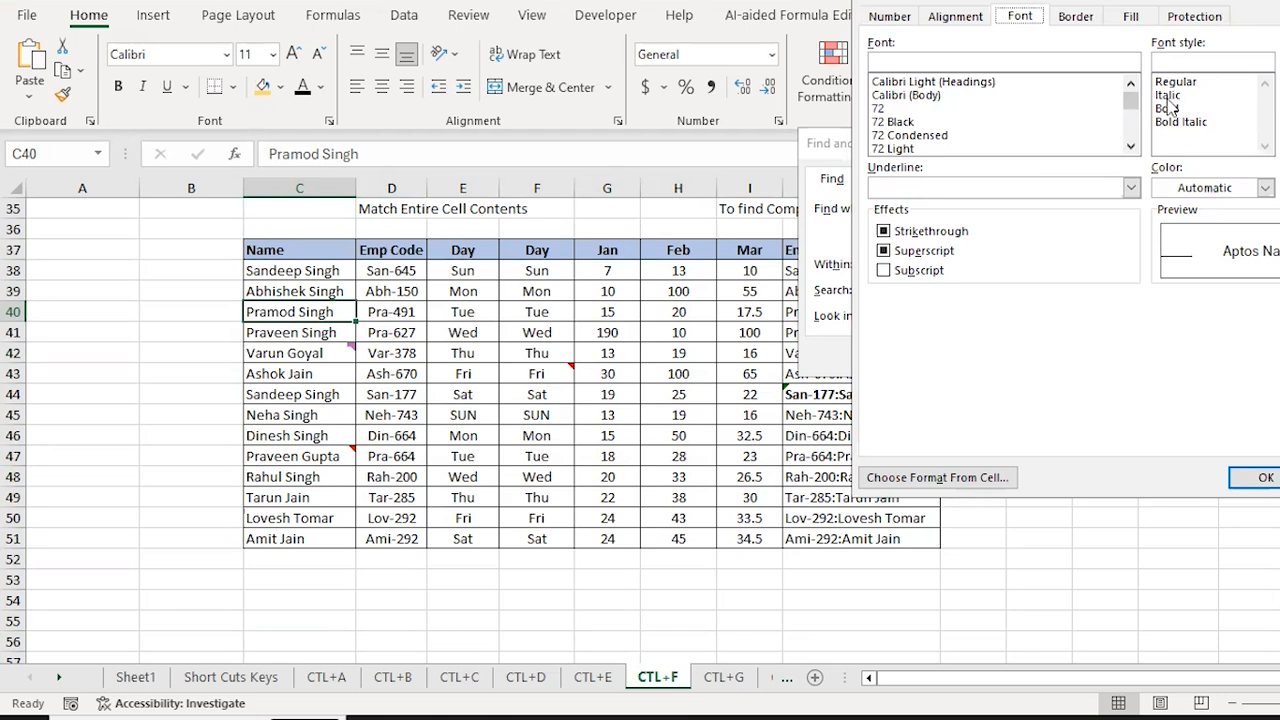
left_click(1086, 20)
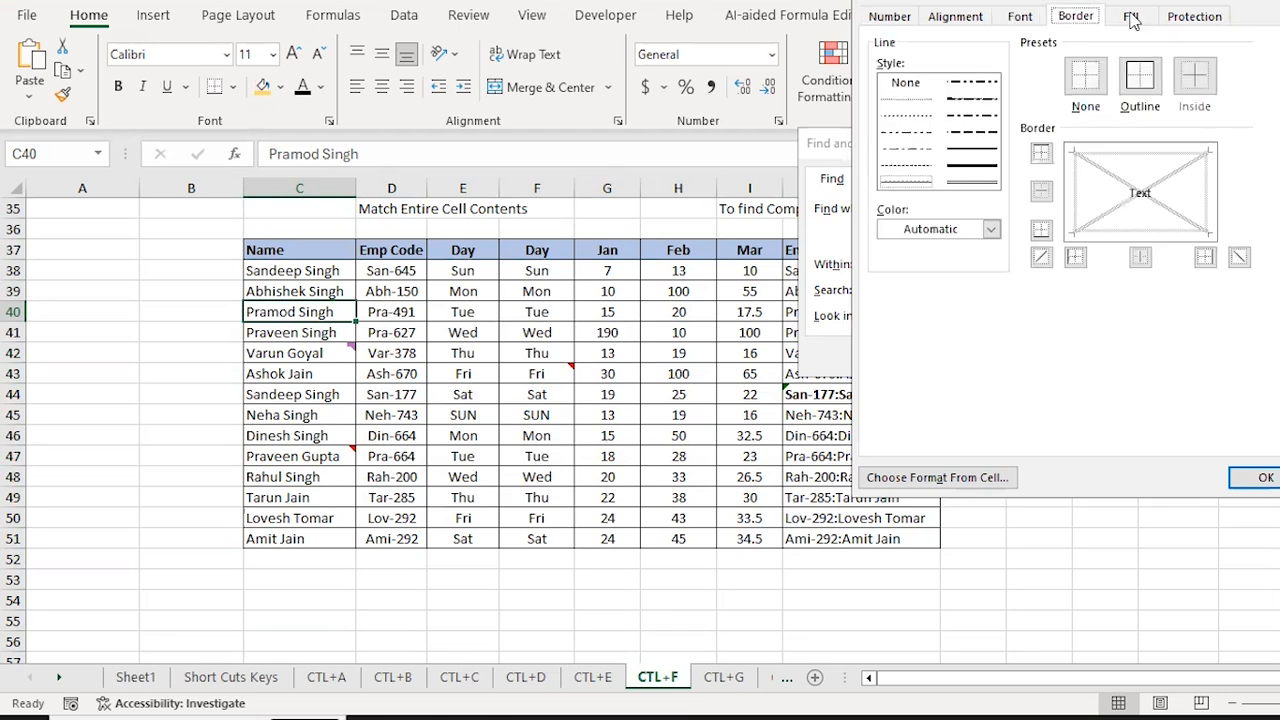
left_click(1131, 18)
key("Escape")
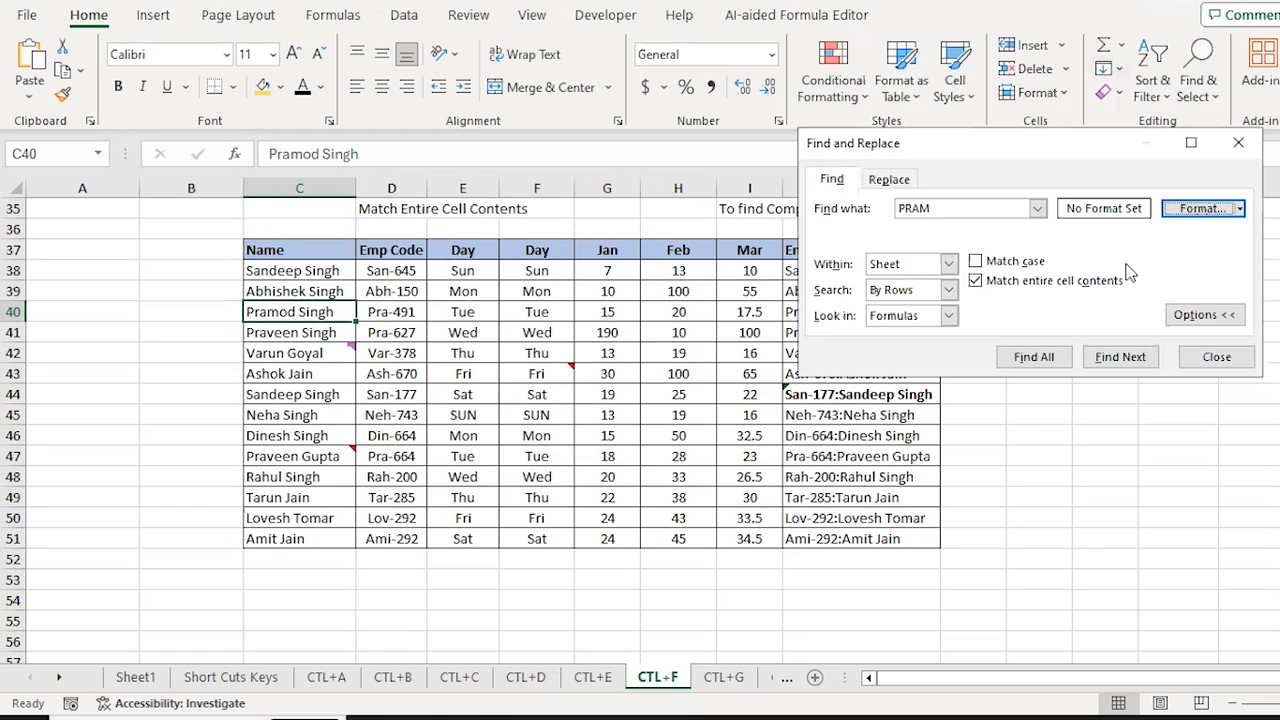
Step: Turn off Match entire cell contents and pick Choose Format From Cell
left_click(975, 282)
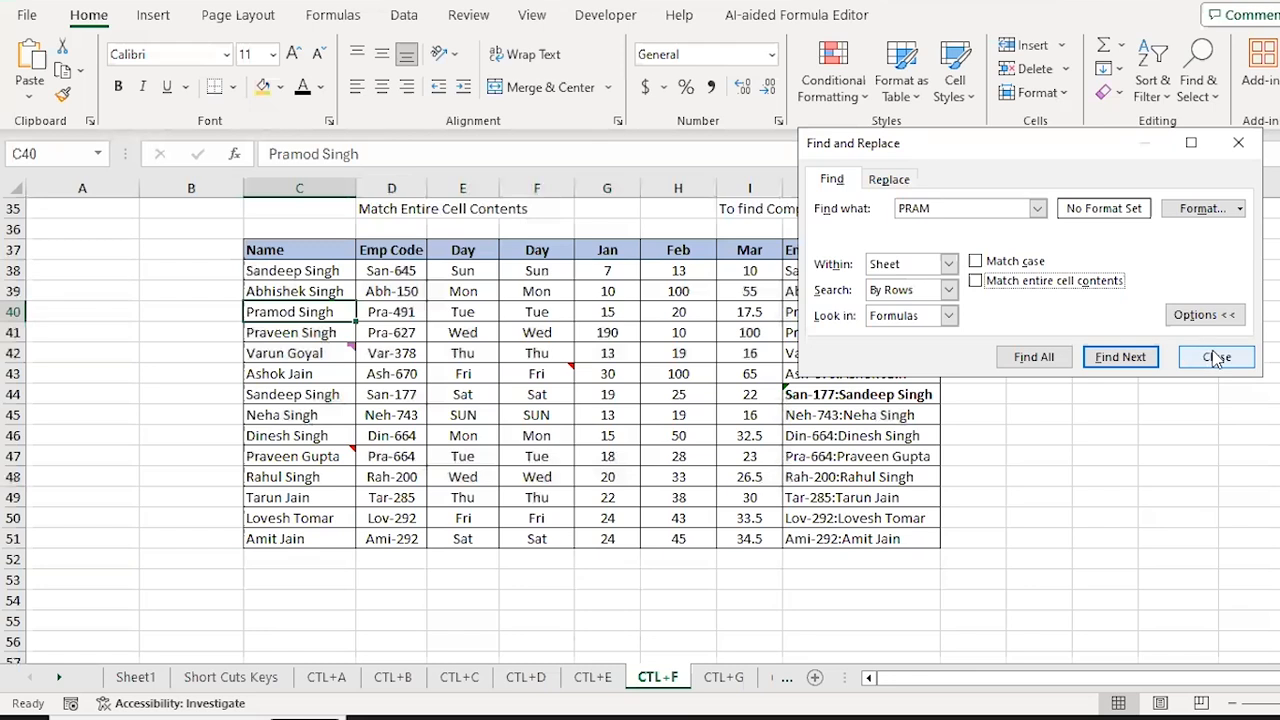
left_click(1239, 208)
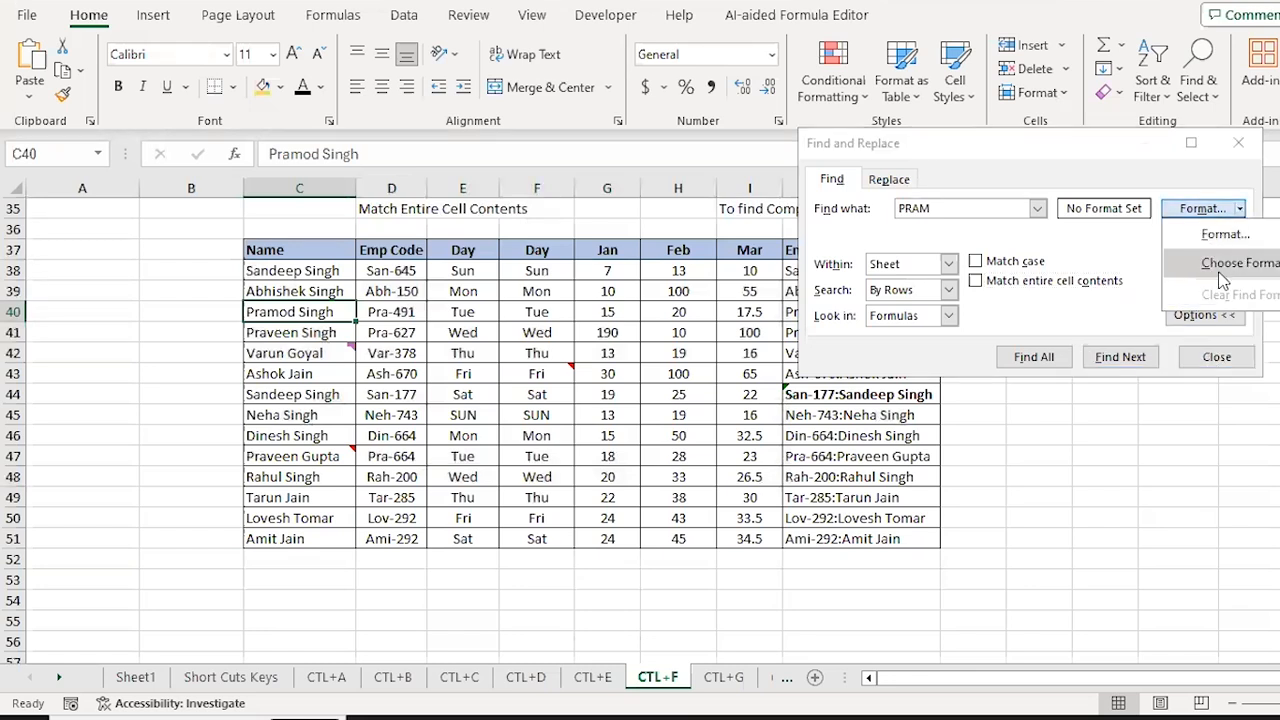
left_click(1230, 264)
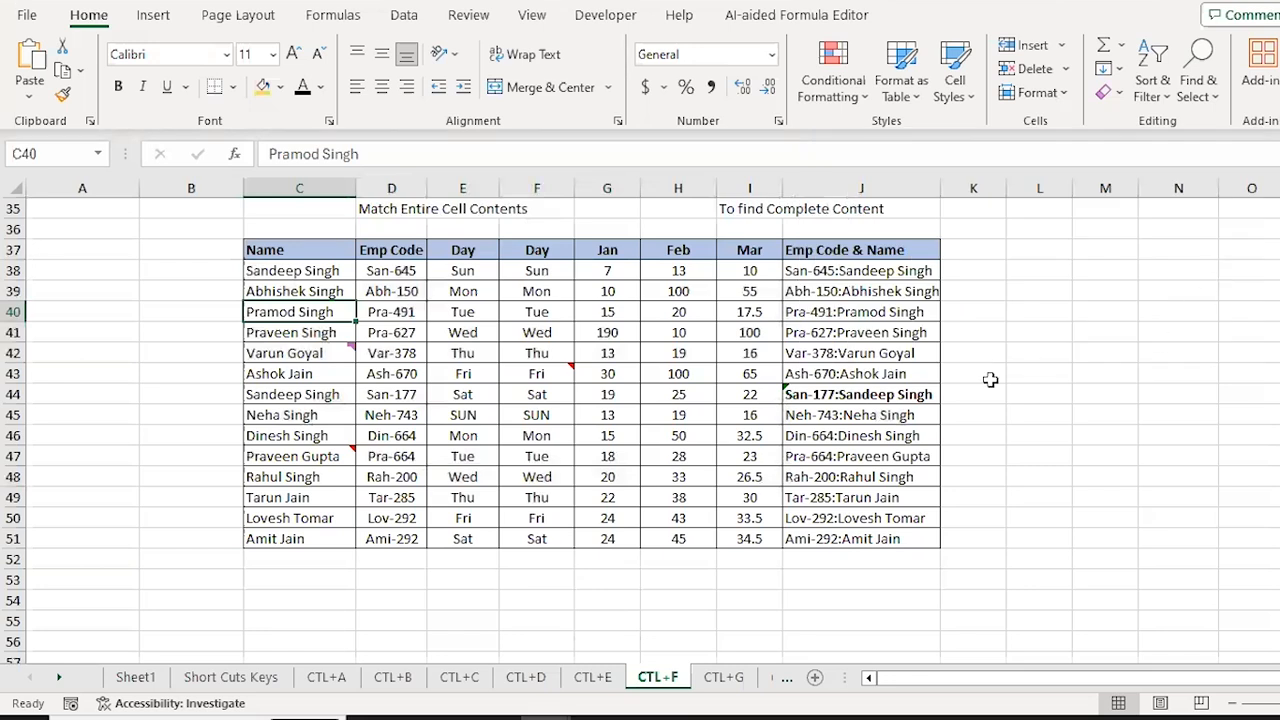
Step: Switch to the CTL+G sheet, jump to its Go to Special title at the top, and land on D3
key("Down")
key("Down")
key("Down")
key("Down")
key("Down")
key("Down")
key("Down")
key("Down")
key("Down")
key("Down")
key("Down")
key("Down")
key("Down")
key("Down")
key("Down")
key("Down")
key("Down")
key("Down")
key("Down")
key("Down")
key("Down")
key("Down")
key("ctrl+Up")
key("ctrl+Page_Down")
key("ctrl+Up")
key("ctrl+Up")
key("ctrl+Up")
key("ctrl+Up")
key("ctrl+Up")
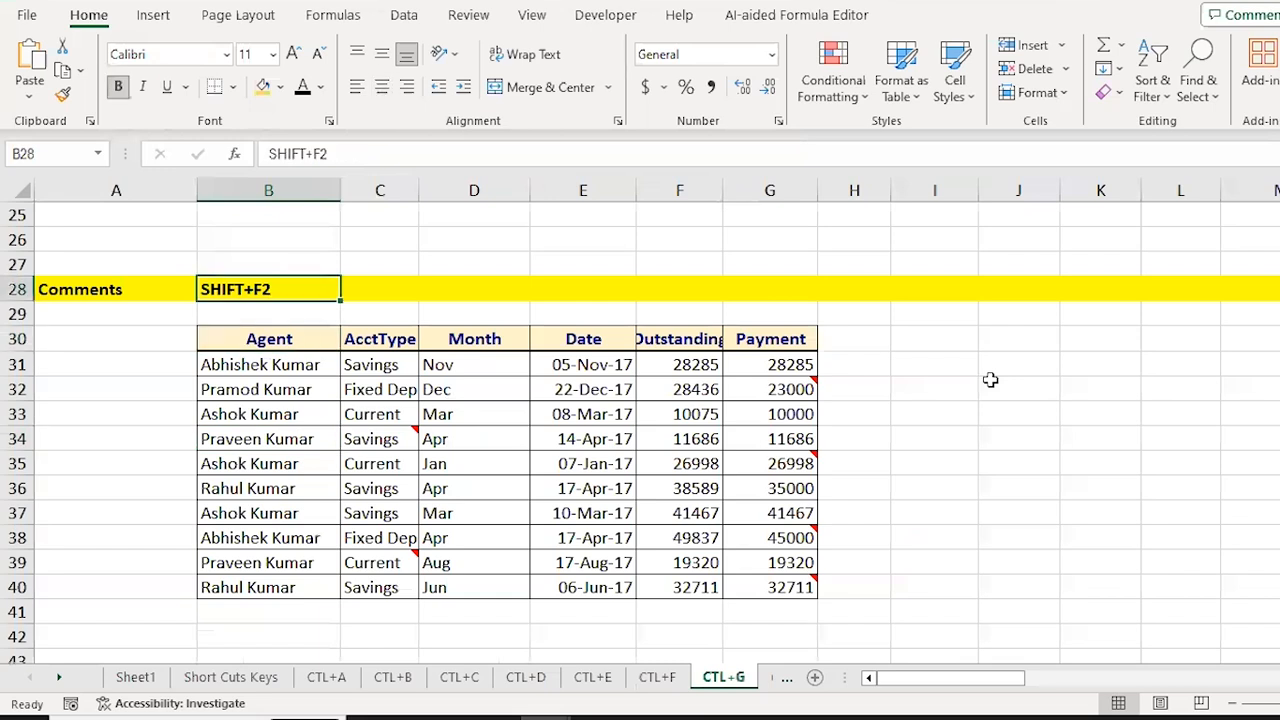
key("Down")
key("Down")
key("Down")
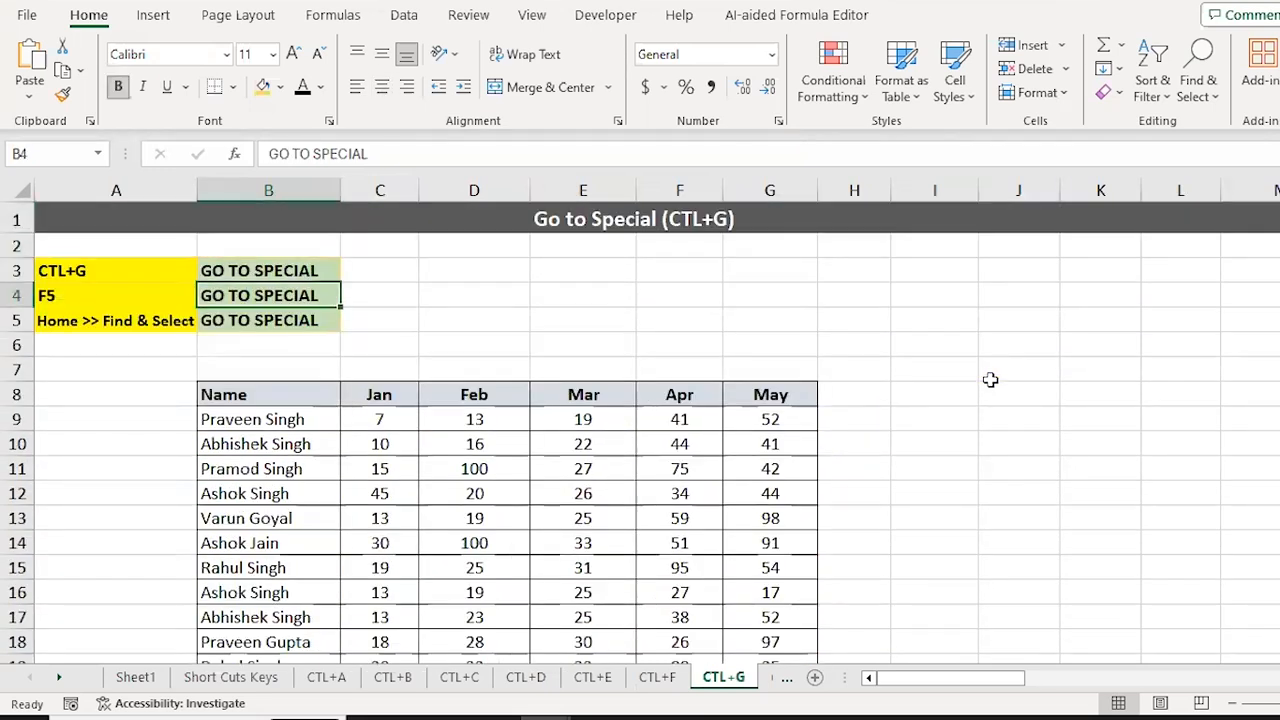
key("shift+Return")
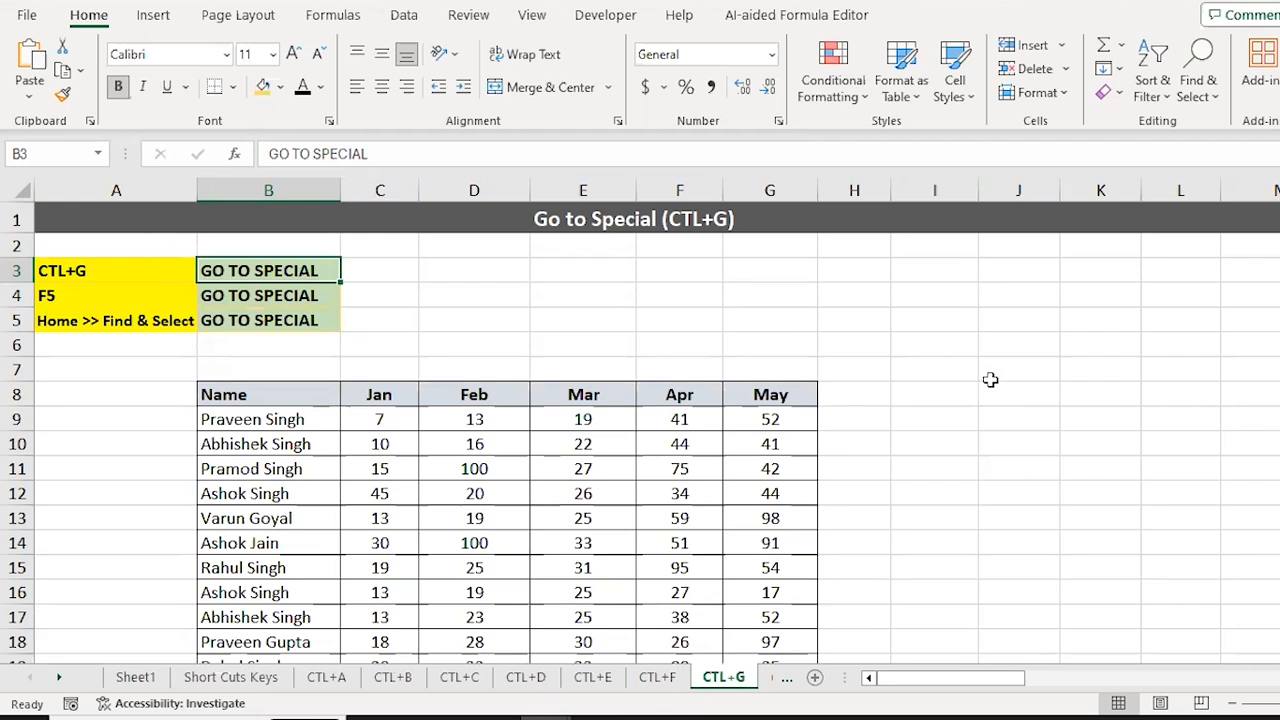
key("Right")
key("Right")
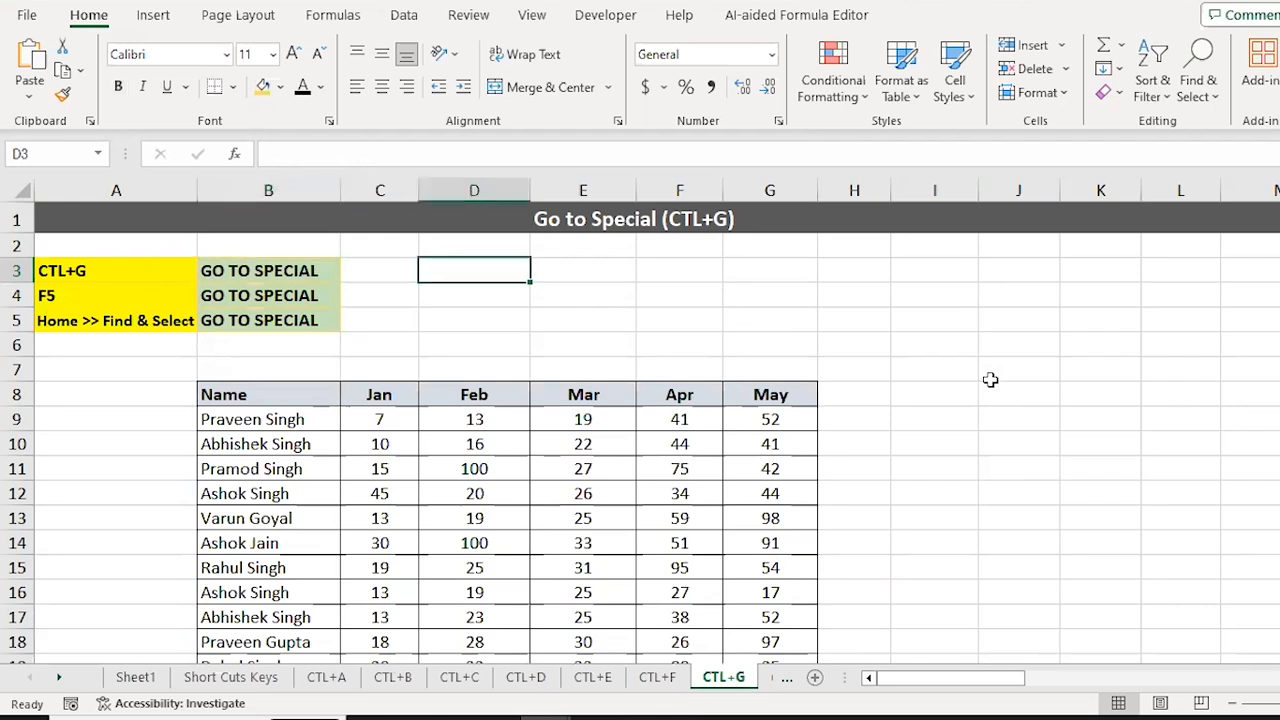
key("ctrl+g")
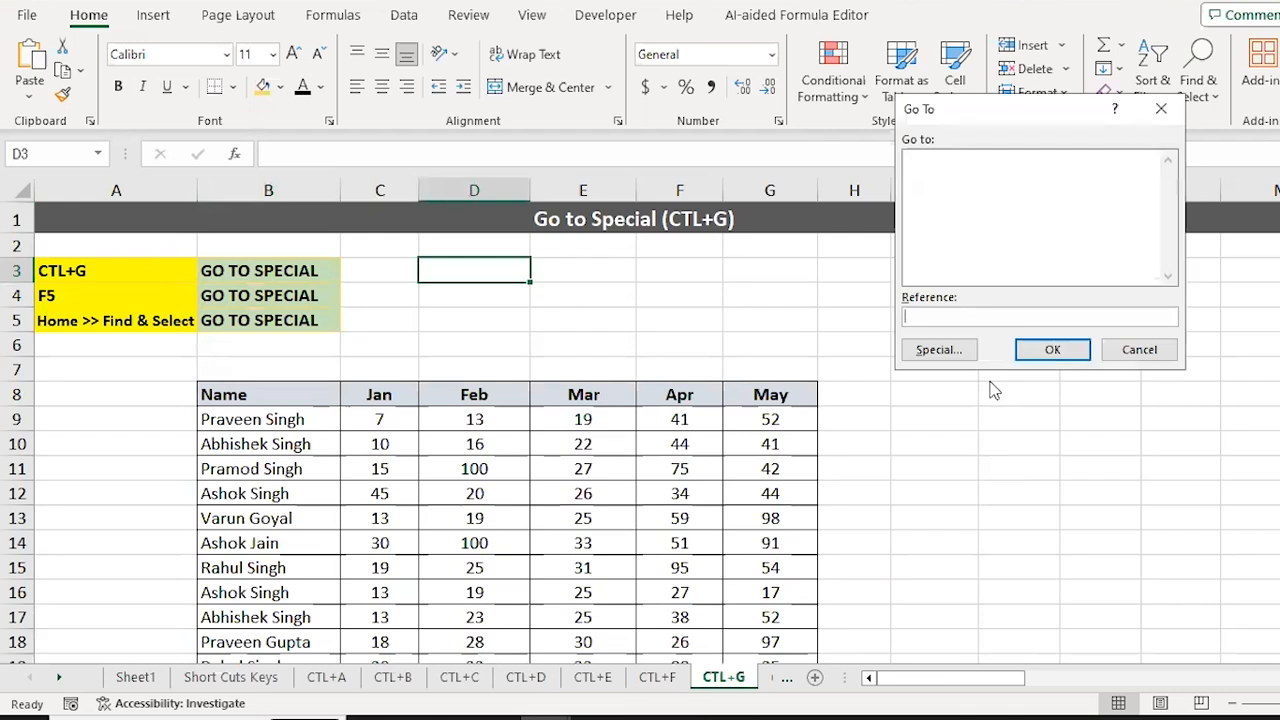
type("A100")
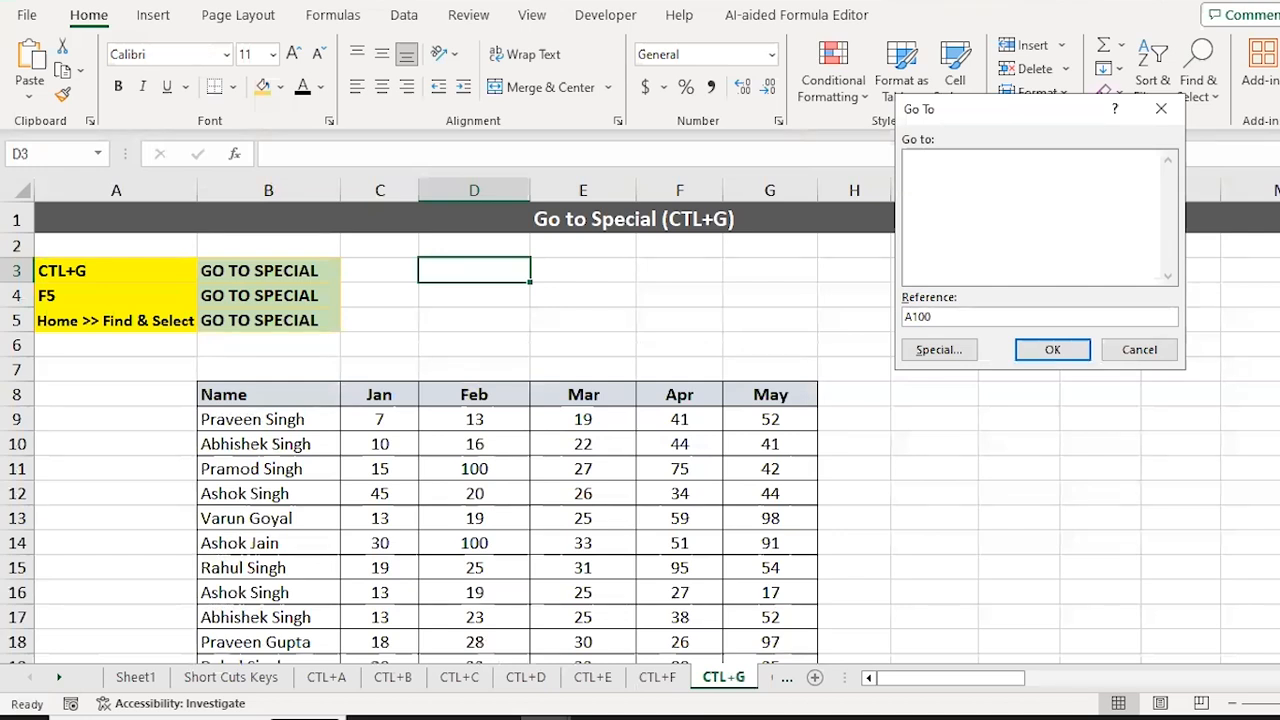
key("Return")
key("Left")
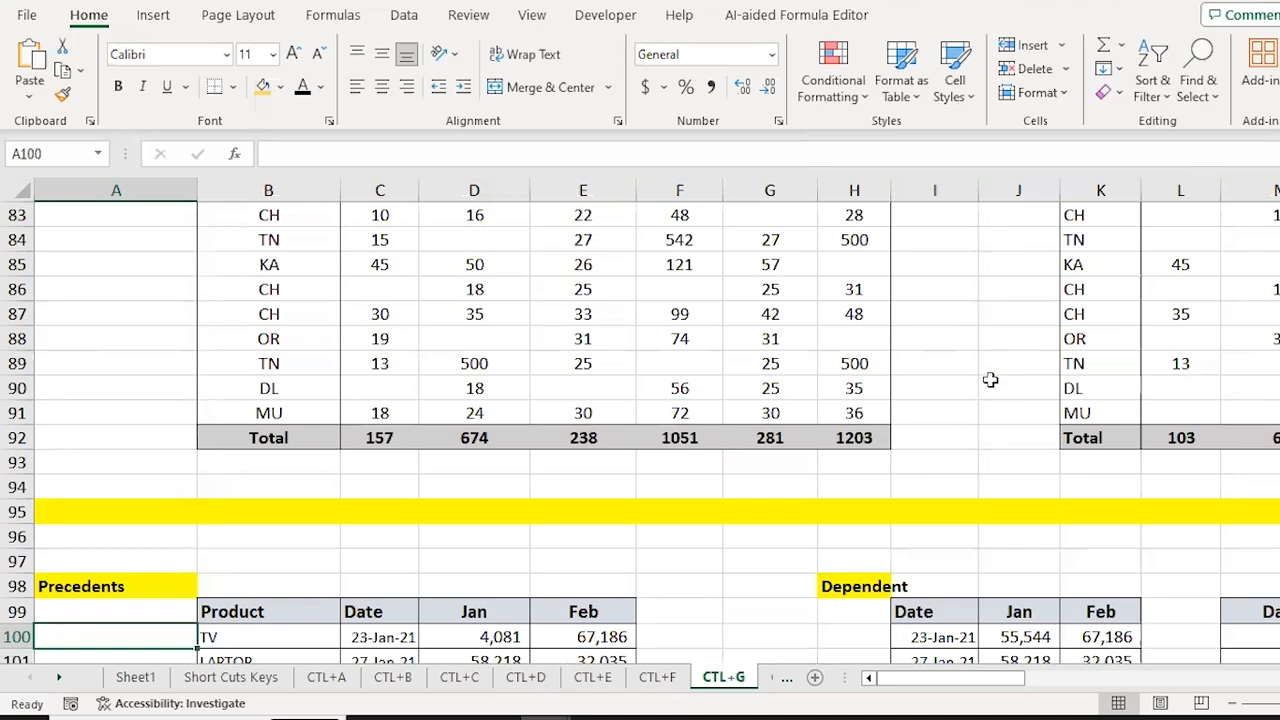
key("ctrl+g")
key("Return")
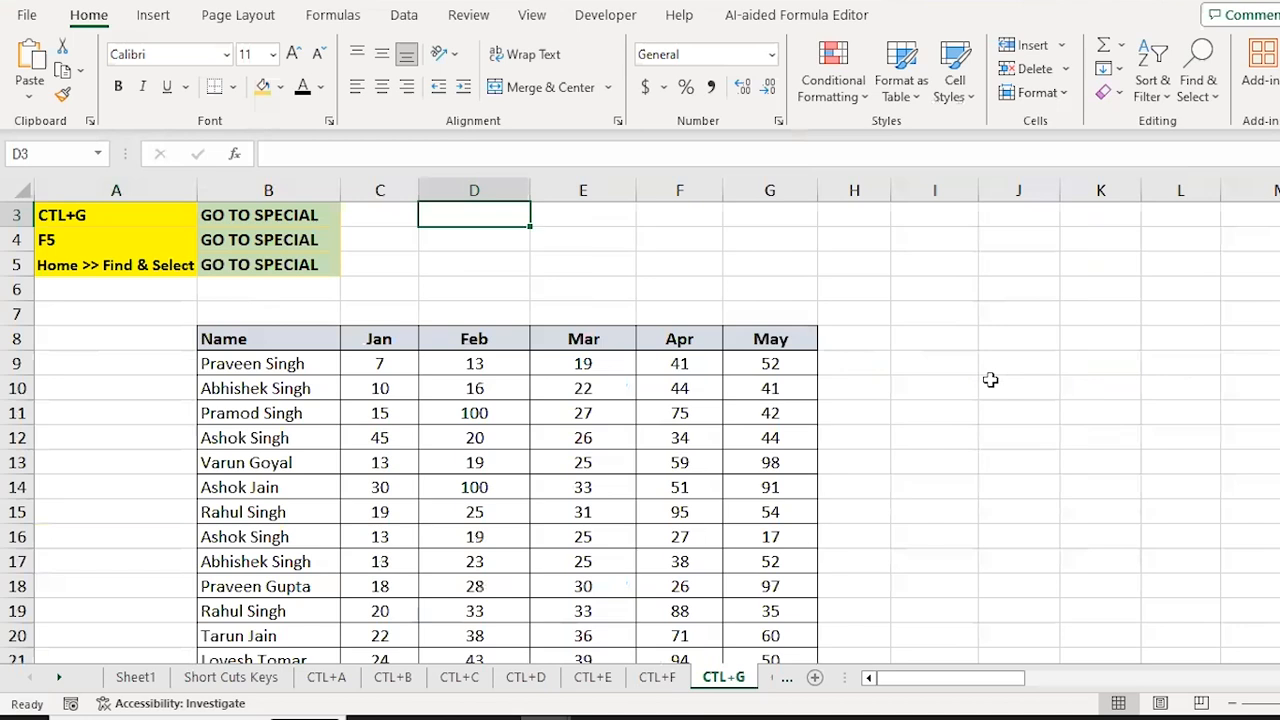
scroll(990, 380, "up", 1)
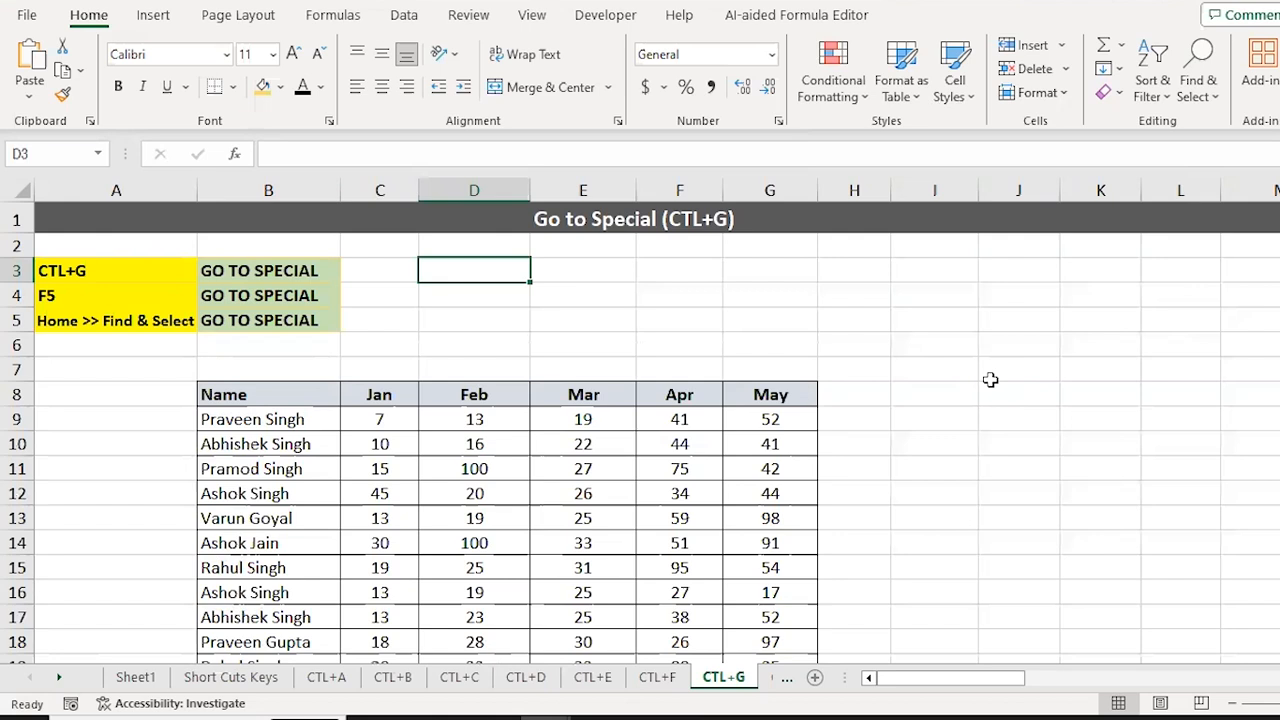
key("ctrl+g")
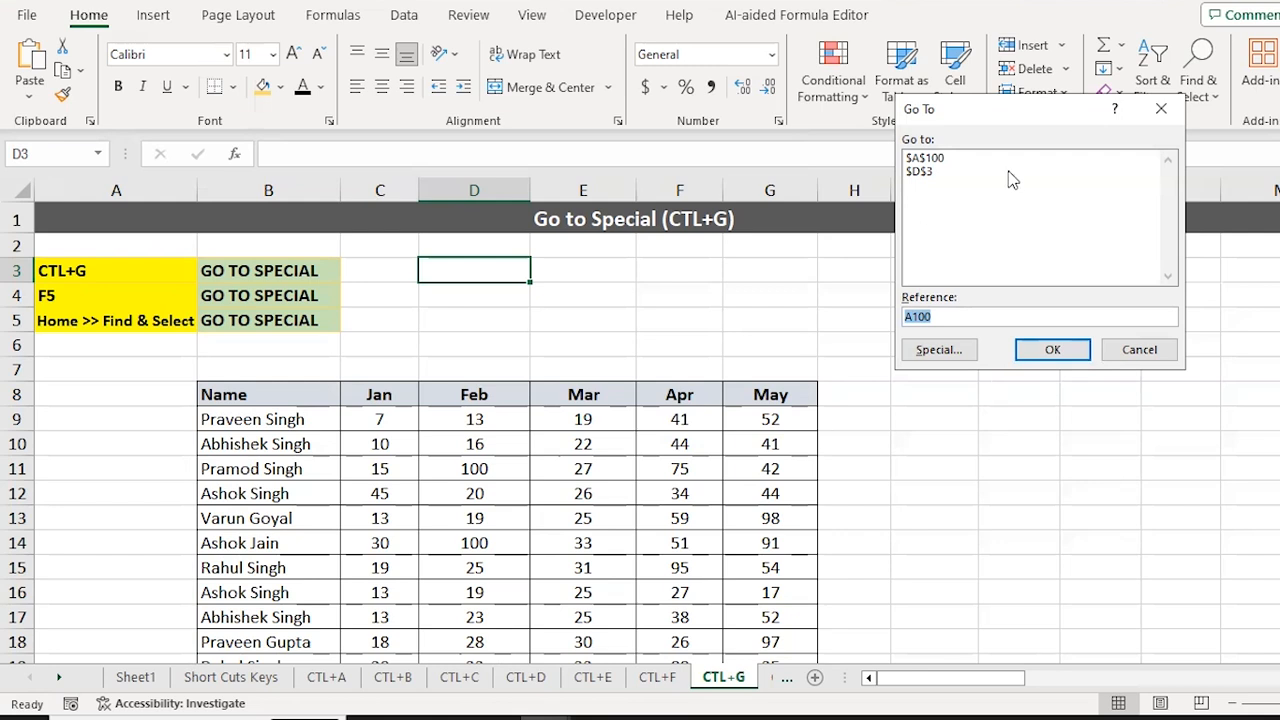
left_click(926, 160)
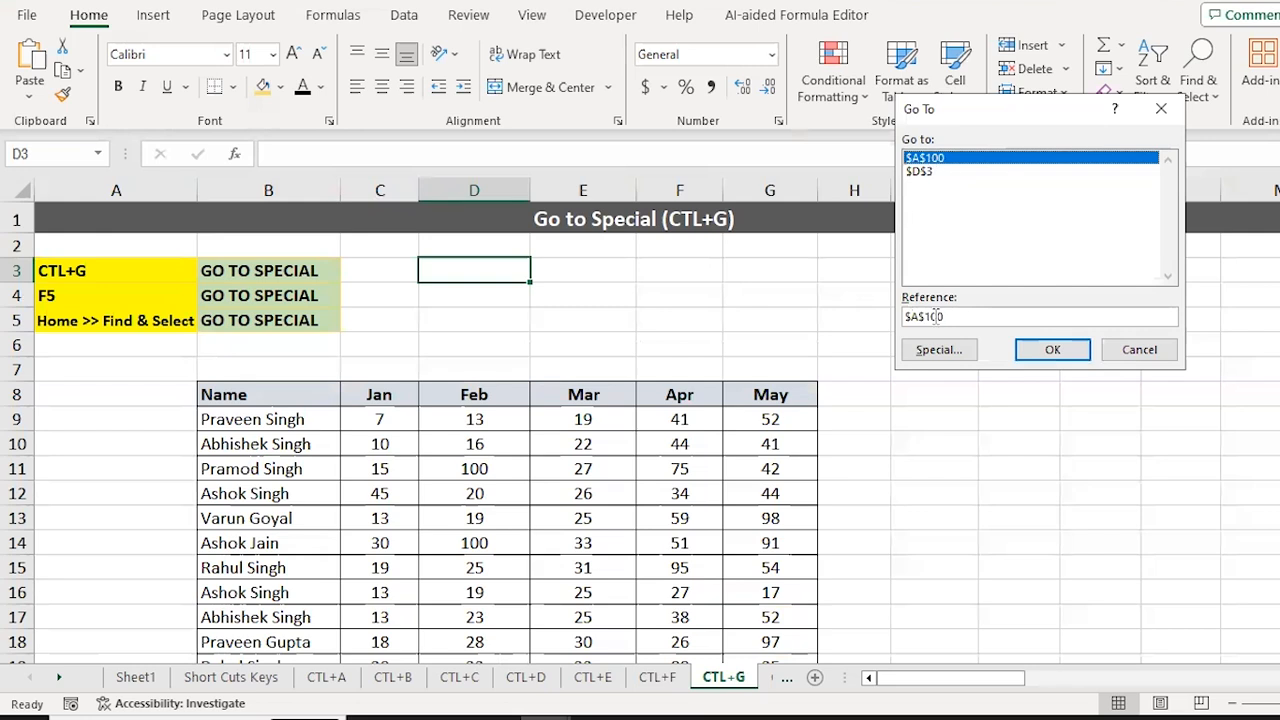
left_click(1053, 349)
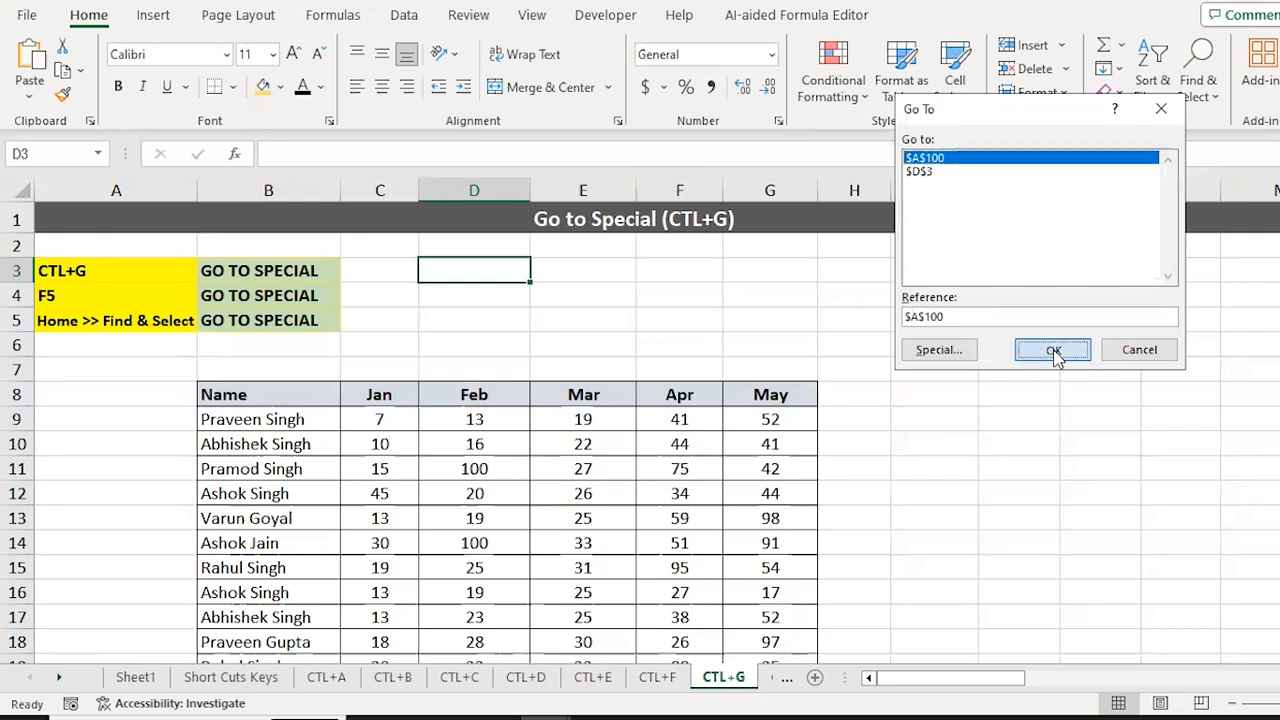
key("ctrl+g")
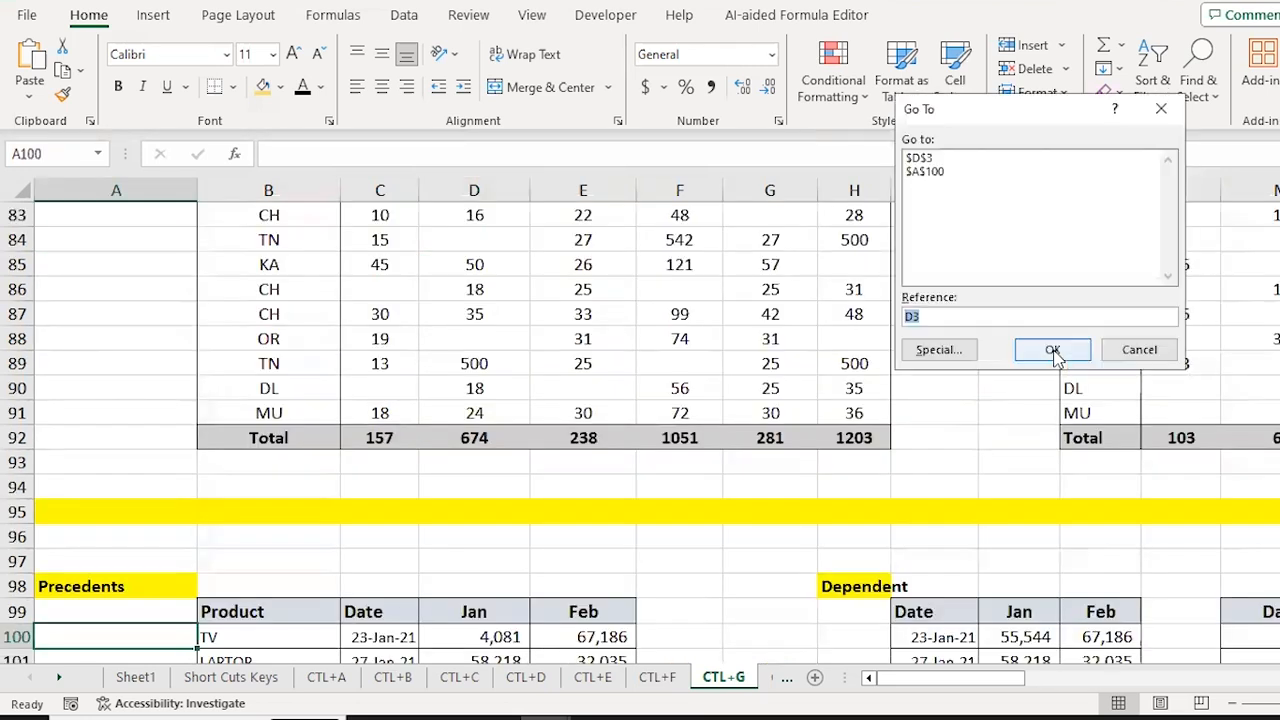
left_click(1053, 350)
scroll(1053, 349, "up", 1)
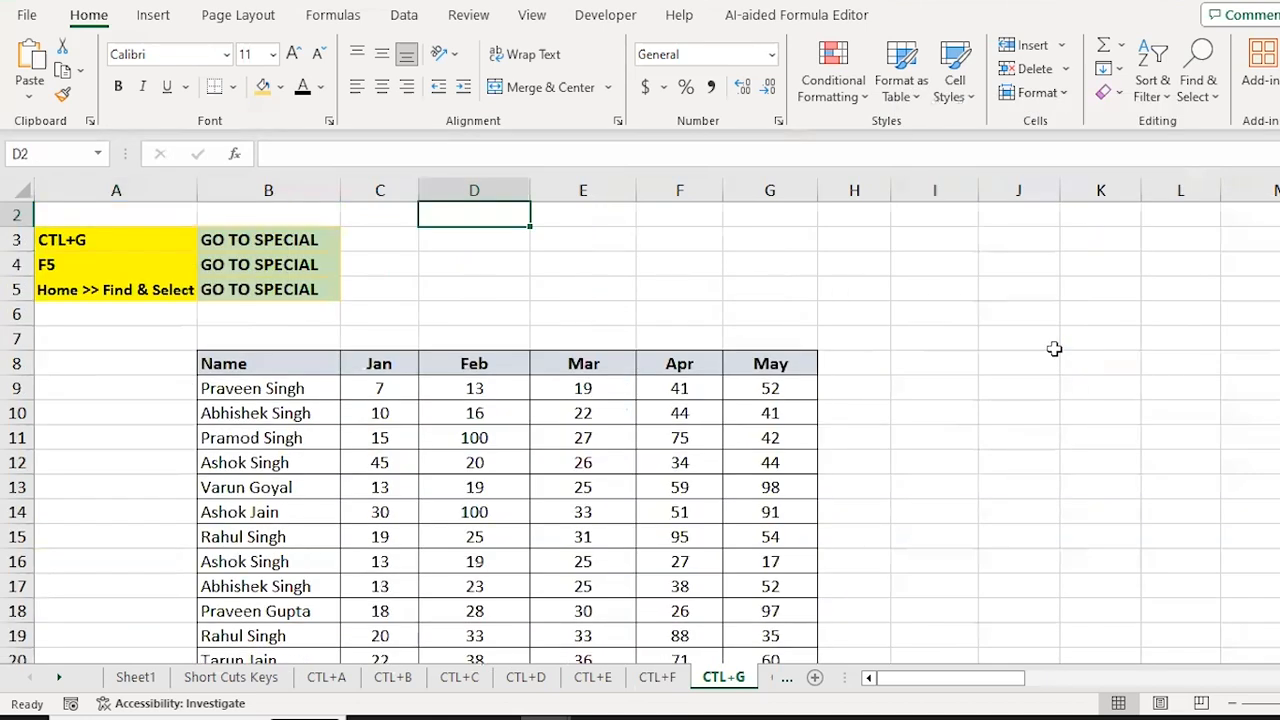
key("Down")
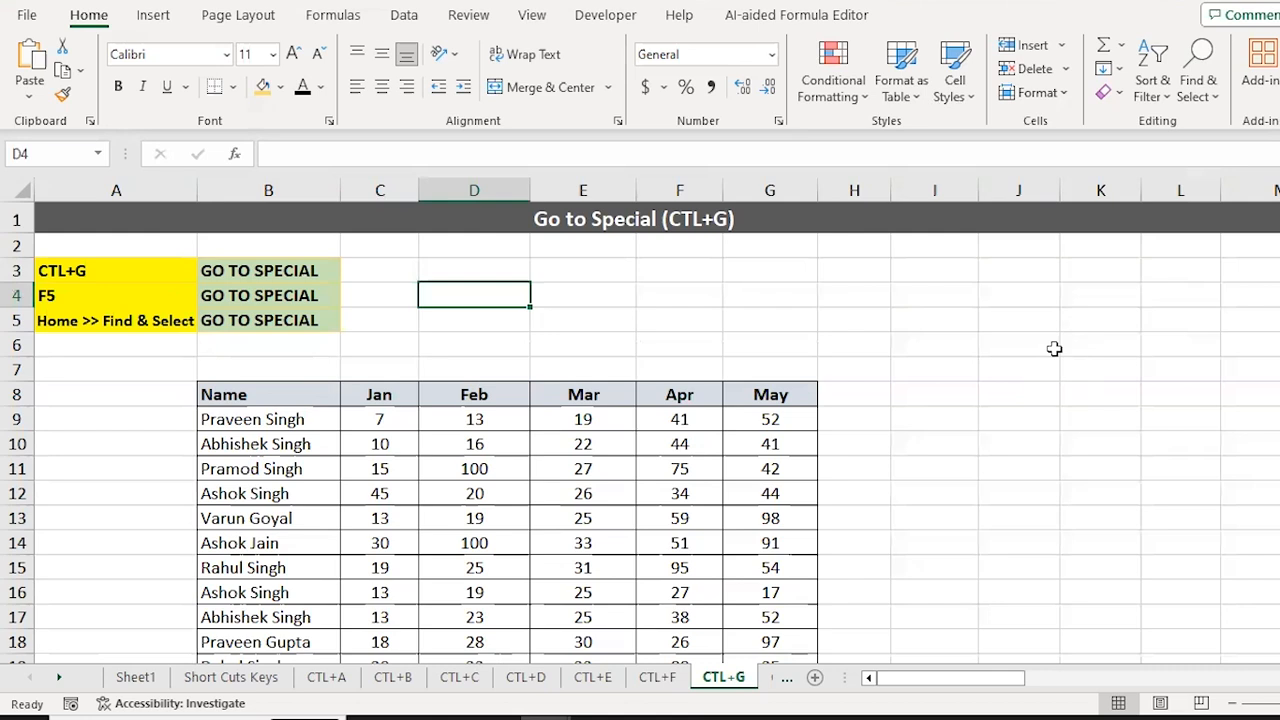
key("Left")
key("Left")
key("Left")
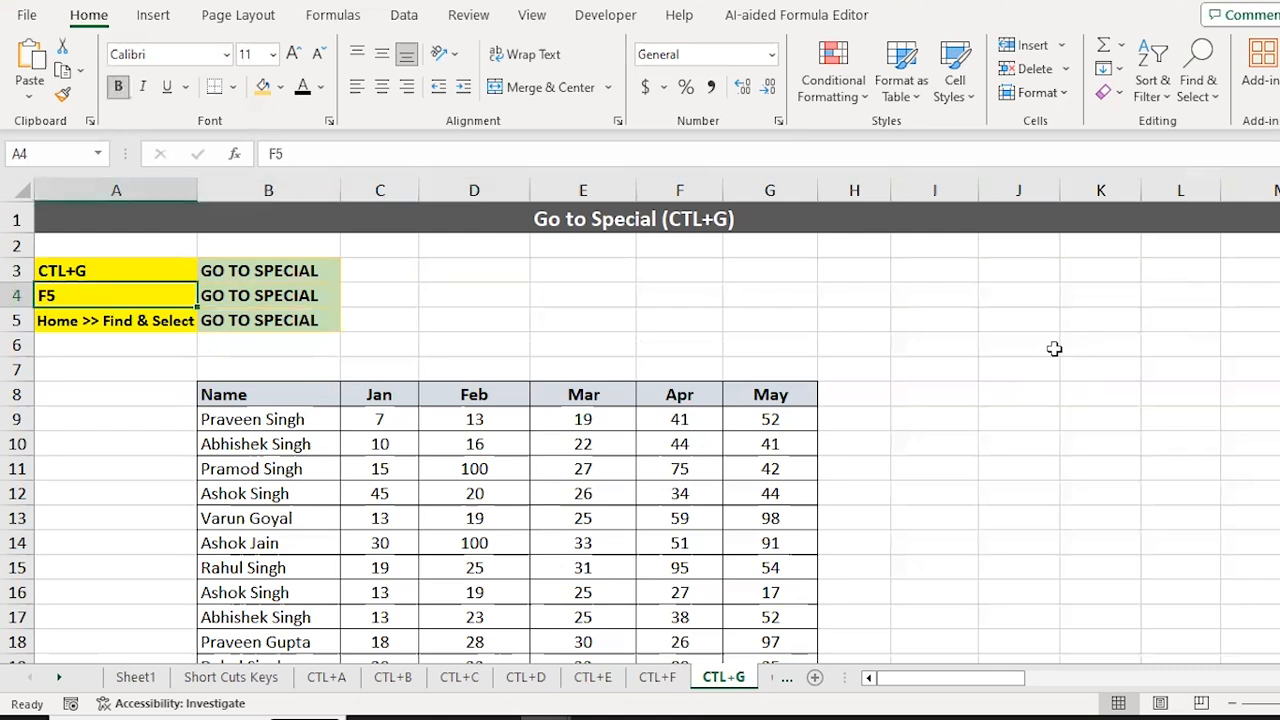
key("F5")
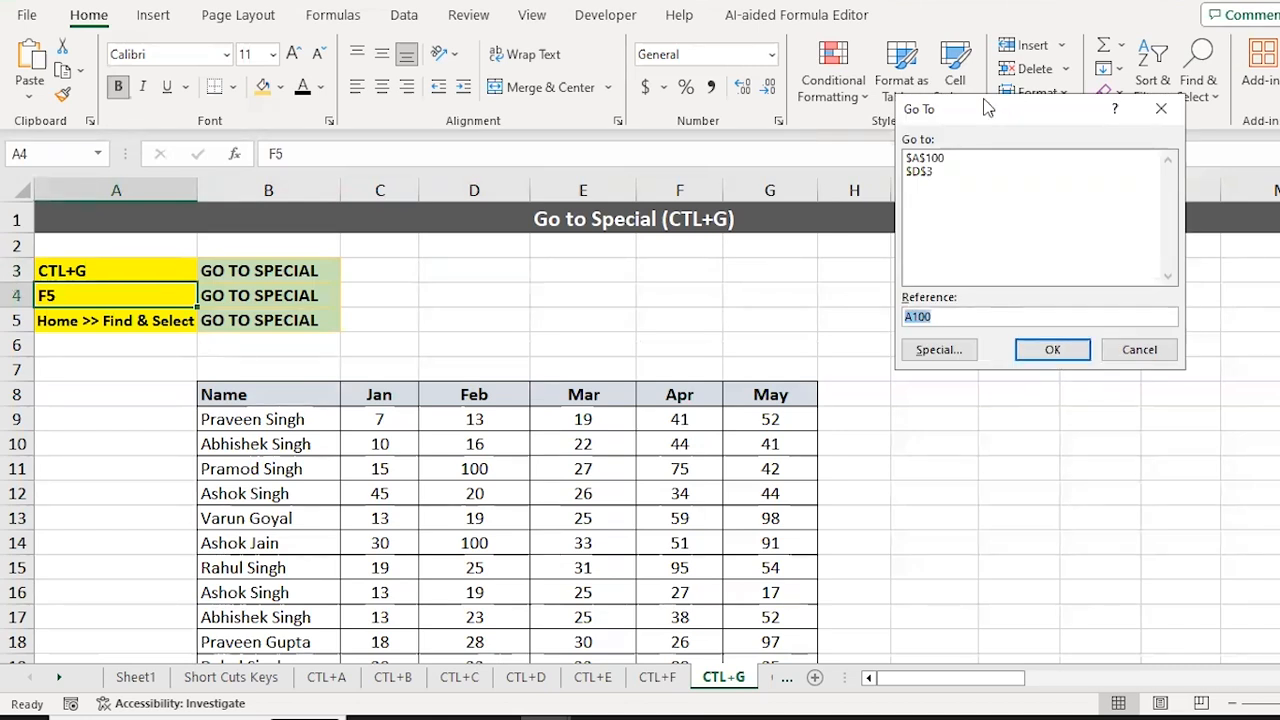
key("Escape")
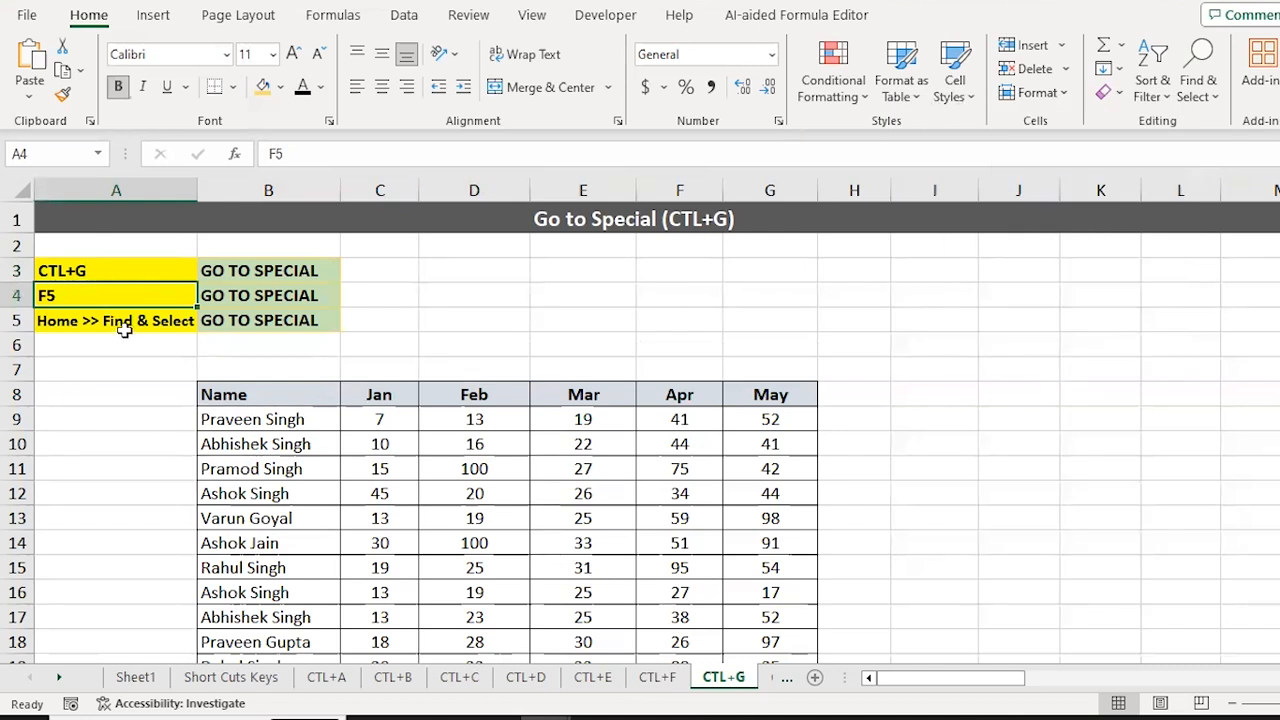
left_click(1207, 92)
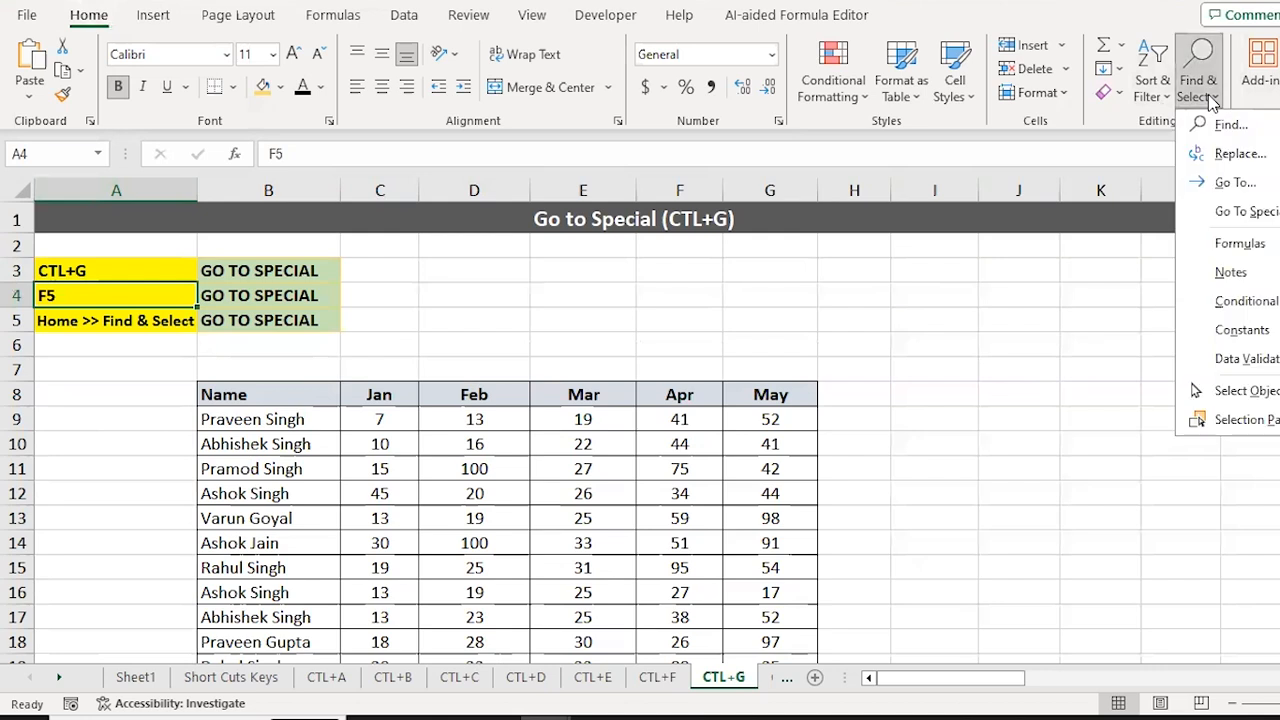
left_click(1235, 182)
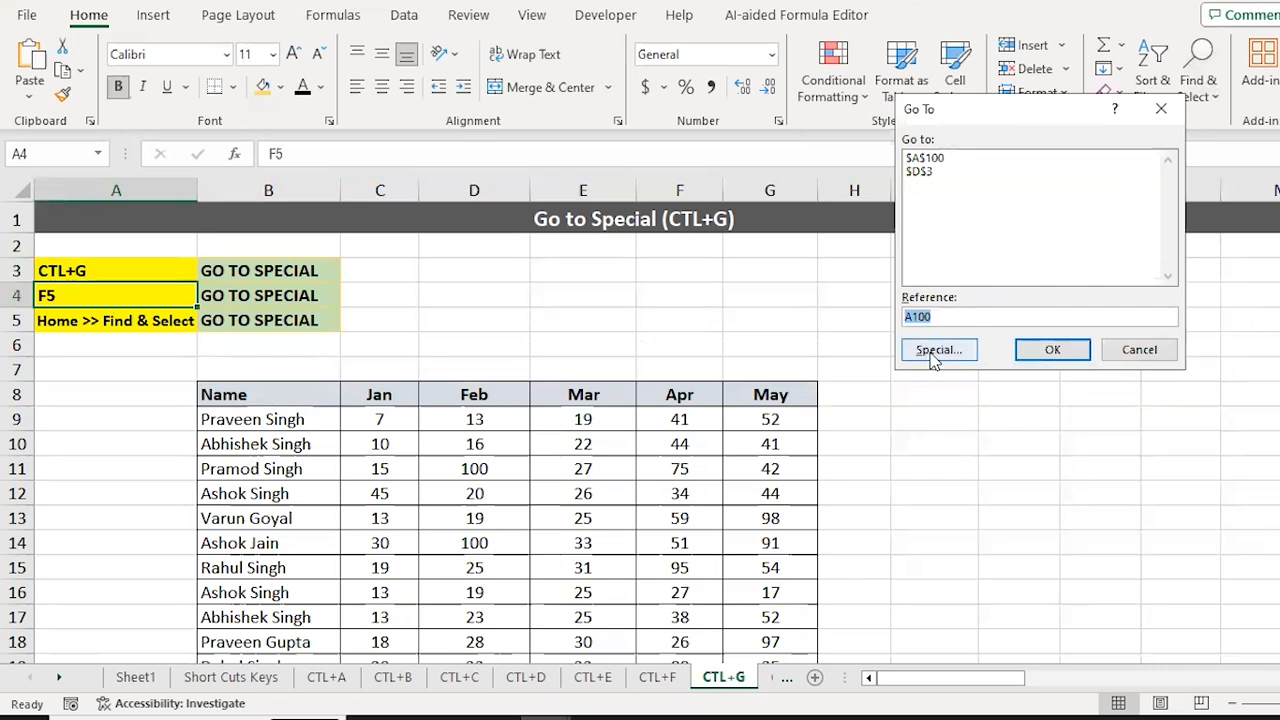
key("Escape")
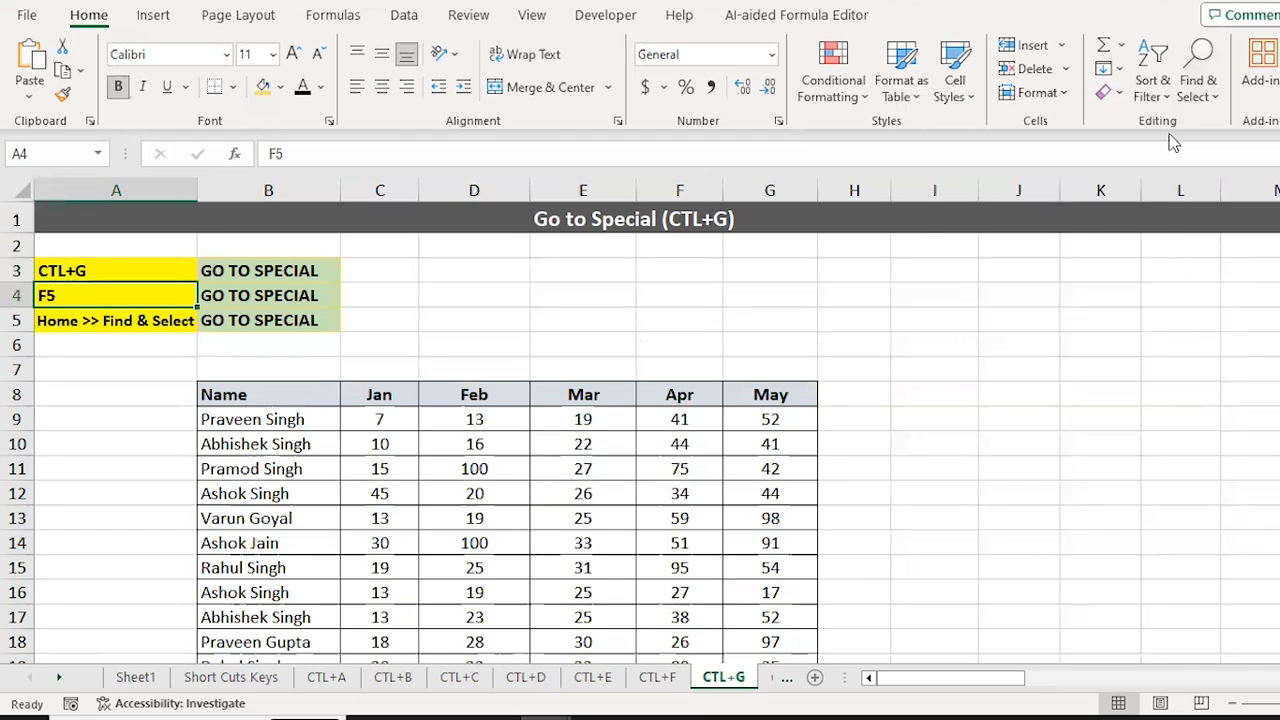
left_click(1213, 97)
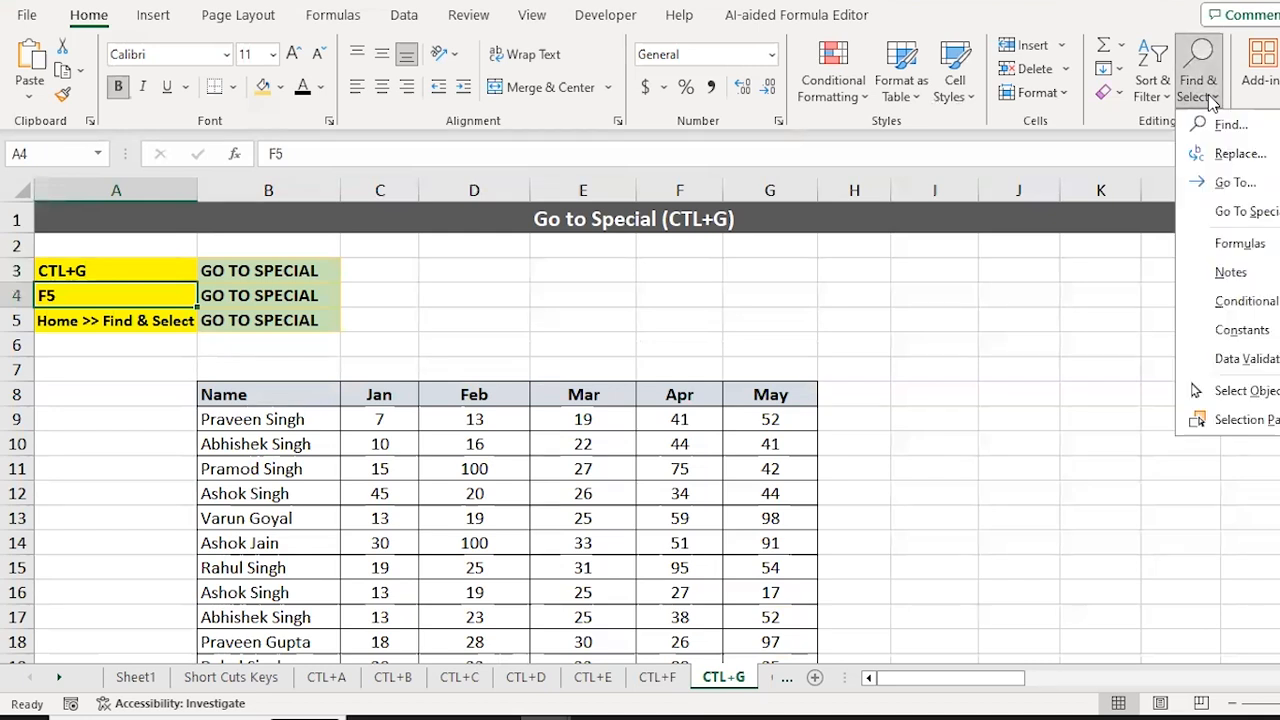
left_click(1240, 211)
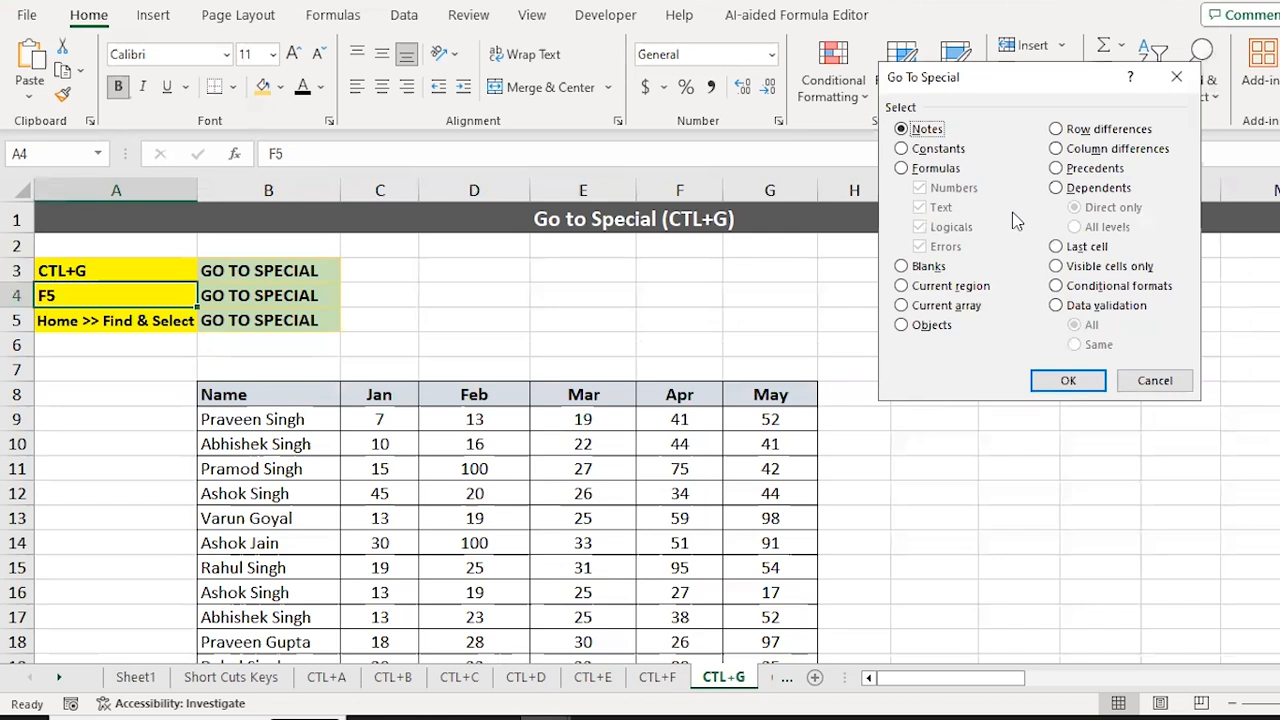
key("Escape")
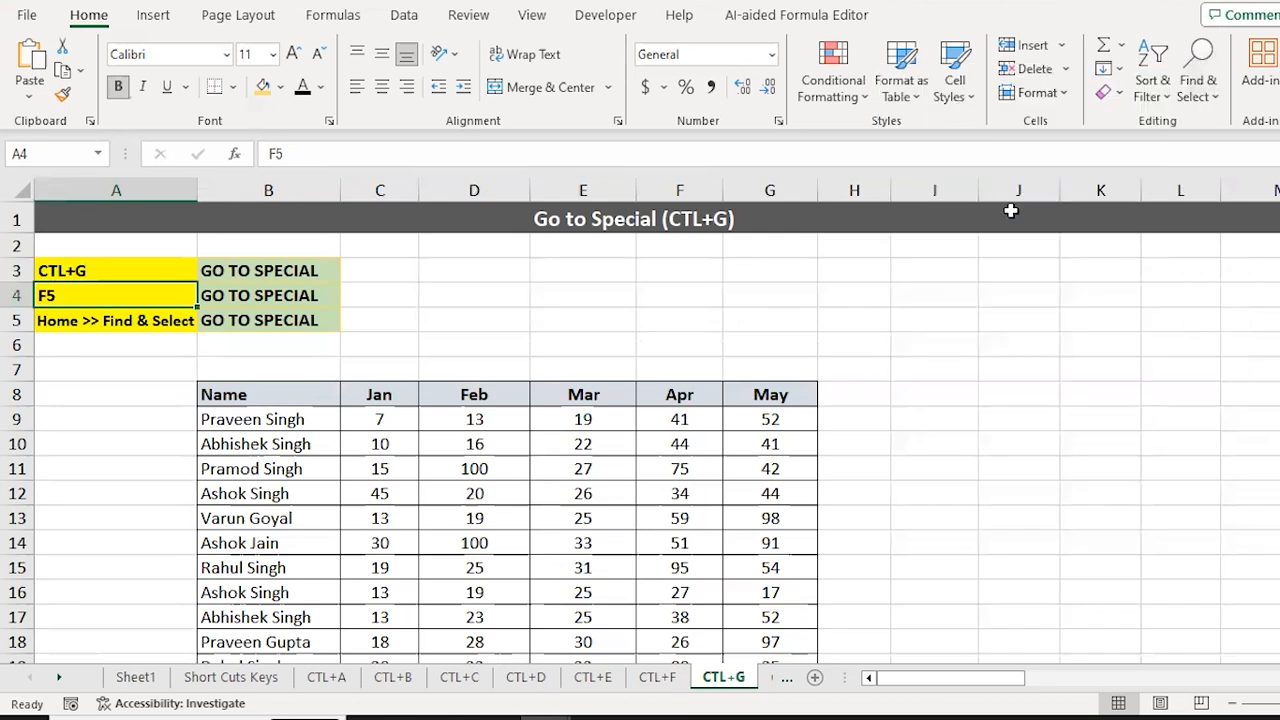
Step: Move down past the Name table to the empty cell above the Comments table
key("Down")
key("Down")
key("Right")
key("Down")
key("Down")
key("Down")
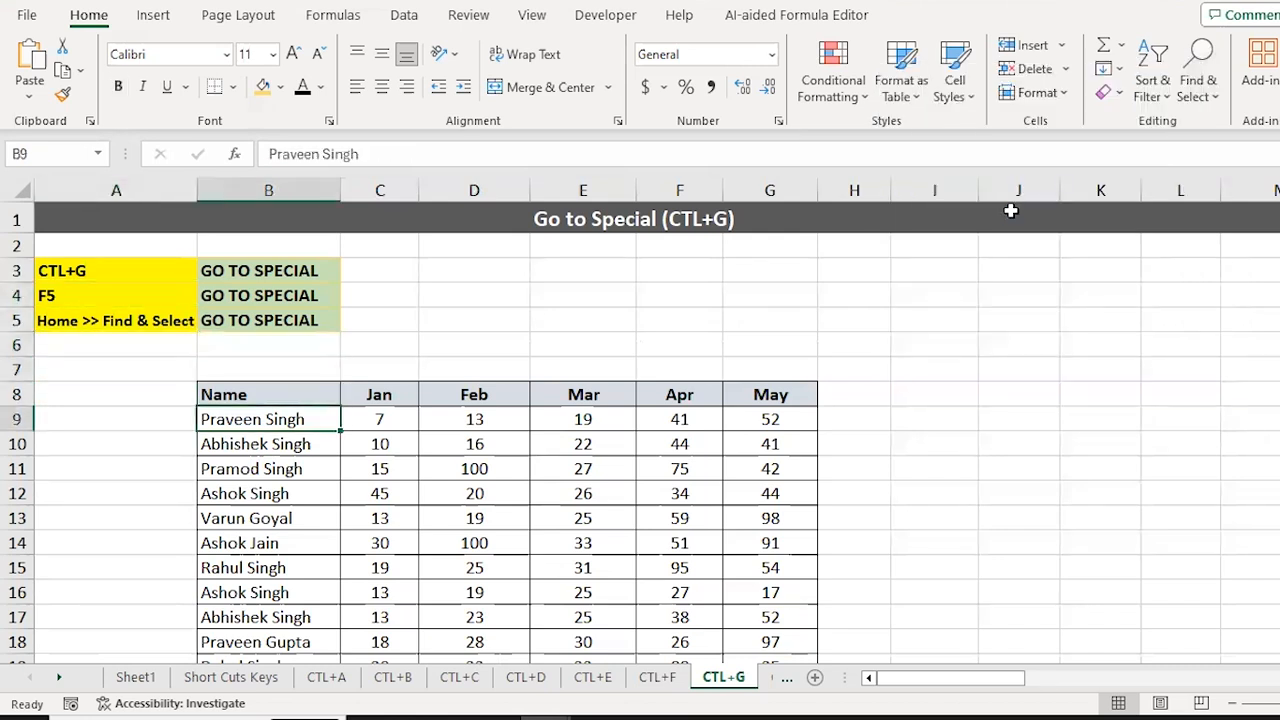
key("ctrl+Down")
key("Down")
key("Up")
key("ctrl+Up")
key("Up")
key("Up")
key("Up")
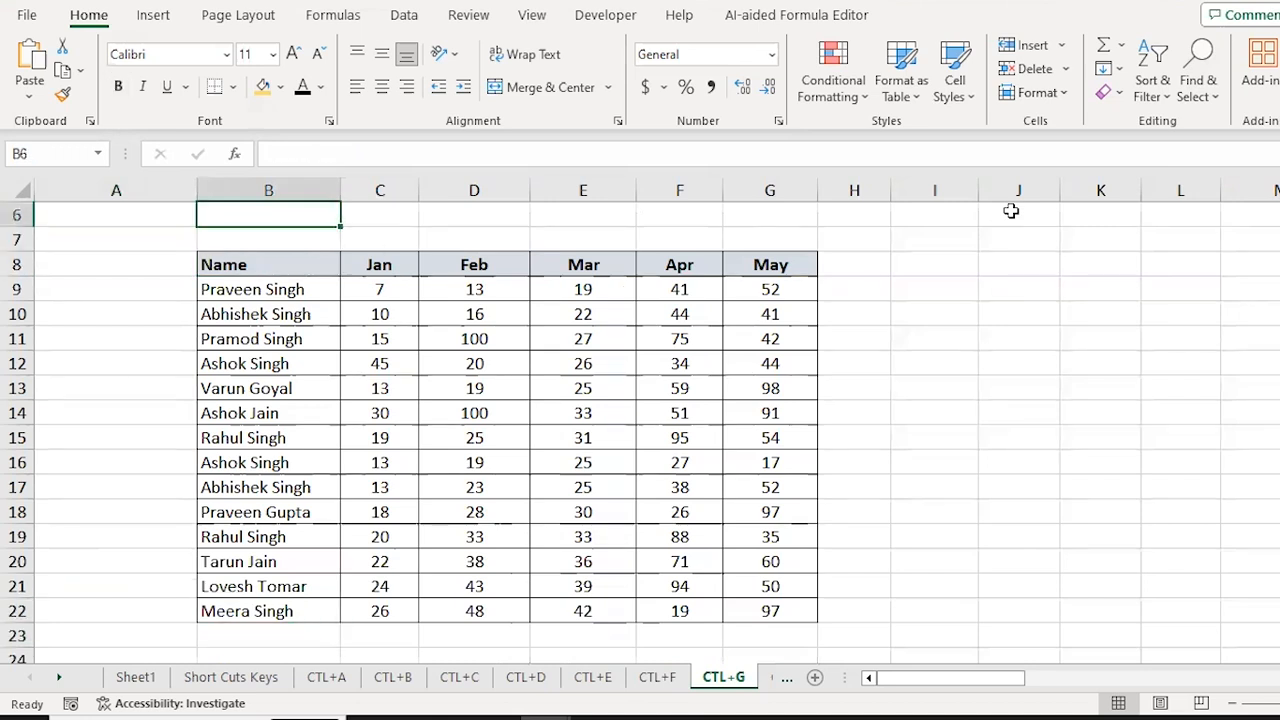
key("ctrl+Down")
key("Down")
key("Up")
key("ctrl+Up")
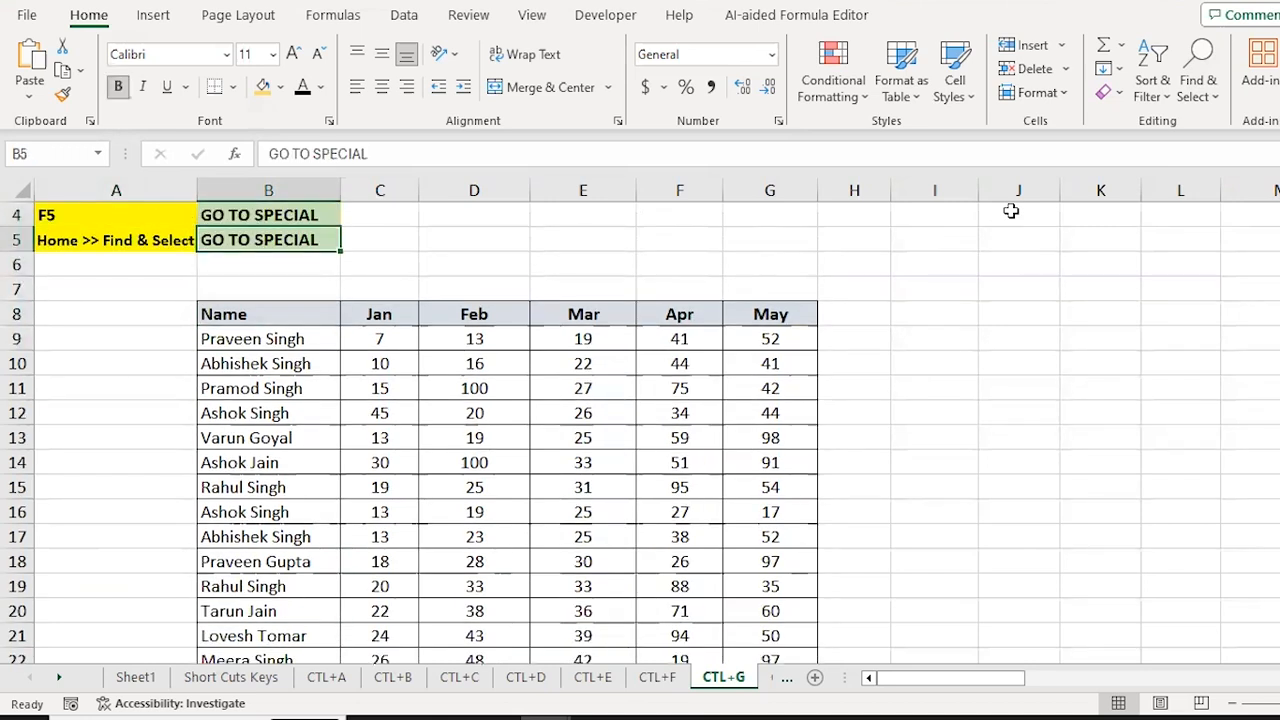
key("Down")
key("Down")
key("Down")
key("Down")
key("Down")
key("Down")
key("Down")
key("Down")
key("Down")
key("Down")
key("Down")
key("Down")
key("Down")
key("Down")
key("Down")
key("Down")
key("Down")
key("Down")
key("Down")
key("Down")
key("ctrl+Up")
key("ctrl+Up")
key("Up")
key("Up")
key("Up")
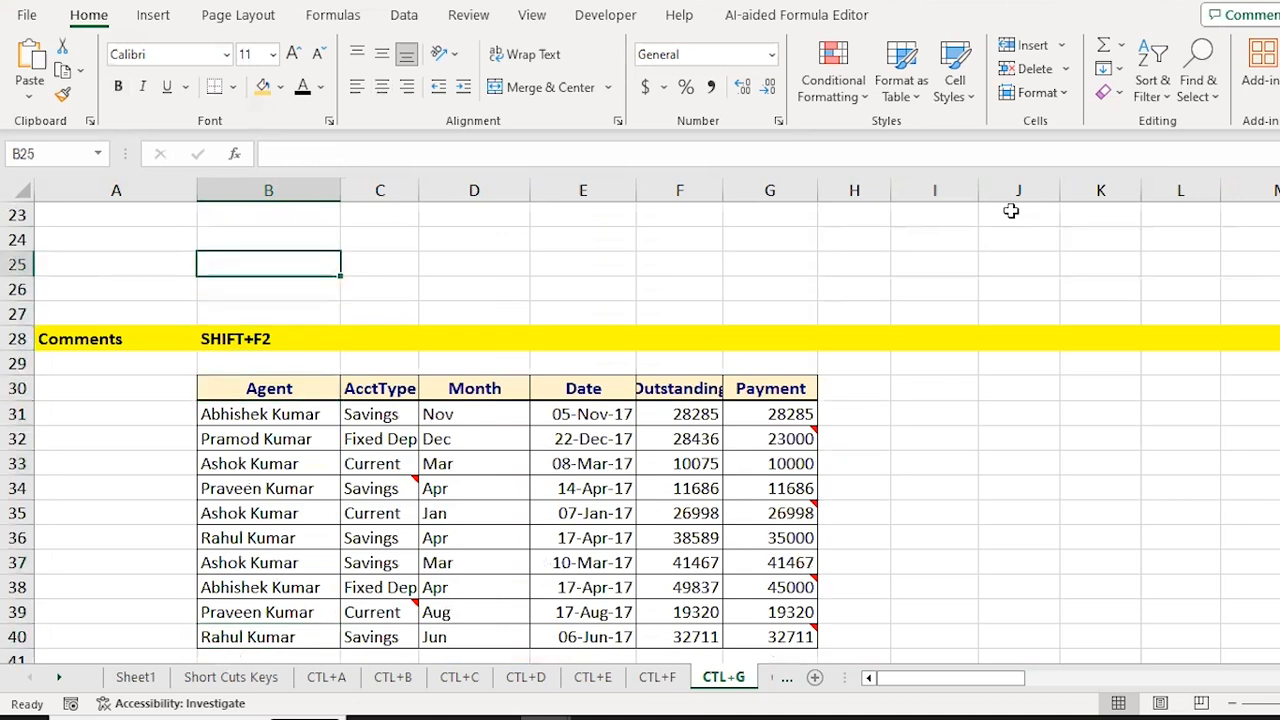
Step: Preview the Go To Special options, then select the whole Comments table B30:G40
key("ctrl+g")
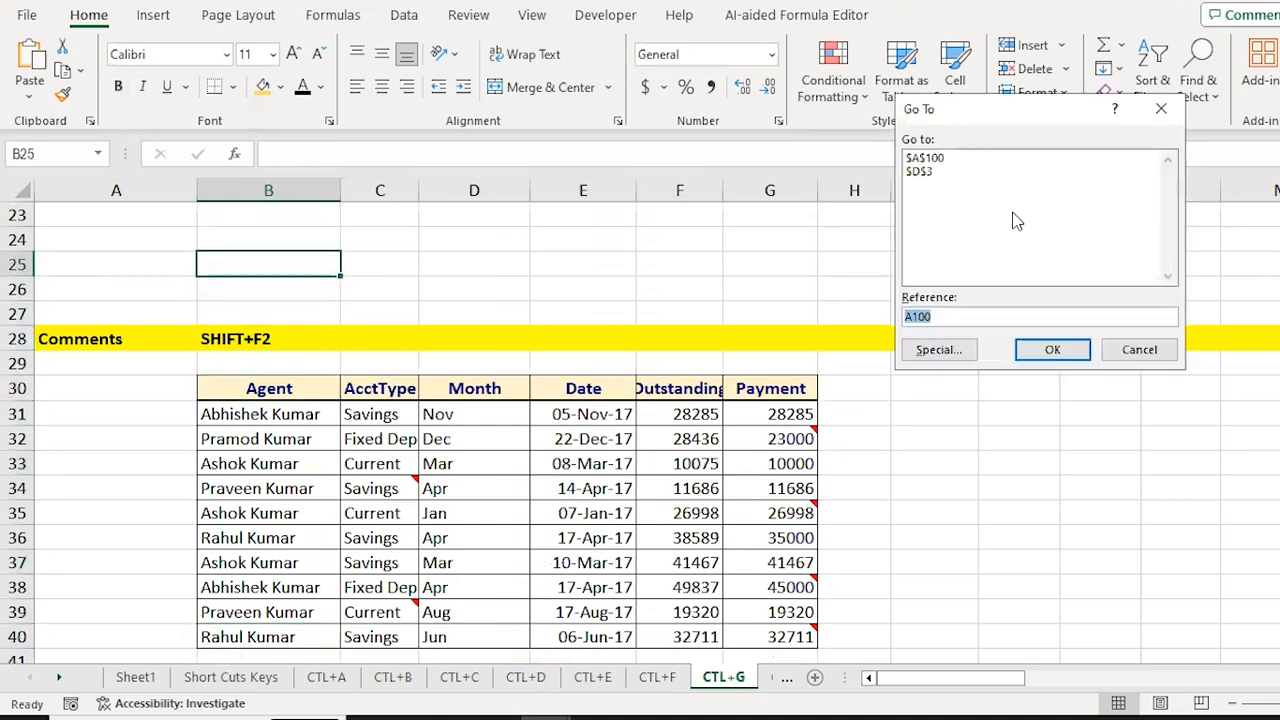
left_click(940, 350)
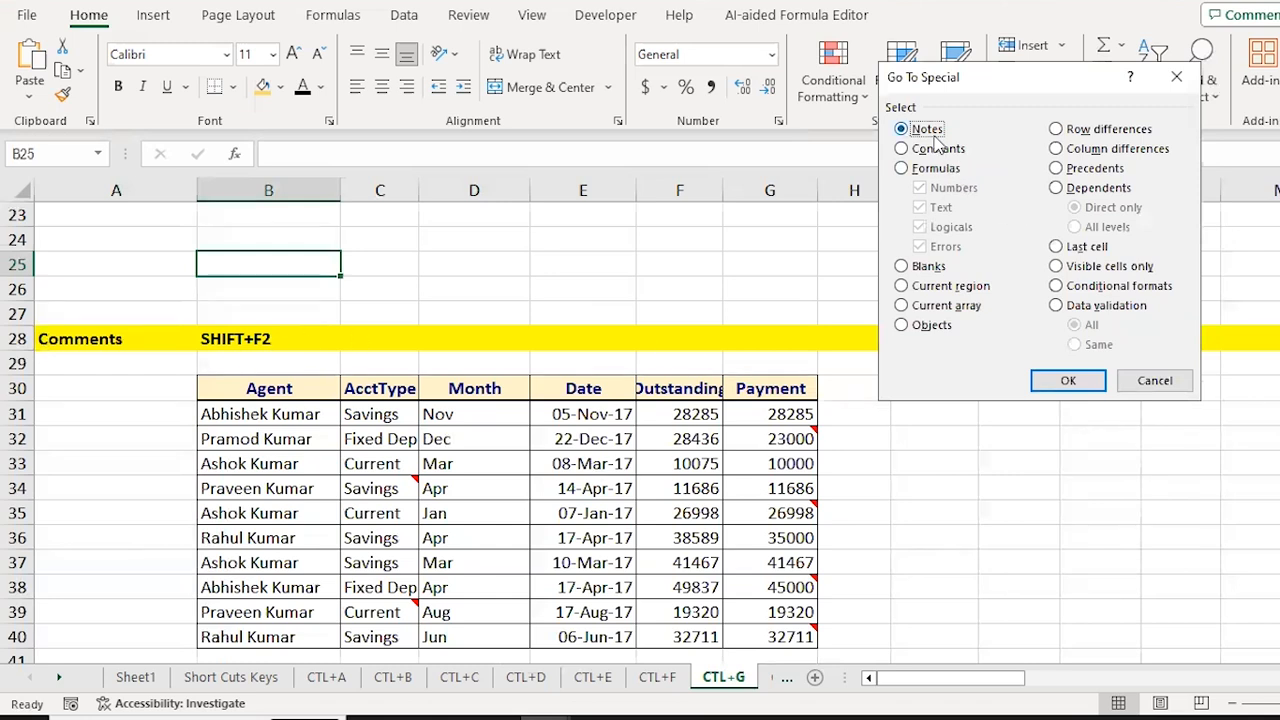
key("Escape")
key("Down")
key("Down")
key("Down")
key("Down")
key("Down")
key("ctrl+shift+Down")
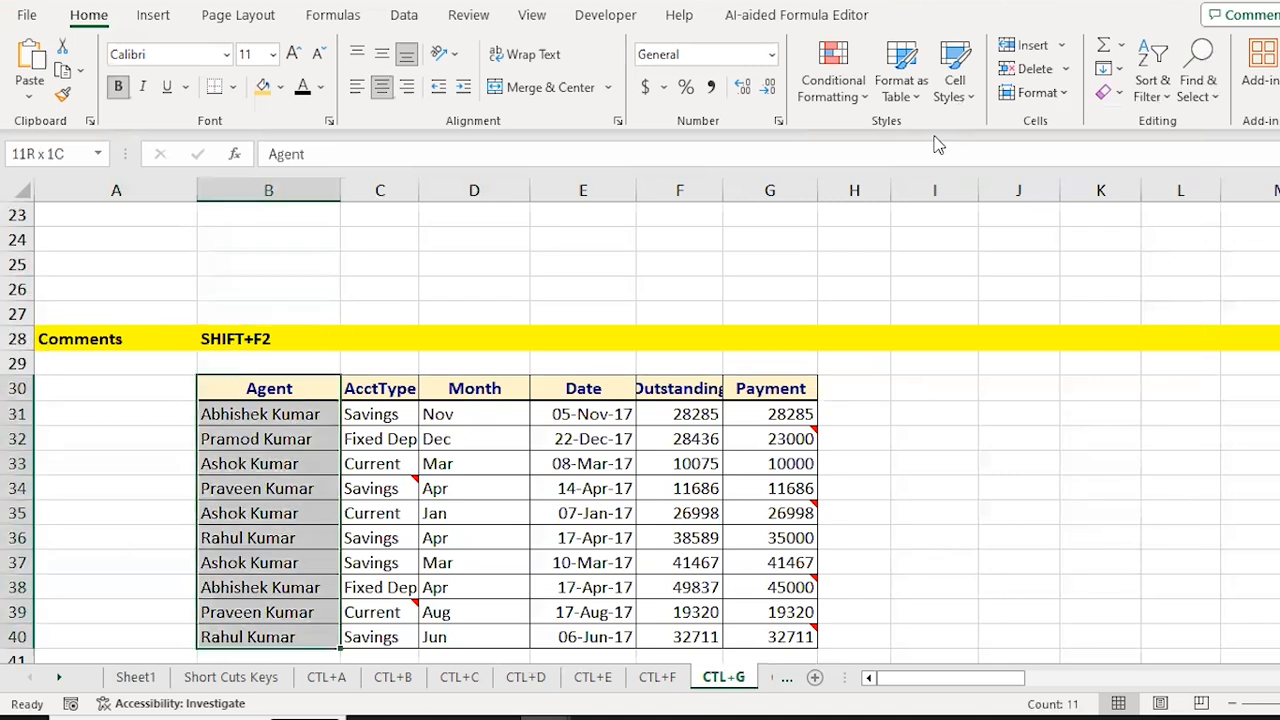
key("ctrl+shift+Right")
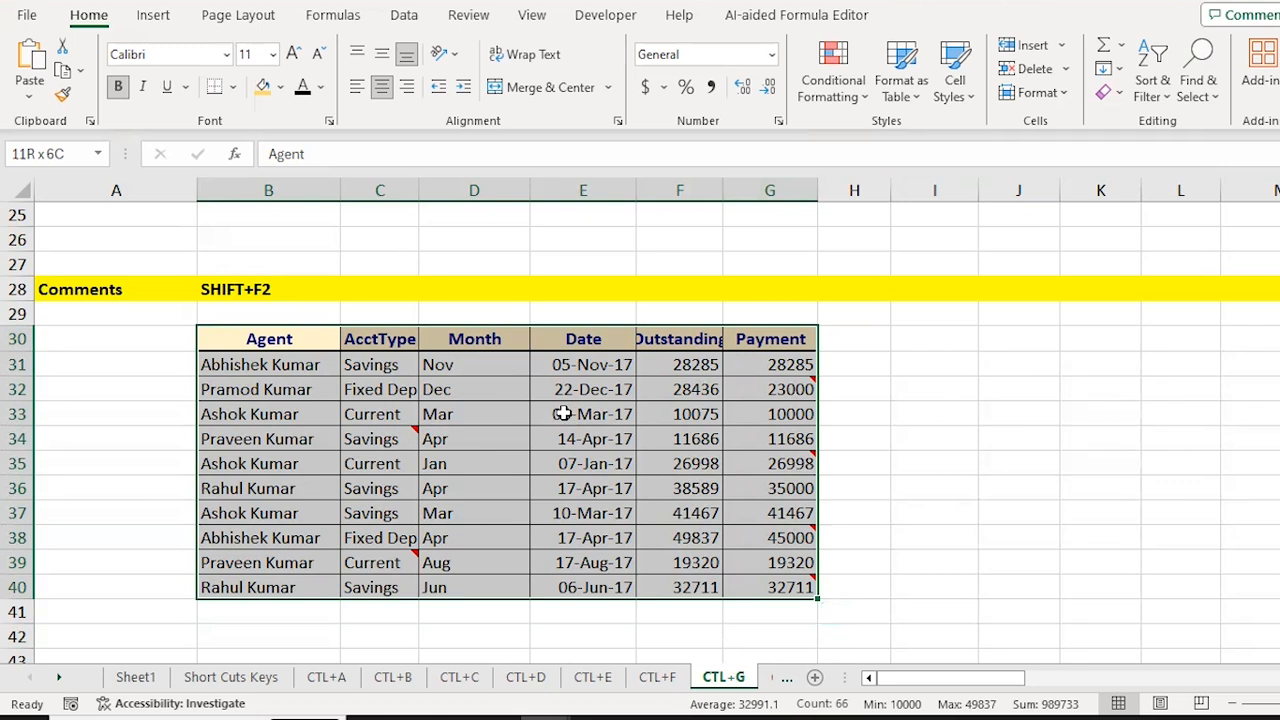
Step: Select the noted cells with Go To Special > Notes and fill them yellow
key("ctrl+g")
key("alt+s")
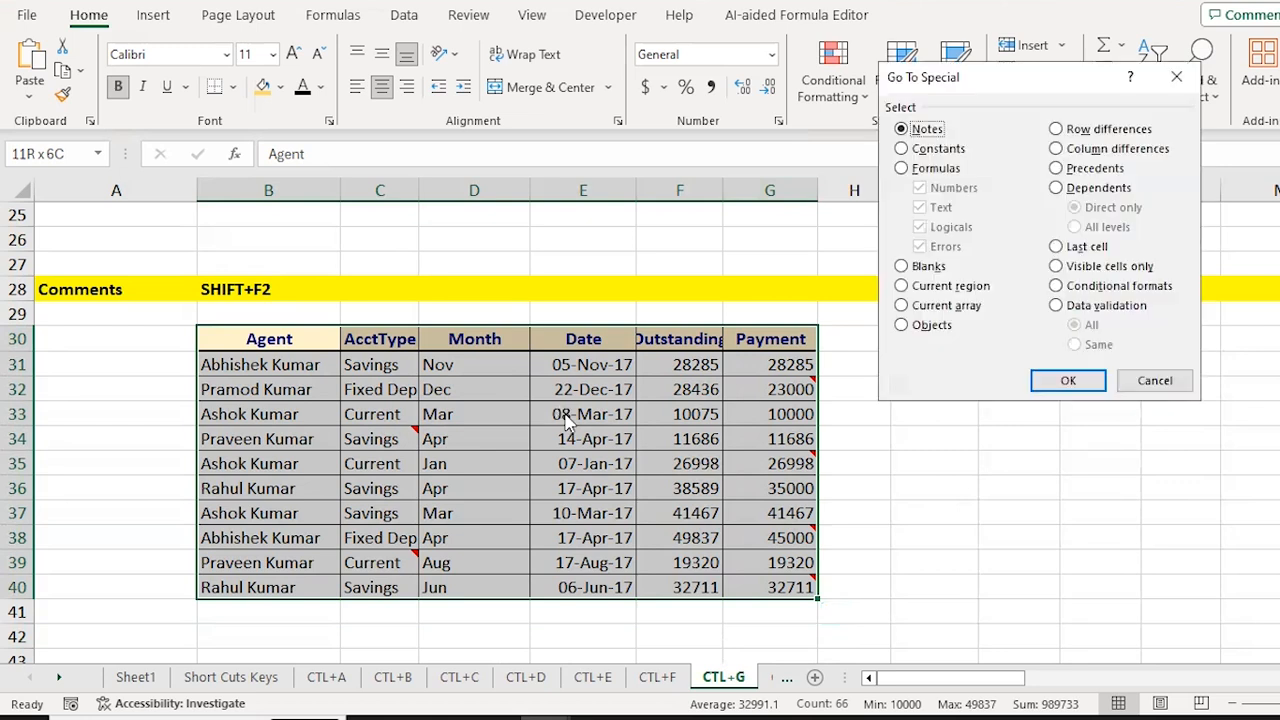
left_click(1076, 384)
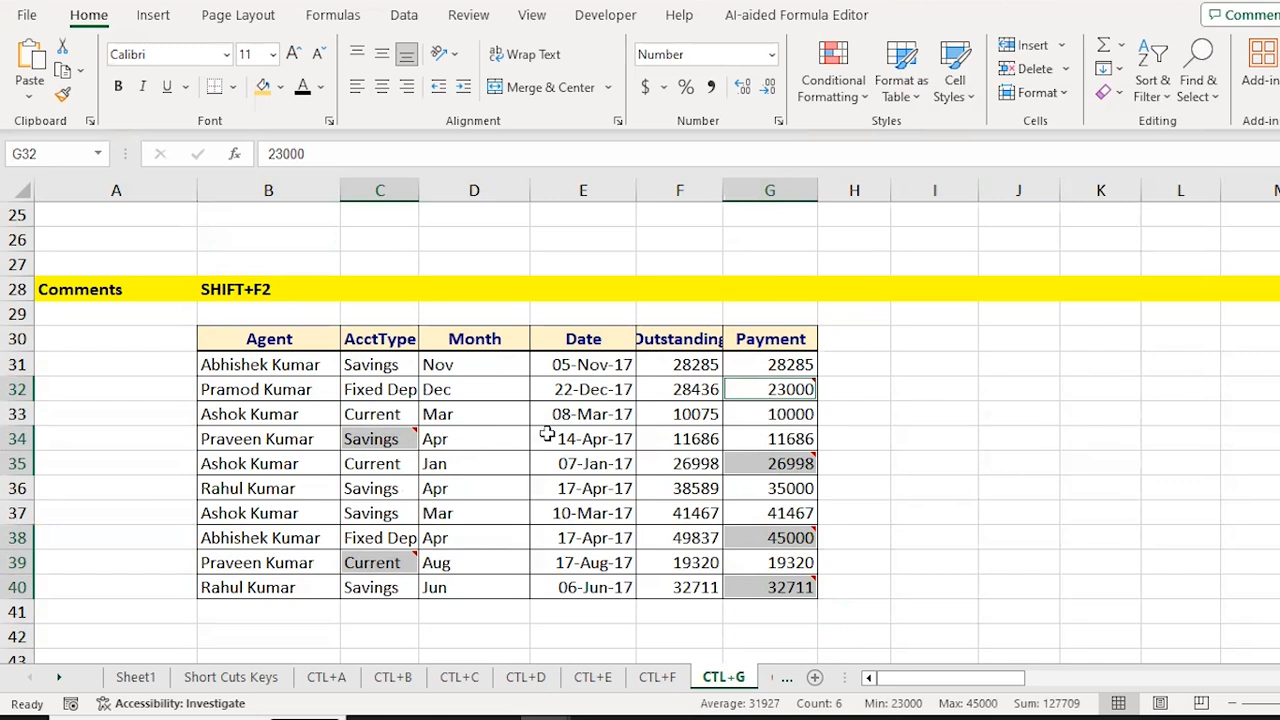
left_click(284, 88)
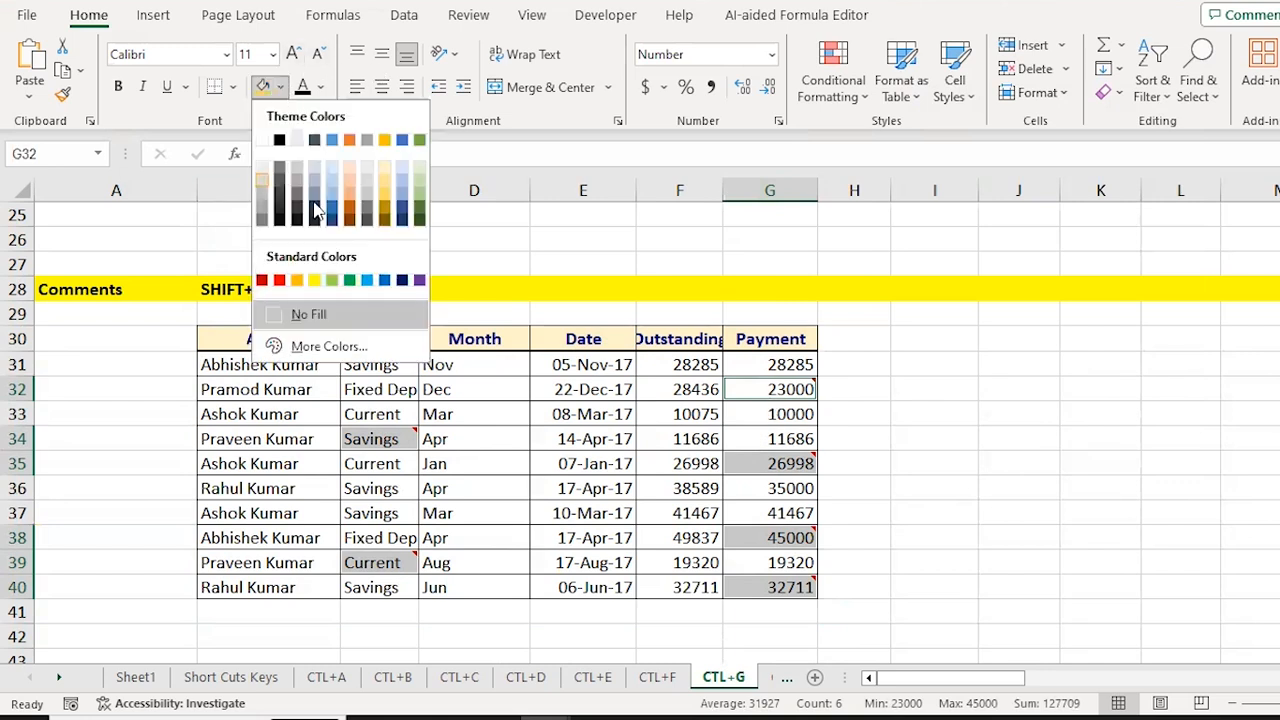
left_click(314, 281)
Step: Check the yellow fill and the noted Savings cell in C34
key("Down")
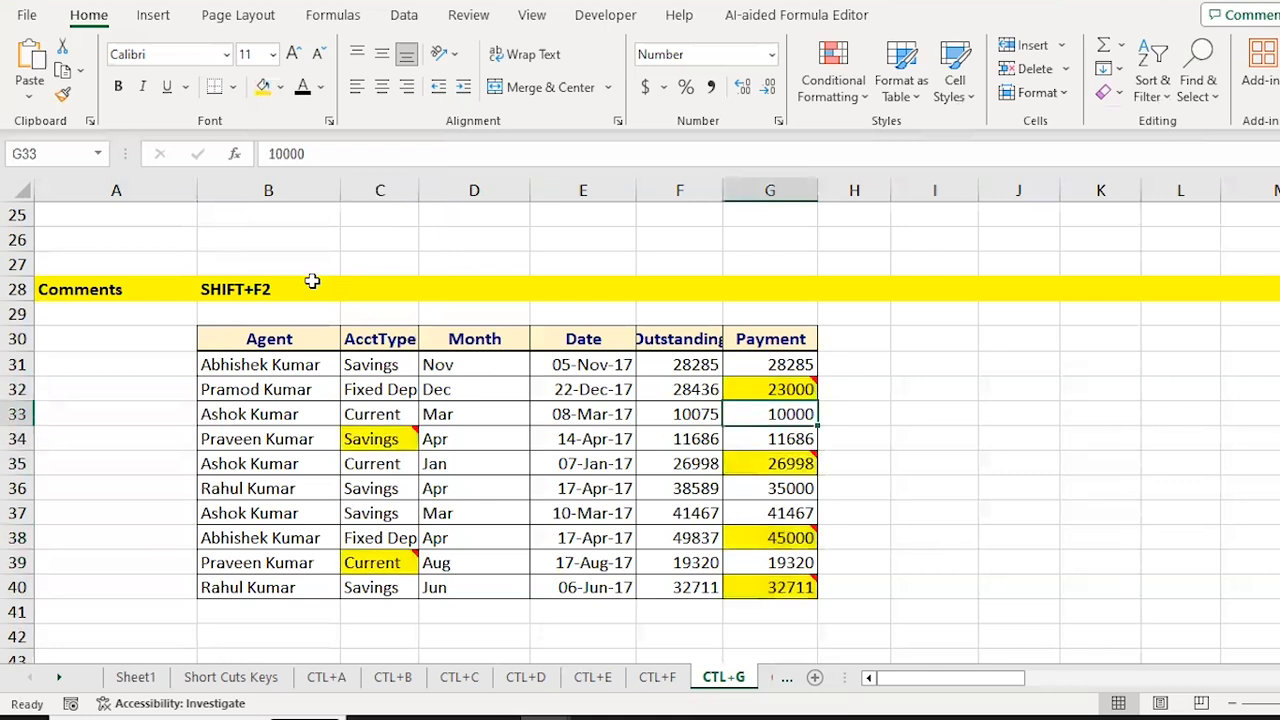
key("Left")
key("Left")
key("Left")
key("Left")
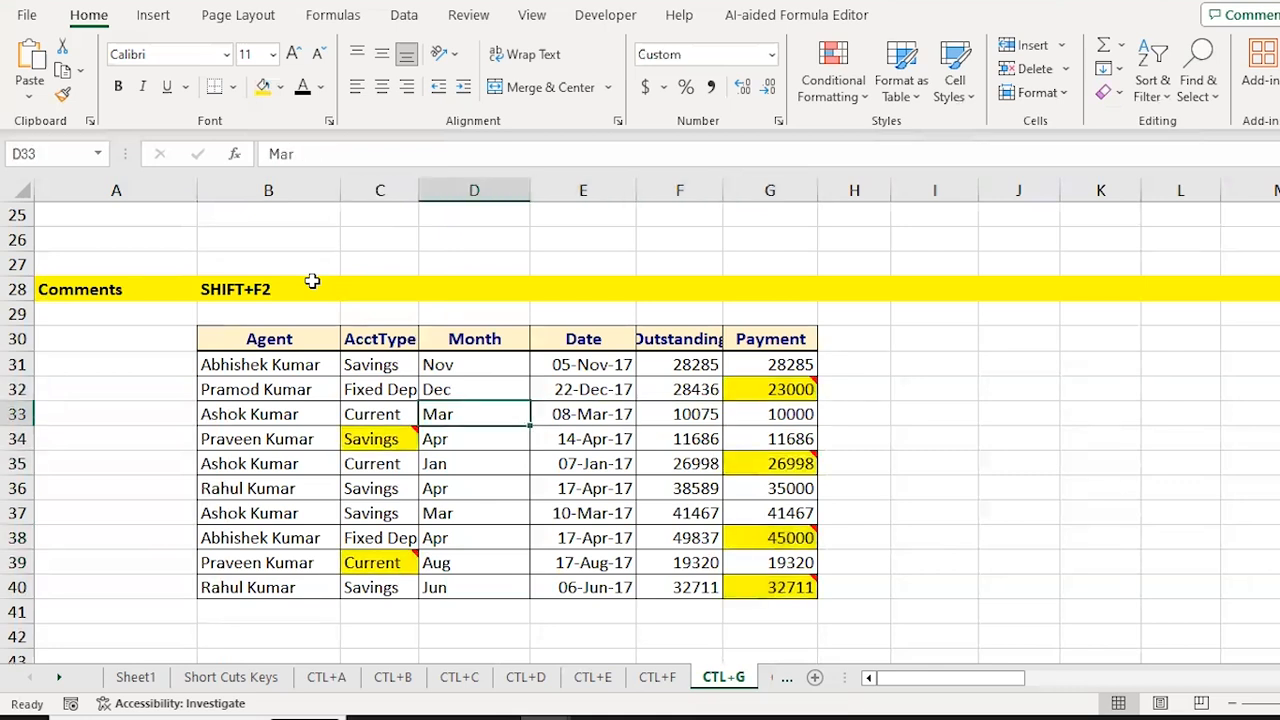
key("Down")
key("Right")
key("Right")
key("Right")
key("Right")
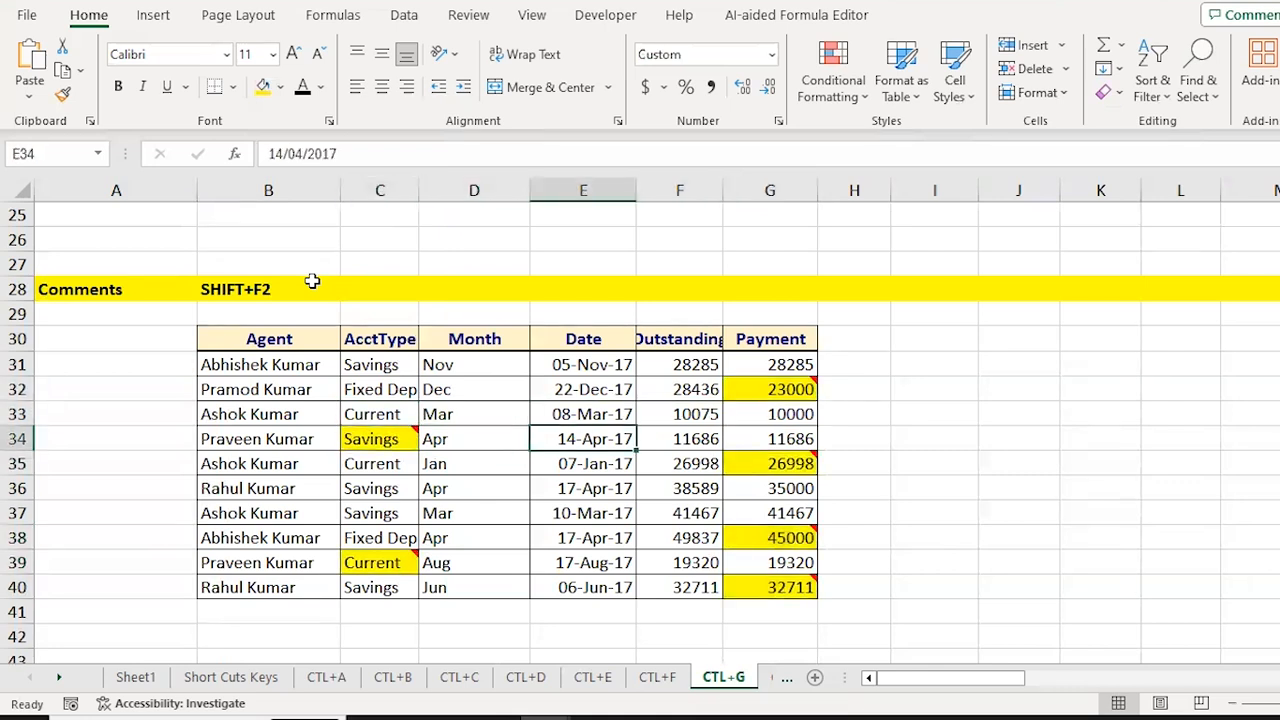
key("Down")
key("Up")
key("Up")
key("Up")
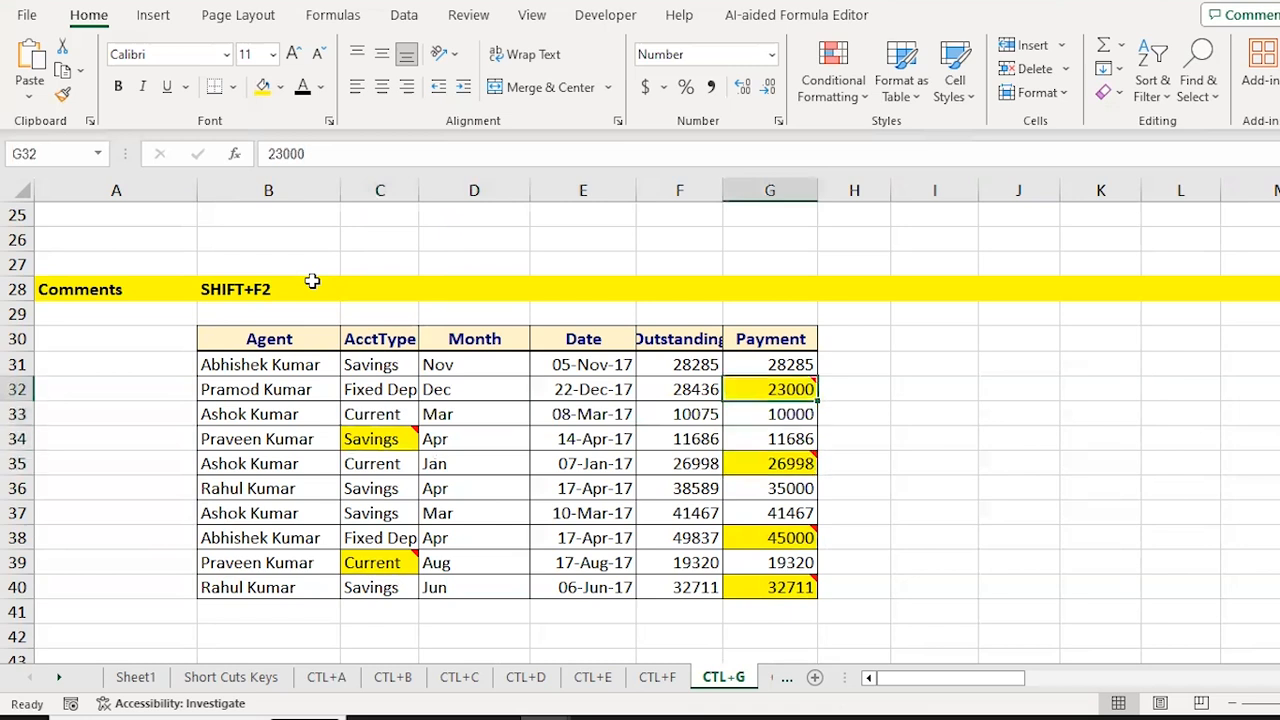
key("Left")
key("Left")
key("Left")
key("Left")
key("Down")
key("Down")
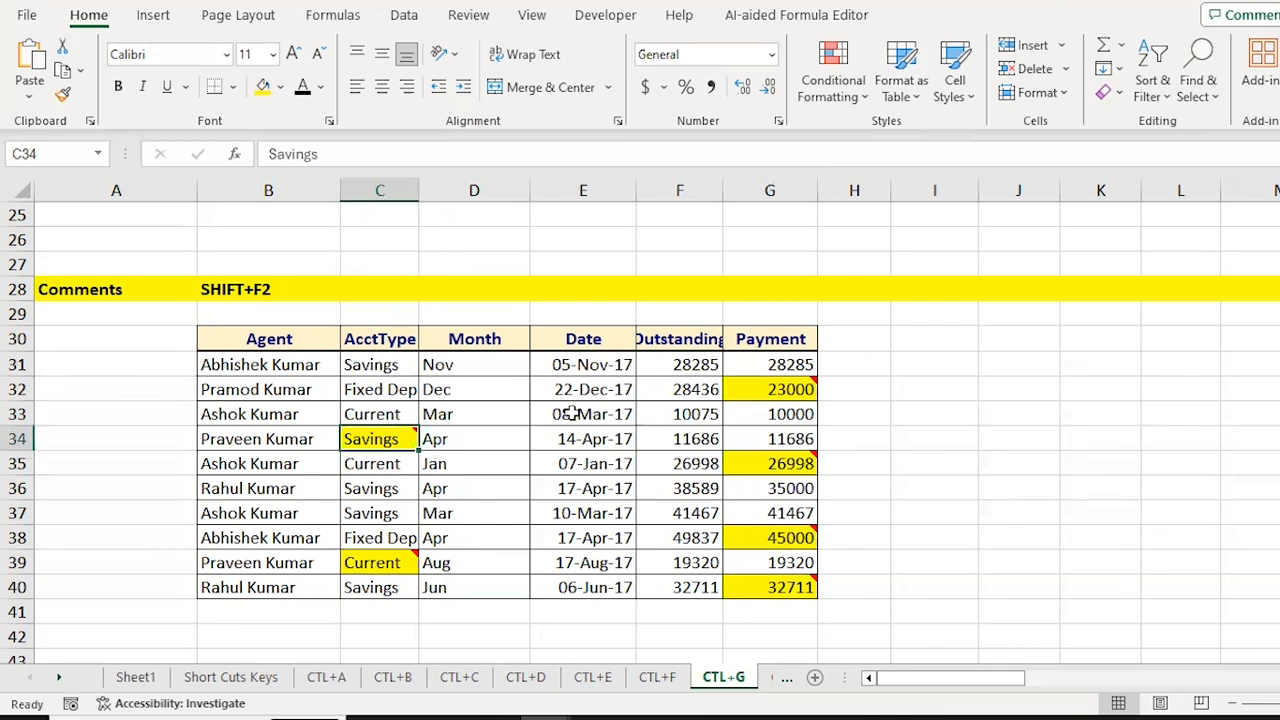
Step: Insert an empty note on cell A33 with Shift+F2, then close it
key("Left")
key("Up")
key("Up")
key("Up")
key("Down")
key("Down")
key("Left")
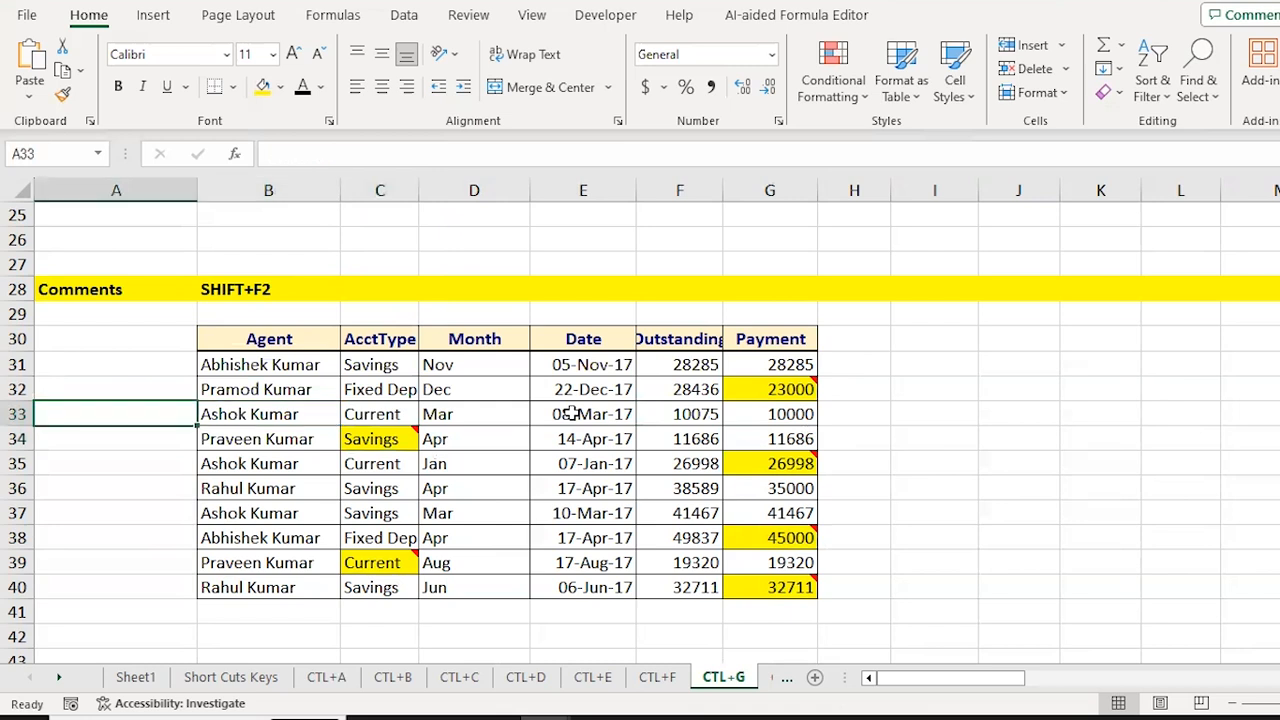
key("shift+F2")
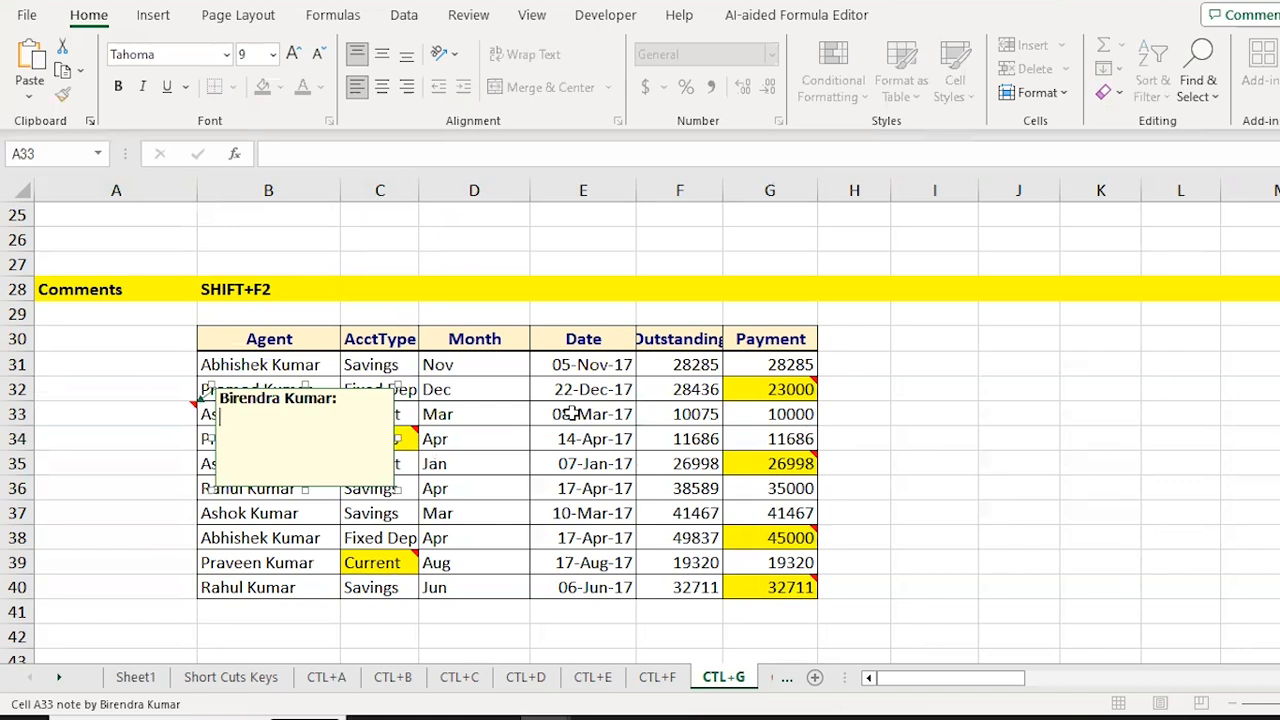
key("Escape")
Step: Move down to the Month column of the CONSTANT table
key("Right")
key("Right")
key("Down")
key("Down")
key("ctrl+Down")
key("Down")
key("ctrl+Down")
key("ctrl+Down")
key("ctrl+Up")
key("Down")
key("Down")
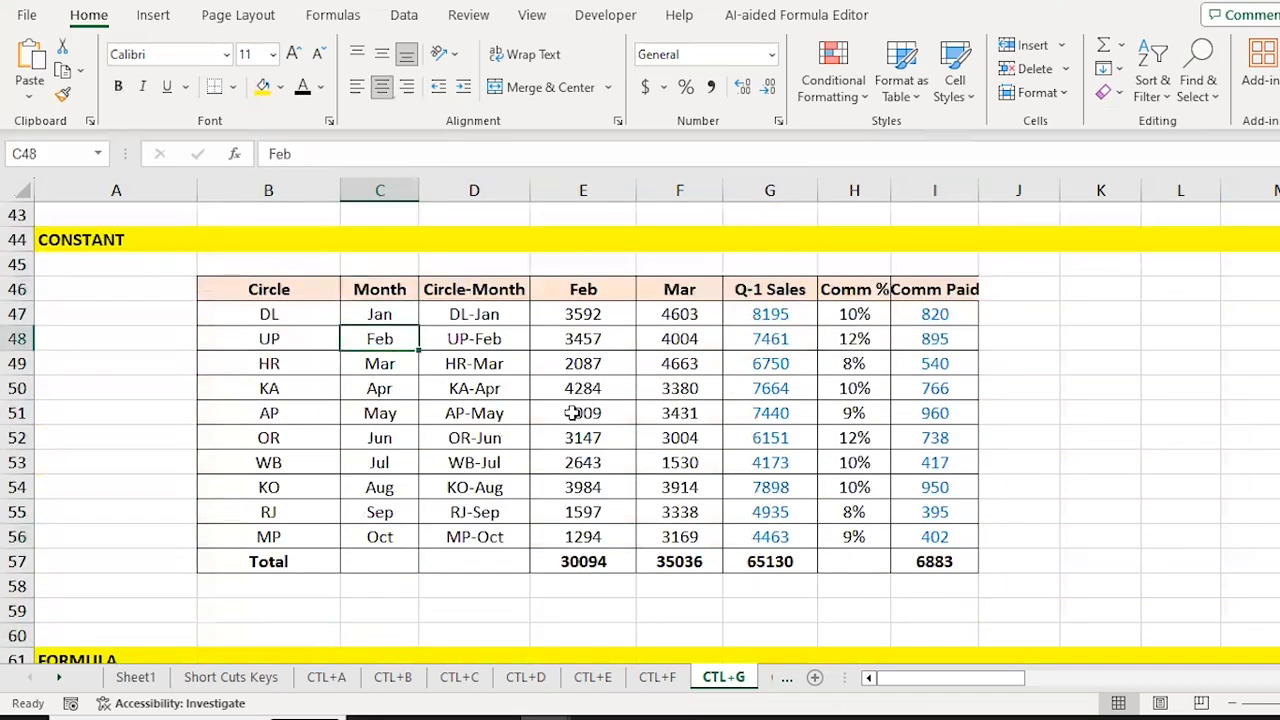
Step: Inspect the Q-1 Sales formulas in column G, returning to G47
key("Up")
key("Right")
key("Right")
key("Right")
key("Right")
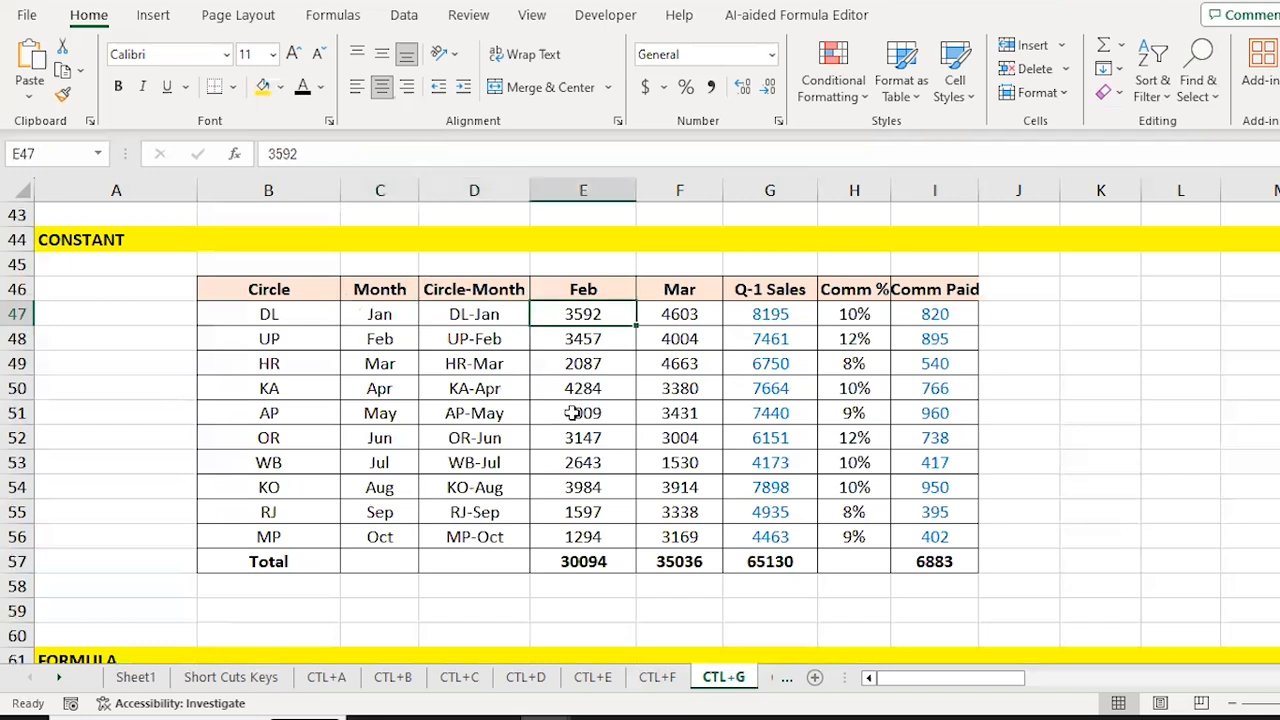
key("F2")
key("Return")
key("F2")
key("Return")
key("F2")
key("Return")
key("F2")
key("Return")
key("F2")
key("Return")
key("Up")
key("Up")
key("Up")
key("Up")
key("Up")
Step: Select the Q-1 Sales values, then check the Comm Paid formula in I50
key("ctrl+shift+Down")
key("shift+Up")
key("shift+Up")
key("shift+Down")
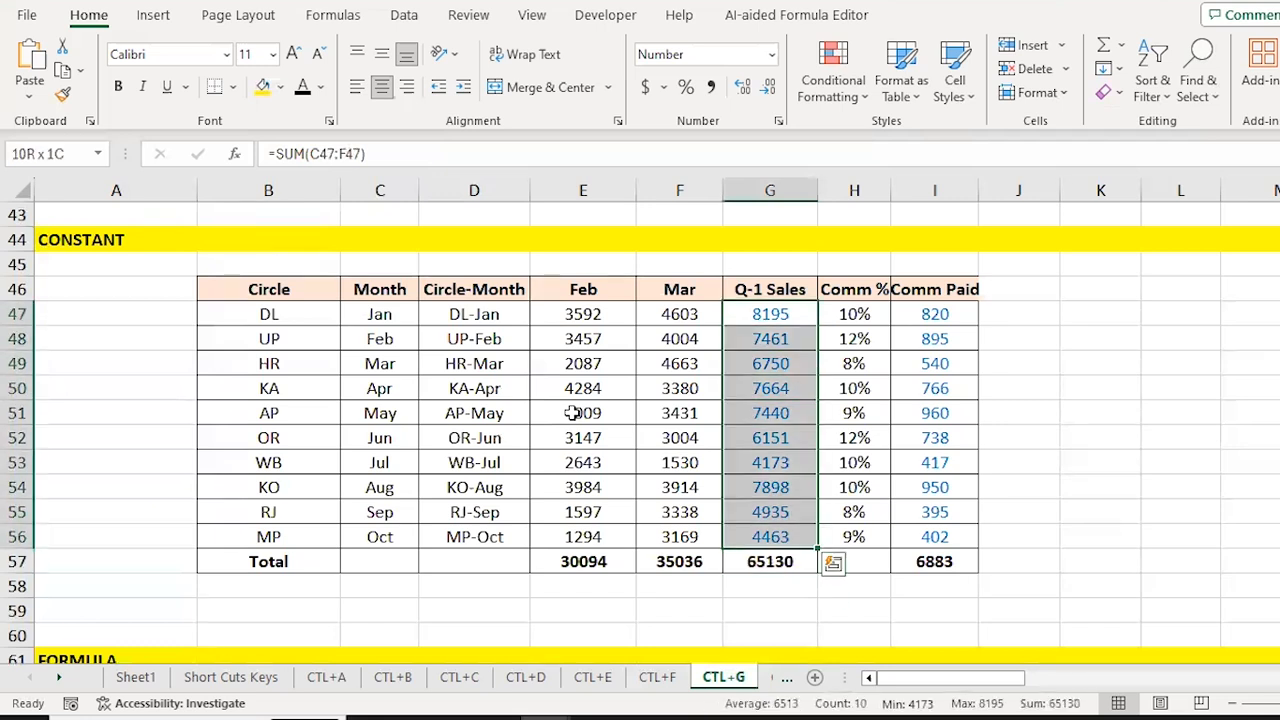
key("shift+Right")
key("shift+Right")
key("Right")
key("Down")
key("Down")
key("Down")
key("Right")
key("Up")
key("Up")
key("Up")
Step: Select G47:I56, Q-1 Sales through Comm Paid, leaving out the Total row
key("Down")
key("Down")
key("Down")
key("Left")
key("Left")
key("Left")
key("Left")
key("Right")
key("Right")
key("Up")
key("Up")
key("Up")
key("Up")
key("Down")
key("ctrl+shift+Down")
key("ctrl+shift+Right")
key("shift+Up")
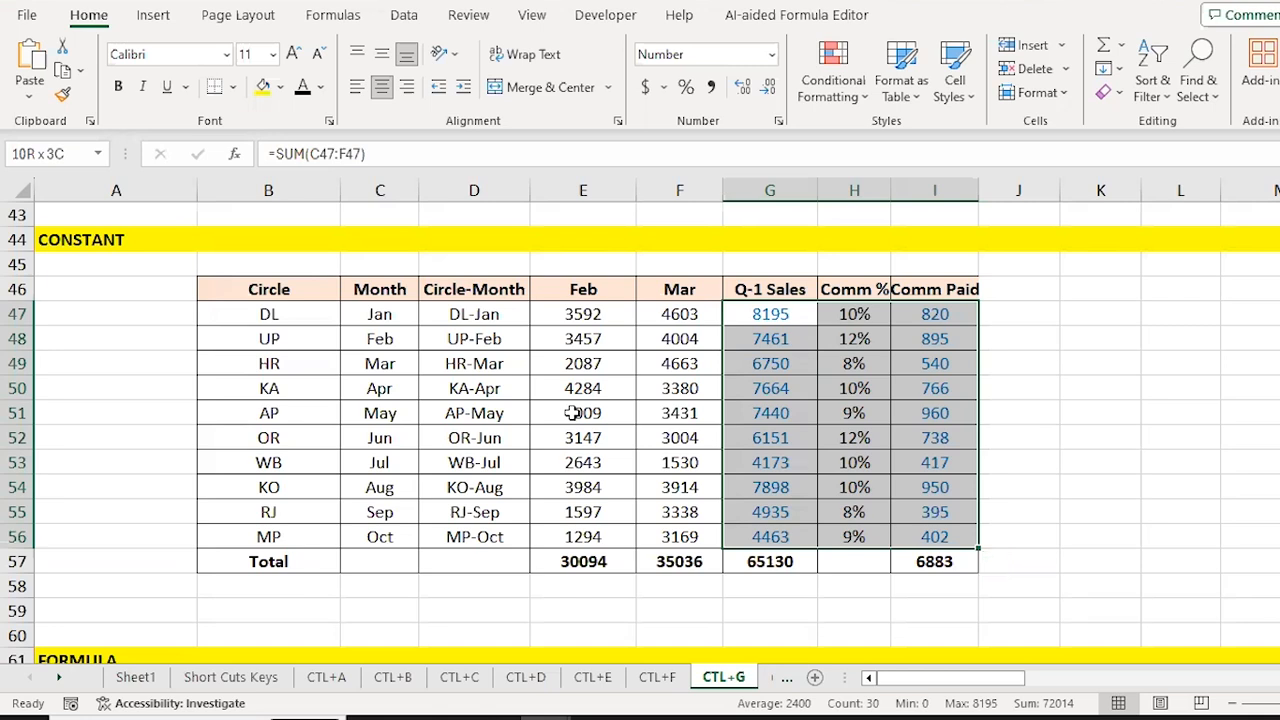
Step: Select the range's constant cells with Go To Special > Constants
key("ctrl+g")
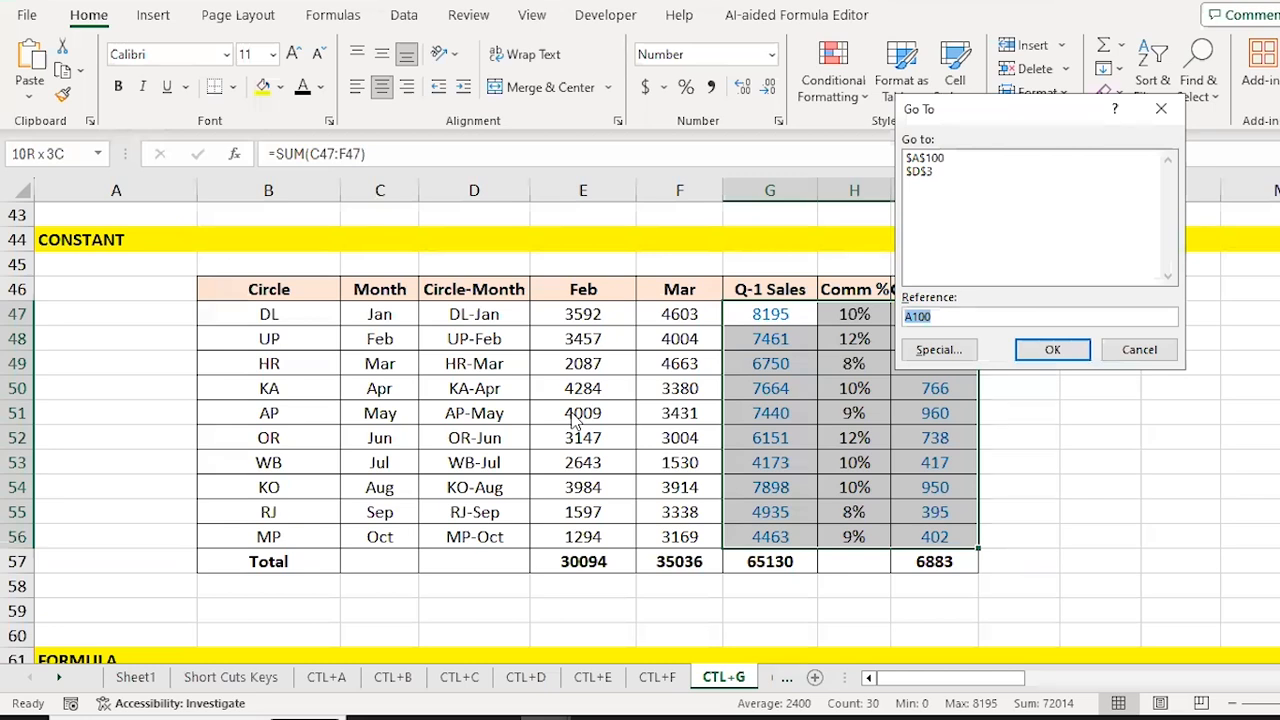
left_click(942, 349)
left_click(938, 149)
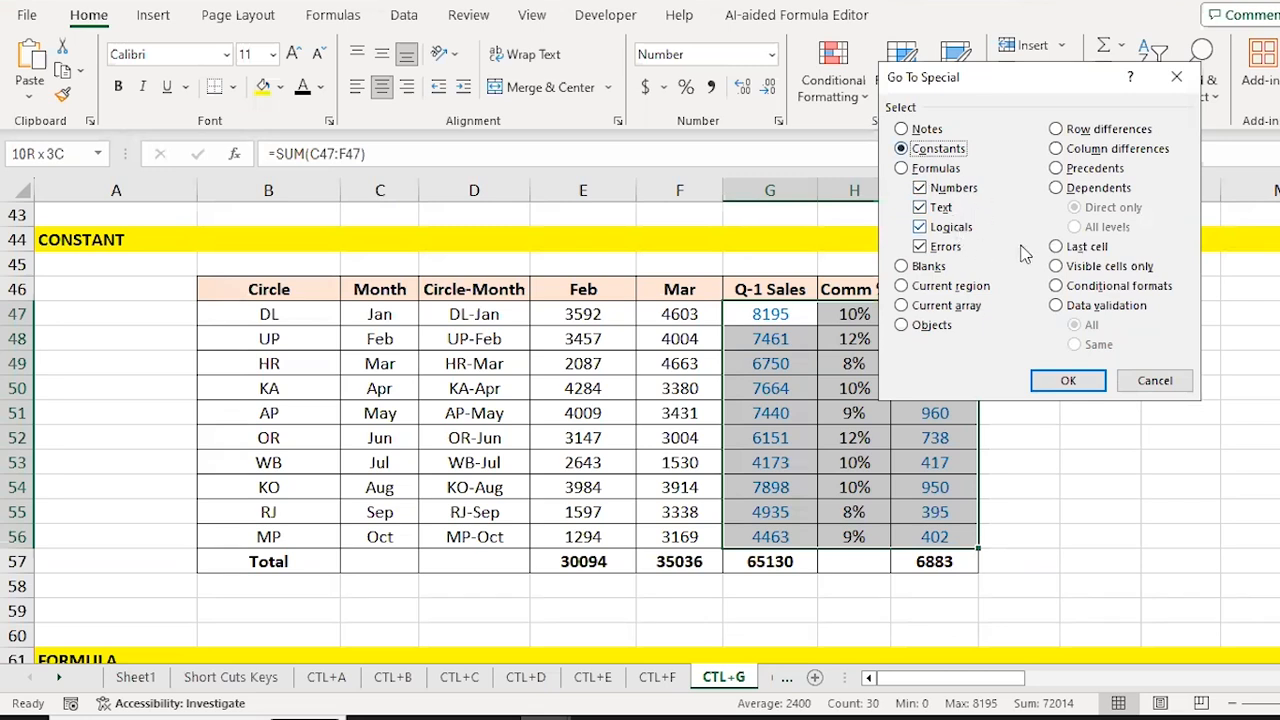
left_click(1068, 381)
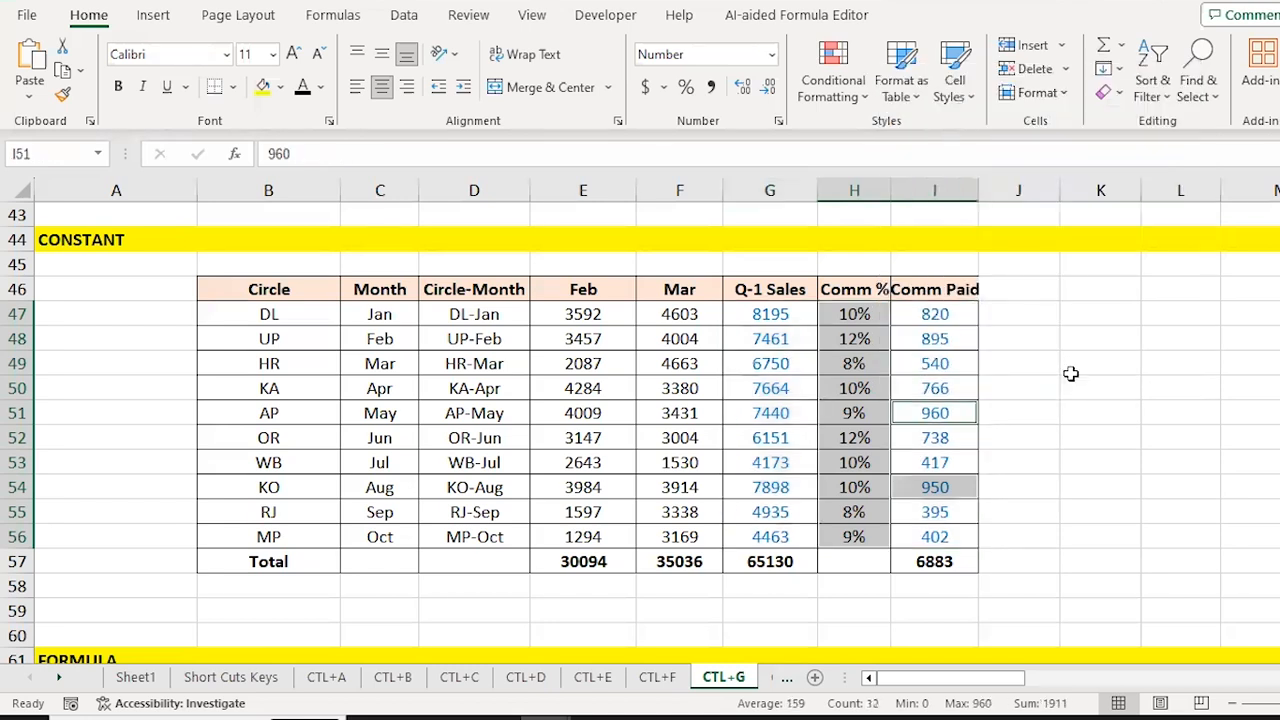
Step: Fill the typed-in 950 in I54 yellow
key("Down")
key("Down")
key("Right")
key("Down")
key("Left")
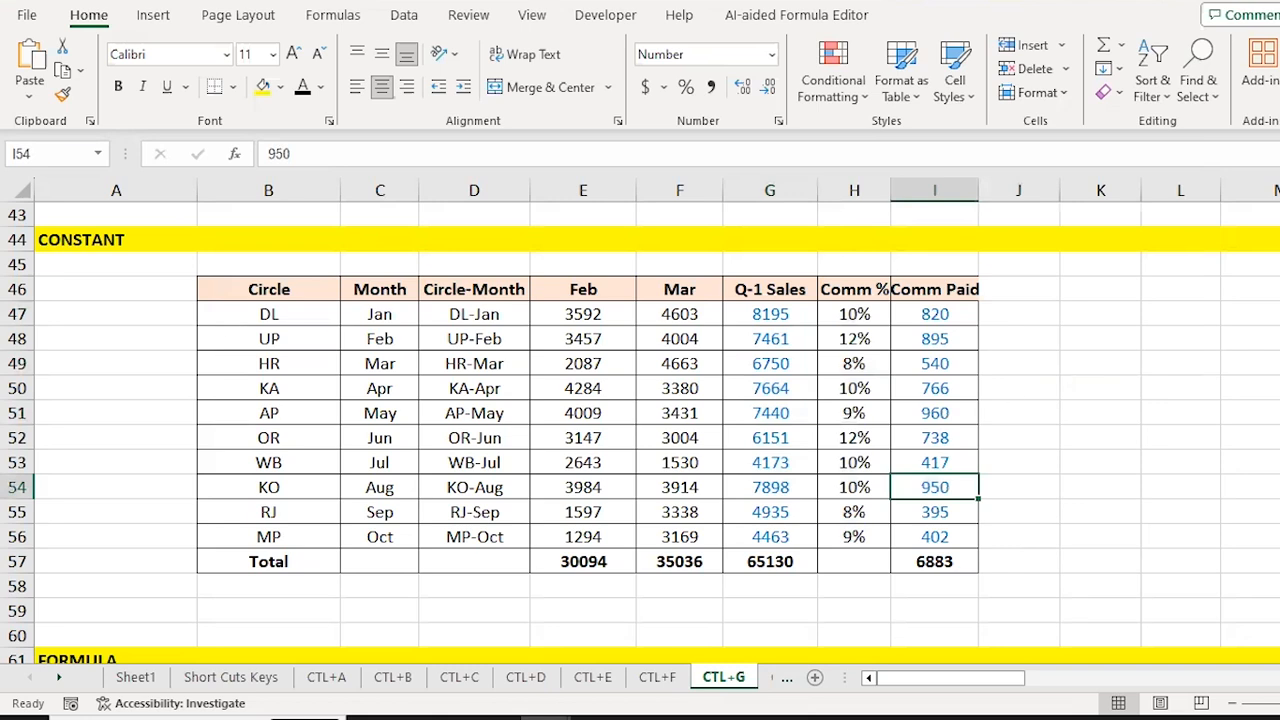
left_click(263, 88)
Step: Check the Comm Paid cells above I54 for formulas, confirming I54 holds a typed value
key("Up")
key("F2")
key("Escape")
key("Up")
key("Up")
key("F2")
key("Escape")
key("Up")
key("F2")
key("Escape")
key("Down")
key("Down")
key("Down")
key("Down")
key("Down")
key("F2")
key("Escape")
key("Up")
key("F2")
key("Escape")
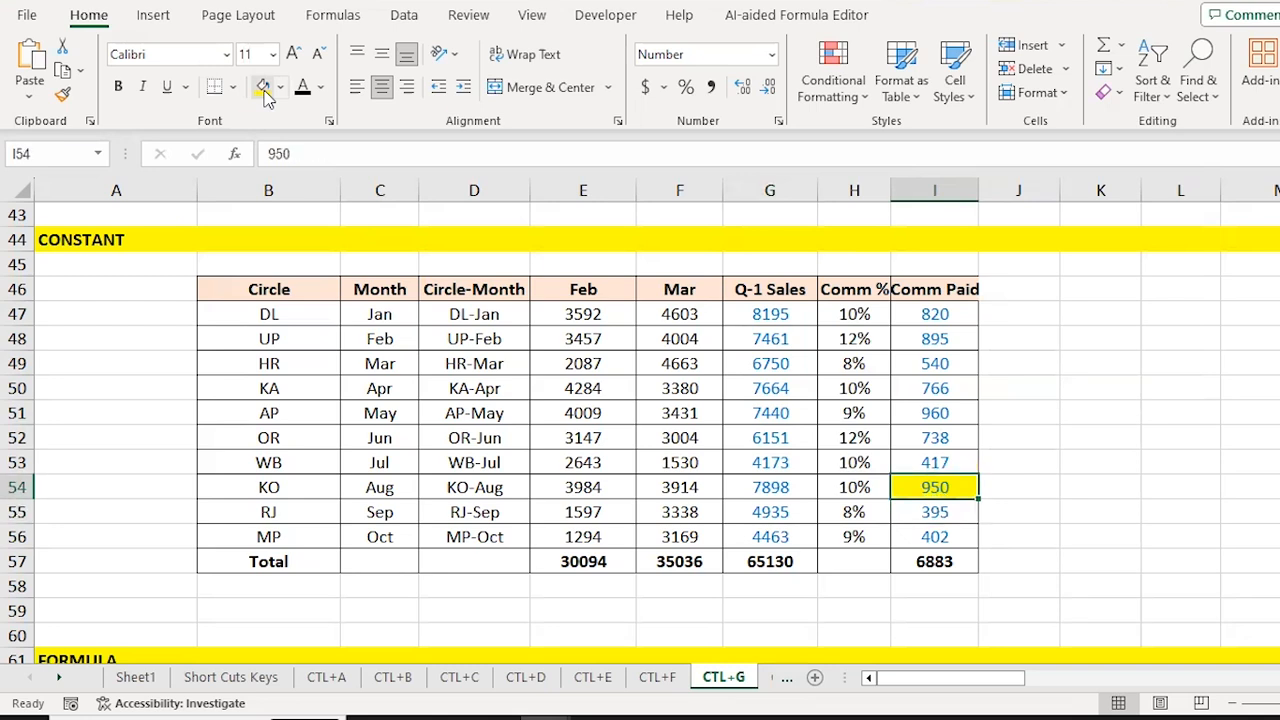
Step: Inspect the Comm Paid formulas in I47 to I50, finding the typed 960 value
key("Down")
key("Down")
key("Up")
key("Up")
key("Up")
key("Up")
key("Up")
key("Up")
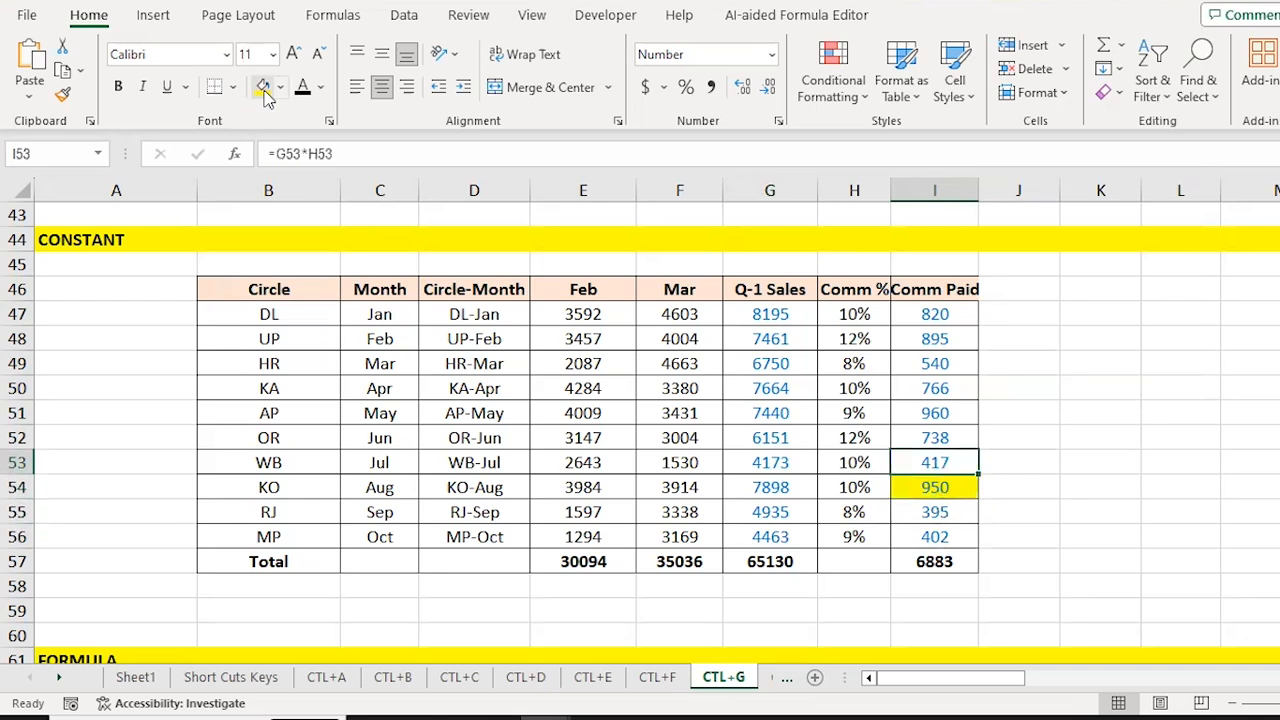
key("Up")
key("Up")
key("Down")
key("Down")
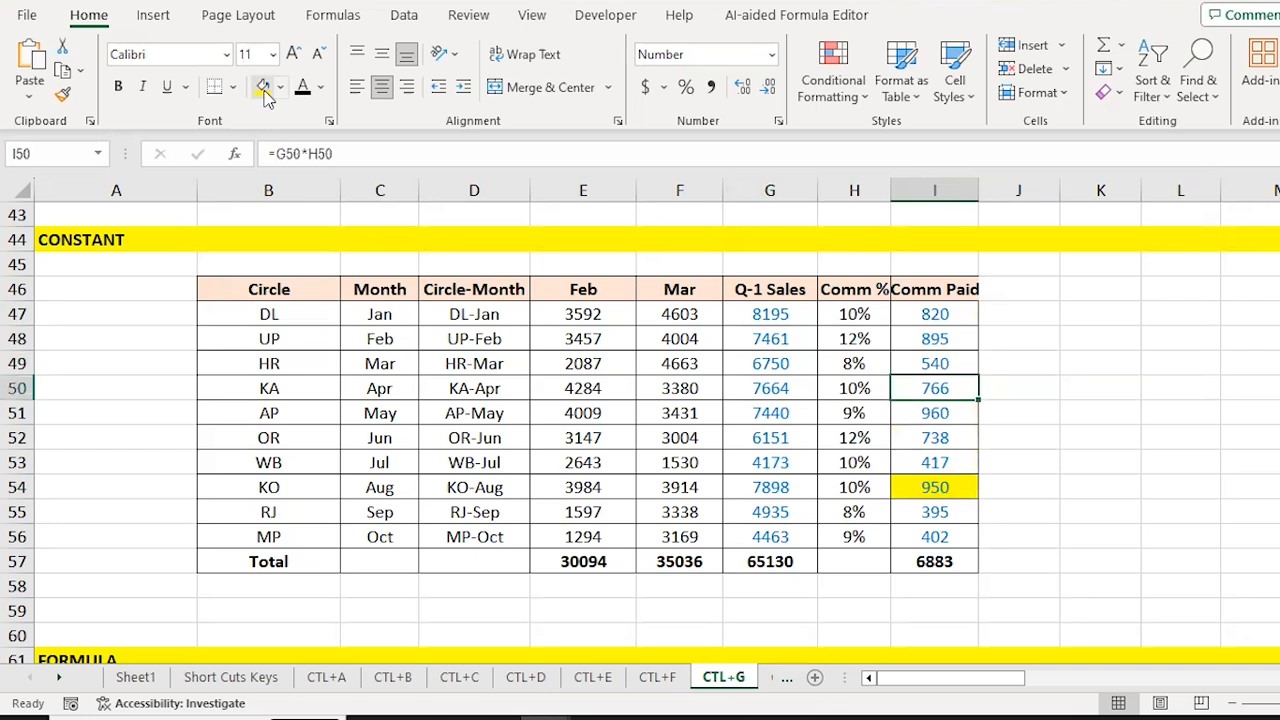
key("Up")
key("Up")
key("Up")
key("F2")
key("Return")
key("F2")
key("Return")
key("F2")
key("Return")
key("Return")
key("Down")
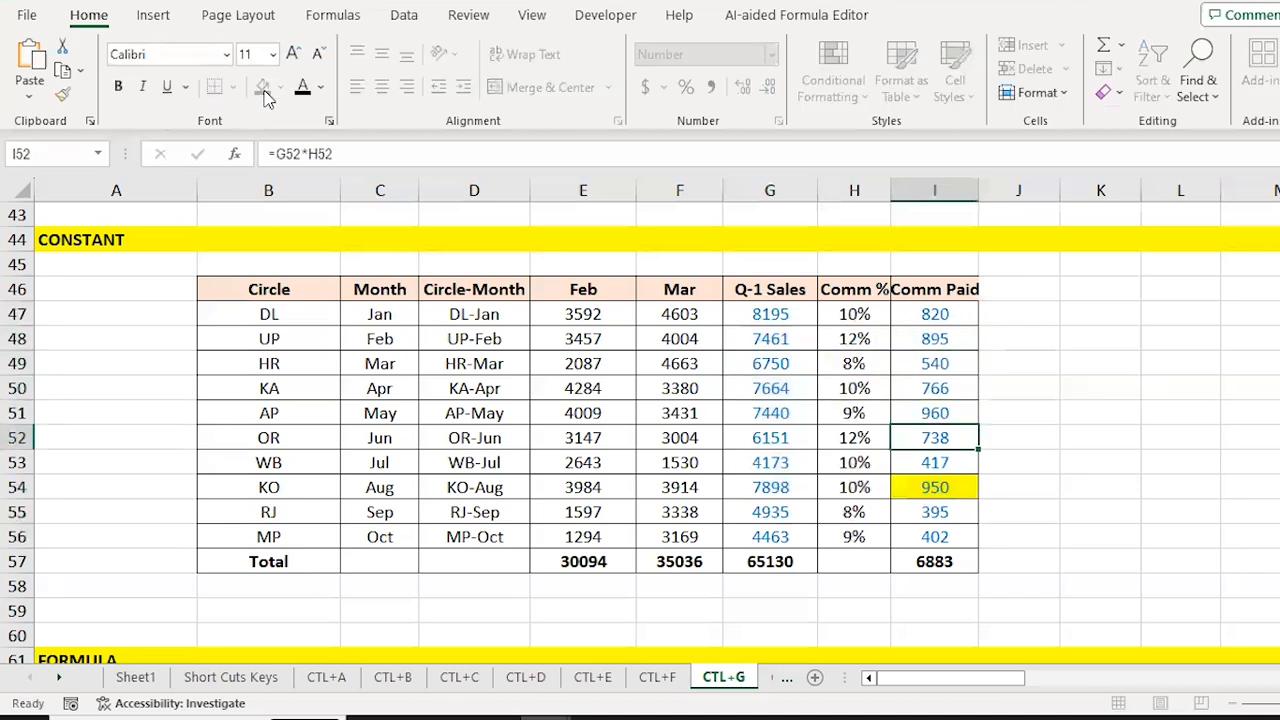
key("Up")
key("F2")
key("Escape")
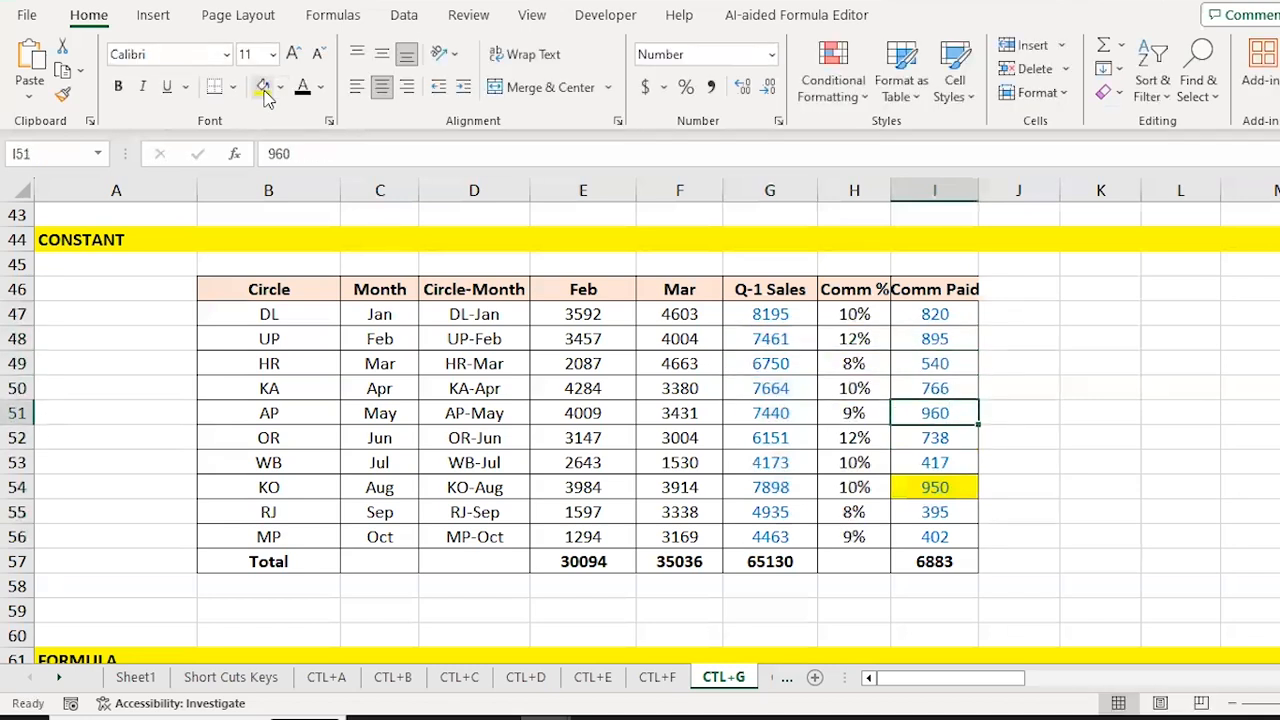
Step: Select the Comm Paid values I47:I56 and bring up Go To
key("Up")
key("Up")
key("Up")
key("Up")
key("ctrl+shift+Down")
key("shift+Up")
key("ctrl+g")
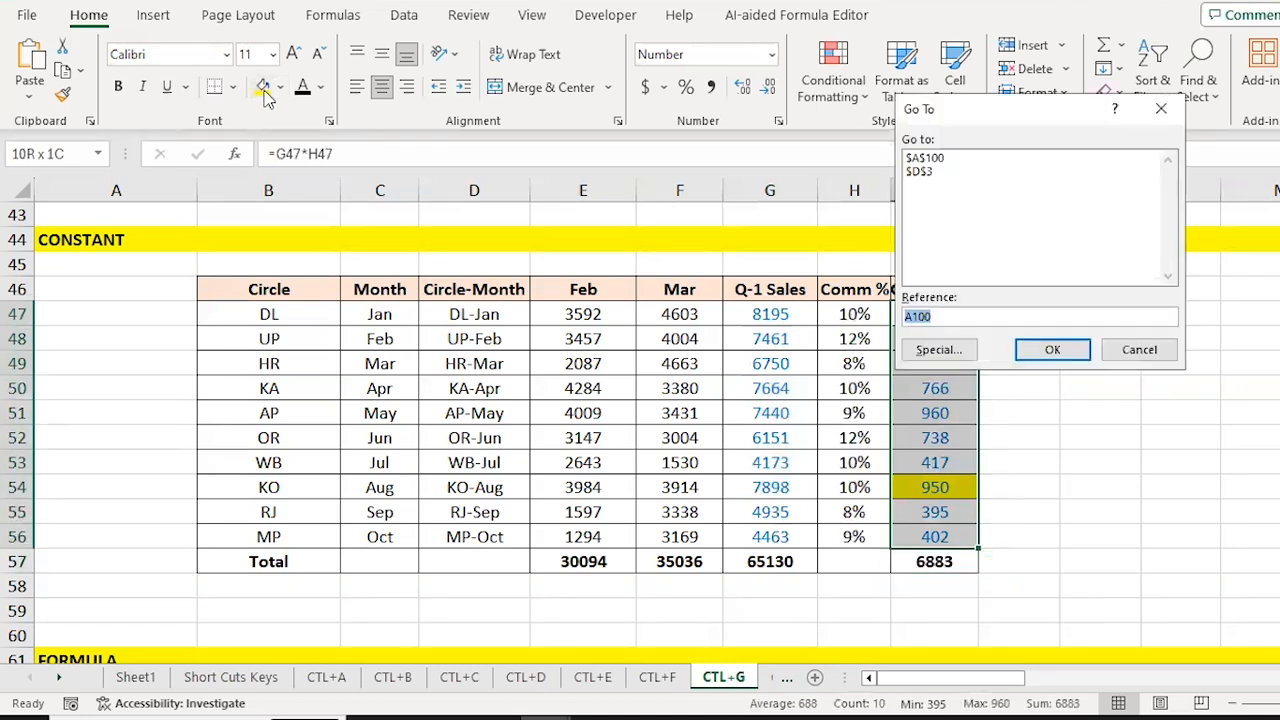
Step: Select the Comm Paid constants 960 and 950 via Special > Constants and fill them yellow
left_click(940, 352)
left_click(928, 150)
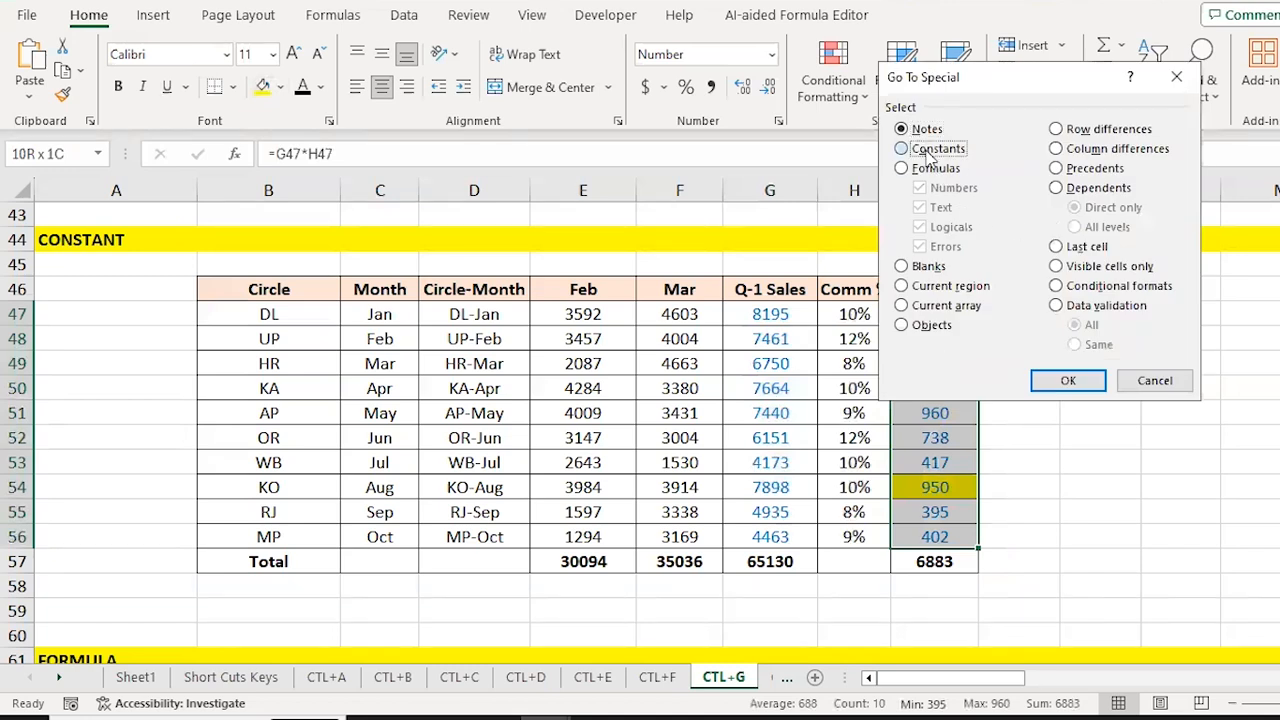
left_click(1066, 380)
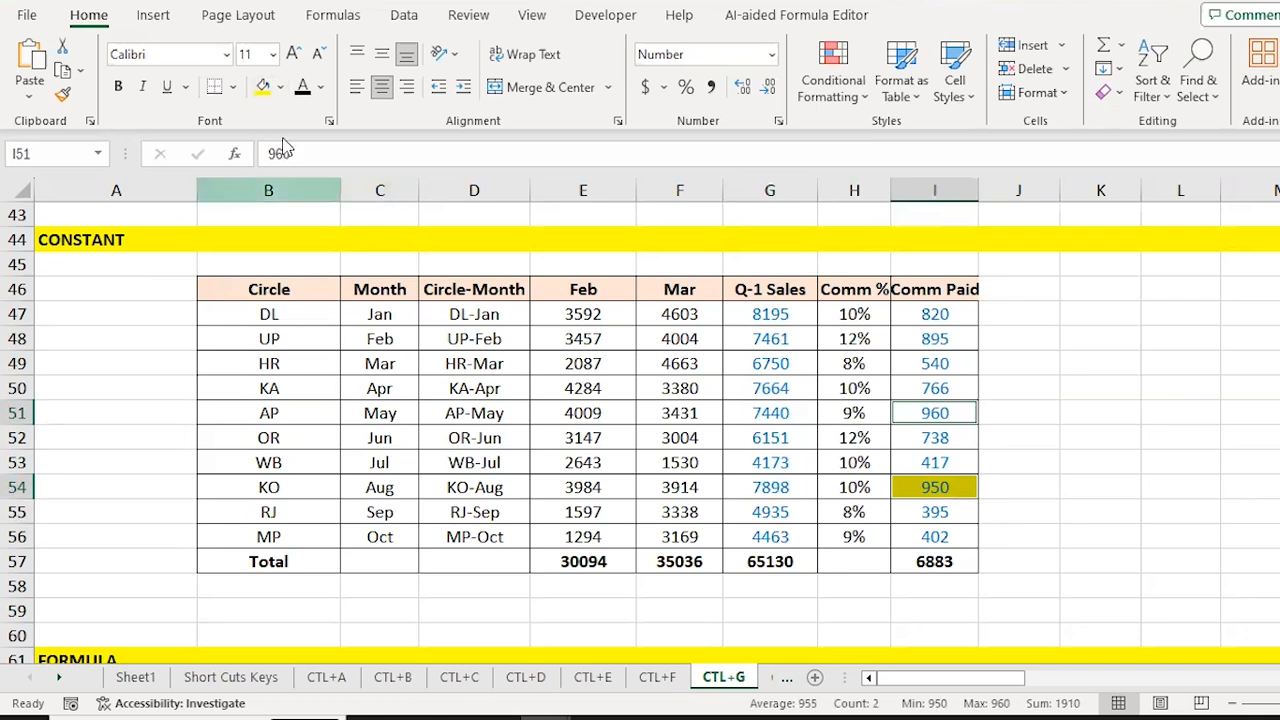
left_click(261, 87)
key("Down")
key("Up")
key("Down")
key("Down")
key("Down")
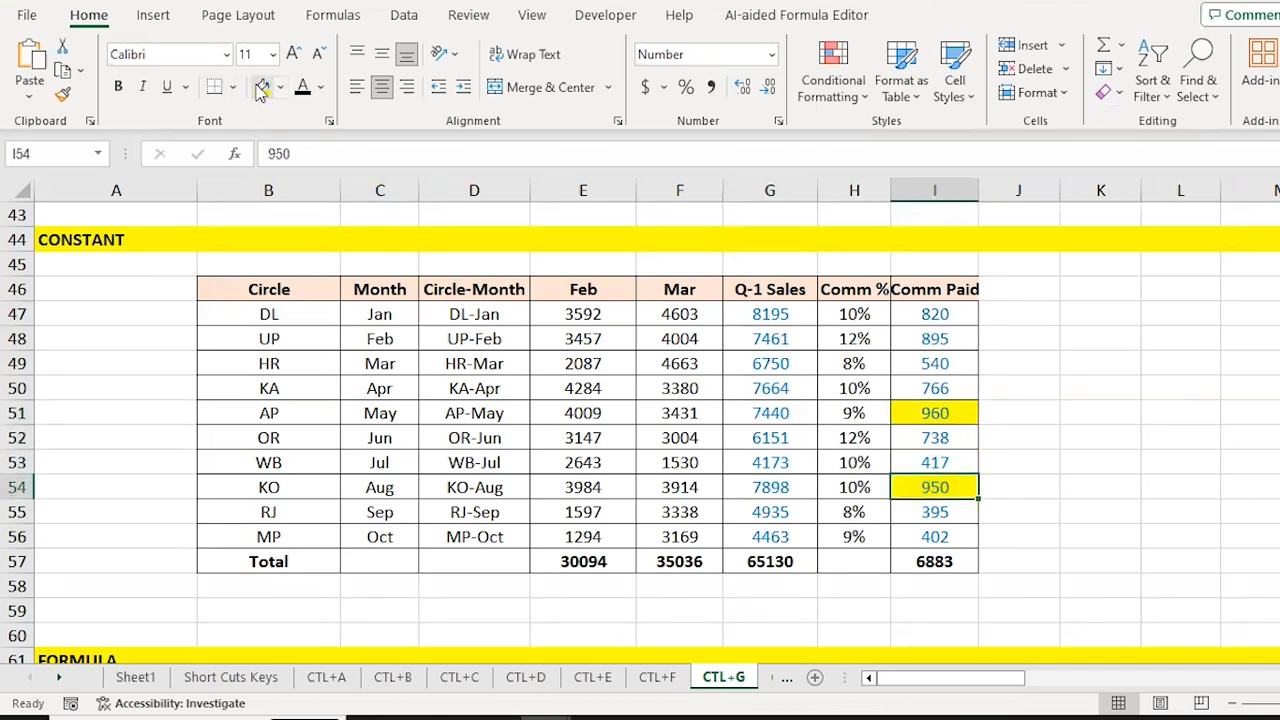
Step: Review the Q-1 Sales formulas, then move down to the FORMULA table
key("Left")
key("Left")
key("ctrl+Up")
key("Down")
key("Down")
key("Down")
key("Down")
key("Down")
key("Down")
key("Down")
key("Down")
key("Down")
key("Down")
key("Down")
key("Down")
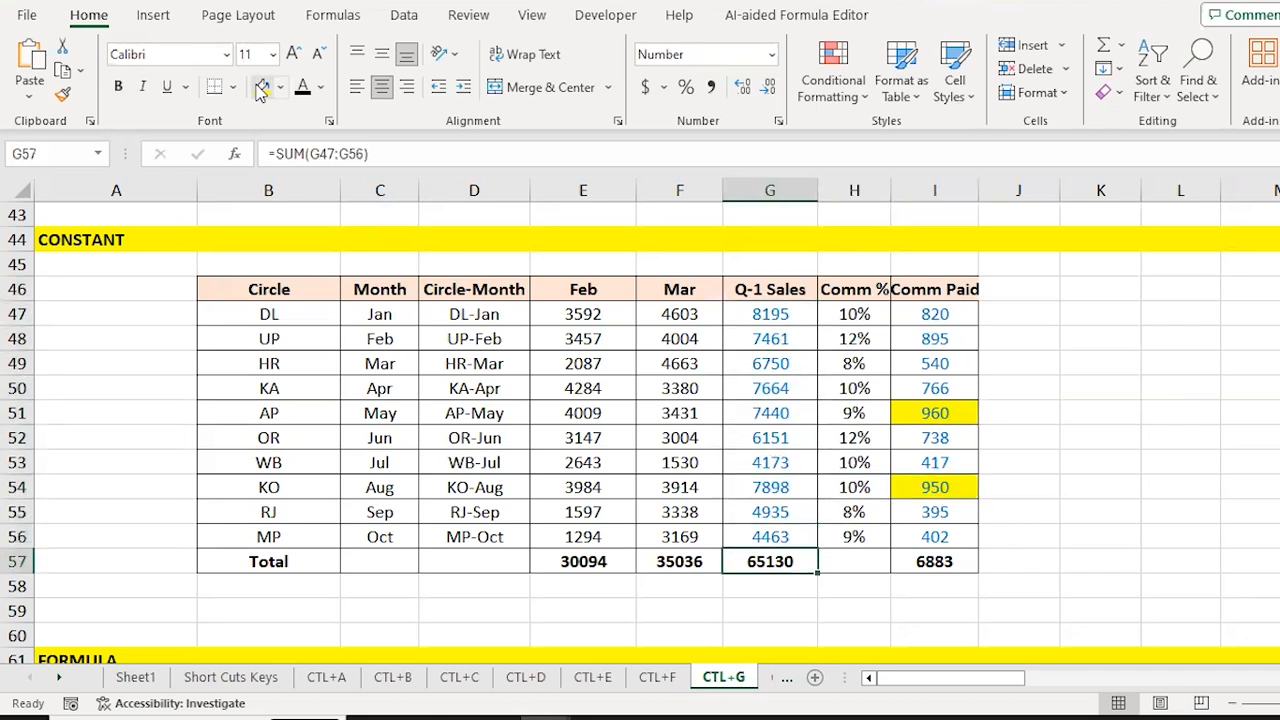
key("Up")
key("Up")
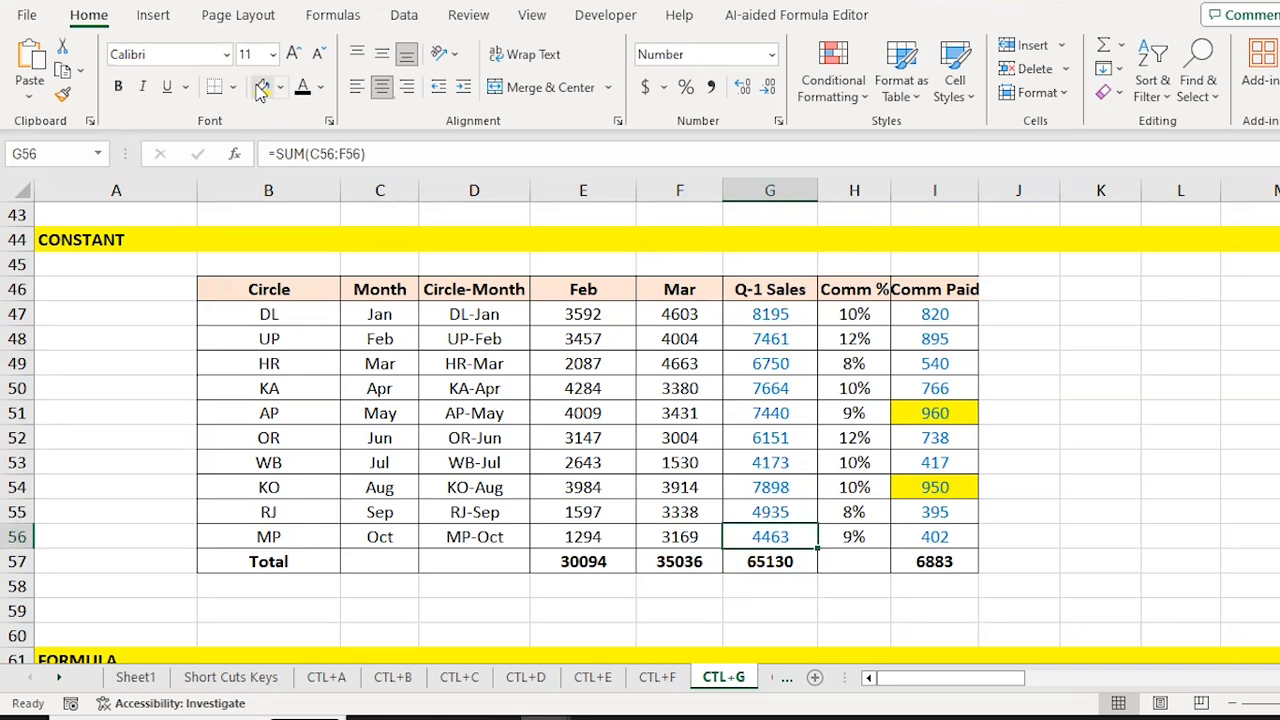
key("Down")
key("Down")
key("Down")
key("Down")
key("Down")
key("Down")
key("Down")
key("Down")
key("Down")
key("Down")
key("Down")
key("Down")
key("Down")
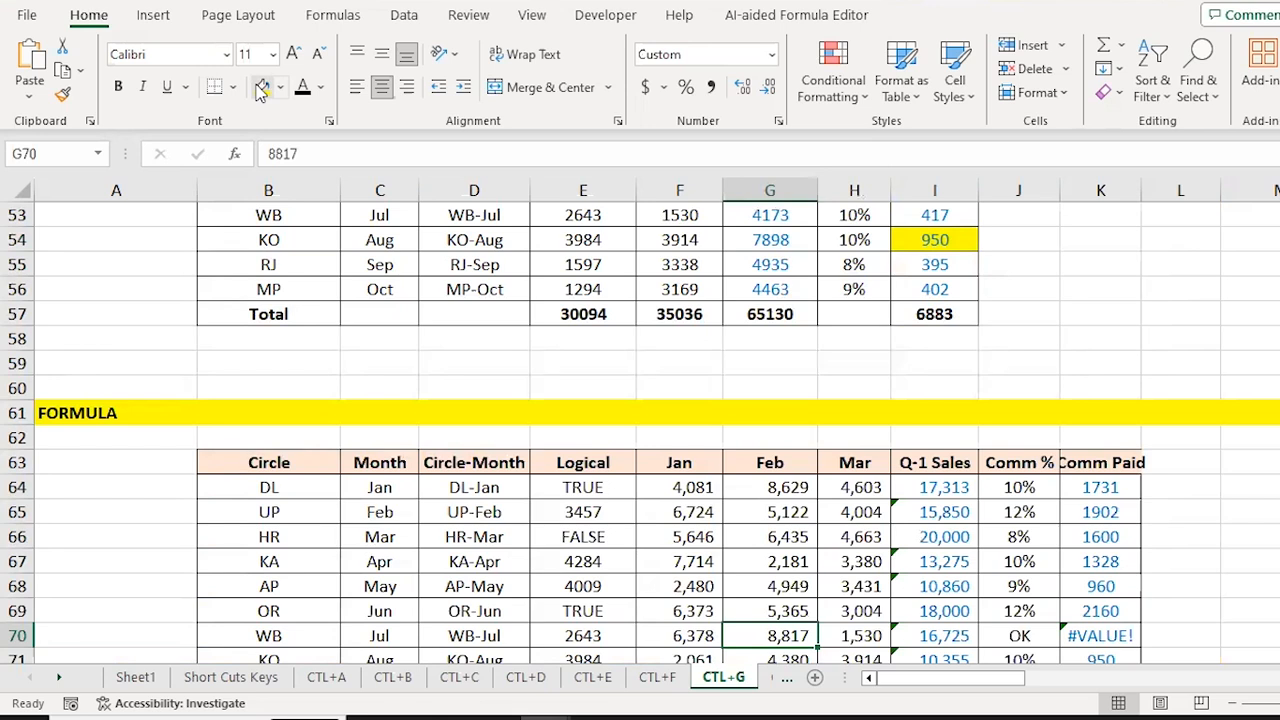
Step: Select the FORMULA table's data area B64:K73, starting at the first Circle entry
key("Down")
key("Down")
key("Down")
key("Down")
key("ctrl+Up")
key("Down")
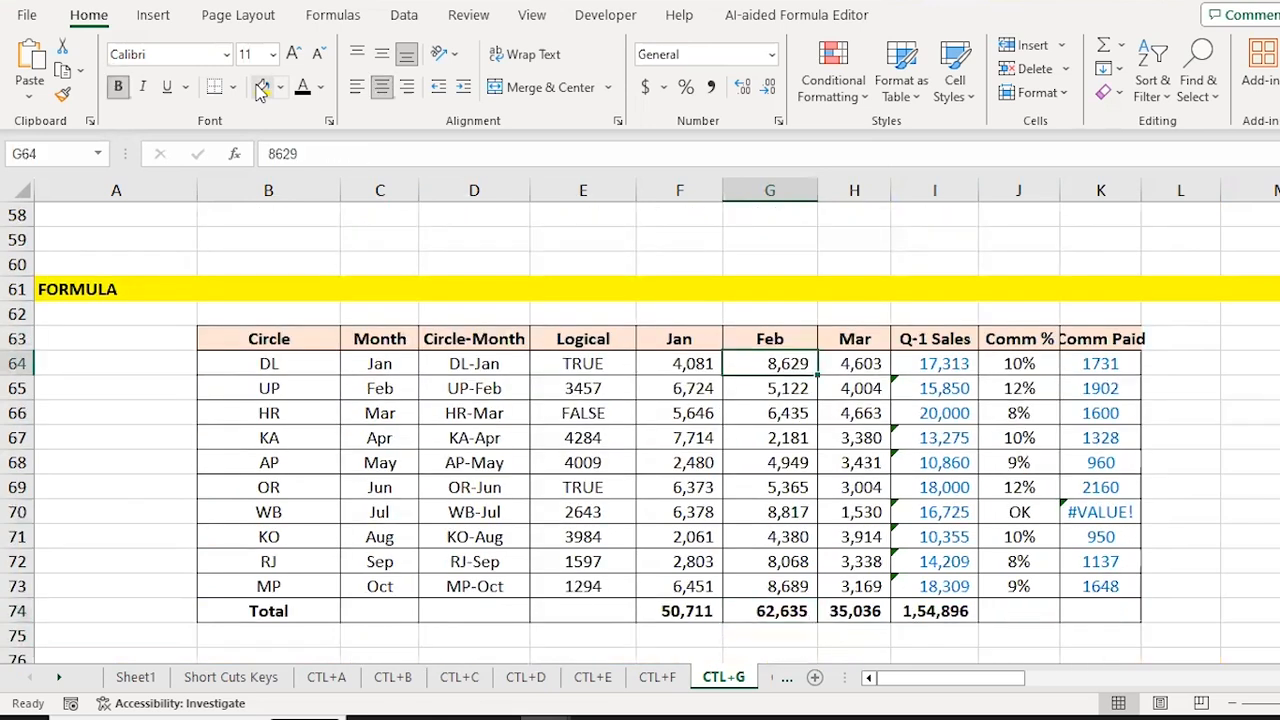
key("Down")
key("Right")
key("Up")
key("Right")
key("ctrl+Left")
key("Right")
key("Right")
key("Left")
key("Left")
key("shift+Down")
key("shift+Down")
key("shift+Down")
key("shift+Down")
key("shift+Down")
key("shift+Down")
key("shift+Down")
key("shift+Down")
key("shift+Down")
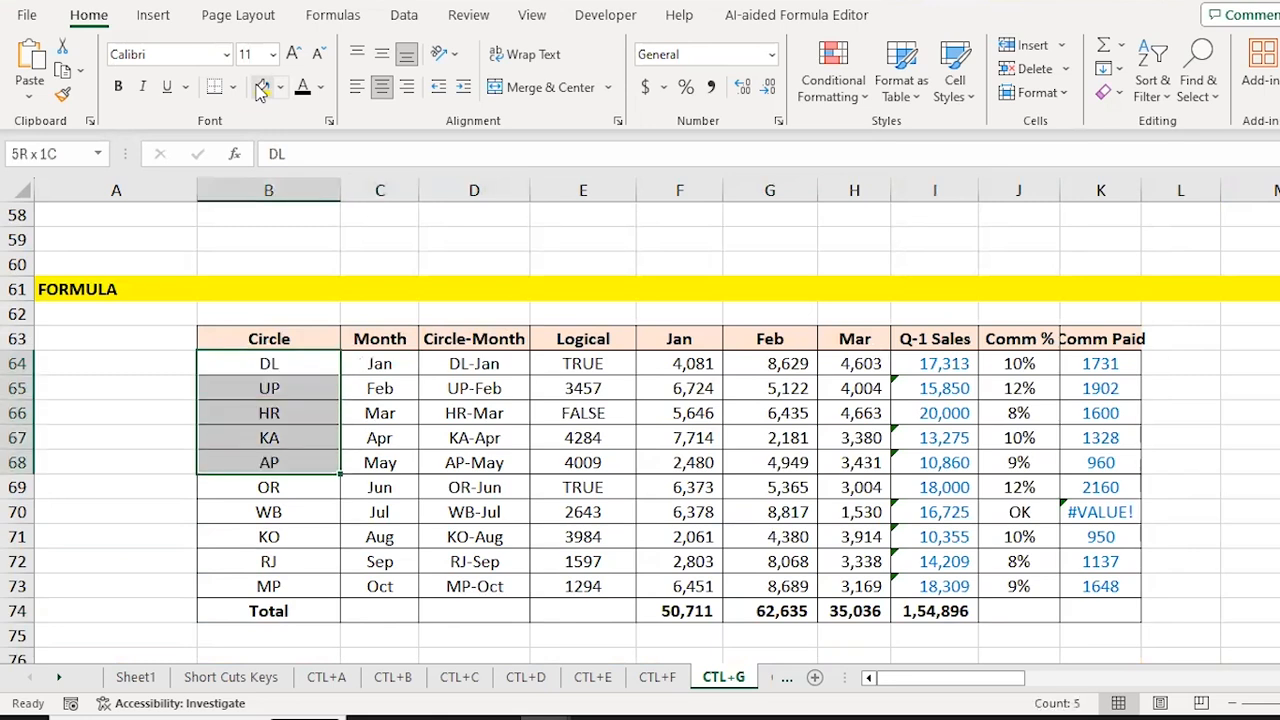
key("ctrl+shift+Right")
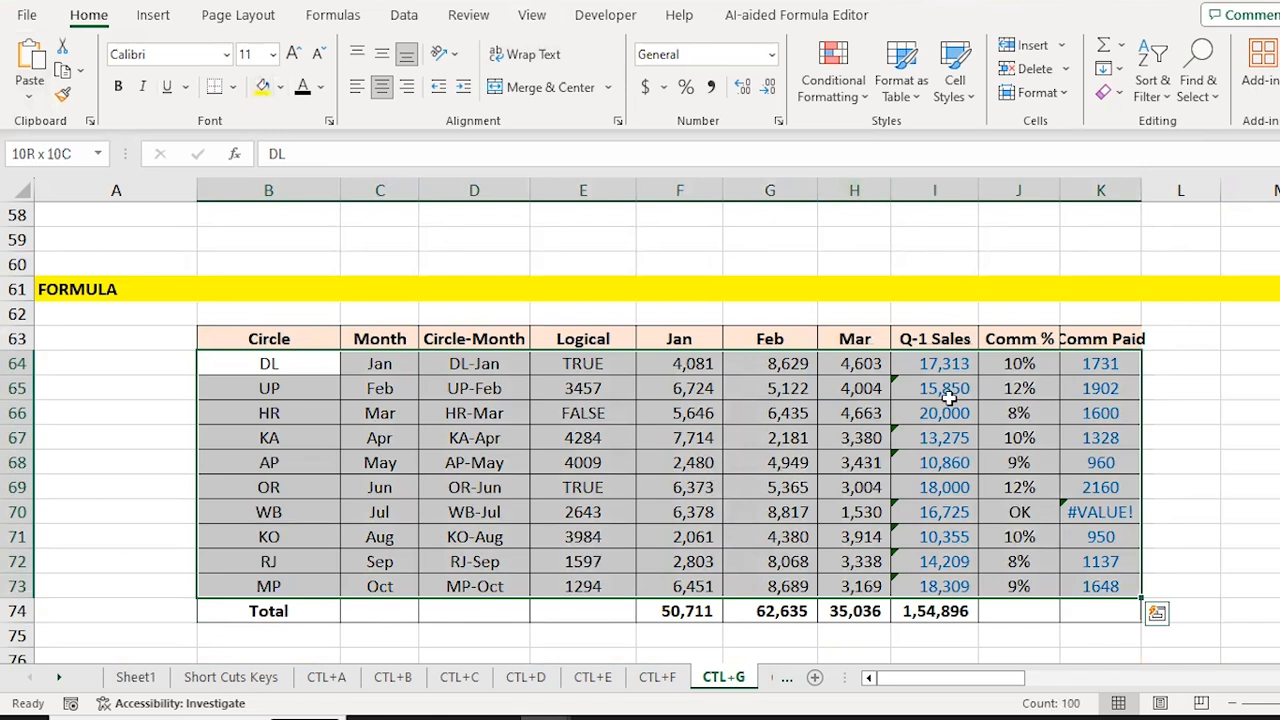
key("ctrl+f")
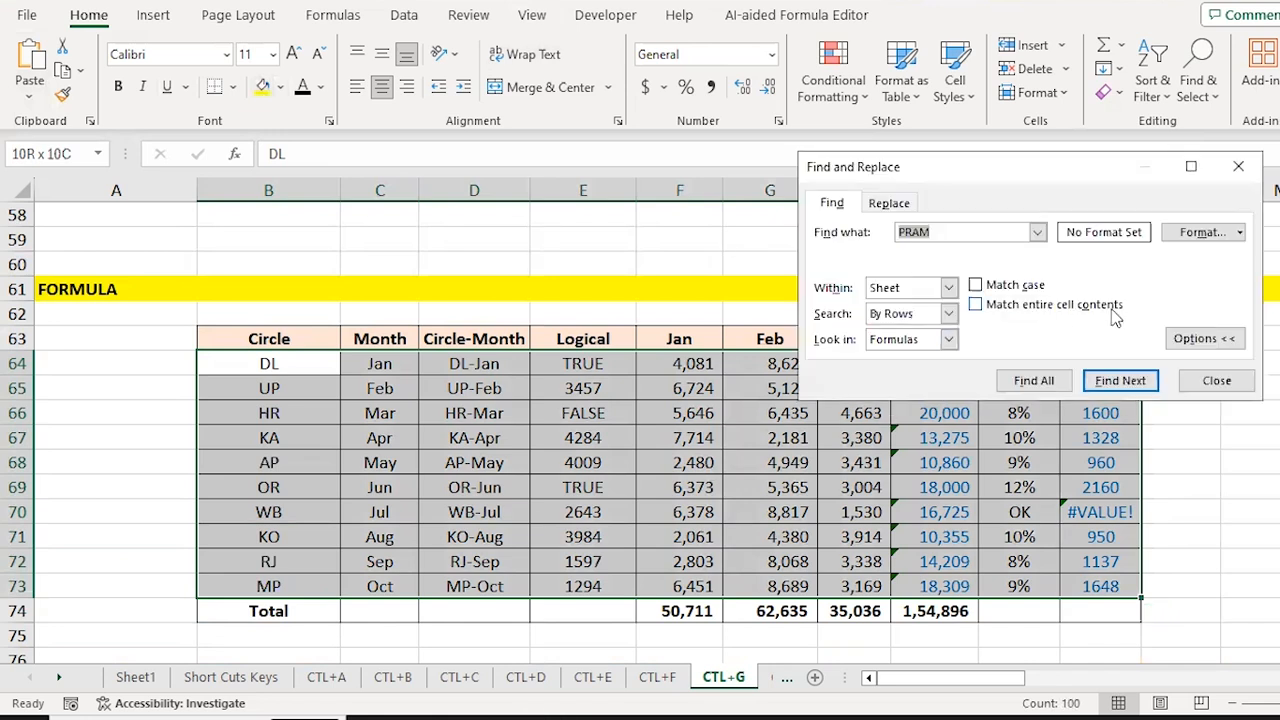
key("Escape")
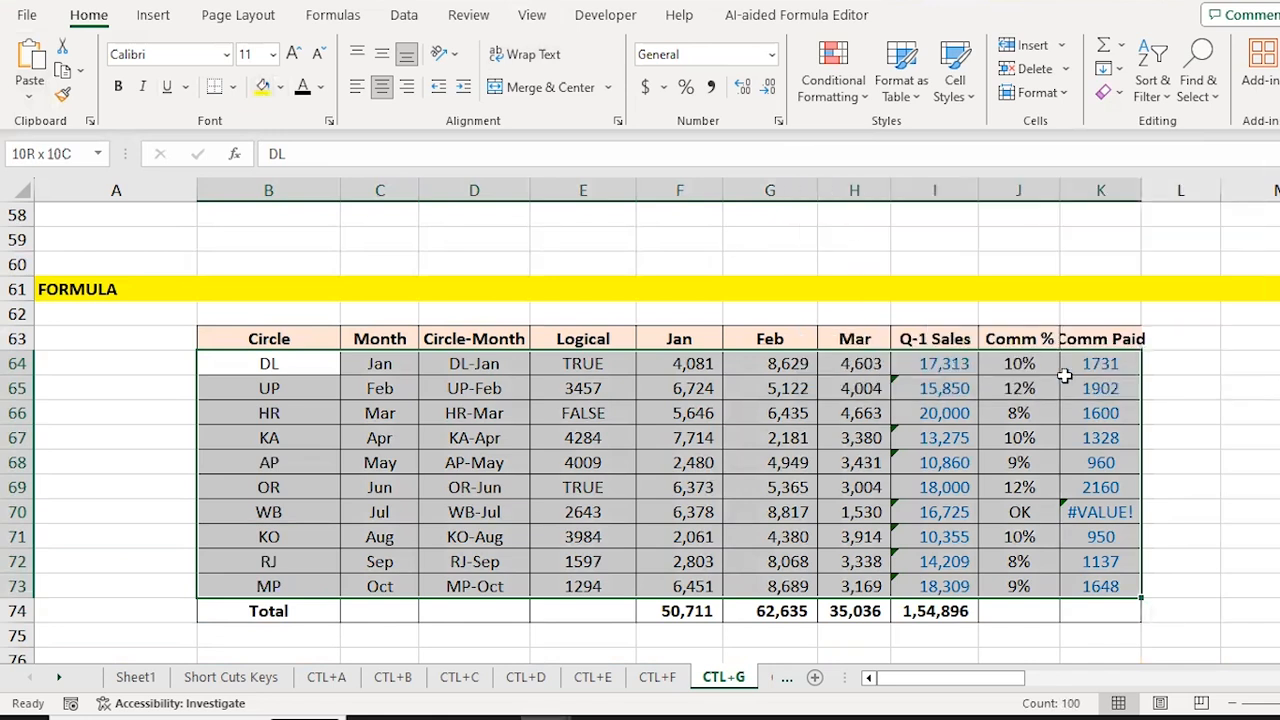
Step: Use Go To Special to select only the formula cells and fill them yellow
key("ctrl+g")
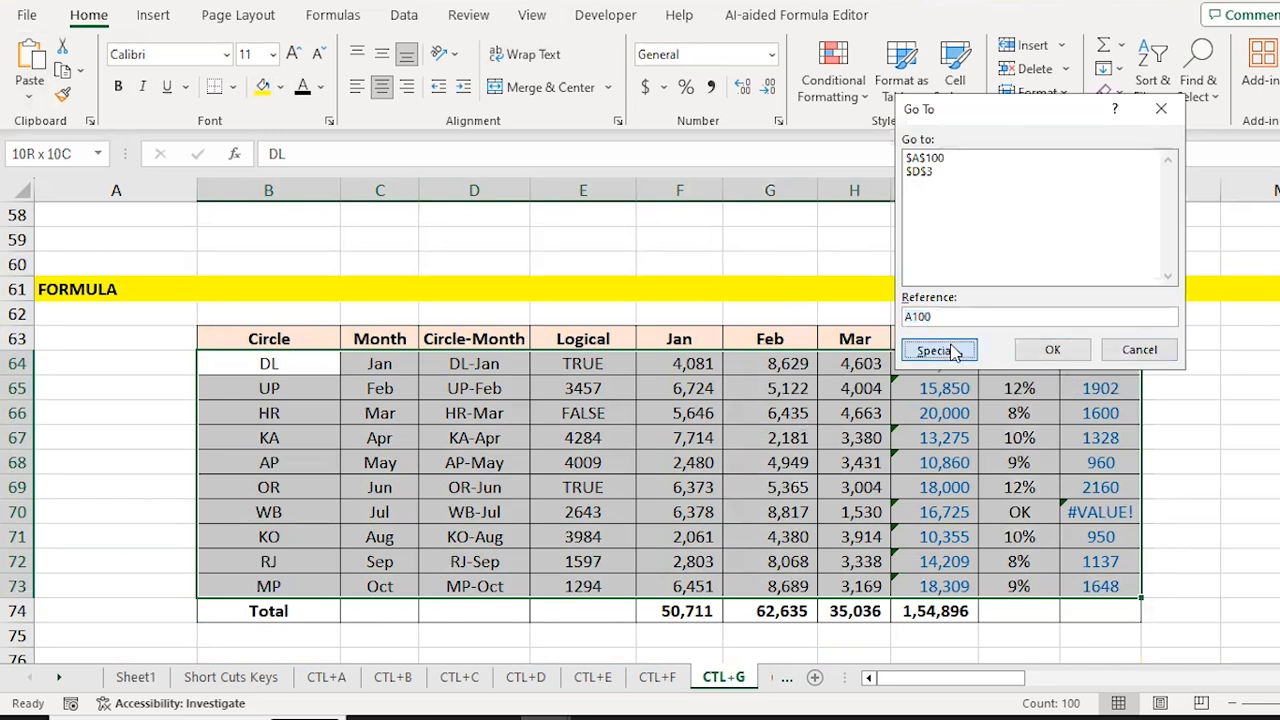
left_click(937, 350)
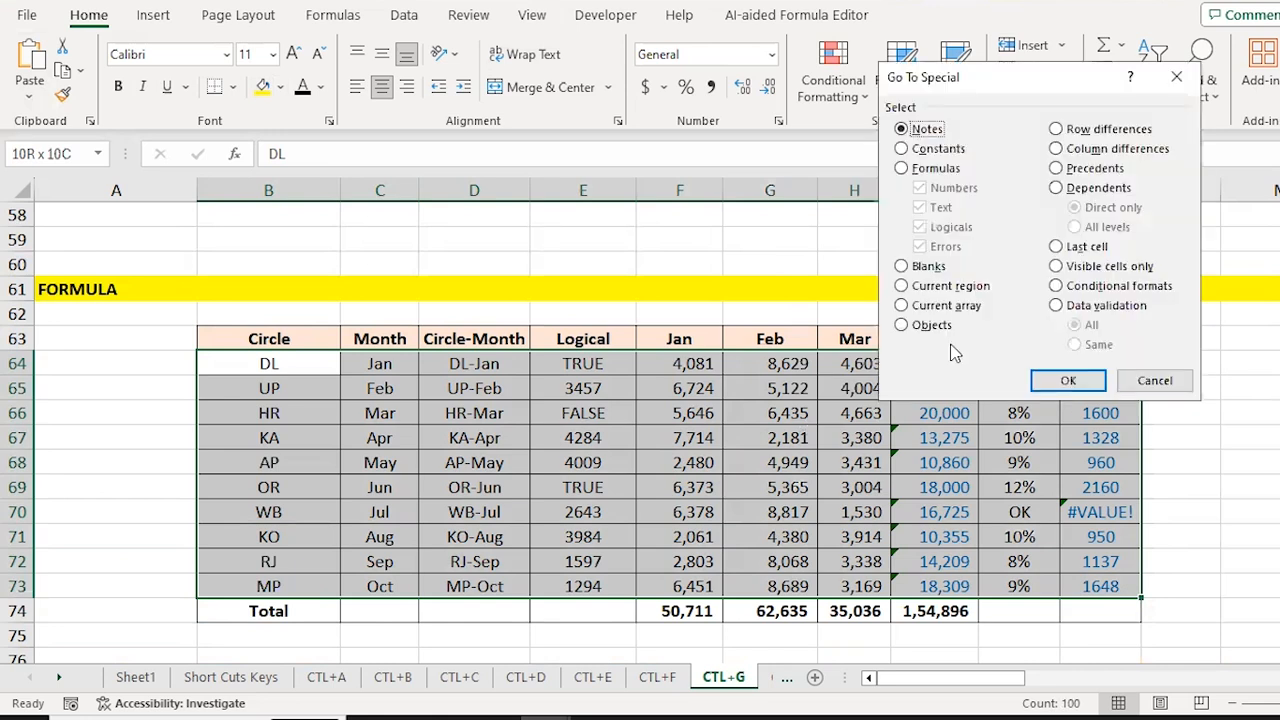
left_click(931, 170)
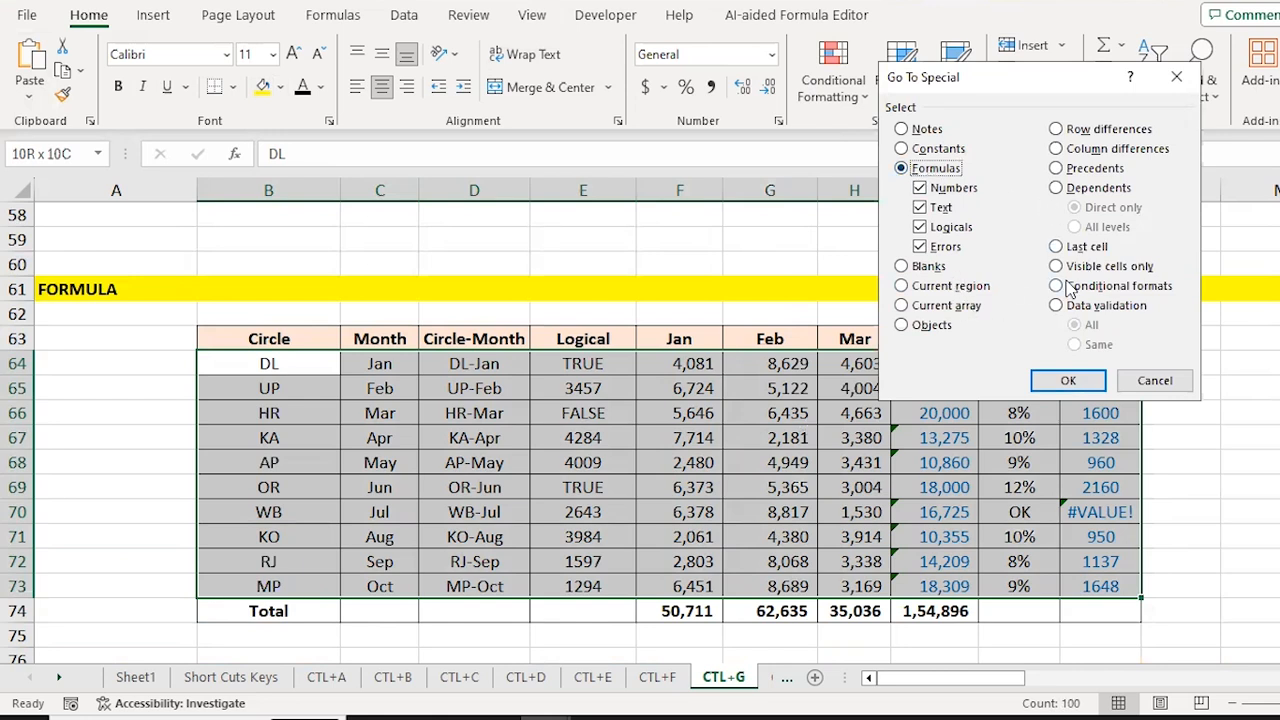
left_click(1068, 382)
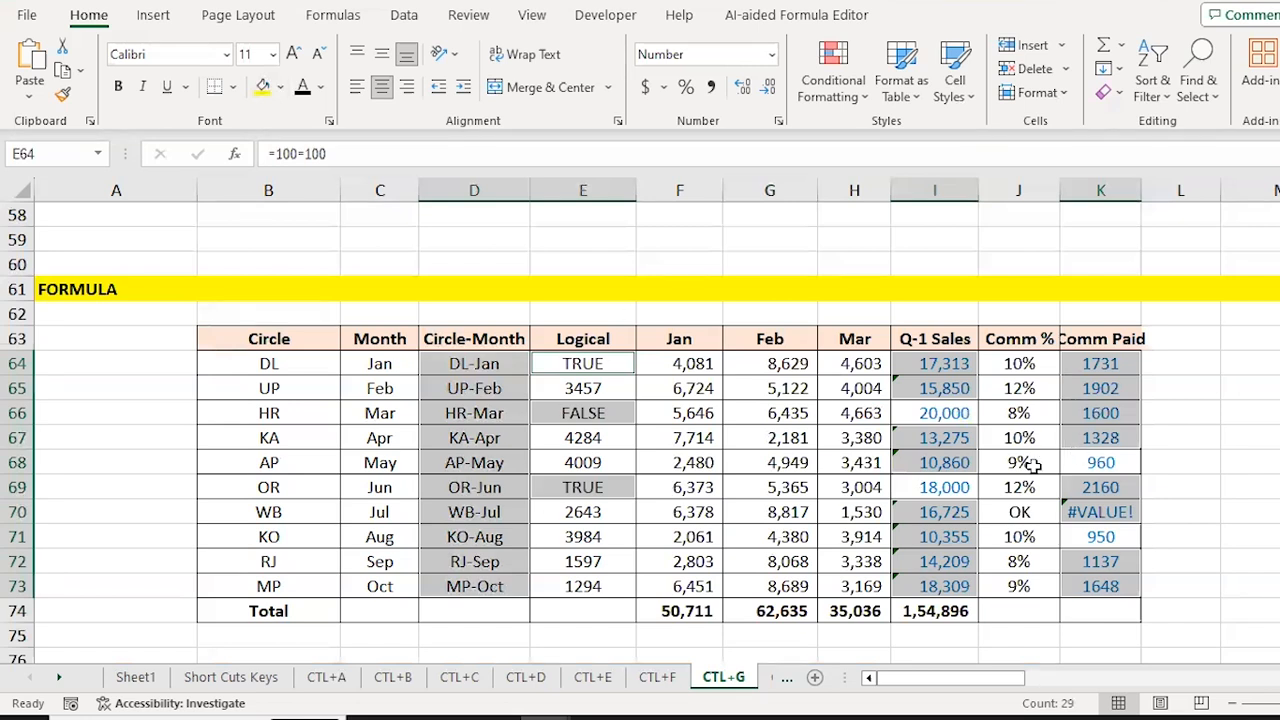
left_click(268, 97)
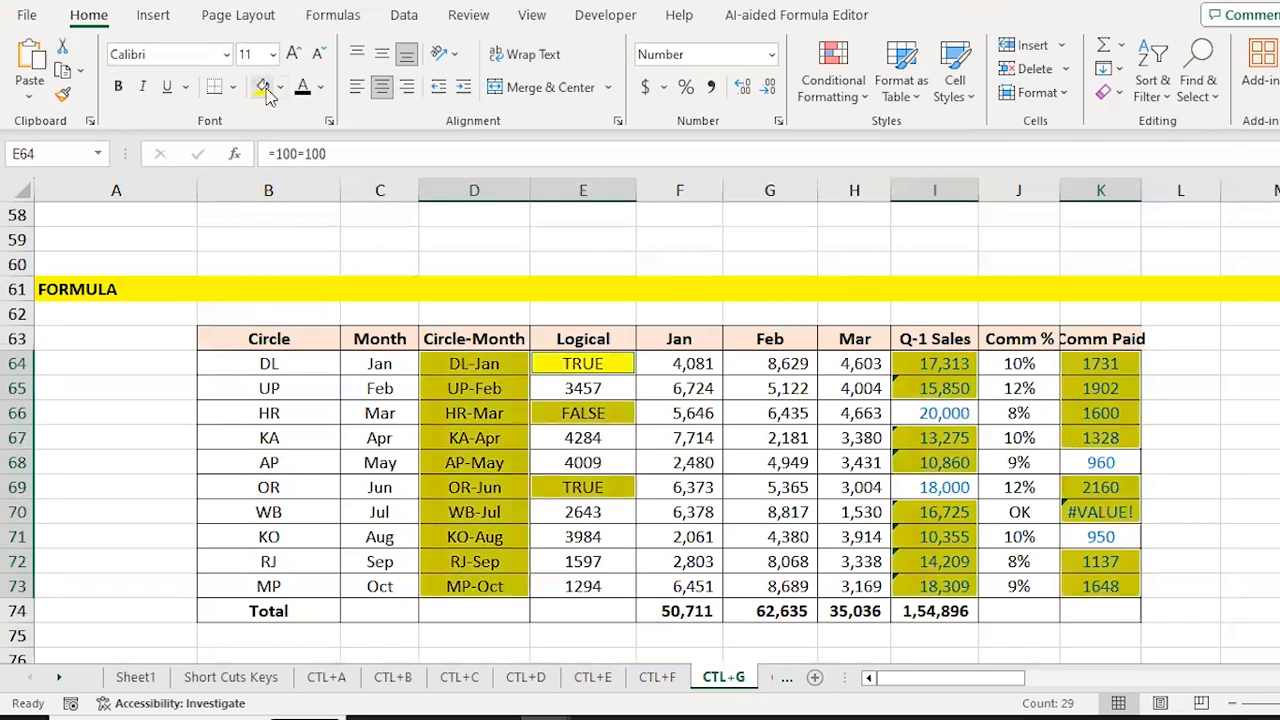
Step: Check the Circle-Month and Q-1 Sales cells to confirm only formulas got the yellow fill
key("Down")
key("Down")
key("Down")
key("Left")
key("Up")
key("Up")
key("Up")
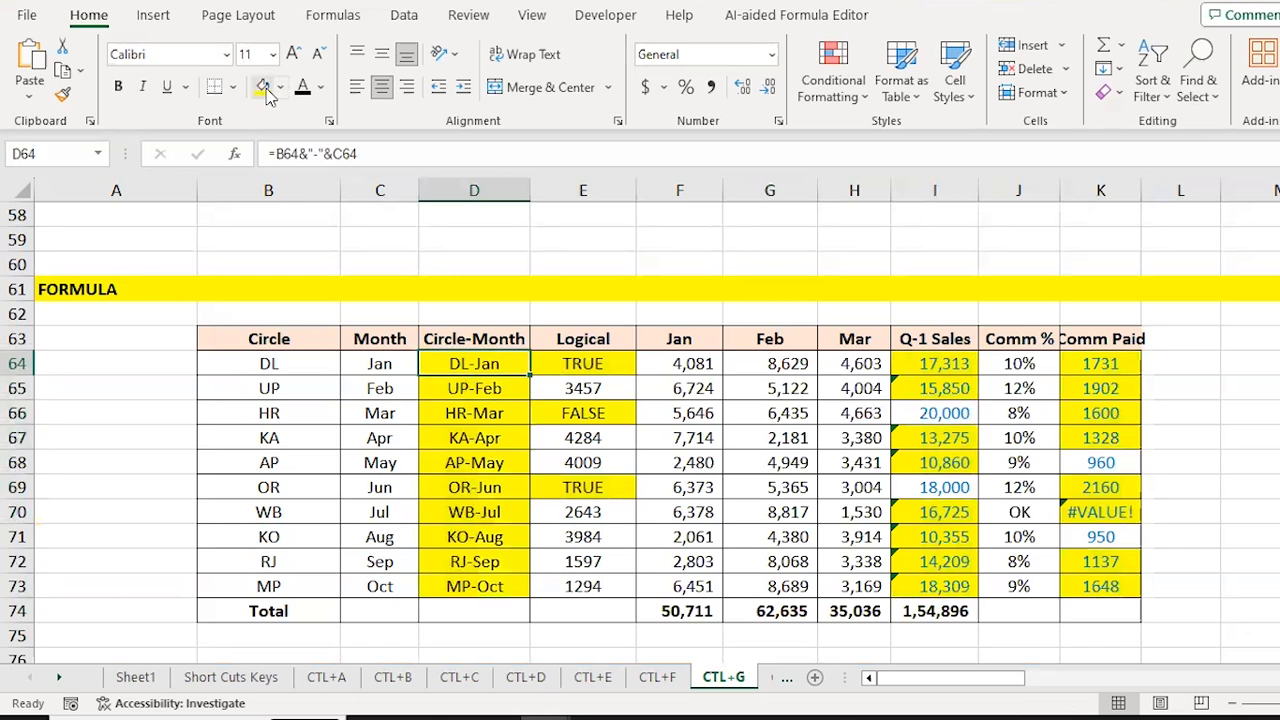
key("F2")
key("Return")
key("Right")
key("Right")
key("Right")
key("Right")
key("Right")
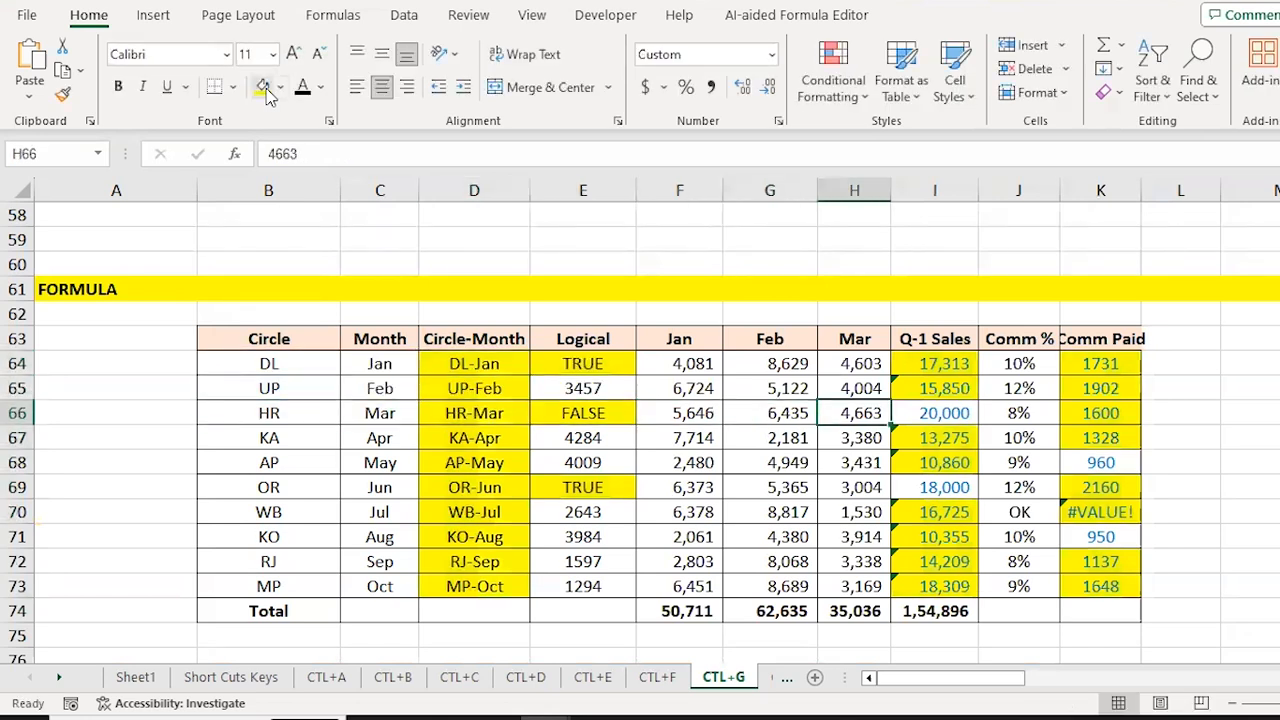
key("Down")
key("F2")
key("Return")
key("Down")
key("Down")
key("F2")
key("Escape")
key("Up")
key("Up")
key("Up")
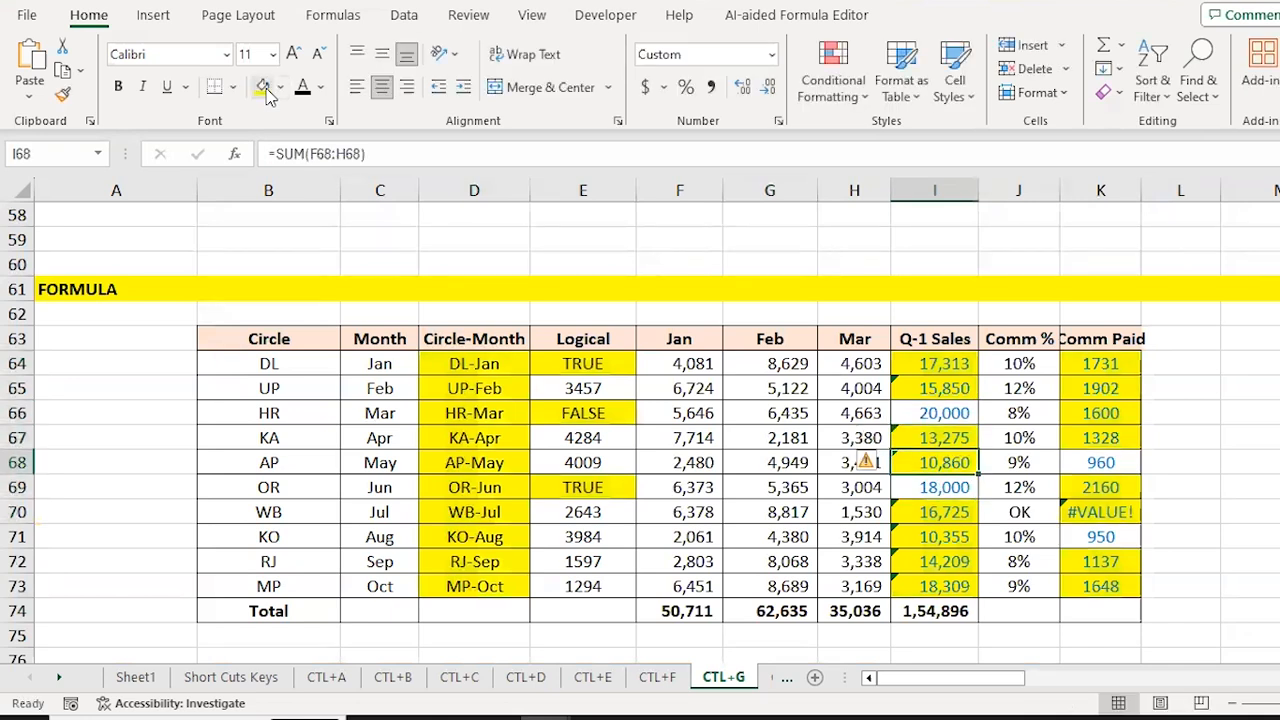
key("Up")
key("Up")
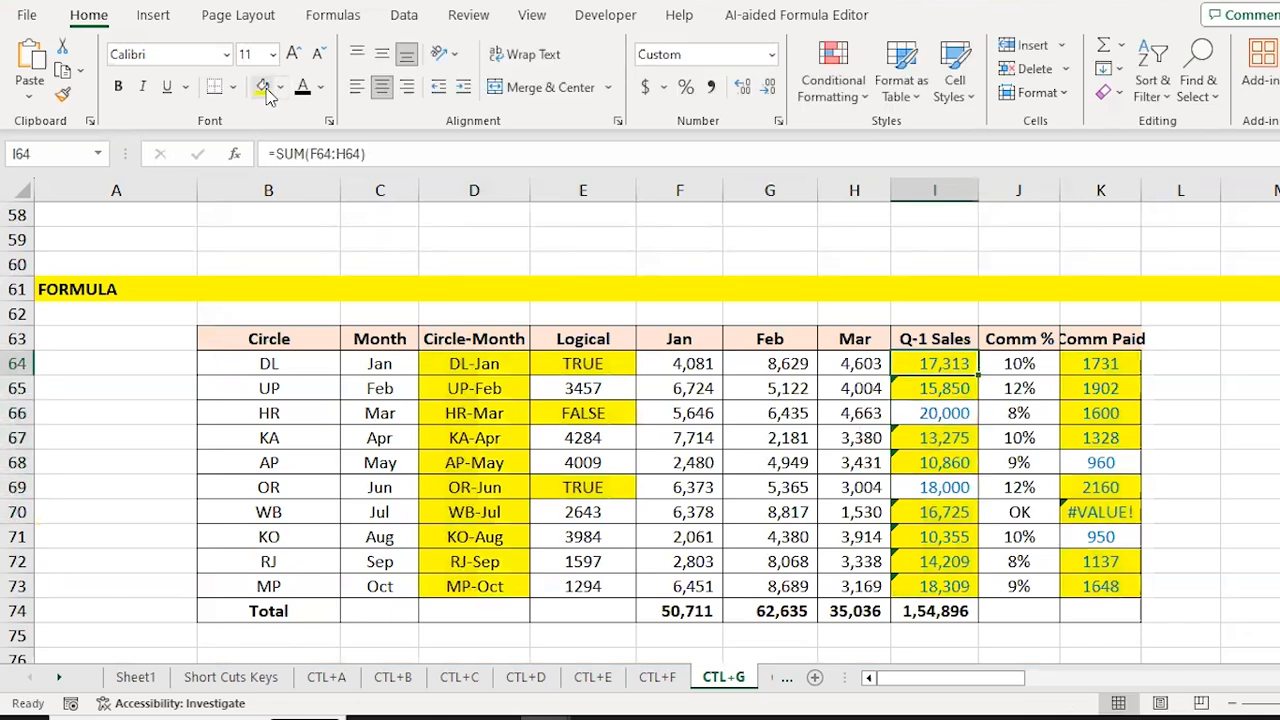
key("Down")
key("Down")
key("Down")
key("Down")
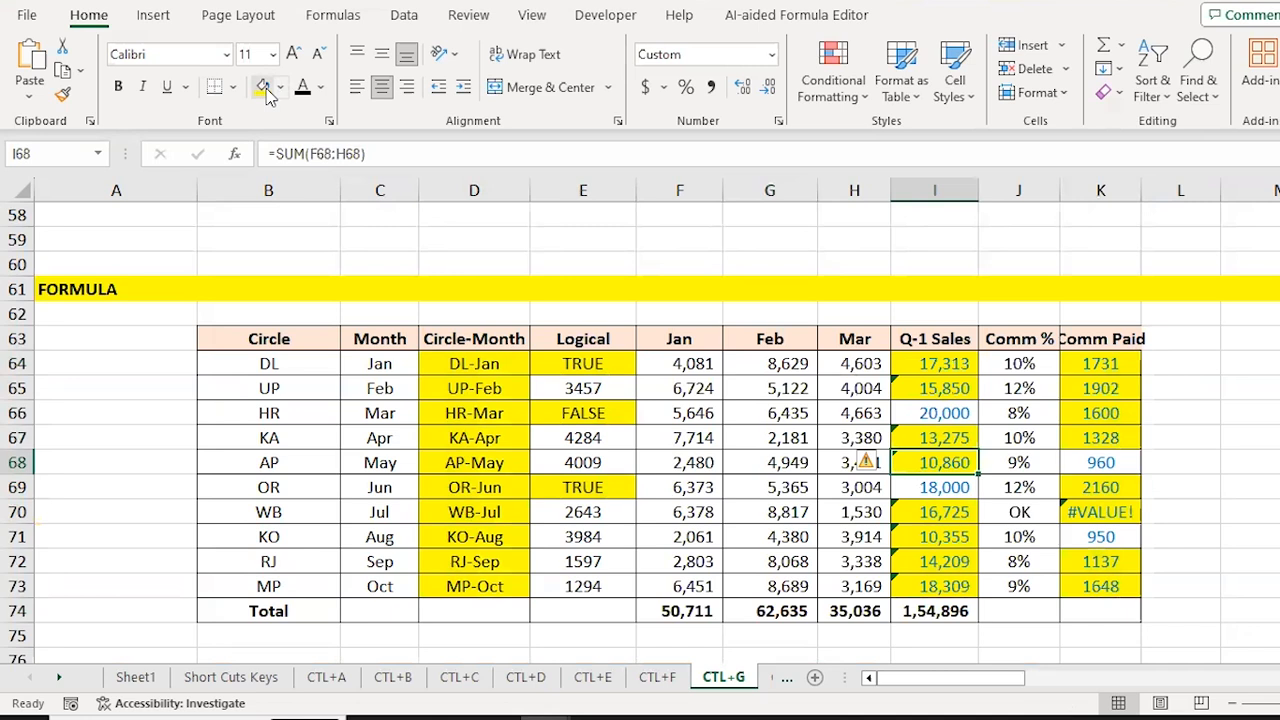
key("Left")
key("Left")
key("Down")
key("Down")
key("Down")
key("Down")
key("Down")
key("Down")
key("Down")
key("Down")
key("Down")
key("Down")
key("Down")
key("Down")
key("Down")
key("Down")
key("Down")
key("Down")
key("Down")
key("Down")
key("Down")
key("Down")
key("Down")
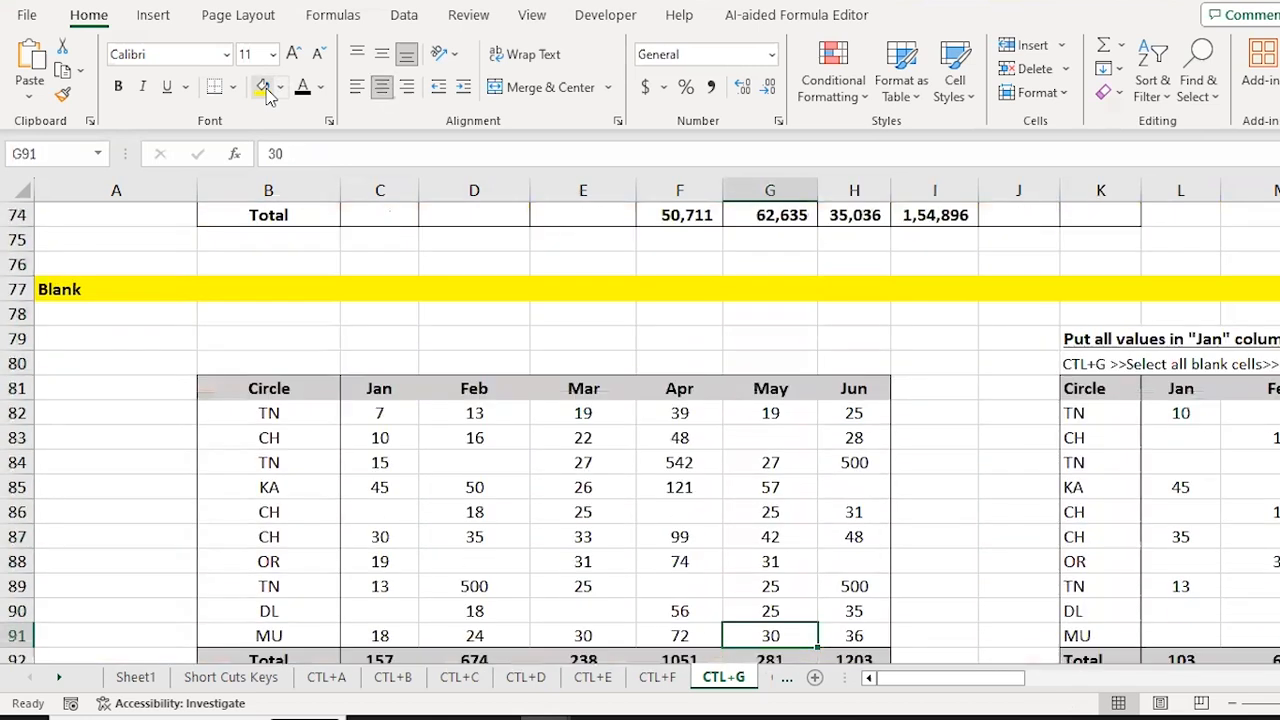
Step: Move to the Blank table's first Circle entry at B82 and bring up Go To Special
key("Left")
key("Up")
key("Up")
key("Up")
key("Up")
key("Up")
key("Up")
key("Up")
key("Up")
key("Up")
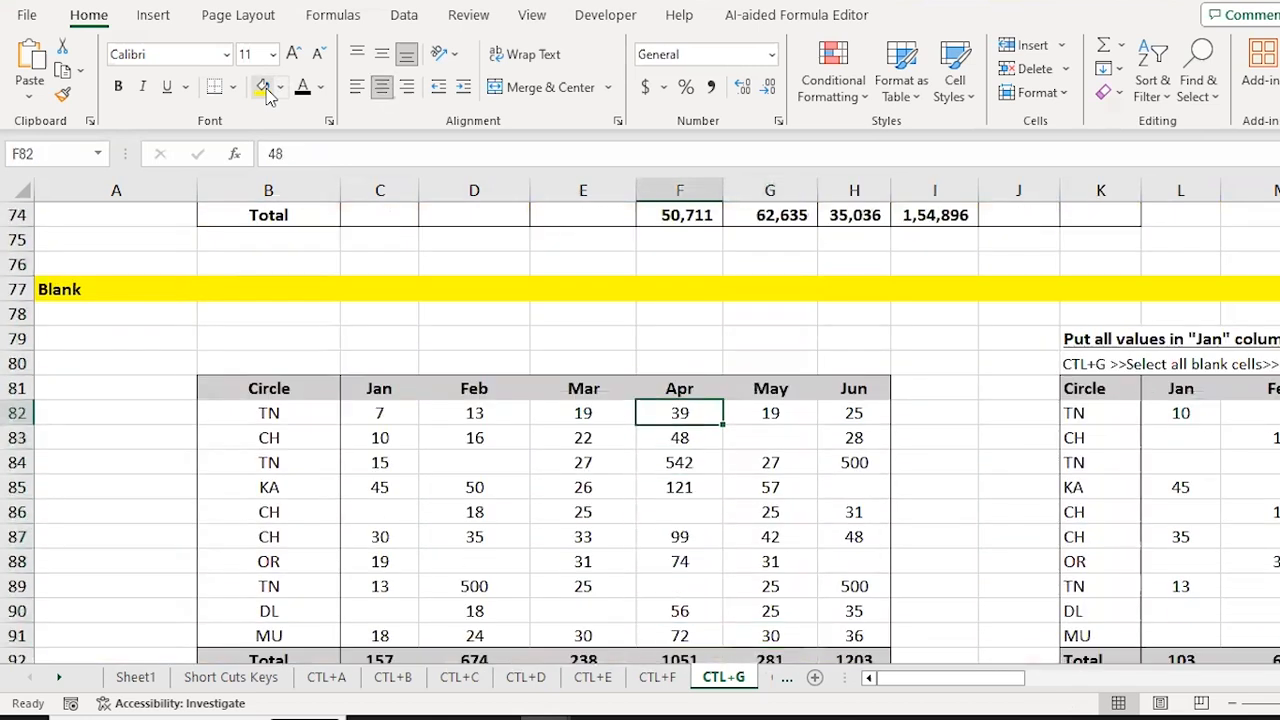
key("Left")
key("Left")
key("Left")
key("Left")
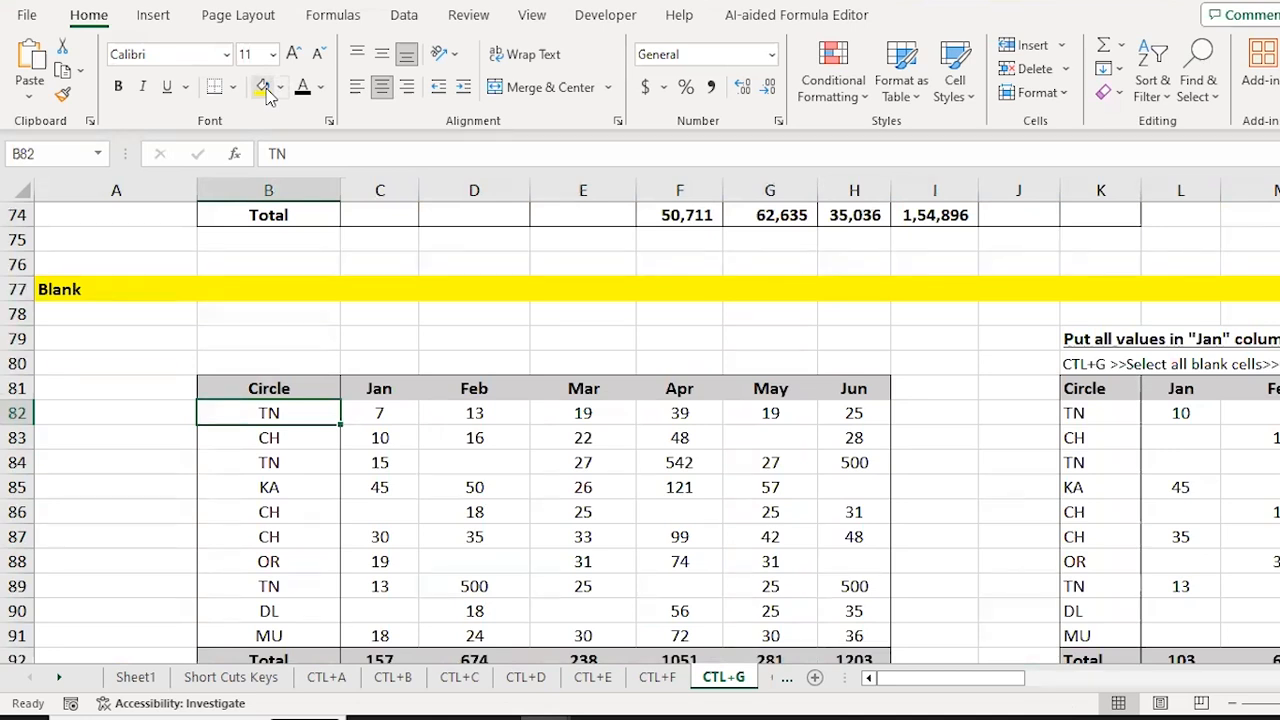
key("ctrl+g")
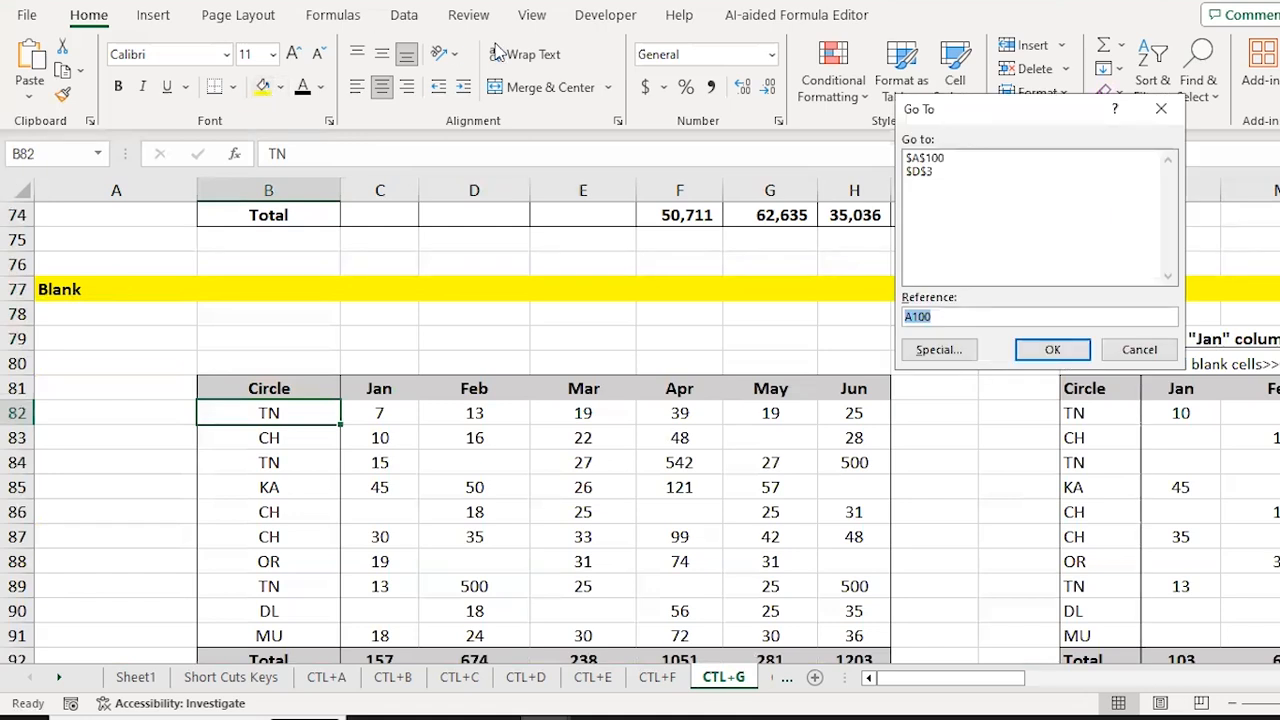
left_click(927, 352)
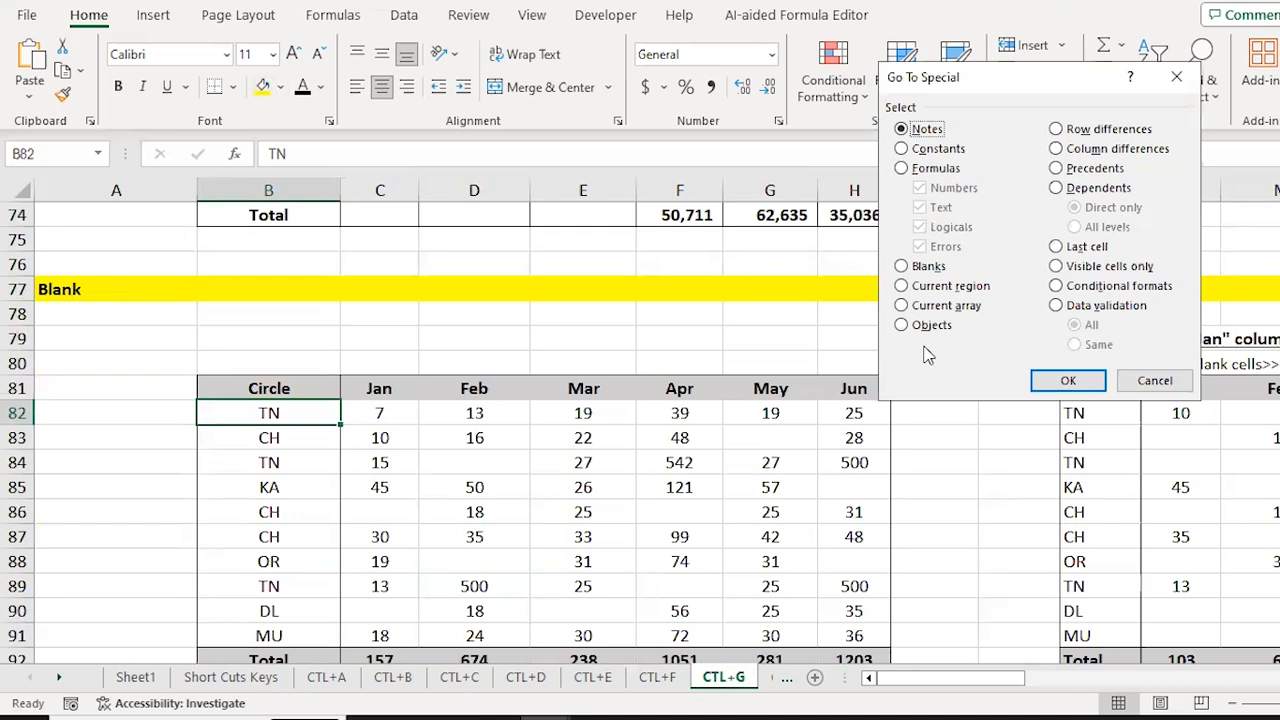
Step: Select only the blank cells in the Circle table's B82:H91 range with Go To Special
key("Escape")
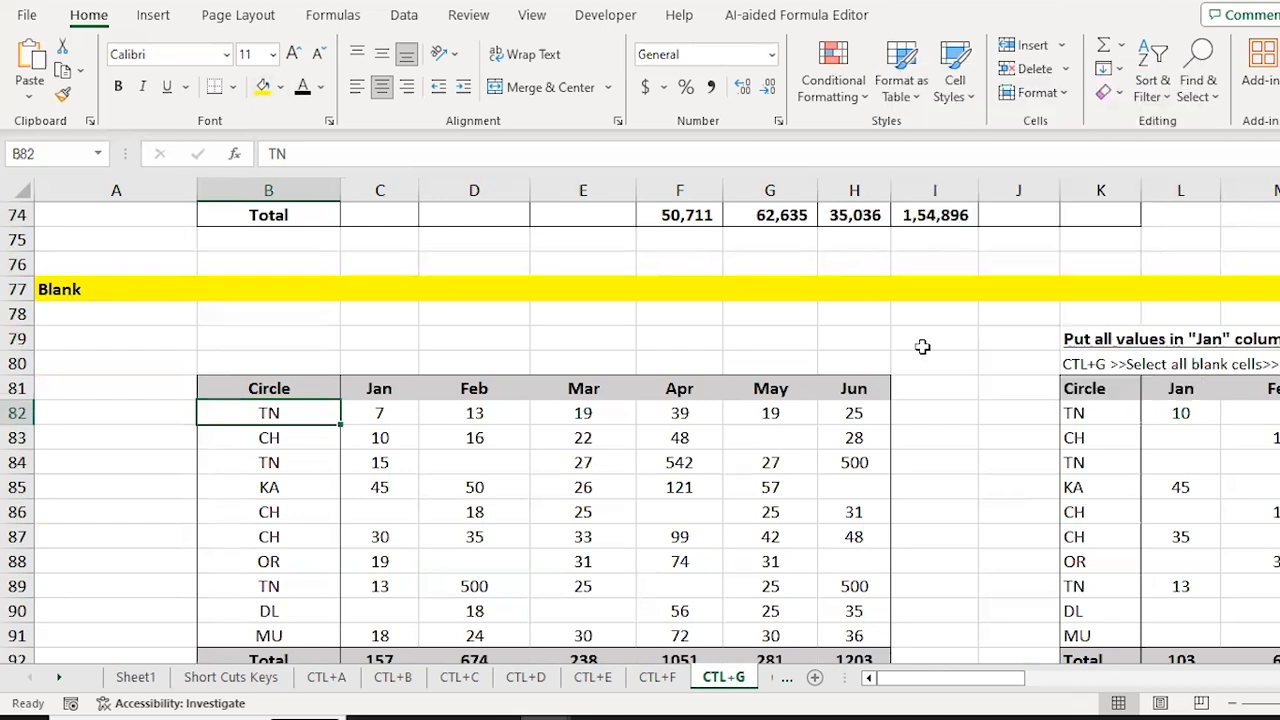
key("ctrl+shift+Down")
key("shift+Right")
key("shift+Right")
key("shift+Right")
key("shift+Right")
key("shift+Right")
key("shift+Right")
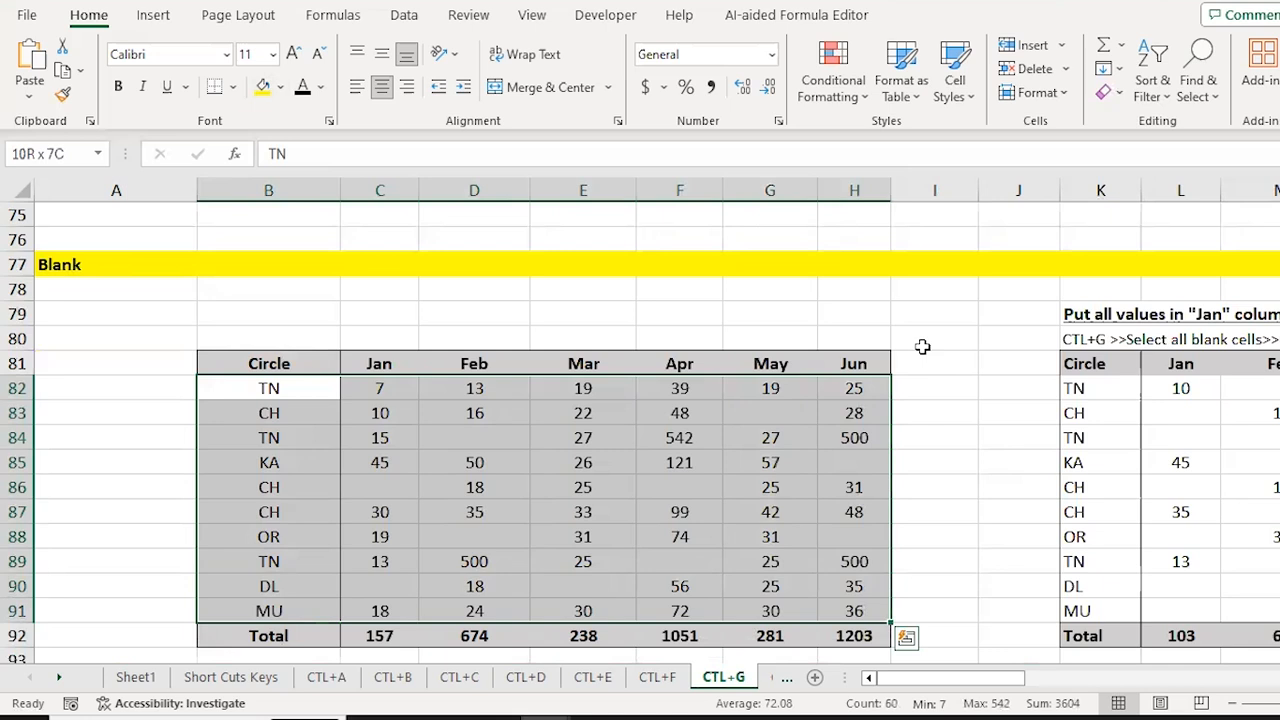
key("ctrl+g")
left_click(927, 351)
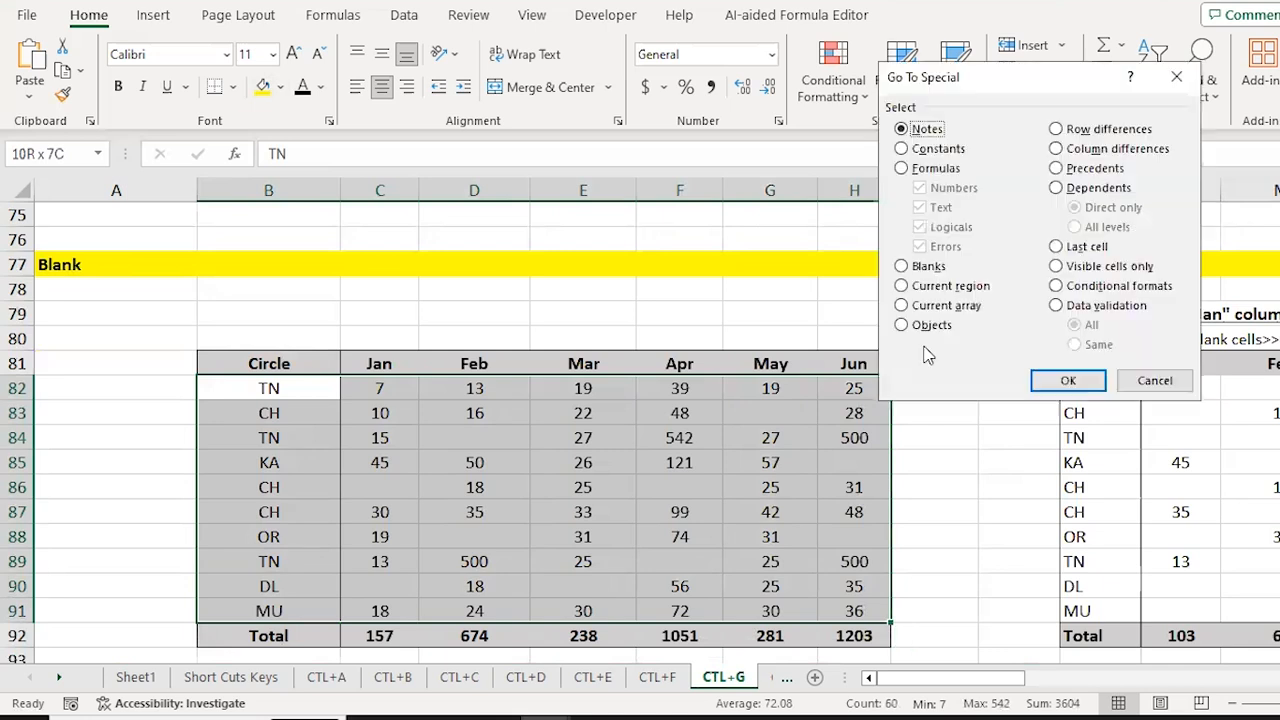
left_click(924, 267)
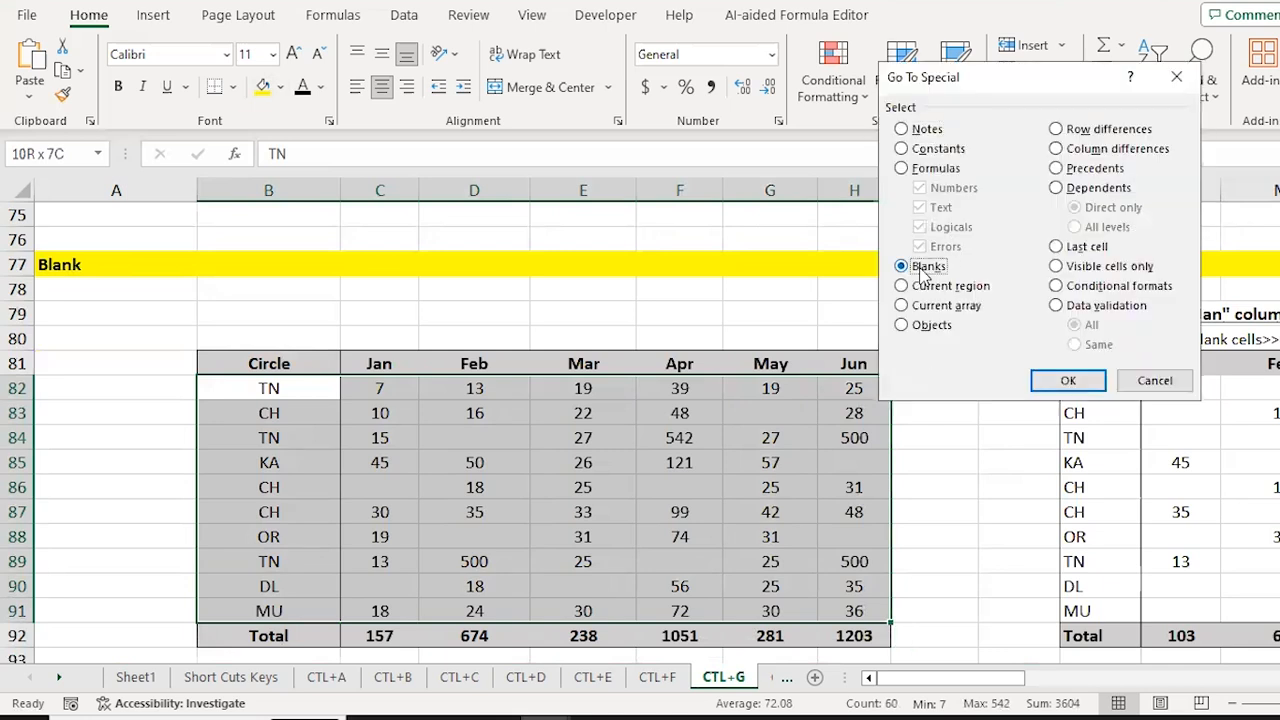
left_click(1068, 380)
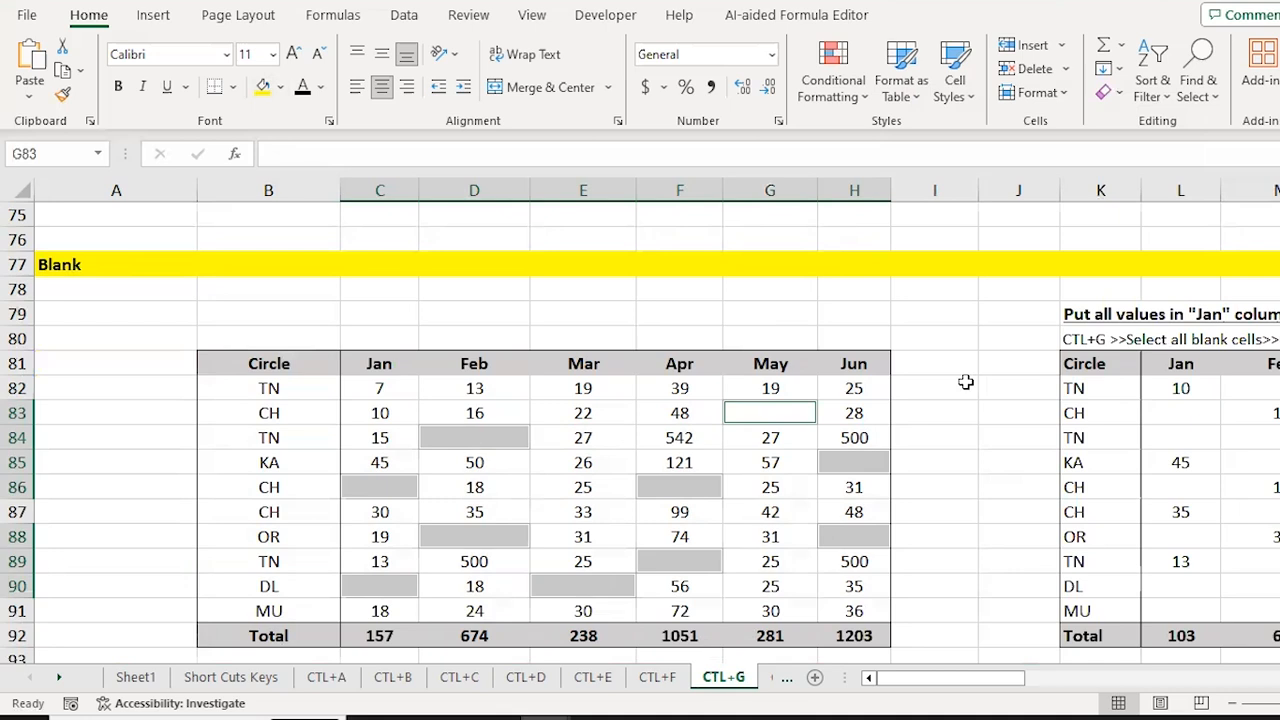
Step: Enter 0 into all the selected blank cells at once with Ctrl+Enter
type("OM")
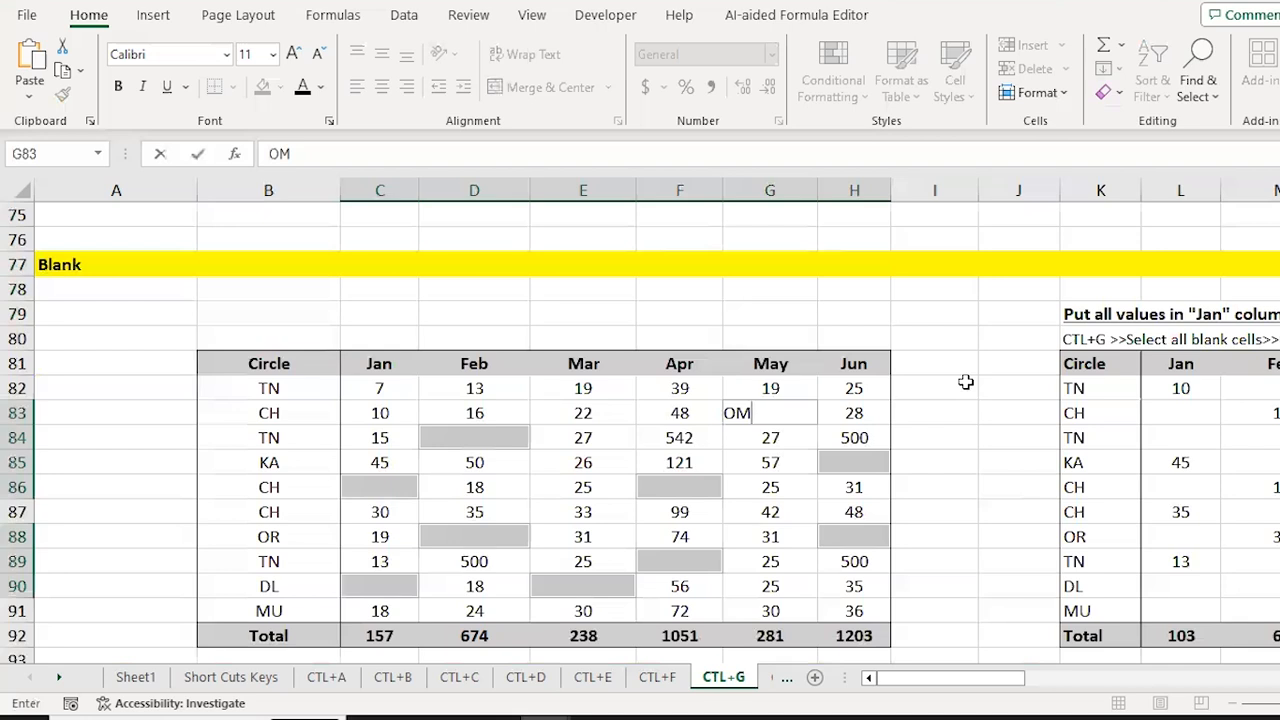
key("ctrl+Return")
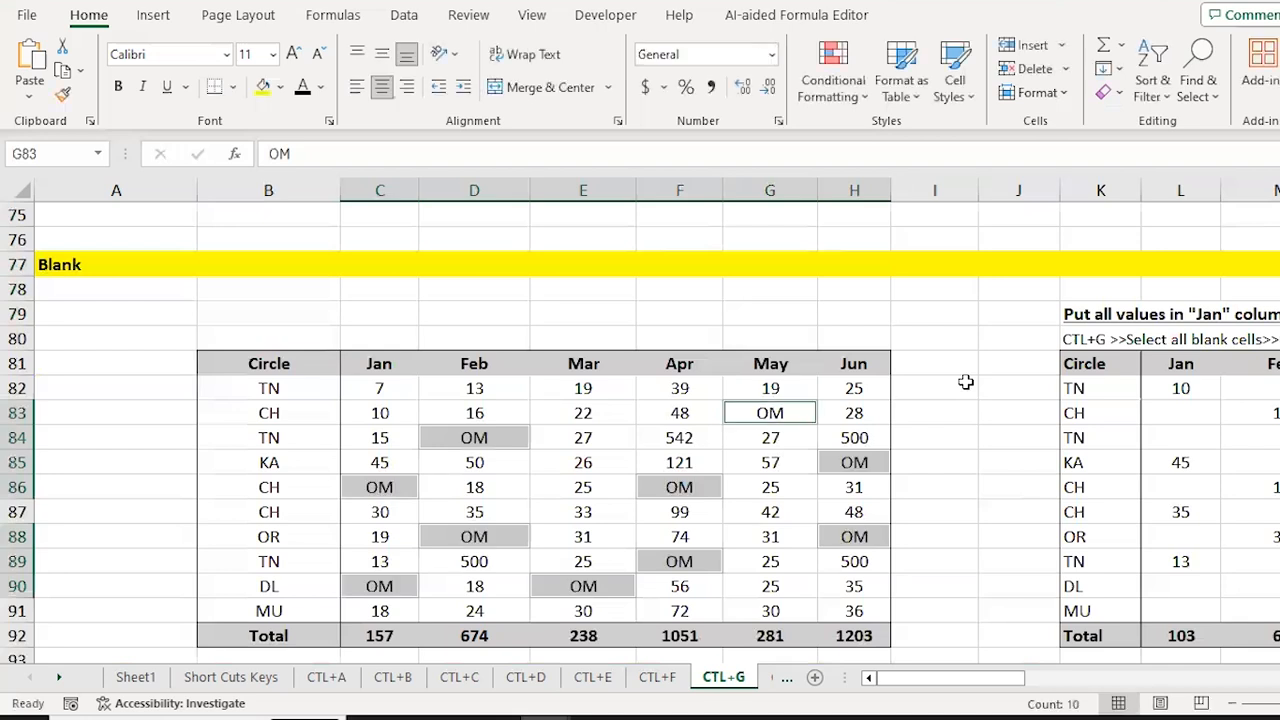
type("O")
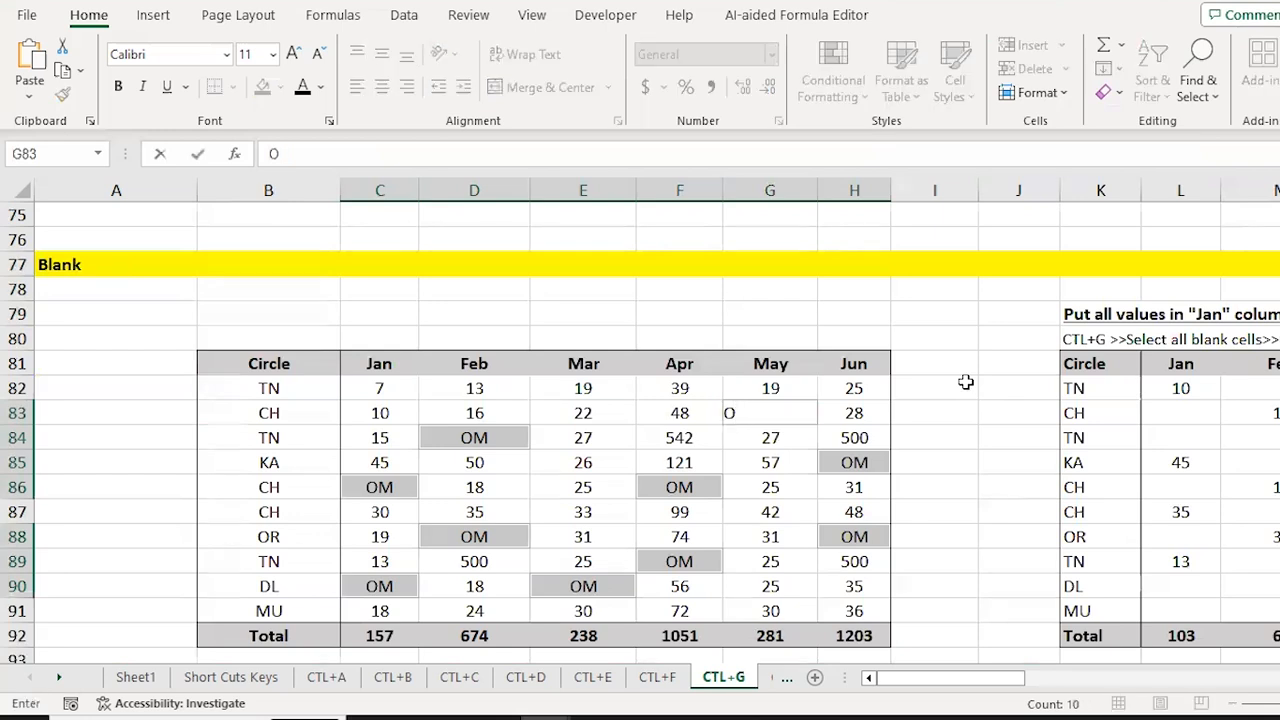
key("ctrl+Return")
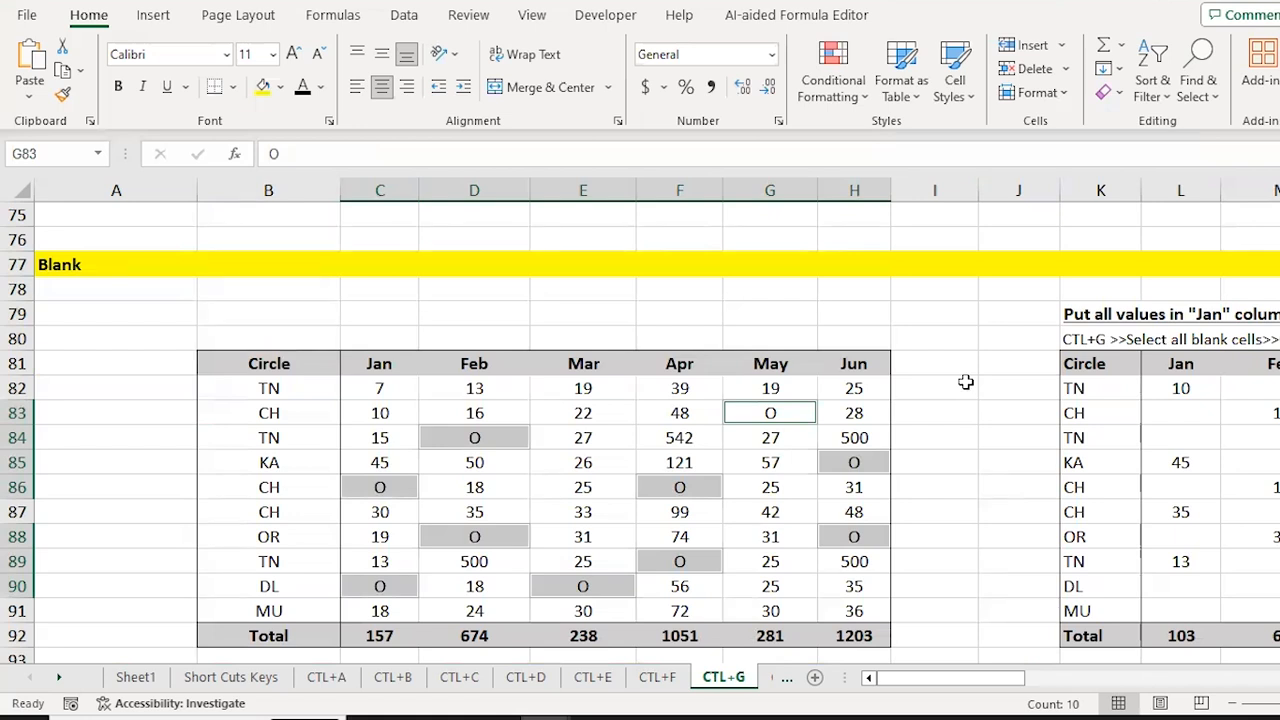
type("0")
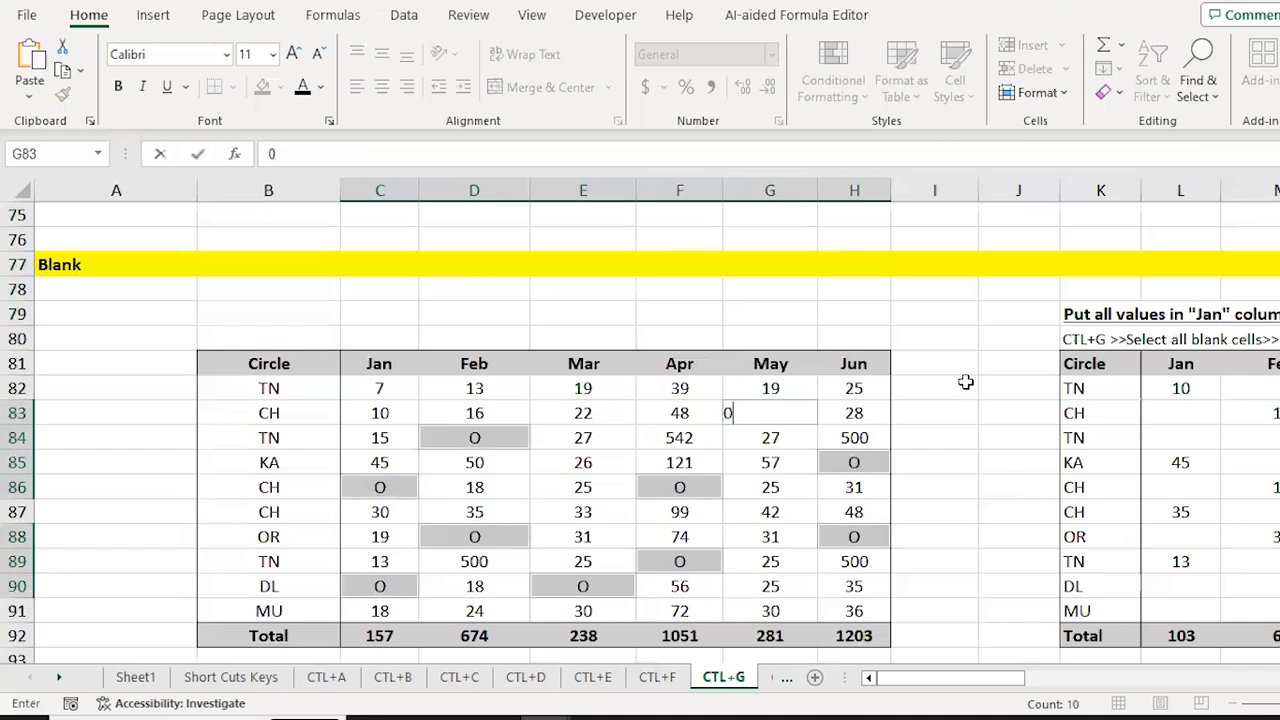
key("ctrl+Return")
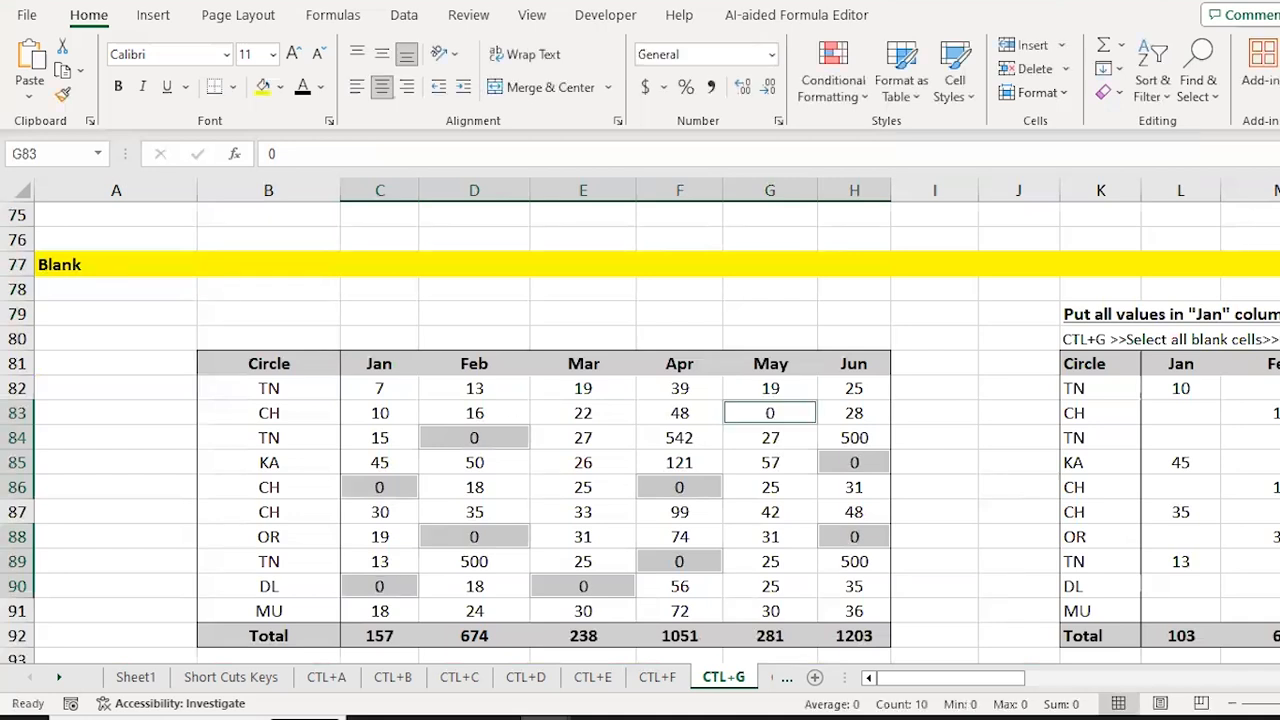
Step: Shade the new zero cells yellow
left_click(264, 89)
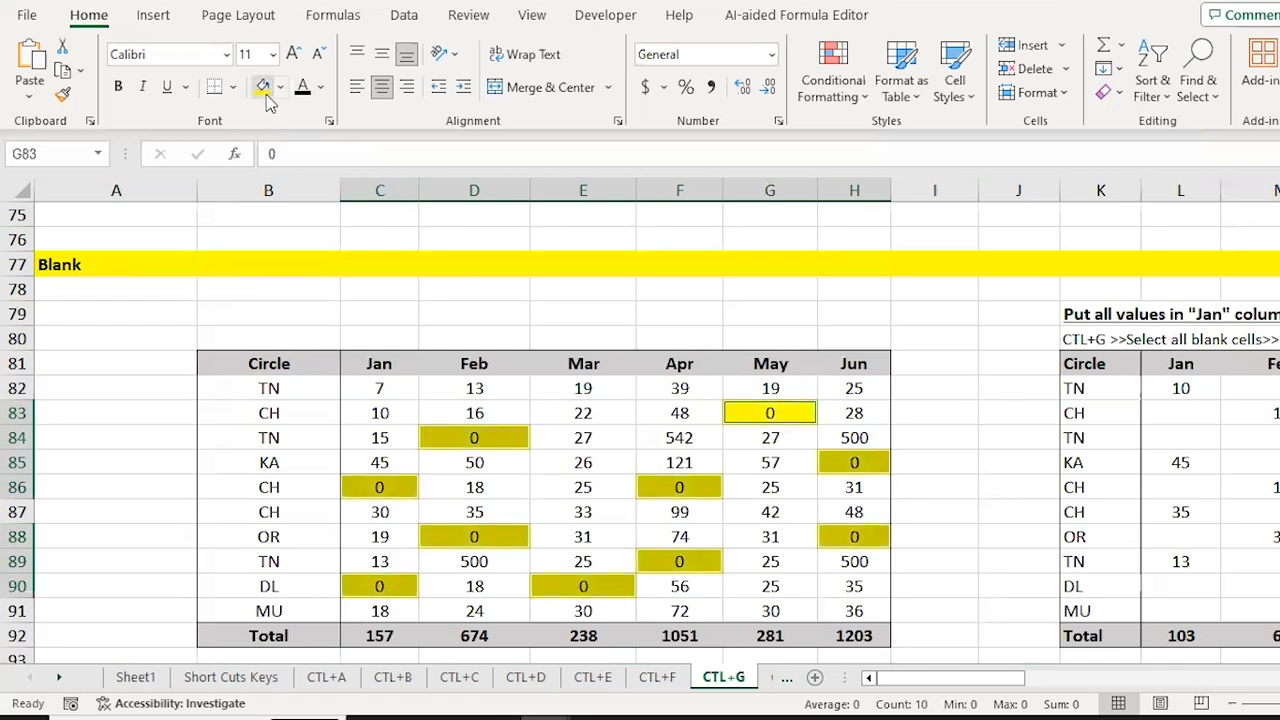
key("Right")
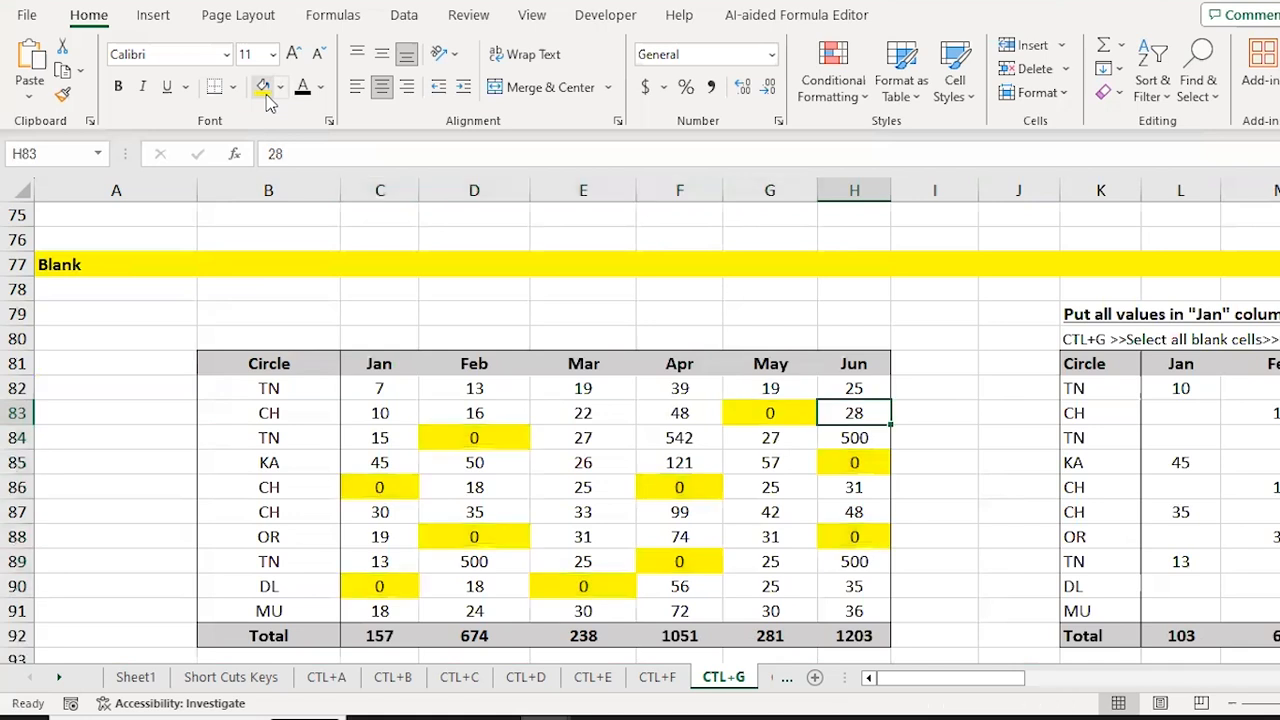
key("Left")
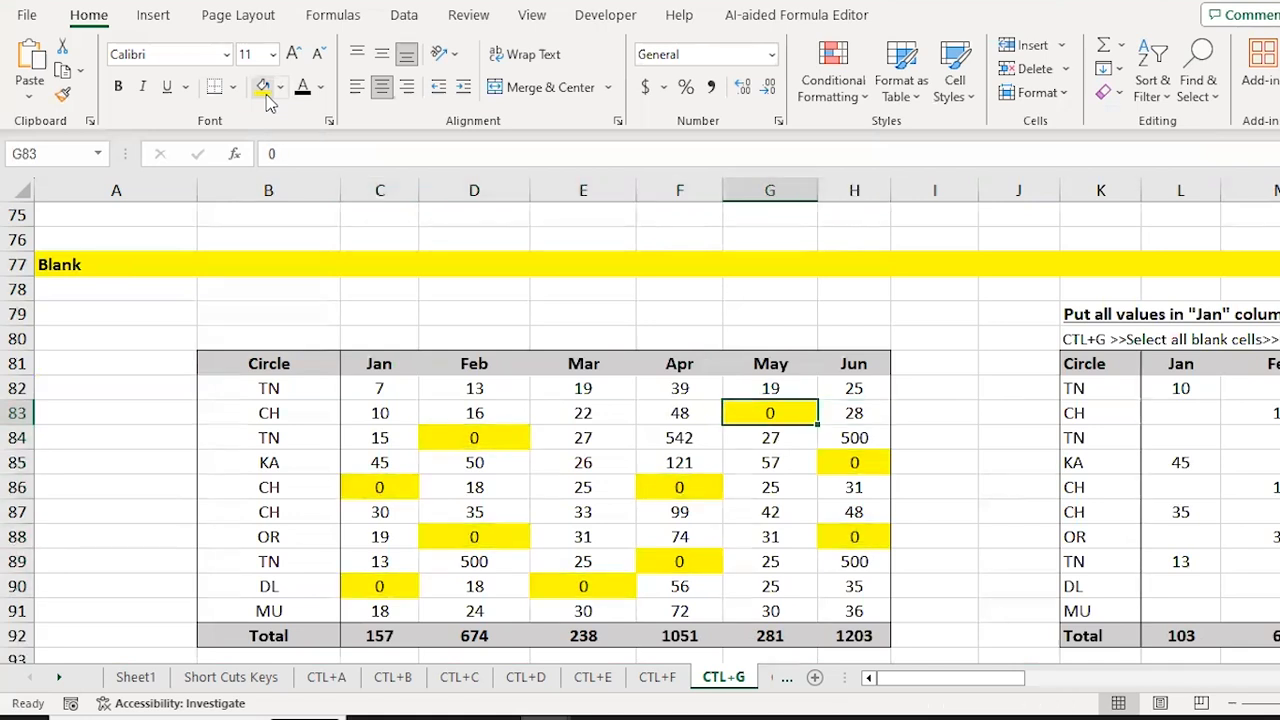
Step: Select the right-hand table's Jan–Mar range L82:N91
key("Right")
key("Right")
key("Right")
key("Right")
key("Right")
key("Right")
key("Right")
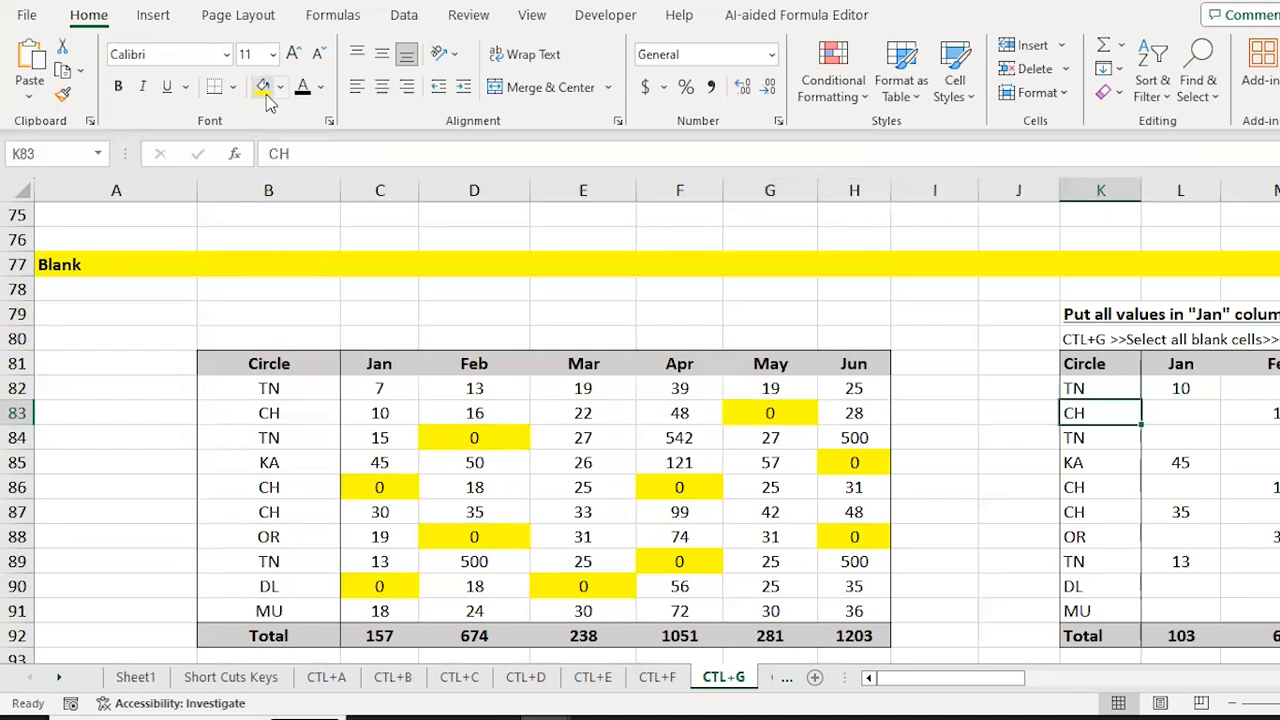
key("Right")
key("Left")
key("Left")
key("Left")
key("Up")
key("Up")
key("Down")
key("Right")
key("Down")
key("Left")
key("Down")
key("Right")
key("Right")
key("Left")
key("Left")
key("Left")
key("Right")
key("Down")
key("Down")
key("Right")
key("Left")
key("Right")
key("Down")
key("Down")
key("Left")
key("Right")
key("Right")
key("Up")
key("Up")
key("Up")
key("Up")
key("Up")
key("Up")
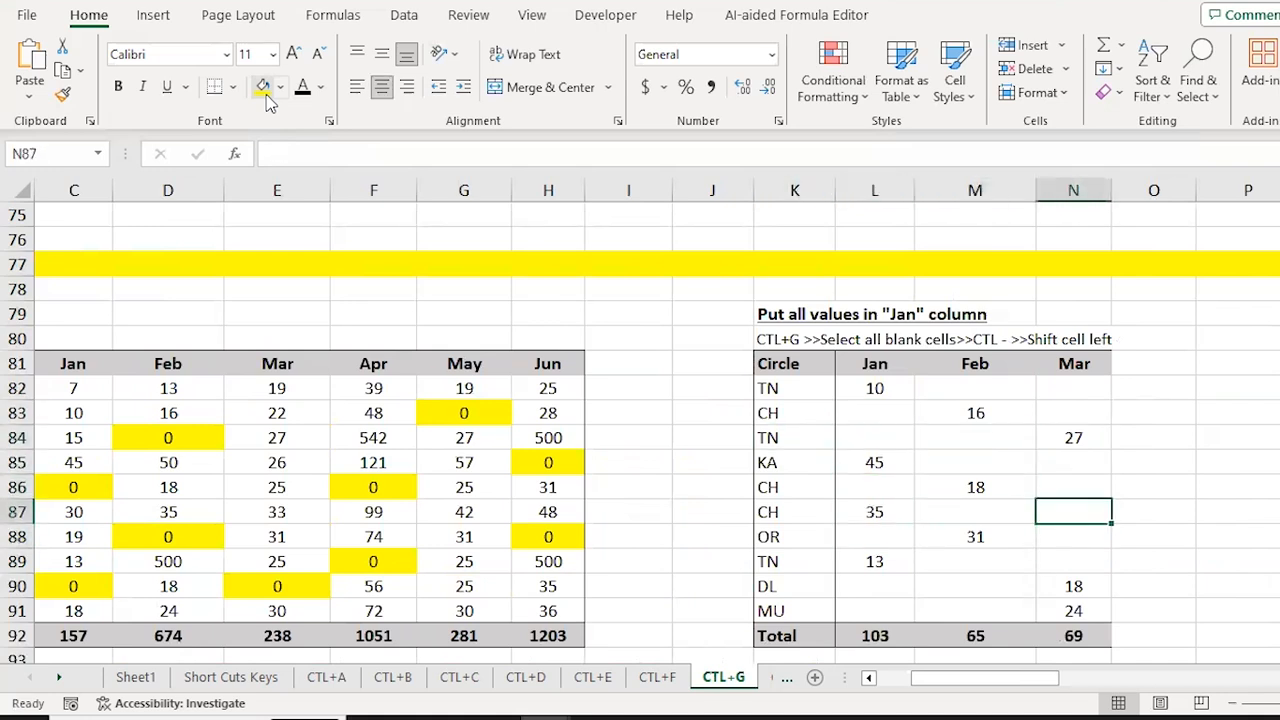
key("Left")
key("Left")
key("shift+Down")
key("shift+Down")
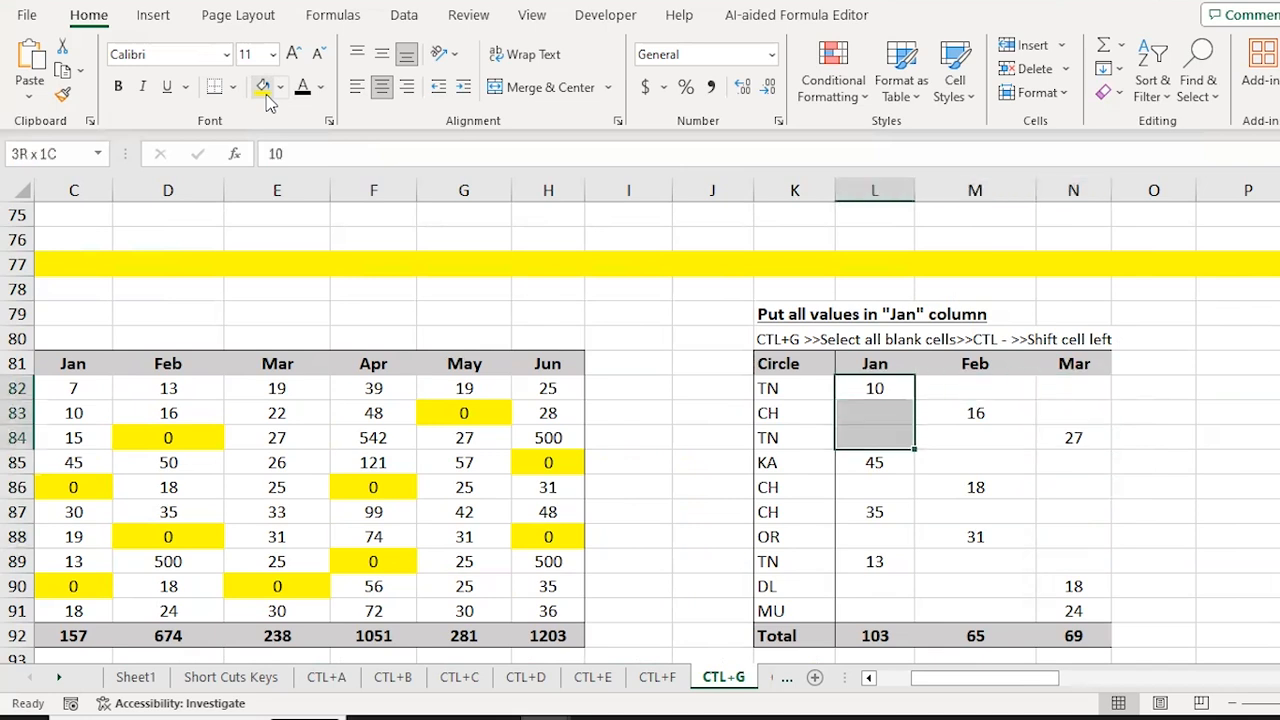
key("shift+Down")
key("shift+Down")
key("shift+Down")
key("shift+Down")
key("shift+Down")
key("shift+Down")
key("shift+Down")
key("shift+Right")
key("shift+Right")
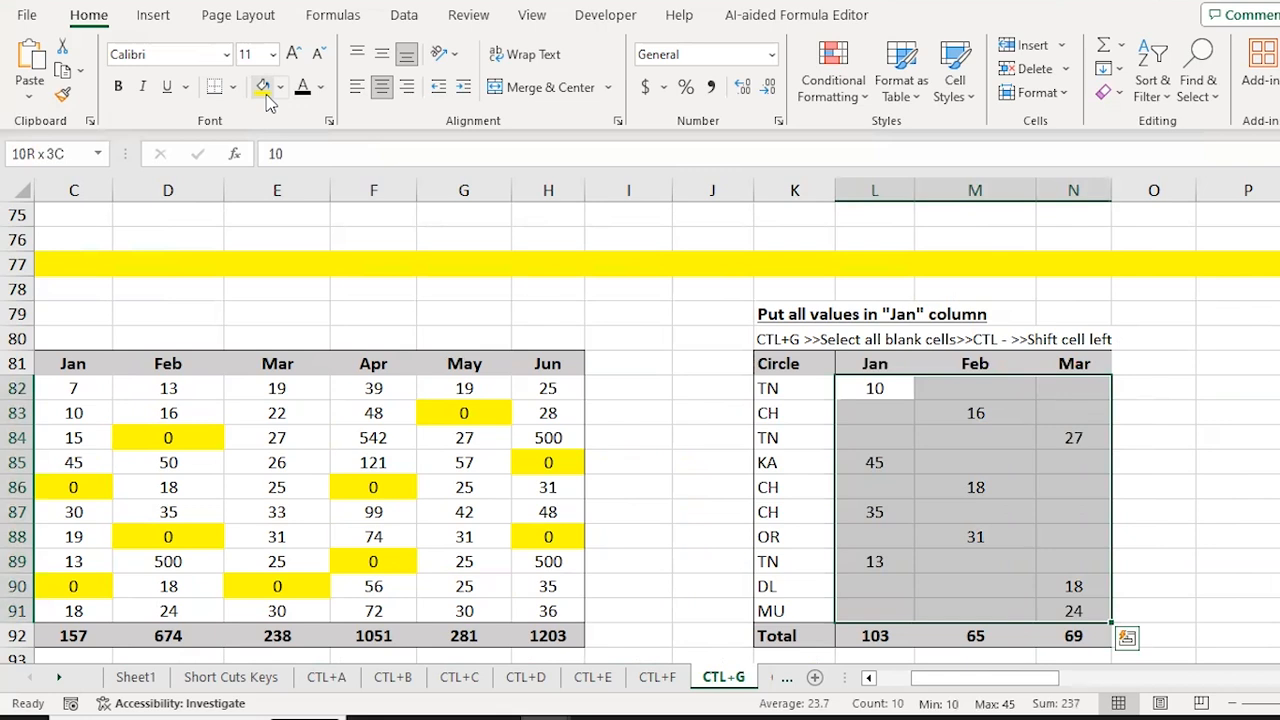
Step: Select the range's blank cells and delete them, shifting cells left
key("ctrl+g")
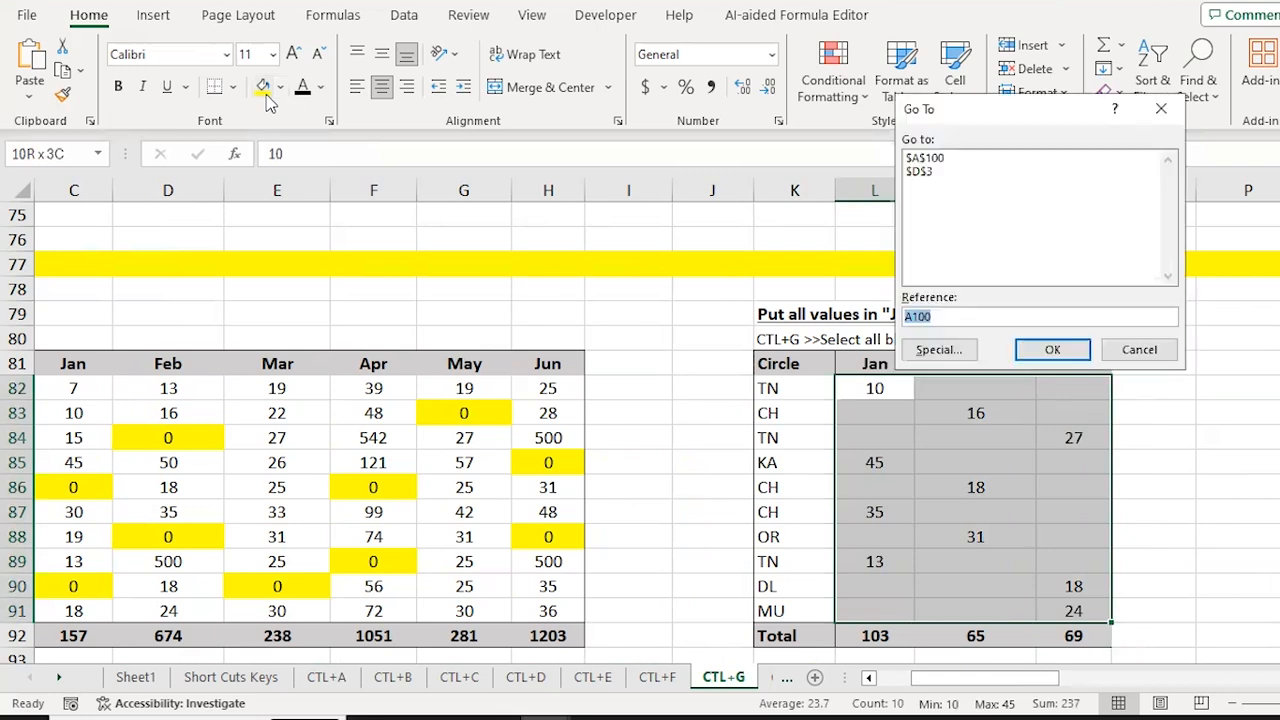
key("alt+s")
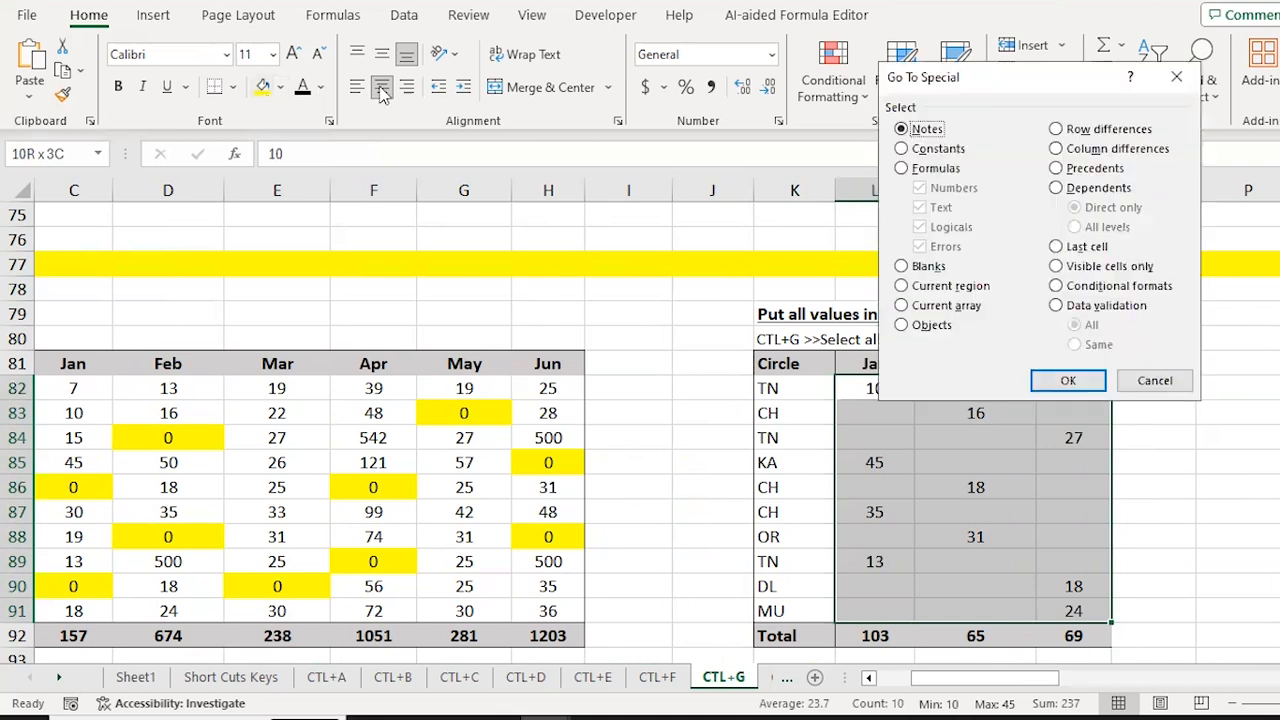
left_click(903, 266)
left_click(1068, 381)
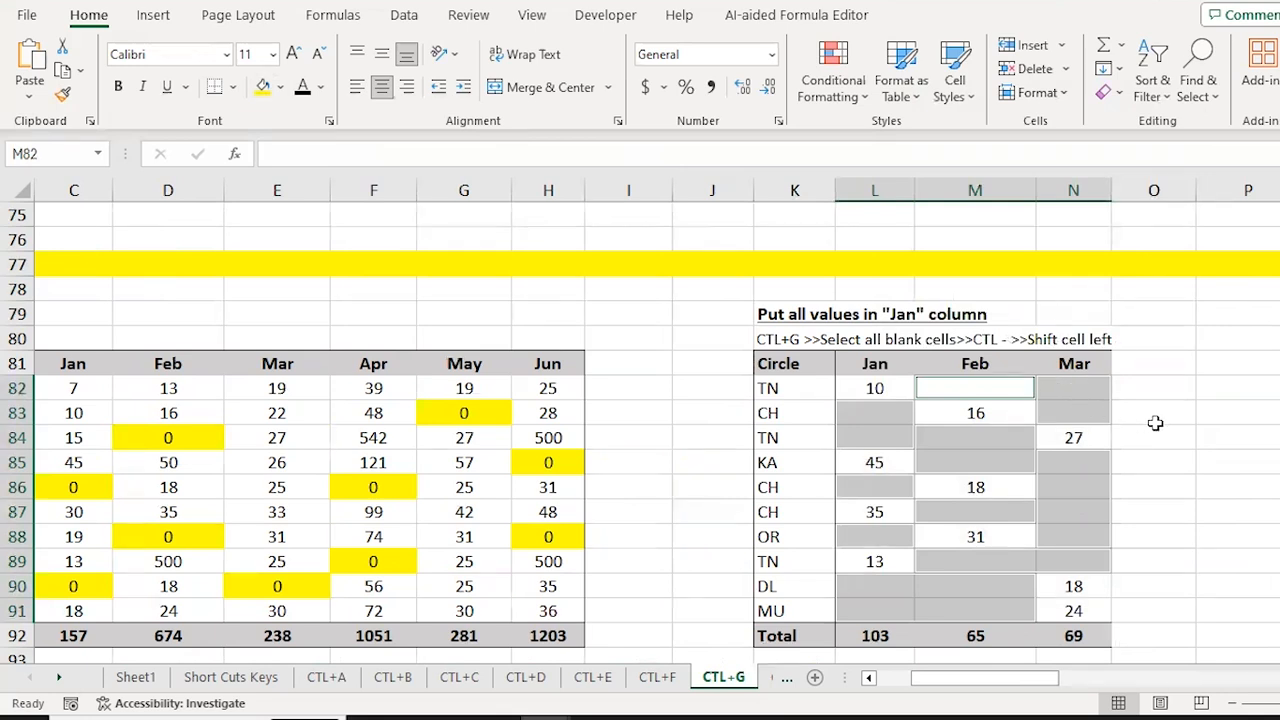
key("ctrl+minus")
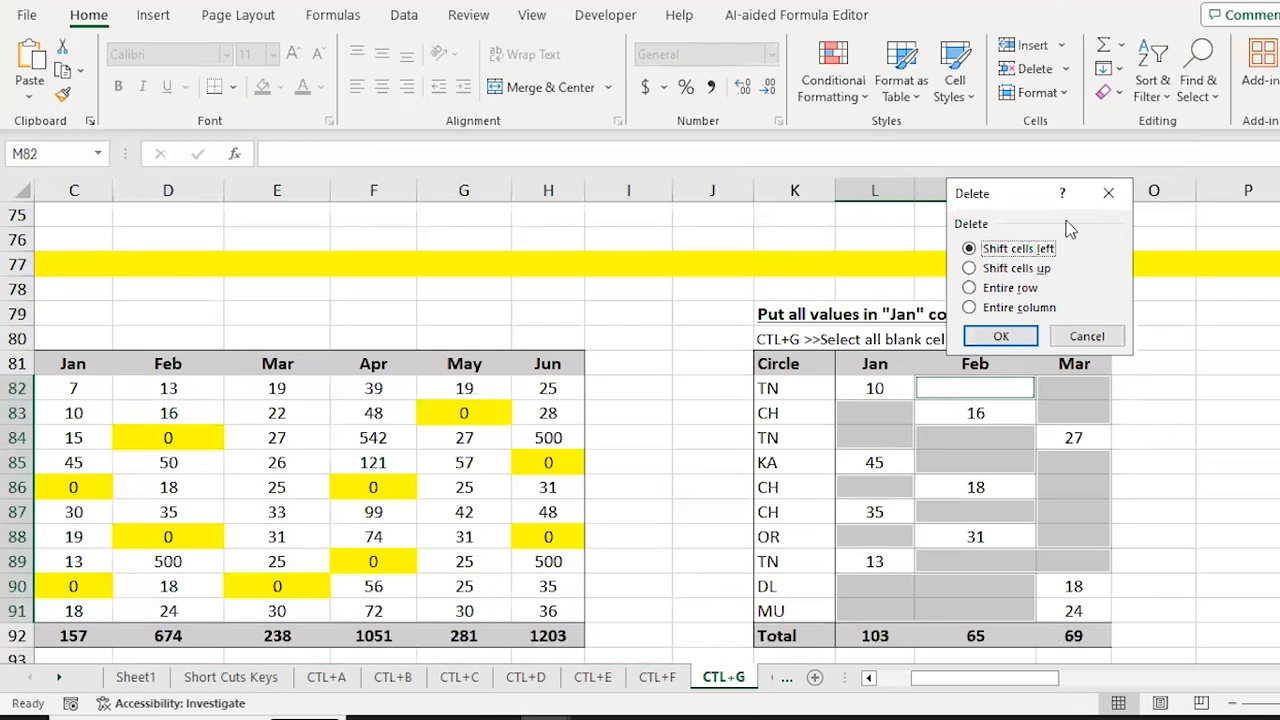
left_click(1024, 338)
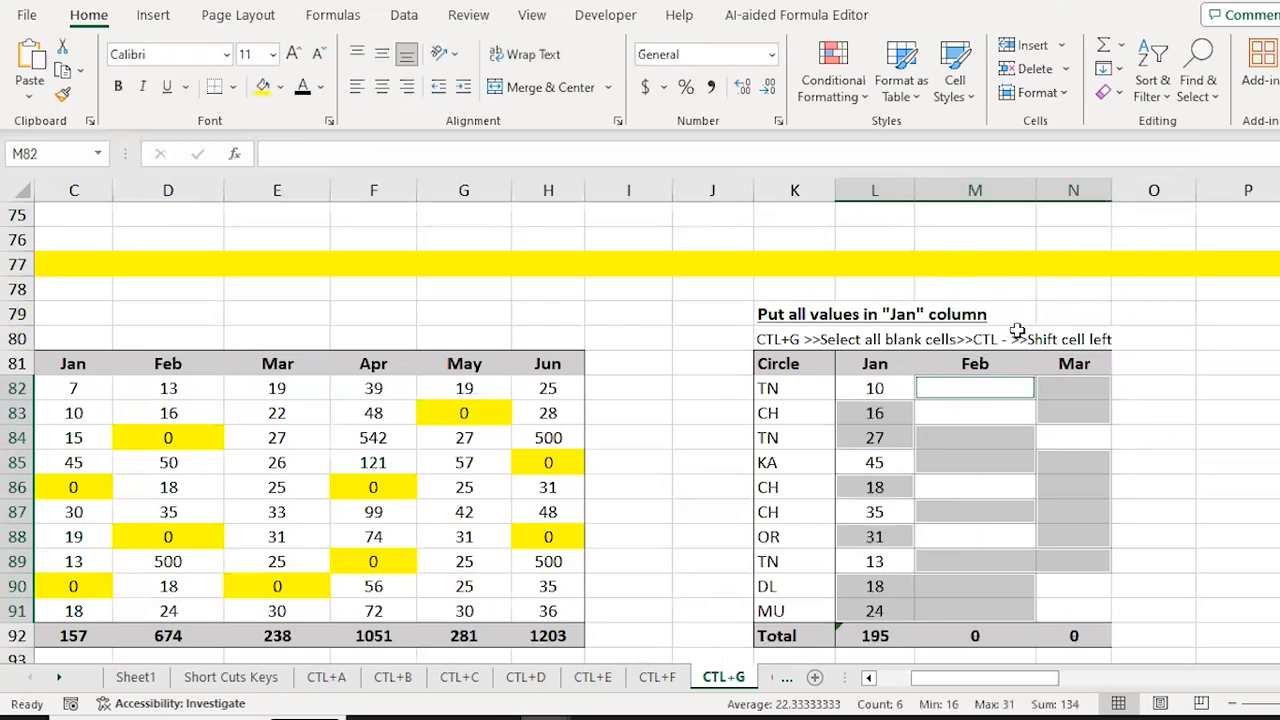
Step: Check the filled Jan column totals 195, then return to the left table
key("Left")
key("ctrl+shift+Down")
key("shift+Up")
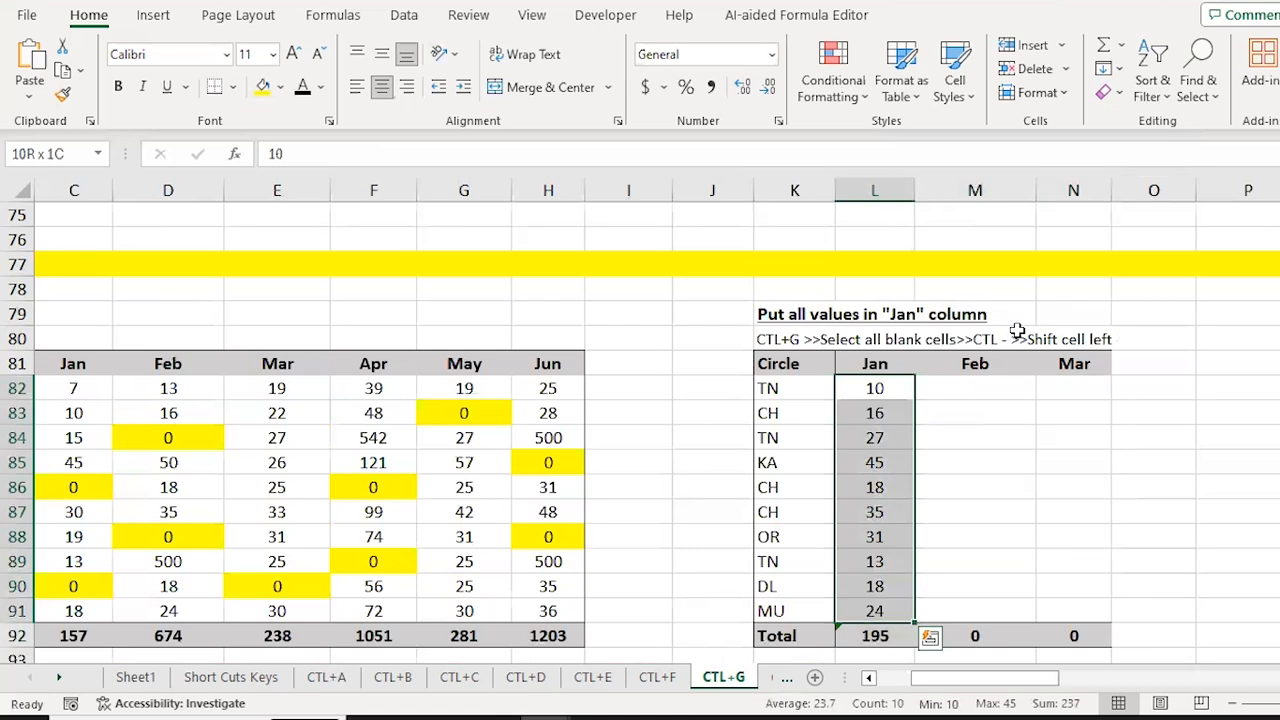
key("Left")
key("Left")
key("ctrl+Left")
key("ctrl+Left")
Step: Move to the TV Jan value D100 in the Precedents table
key("Down")
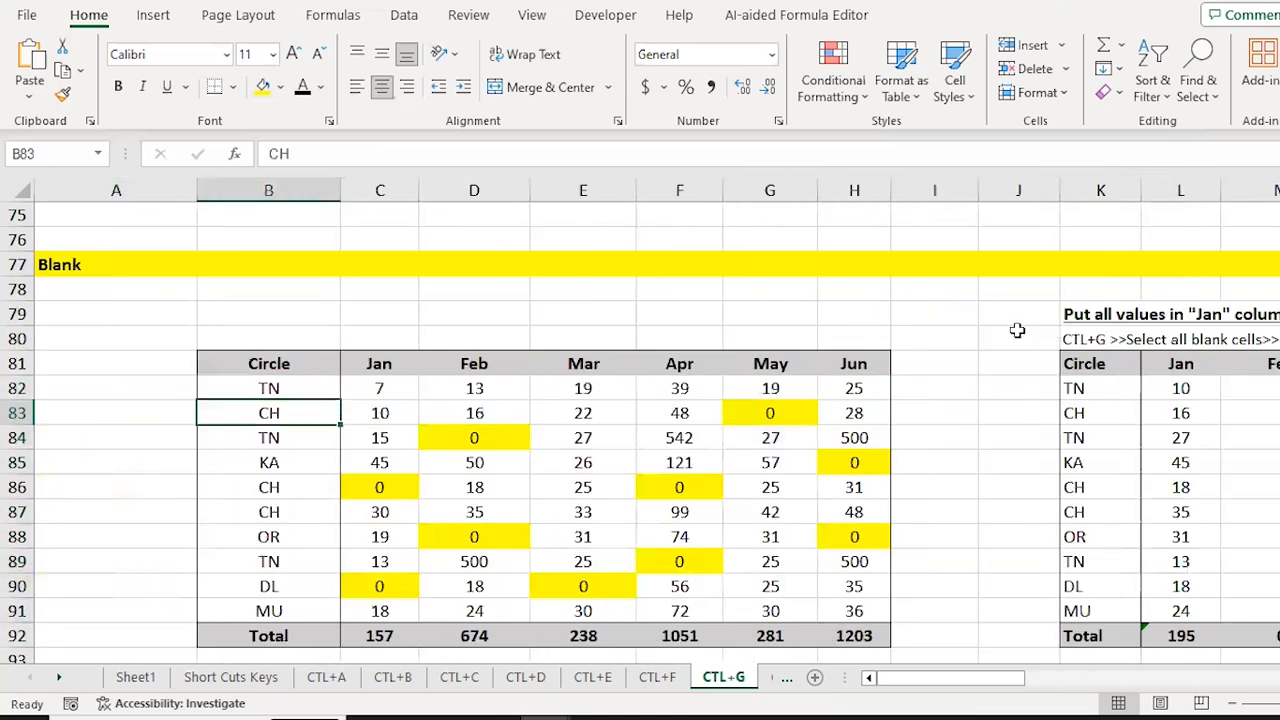
key("ctrl+Down")
key("ctrl+Down")
key("ctrl+Down")
key("ctrl+Up")
key("Up")
key("Up")
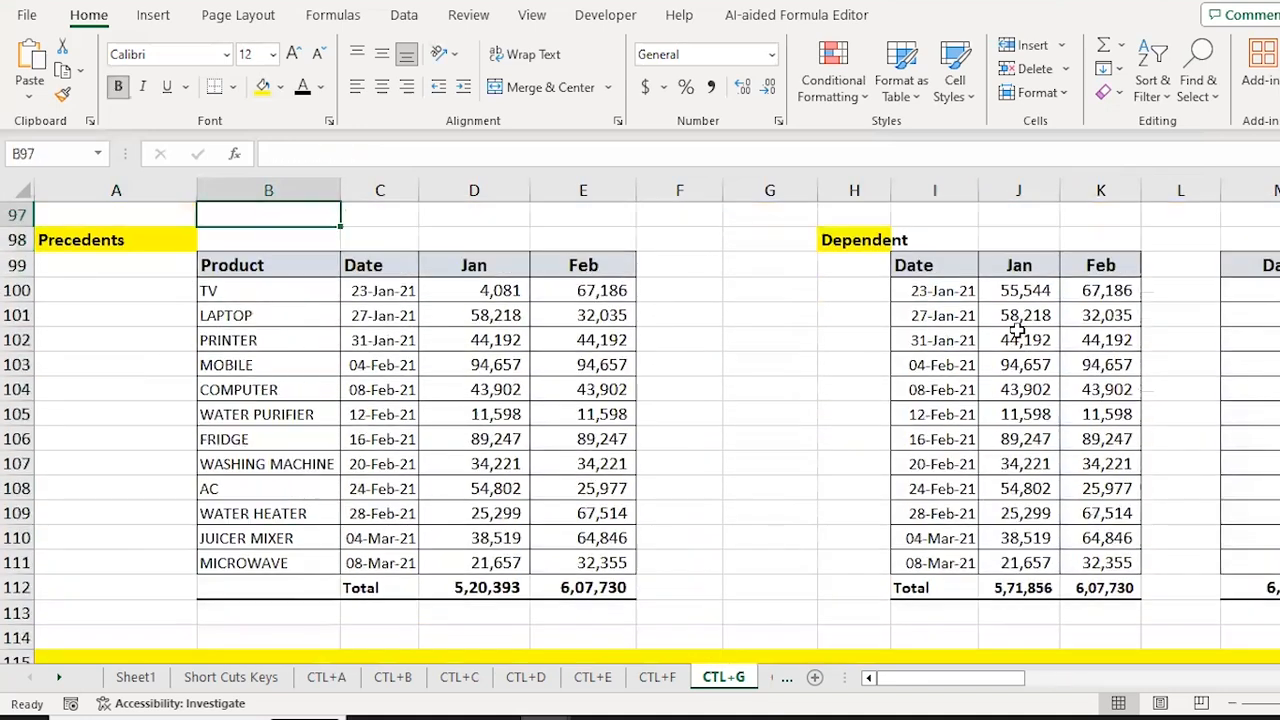
key("Up")
key("Up")
key("Down")
key("Down")
key("Down")
key("Down")
key("Down")
key("Right")
key("Right")
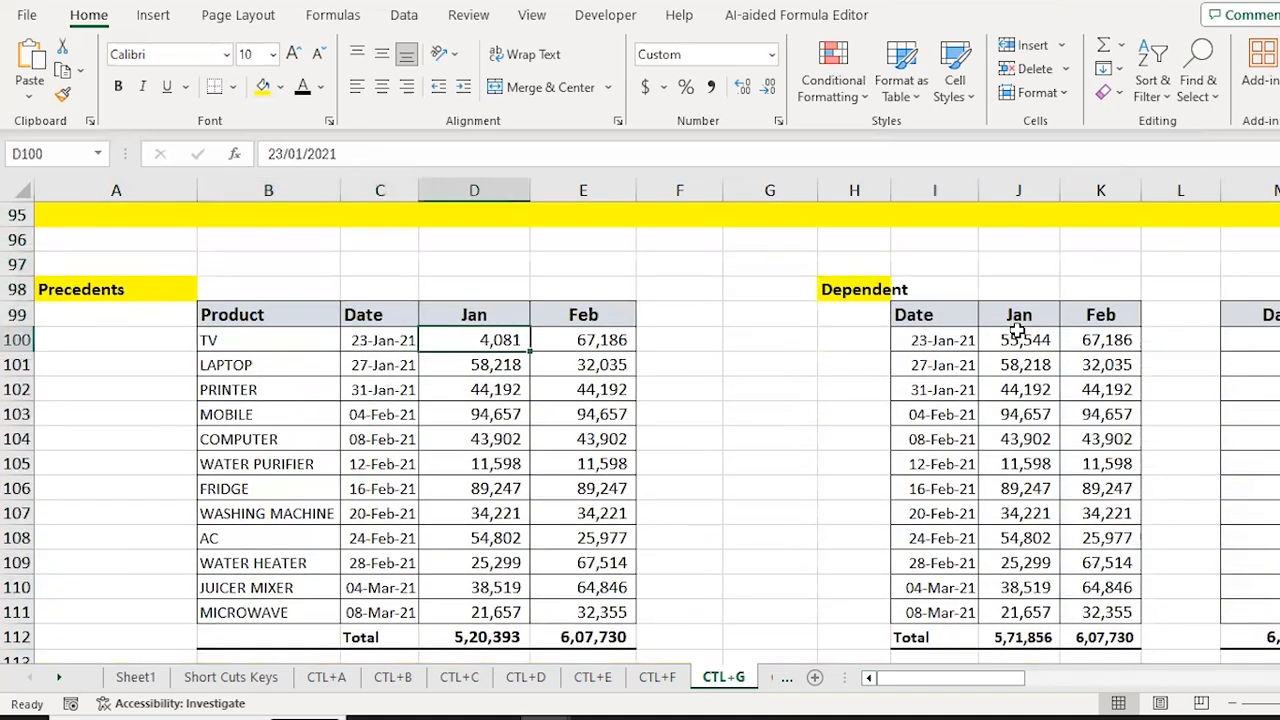
key("Down")
key("Up")
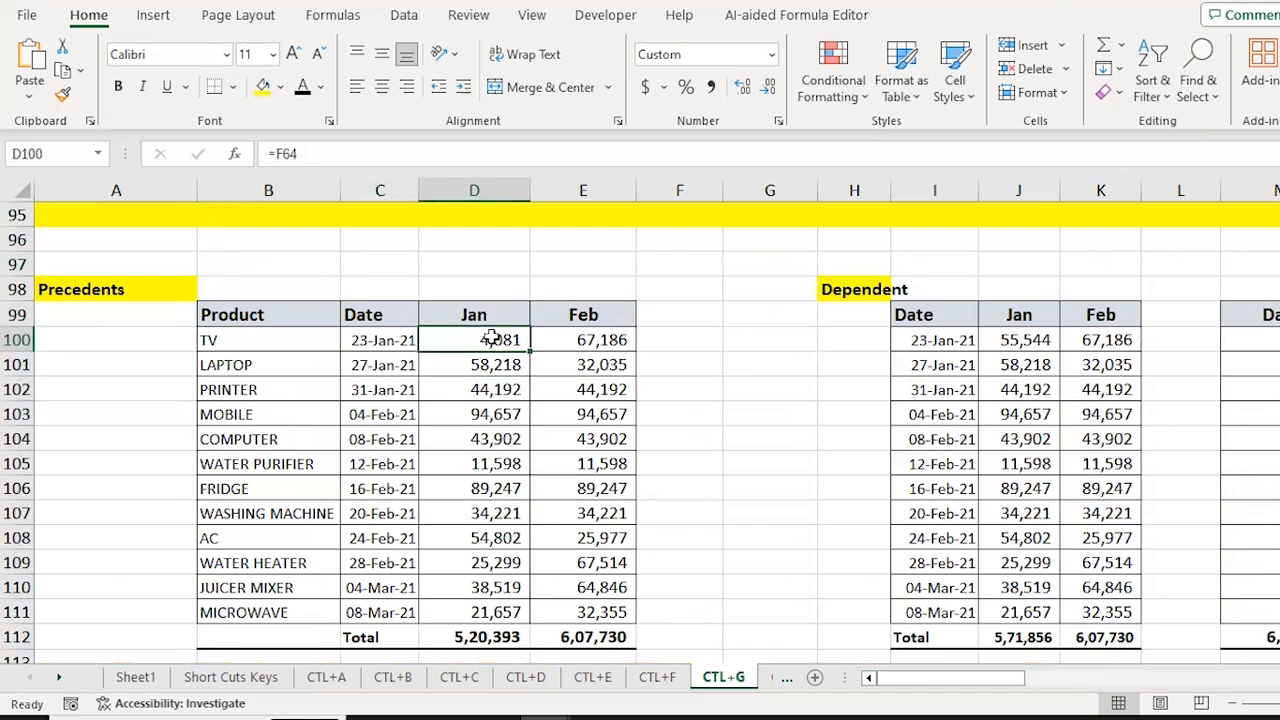
Step: Use Go To Special Precedents to jump to its source cell F64
key("ctrl+g")
key("alt+s")
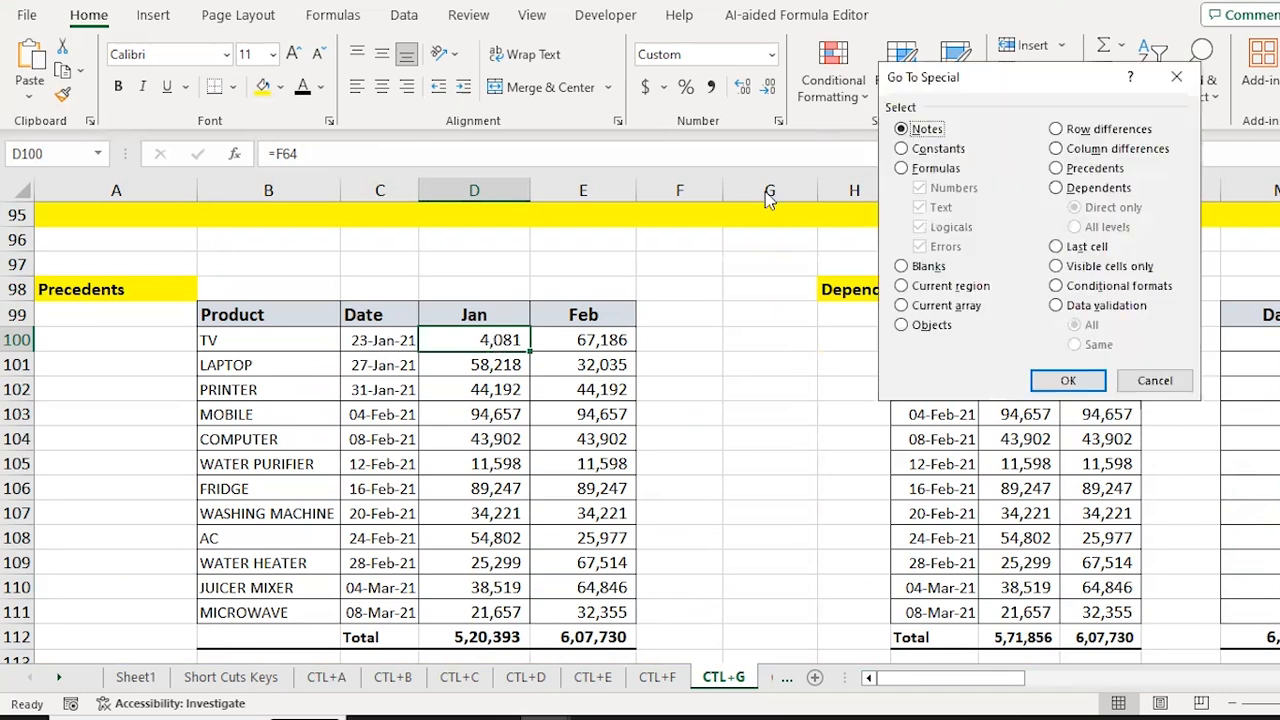
left_click(1090, 170)
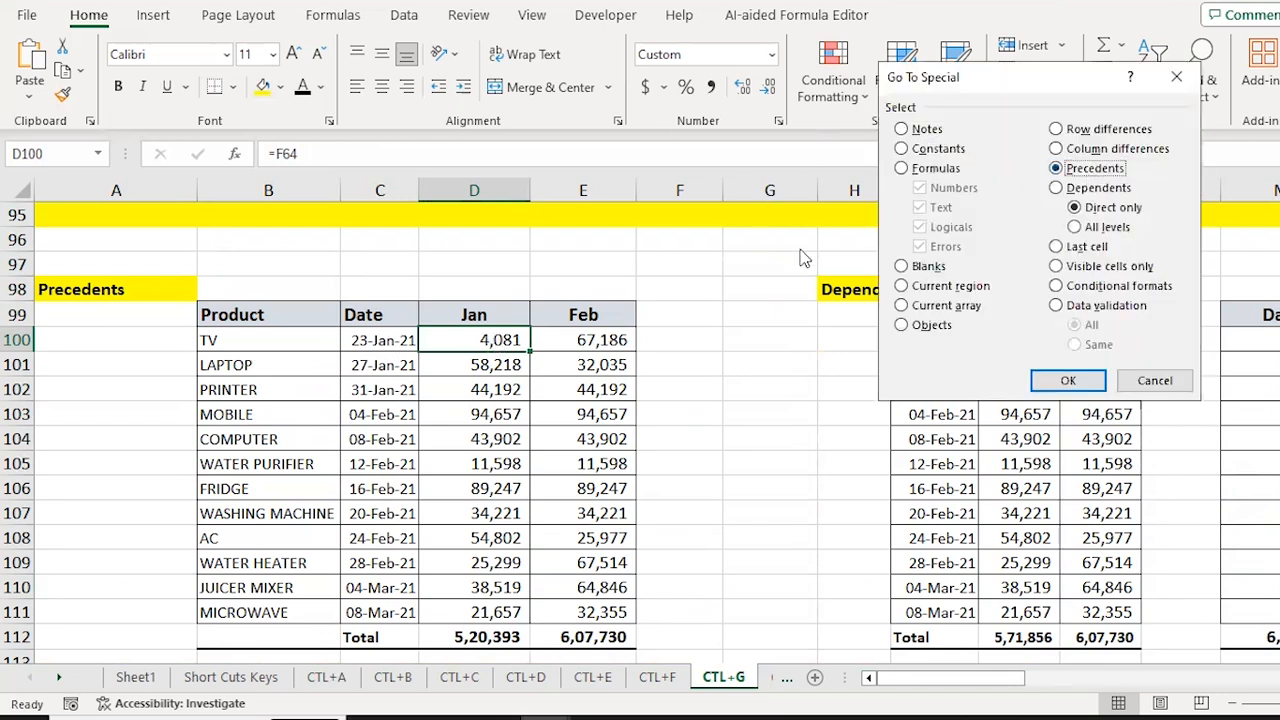
left_click(1068, 380)
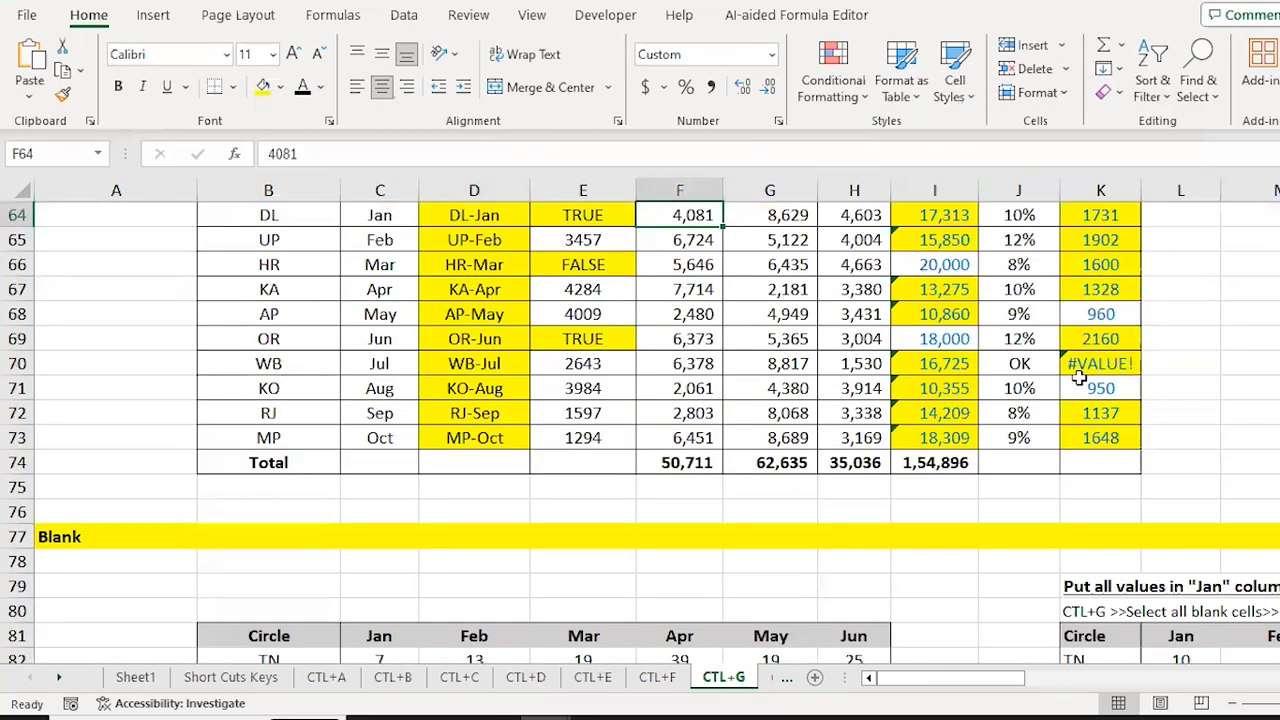
scroll(1078, 378, "up", 1)
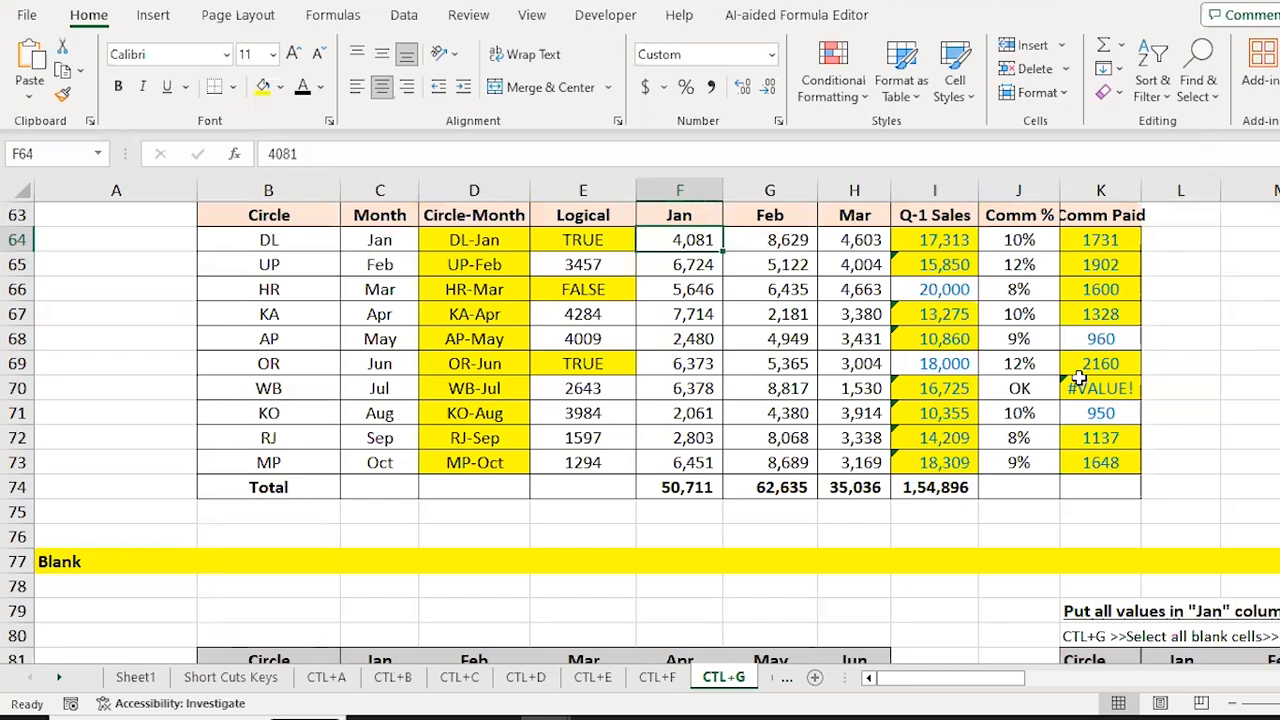
Step: Select a block of Precedents-table Jan values and locate their direct precedents
key("Down")
key("Up")
key("Down")
key("Down")
key("Down")
key("Down")
key("Down")
key("Down")
key("Down")
key("Down")
key("Down")
key("Down")
key("Down")
key("Down")
key("Down")
key("Down")
key("Down")
key("Down")
key("Down")
key("Down")
key("Down")
key("Down")
key("Down")
key("Down")
key("Down")
key("Down")
key("Down")
key("Down")
key("Down")
key("Down")
key("Down")
key("Down")
key("Down")
key("Down")
key("Down")
key("Down")
key("Down")
key("Down")
key("Left")
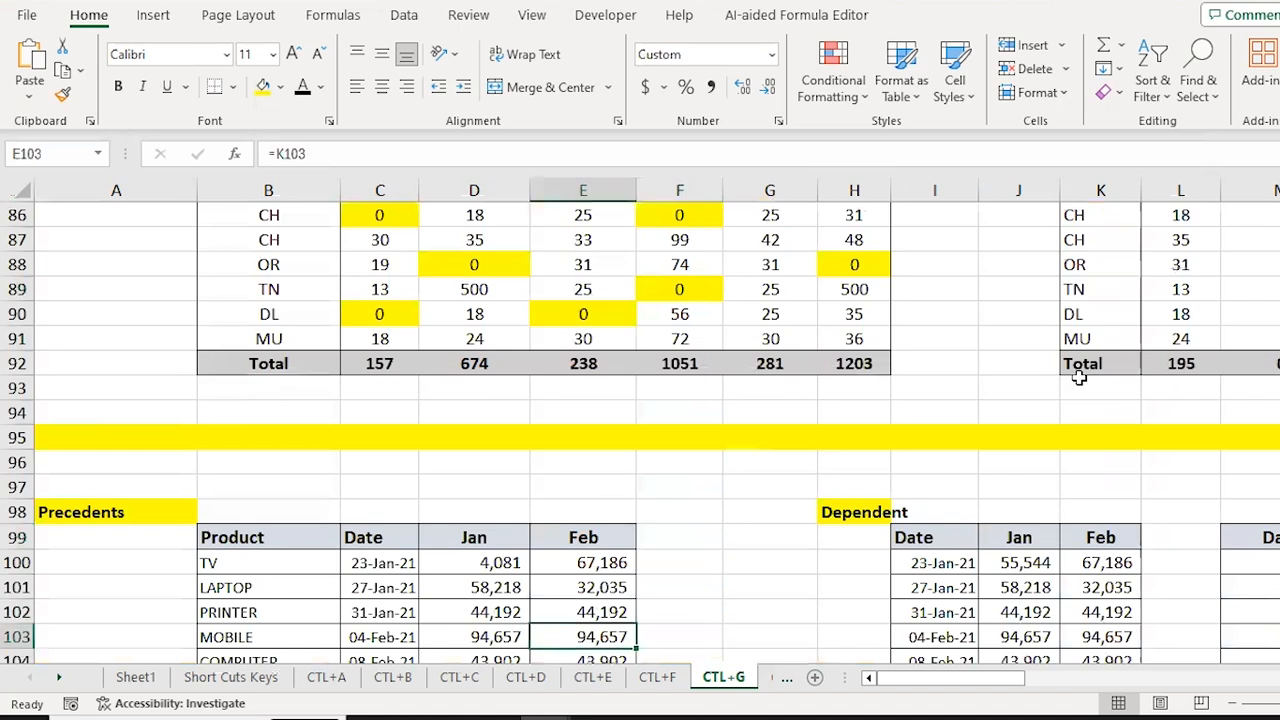
key("Left")
key("Down")
key("Down")
key("Down")
key("Down")
key("Down")
key("Down")
key("Down")
key("Down")
key("Down")
key("Up")
key("Up")
key("Up")
key("Up")
key("Up")
key("Up")
key("Up")
key("Up")
key("Up")
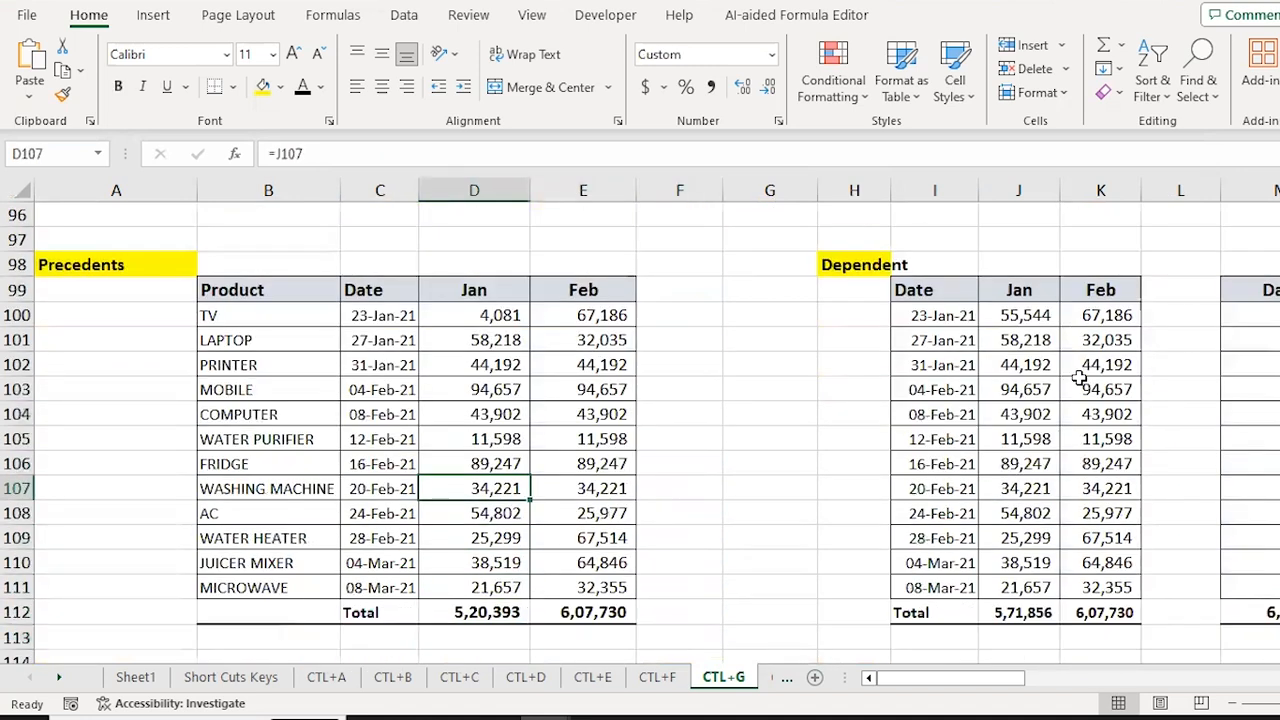
key("Up")
key("Up")
key("Down")
key("Down")
key("Up")
key("Up")
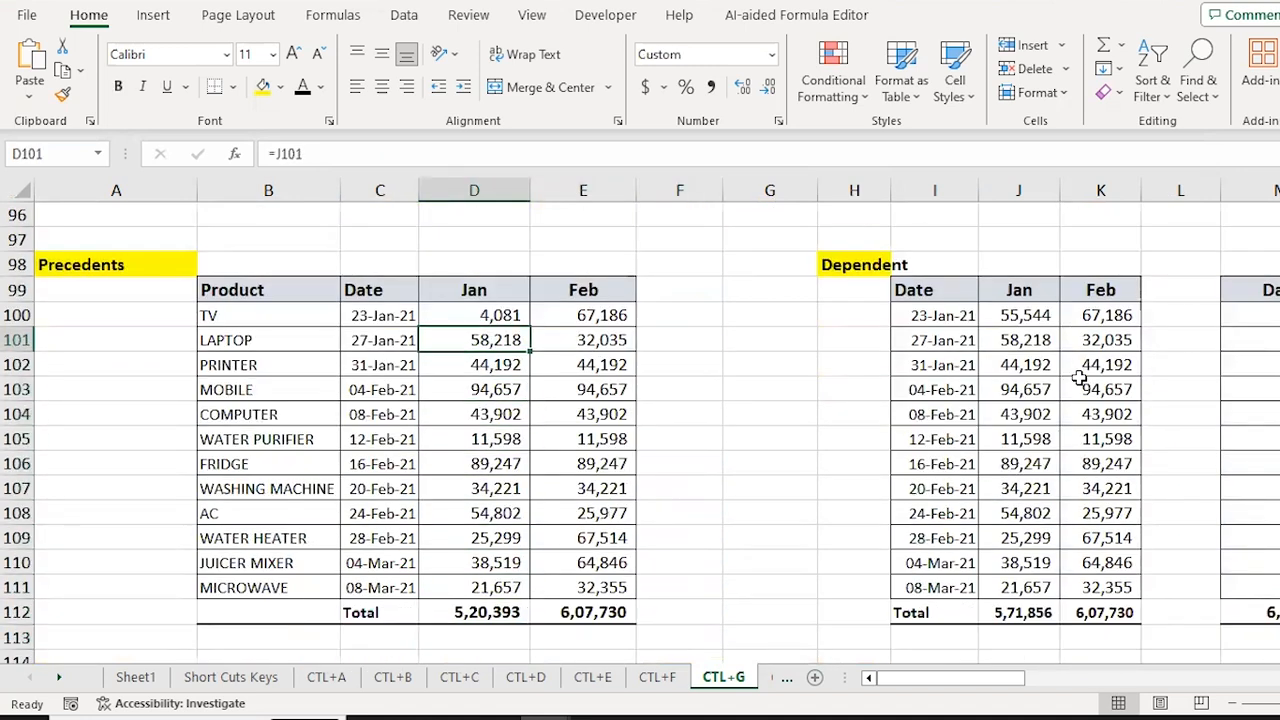
key("shift+Down")
key("shift+Down")
key("shift+Down")
key("shift+Down")
key("shift+Down")
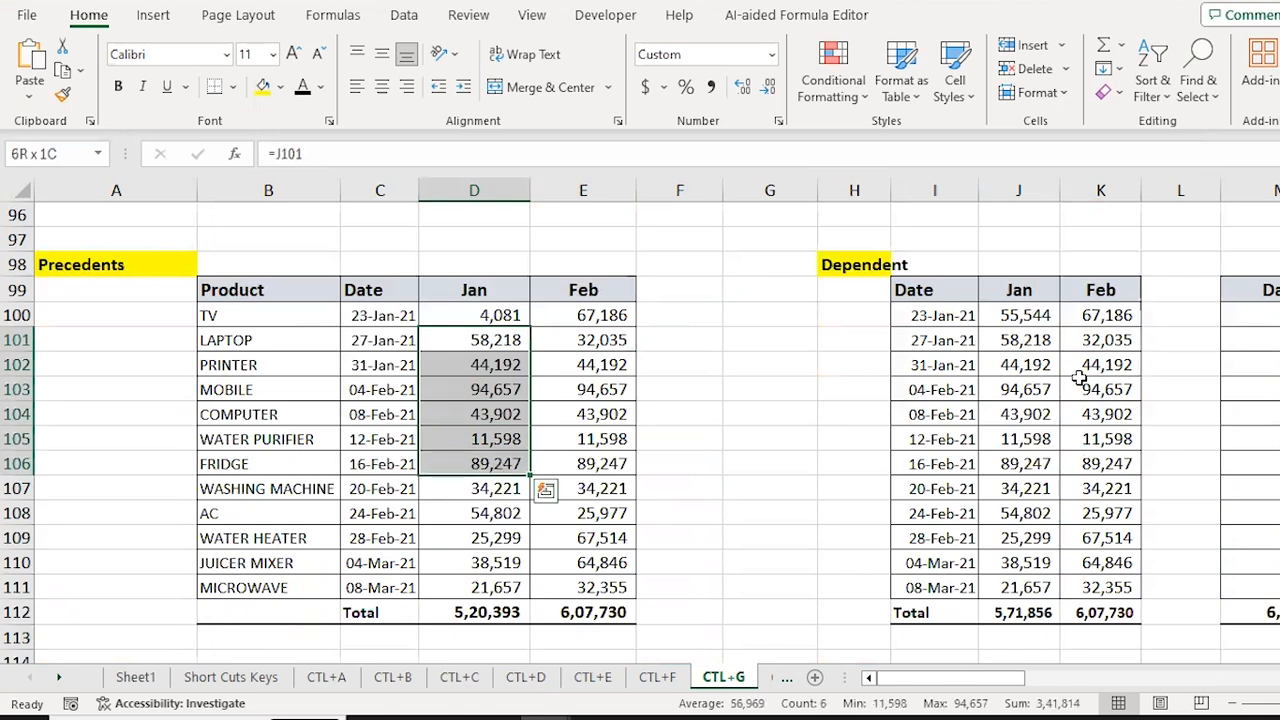
key("ctrl+g")
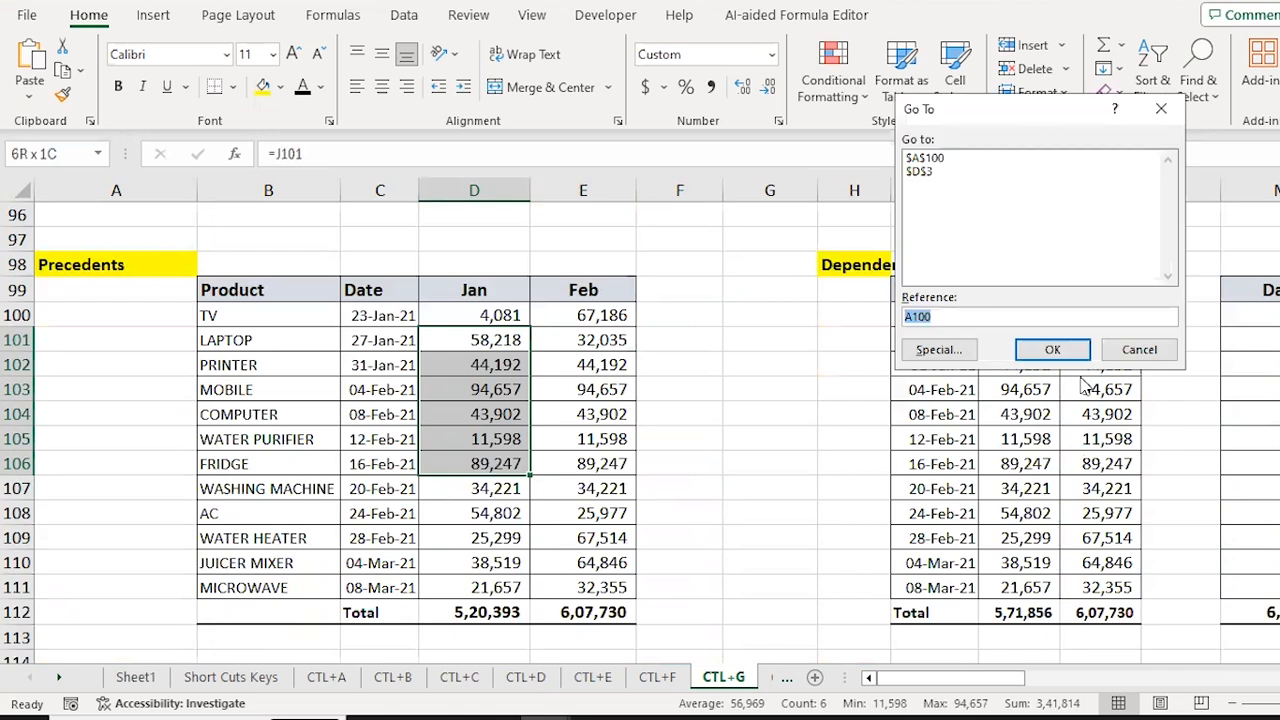
key("alt+s")
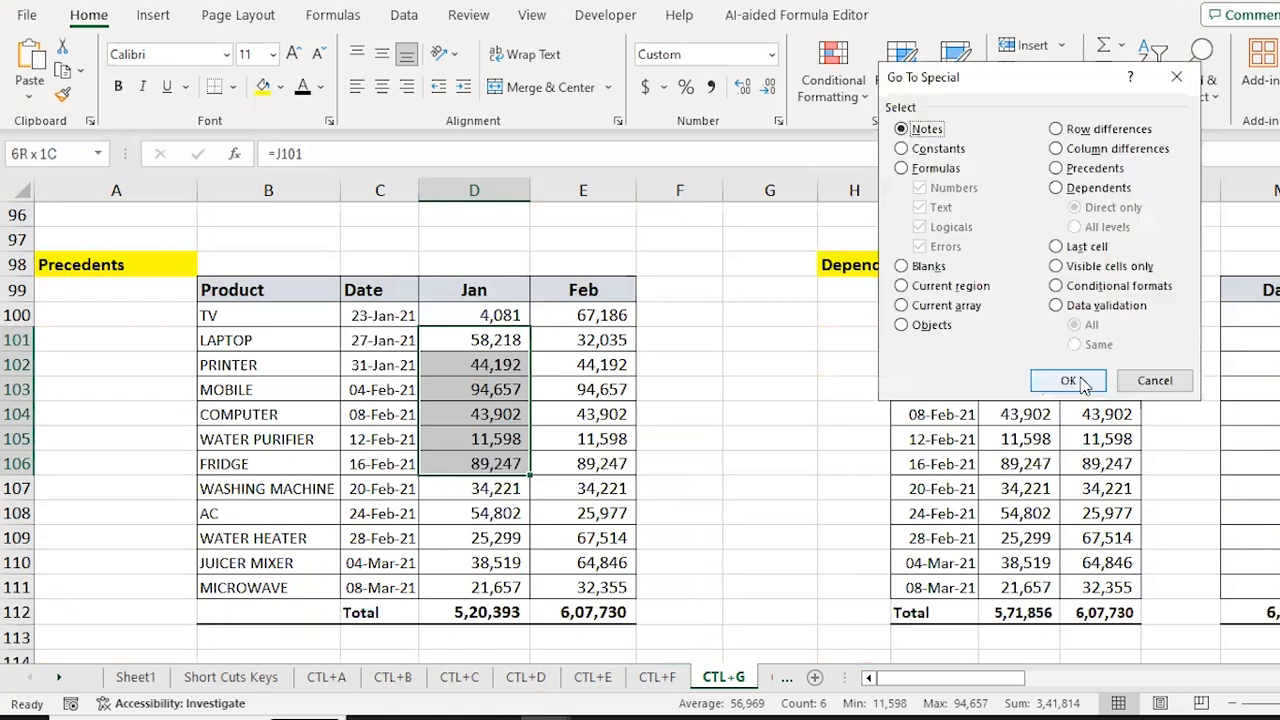
left_click(1057, 168)
key("Return")
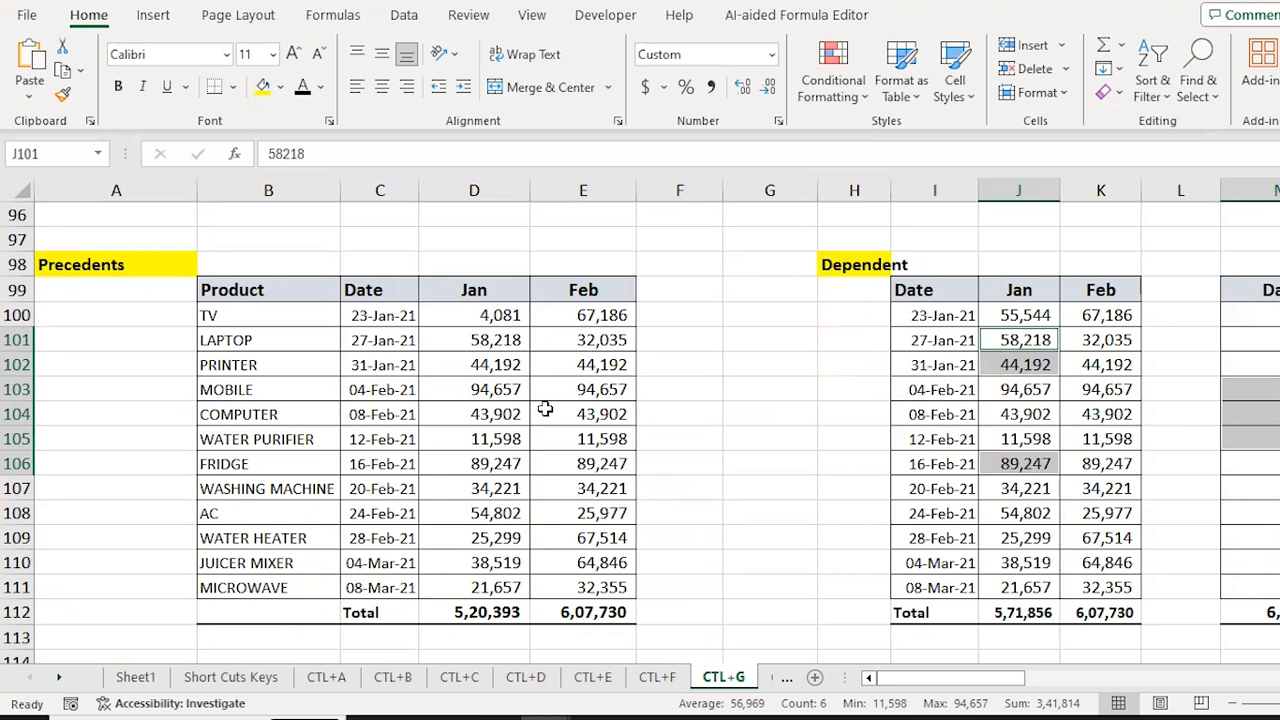
Step: Select D101:E111 and pick all-level precedents, reaching 26 cells including the Data column
key("Left")
key("Left")
key("Left")
key("Left")
key("Left")
key("Left")
key("Down")
key("Down")
key("Down")
key("Down")
key("Down")
key("Down")
key("shift+Down")
key("shift+Down")
key("shift+Down")
key("shift+Down")
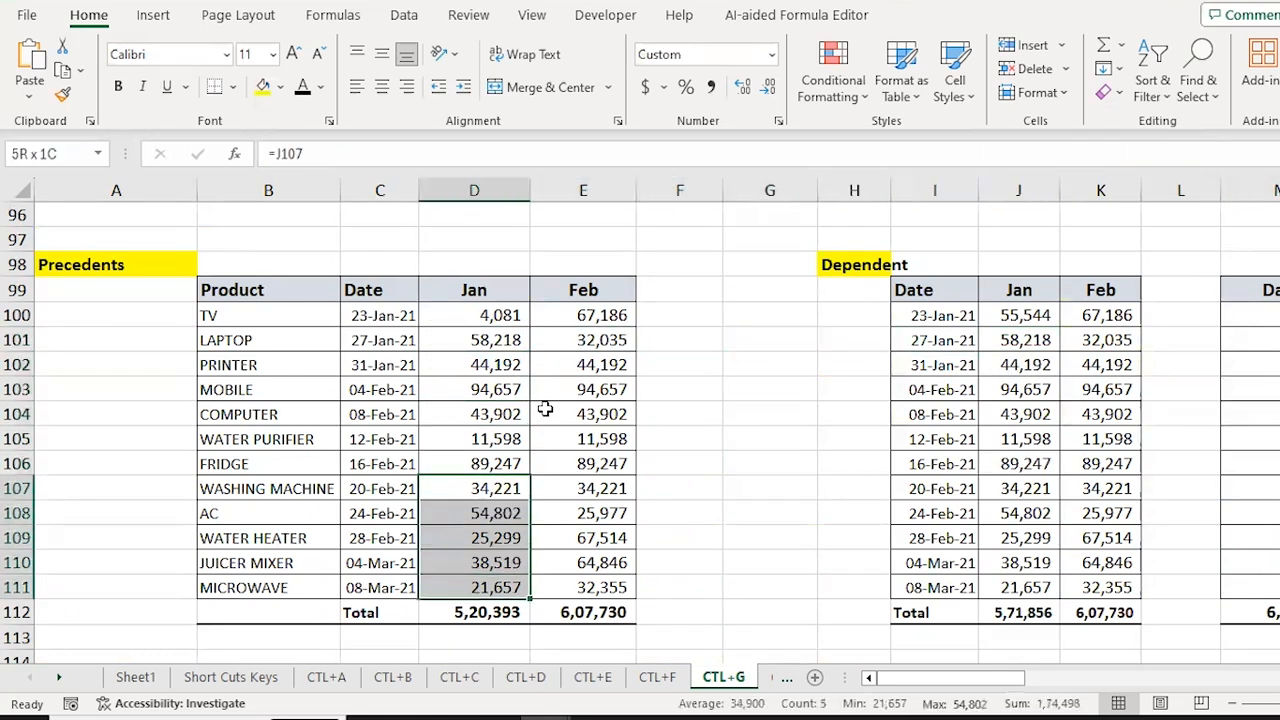
key("Up")
key("Up")
key("Up")
key("Up")
key("Up")
key("Up")
key("ctrl+shift+Down")
key("shift+Up")
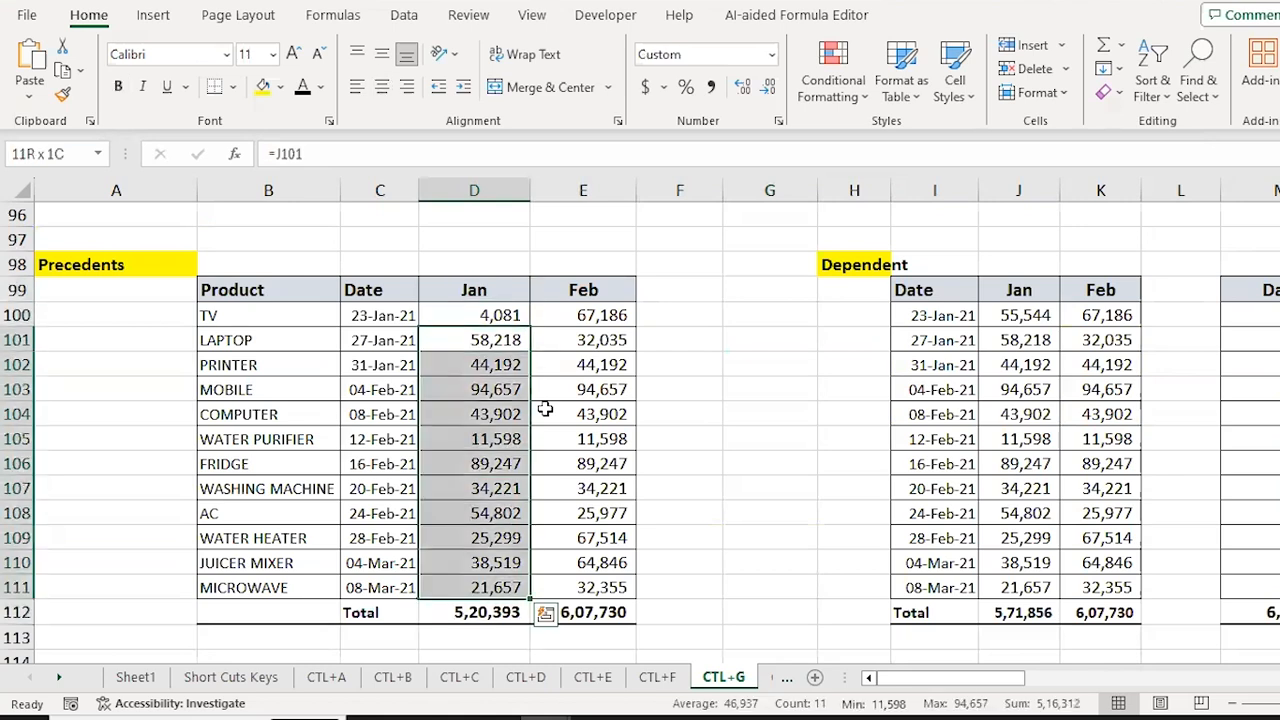
key("shift+Right")
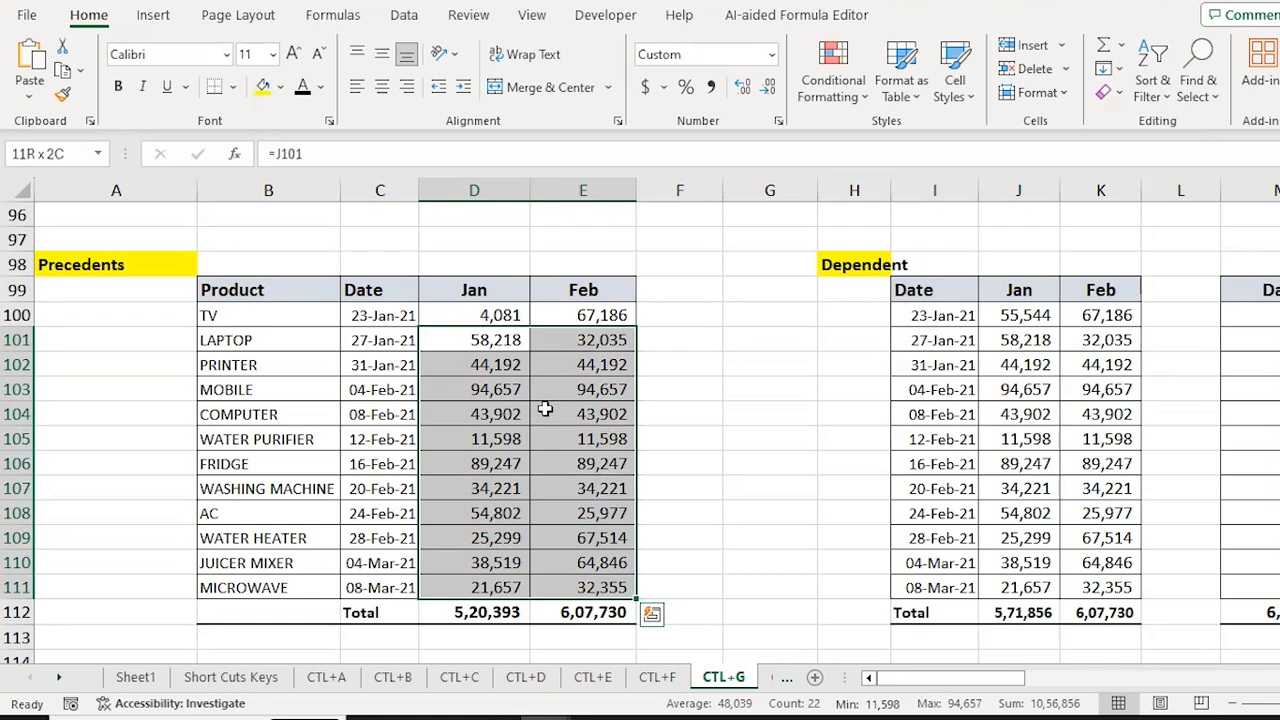
key("ctrl+g")
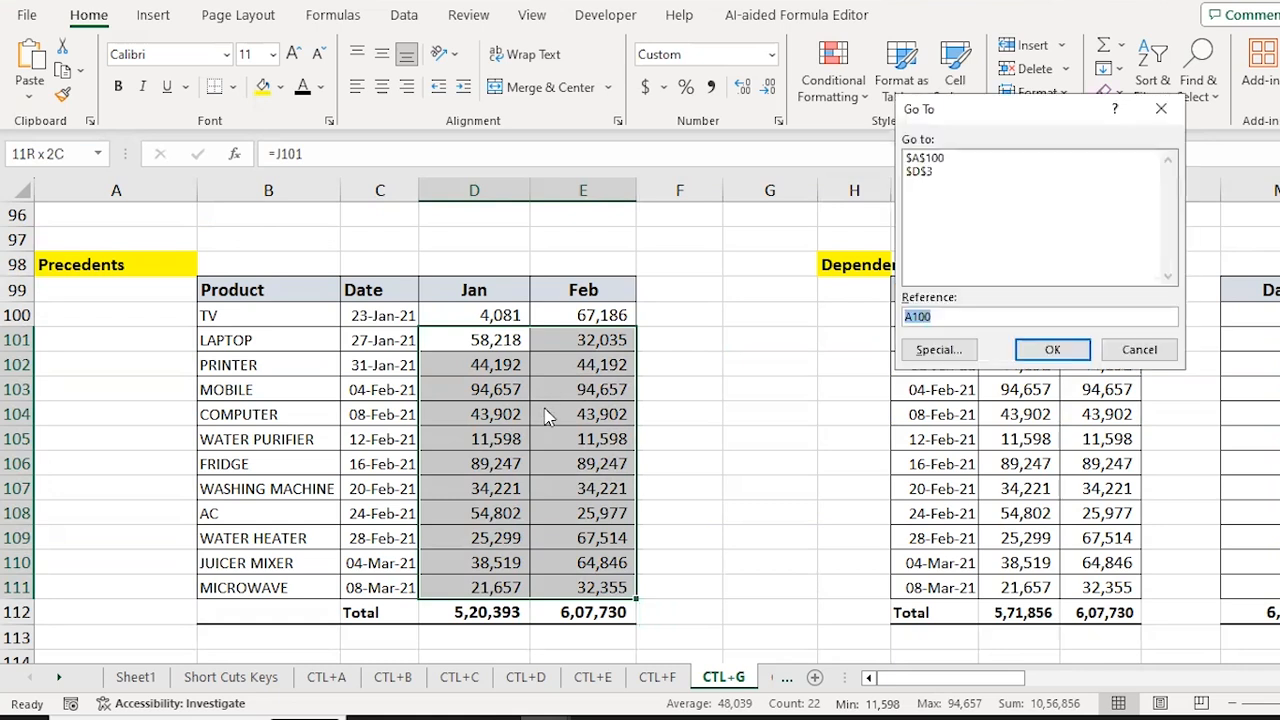
key("alt+s")
left_click(1093, 172)
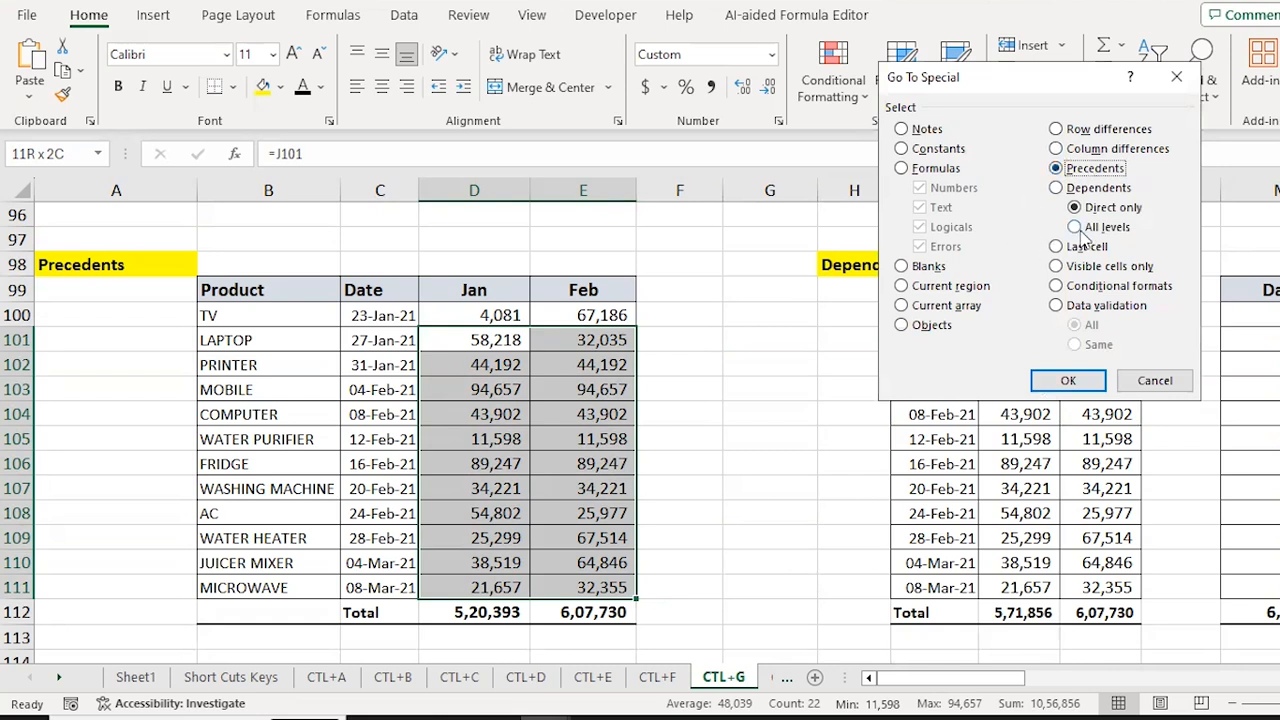
left_click(1078, 229)
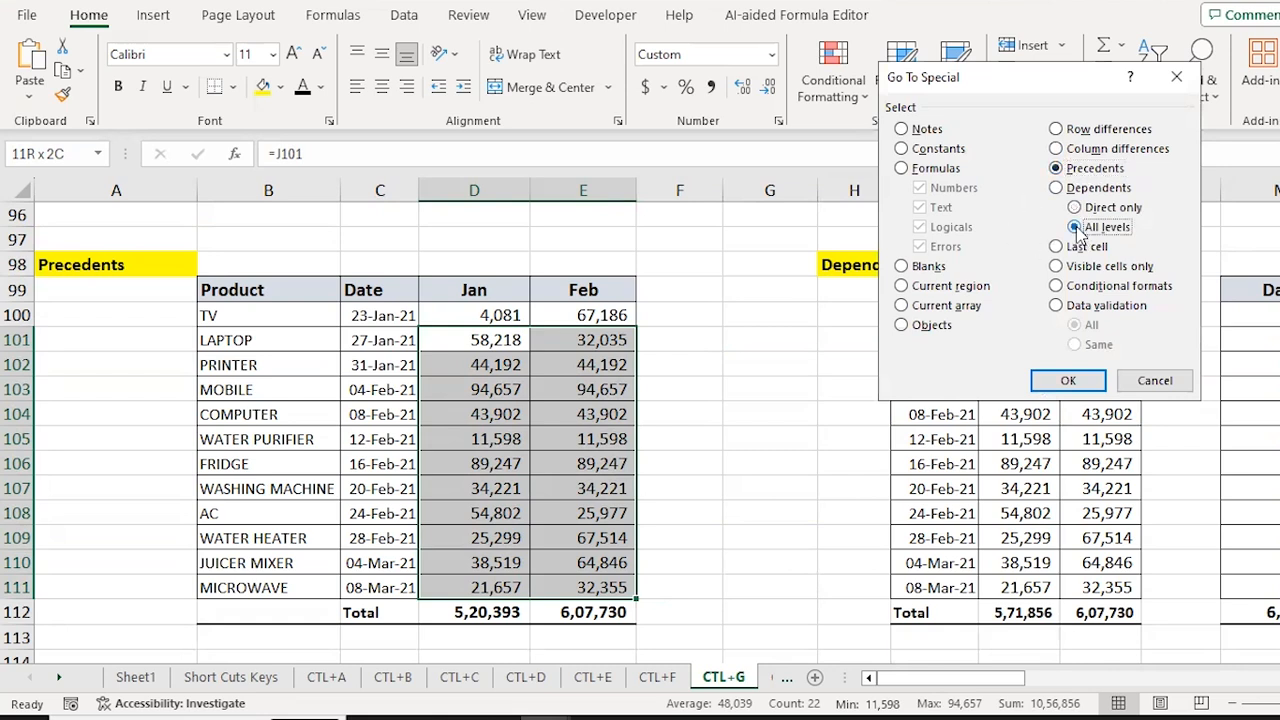
left_click(1070, 383)
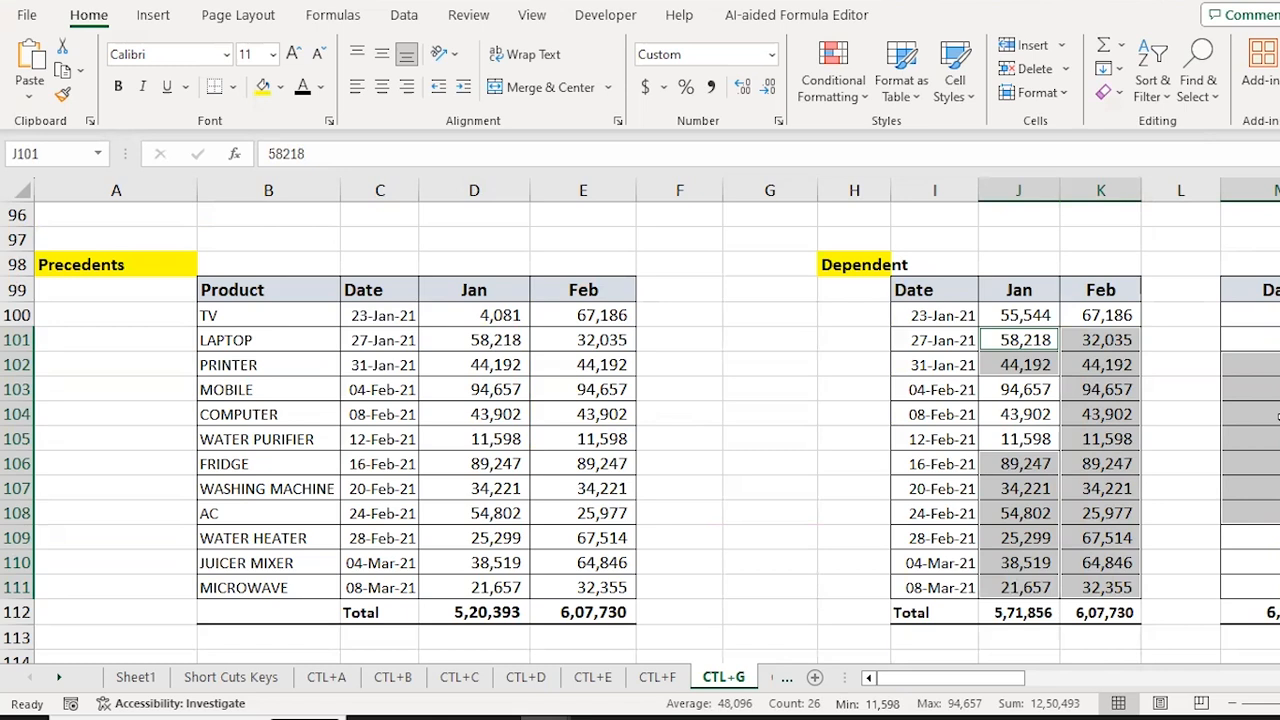
scroll(1123, 600, "right", 5)
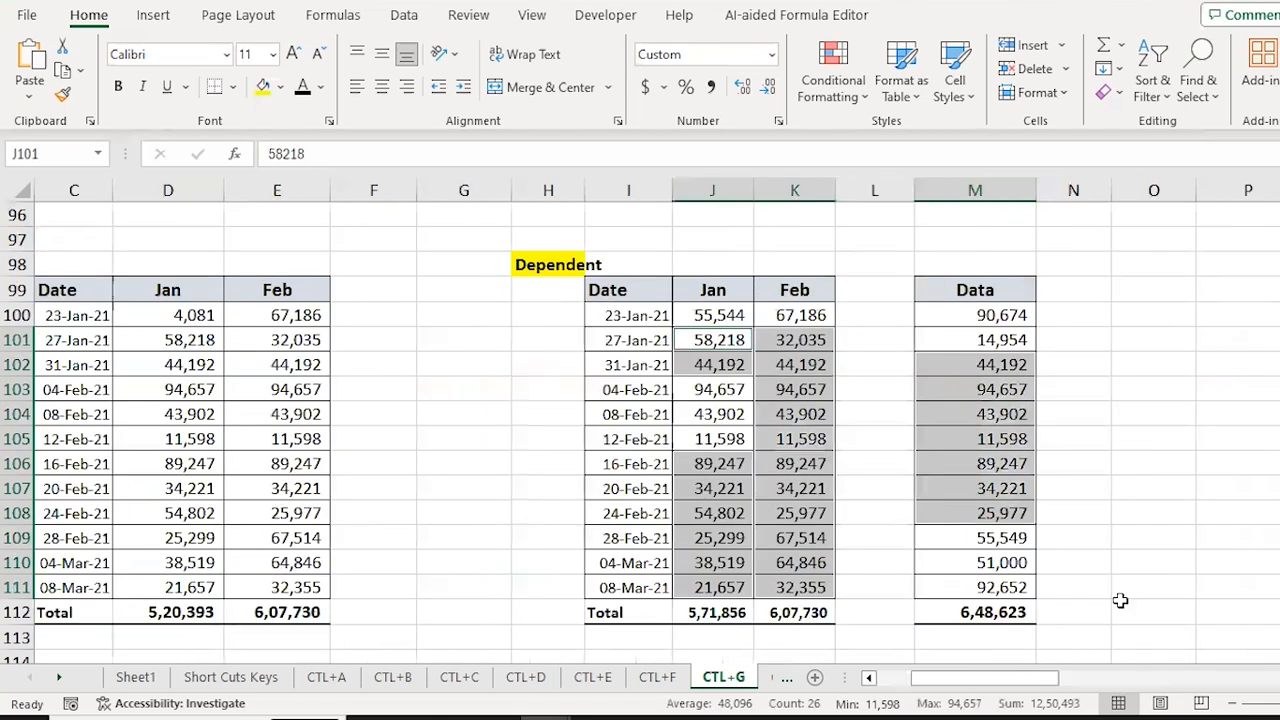
left_click(716, 403)
type("=")
key("Right")
key("Right")
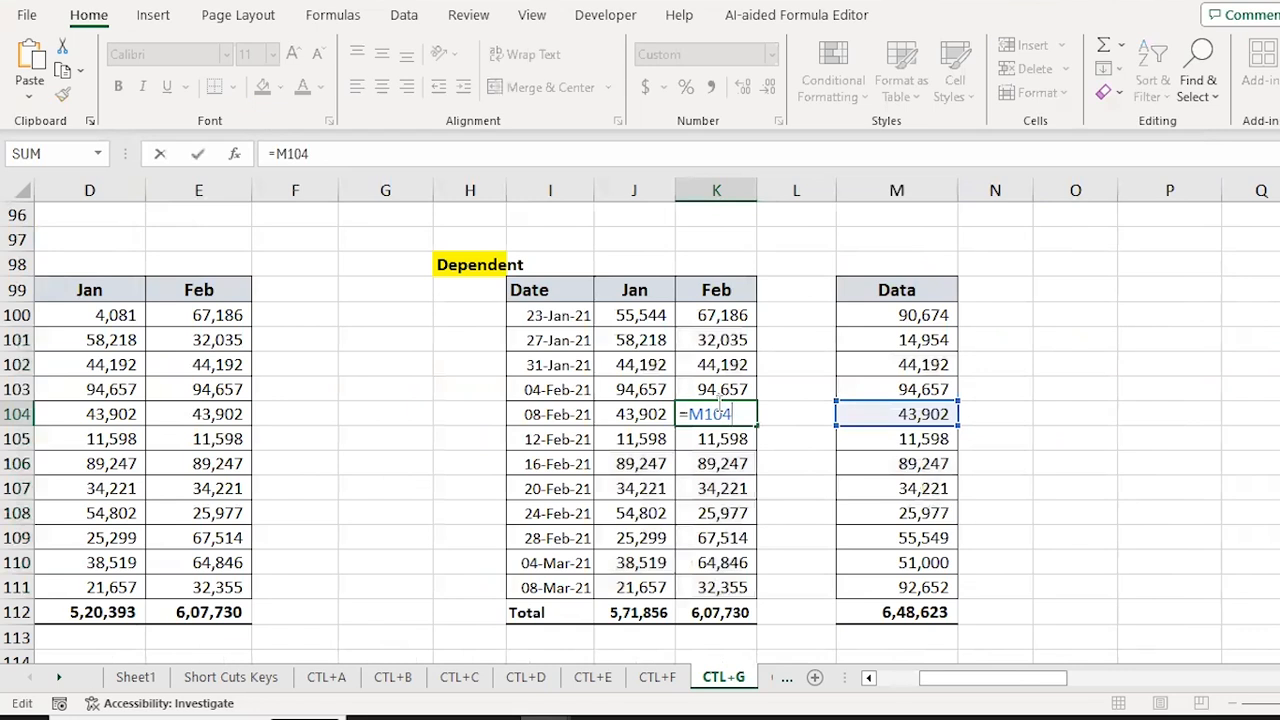
key("ctrl+Return")
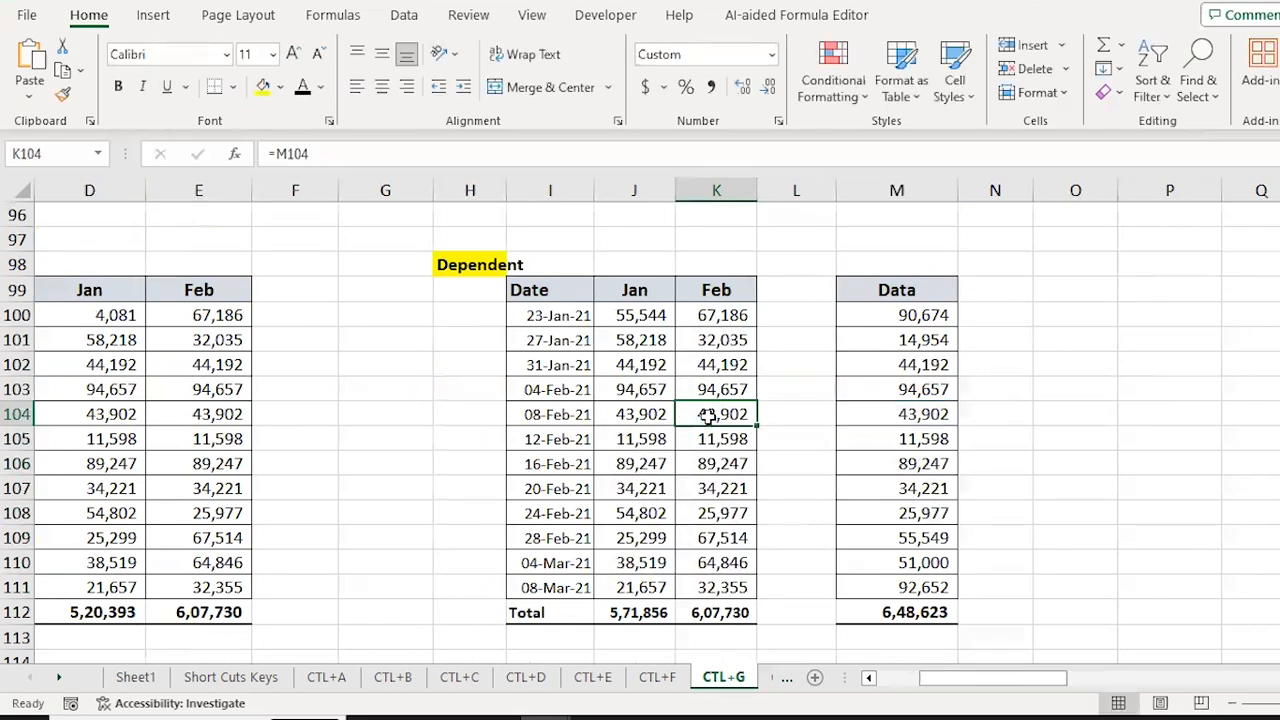
left_click(204, 413)
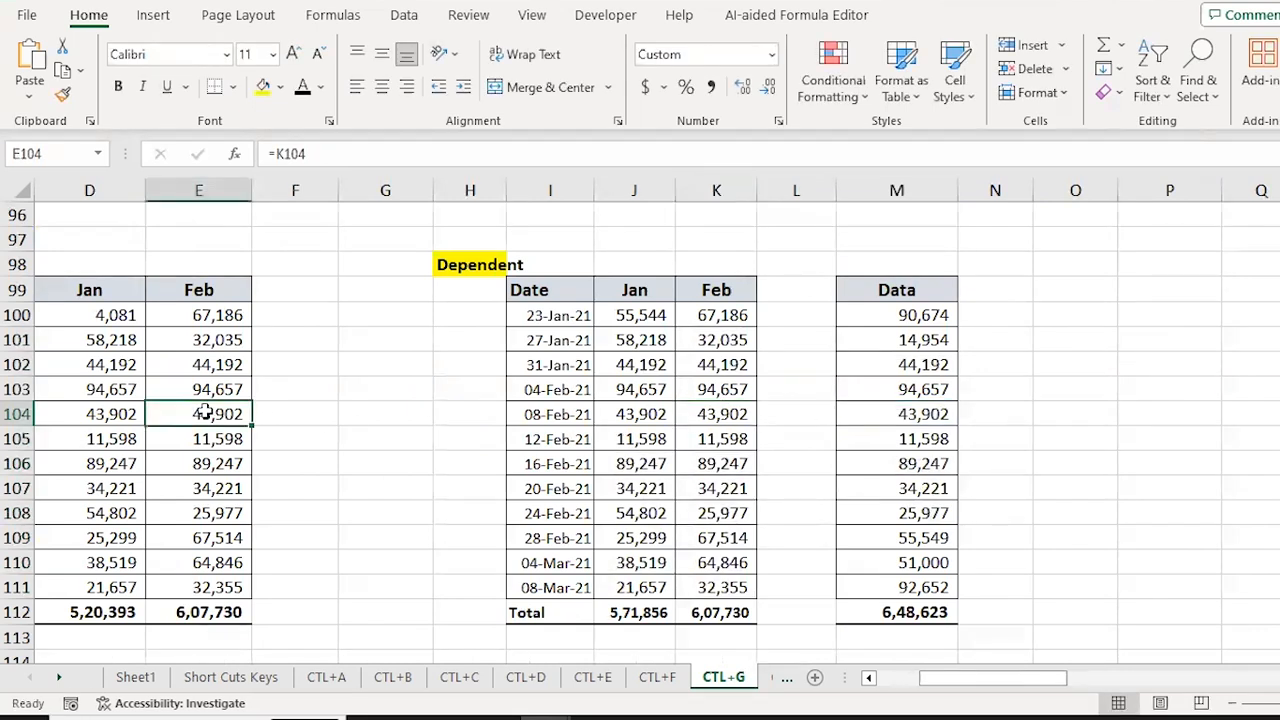
double_click(204, 413)
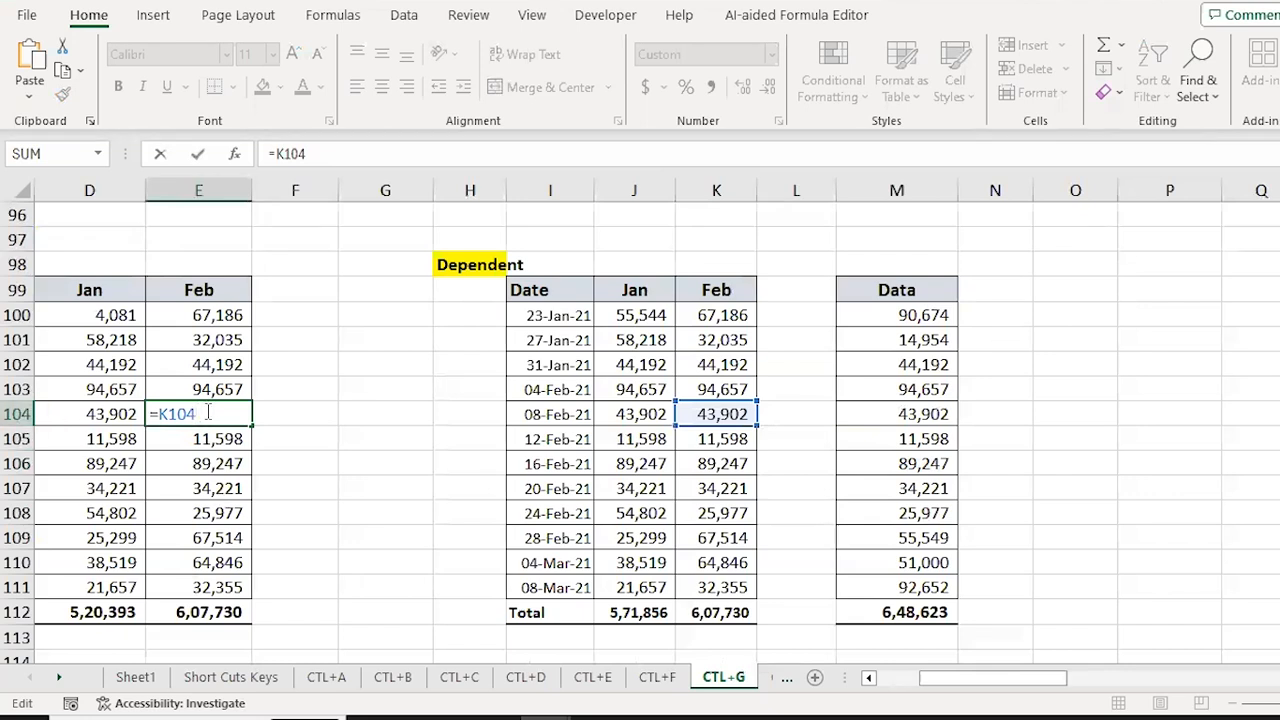
key("Escape")
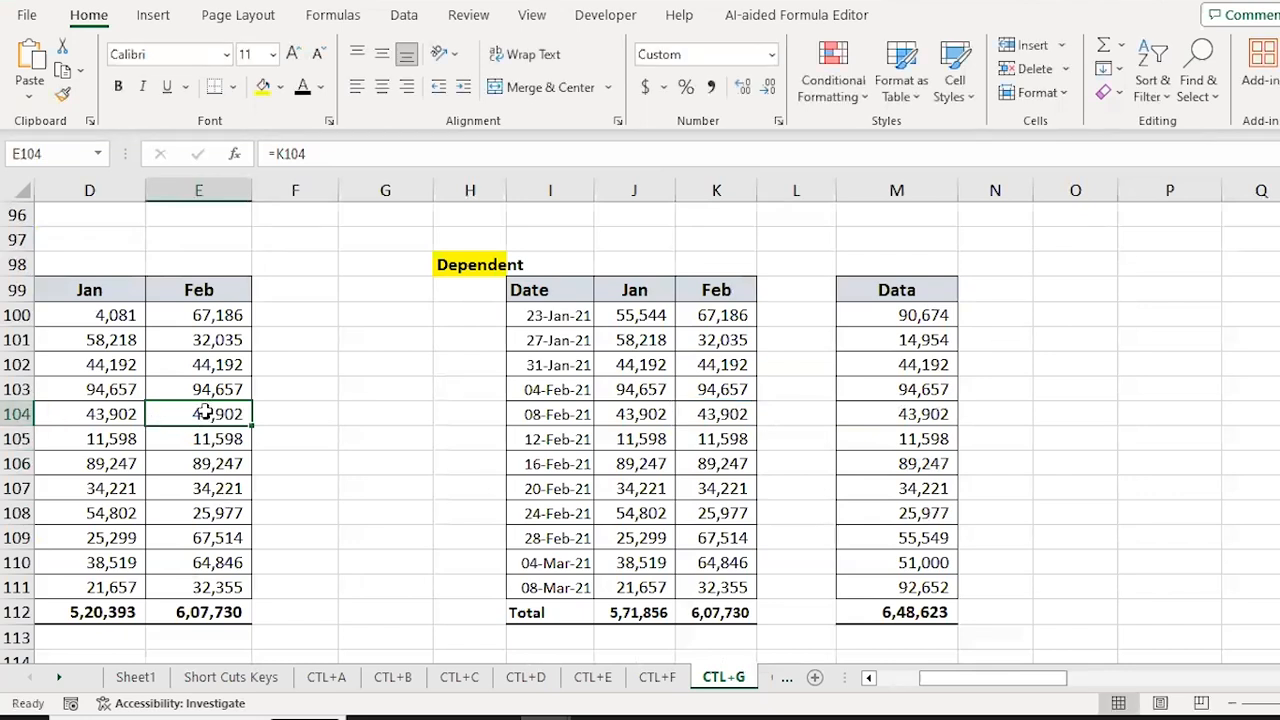
left_click(718, 418)
double_click(718, 418)
key("Escape")
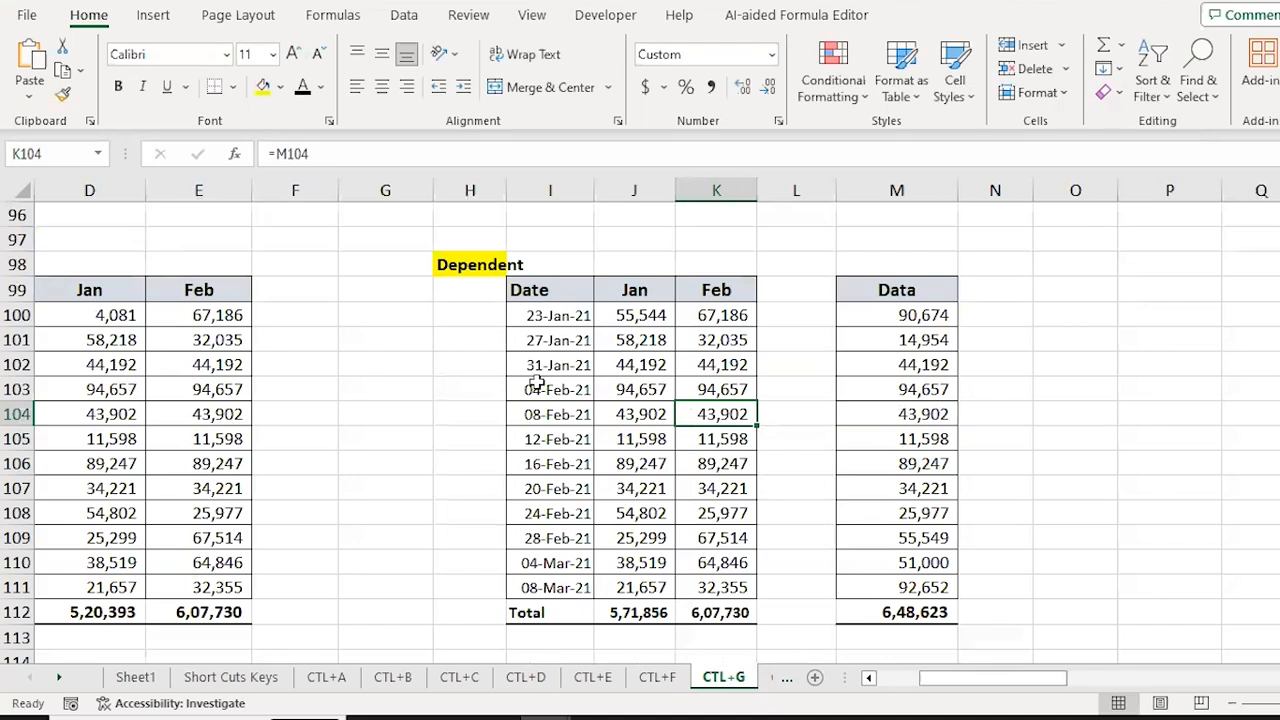
left_click(168, 414)
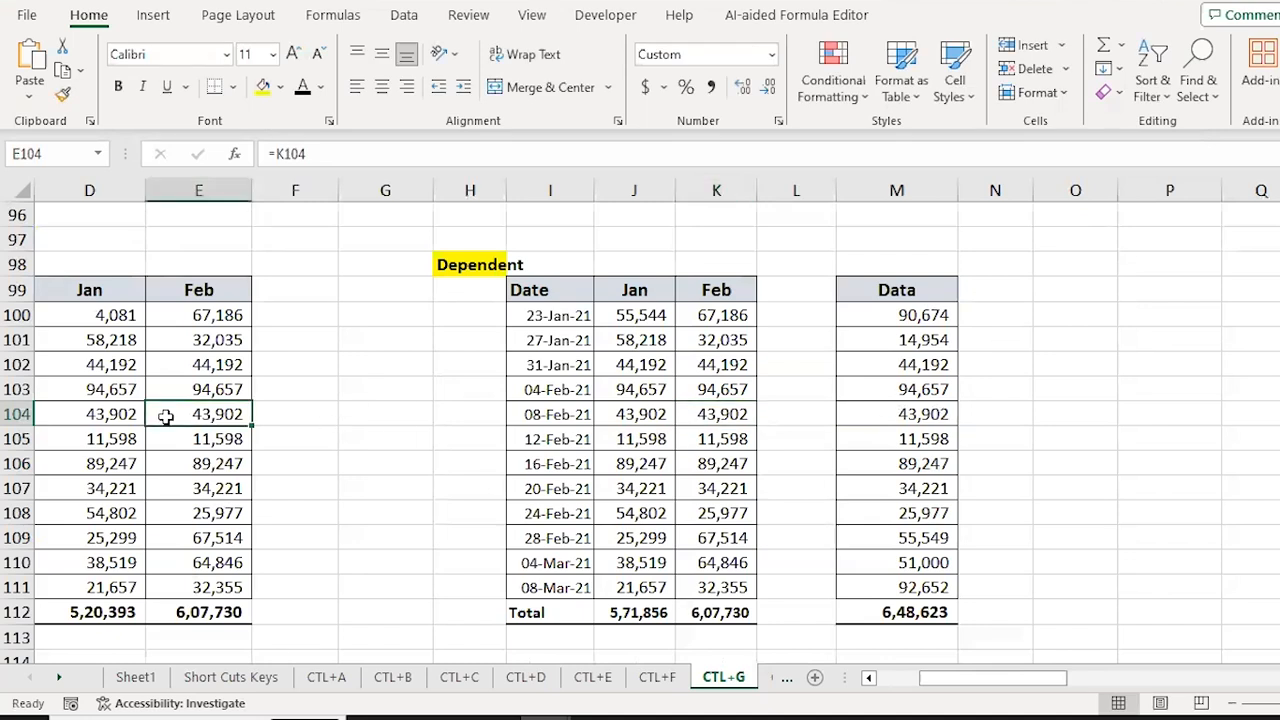
key("Left")
key("Home")
key("Right")
key("Right")
key("Right")
key("Right")
key("Right")
key("Right")
key("Right")
key("Right")
key("Right")
key("ctrl+Up")
key("Down")
key("Down")
Step: Select the Dependent table's Jan cells J102:J107, toggling bold along the way
key("Up")
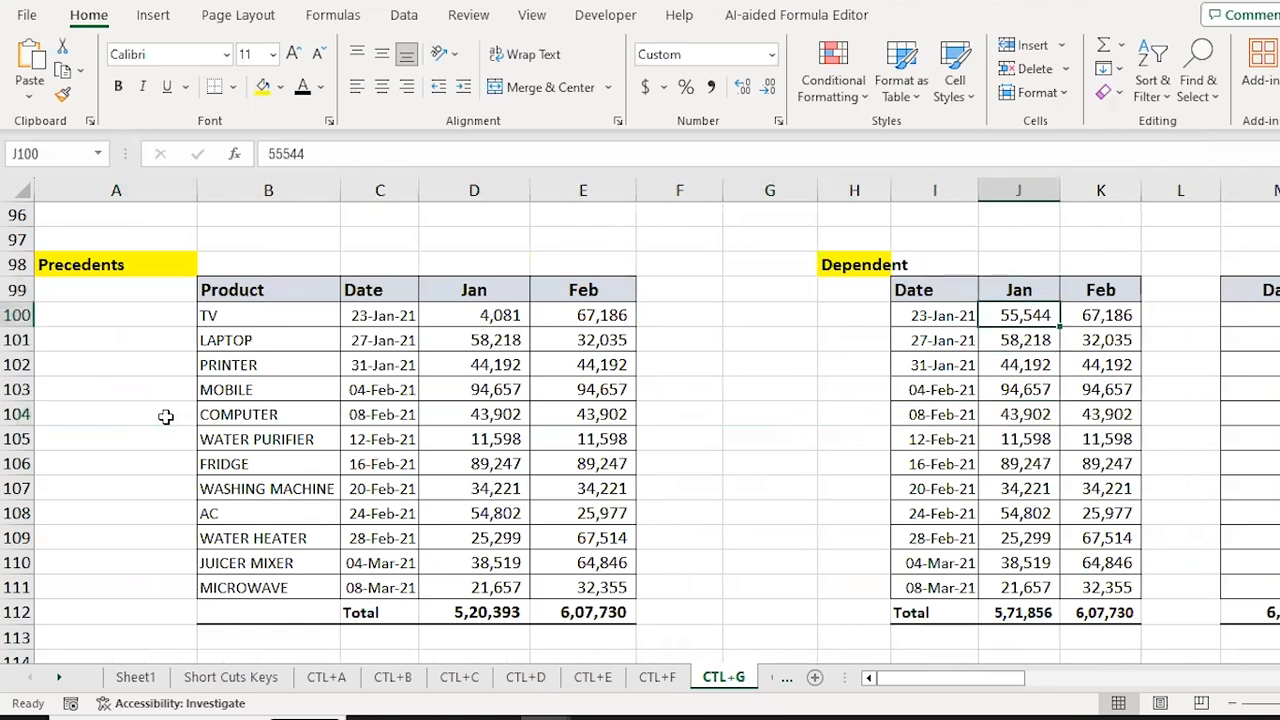
key("Down")
key("Down")
key("Down")
key("Down")
key("Down")
key("Down")
key("Up")
key("Up")
key("Up")
key("Up")
key("shift+Down")
key("shift+Down")
key("shift+Down")
key("shift+Down")
key("shift+Down")
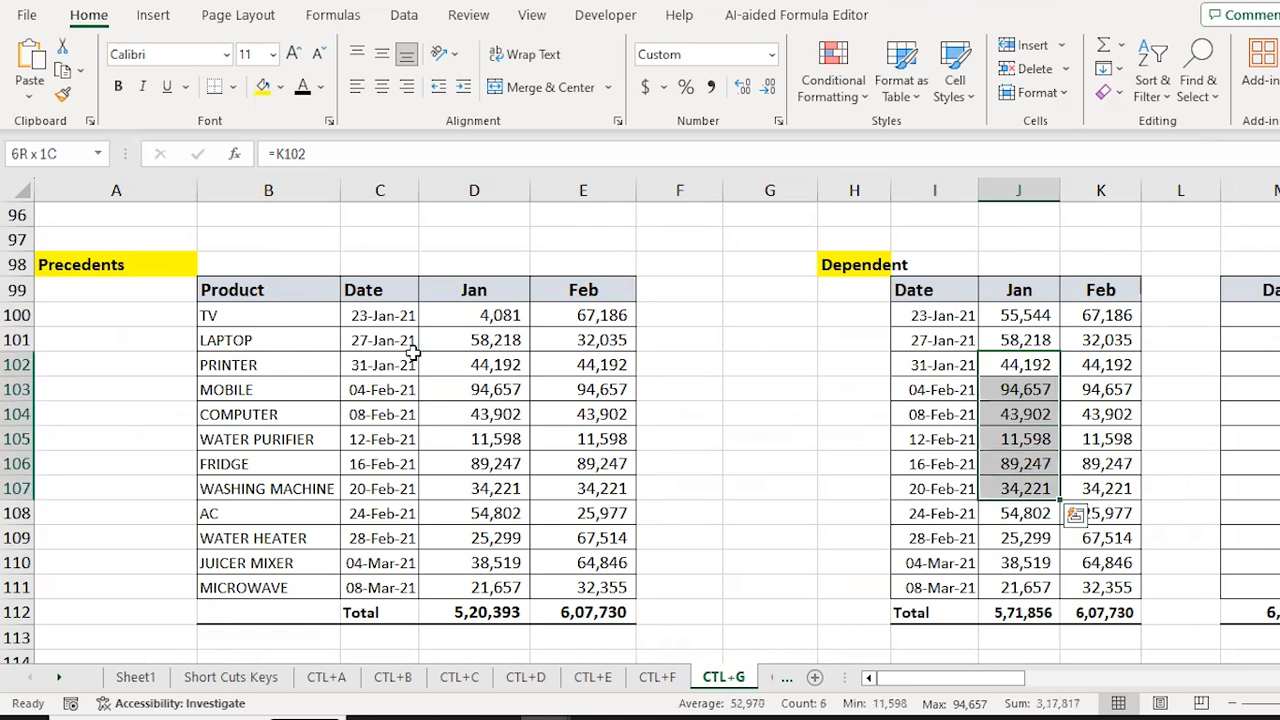
key("ctrl+b")
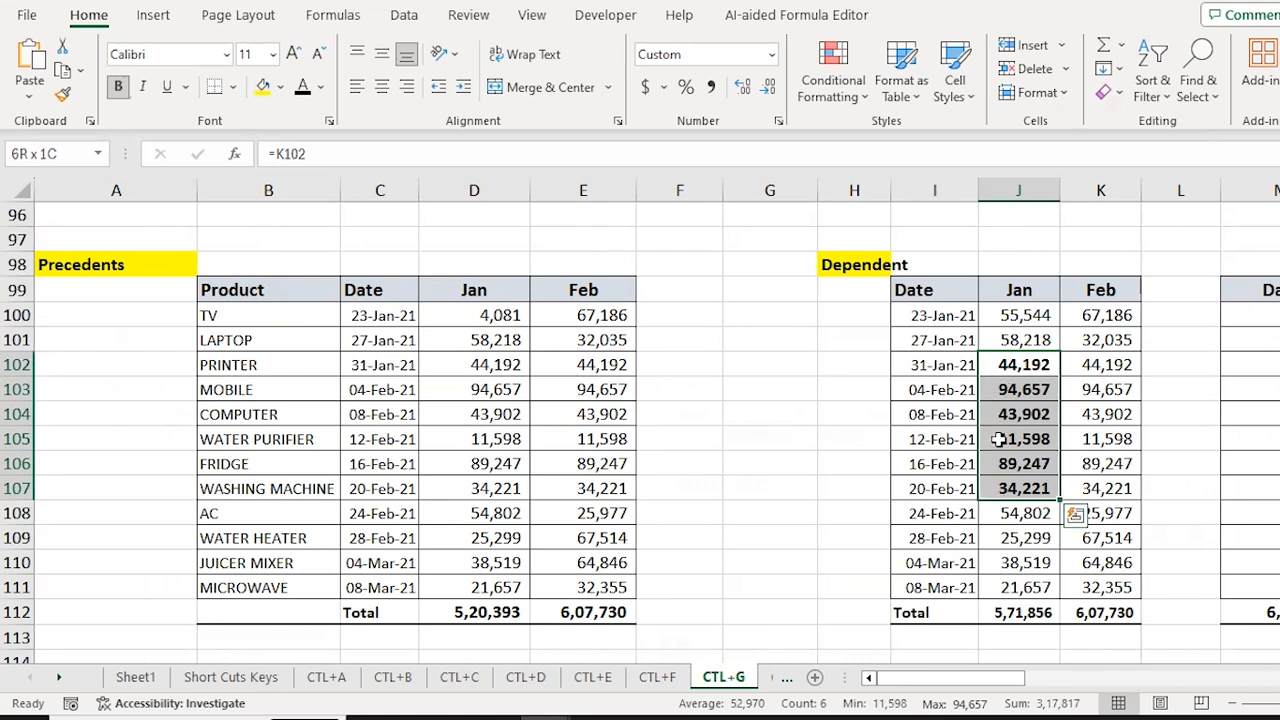
key("shift+BackSpace")
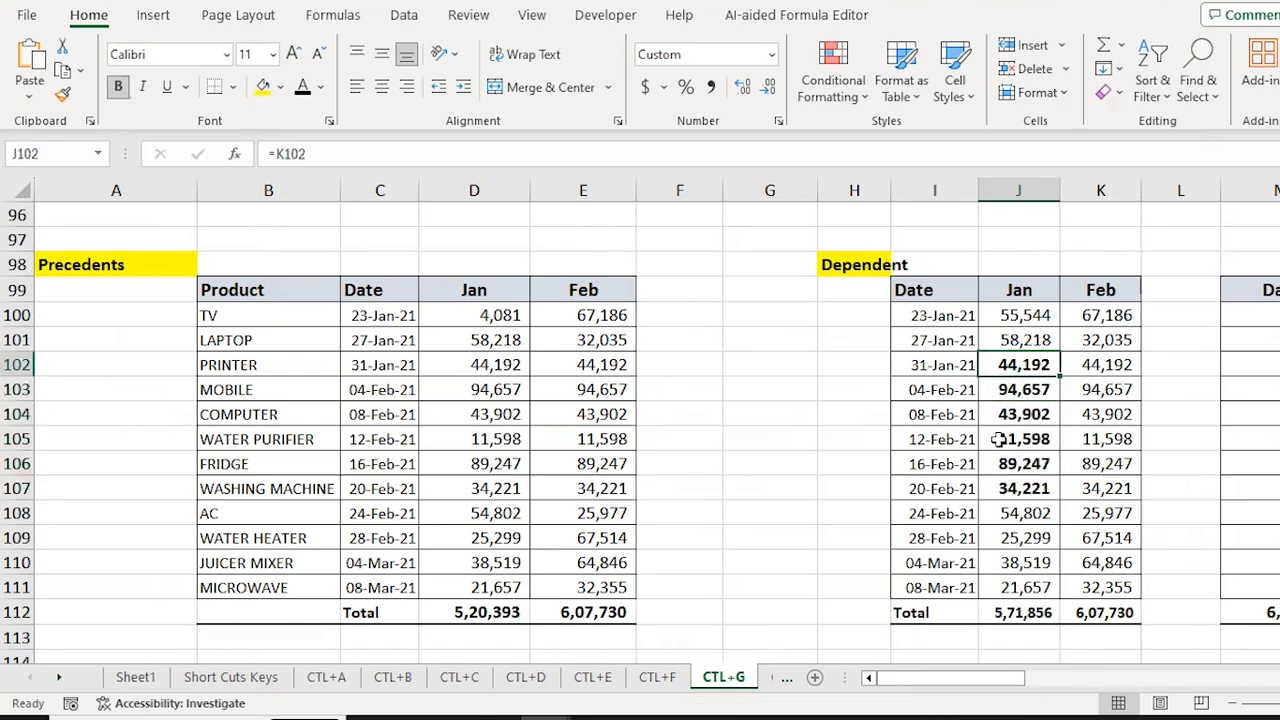
key("shift+Down")
key("shift+Down")
key("shift+Down")
key("shift+Down")
key("shift+Down")
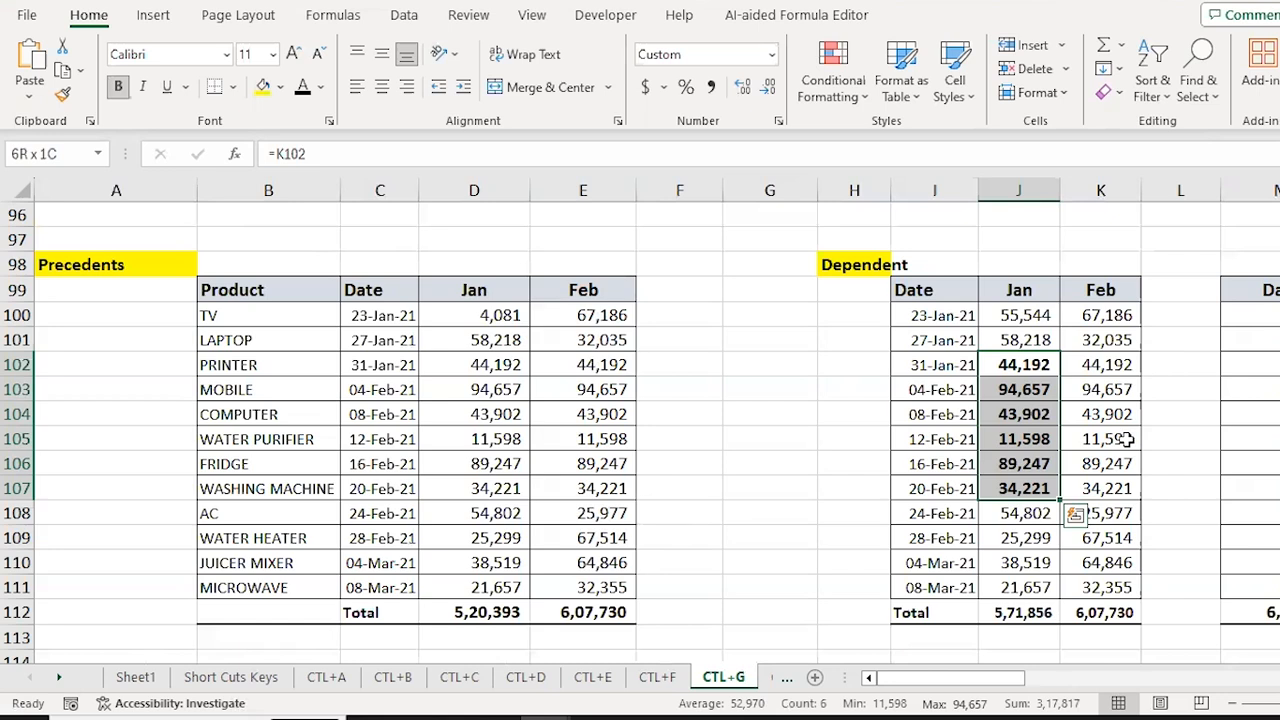
key("ctrl+g")
Step: Select all cells dependent on J102:J107 and fill them yellow
key("alt+s")
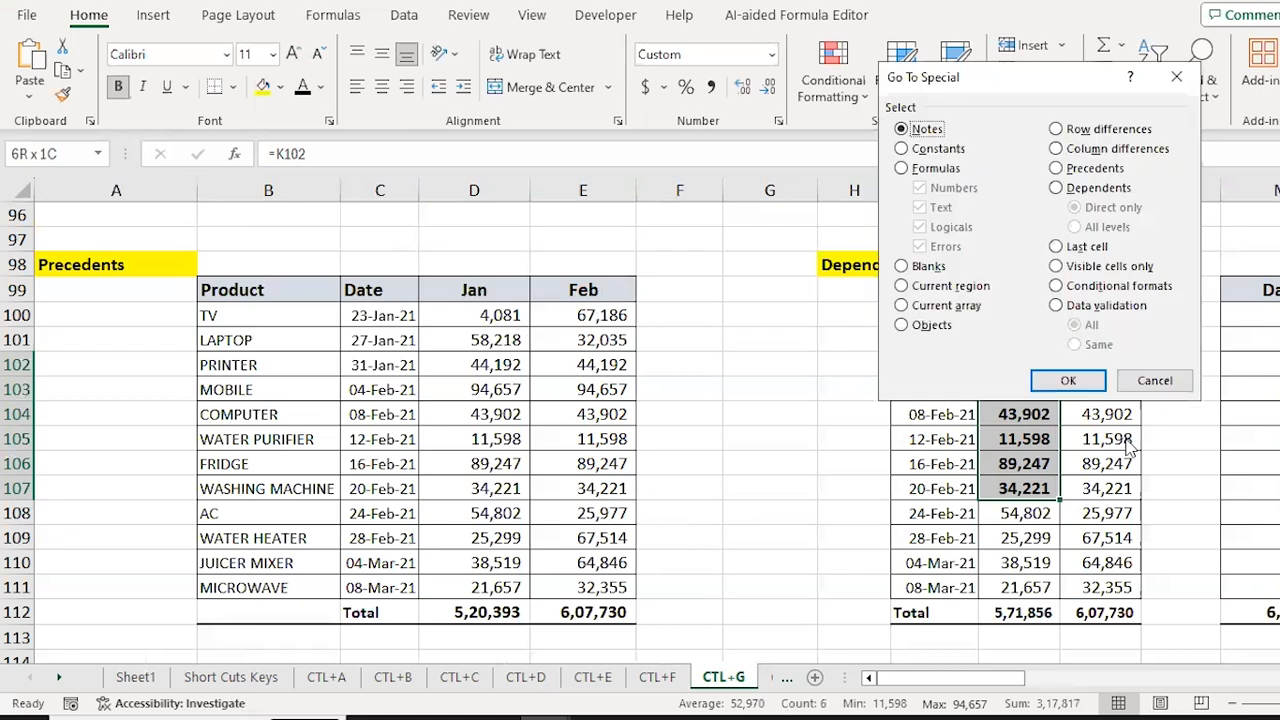
left_click(1100, 188)
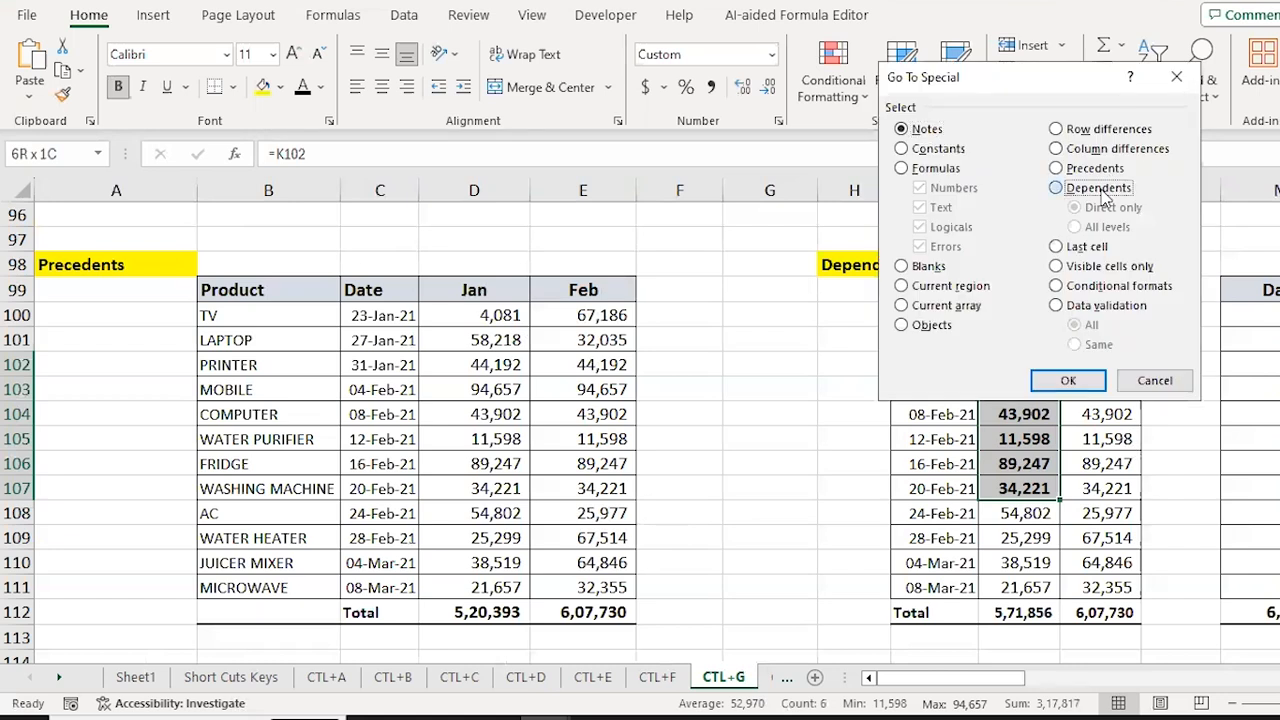
left_click(1066, 381)
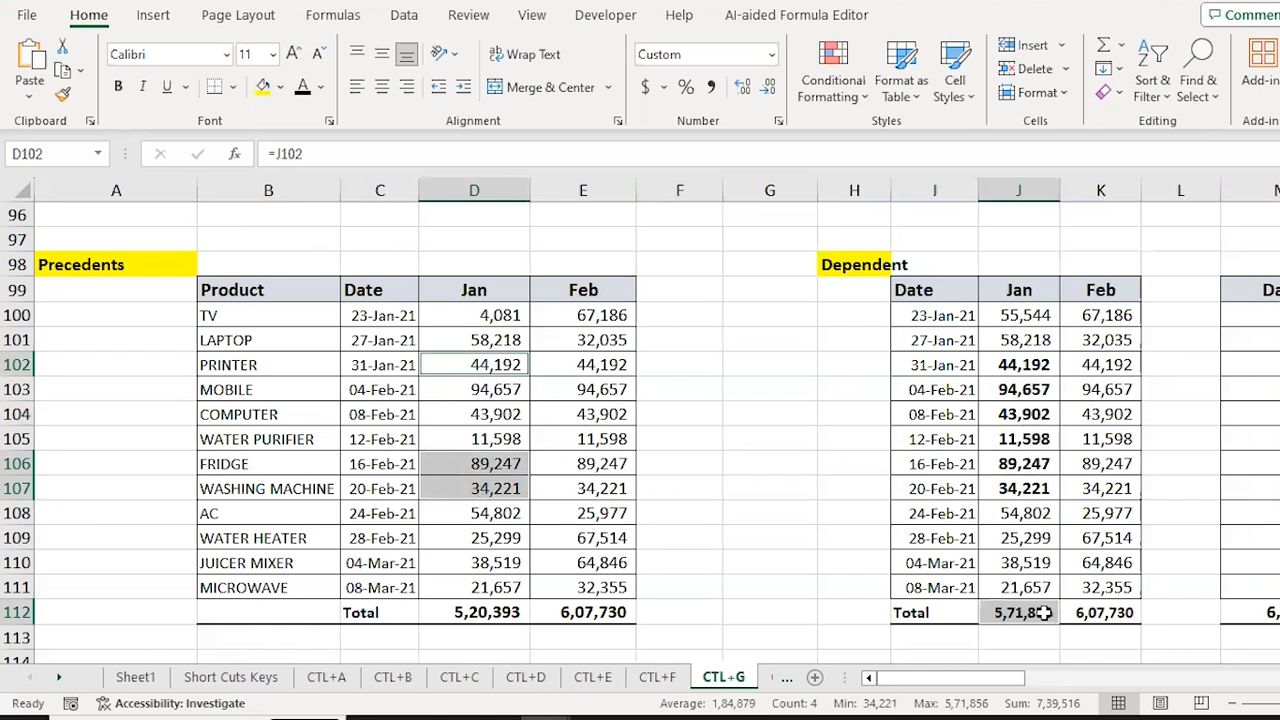
left_click(262, 87)
Step: Clear J102 so D102 shows a dash, then move down column D to D117
key("Right")
key("Right")
key("Right")
key("Right")
key("Right")
key("Right")
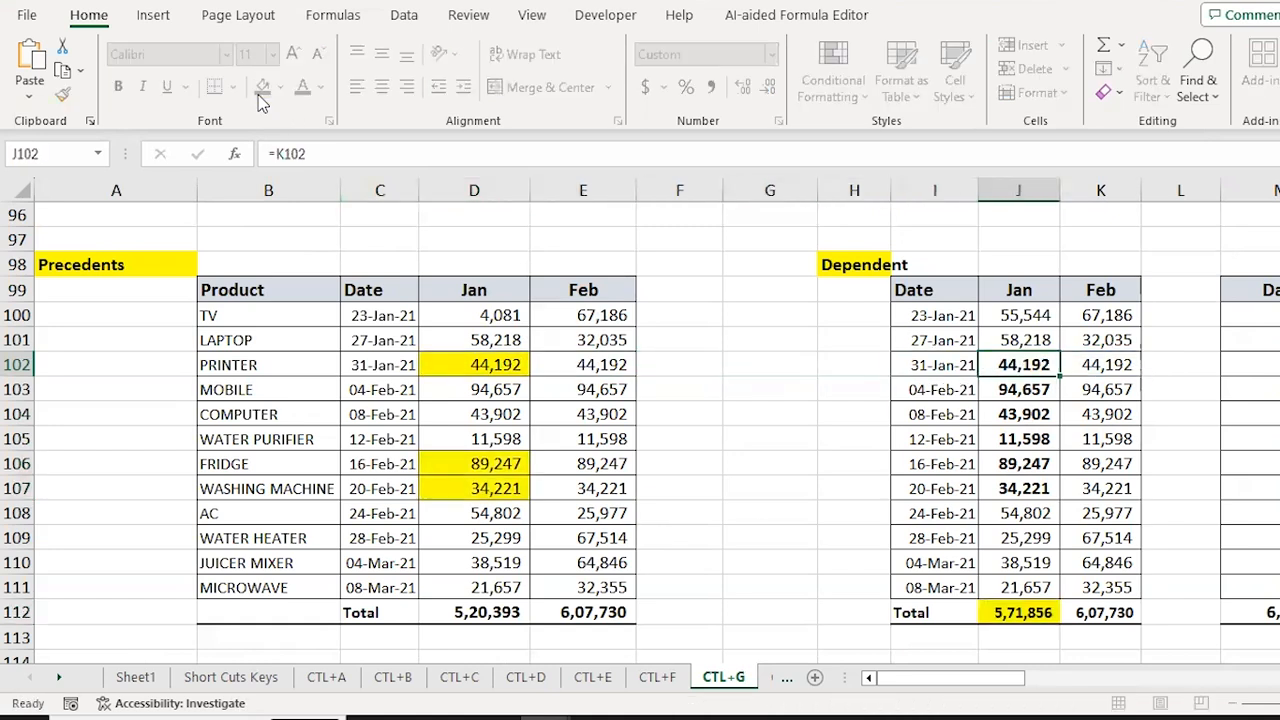
key("Delete")
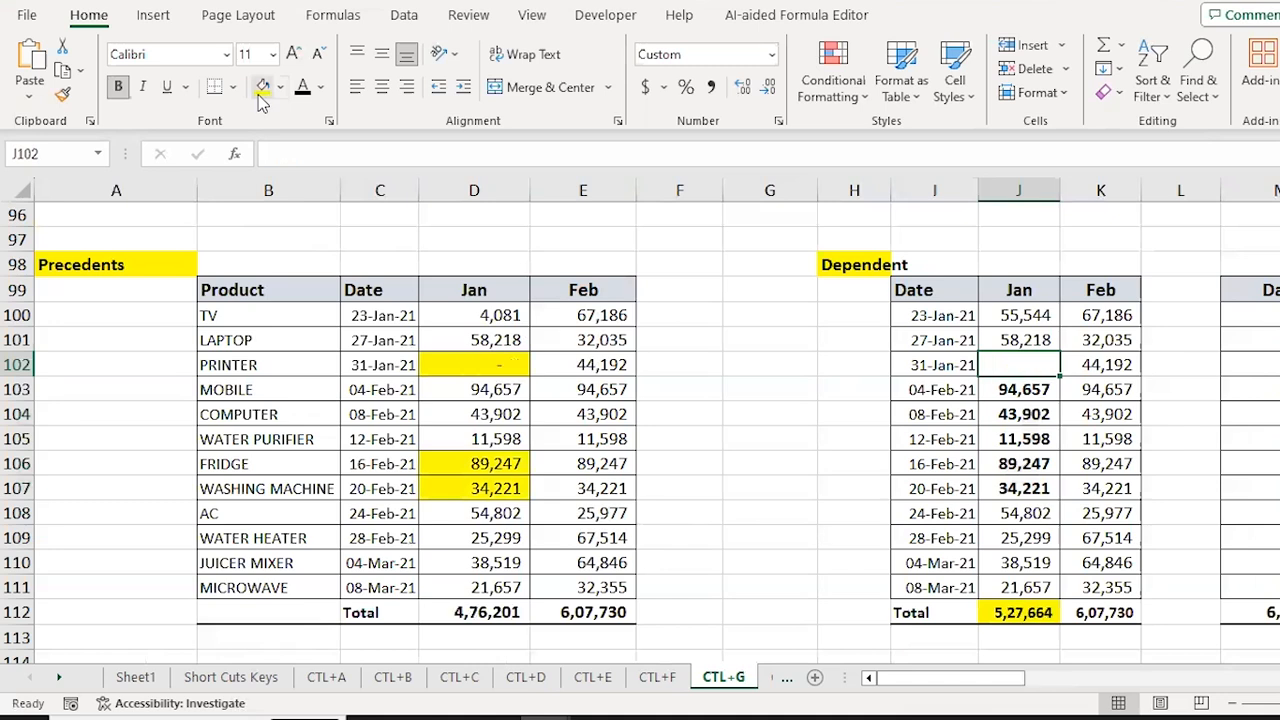
key("Left")
key("Left")
key("Left")
key("Left")
key("Left")
key("Left")
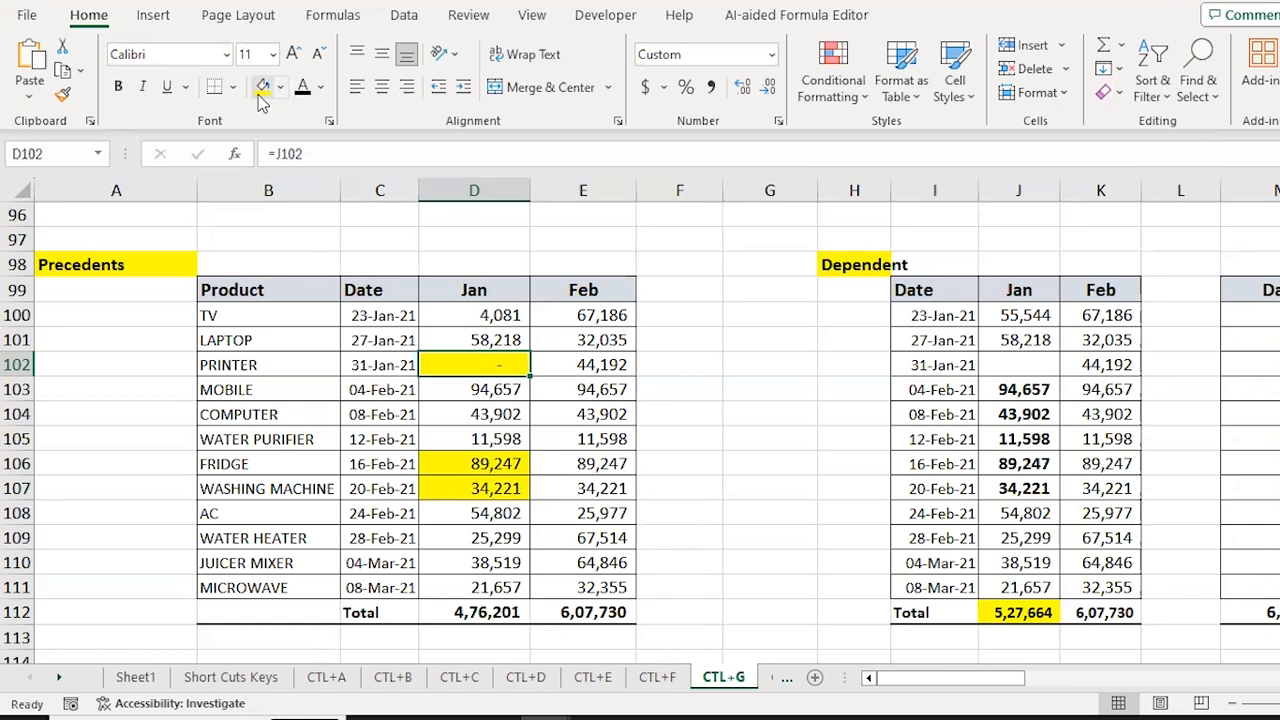
key("Down")
key("Down")
key("Down")
key("Down")
key("Down")
key("Down")
key("Down")
key("Down")
key("Down")
key("Down")
key("Down")
key("Down")
key("Down")
key("Down")
key("Down")
key("Down")
key("Down")
key("Down")
key("Down")
key("Down")
key("Up")
key("Up")
key("Up")
key("Up")
key("Up")
key("Up")
key("Up")
key("Up")
key("Up")
key("Up")
key("Up")
key("Up")
key("Up")
key("Up")
key("Up")
key("Up")
key("Up")
key("Up")
key("Up")
key("Up")
key("Down")
key("Down")
key("Down")
key("Down")
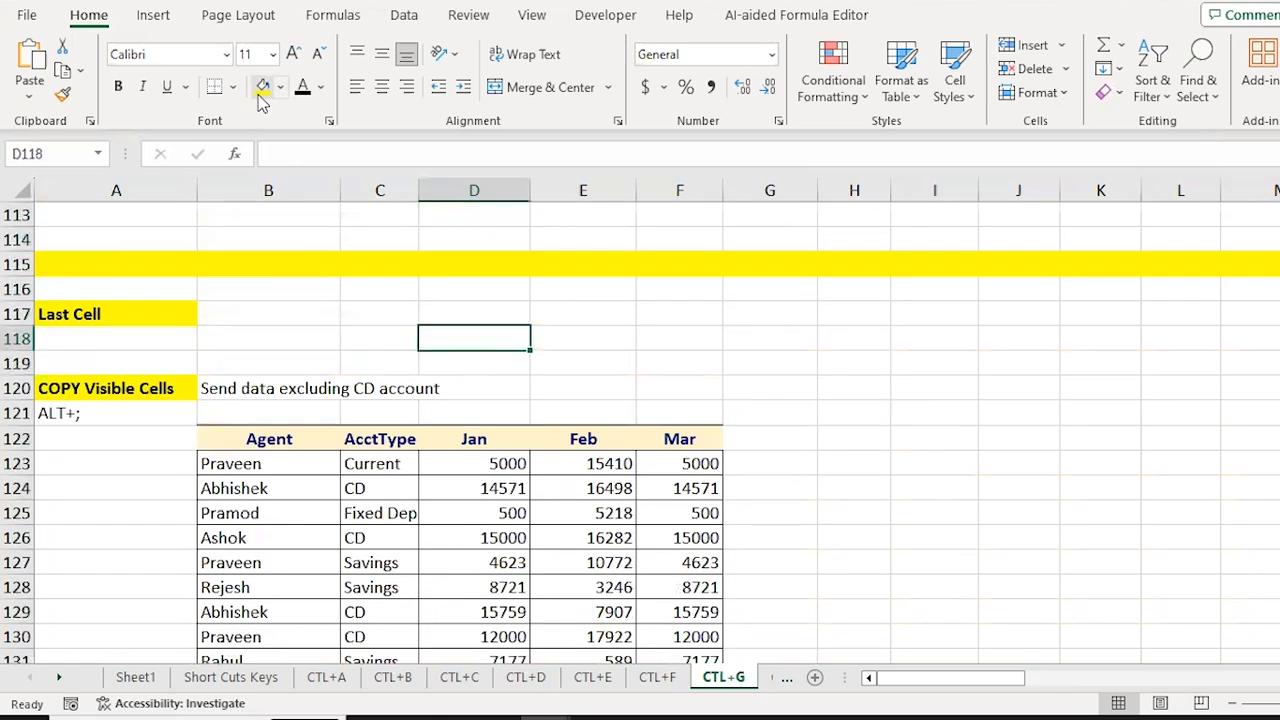
key("ctrl+g")
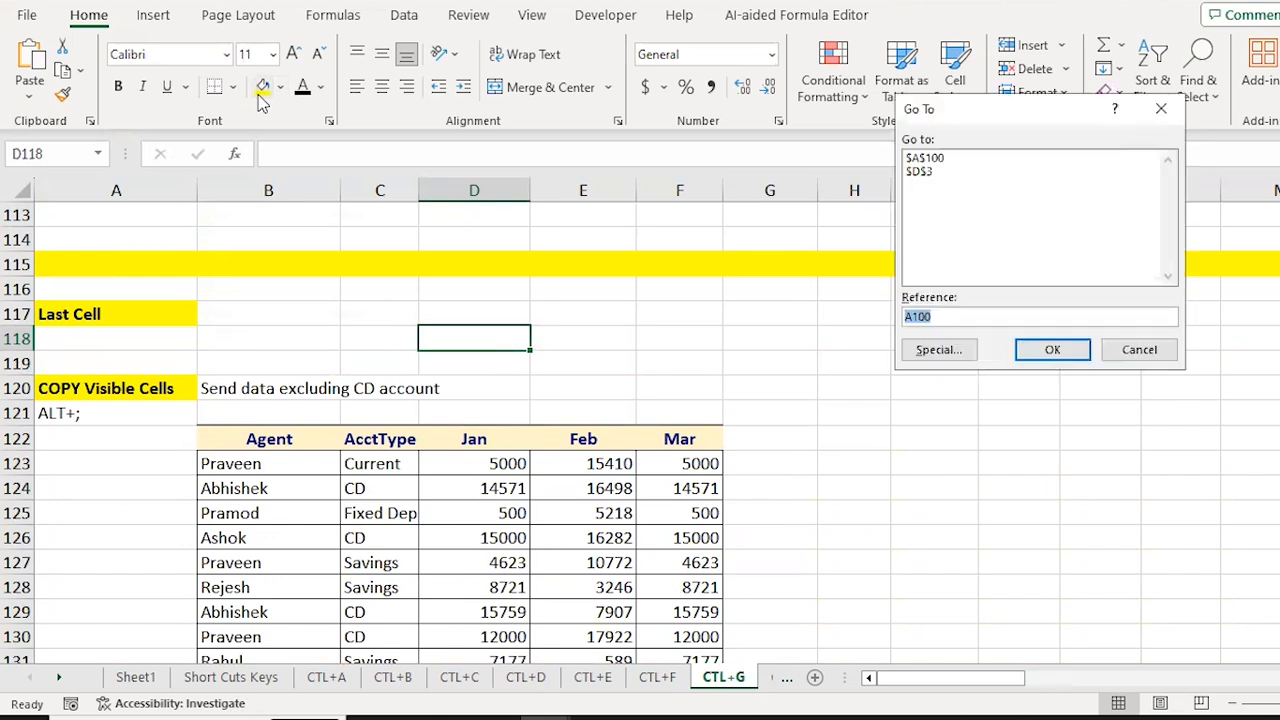
left_click(938, 349)
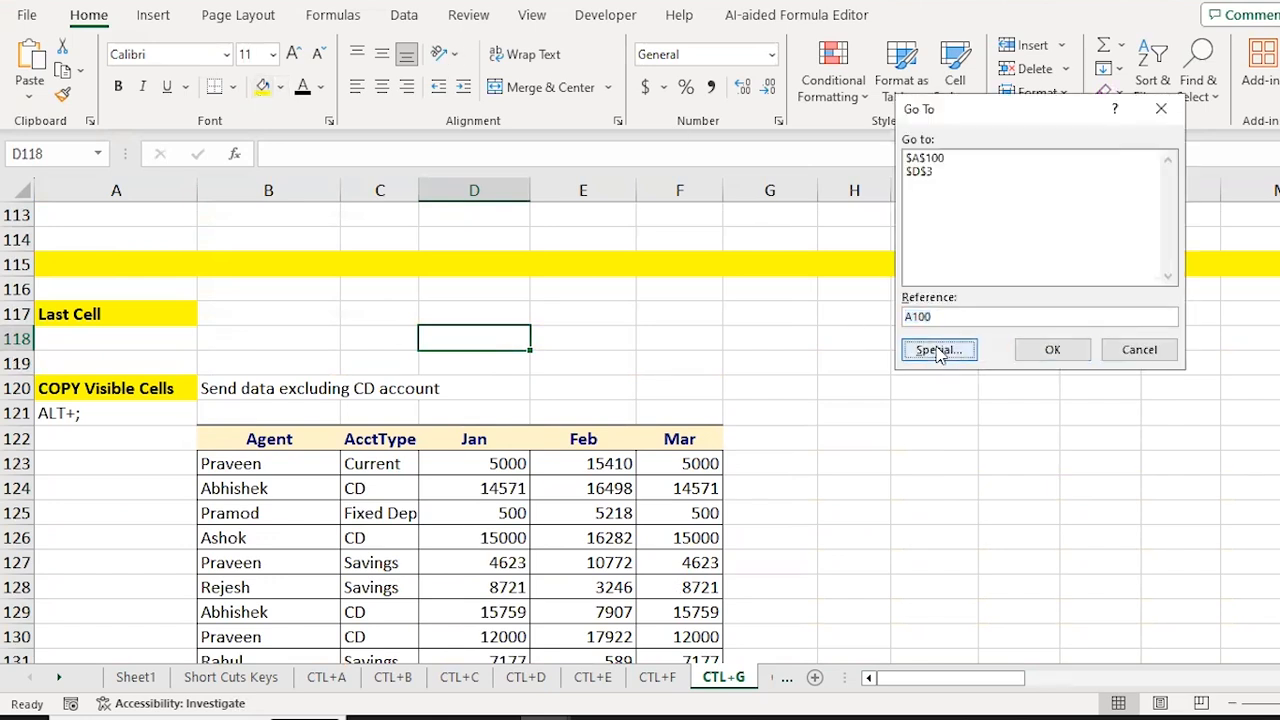
left_click(1090, 248)
left_click(1062, 383)
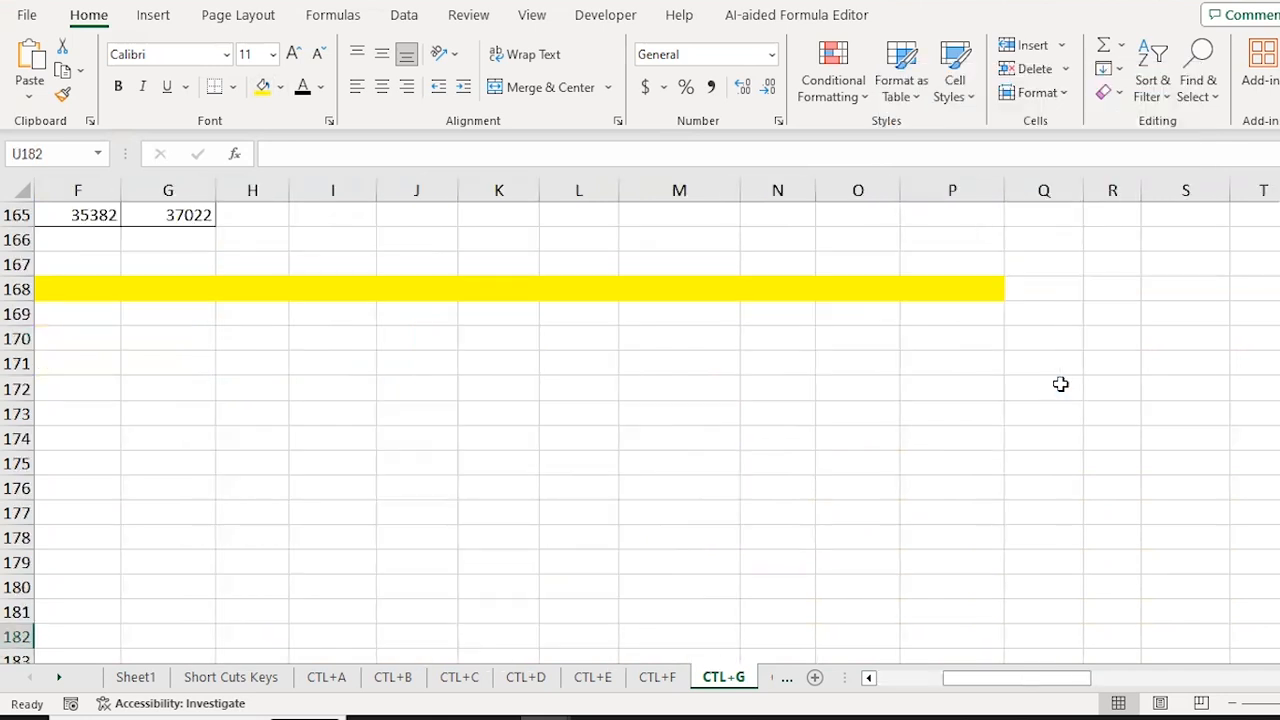
key("shift+space")
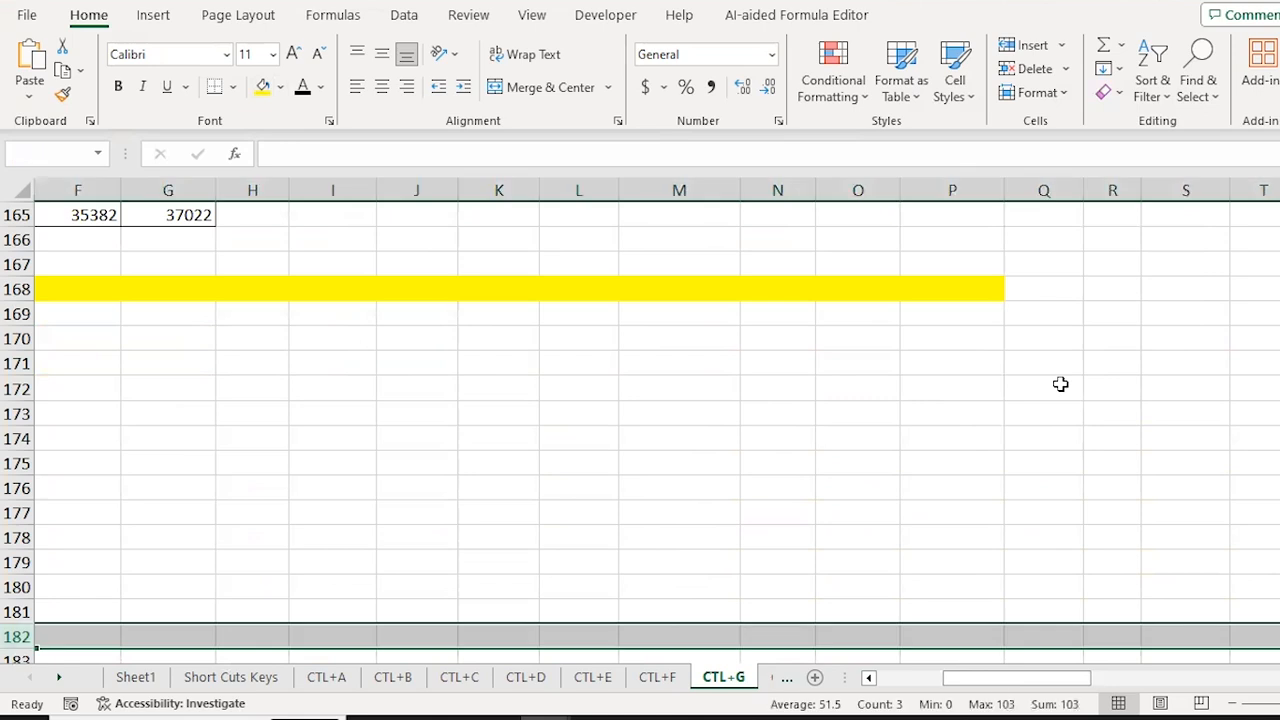
key("Down")
key("Left")
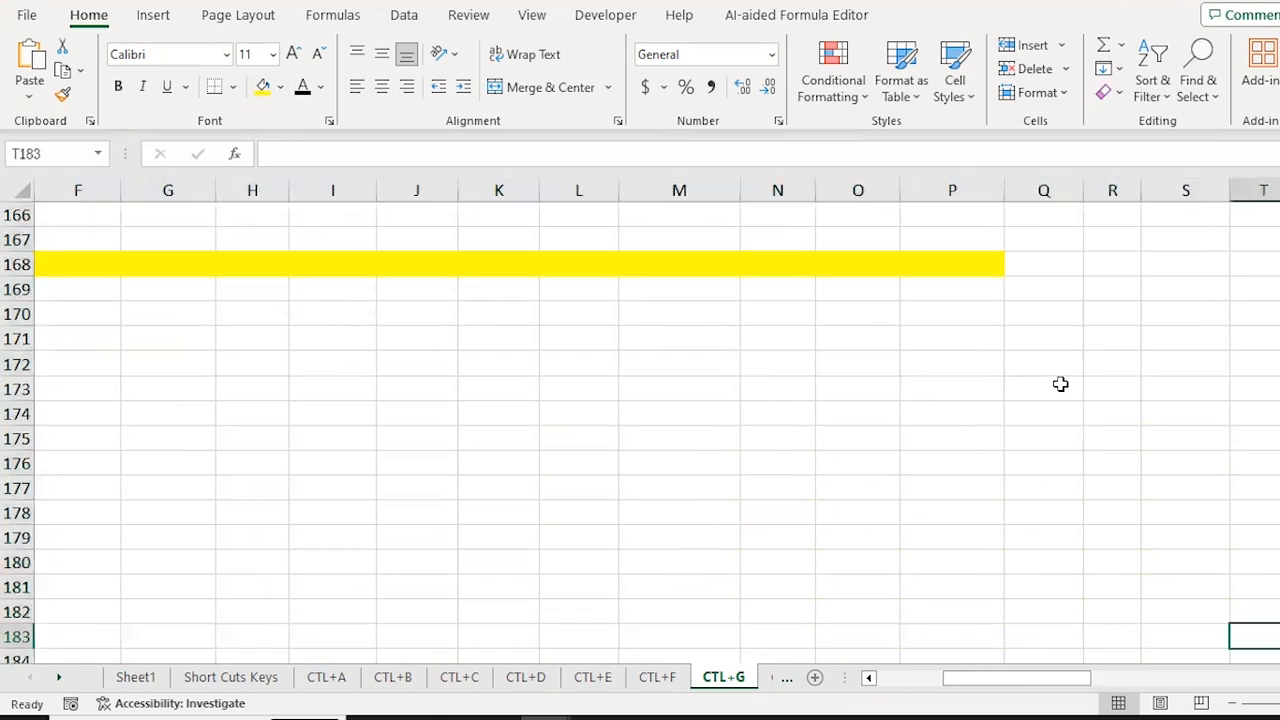
key("ctrl+Up")
key("ctrl+Down")
key("ctrl+Left")
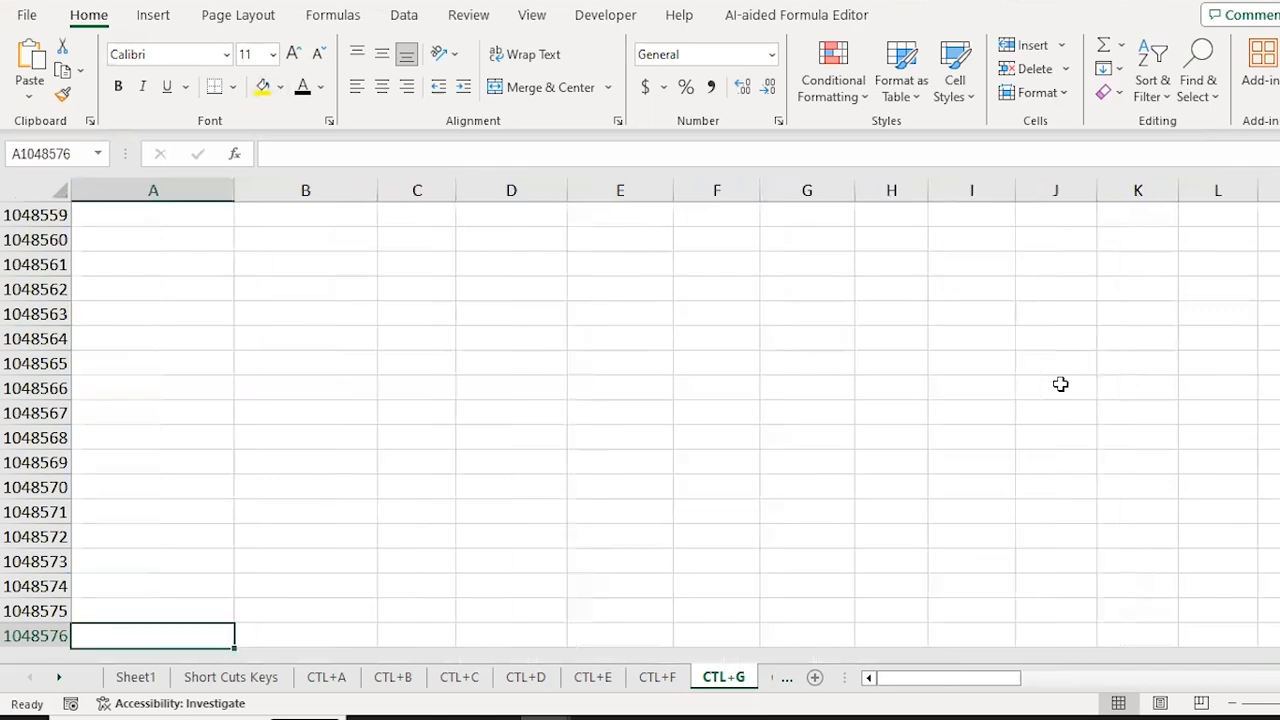
key("ctrl+Up")
key("ctrl+Up")
key("ctrl+Up")
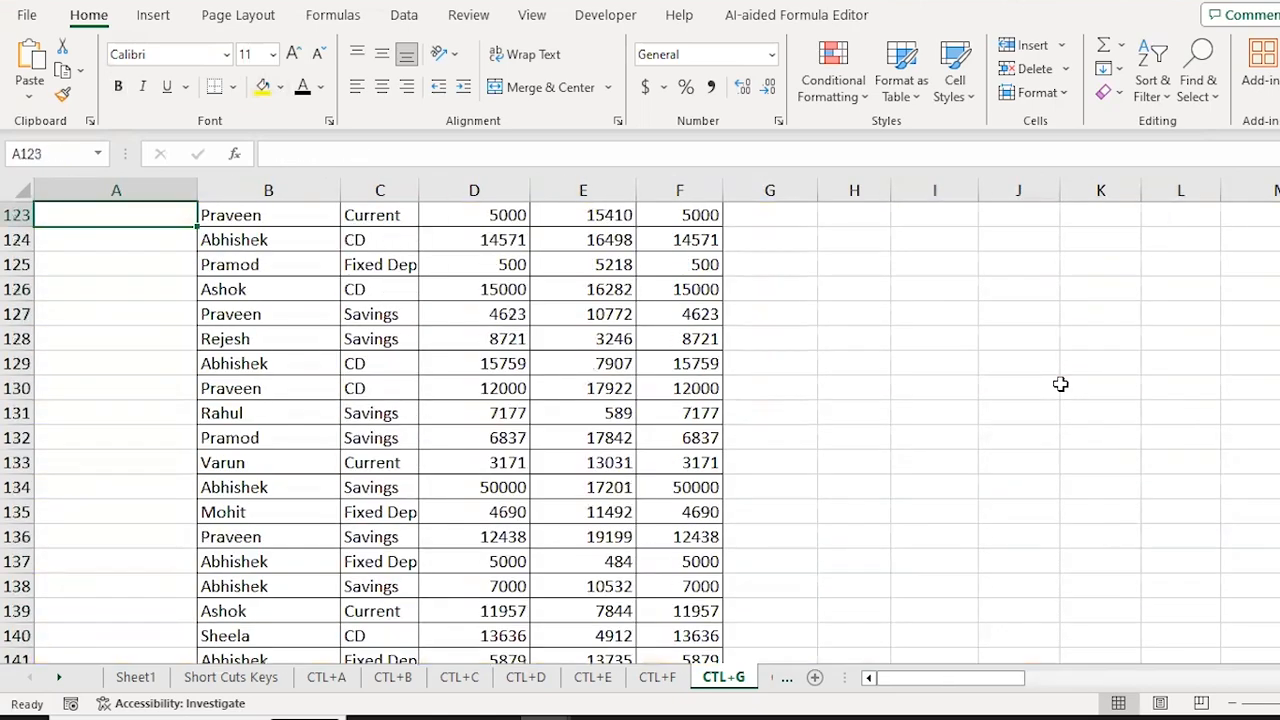
Step: Hide rows 128 to 131 of the Agent table
key("ctrl+Up")
key("ctrl+Up")
key("ctrl+Up")
key("ctrl+Down")
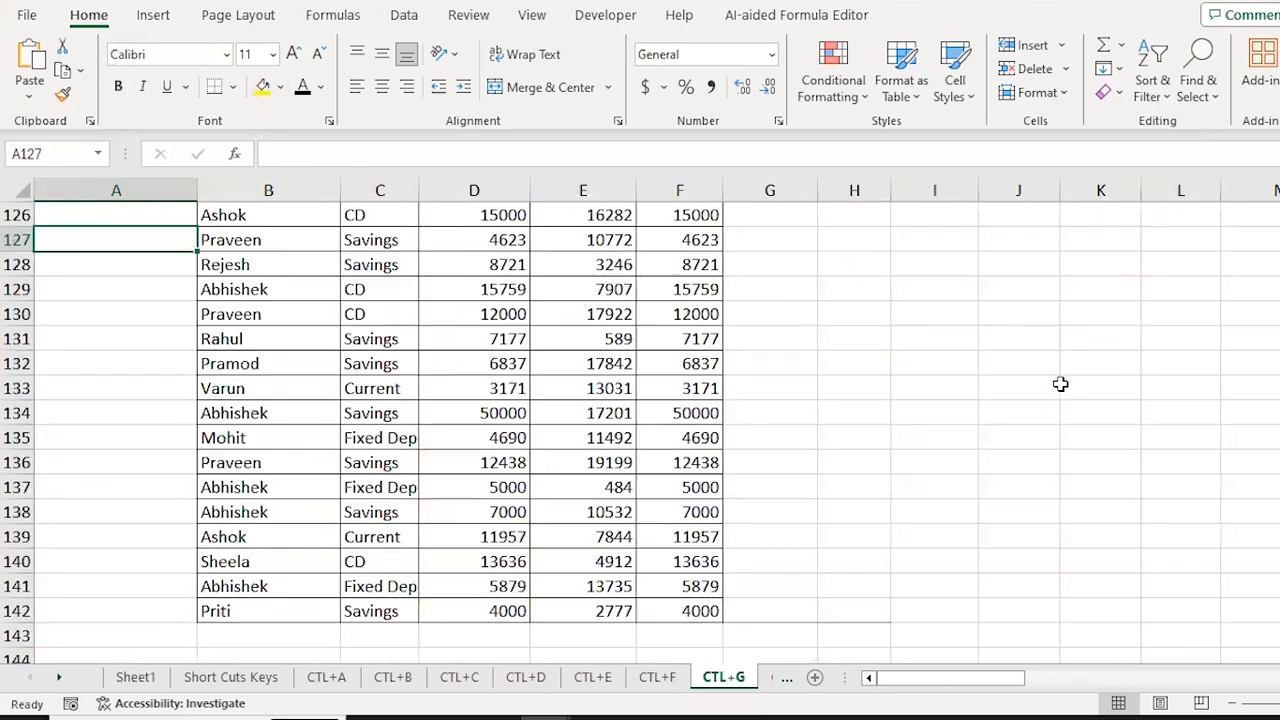
key("ctrl+Up")
key("ctrl+Up")
key("ctrl+Up")
key("Down")
key("Down")
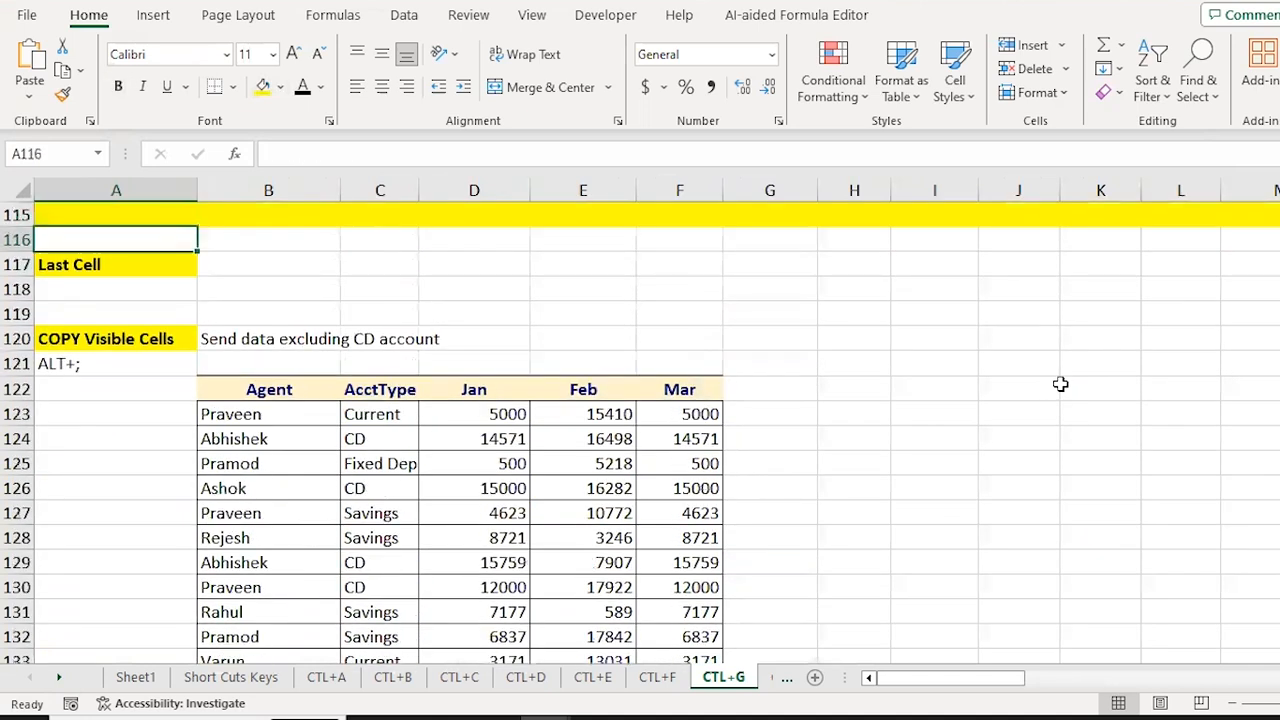
key("Down")
key("Down")
key("Right")
key("Down")
key("Down")
key("ctrl+Down")
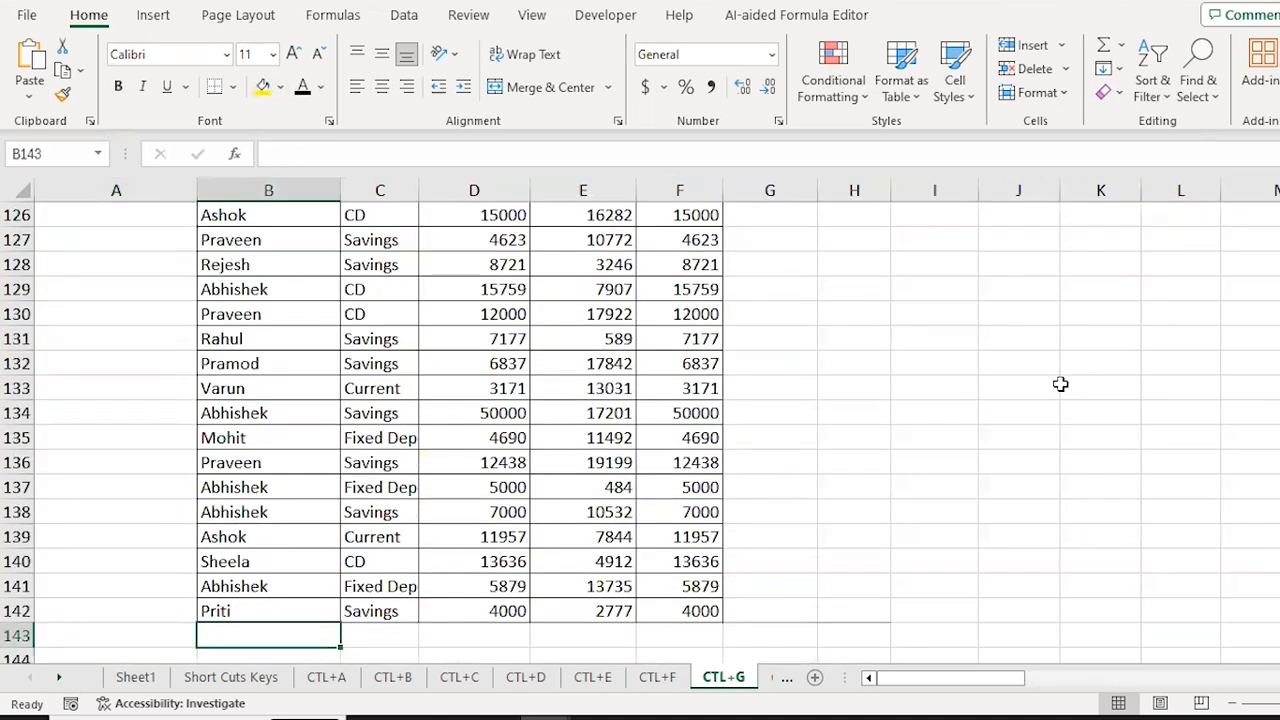
key("ctrl+Up")
key("Down")
key("Down")
key("Down")
key("Down")
key("Down")
key("Down")
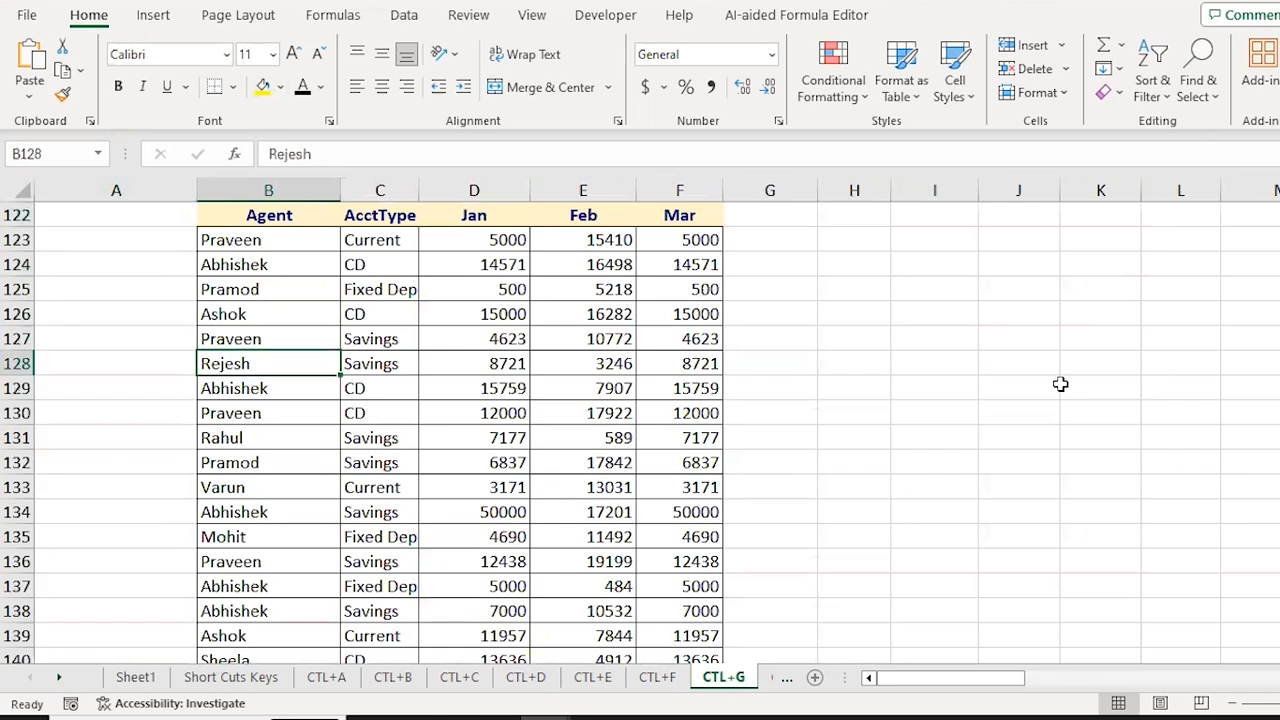
key("shift+Down")
key("shift+Down")
key("shift+Down")
key("shift+space")
key("ctrl+9")
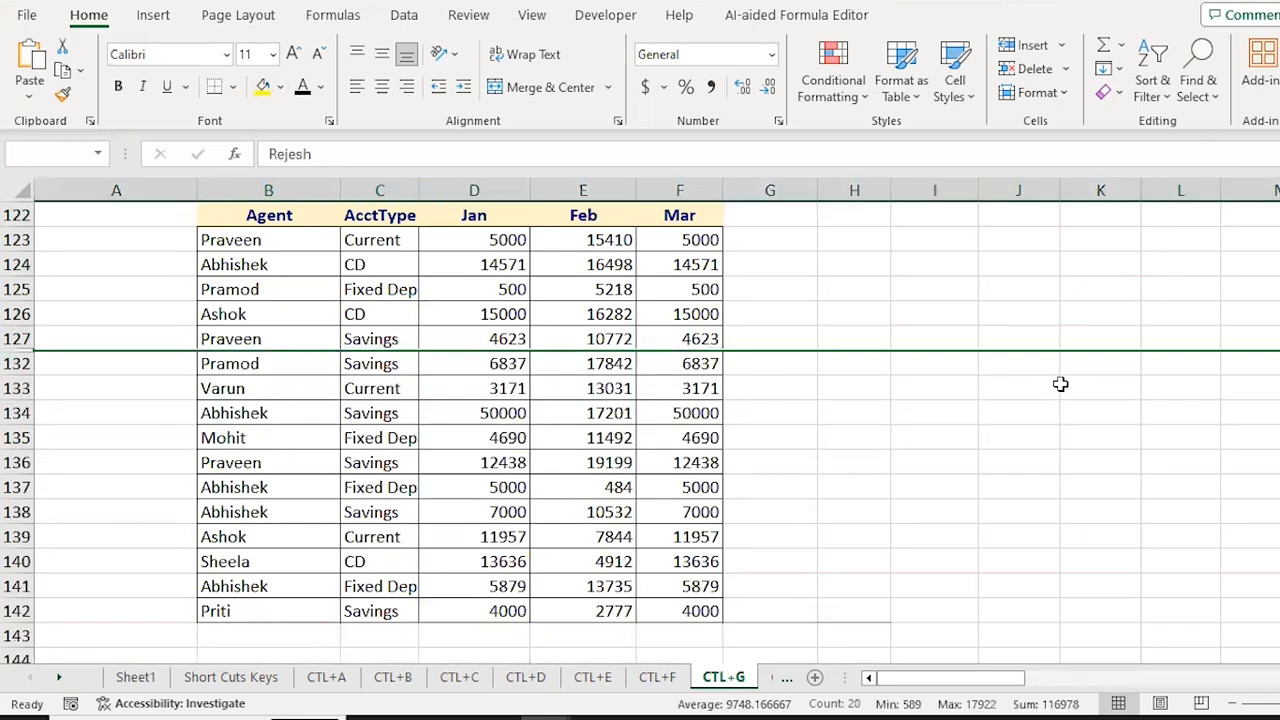
Step: Hide rows 135 to 137 of the Agent table as well
key("Down")
key("Down")
key("Down")
key("Down")
key("shift+Down")
key("shift+Down")
key("shift+space")
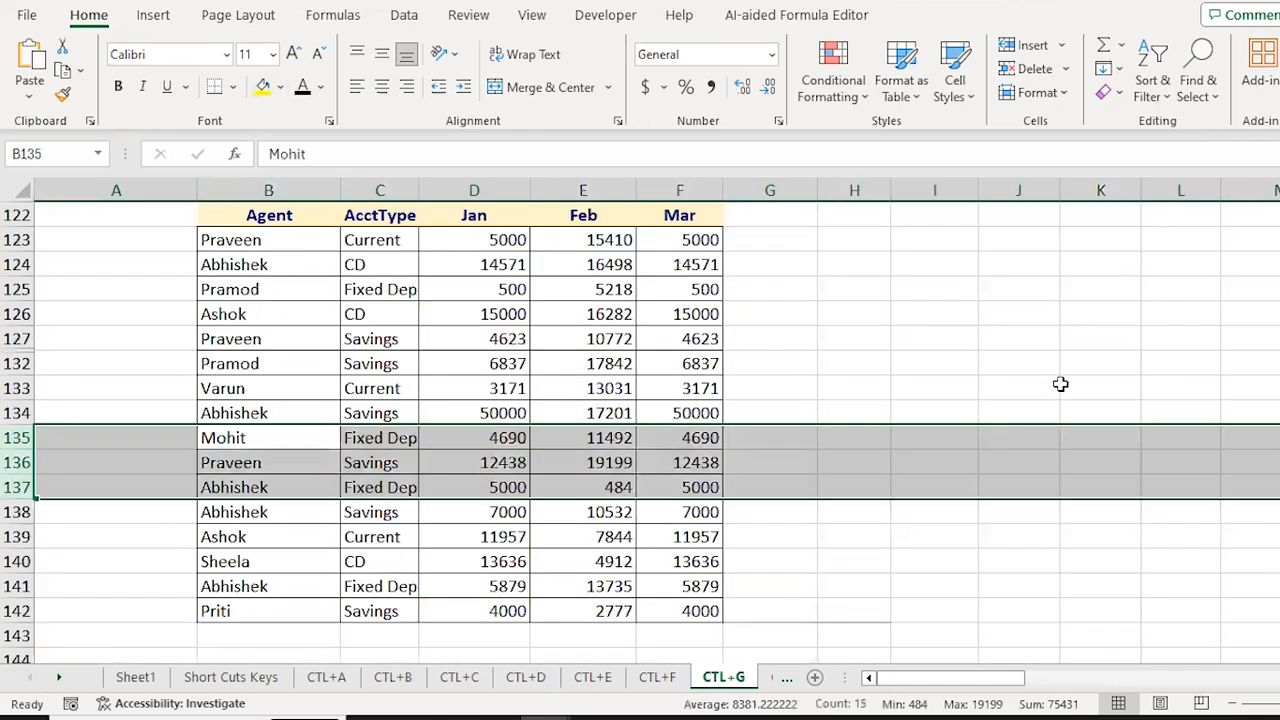
key("ctrl+9")
Step: Copy the full Agent table range through row 142, hidden rows included
key("ctrl+Up")
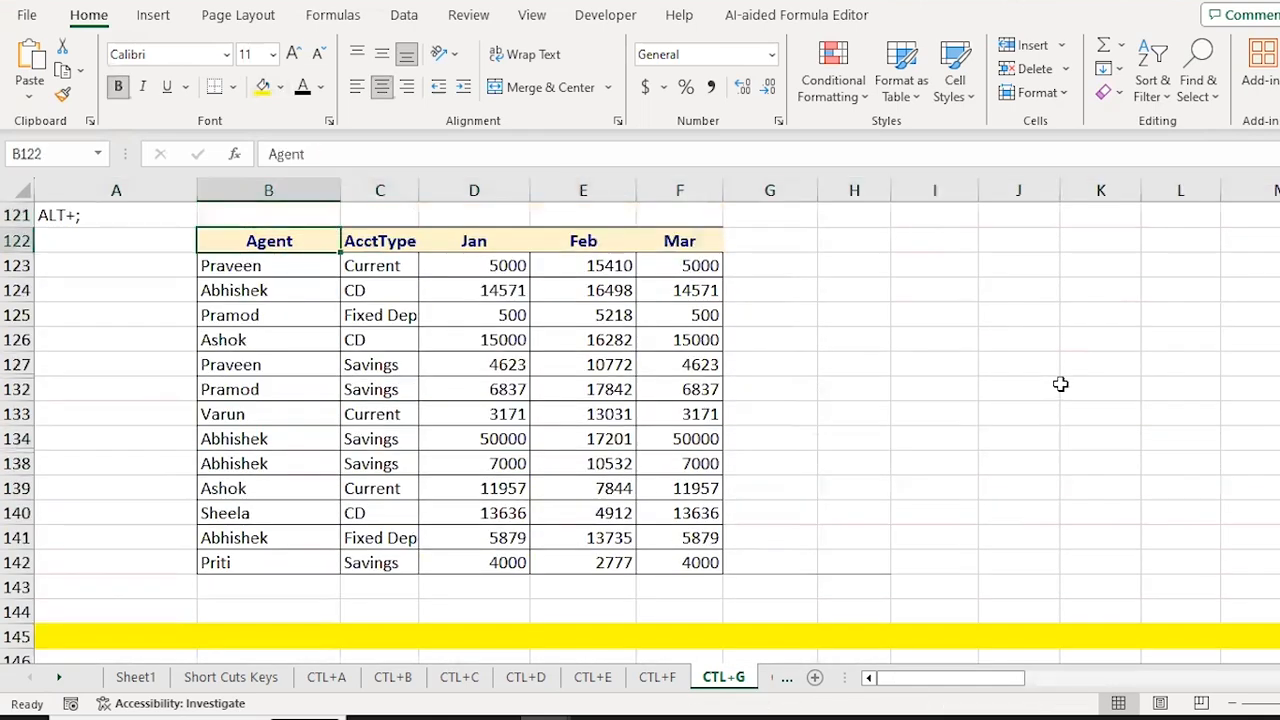
key("Down")
key("ctrl+shift+Down")
key("ctrl+shift+Right")
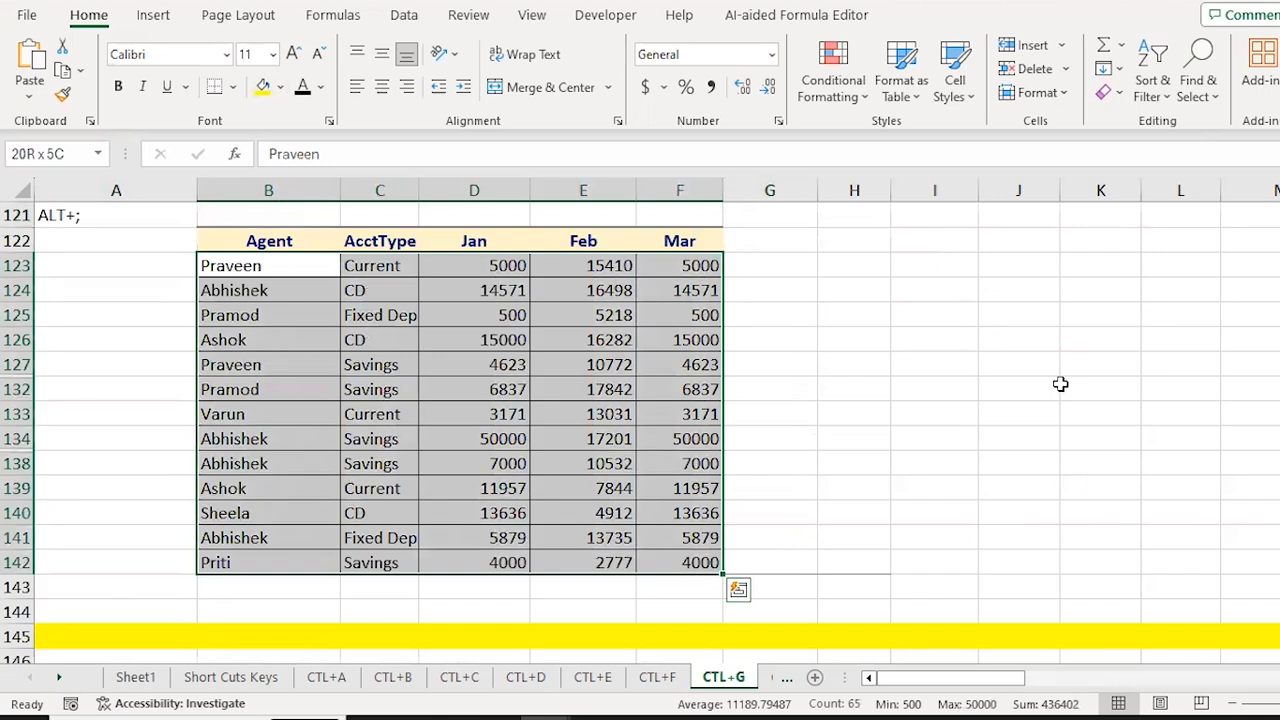
key("ctrl+c")
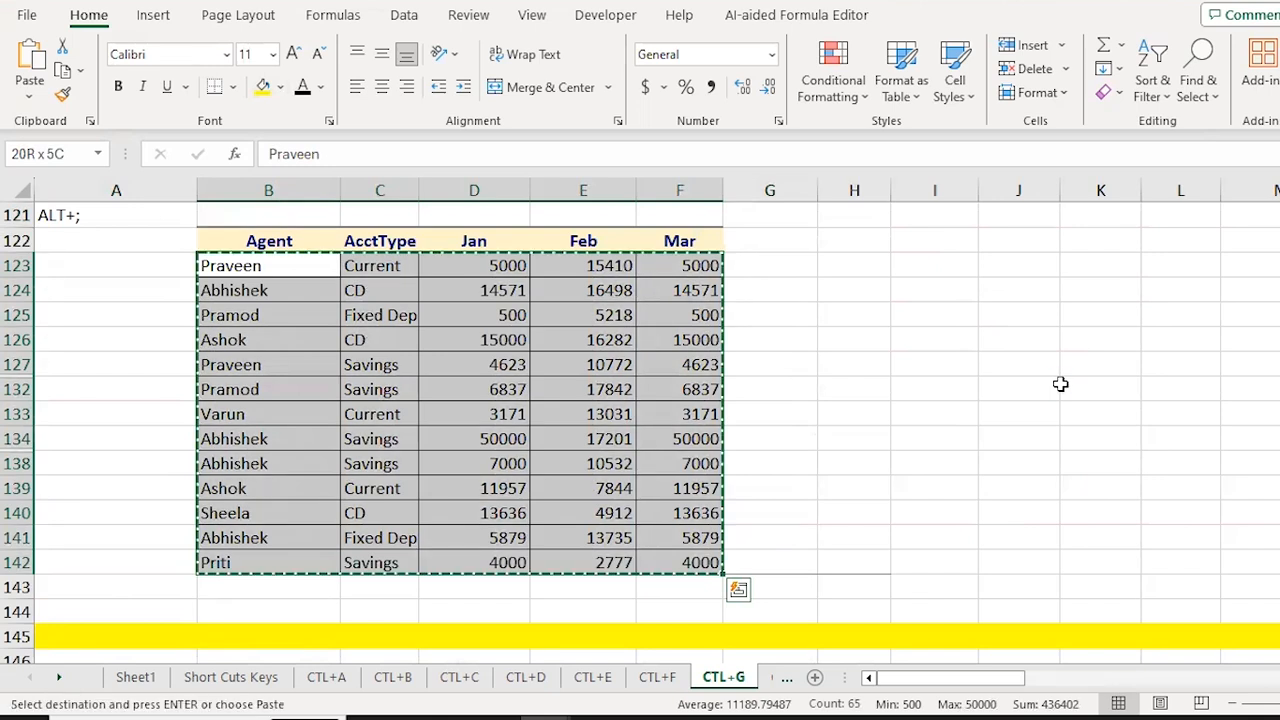
key("alt+Tab")
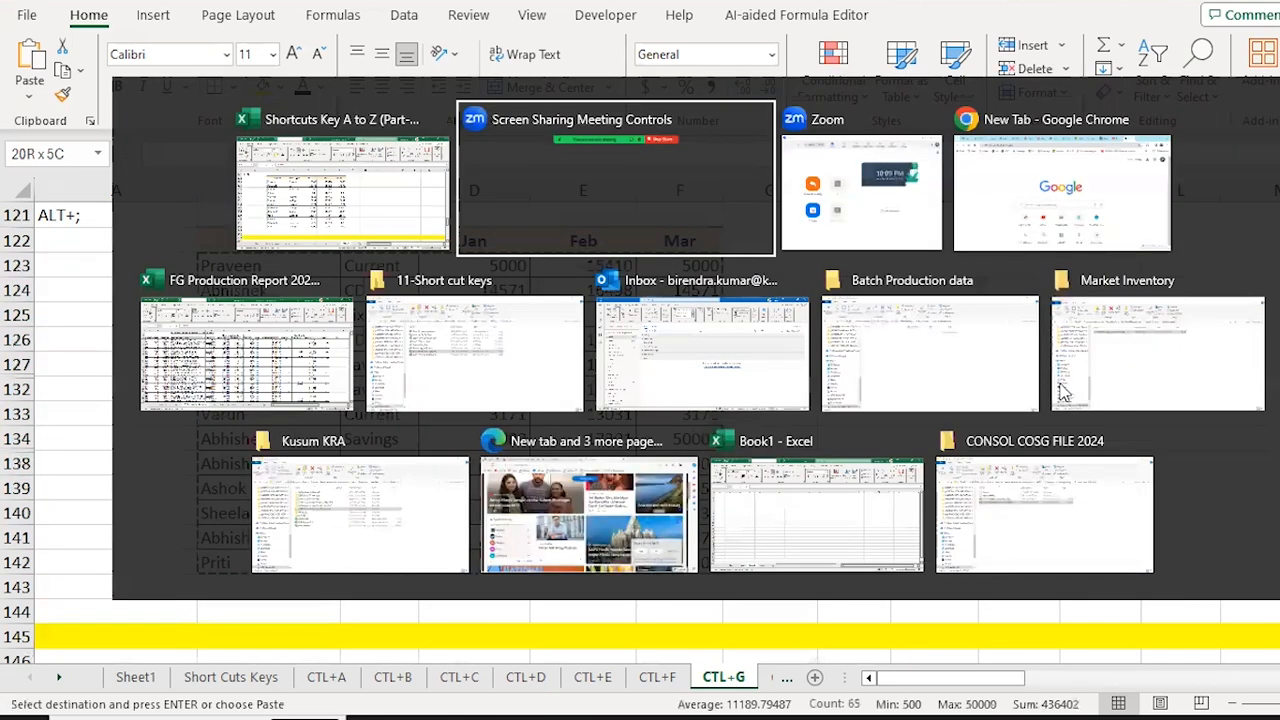
key("alt+shift+Tab")
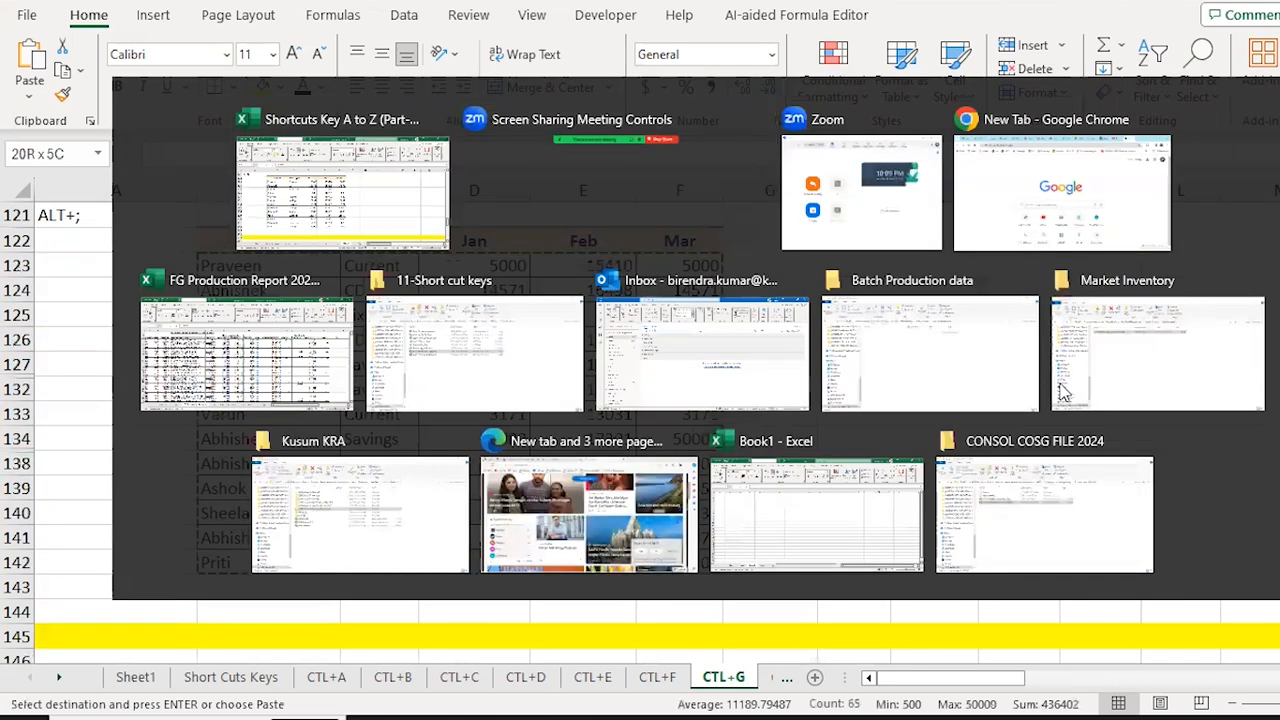
key("ctrl+Page_Down")
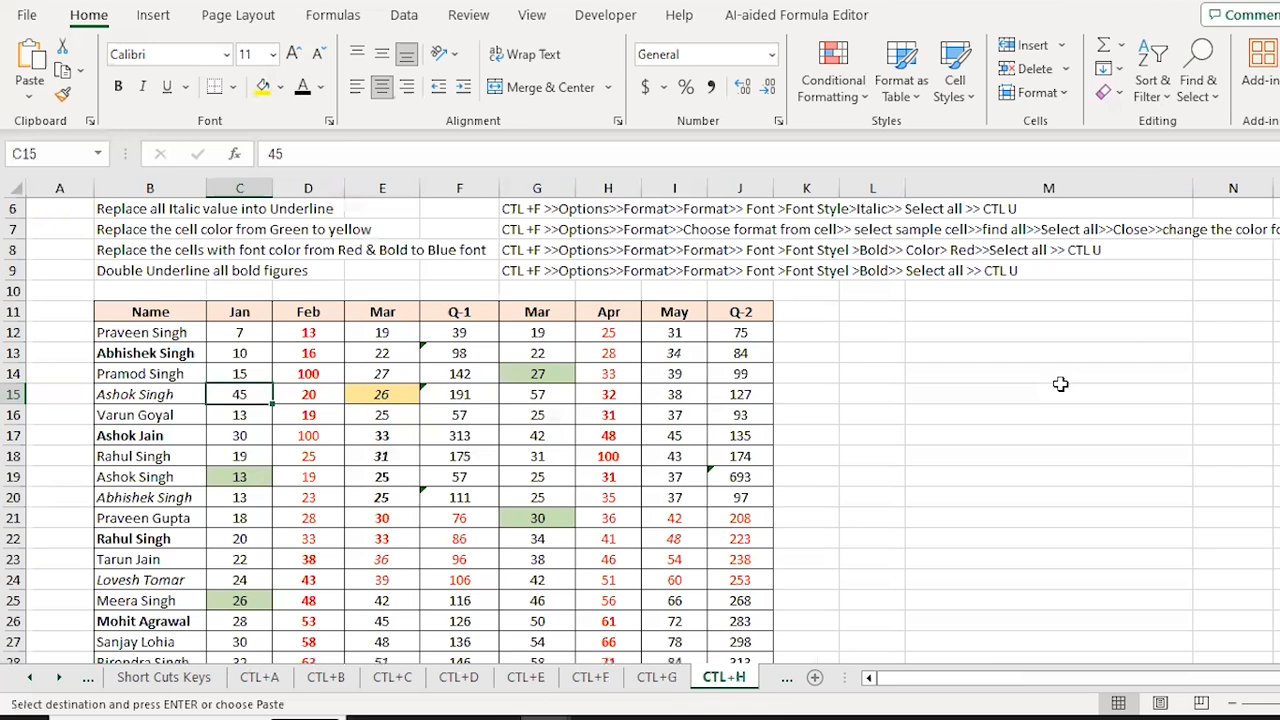
key("ctrl+Page_Down")
key("ctrl+Page_Up")
key("ctrl+Page_Up")
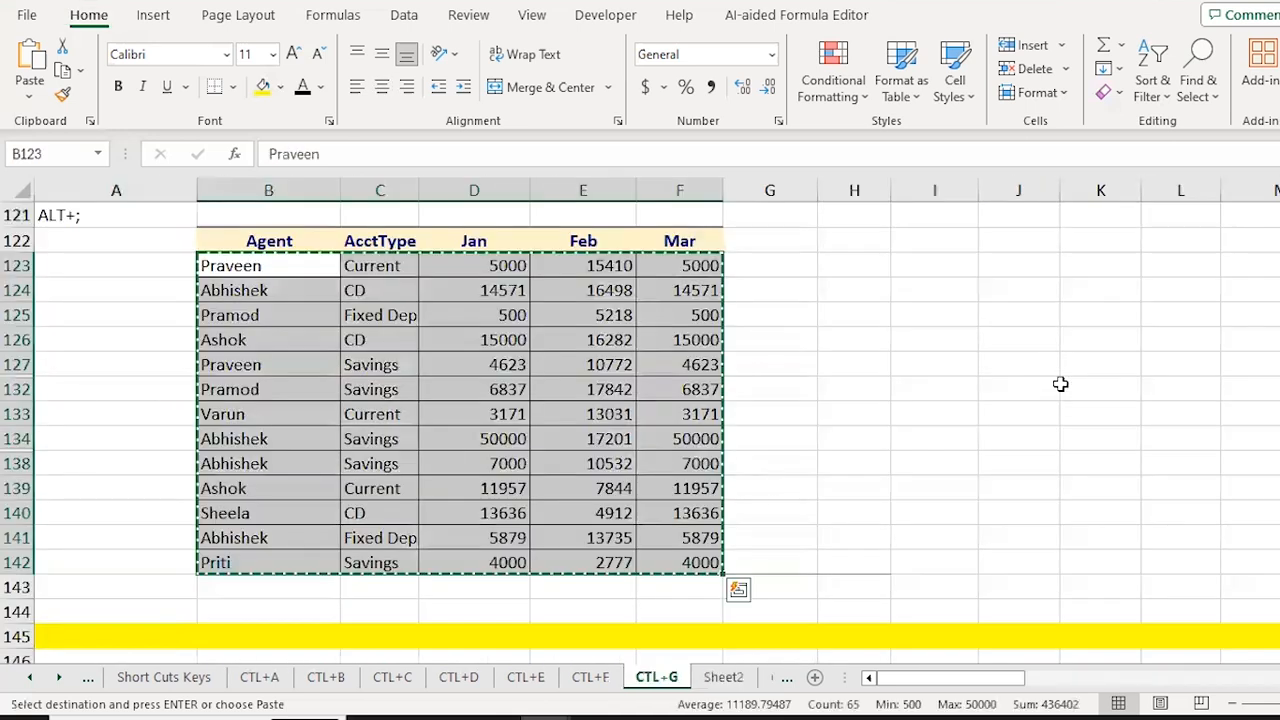
key("ctrl+q")
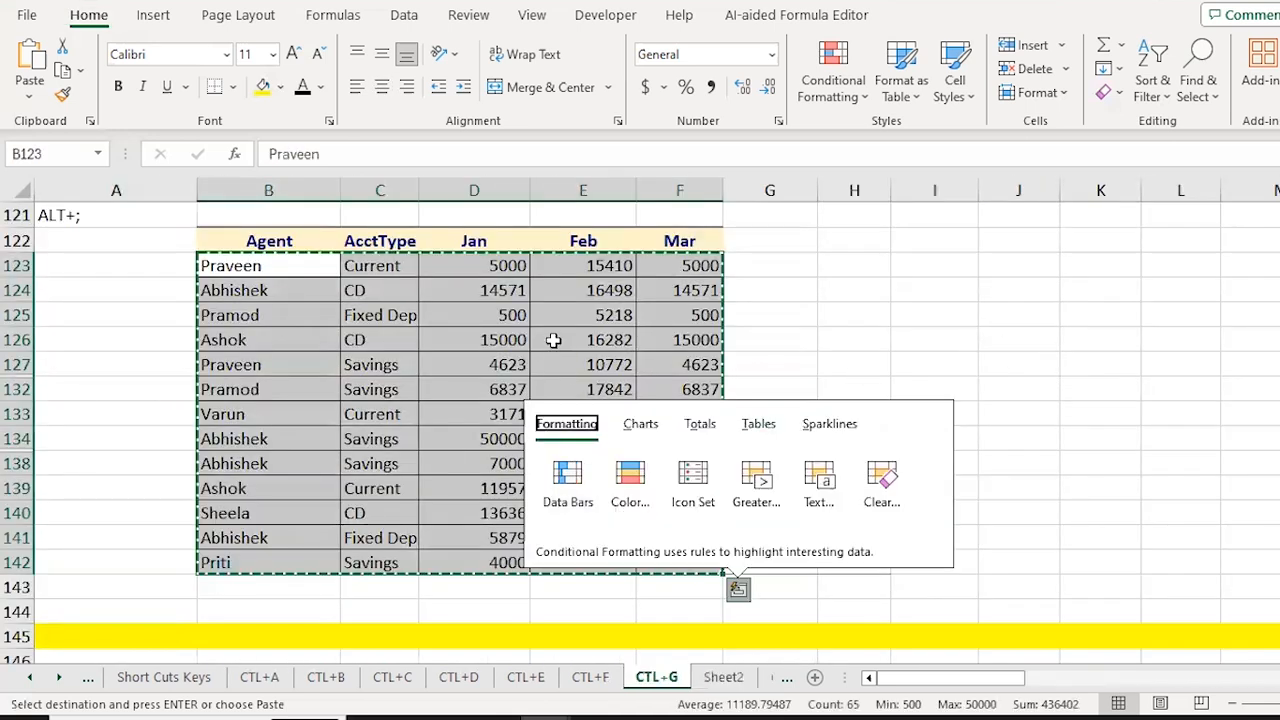
key("Escape")
Step: Paste the full 20-row Agent table at C2 of Sheet2
left_click(722, 680)
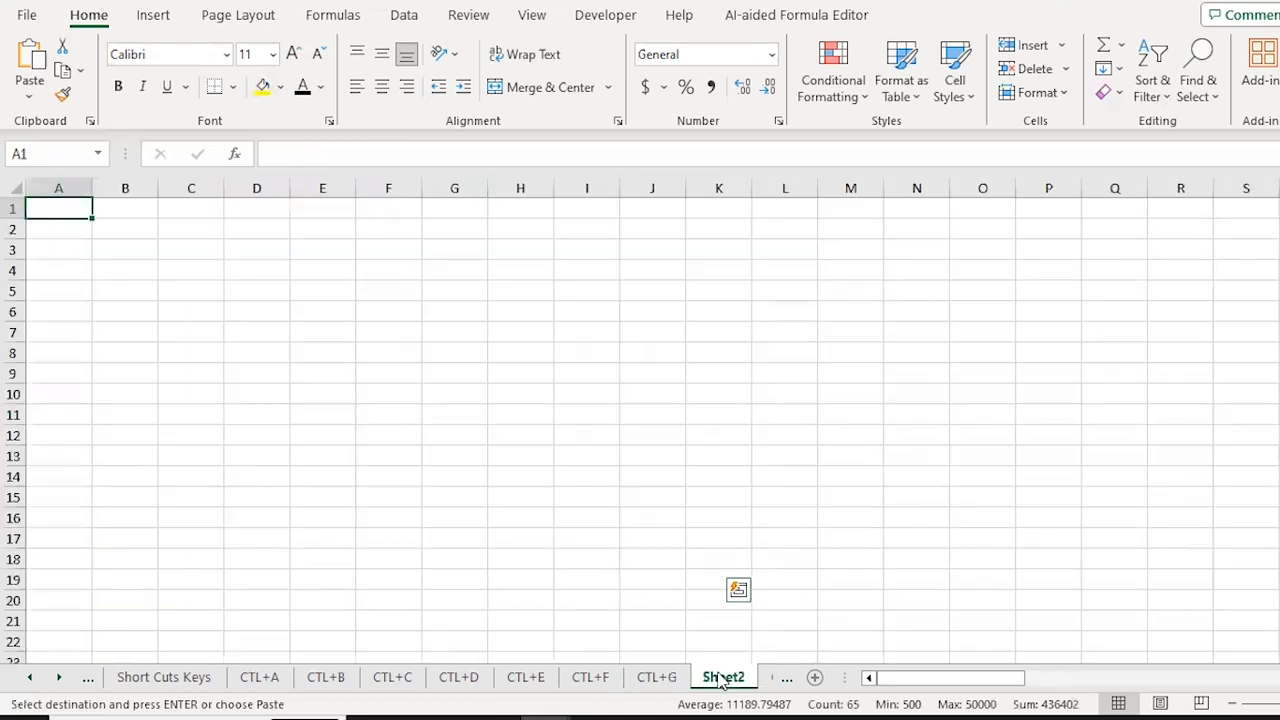
key("Down")
key("Right")
key("Right")
key("Return")
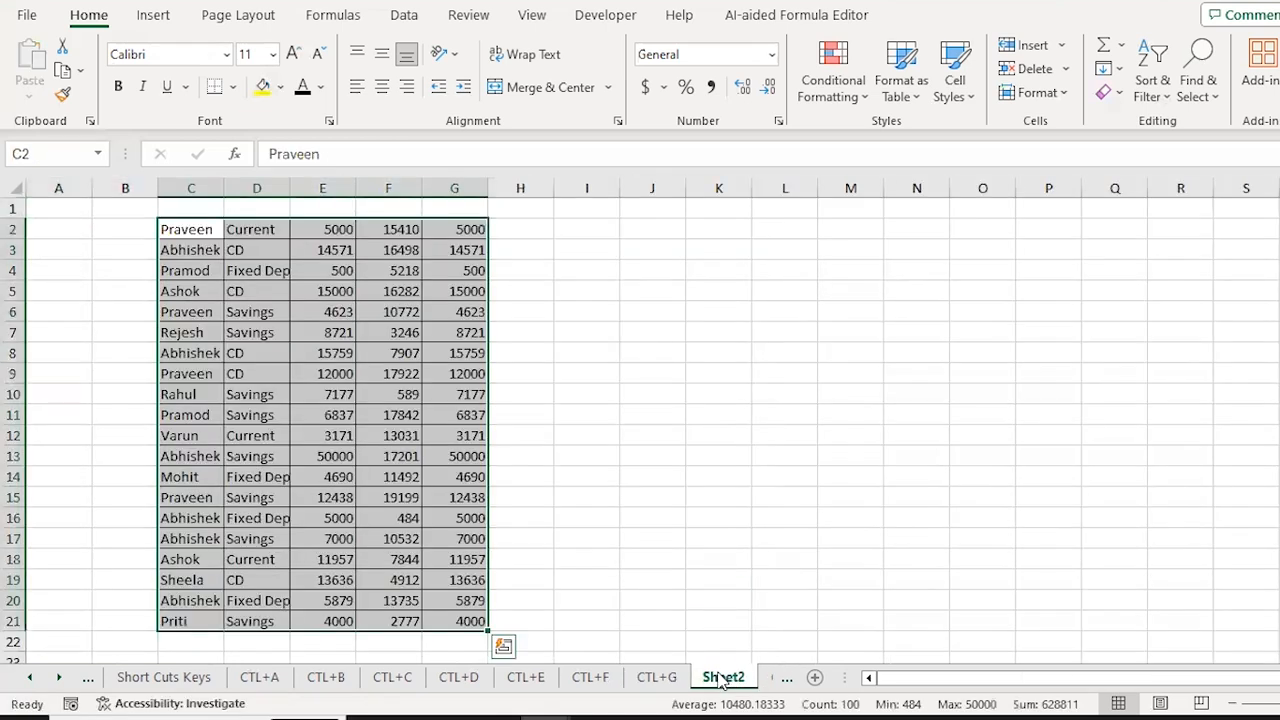
key("Down")
key("ctrl+shift+Down")
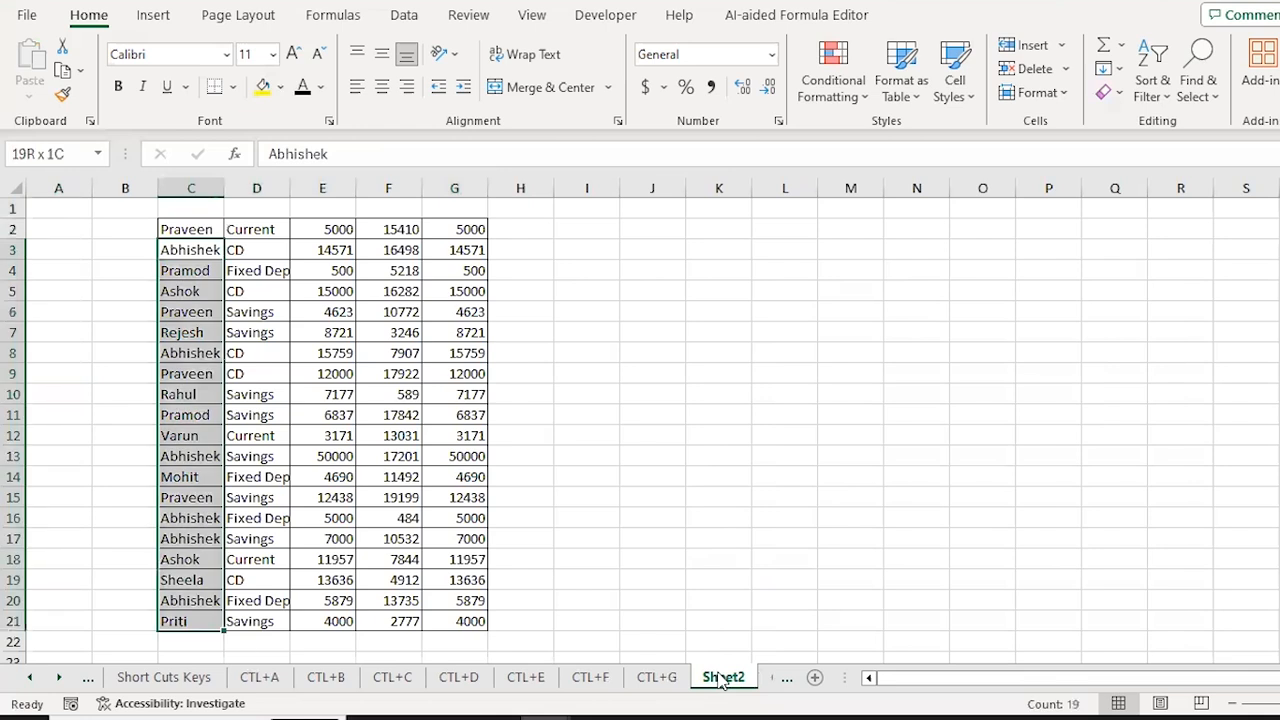
Step: Reselect B123:F142 and copy only its visible cells via Go To Special
key("ctrl+Page_Up")
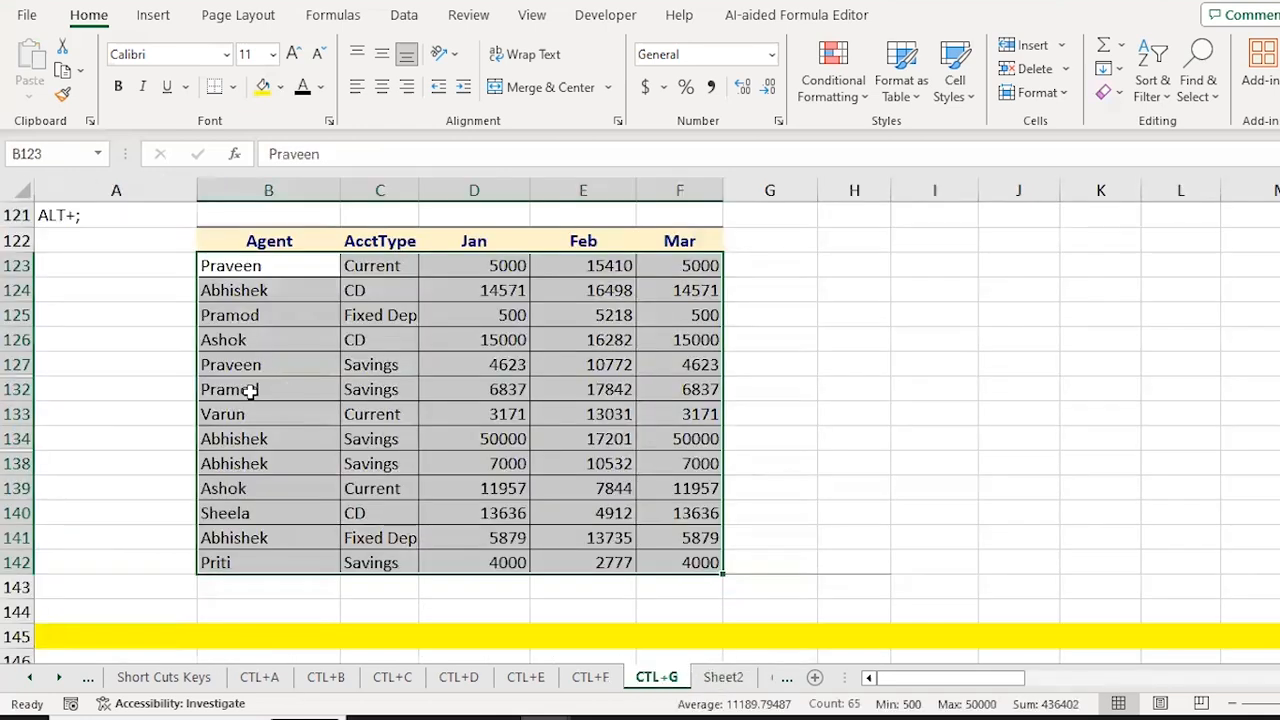
key("Down")
key("Up")
key("ctrl+shift+Down")
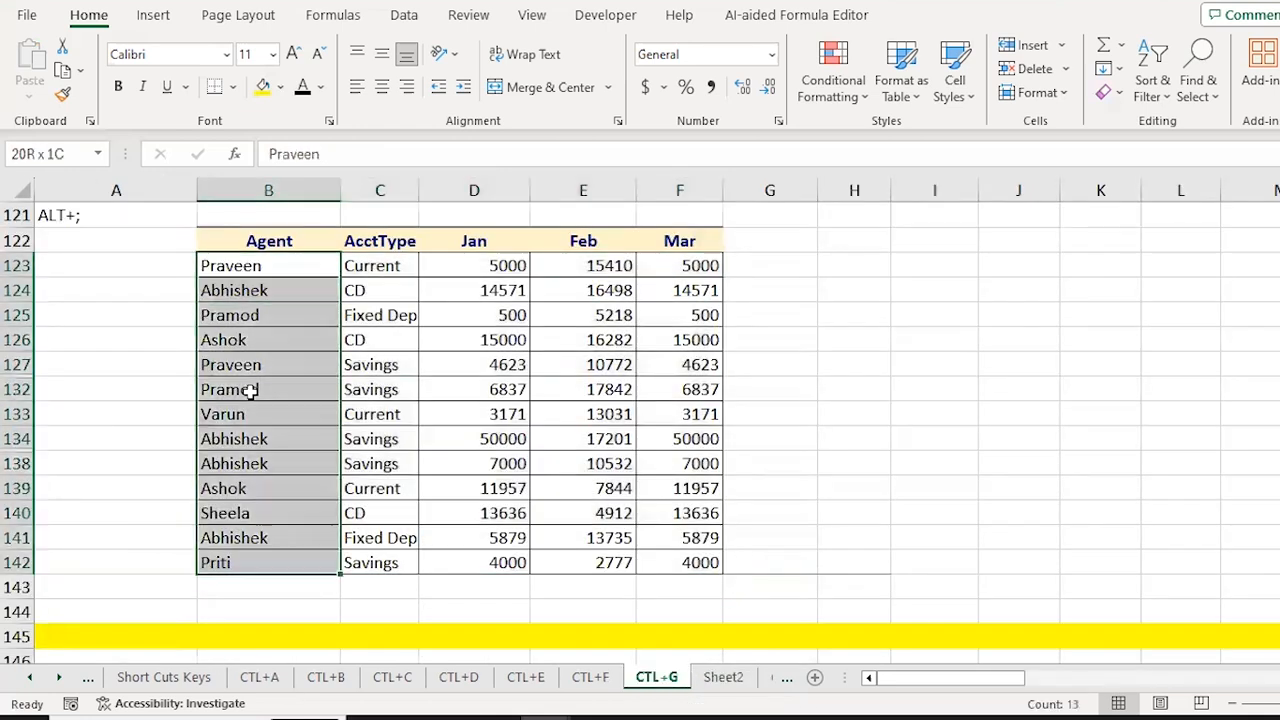
key("ctrl+shift+Right")
key("ctrl+g")
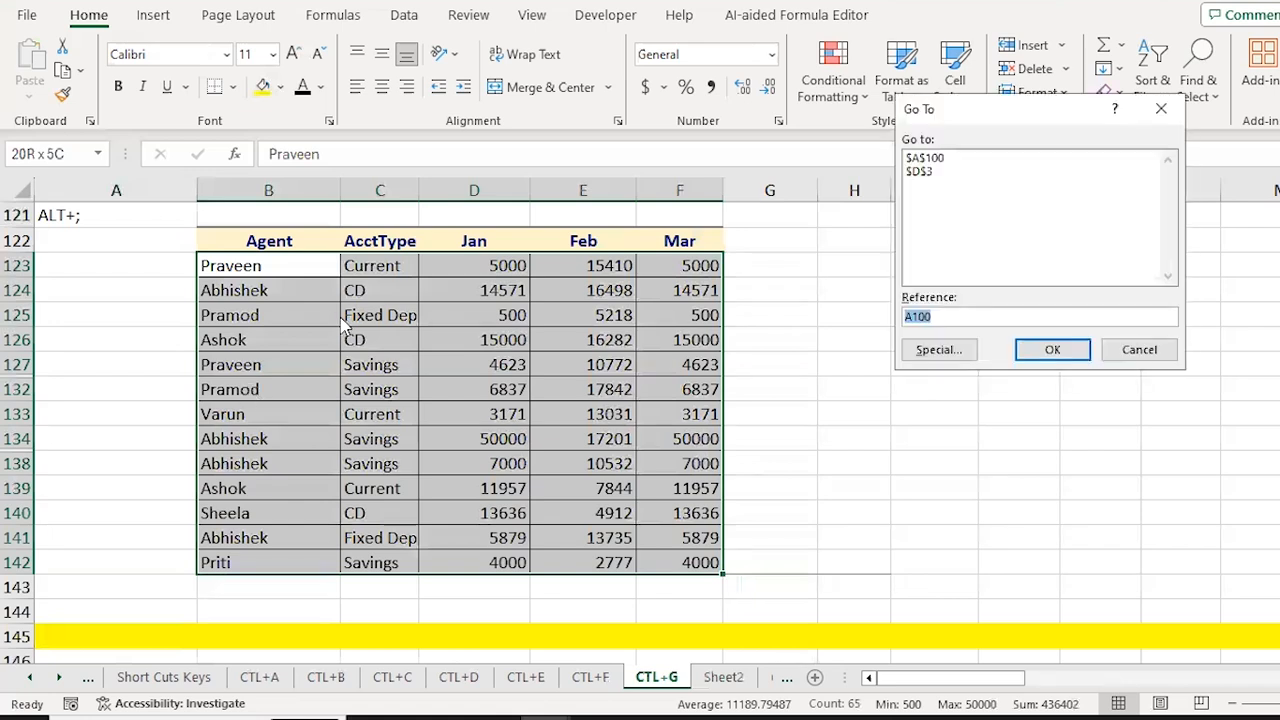
key("alt+s")
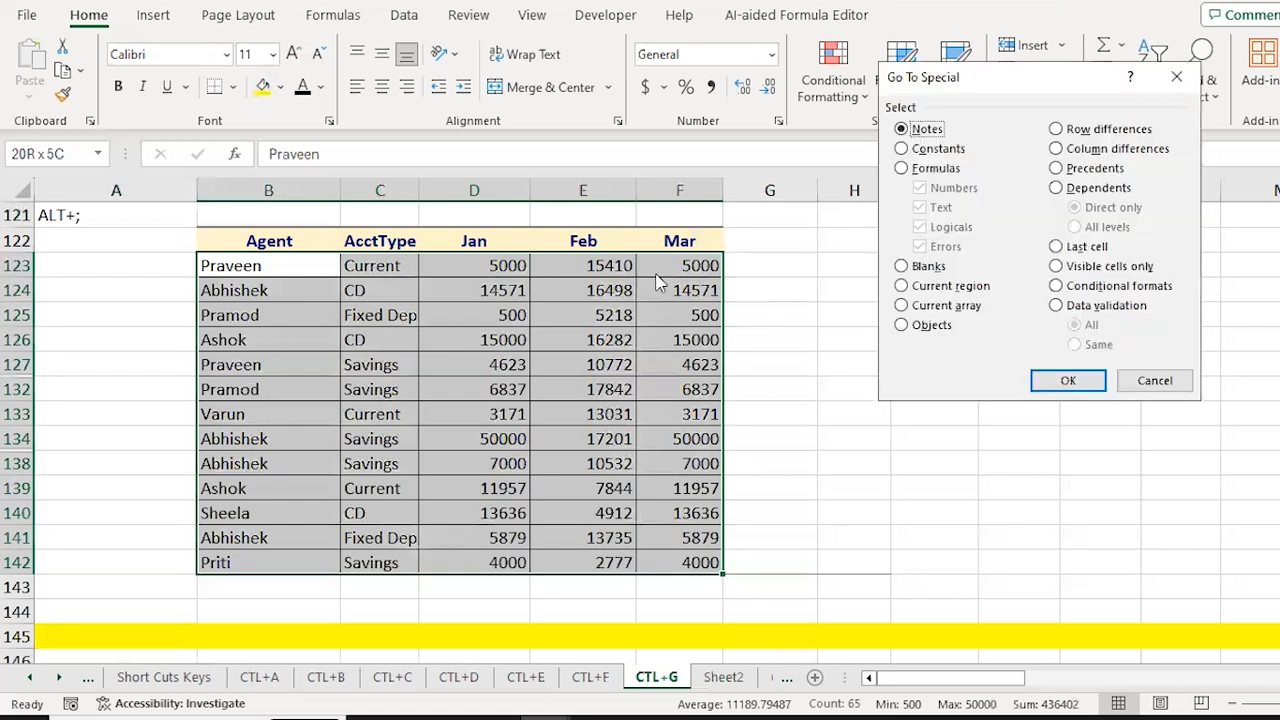
left_click(1098, 268)
left_click(1070, 381)
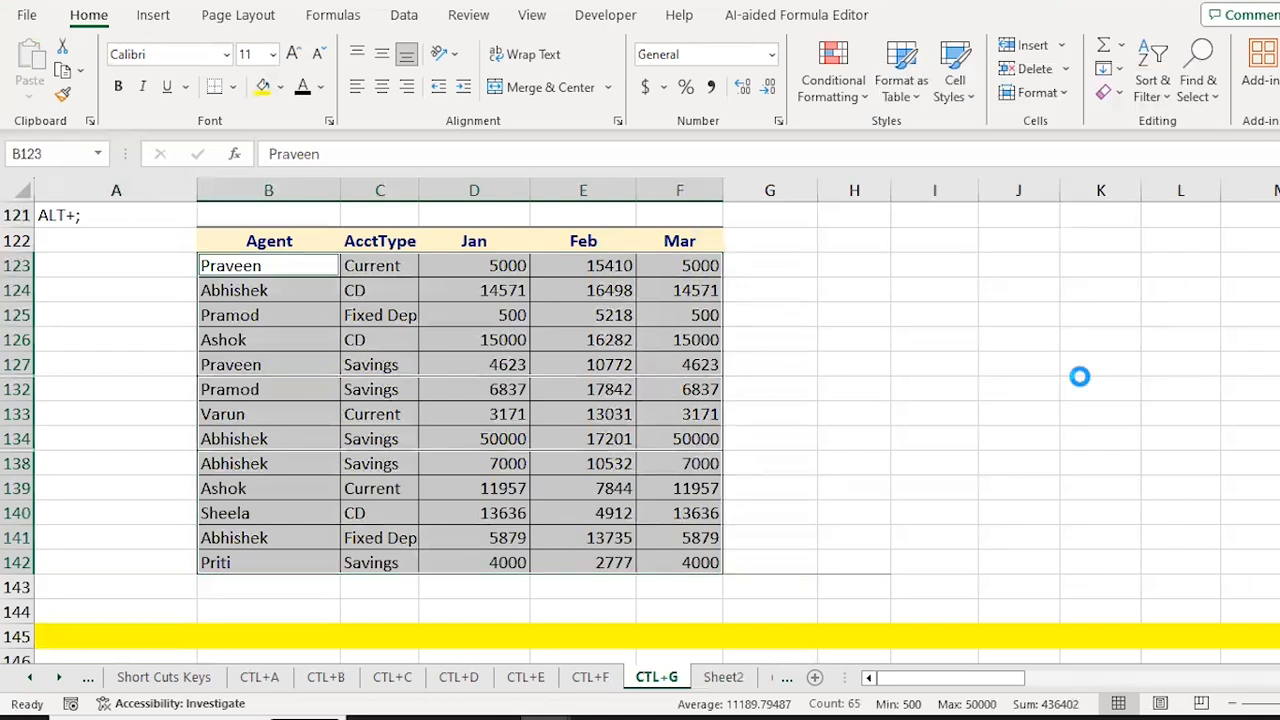
key("ctrl+c")
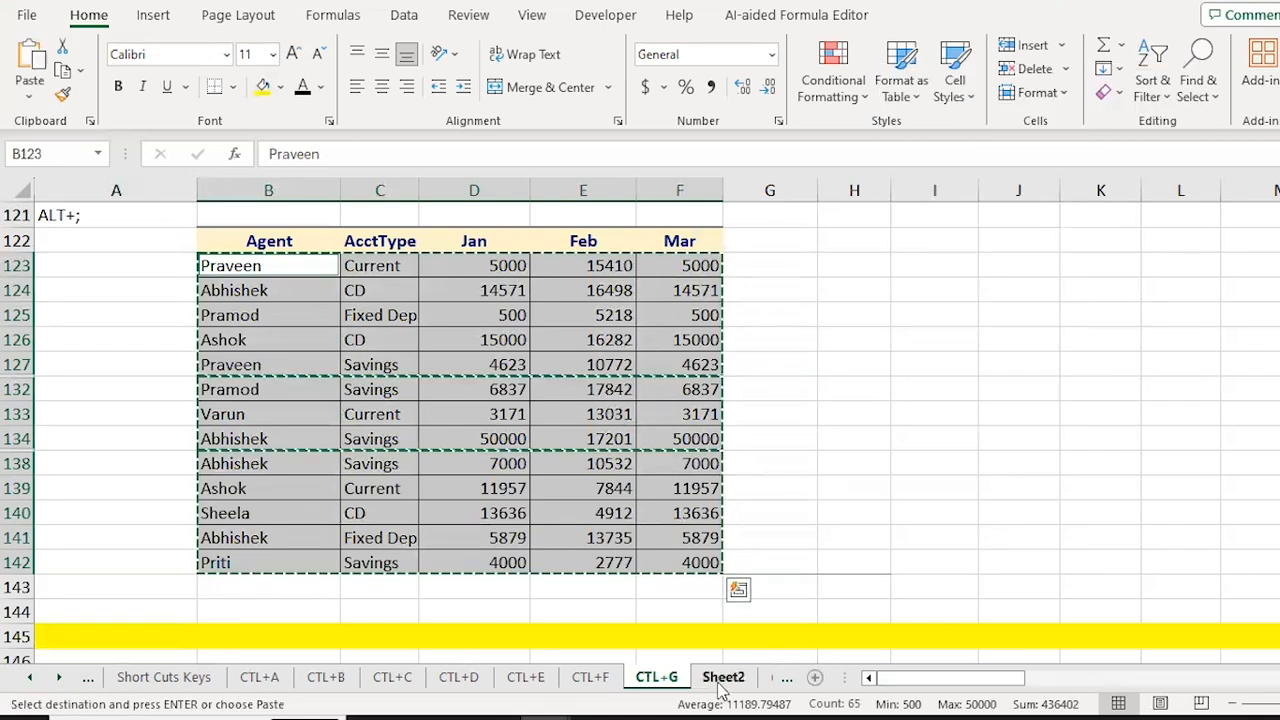
Step: Paste the 13 visible rows at K2 of Sheet2, filling K2:O14
left_click(722, 680)
key("ctrl+Down")
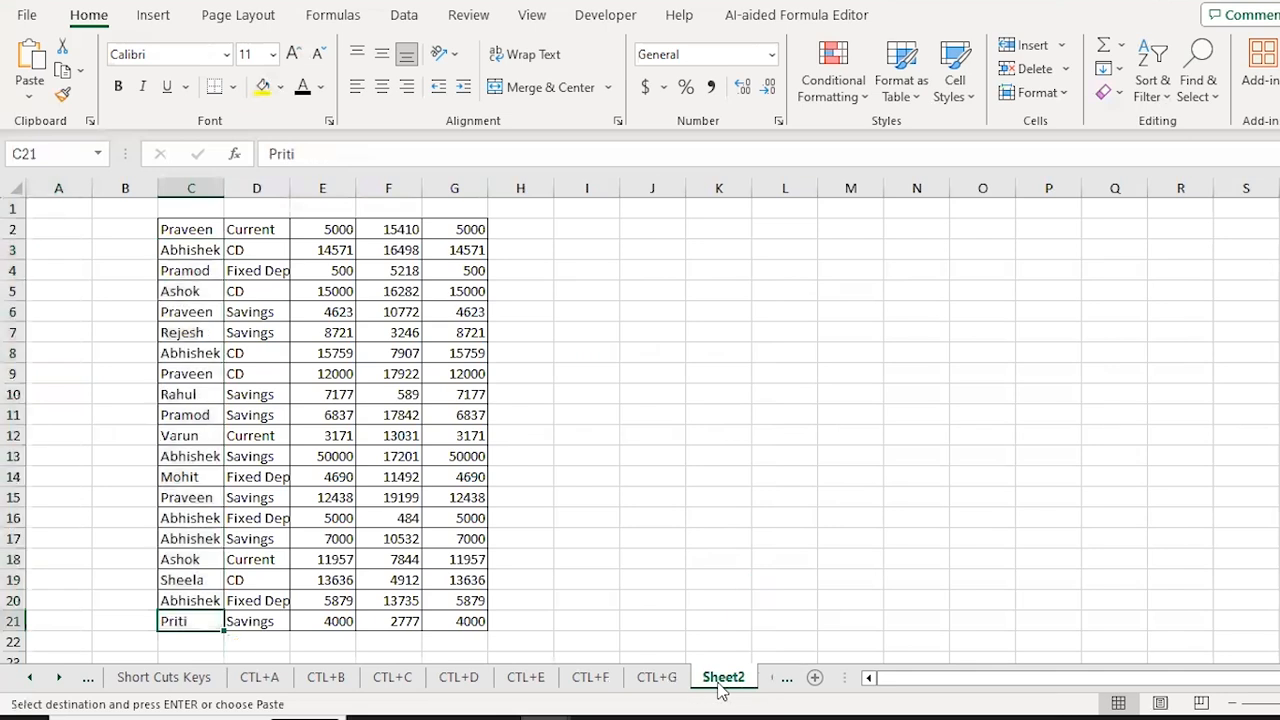
key("ctrl+Up")
key("ctrl+Right")
key("Right")
key("Right")
key("Right")
key("Right")
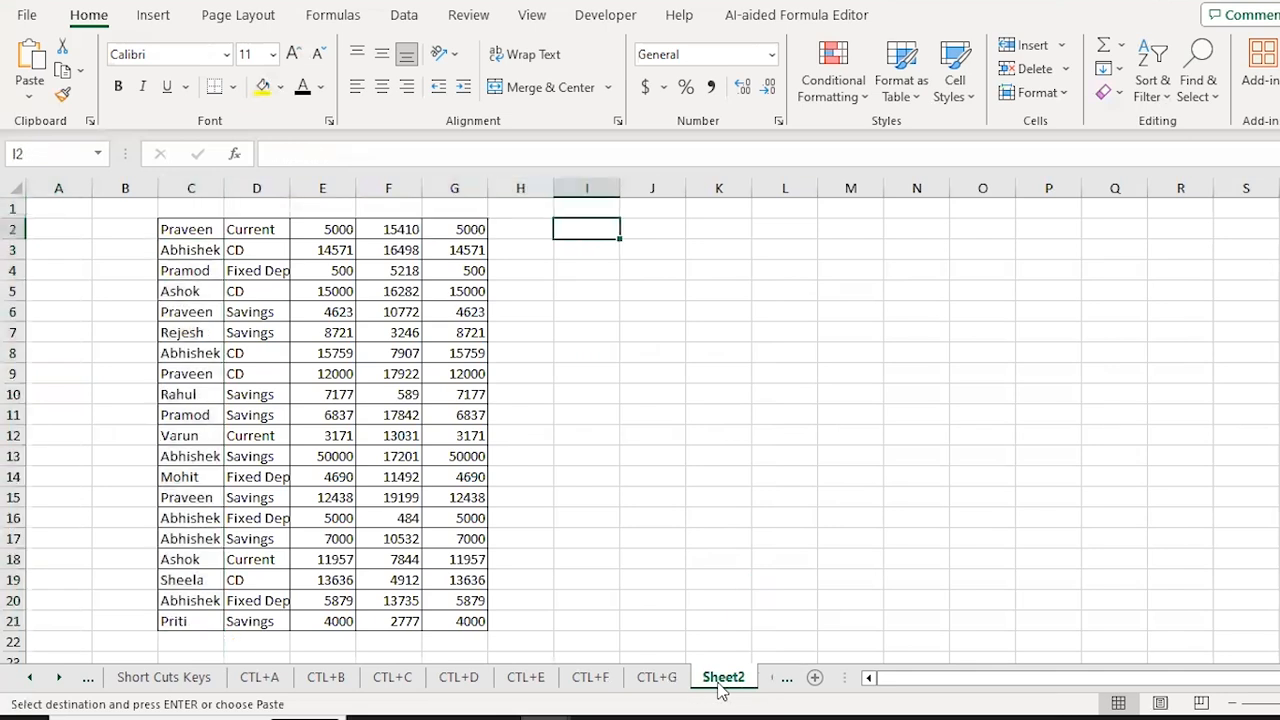
key("ctrl+v")
key("ctrl+shift+Left")
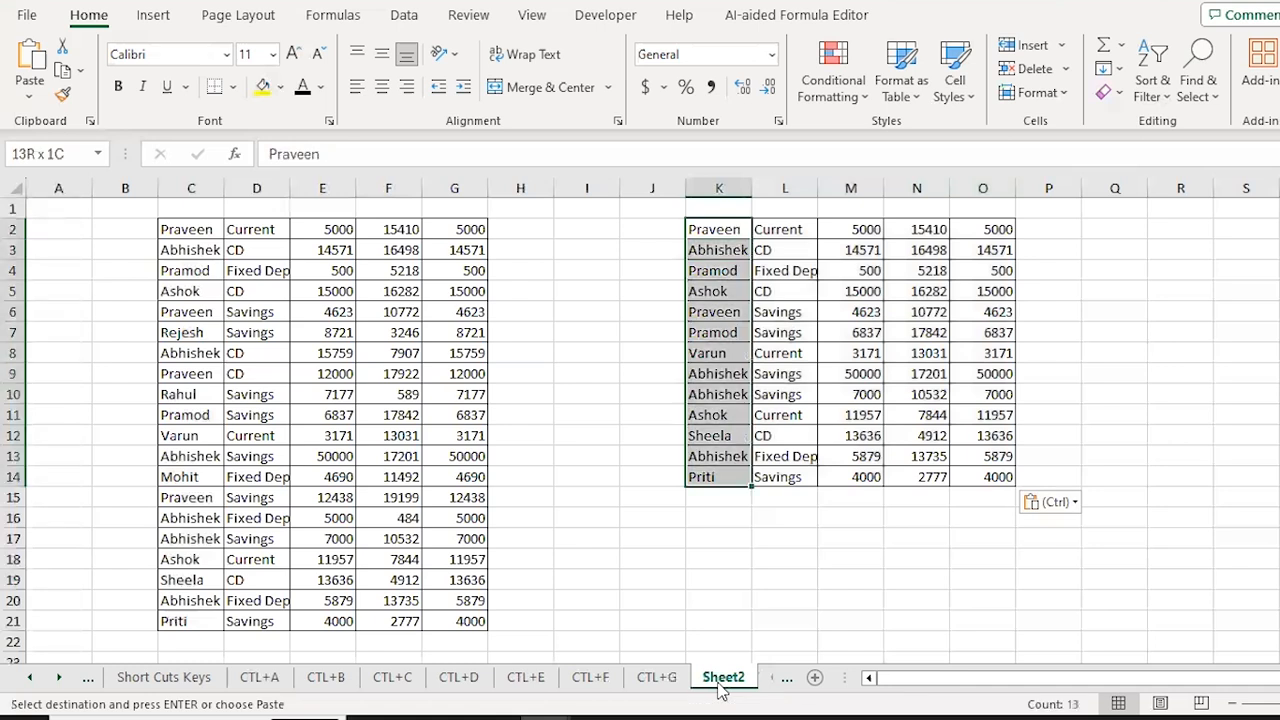
key("ctrl+shift+Right")
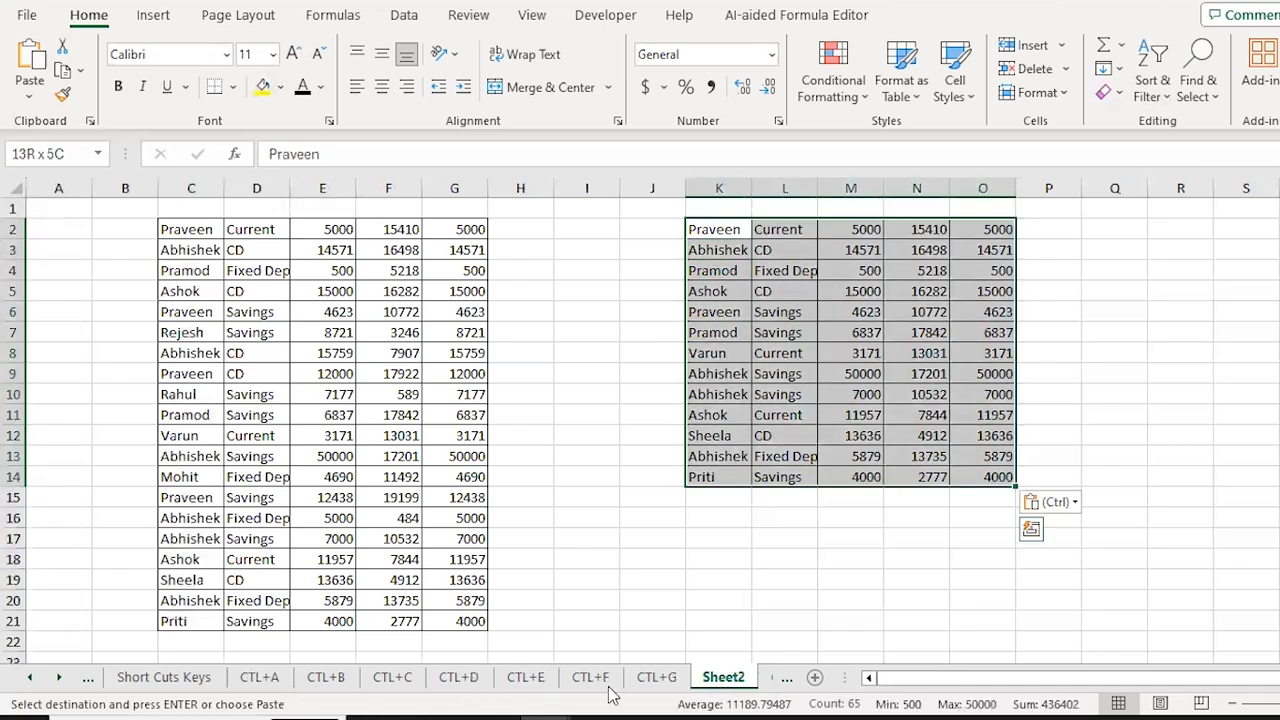
Step: Return to the CTL+G sheet and cancel the pending copy
left_click(656, 679)
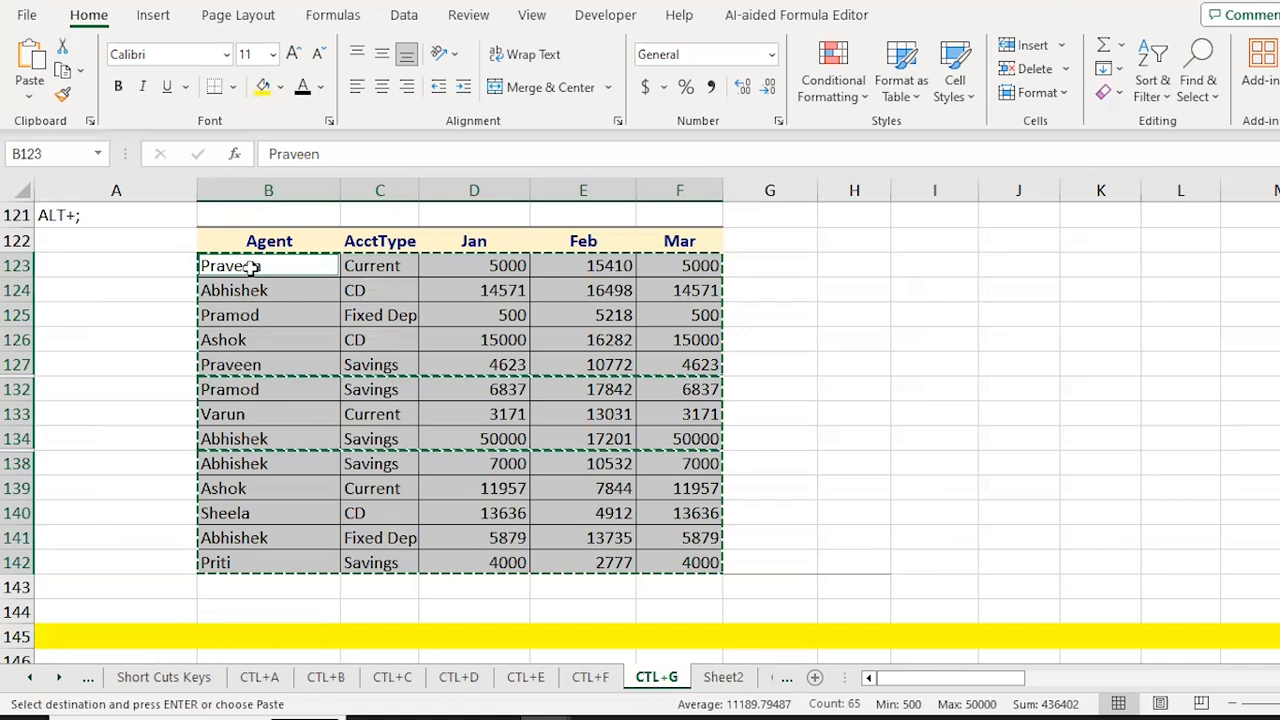
key("Escape")
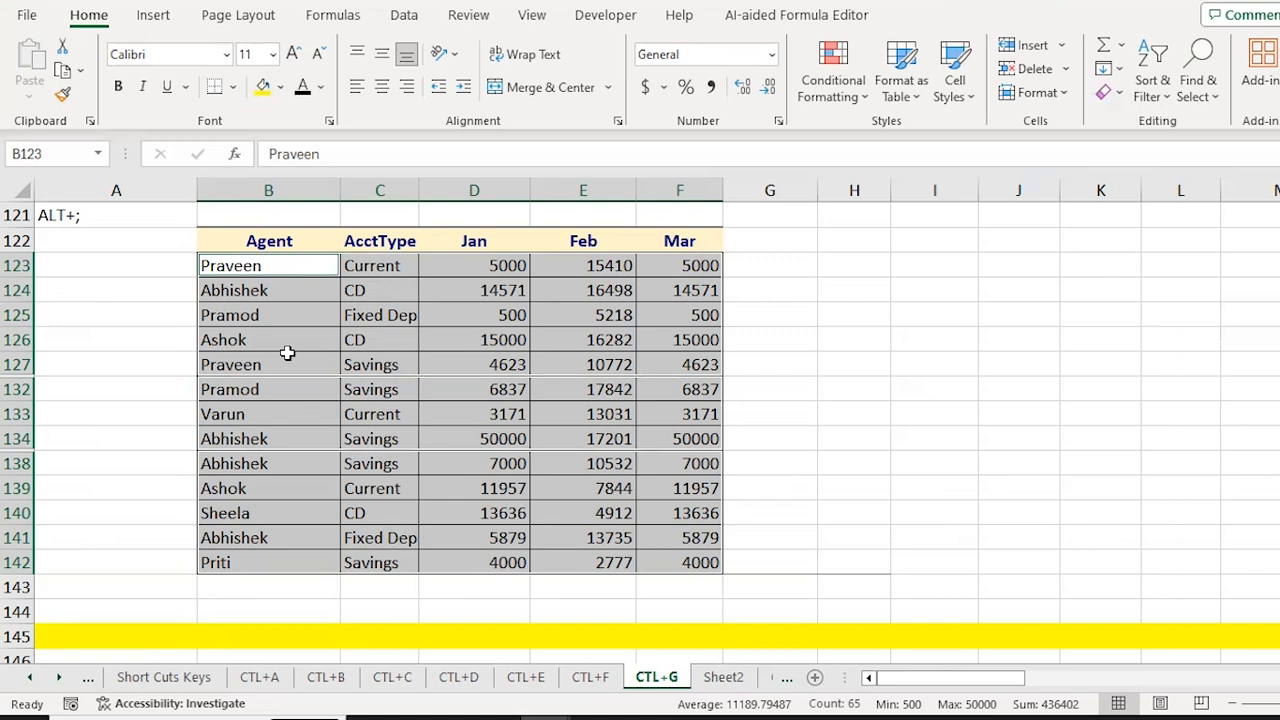
key("Down")
key("Down")
key("Down")
key("Down")
key("Down")
key("Down")
key("Down")
key("Down")
key("Down")
key("Down")
key("Down")
key("Down")
key("Down")
key("Down")
key("Down")
key("Down")
key("Down")
key("Down")
key("Down")
key("Down")
Step: Reselect the Agent table B123:F142 and open Go To Special, closing it unused
key("Up")
key("Up")
key("Up")
key("Up")
key("Up")
key("Up")
key("Up")
key("Up")
key("Up")
key("Up")
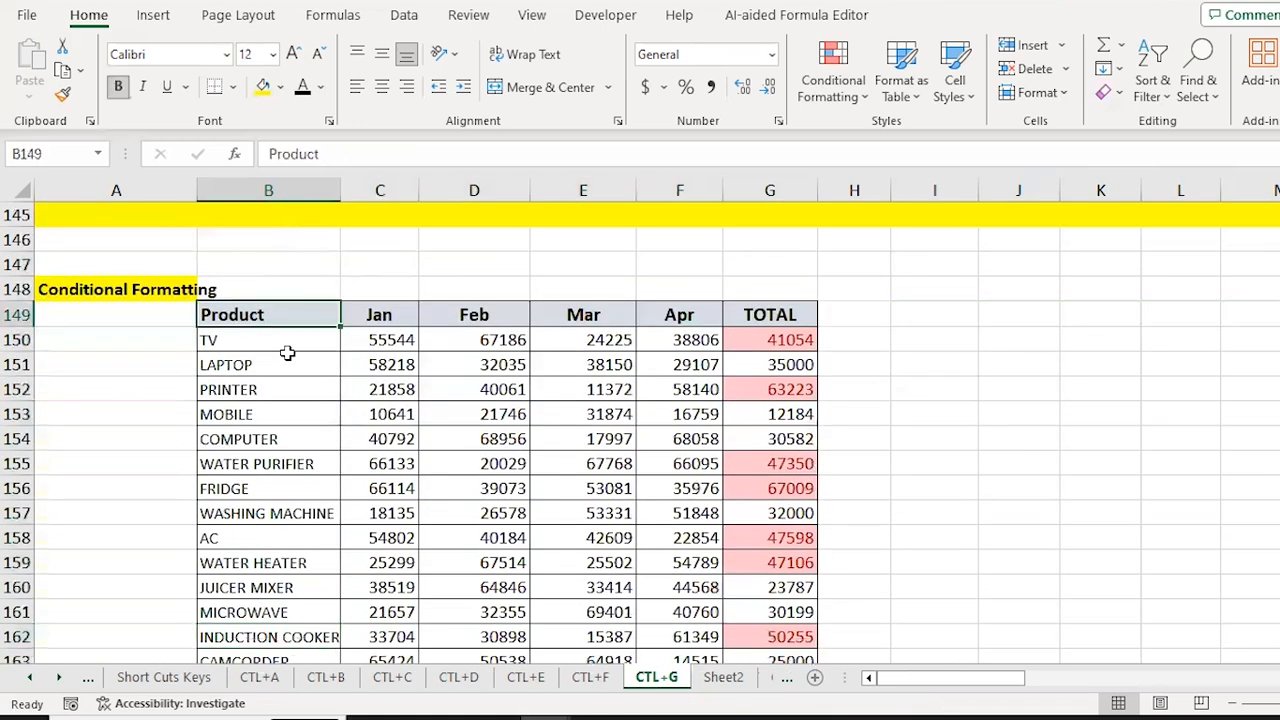
key("Up")
key("Up")
key("Up")
key("Up")
key("Up")
key("Up")
key("Up")
key("Up")
key("Up")
key("Up")
key("Up")
key("Up")
key("Up")
key("Up")
key("Up")
key("Up")
key("Up")
key("Up")
key("Up")
key("Up")
key("Down")
key("Down")
key("ctrl+shift+Down")
key("ctrl+shift+Right")
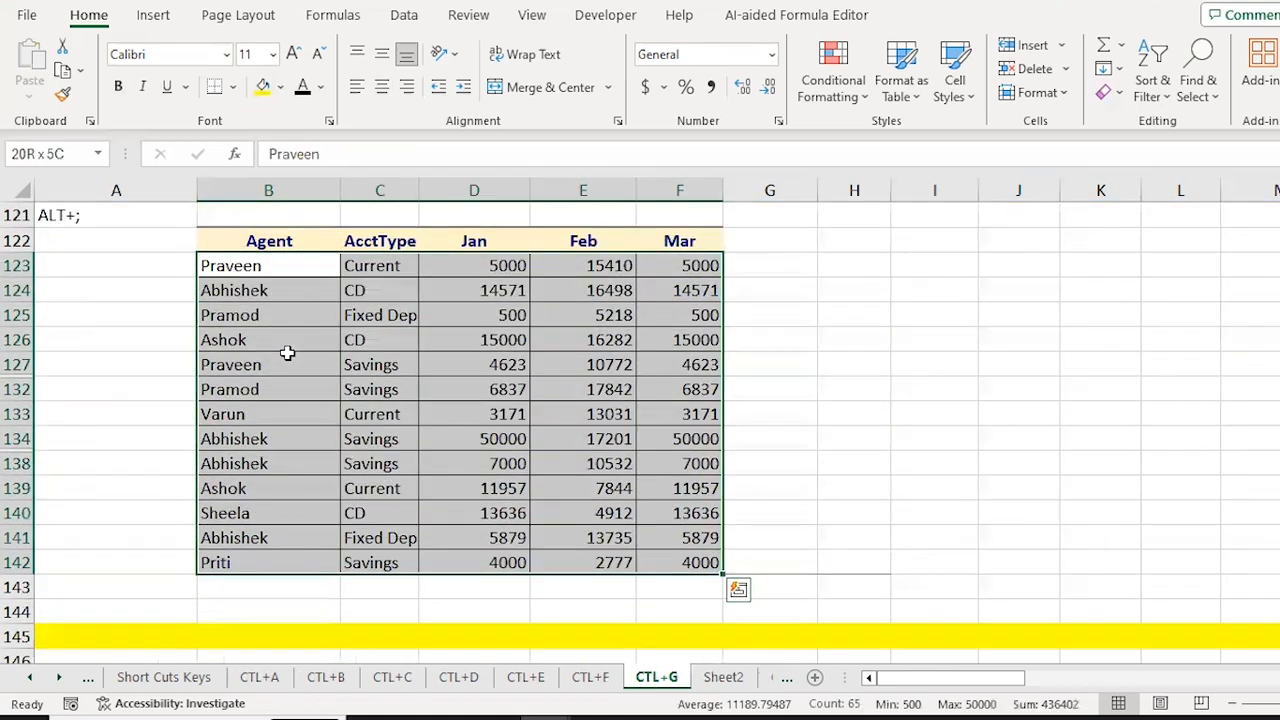
key("ctrl+g")
key("alt+s")
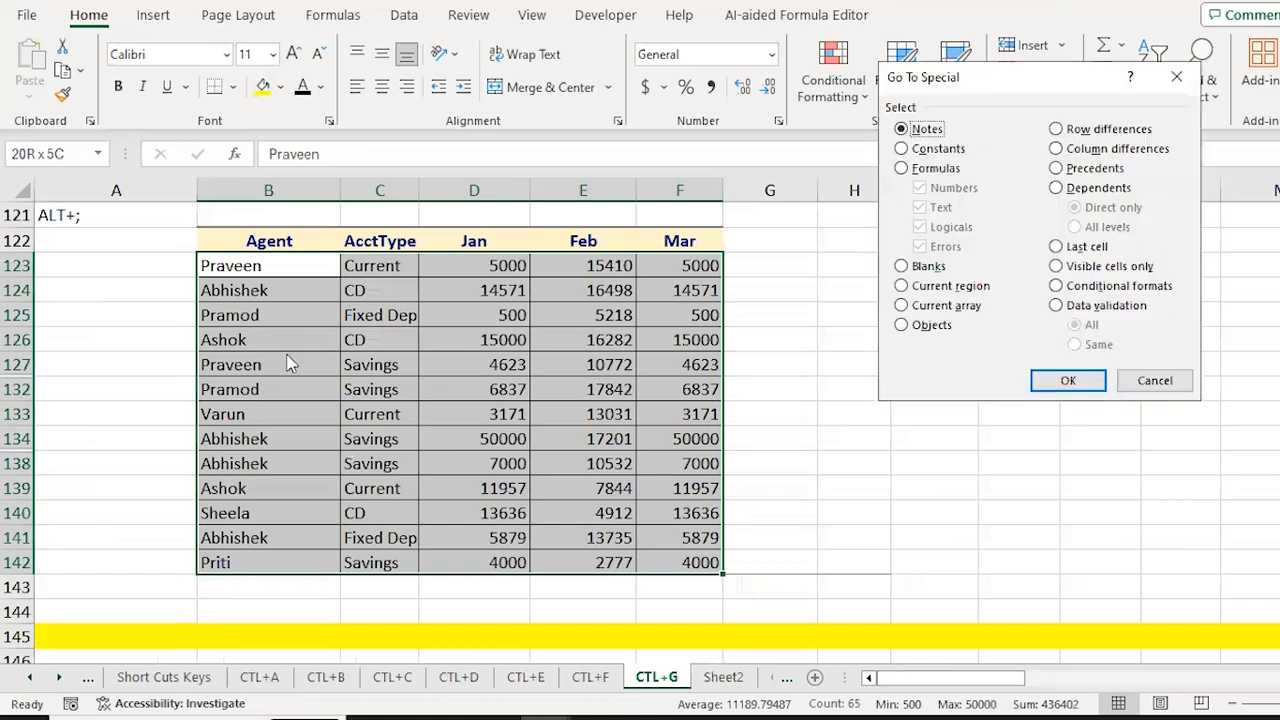
left_click(1104, 272)
key("Return")
Step: Select B150:G165 and choose Conditional formats in Go To Special
key("Down")
key("Down")
key("Down")
key("Down")
key("Down")
key("Down")
key("Down")
key("Down")
key("Down")
key("Down")
key("Down")
key("Down")
key("Down")
key("Down")
key("Down")
key("Down")
key("Down")
key("Down")
key("Down")
key("Down")
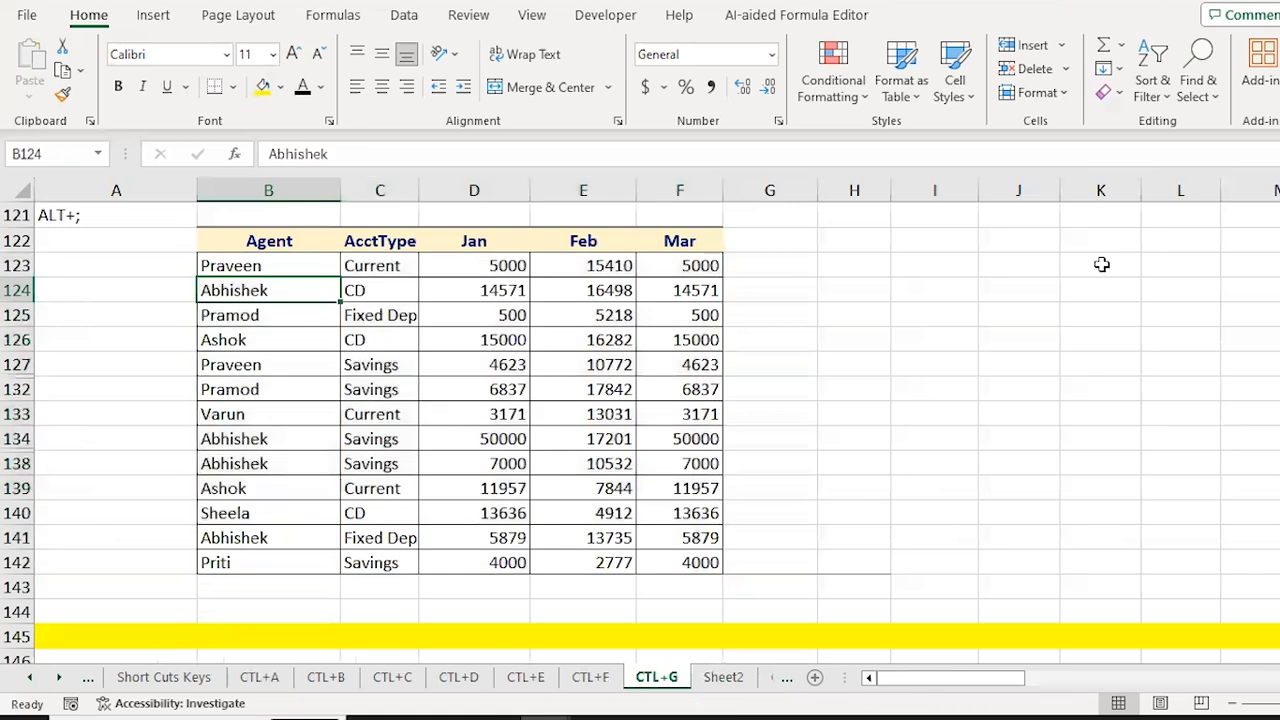
key("ctrl+Up")
key("ctrl+Up")
key("ctrl+Down")
key("Down")
key("ctrl+shift+Down")
key("ctrl+shift+Right")
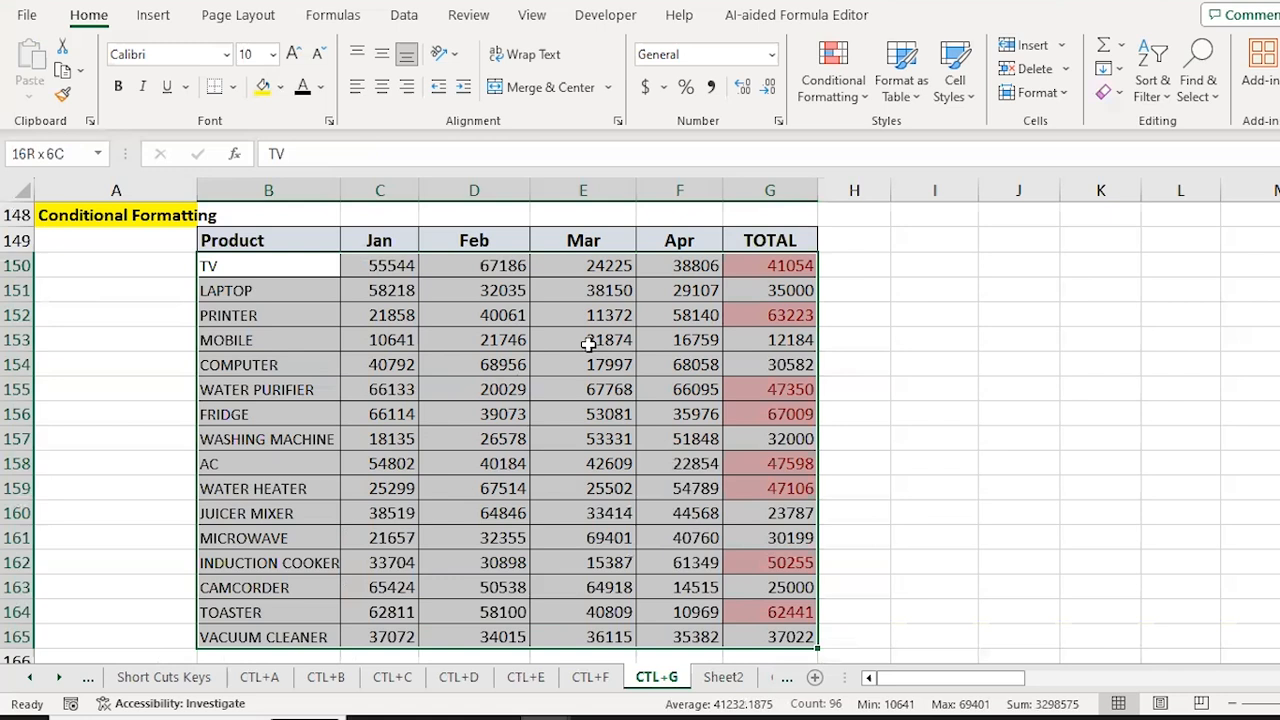
key("ctrl+g")
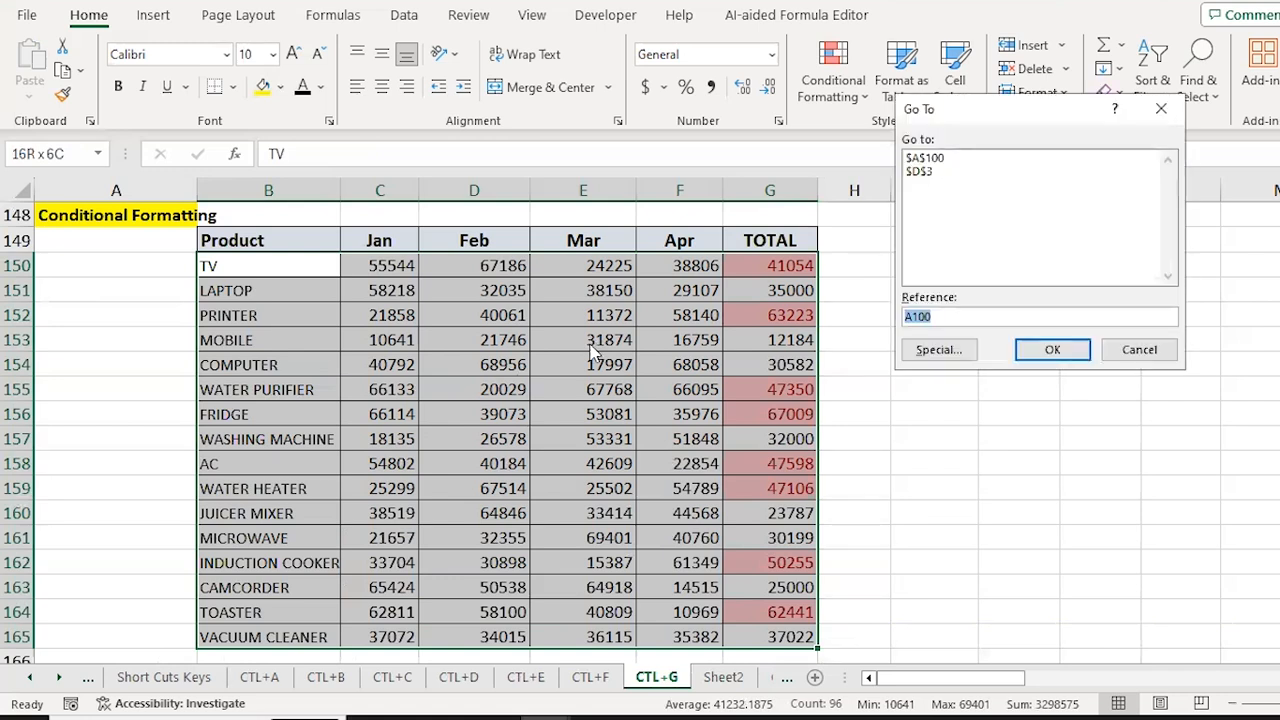
key("alt+s")
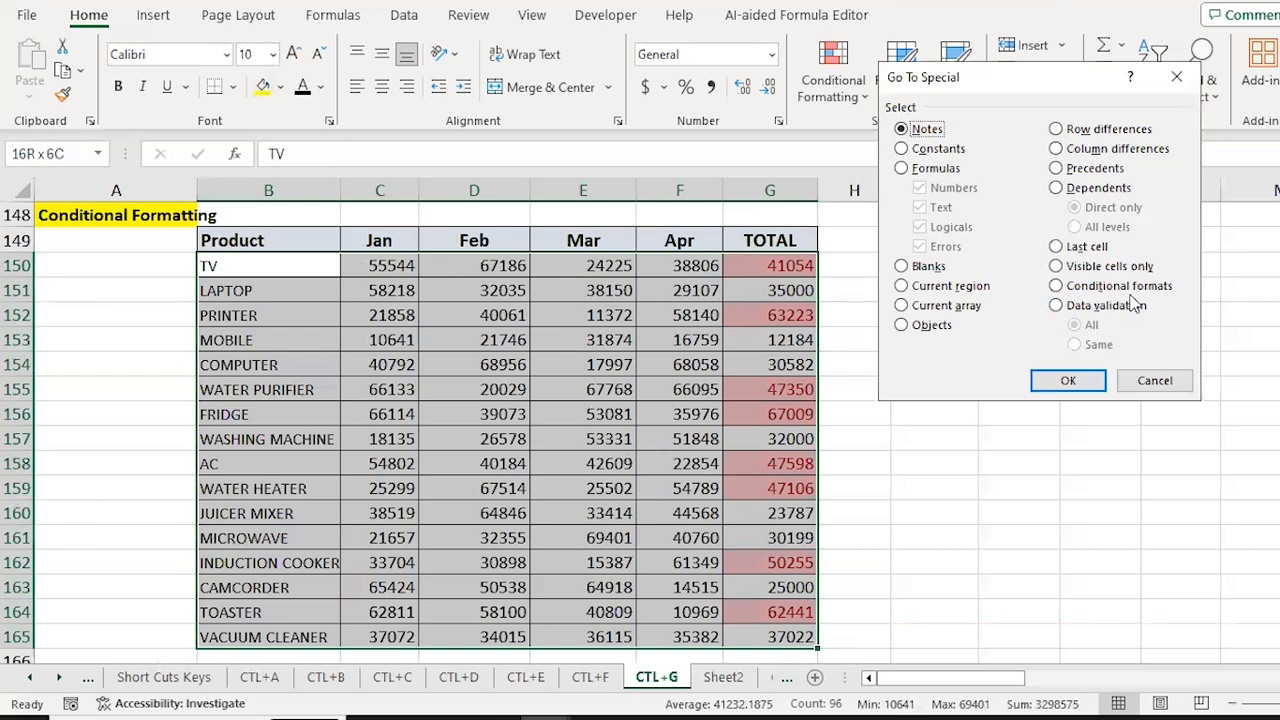
left_click(1082, 288)
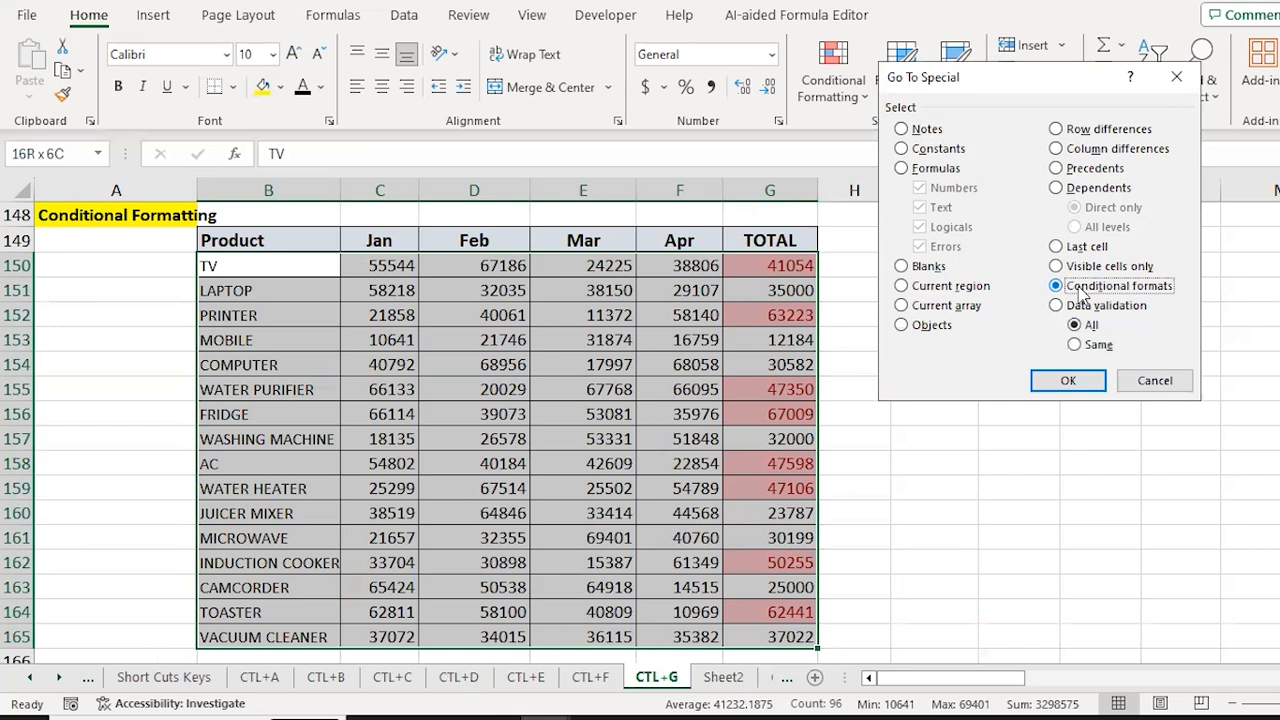
left_click(1066, 381)
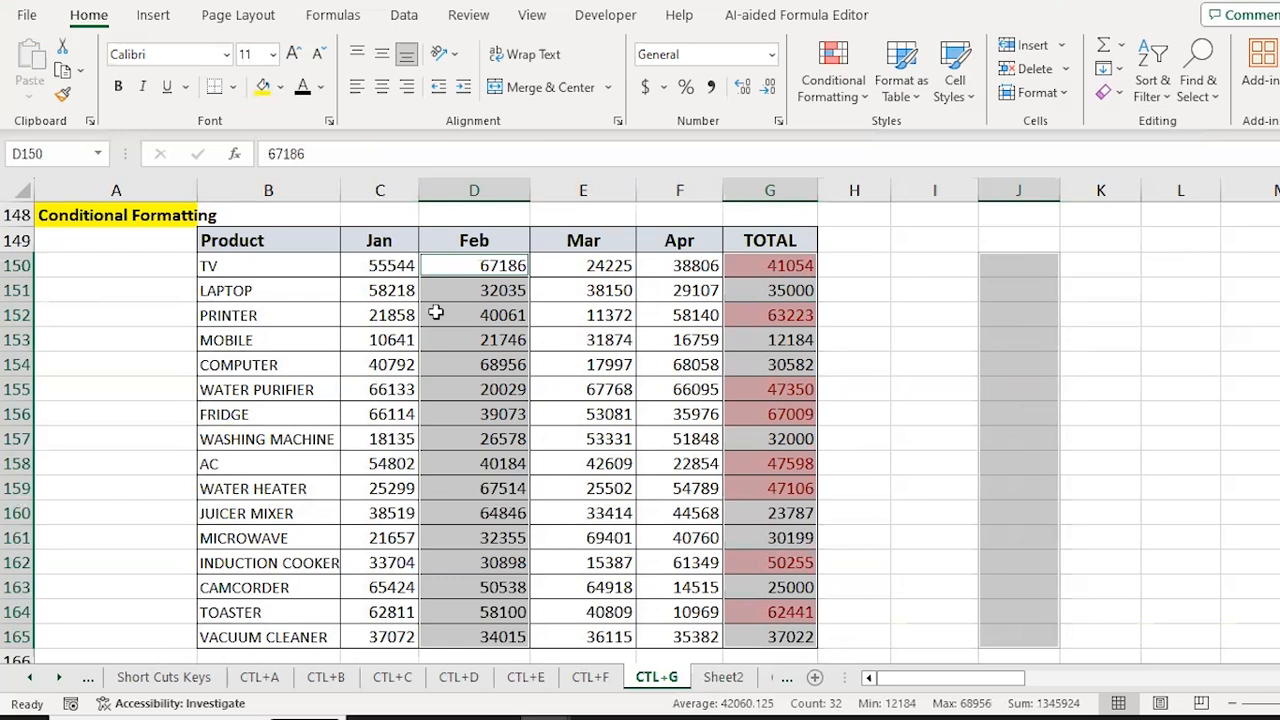
Step: Select the product table range B173:E182
left_click(475, 400)
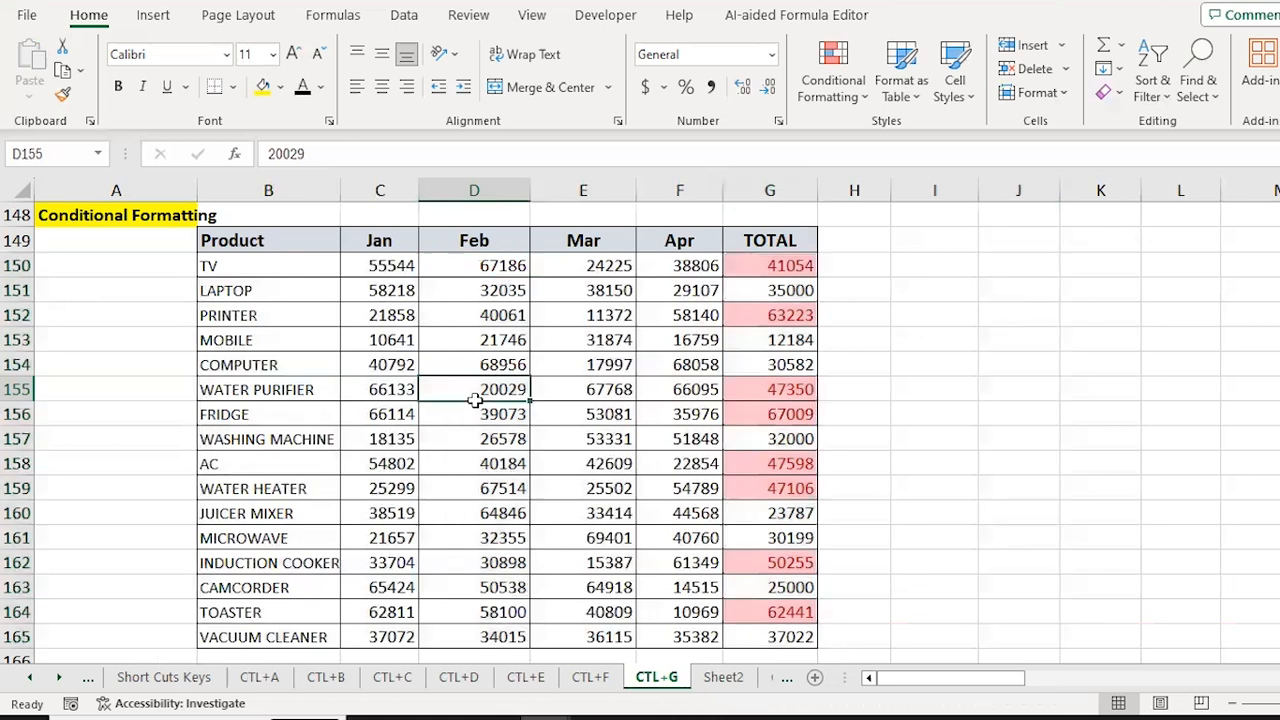
key("Down")
key("Down")
key("Down")
key("Down")
key("Down")
key("Down")
key("Down")
key("Down")
key("Down")
key("Down")
key("Down")
key("Down")
key("Down")
key("Down")
key("Down")
key("Down")
key("Down")
key("Down")
key("Down")
key("Down")
key("ctrl+Up")
key("ctrl+Up")
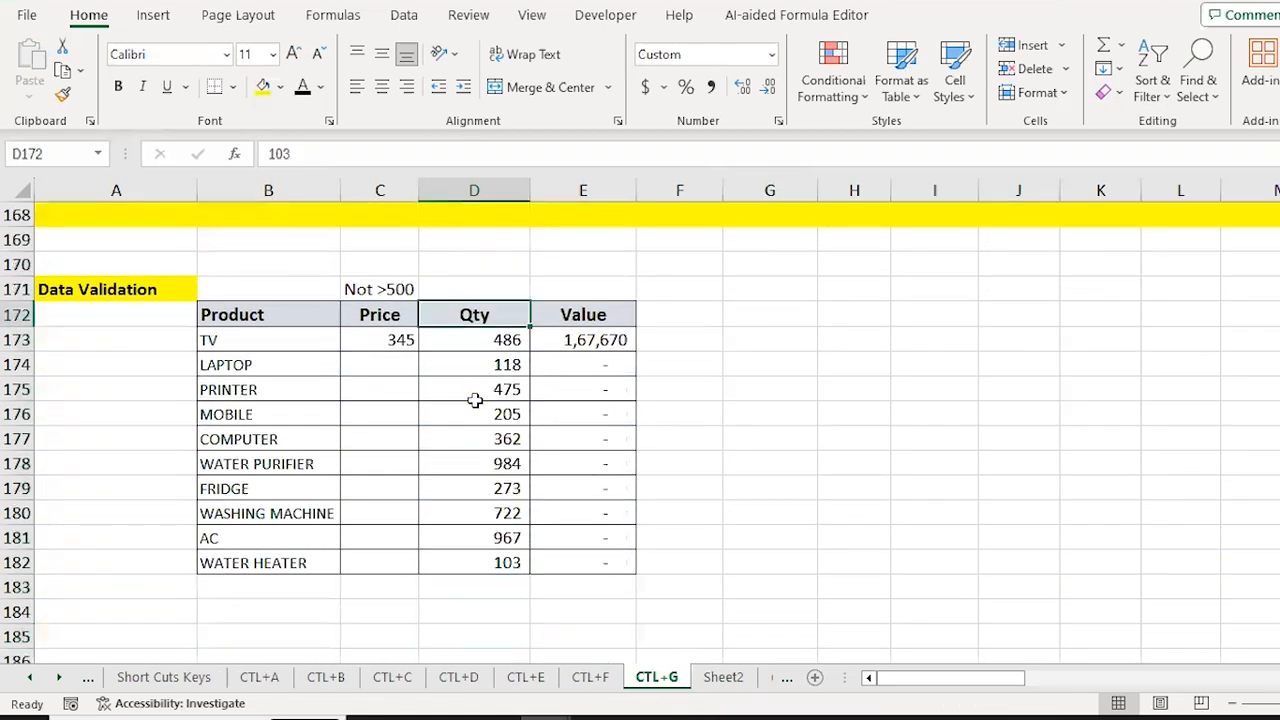
key("Down")
key("Left")
key("Left")
key("ctrl+shift+Down")
key("ctrl+shift+Right")
key("shift+Right")
key("shift+Left")
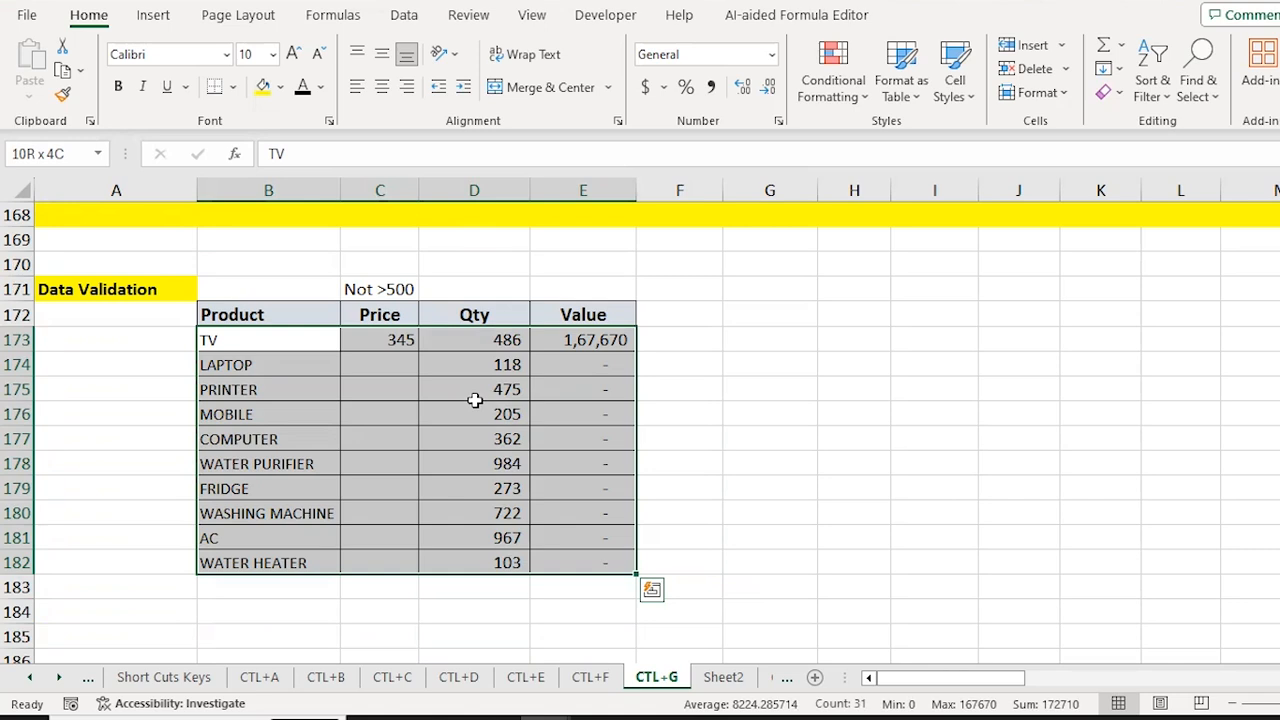
Step: Select the data-validated cells via Go To Special and fill them yellow
key("ctrl+g")
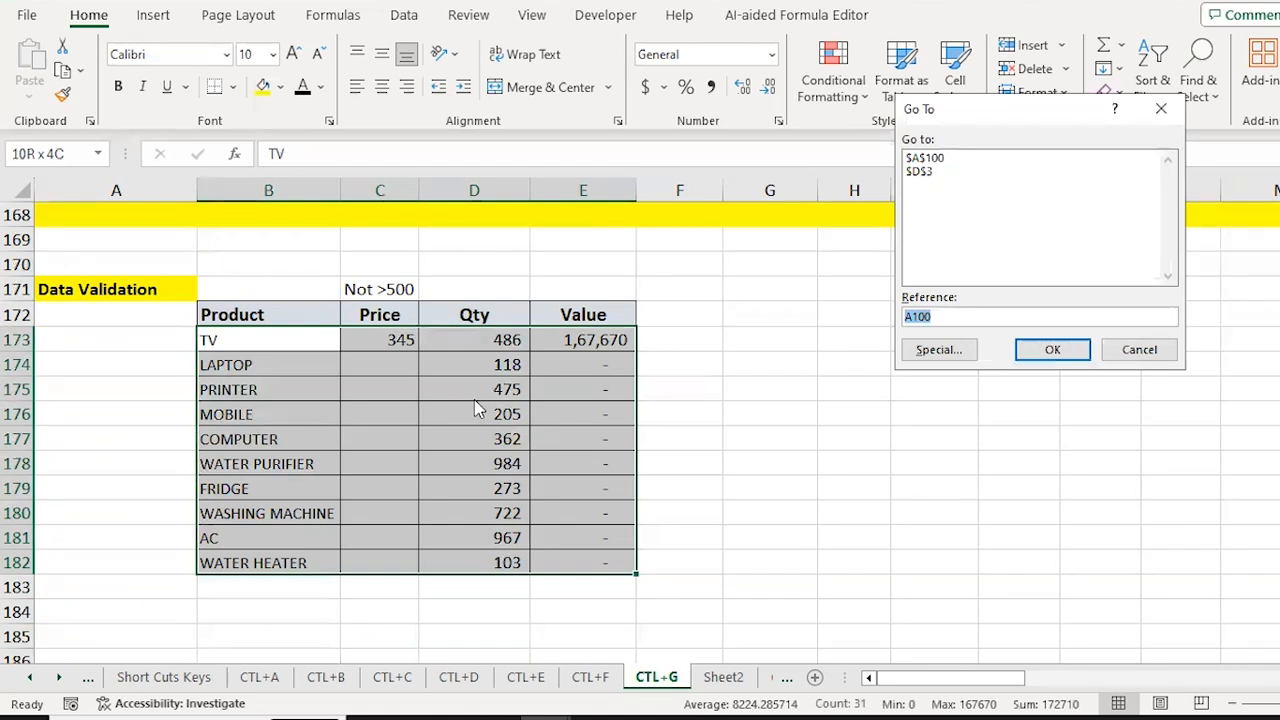
key("alt+s")
left_click(1072, 309)
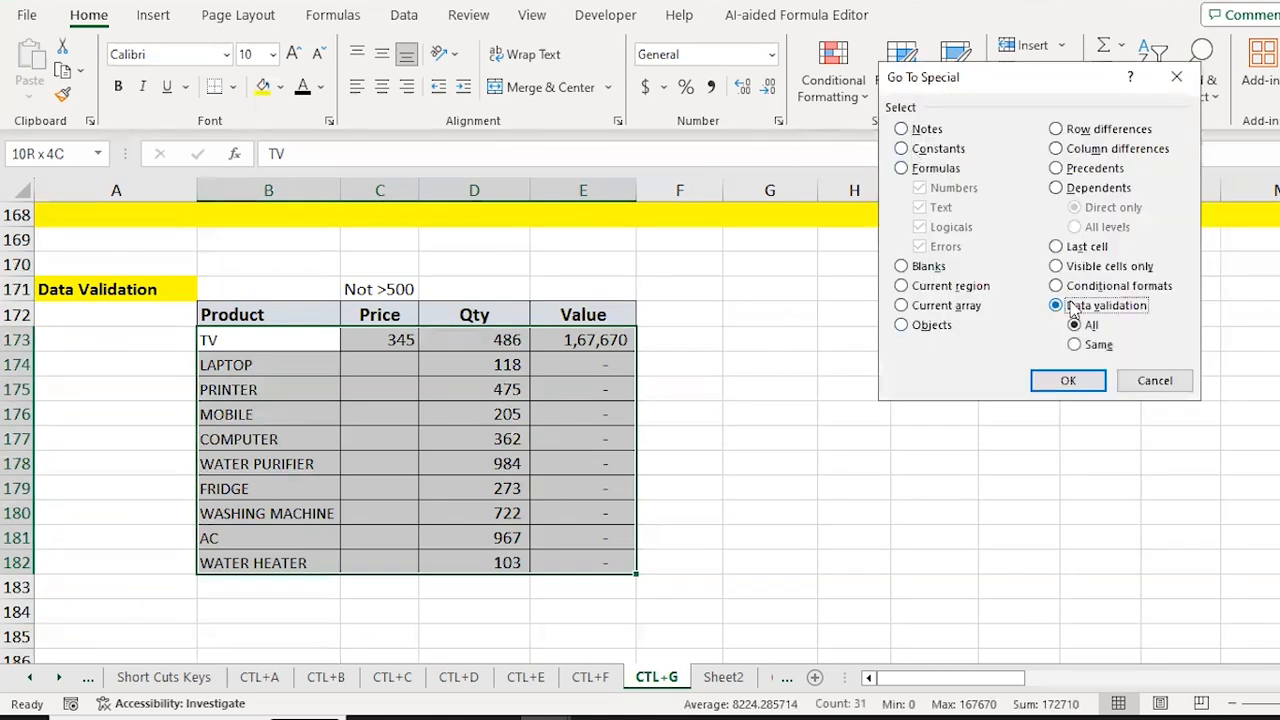
left_click(1062, 381)
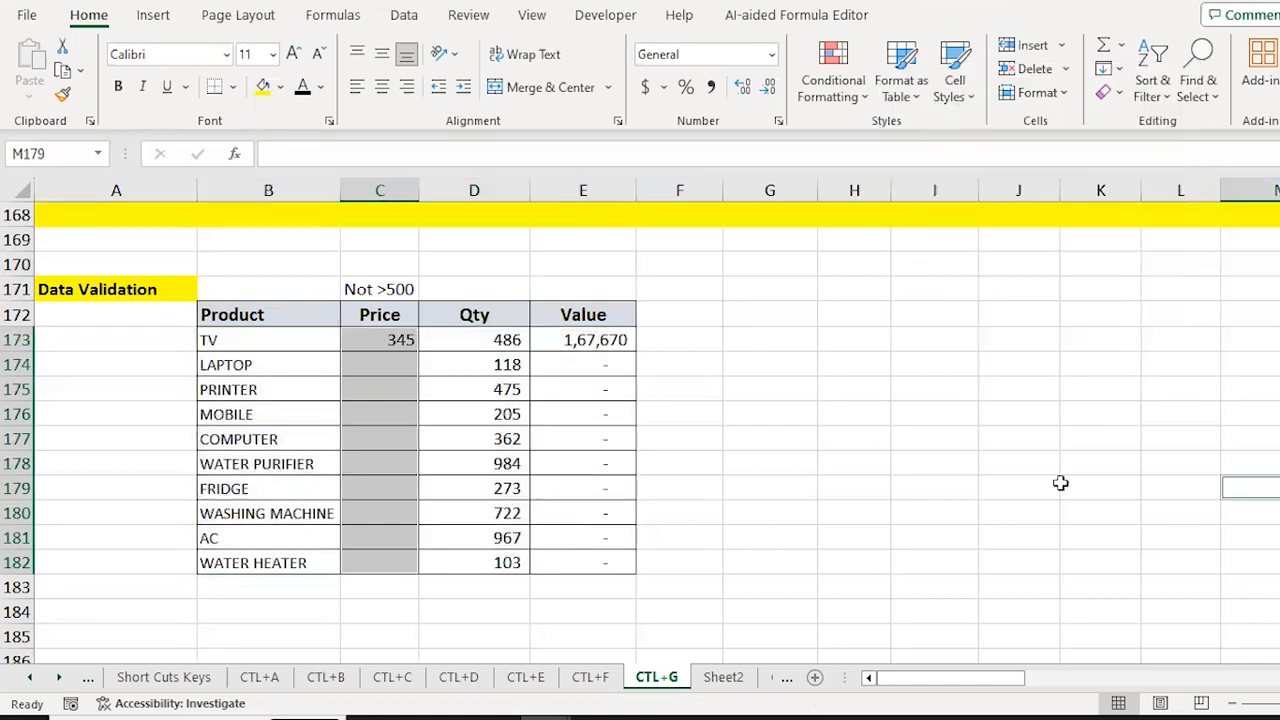
left_click(263, 86)
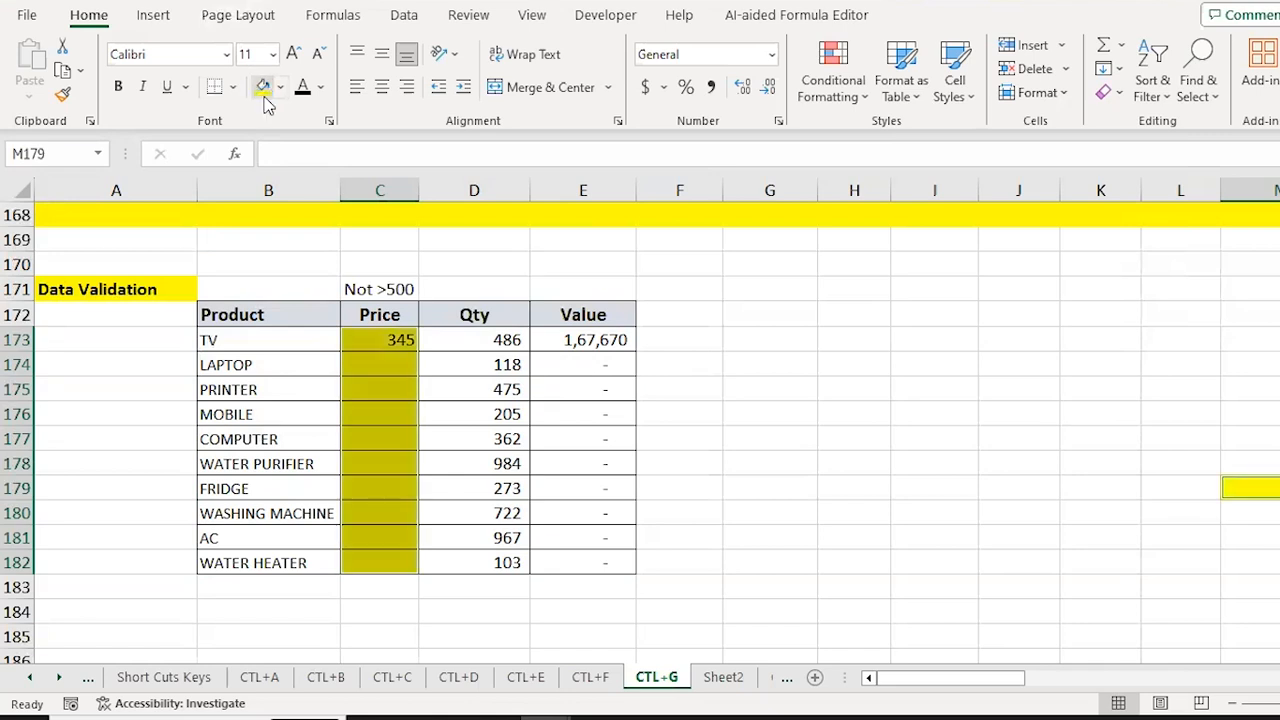
left_click(1250, 487)
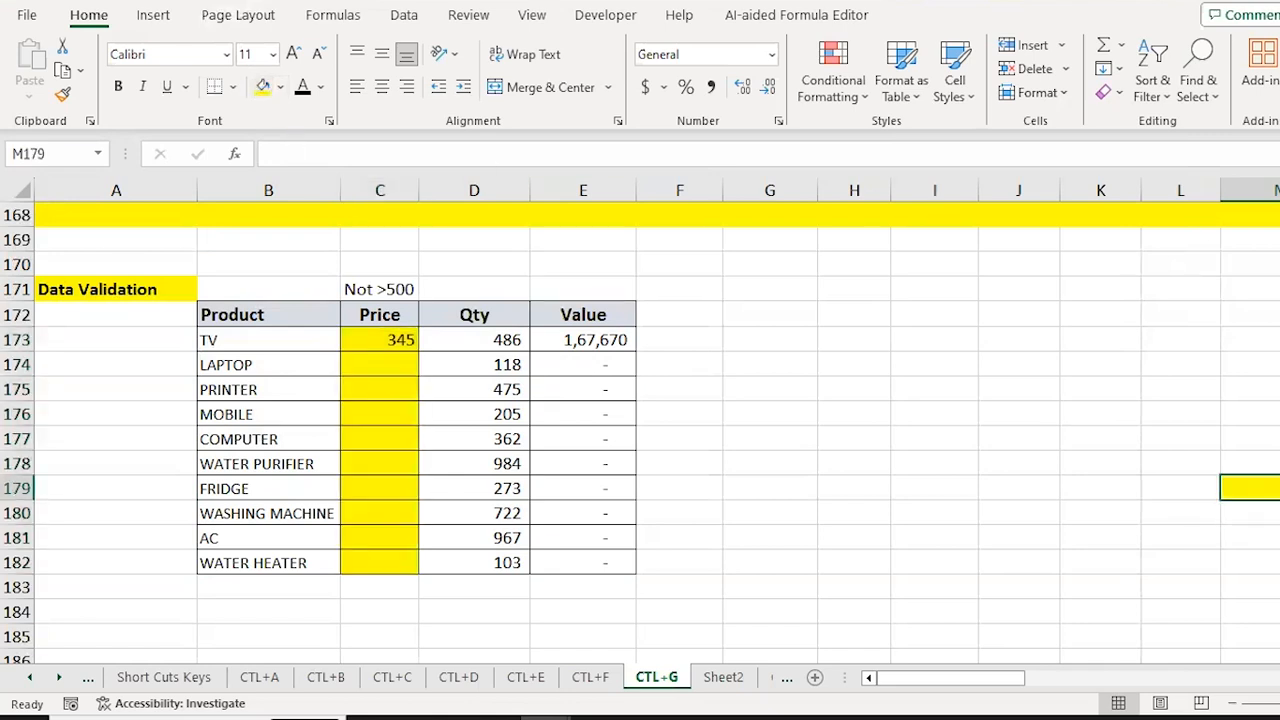
Step: Try 600 as the MOBILE price, which validation rejects, then enter 400
key("Left")
key("Left")
key("Left")
key("Left")
key("Left")
key("Left")
key("Left")
key("Left")
key("Left")
key("Left")
key("Up")
key("Up")
key("Up")
key("Up")
key("Up")
key("Up")
key("Up")
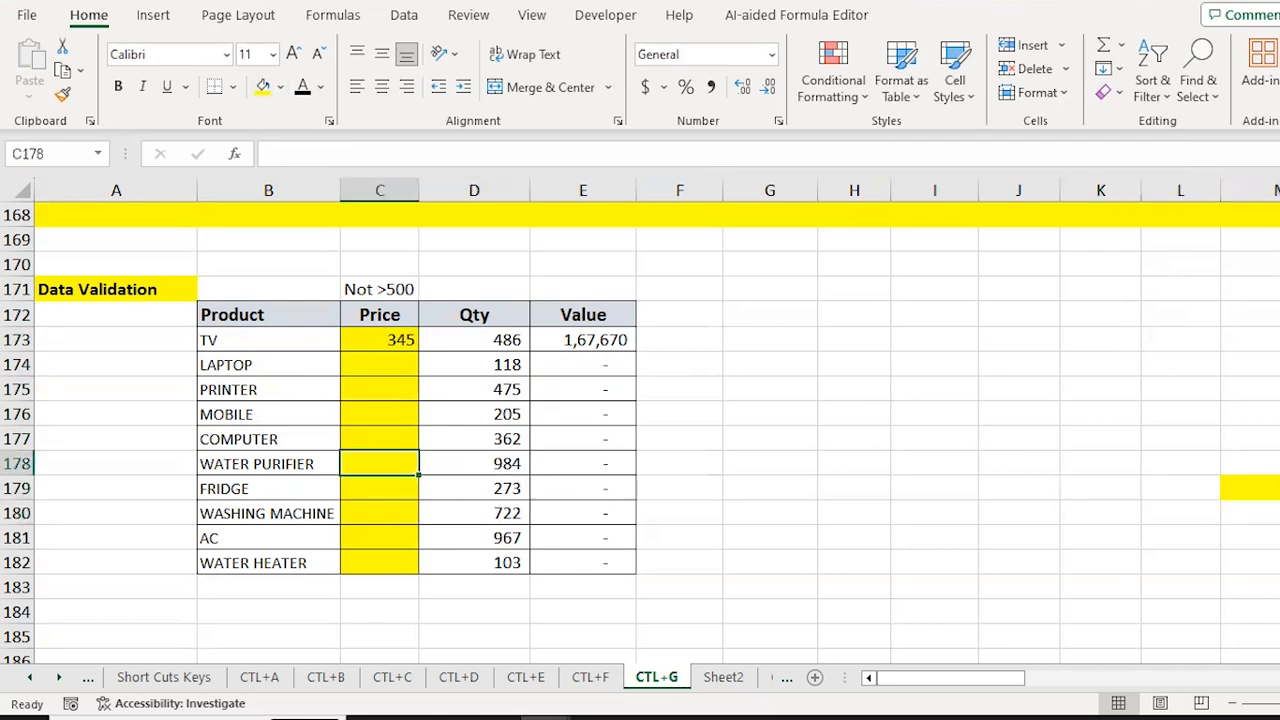
key("Down")
key("Down")
key("Up")
key("Up")
key("Up")
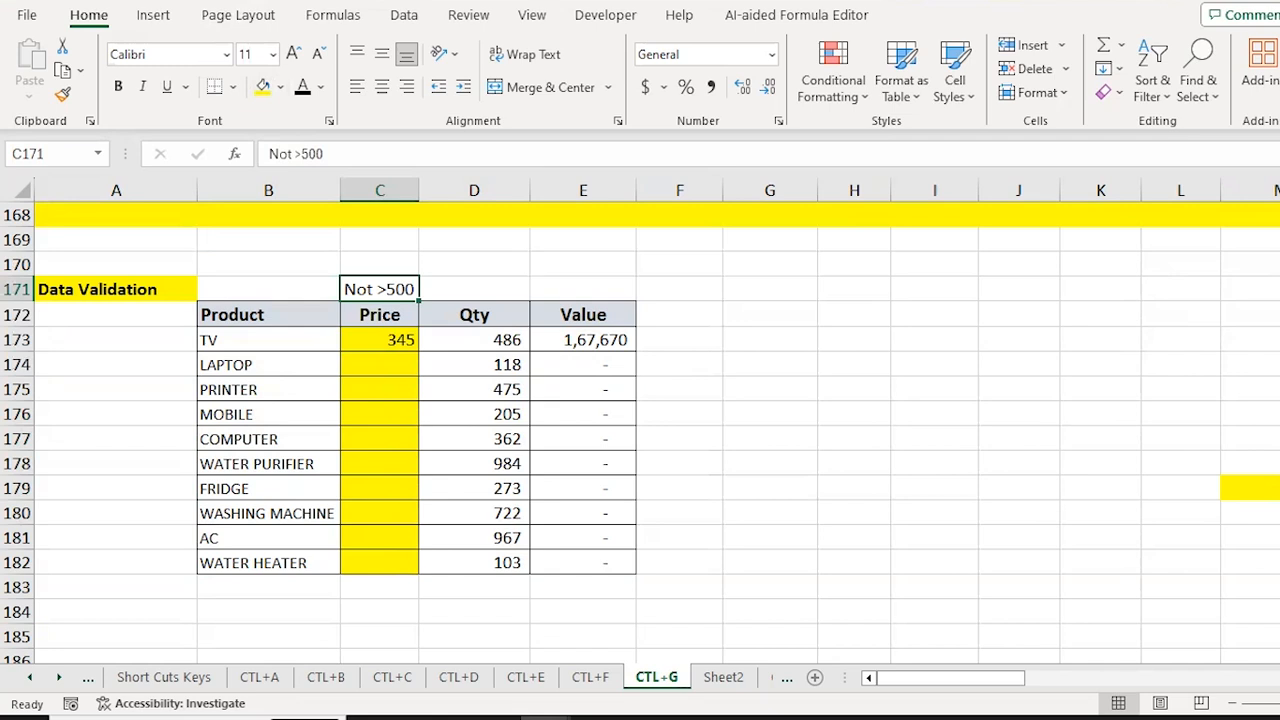
key("Down")
key("Down")
key("Down")
key("Down")
key("Up")
key("Down")
type("600")
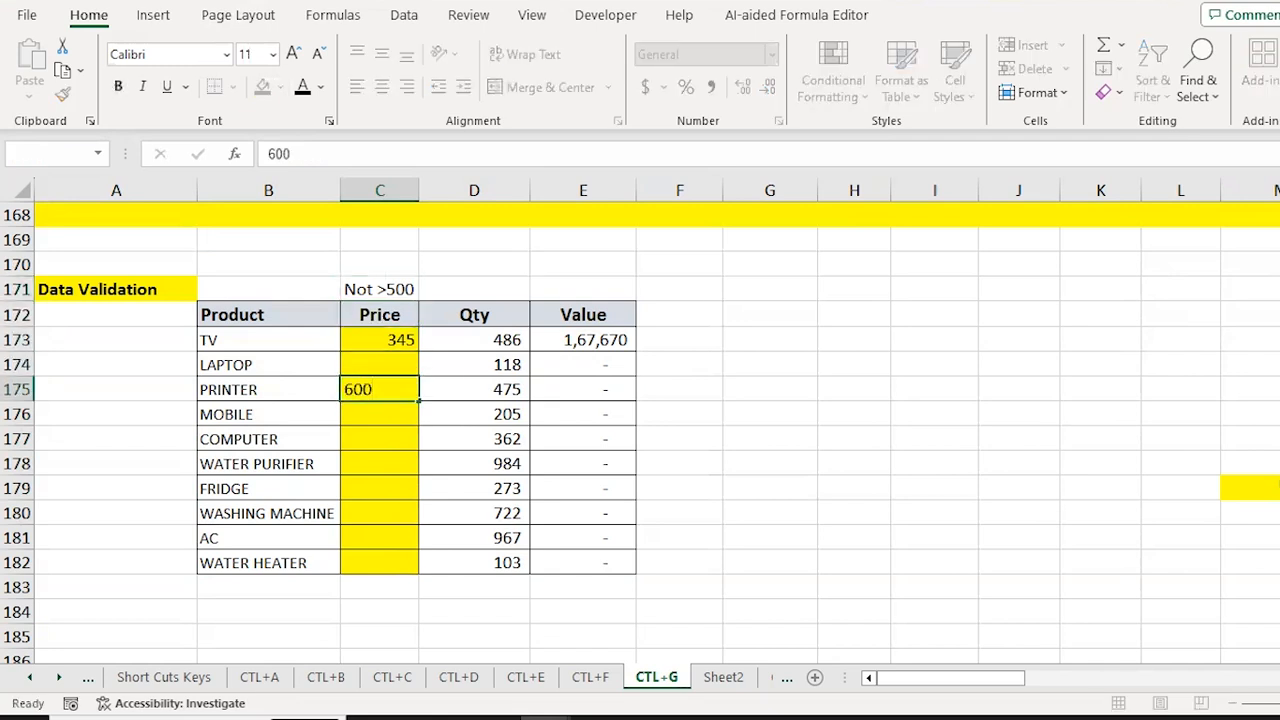
key("Return")
key("Escape")
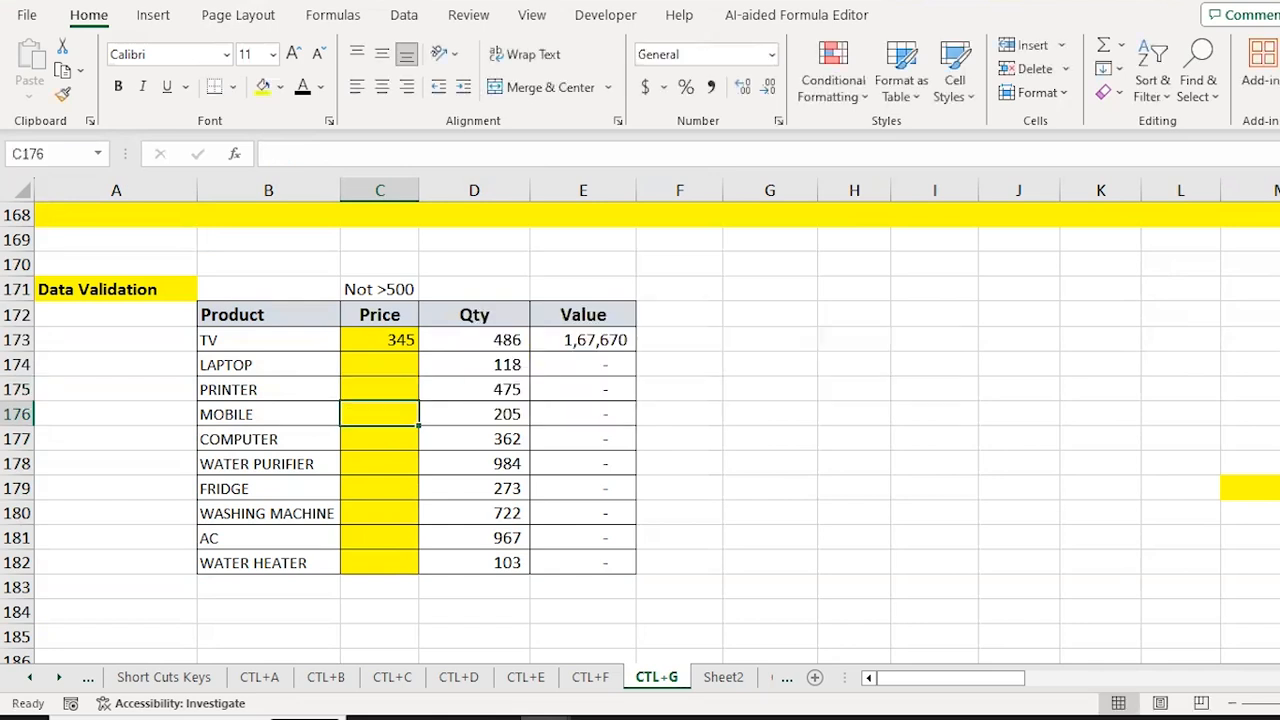
type("400")
key("Return")
Step: Select the ten Price cells and review their validation rule's 500 maximum, then cancel
key("Up")
key("Up")
key("Up")
key("Up")
key("shift+Down")
key("shift+Down")
key("shift+Down")
key("shift+Down")
key("shift+Down")
key("shift+Down")
key("shift+Down")
key("shift+Down")
key("shift+Down")
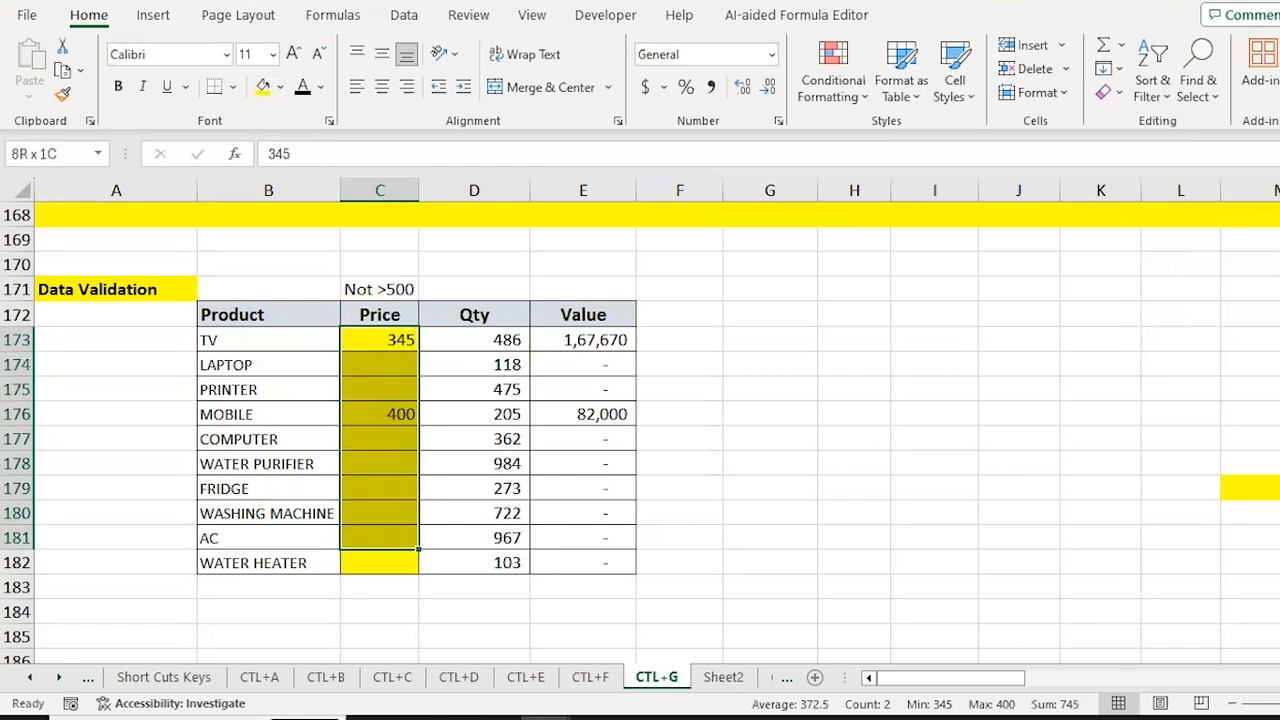
key("Down")
key("Up")
key("Down")
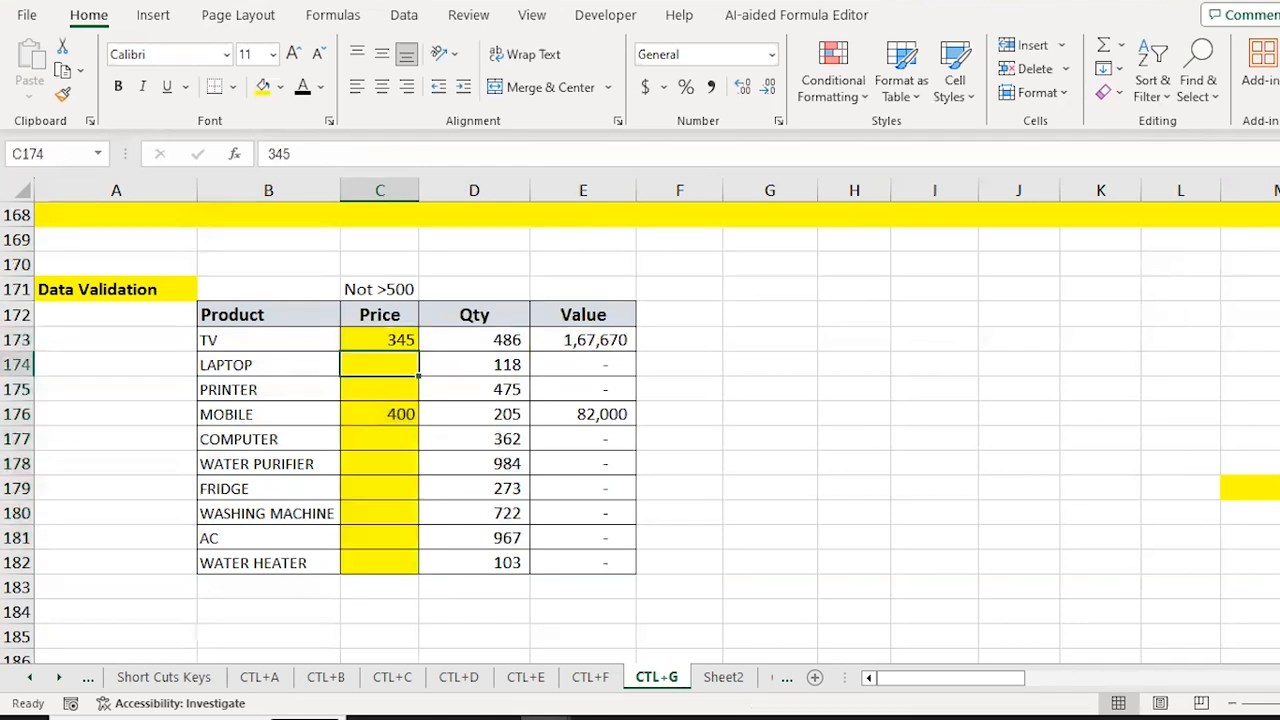
key("Up")
key("Up")
key("shift+Down")
key("shift+Down")
key("shift+Down")
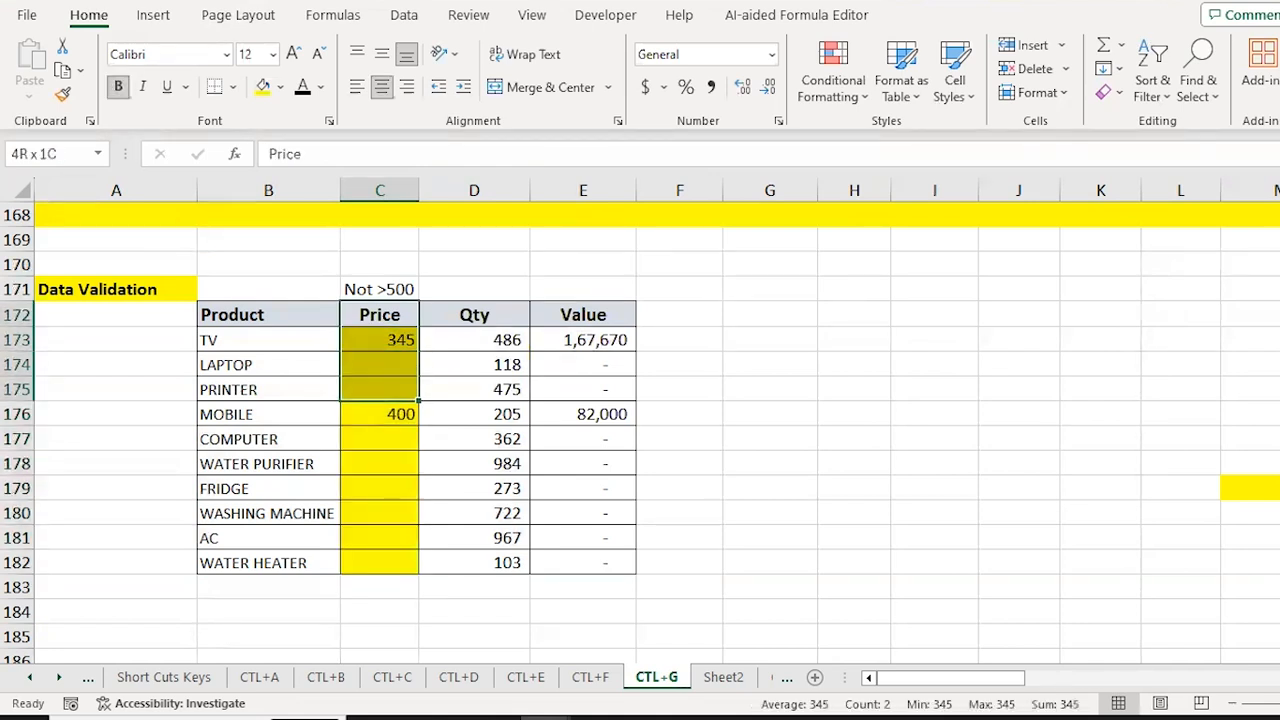
key("Down")
key("shift+Down")
key("shift+Down")
key("shift+Down")
key("shift+Down")
key("shift+Down")
key("shift+Down")
key("shift+Down")
key("shift+Down")
key("shift+Down")
key("shift+Down")
key("shift+Down")
key("shift+Up")
key("shift+Up")
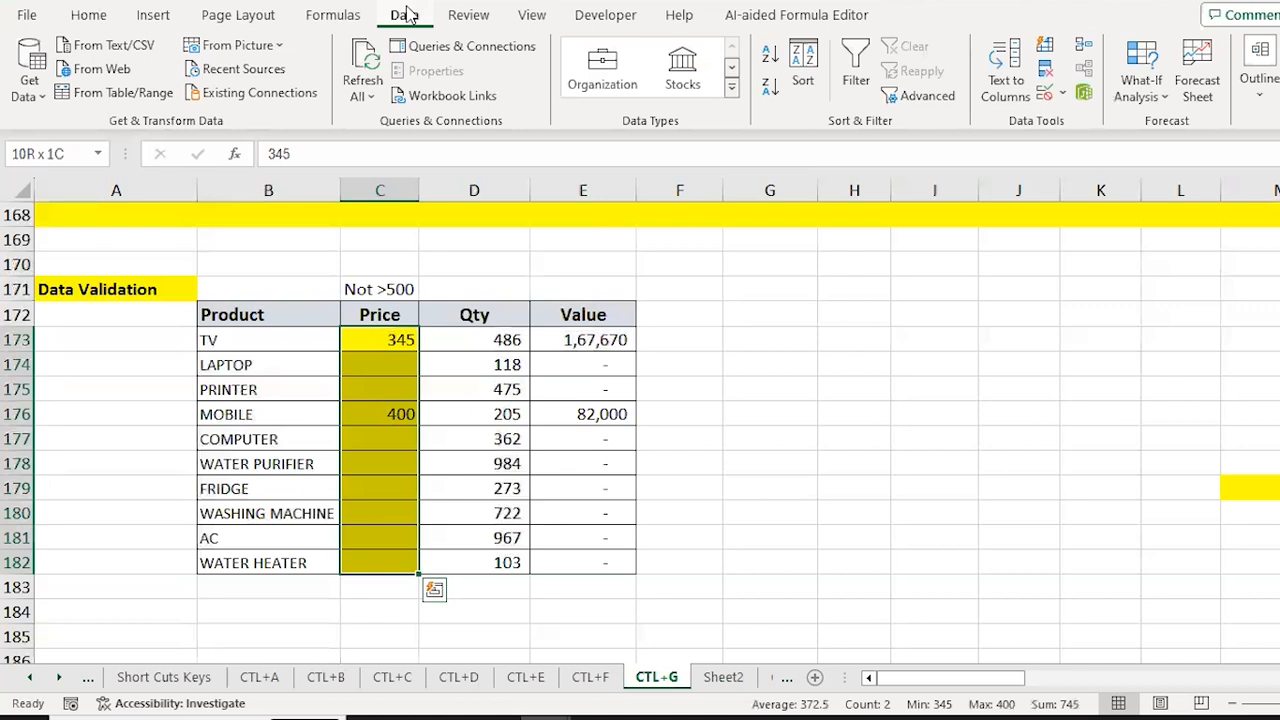
left_click(1045, 94)
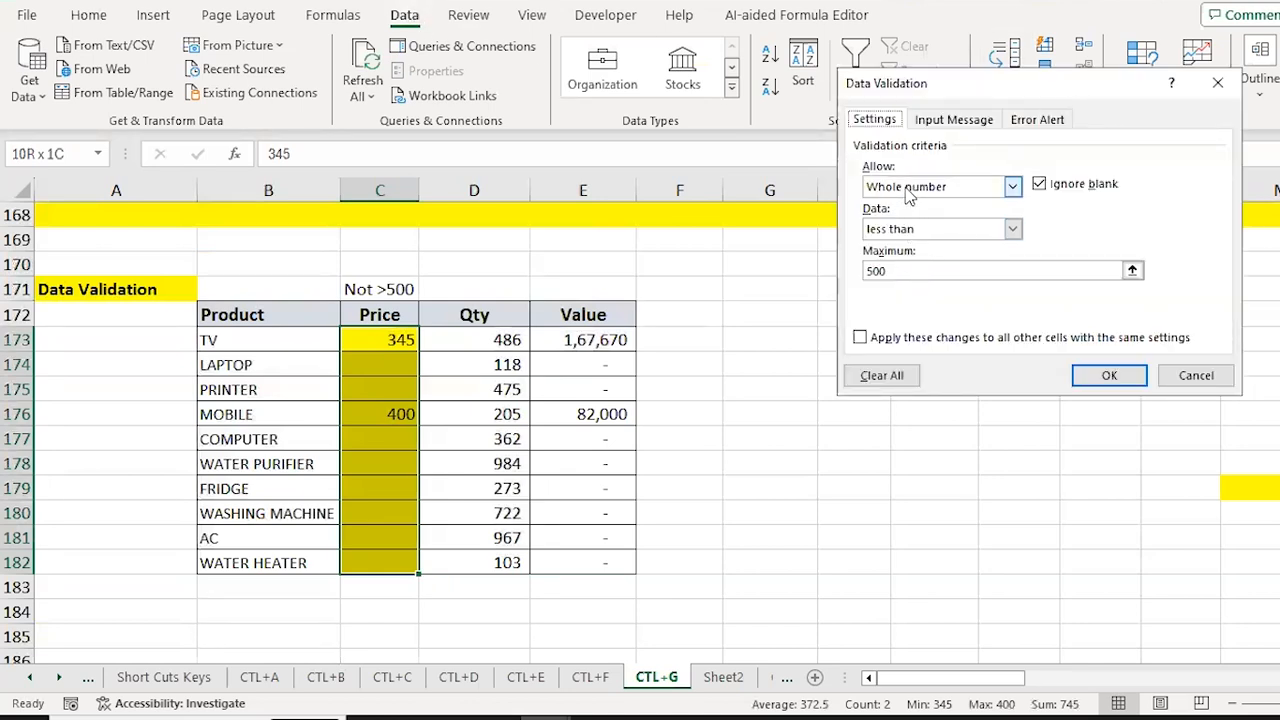
left_click(880, 271)
left_click(875, 376)
key("Return")
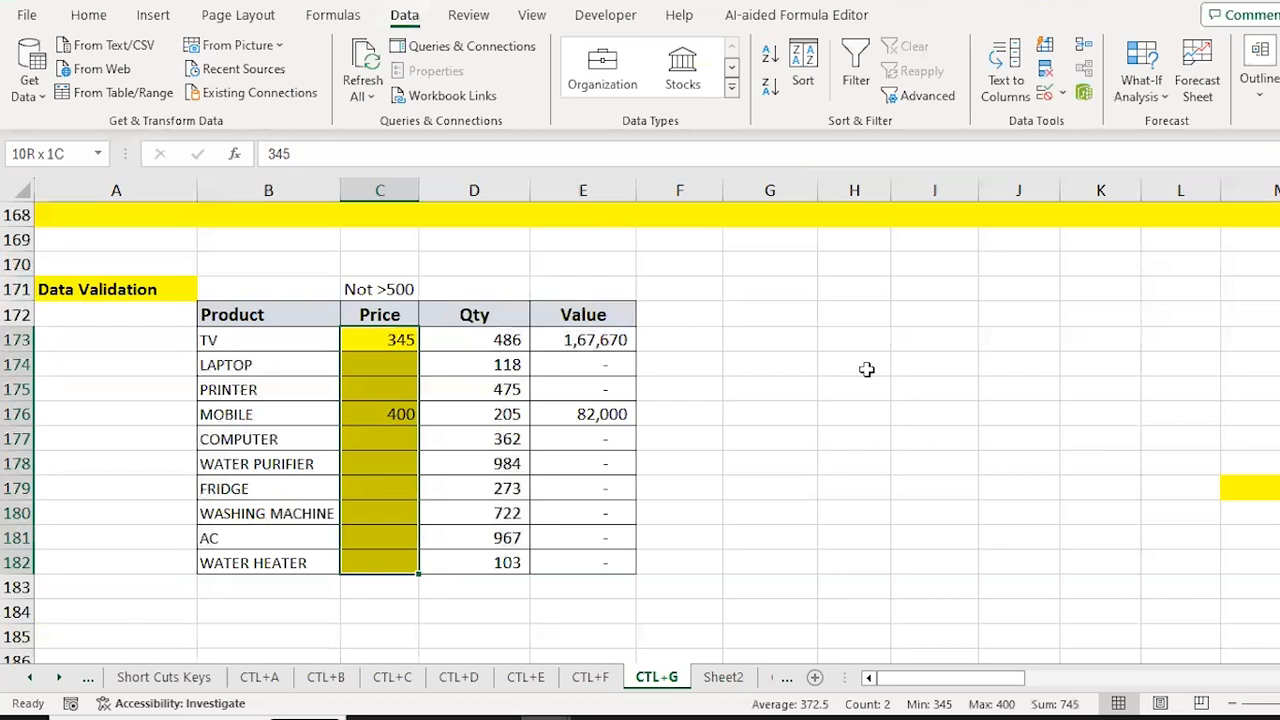
Step: Move on to the top of the CTL+H worksheet
key("Down")
key("Down")
key("Down")
key("Down")
key("Down")
key("Down")
key("Down")
key("Down")
key("Down")
key("Down")
key("Down")
key("ctrl+Up")
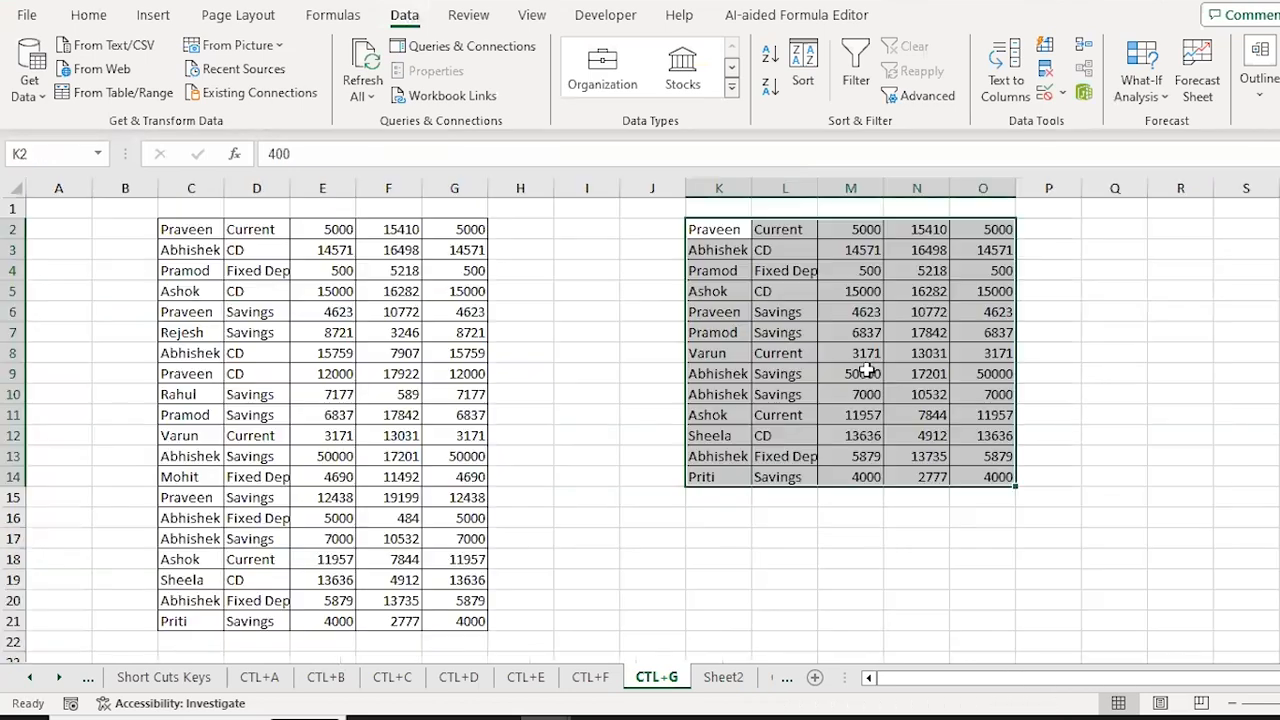
key("ctrl+Page_Down")
key("ctrl+Page_Down")
key("Up")
key("Up")
key("Up")
key("Up")
key("Up")
key("Up")
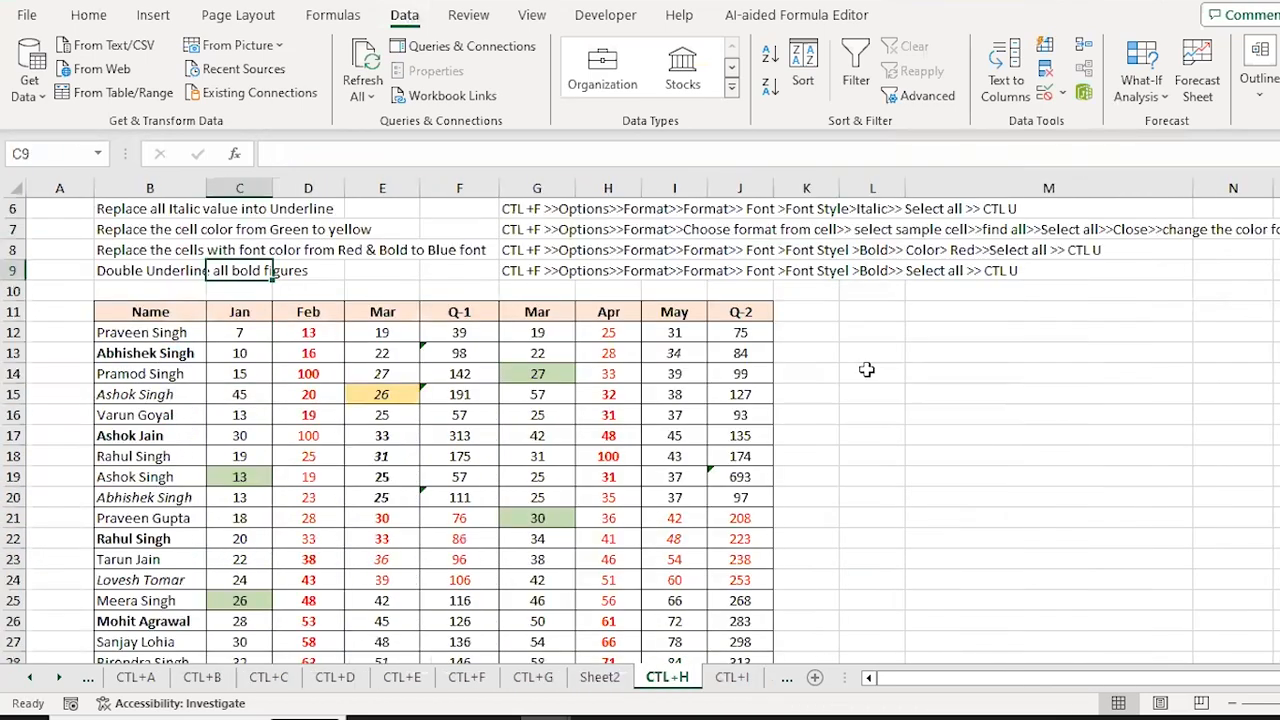
key("Up")
key("Up")
key("Up")
key("Up")
key("Up")
key("Up")
key("Up")
key("Up")
key("Down")
key("Down")
key("Down")
key("Down")
key("Down")
key("Down")
key("Down")
key("Down")
key("Down")
key("Left")
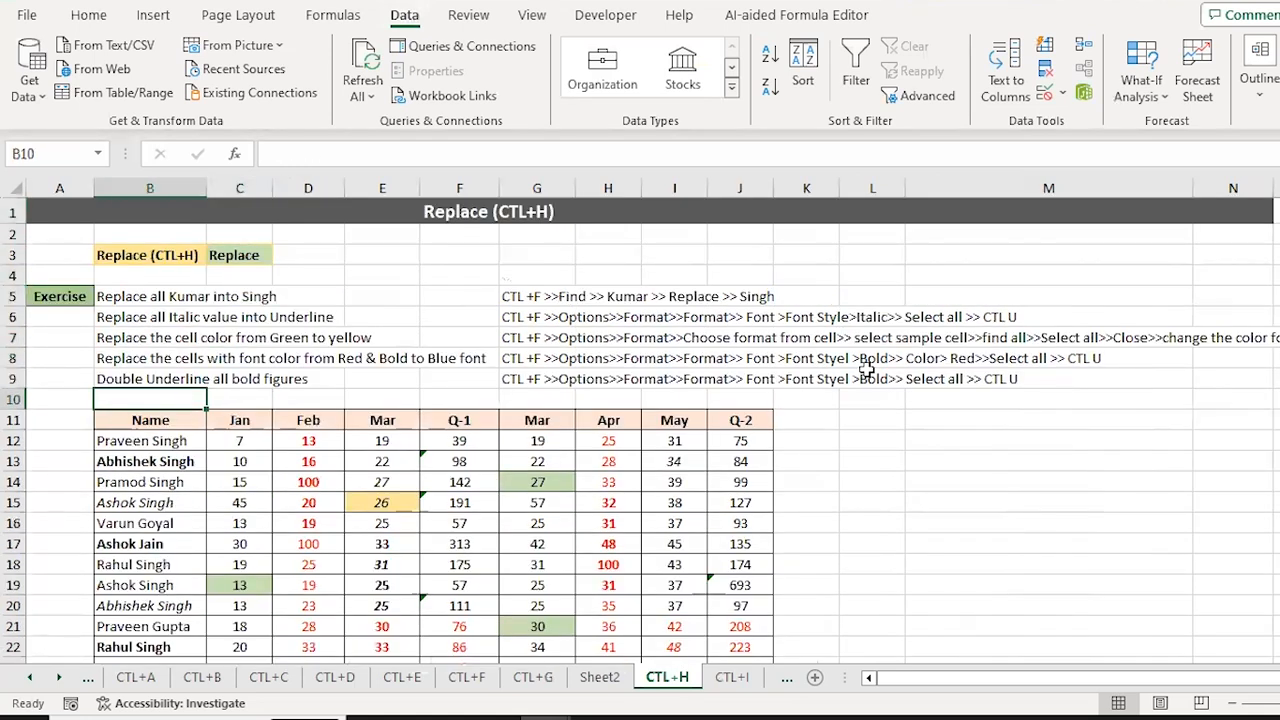
key("Down")
key("Down")
key("ctrl+f")
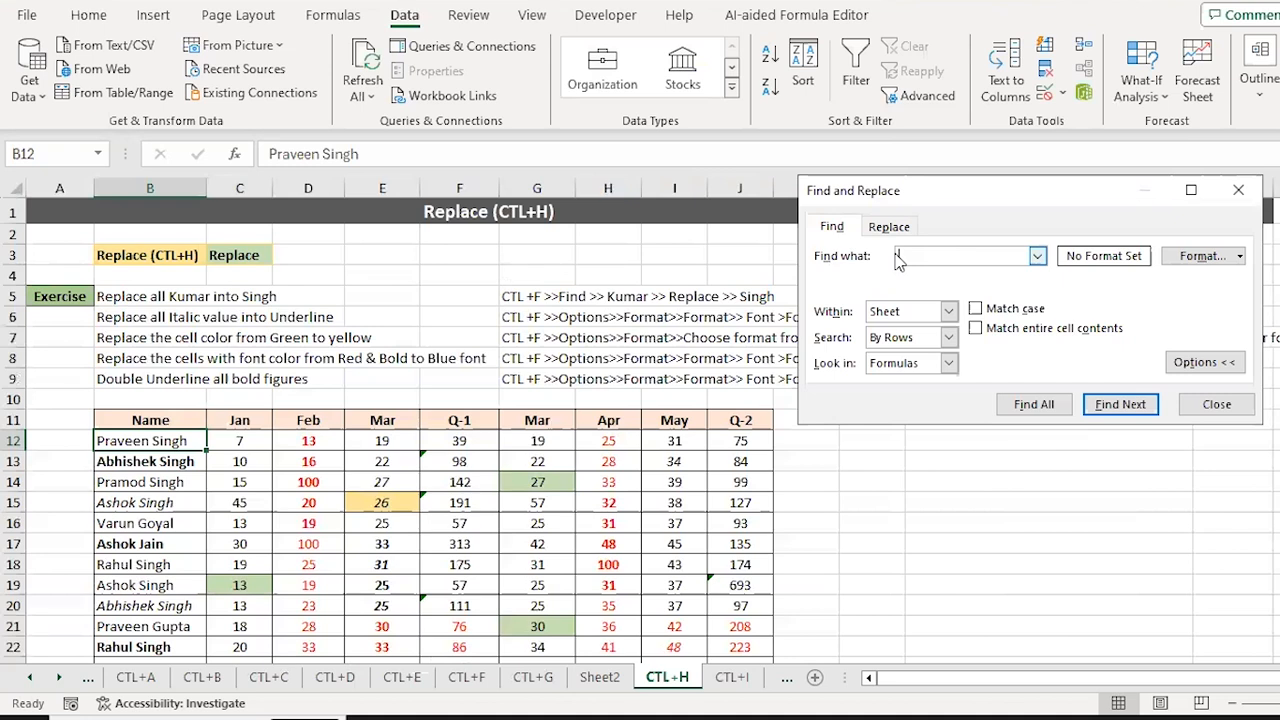
key("Escape")
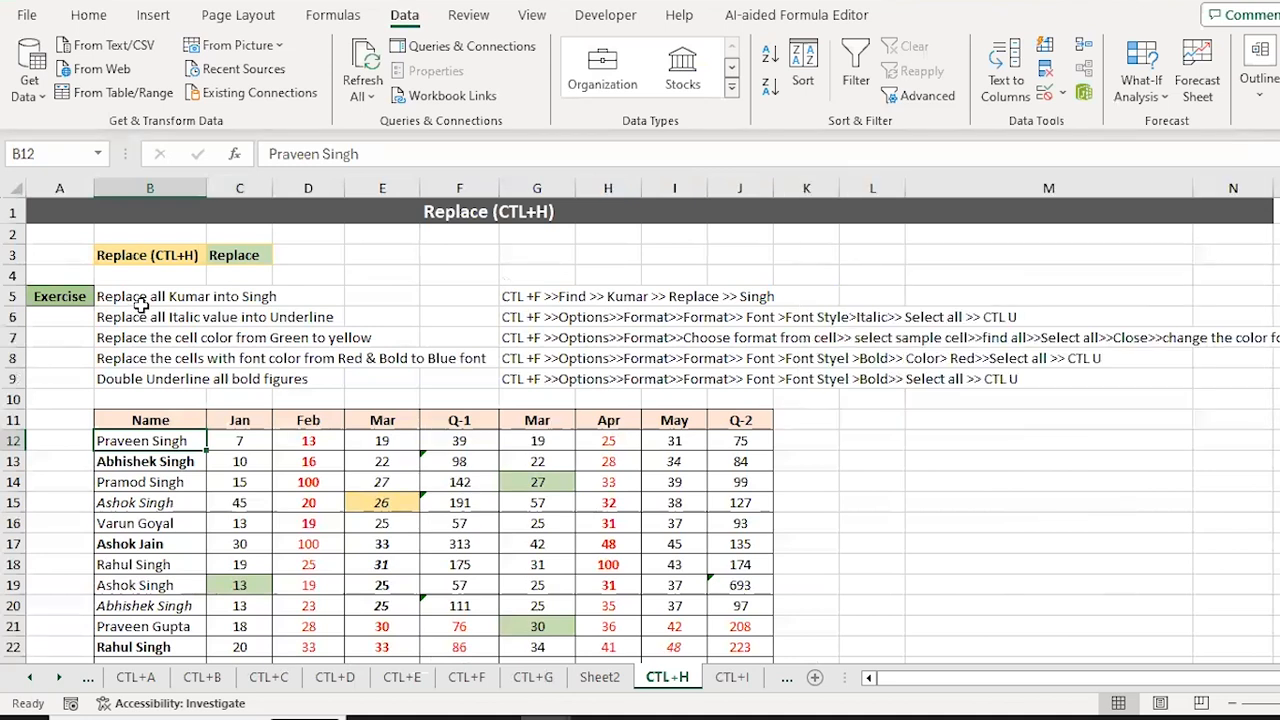
left_click(125, 297)
key("Down")
key("Down")
key("Up")
key("Down")
key("Down")
key("Down")
key("Down")
key("Down")
key("Down")
key("Down")
key("Up")
key("ctrl+shift+Down")
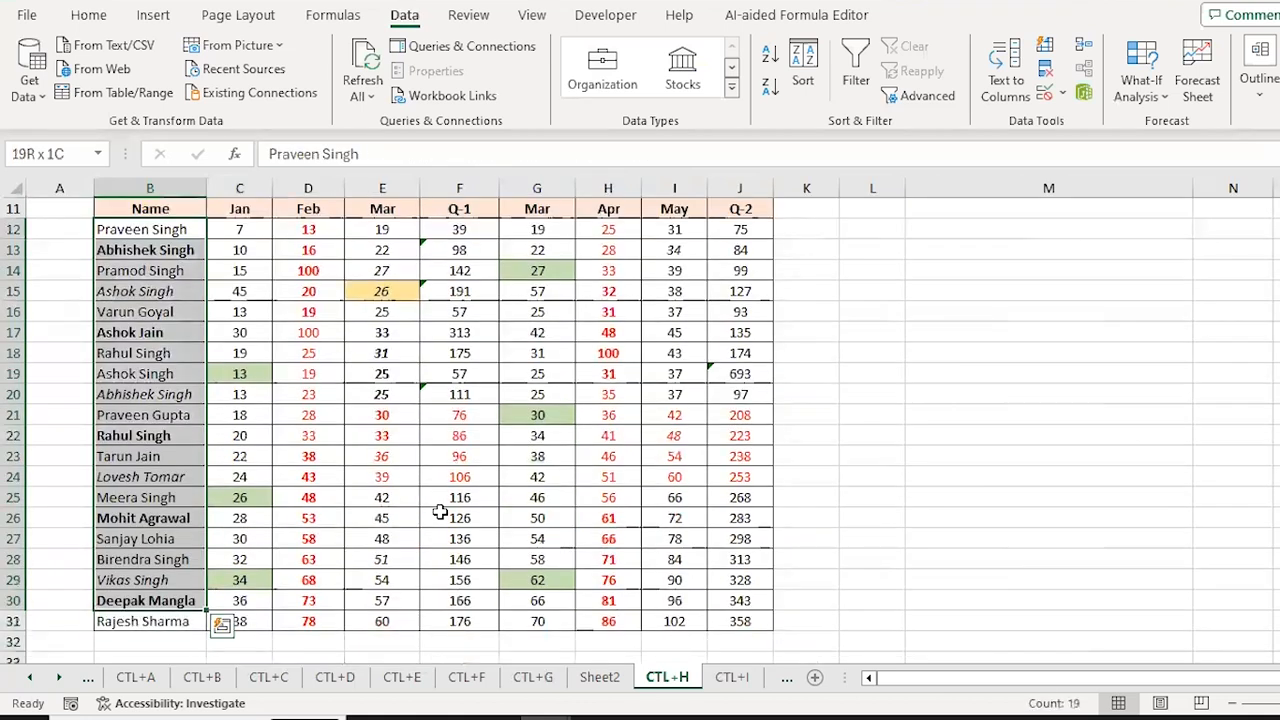
key("ctrl+h")
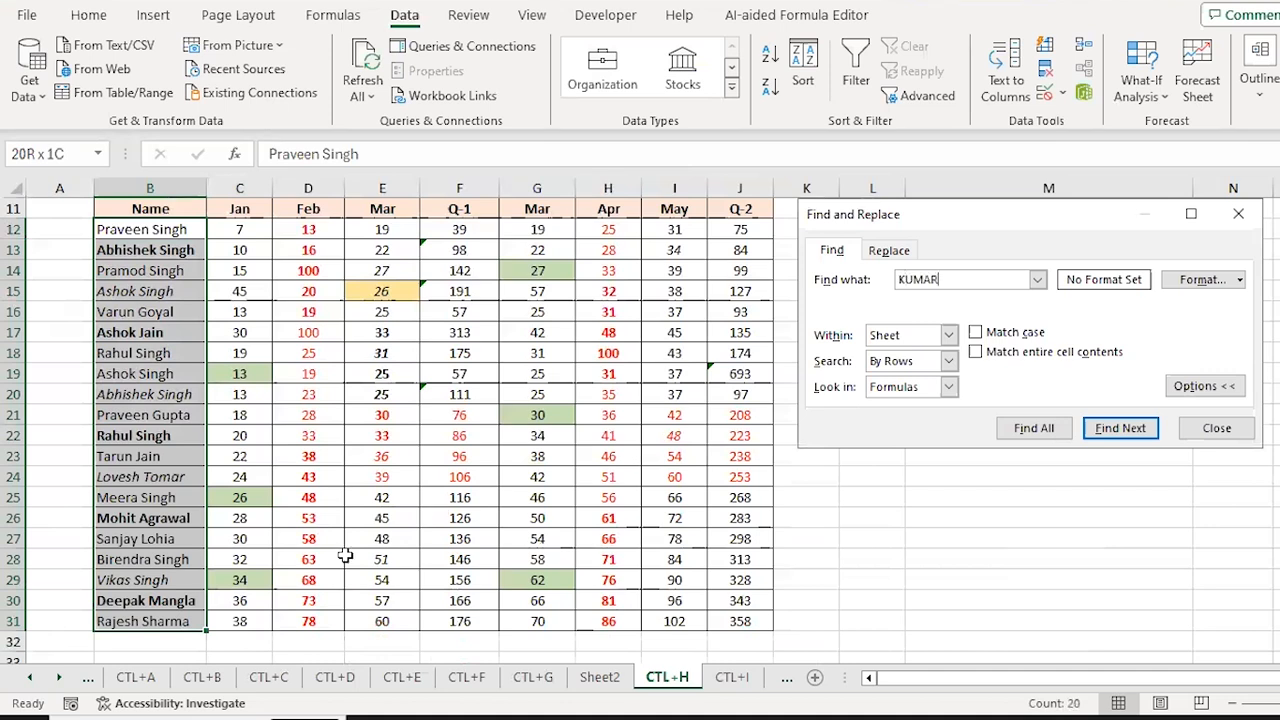
left_click(891, 252)
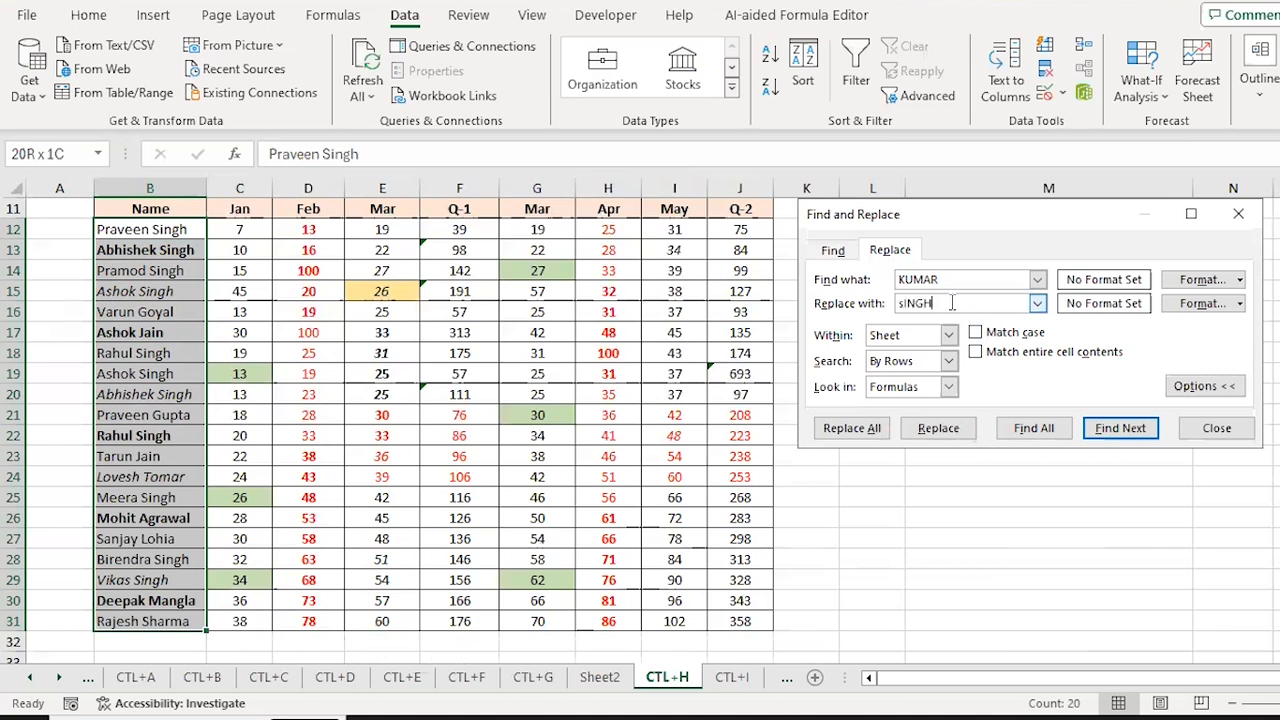
key("BackSpace")
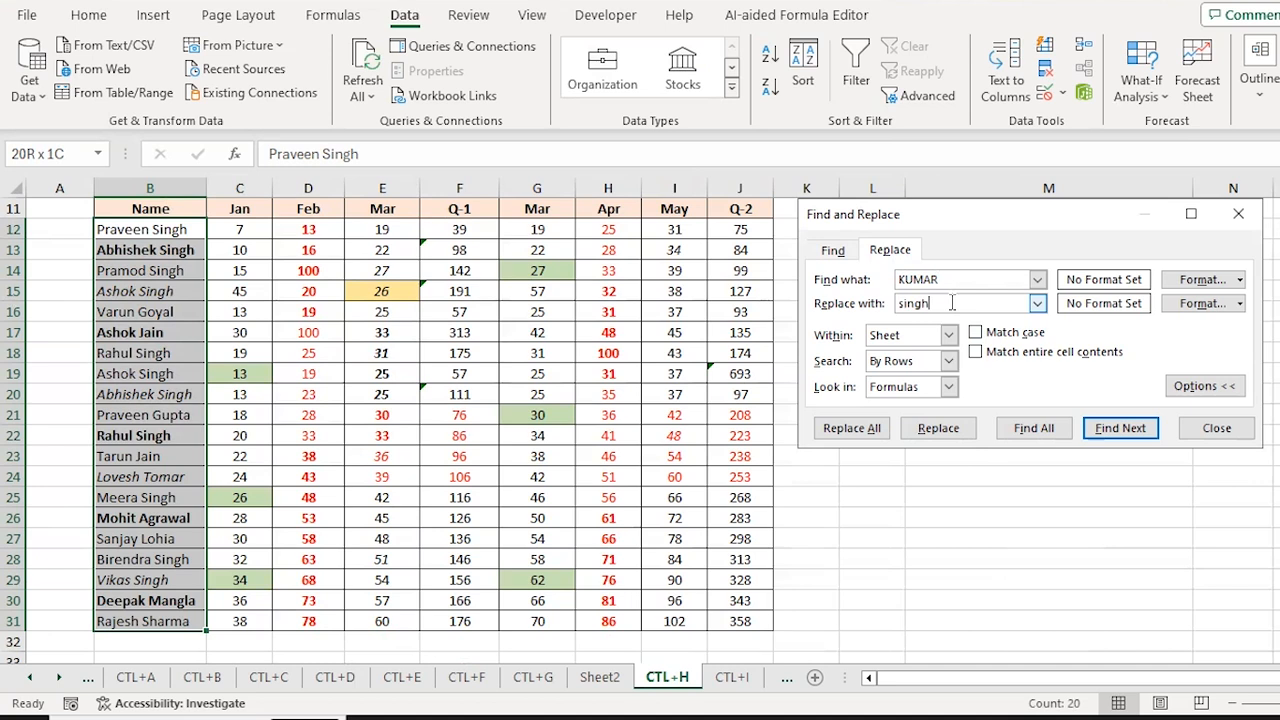
left_click(840, 430)
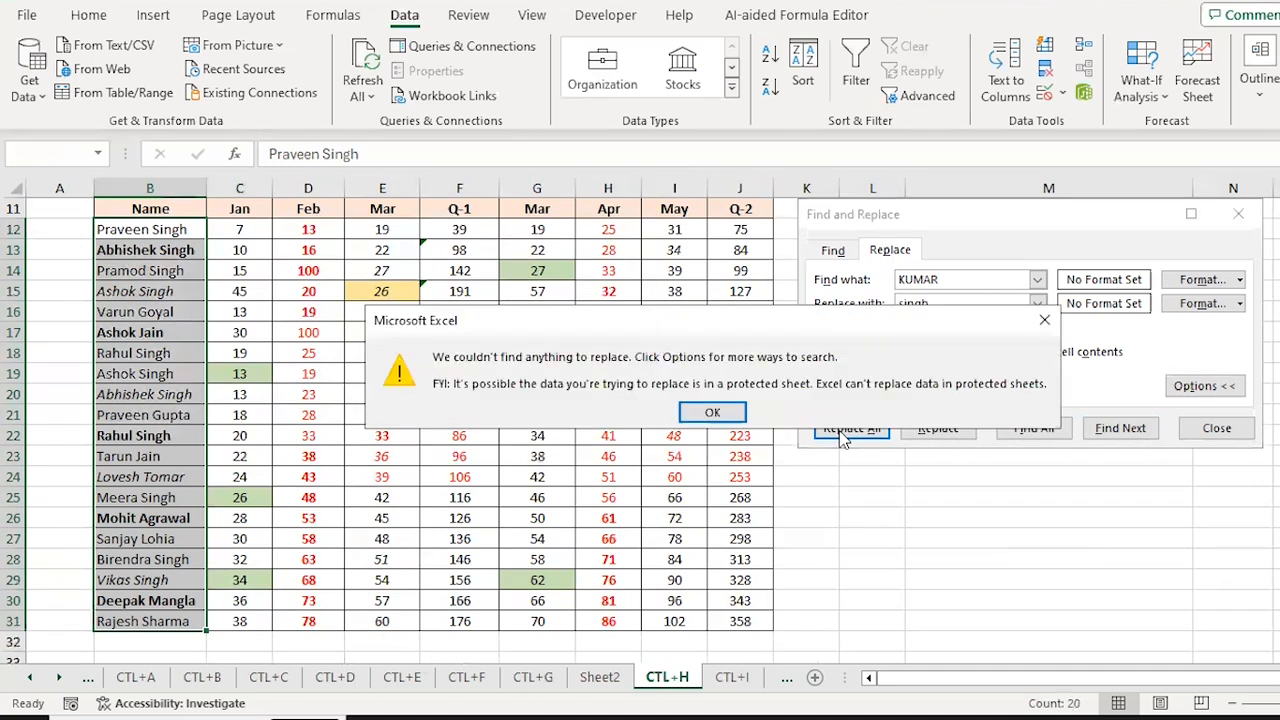
left_click(712, 416)
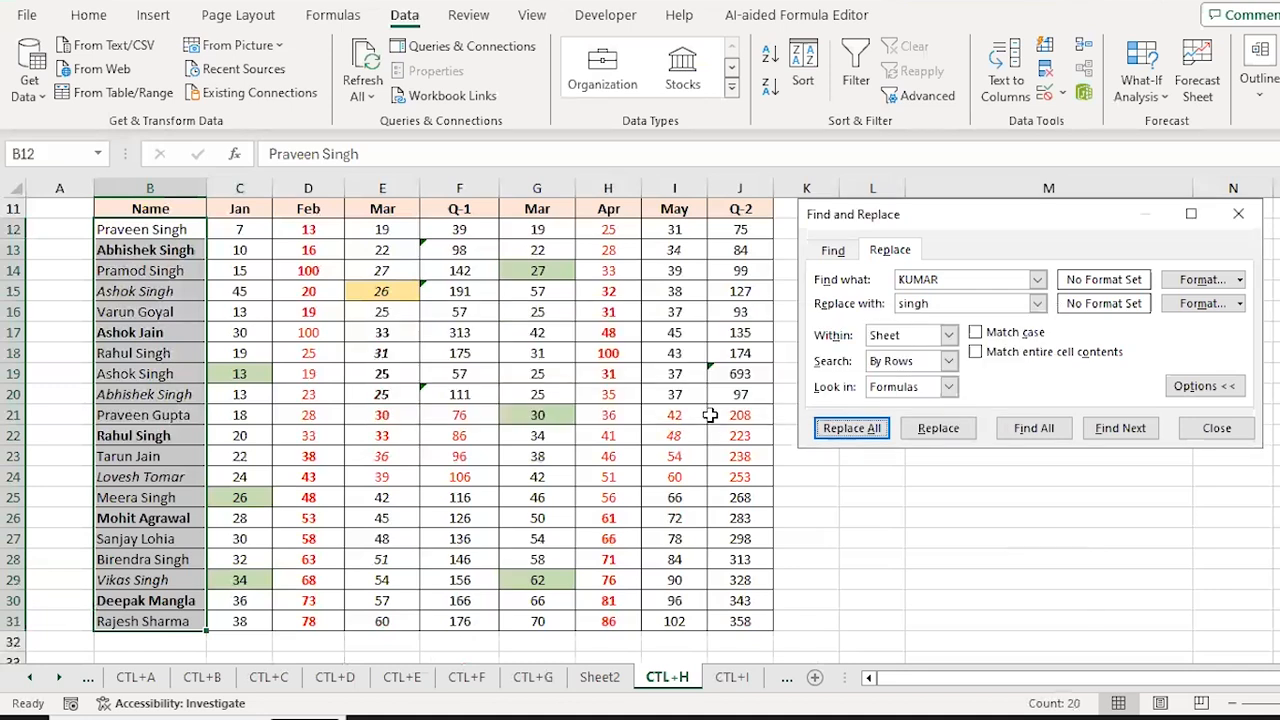
left_click(1241, 304)
left_click(1241, 304)
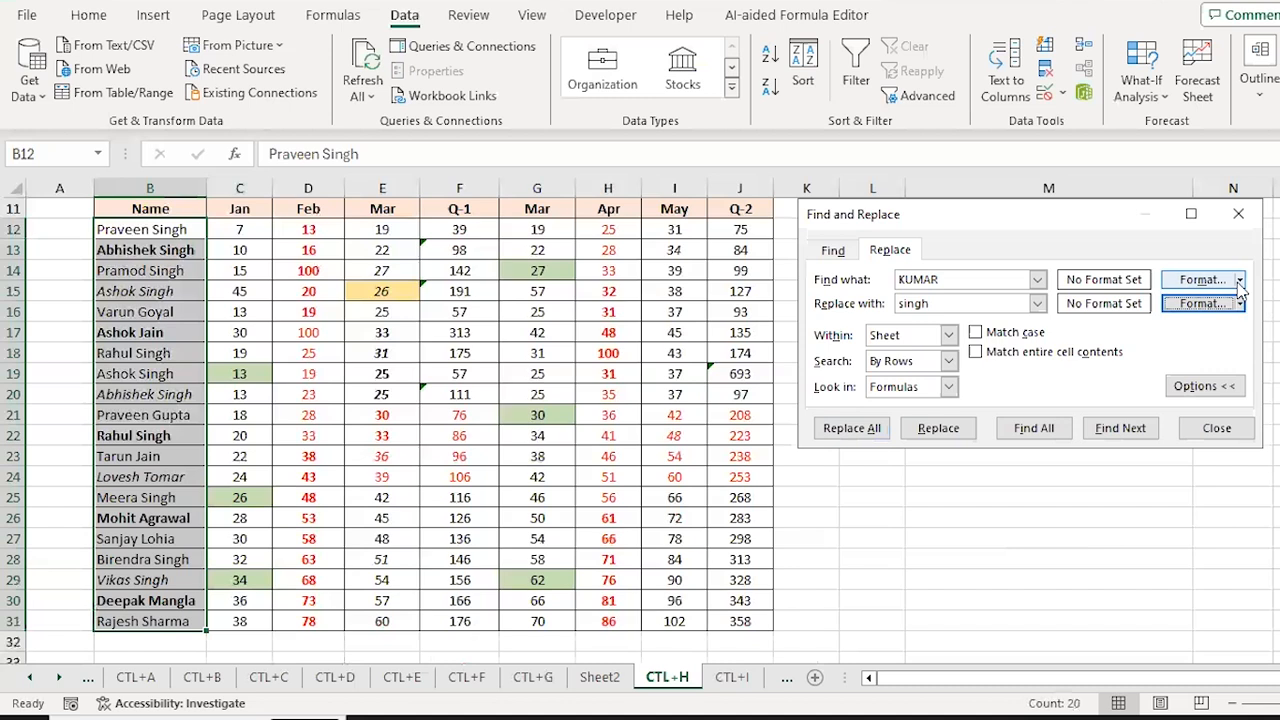
left_click(1239, 281)
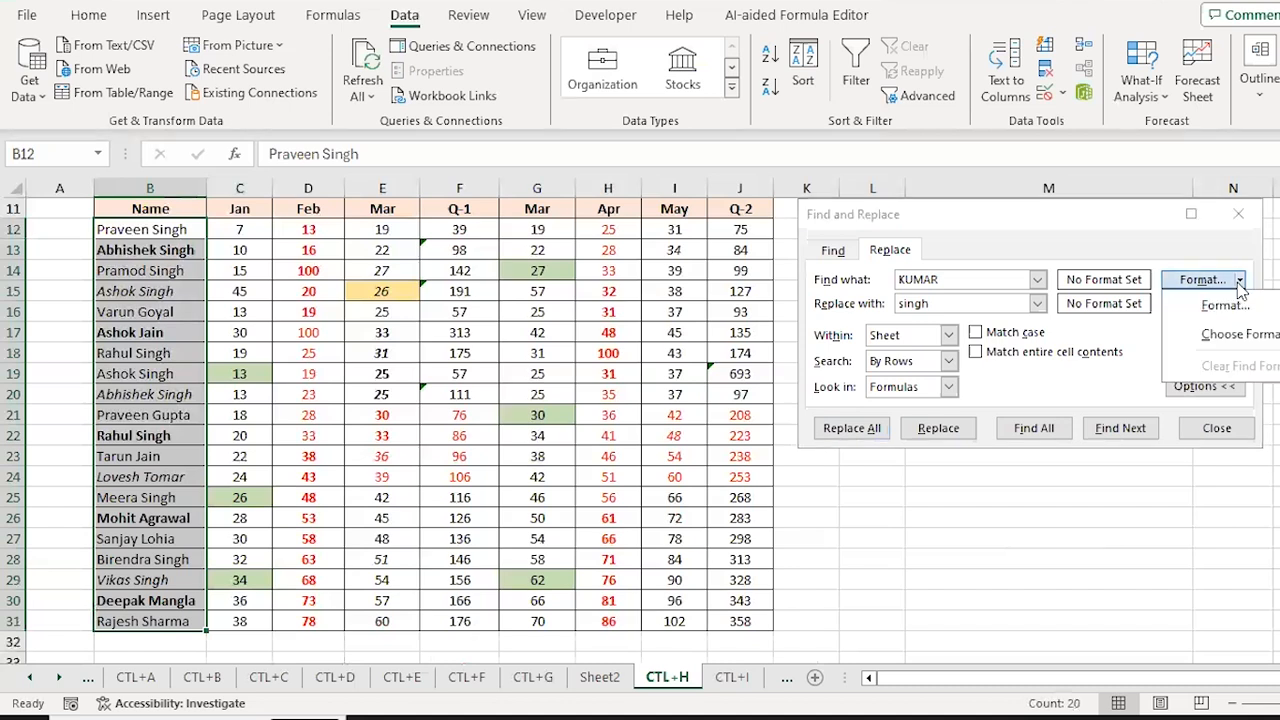
key("Escape")
key("Escape")
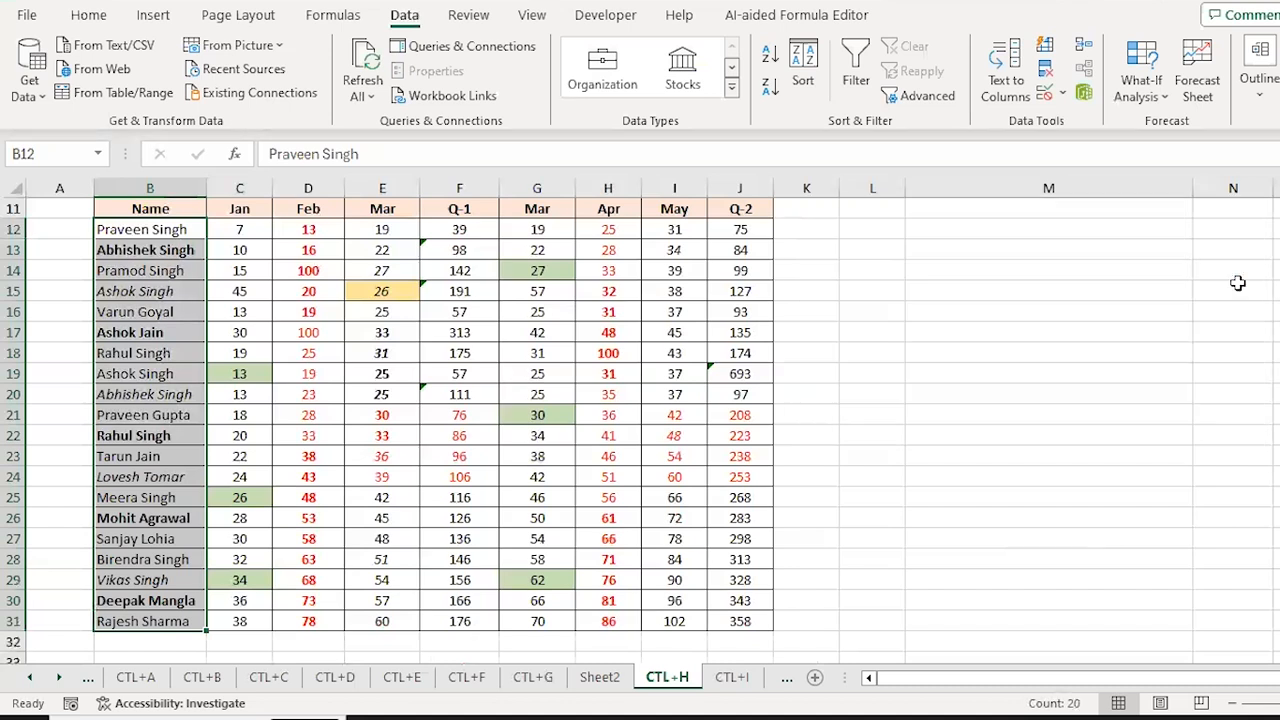
Step: Select the names in B12:B31 and bring up the Find dialog on them
key("Up")
key("Up")
key("Up")
key("Up")
key("Up")
key("Up")
key("Up")
key("Up")
key("Up")
key("Up")
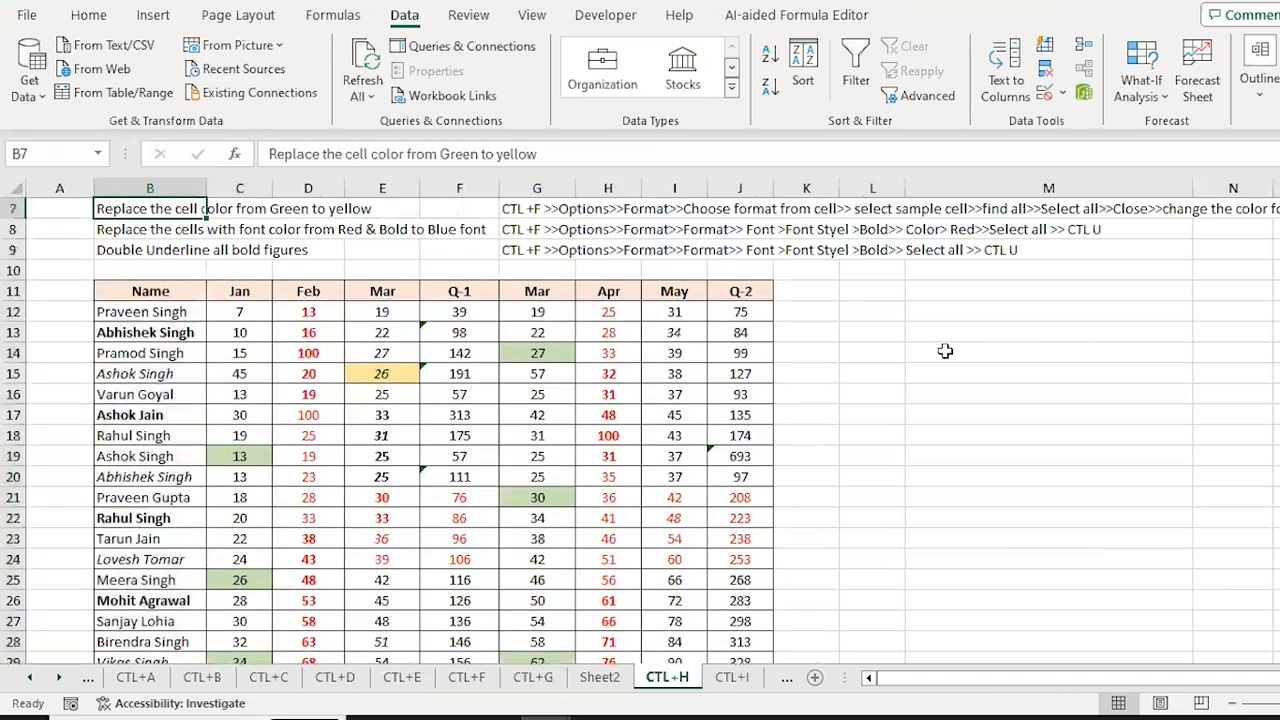
key("Down")
key("Down")
key("Down")
key("Down")
key("Down")
key("Down")
key("Down")
key("Down")
key("Down")
key("Down")
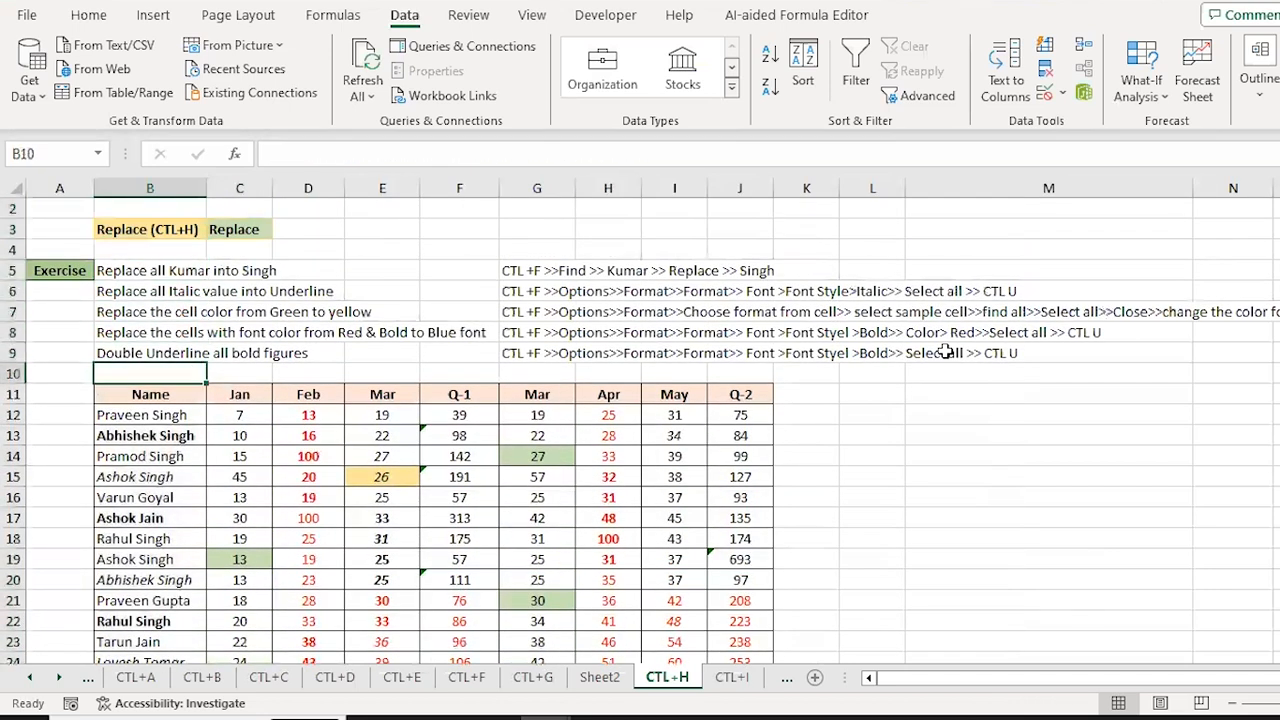
key("ctrl+shift+Down")
key("ctrl+f")
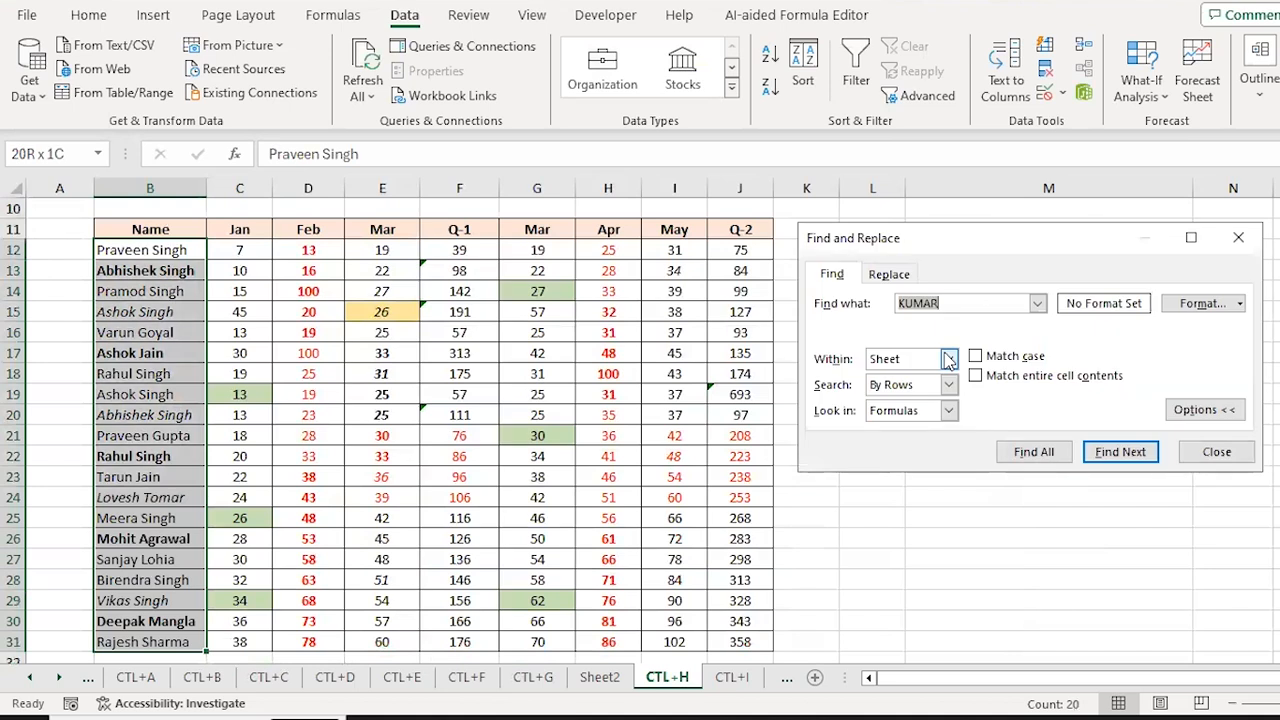
left_click(888, 276)
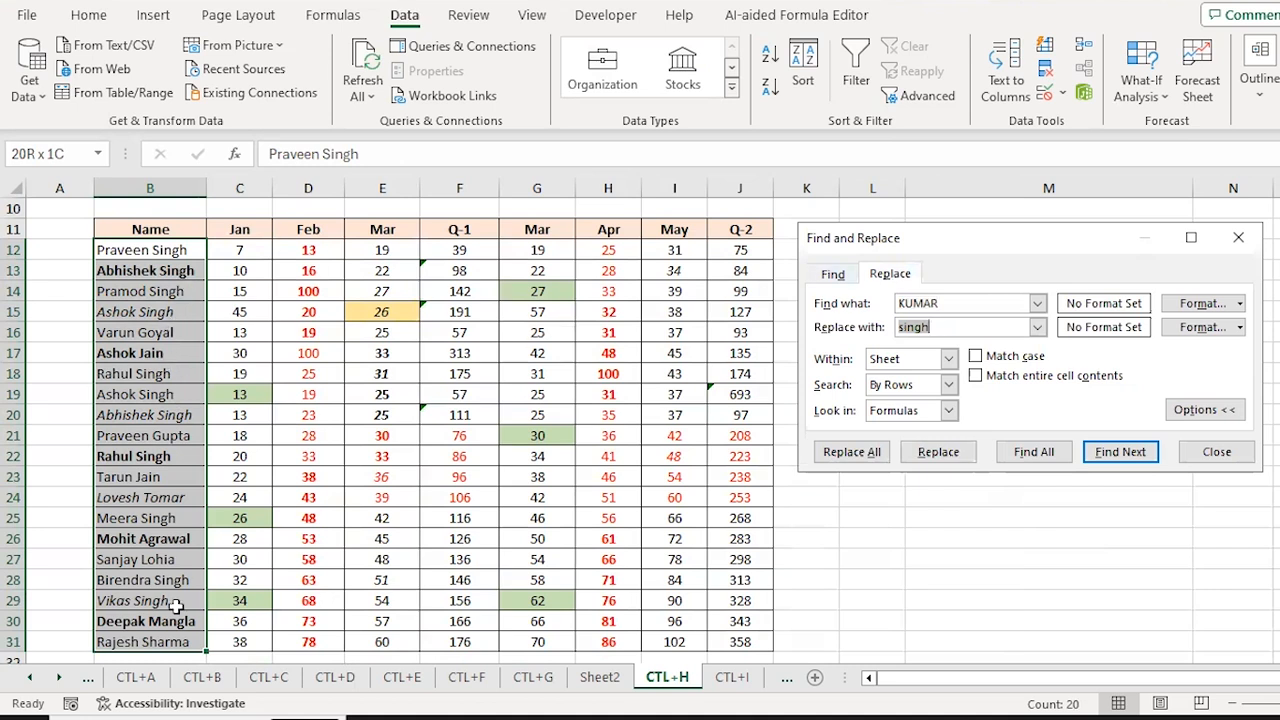
key("Escape")
key("ctrl+f")
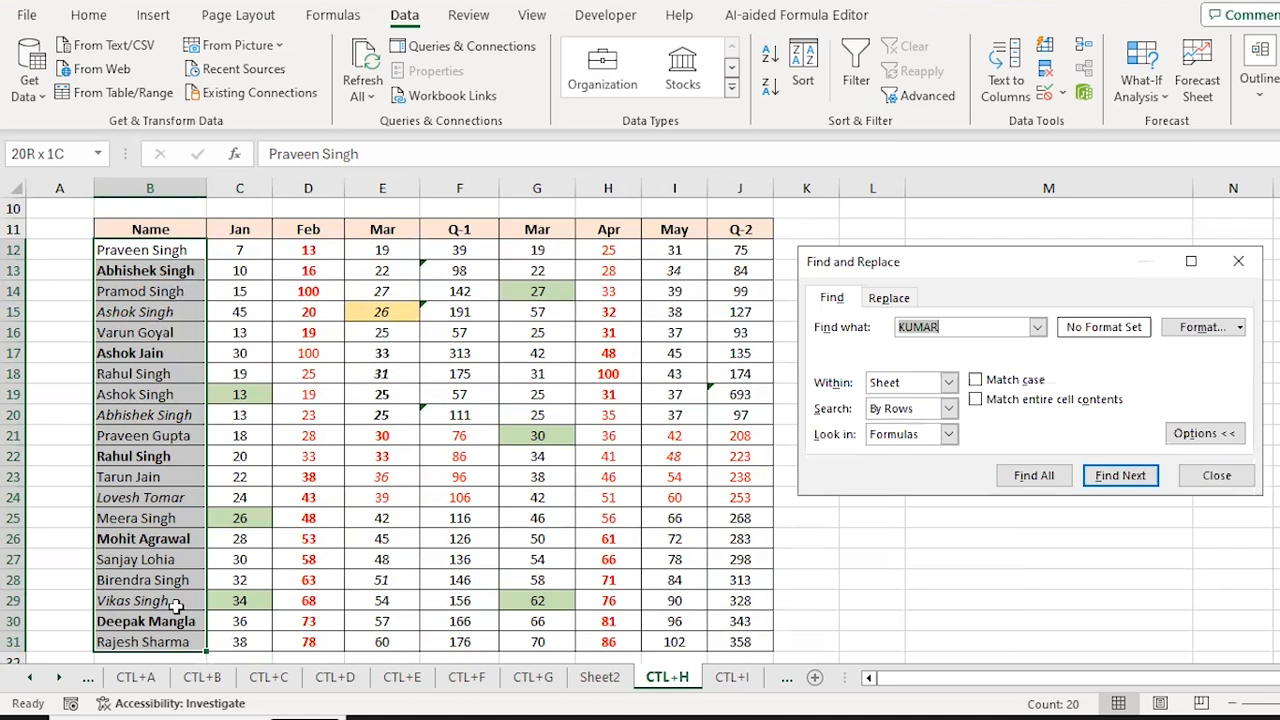
key("Return")
key("Return")
Step: Replace every 'singh' with 'kumar' in the selected names, 11 replacements in all
type("singh")
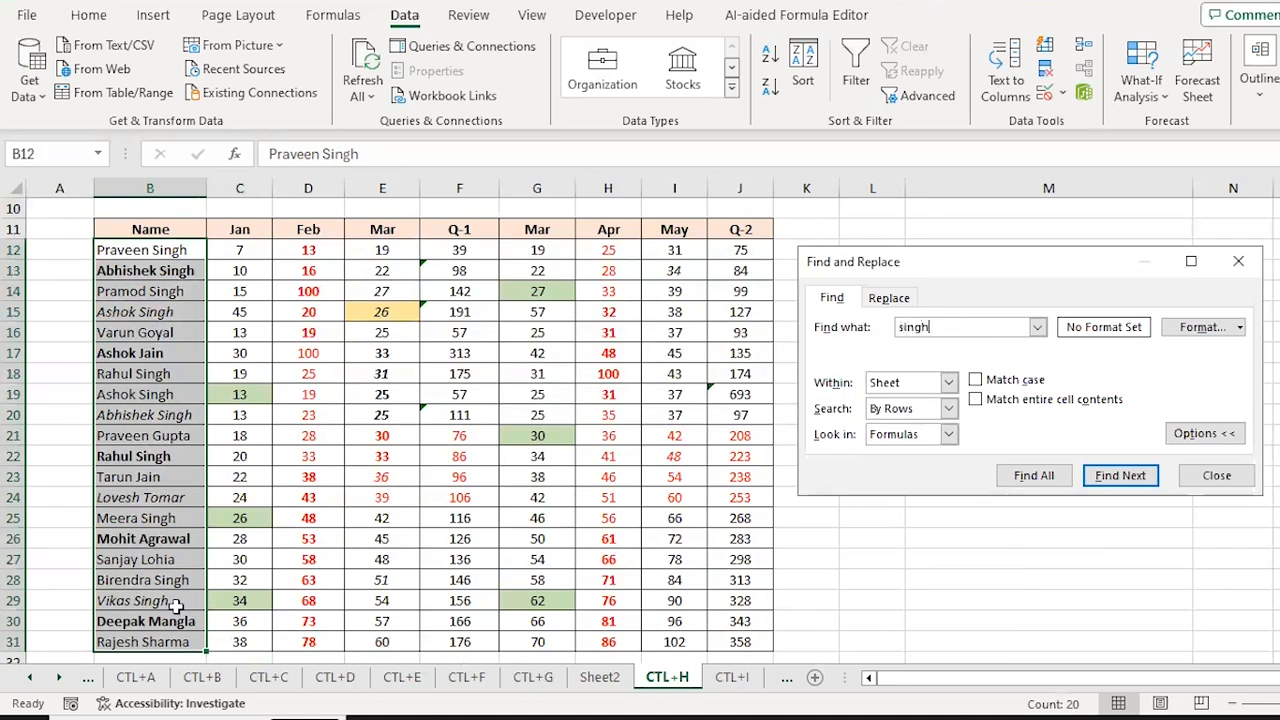
key("ctrl+h")
type("kumar")
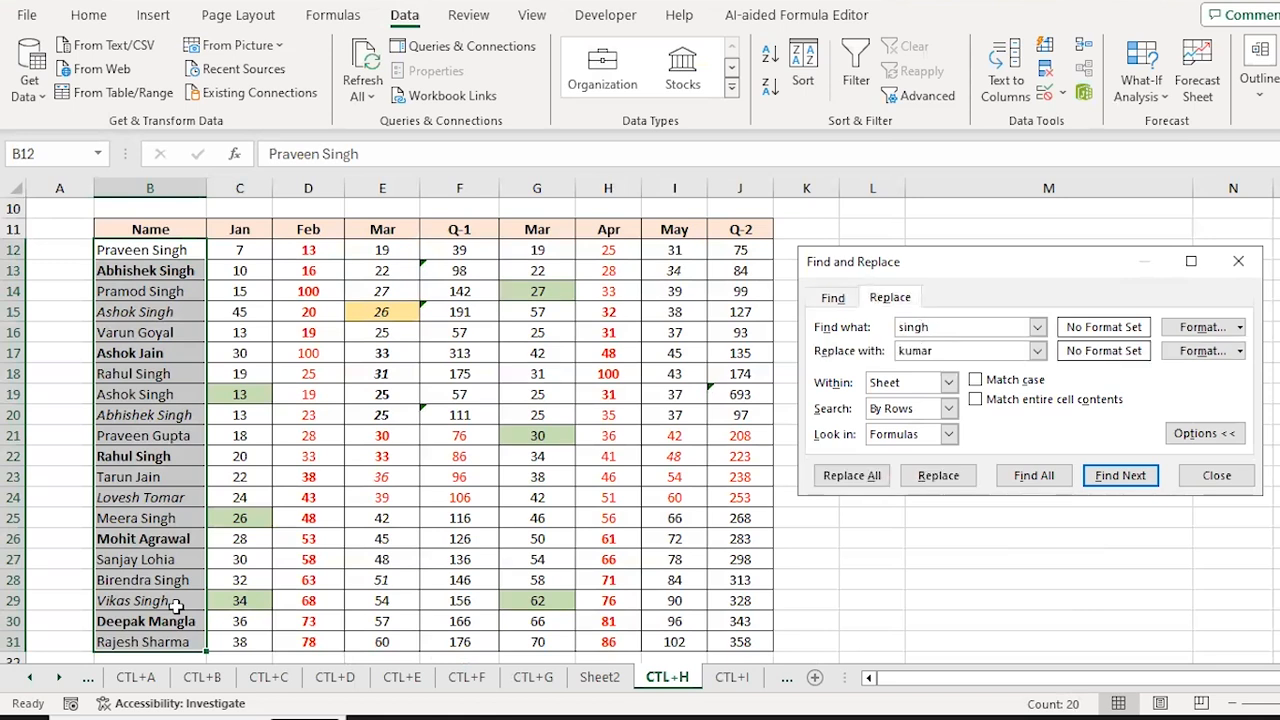
left_click(858, 477)
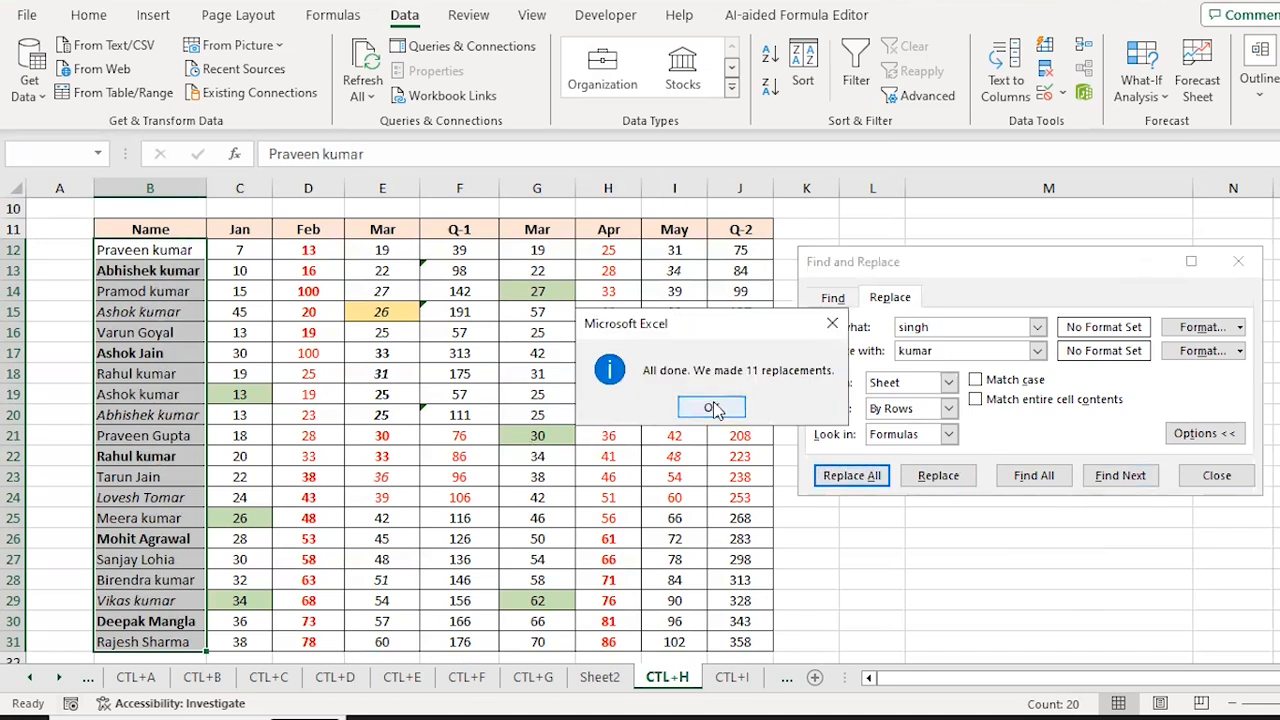
left_click(713, 409)
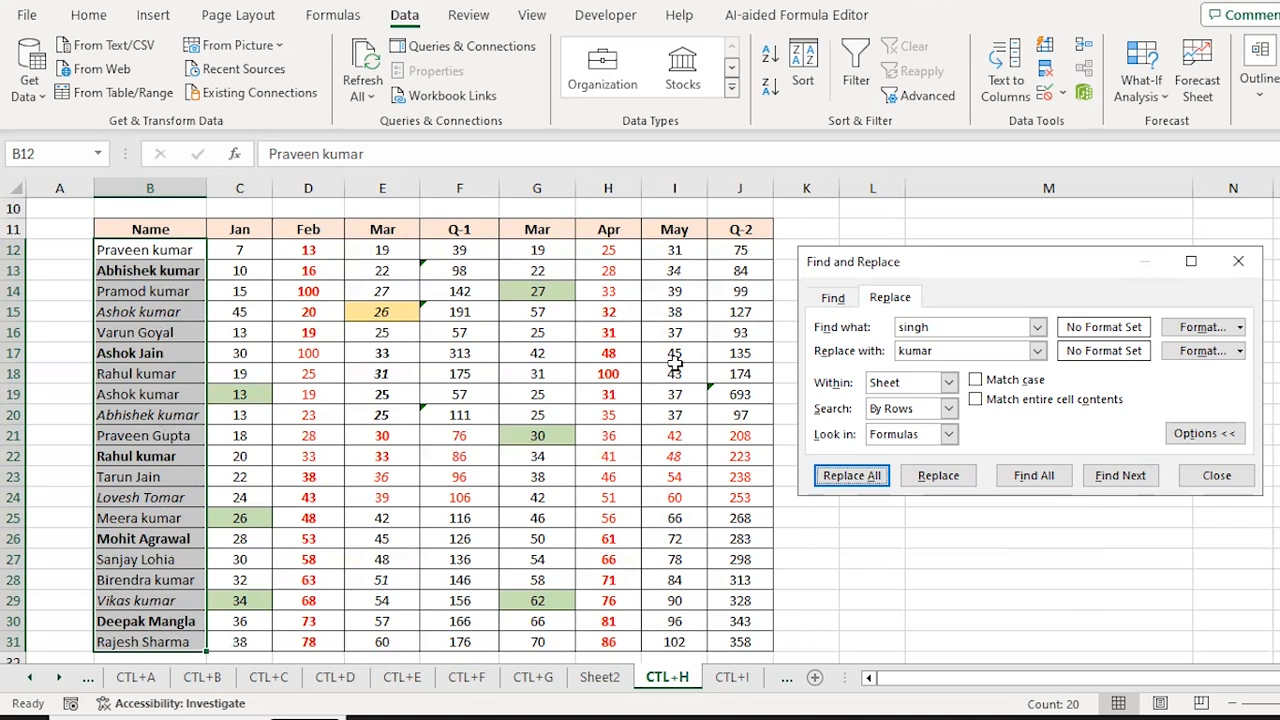
key("Escape")
Step: Review the exercise list above the table, then return to the names
key("Up")
key("Up")
key("Up")
scroll(706, 339, "up", 3)
key("Up")
key("Up")
key("Up")
key("Down")
key("Up")
key("Down")
key("Down")
key("Down")
key("Down")
key("Down")
key("Down")
key("Down")
Step: Select the table B12:J31 and clear the old 'singh' search text
key("Up")
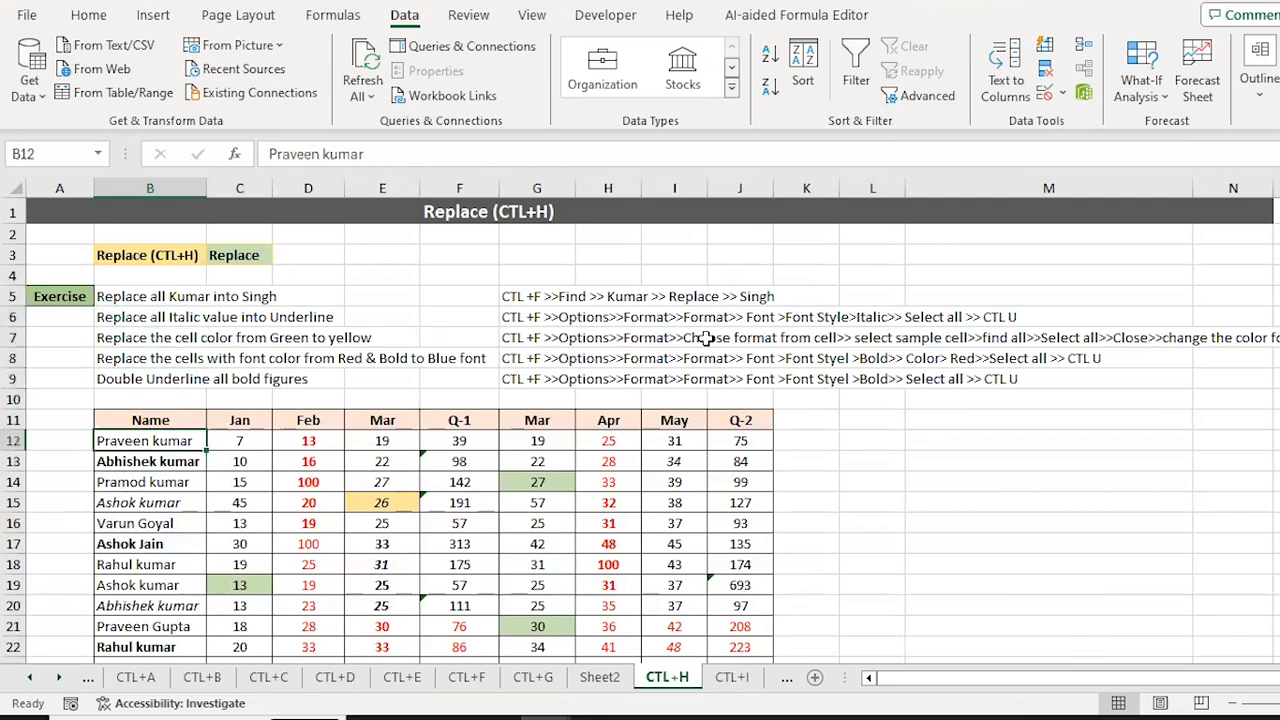
key("ctrl+shift+Down")
key("shift+Right")
key("shift+Right")
key("shift+Right")
key("shift+Right")
key("shift+Right")
key("shift+Right")
key("shift+Right")
key("shift+Right")
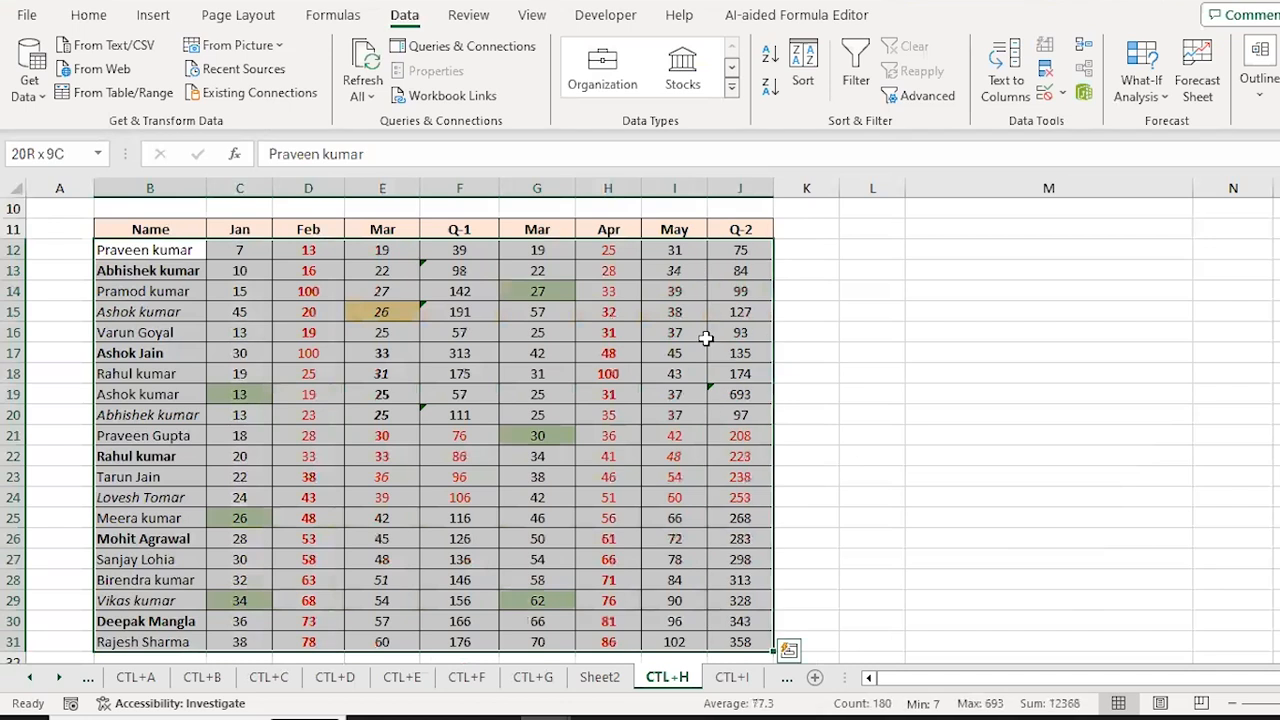
key("ctrl+f")
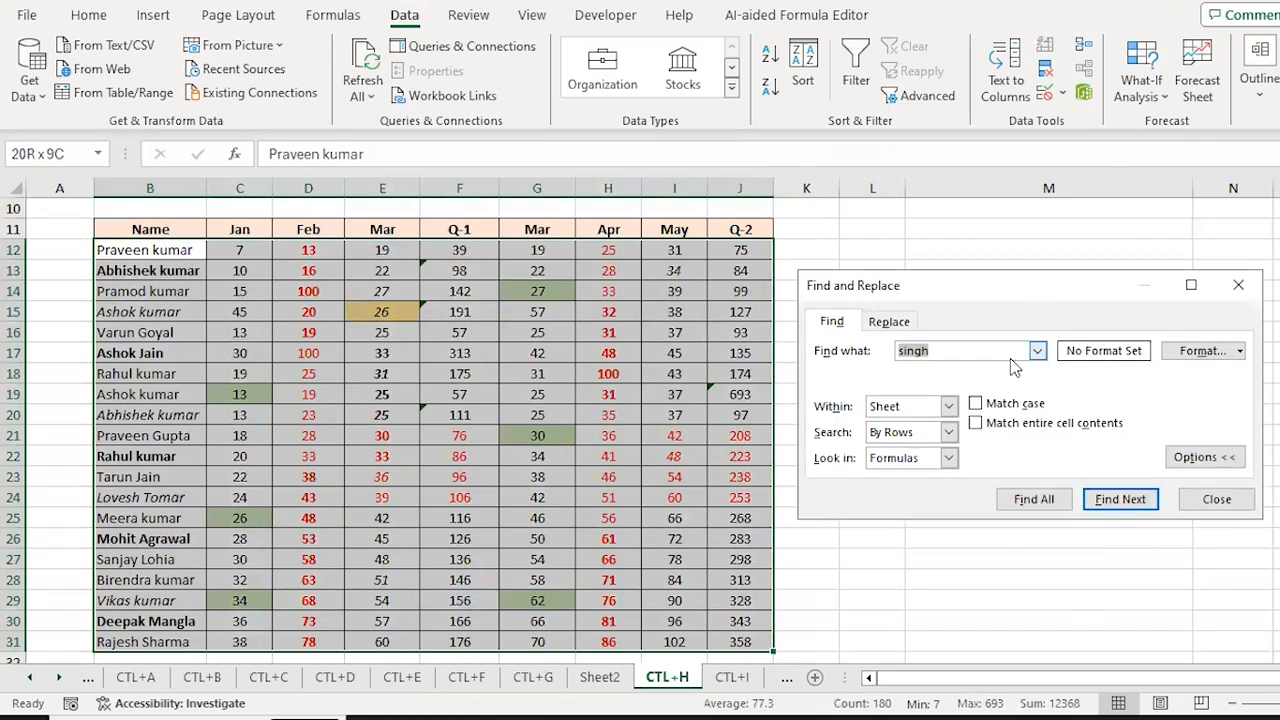
key("BackSpace")
Step: Find all cells formatted Italic and select the 12 results
left_click(1240, 351)
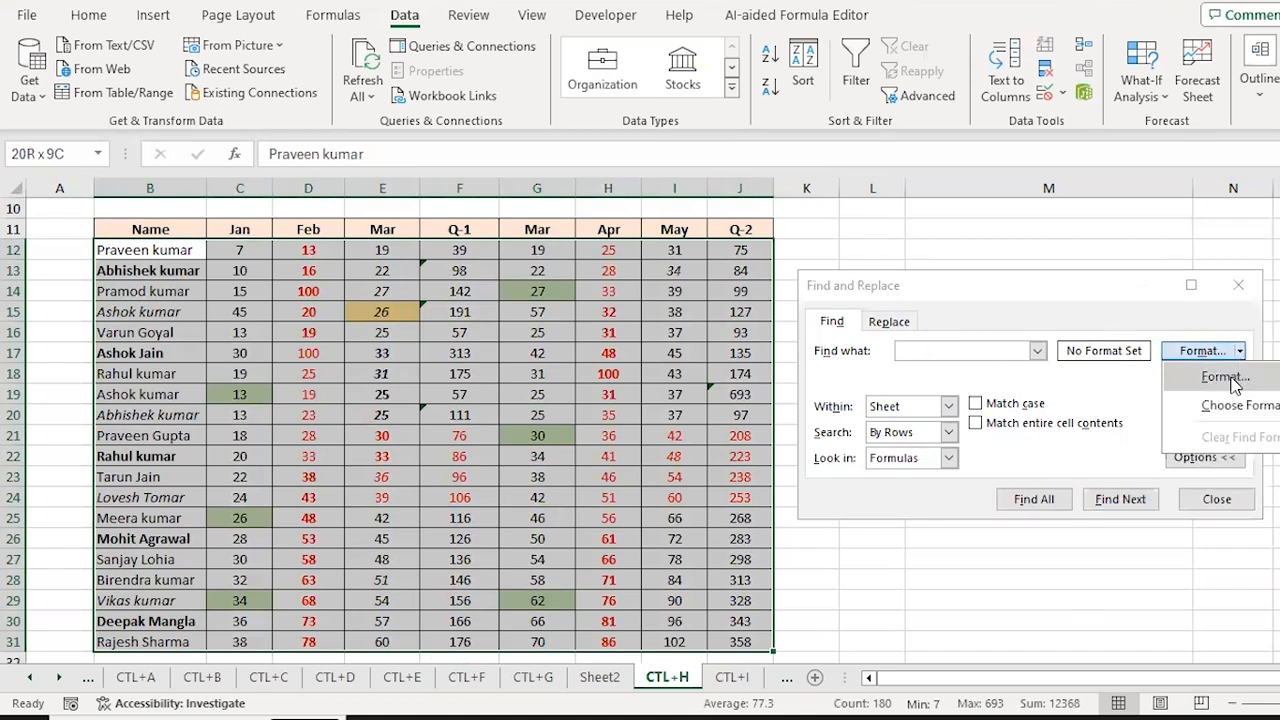
left_click(1228, 377)
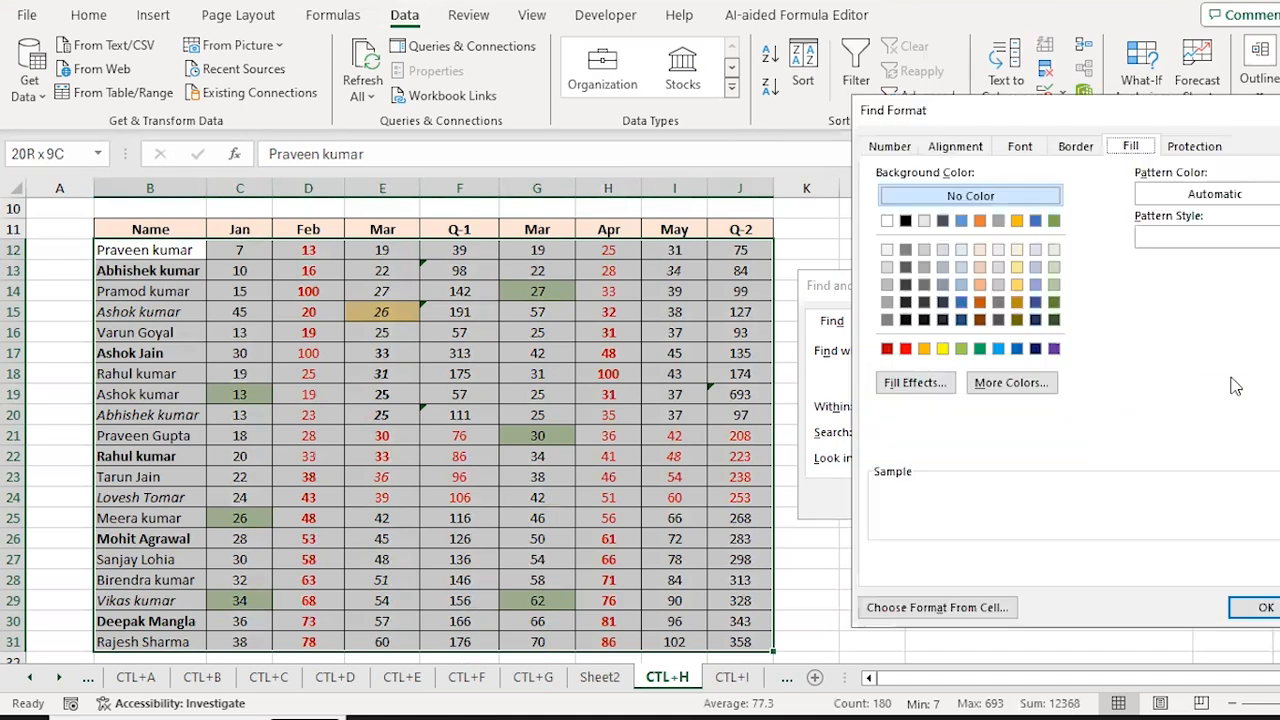
left_click(1033, 150)
left_click(1170, 226)
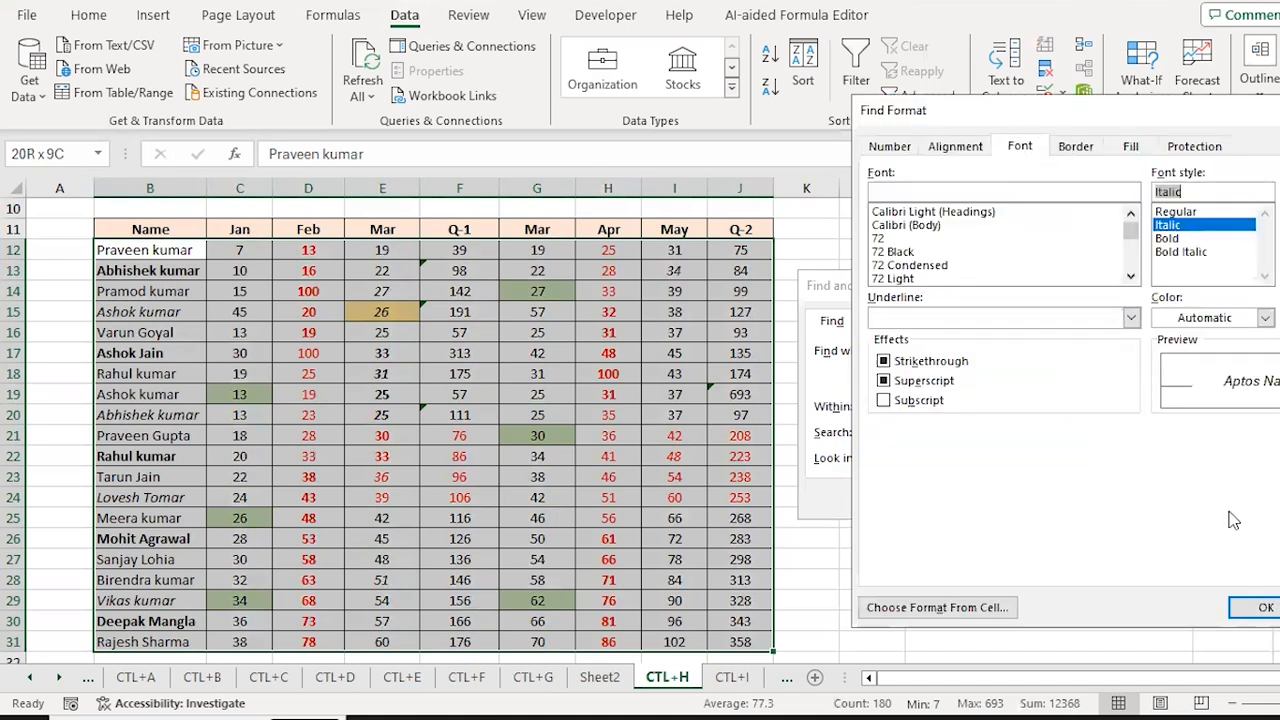
left_click(1265, 608)
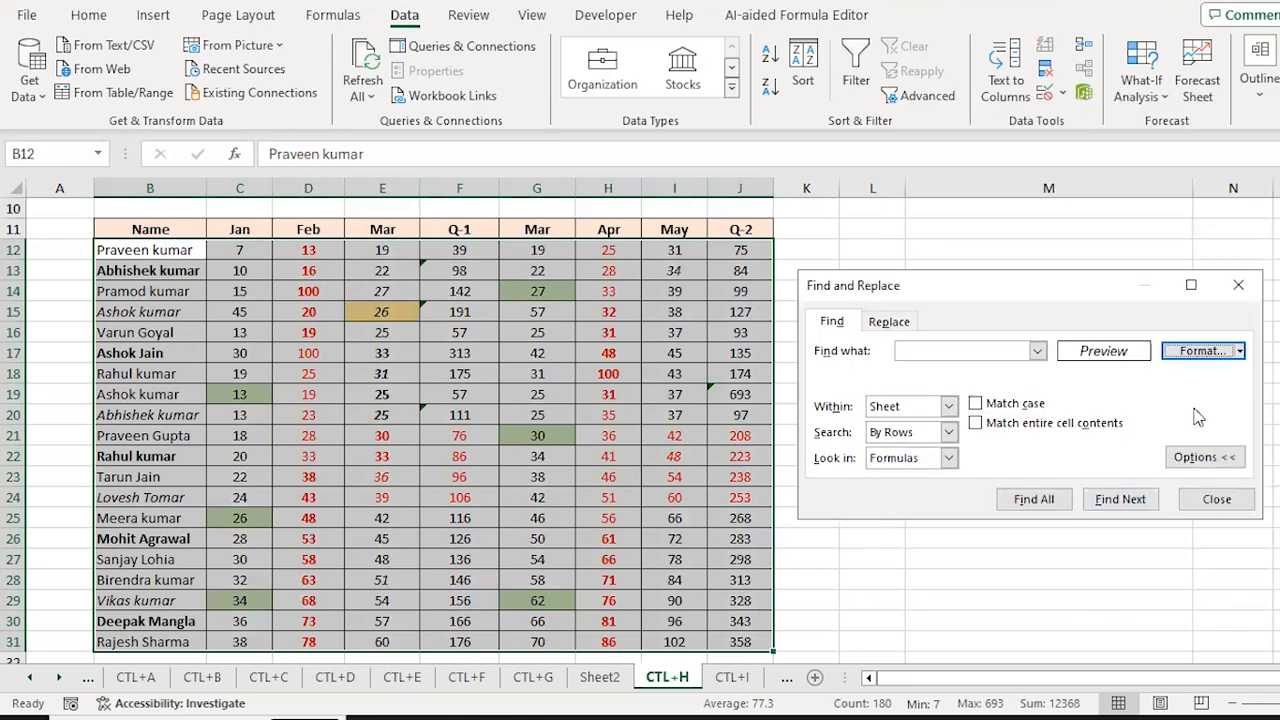
left_click(1035, 500)
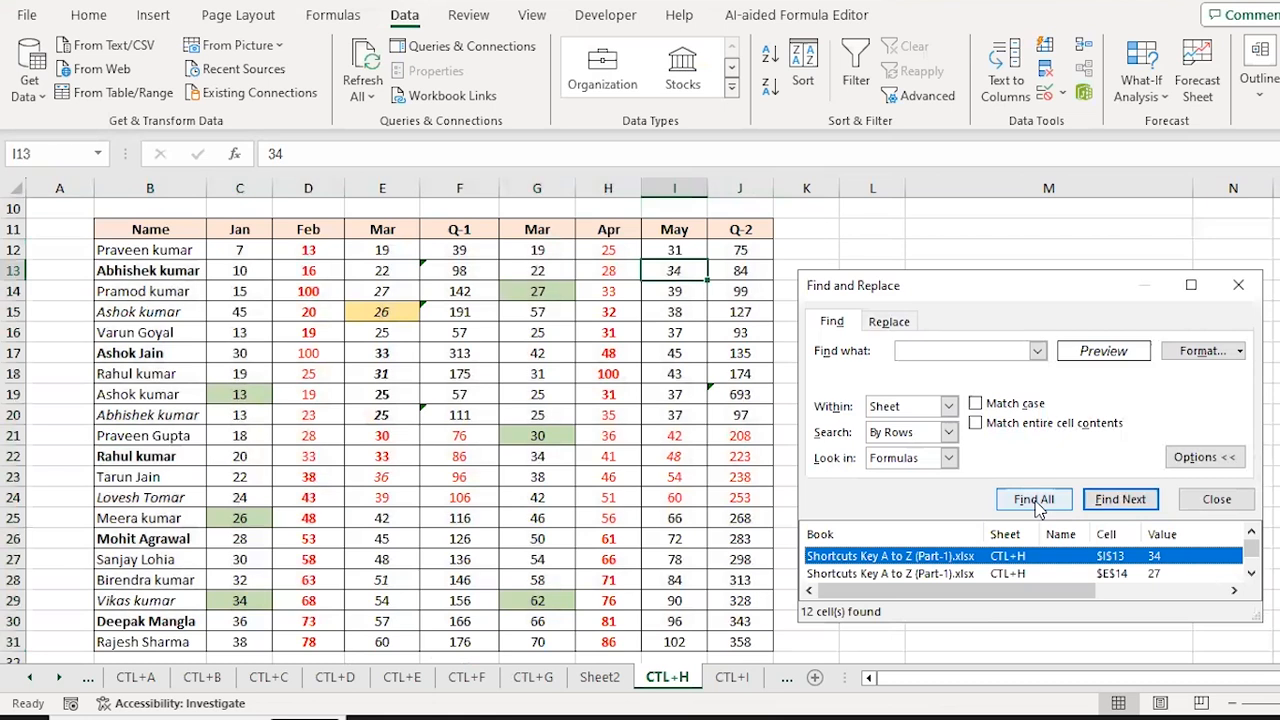
left_click_drag(979, 291, 960, 108)
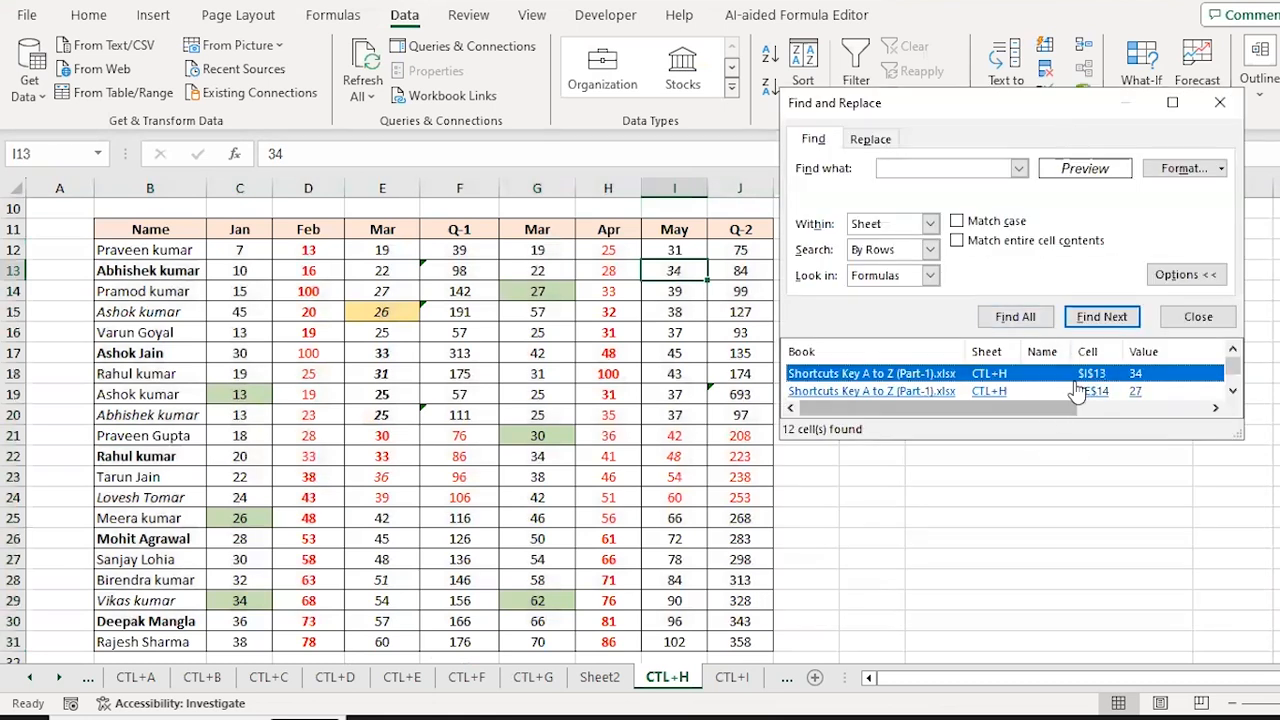
key("ctrl+a")
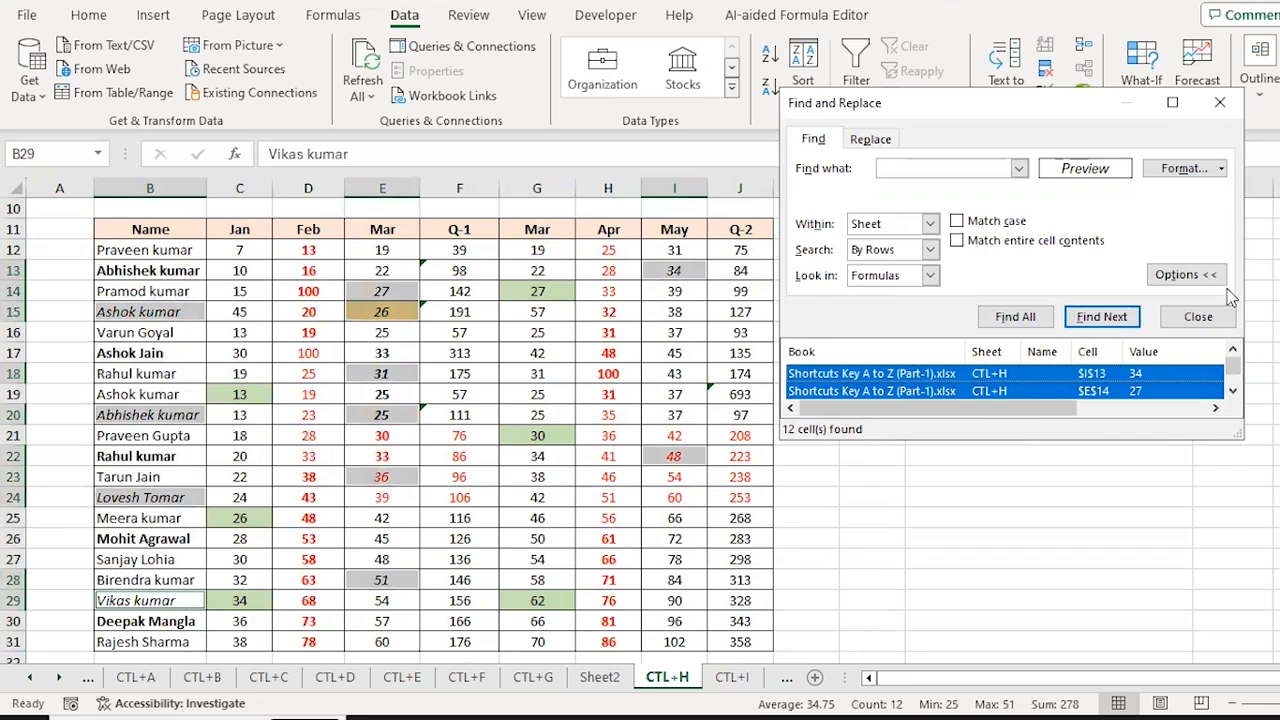
left_click(1210, 318)
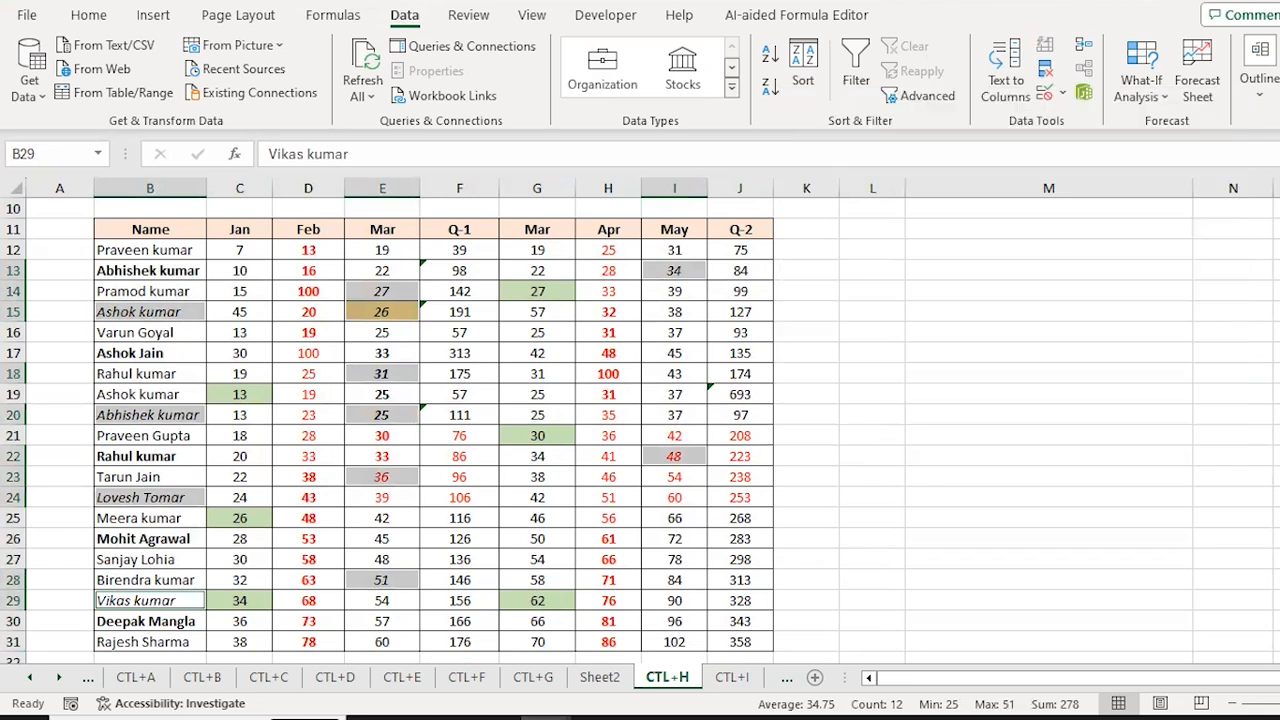
Step: Move through the table and exercise rows to the green-to-yellow exercise in B7
scroll(575, 330, "up", 3)
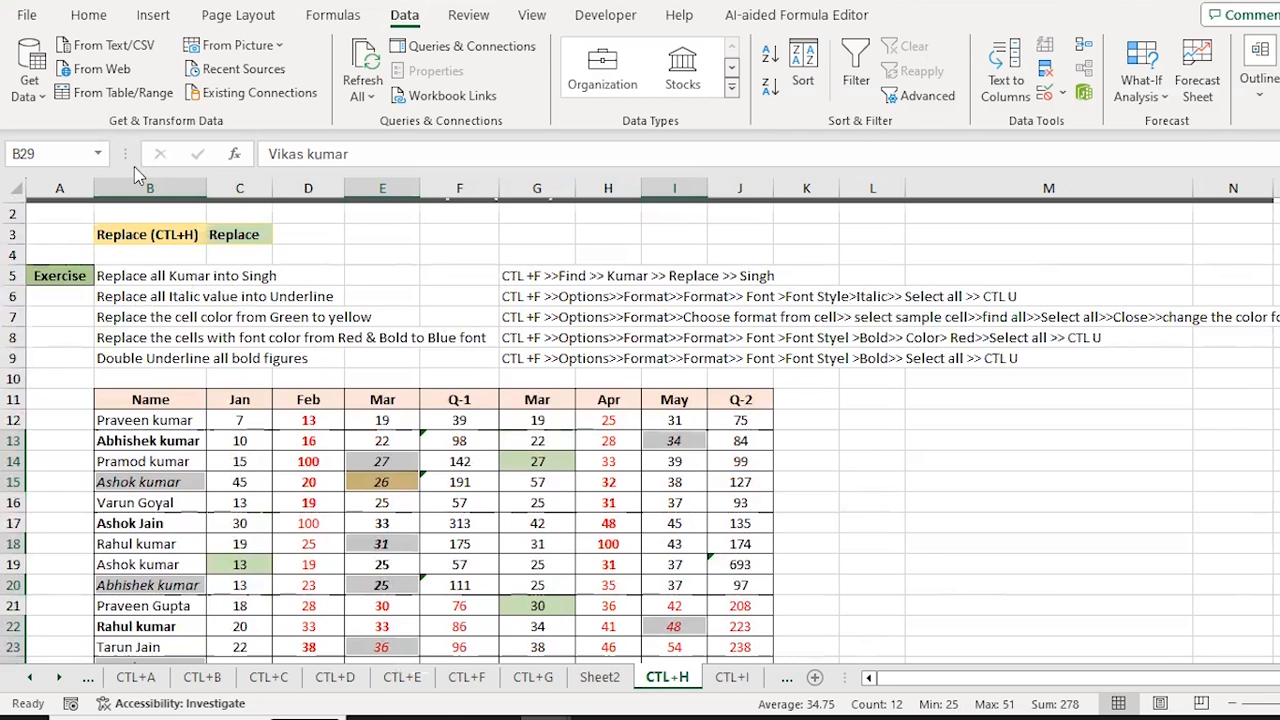
scroll(250, 198, "down", 5)
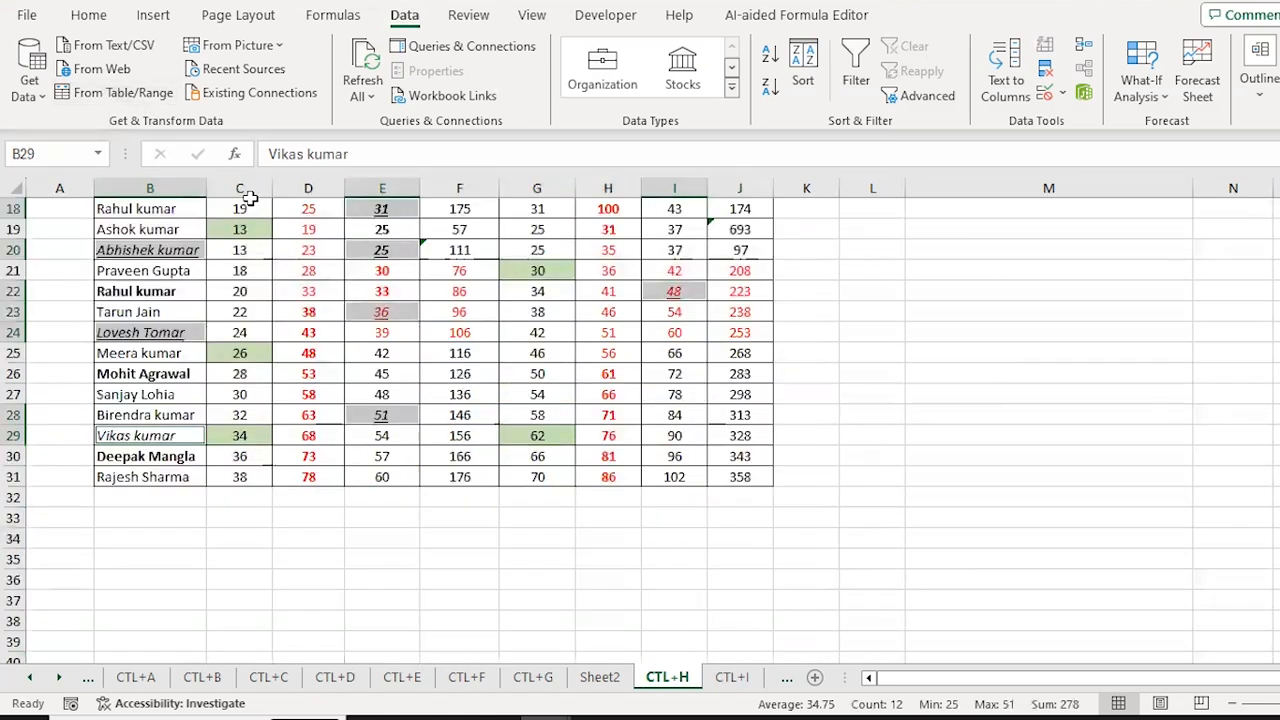
key("Down")
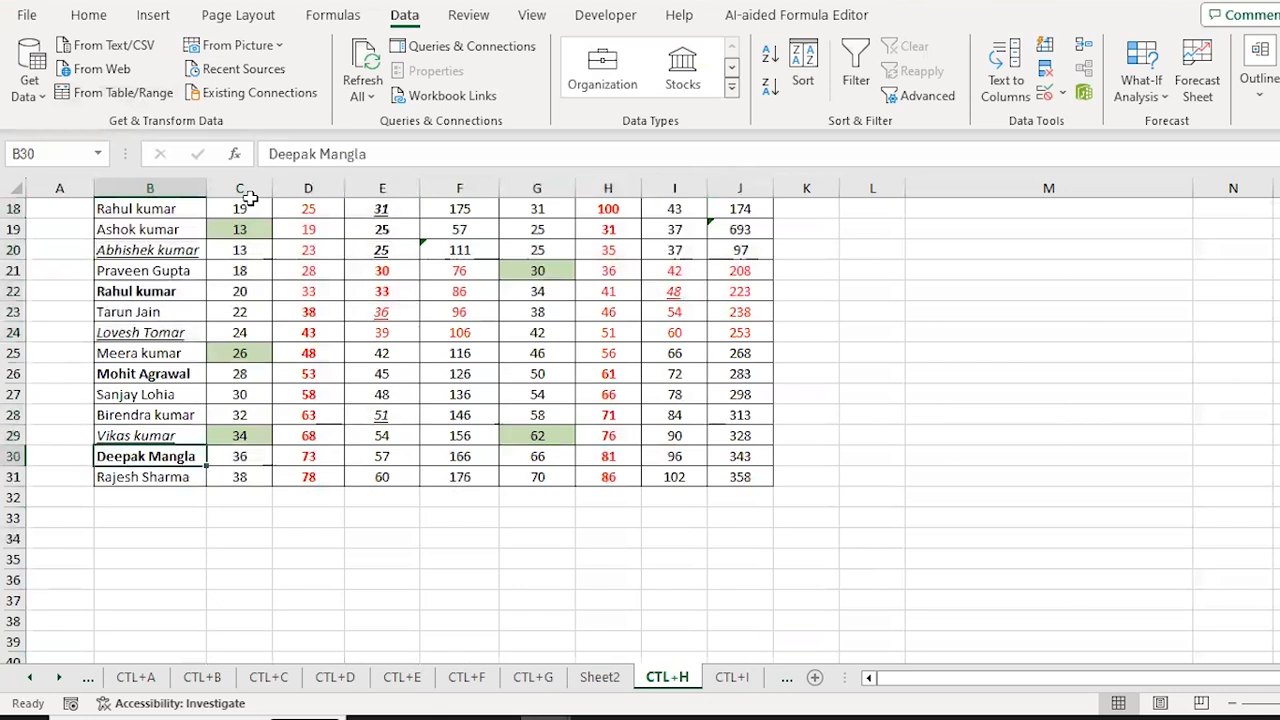
key("ctrl+Up")
key("Down")
key("Down")
key("Right")
key("Up")
key("Up")
key("Up")
key("Up")
key("Up")
key("Up")
key("Up")
key("Up")
key("Up")
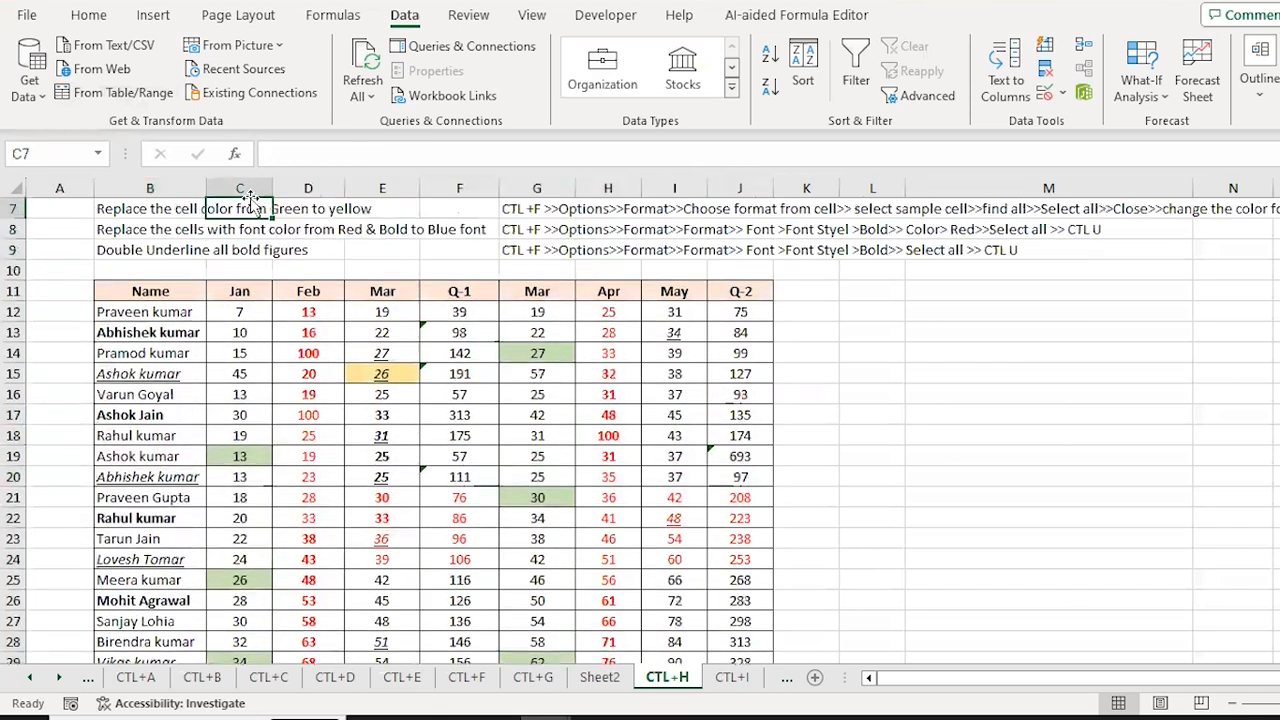
key("Down")
key("Down")
key("Down")
key("Left")
key("Down")
key("Up")
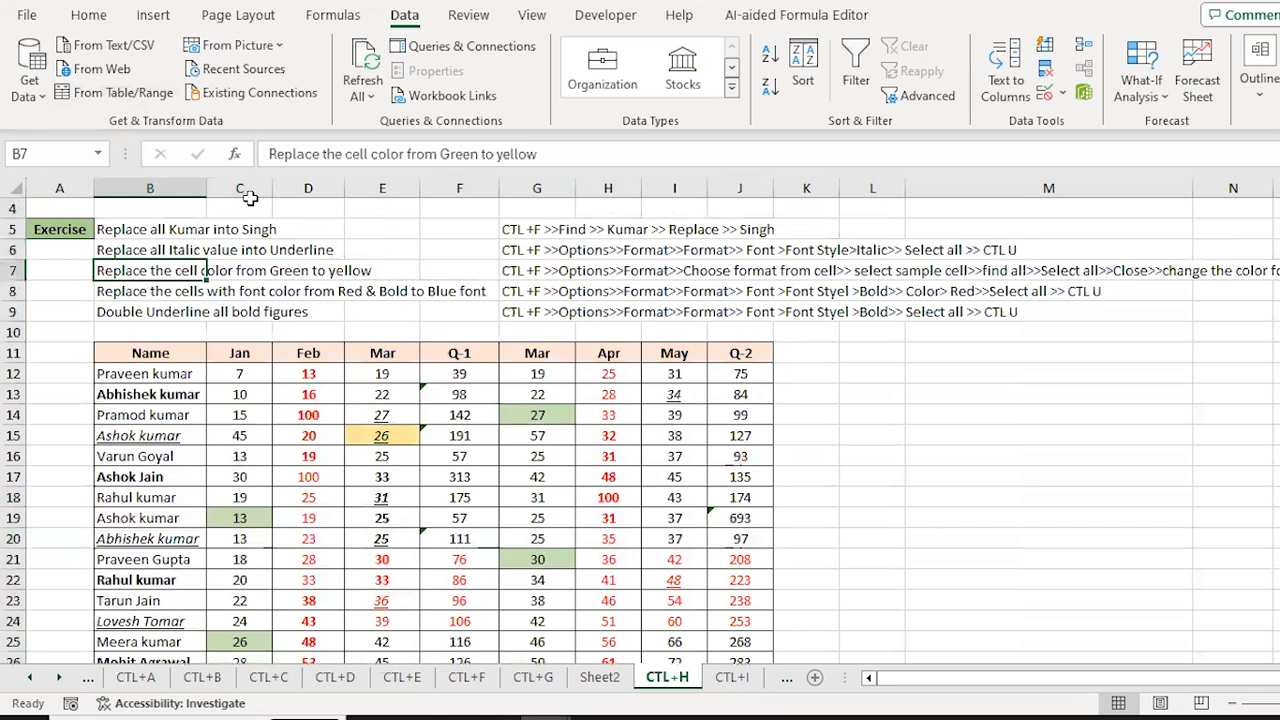
key("Down")
key("Up")
key("Down")
key("Down")
key("Down")
key("Down")
key("Down")
Step: Select the table and find all cells matching C19's green fill
key("ctrl+shift+Down")
key("ctrl+shift+Right")
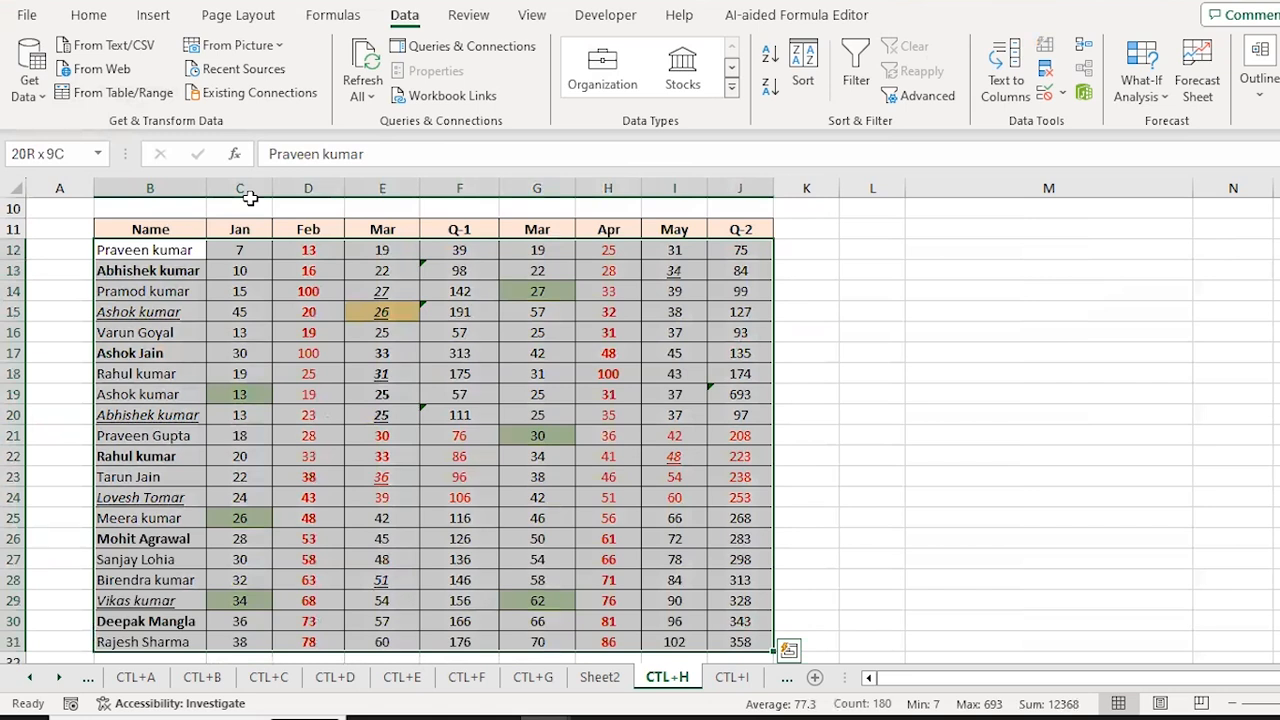
key("ctrl+f")
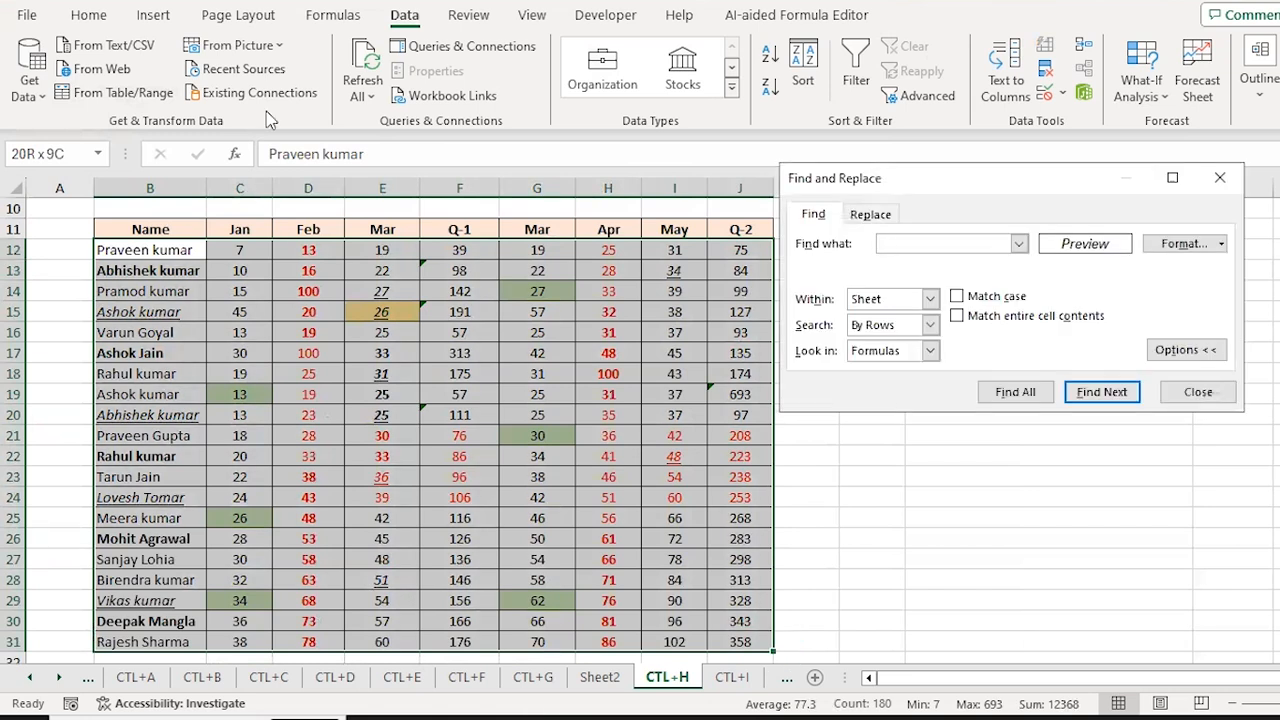
left_click(1222, 245)
left_click(1228, 333)
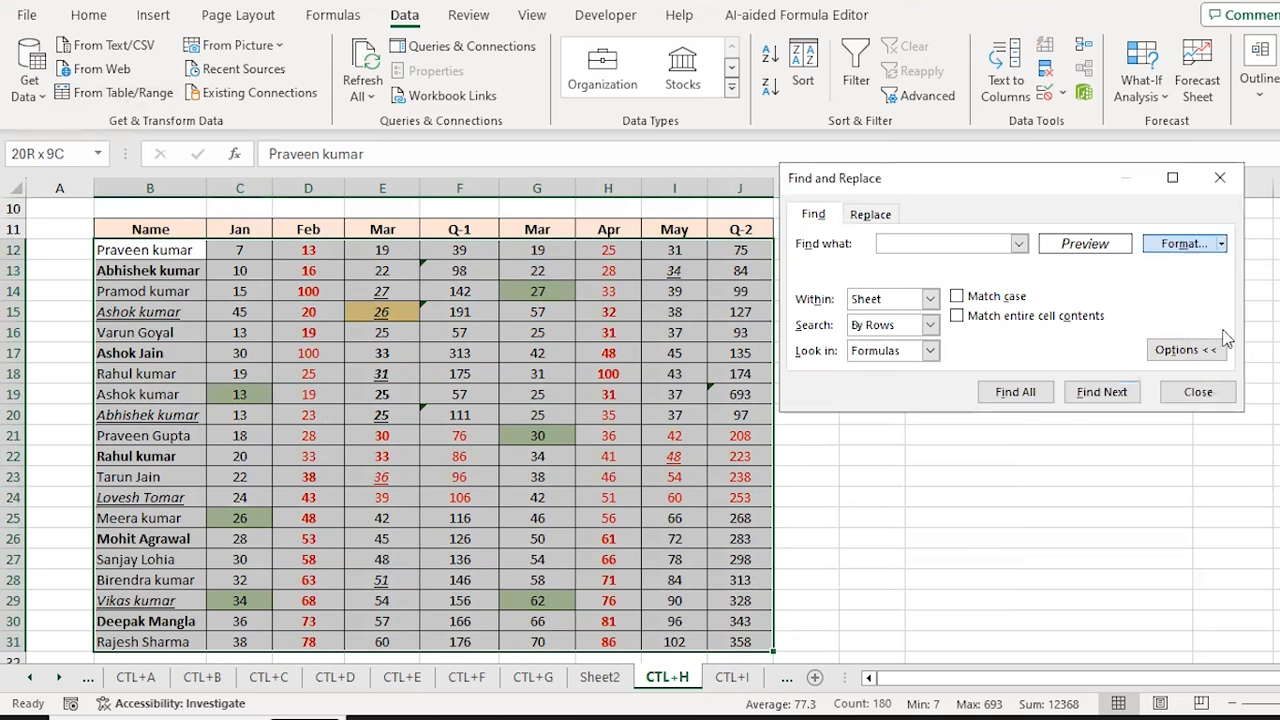
left_click(1221, 246)
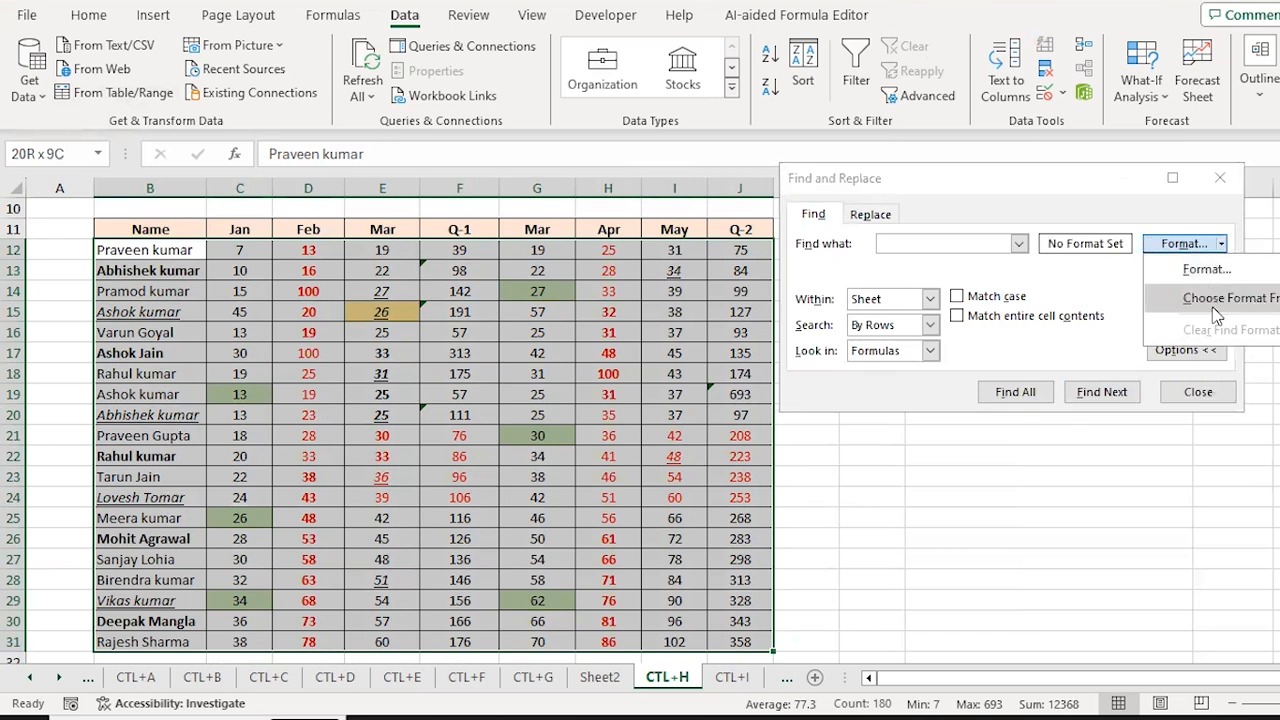
left_click(1215, 298)
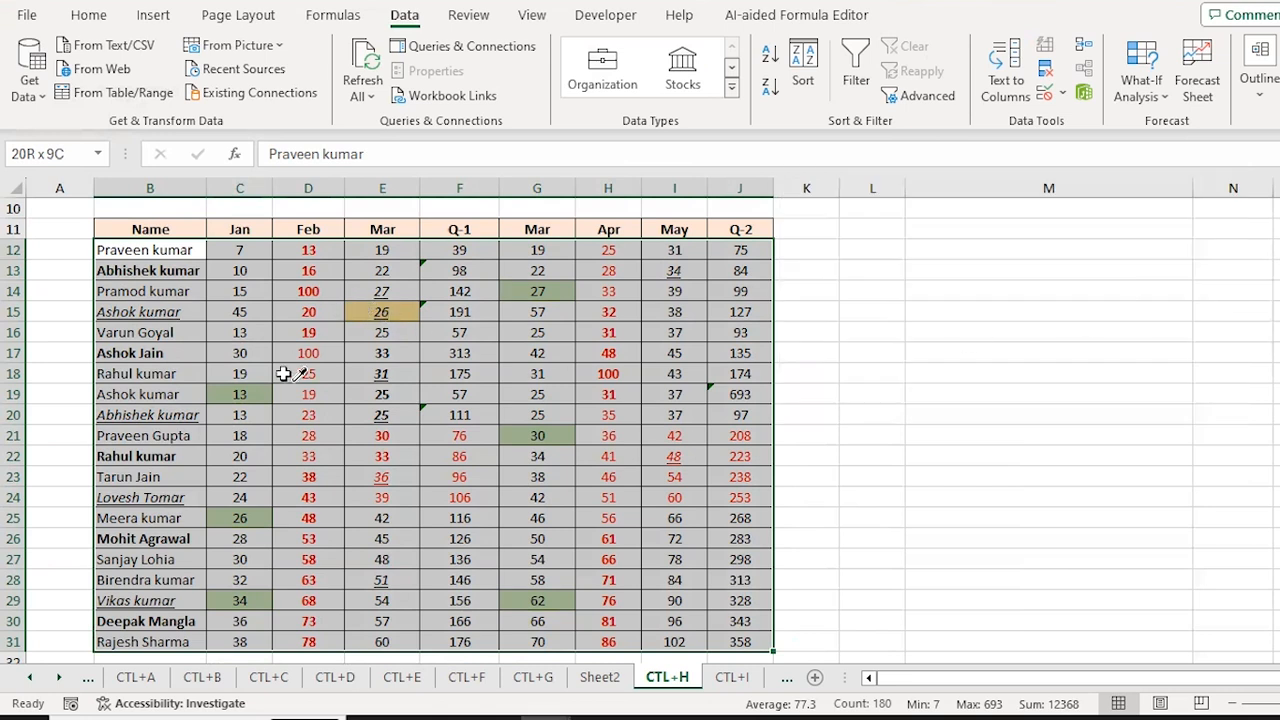
left_click(241, 394)
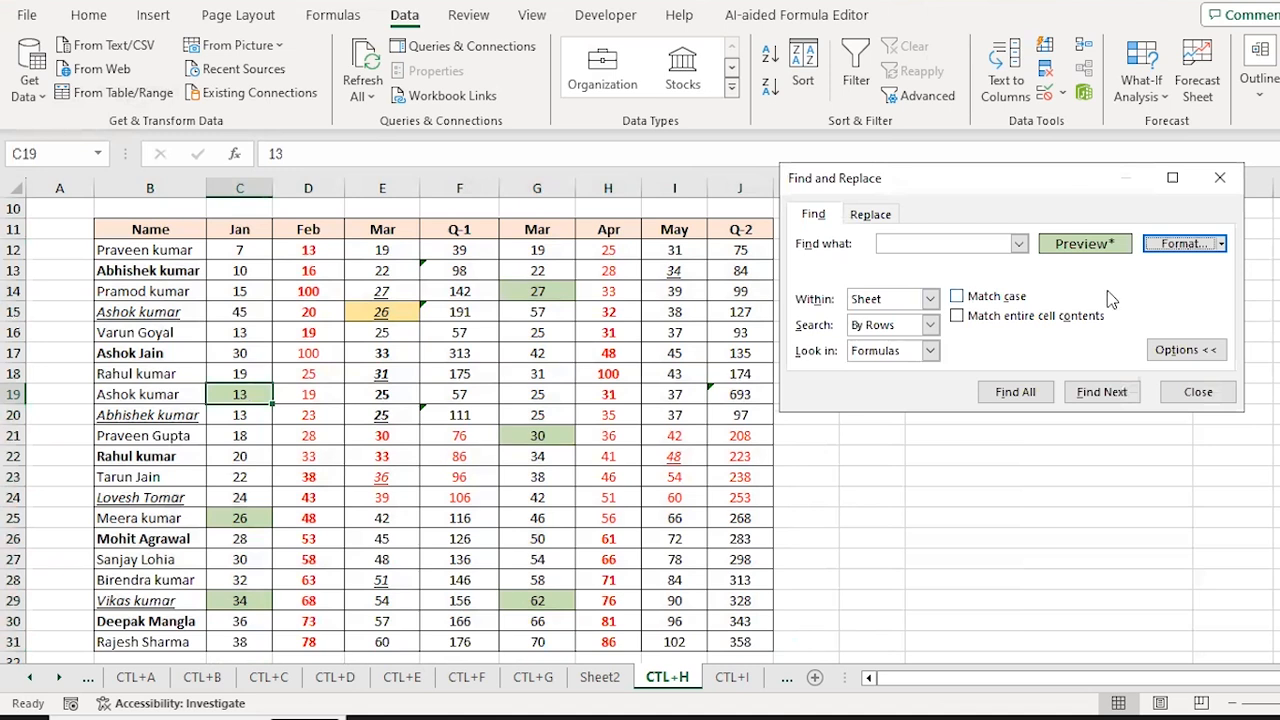
left_click(1016, 392)
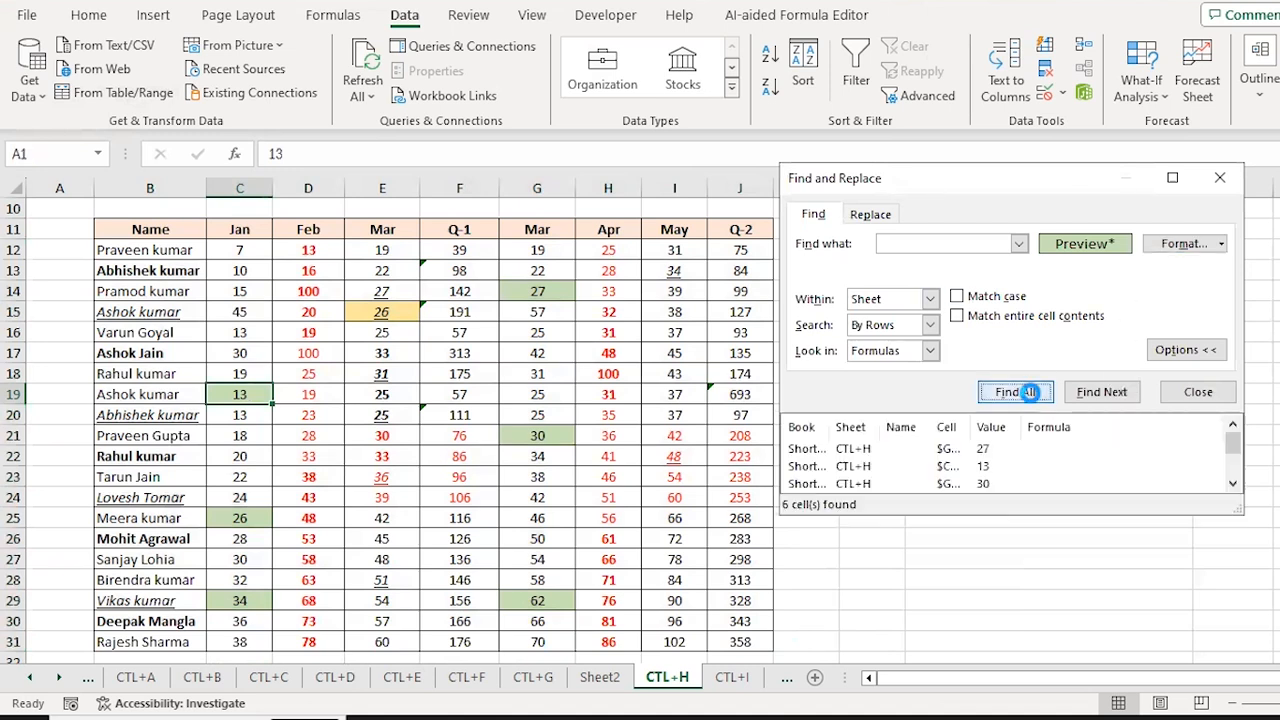
Step: Select the six found green cells and fill them yellow
key("ctrl+a")
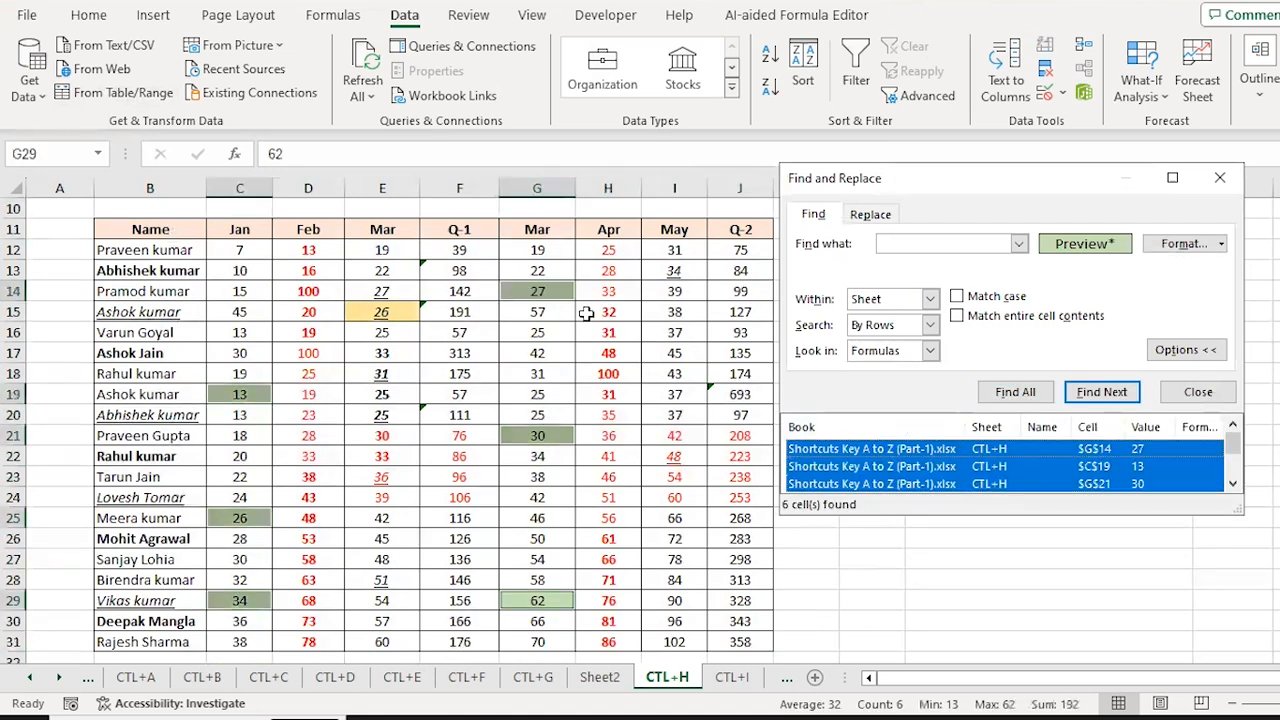
left_click(1172, 392)
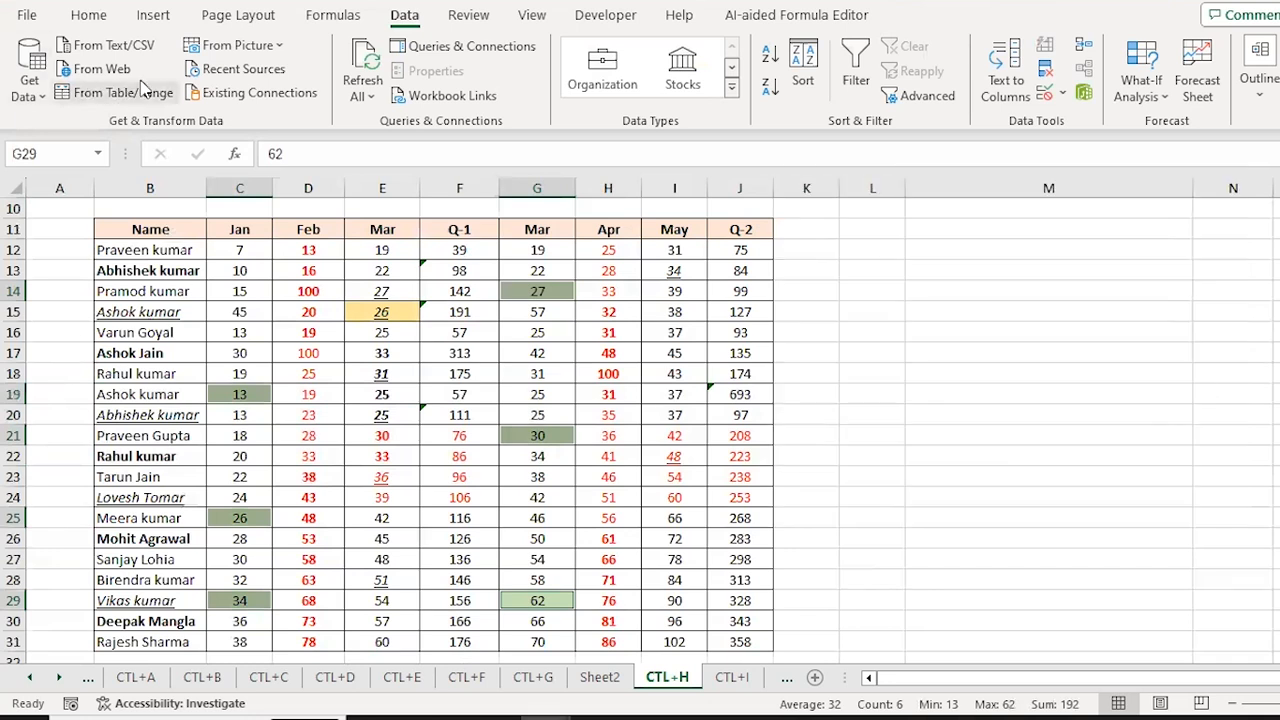
left_click(84, 12)
left_click(262, 88)
key("Down")
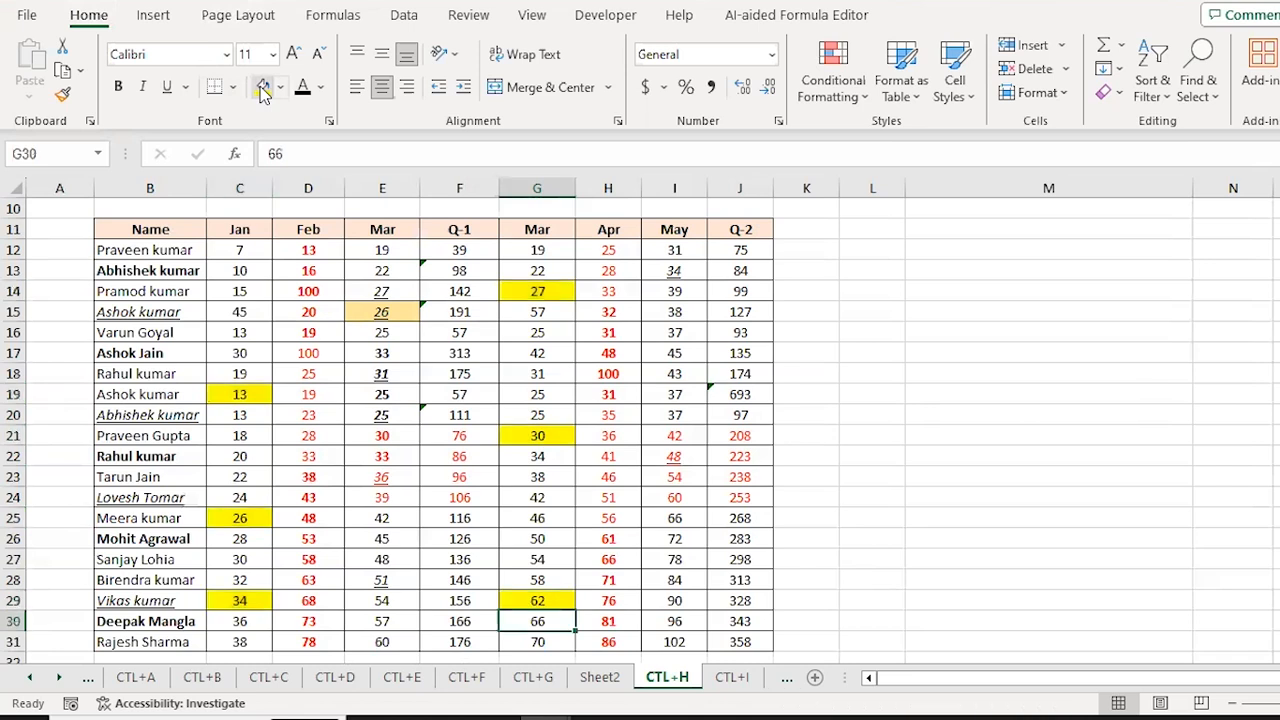
key("Up")
key("Up")
key("Up")
key("Up")
key("Up")
key("Up")
key("Up")
key("Up")
key("Up")
key("Up")
key("Up")
key("Up")
key("Up")
key("Up")
key("Up")
key("Up")
key("Up")
key("Up")
key("Up")
key("Up")
key("Up")
key("Up")
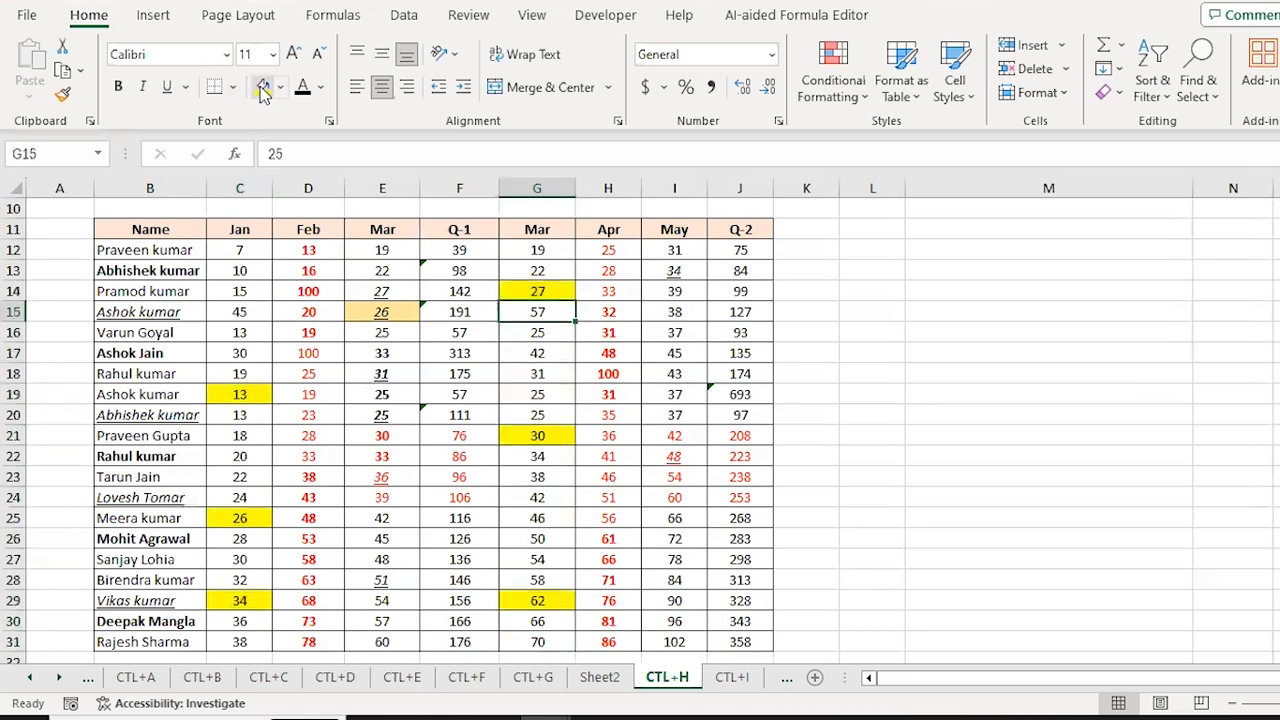
Step: Check the font-colour exercise in B8, then select B12:J31 and open Find
key("Down")
key("Down")
key("Left")
key("Left")
key("Left")
key("Left")
key("Left")
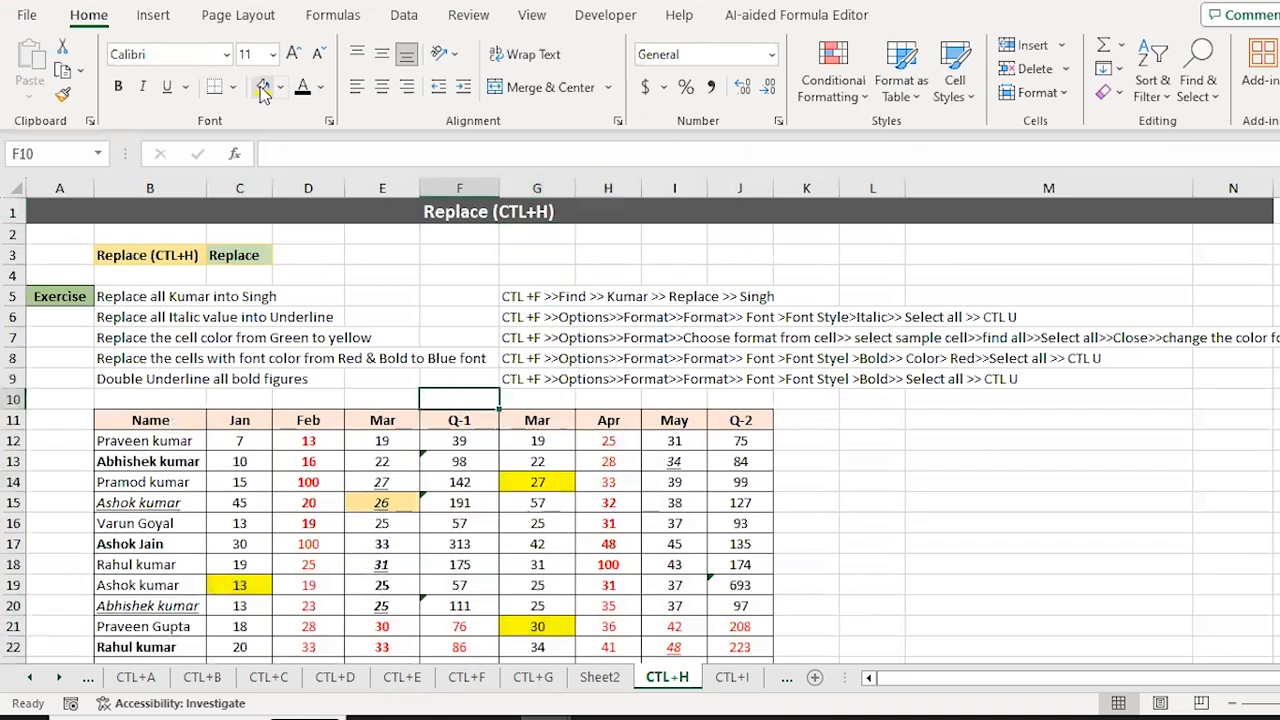
key("Up")
key("Up")
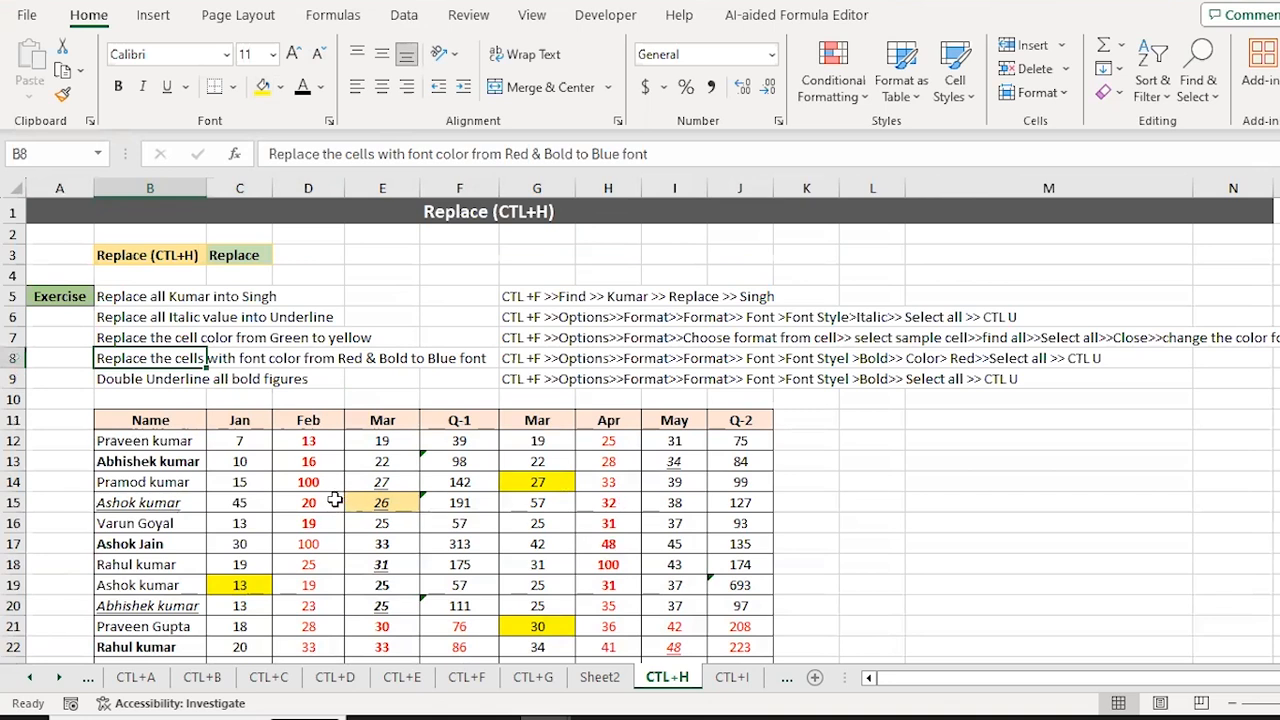
left_click(213, 452)
key("Left")
key("Up")
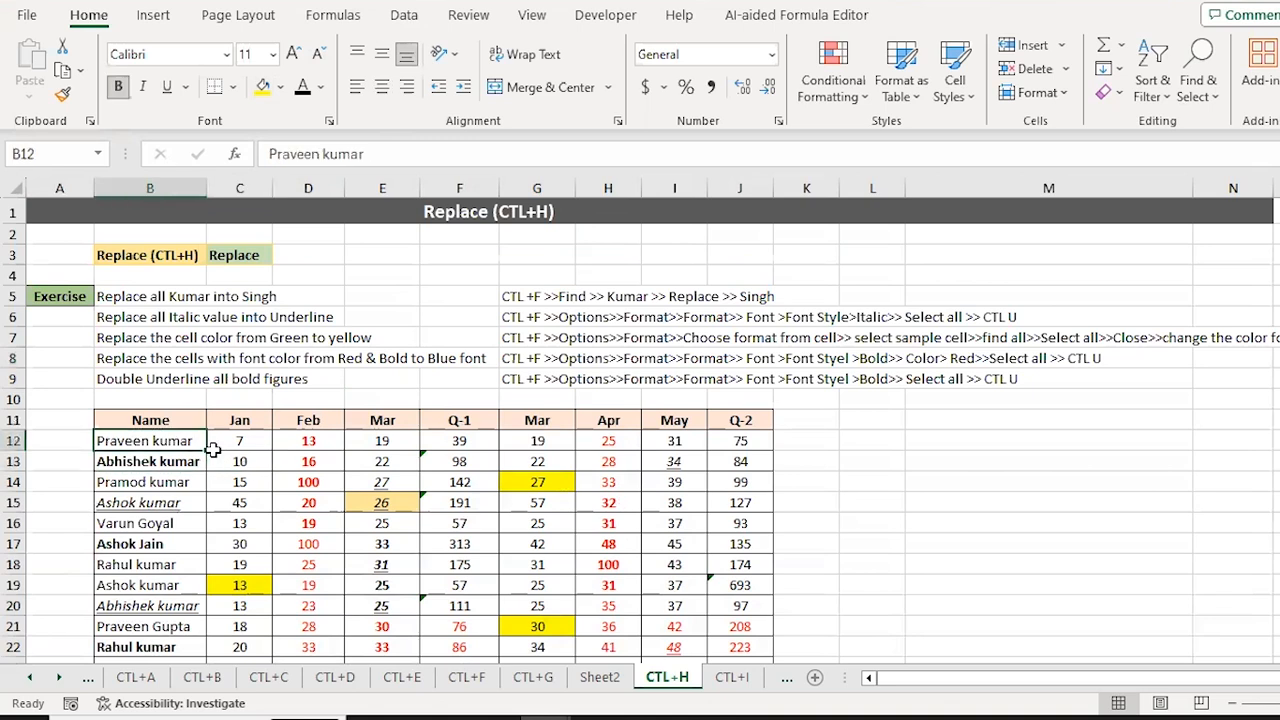
key("ctrl+shift+Down")
key("ctrl+shift+Right")
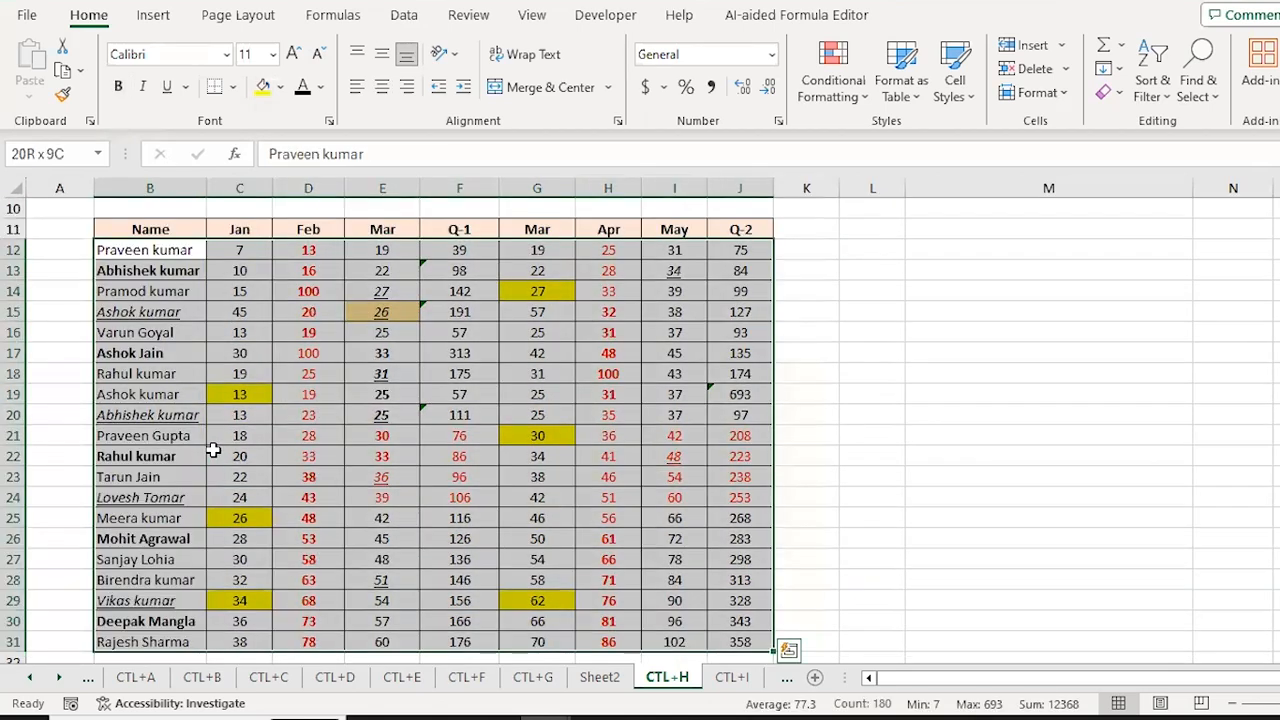
key("ctrl+f")
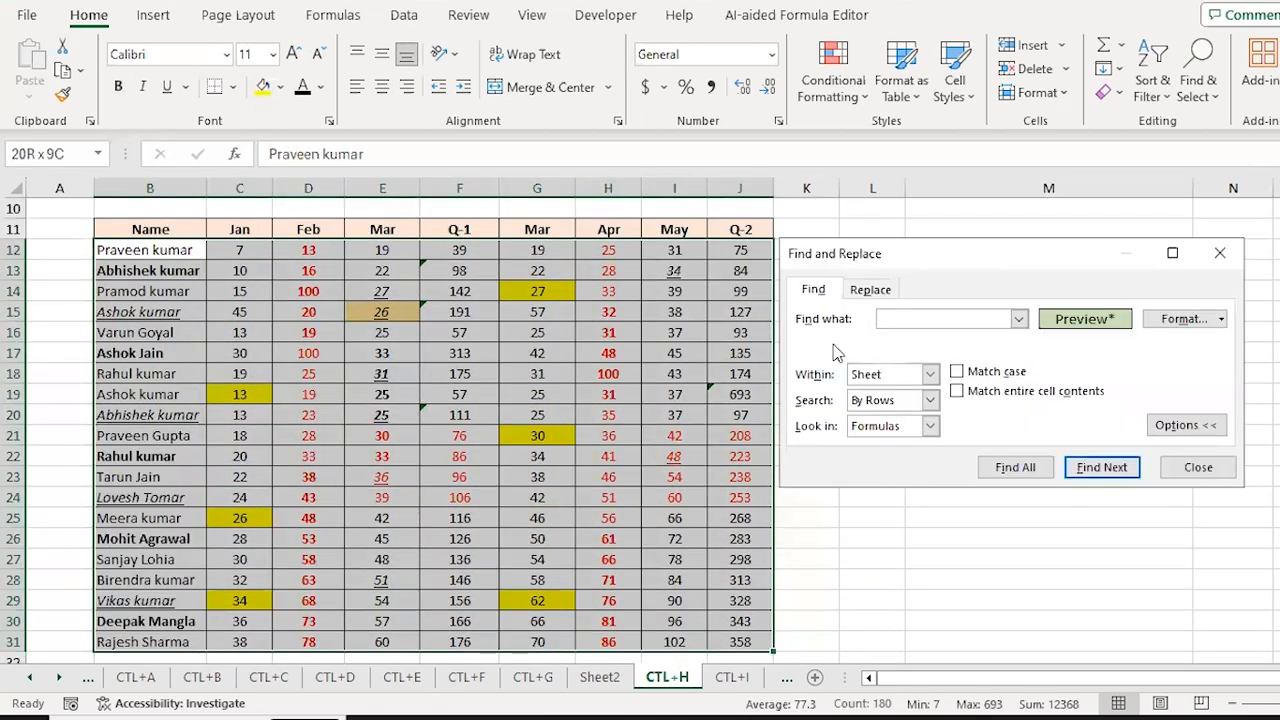
Step: Set the search format from H17's red bold figures and find all matches
left_click(1221, 319)
left_click(1210, 410)
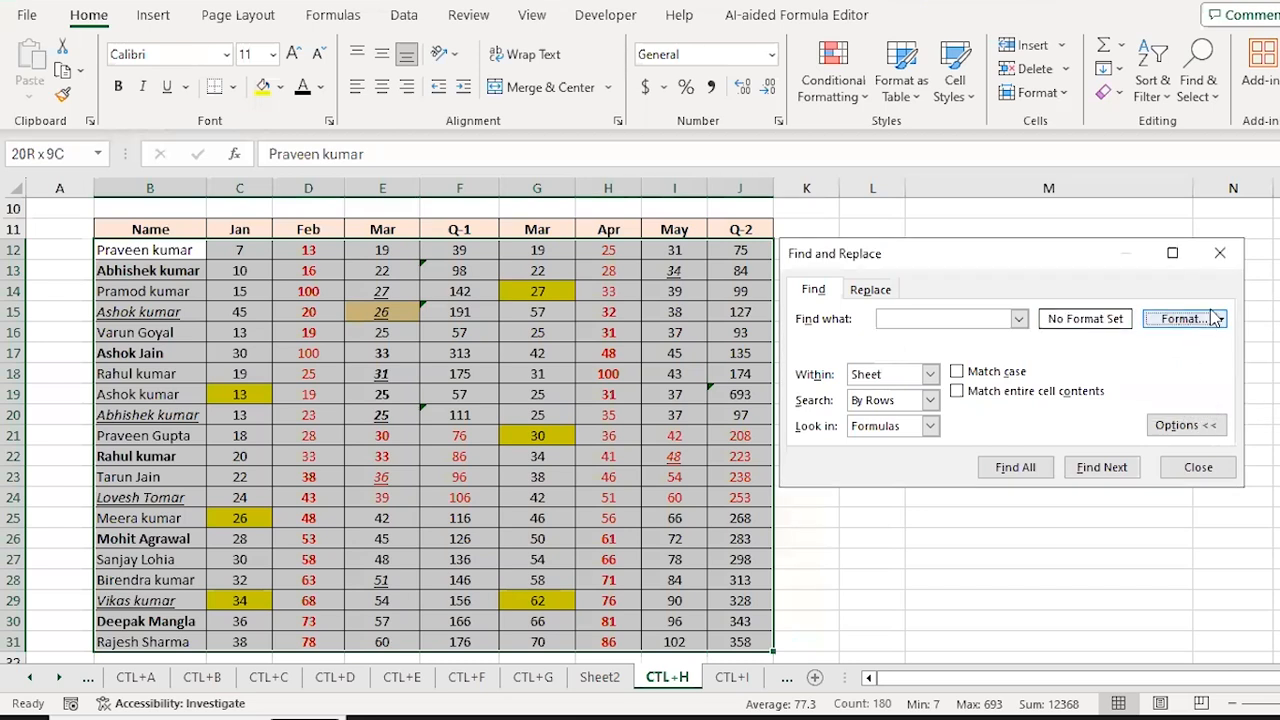
left_click(1221, 319)
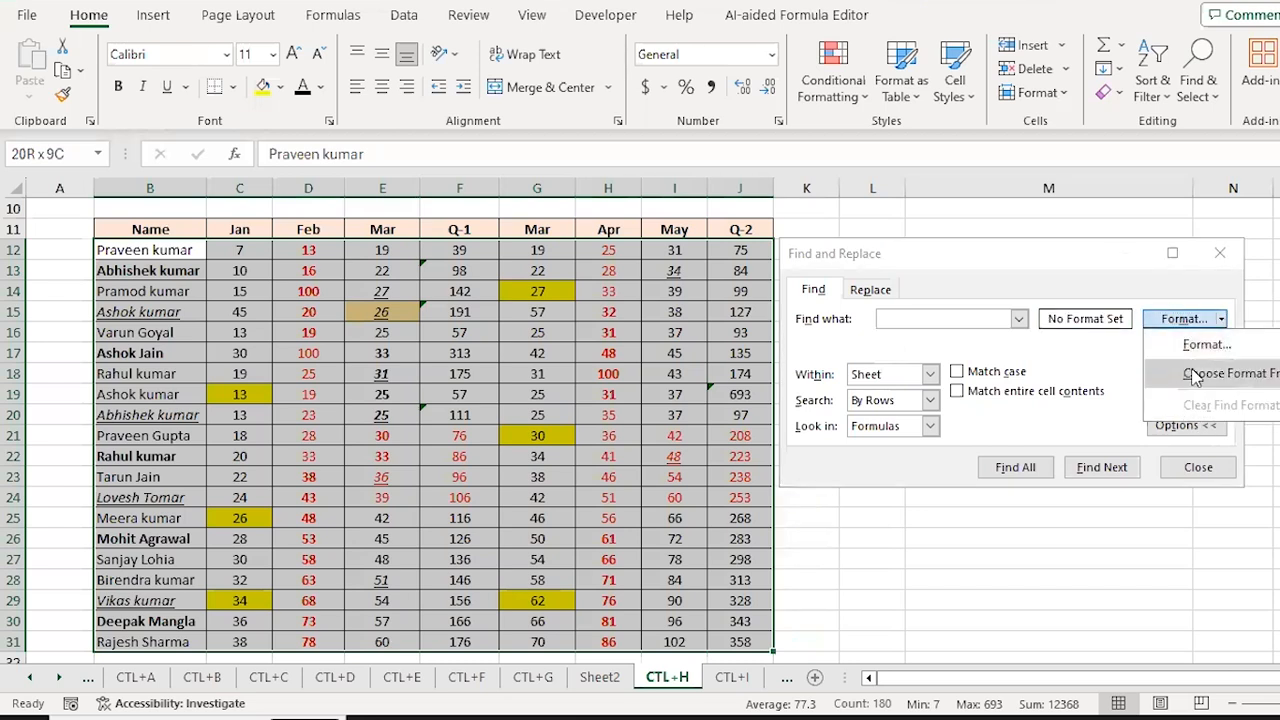
left_click(1184, 372)
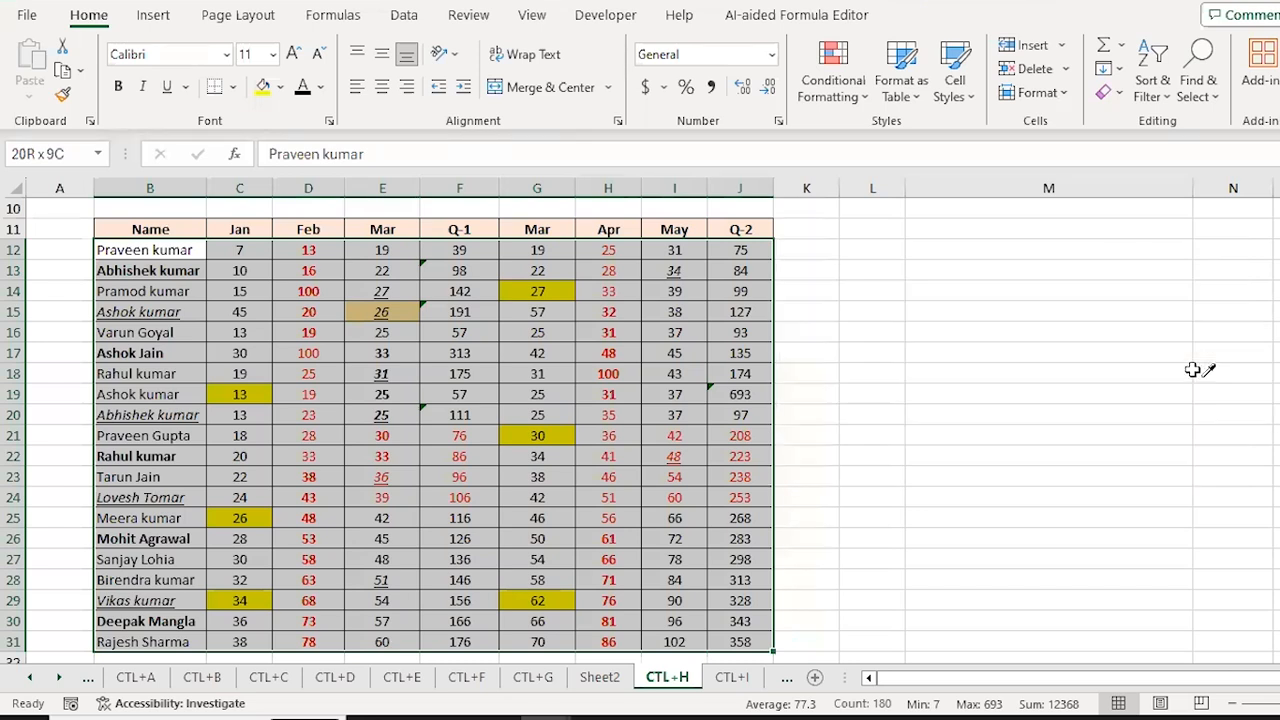
left_click(614, 356)
key("ctrl+f")
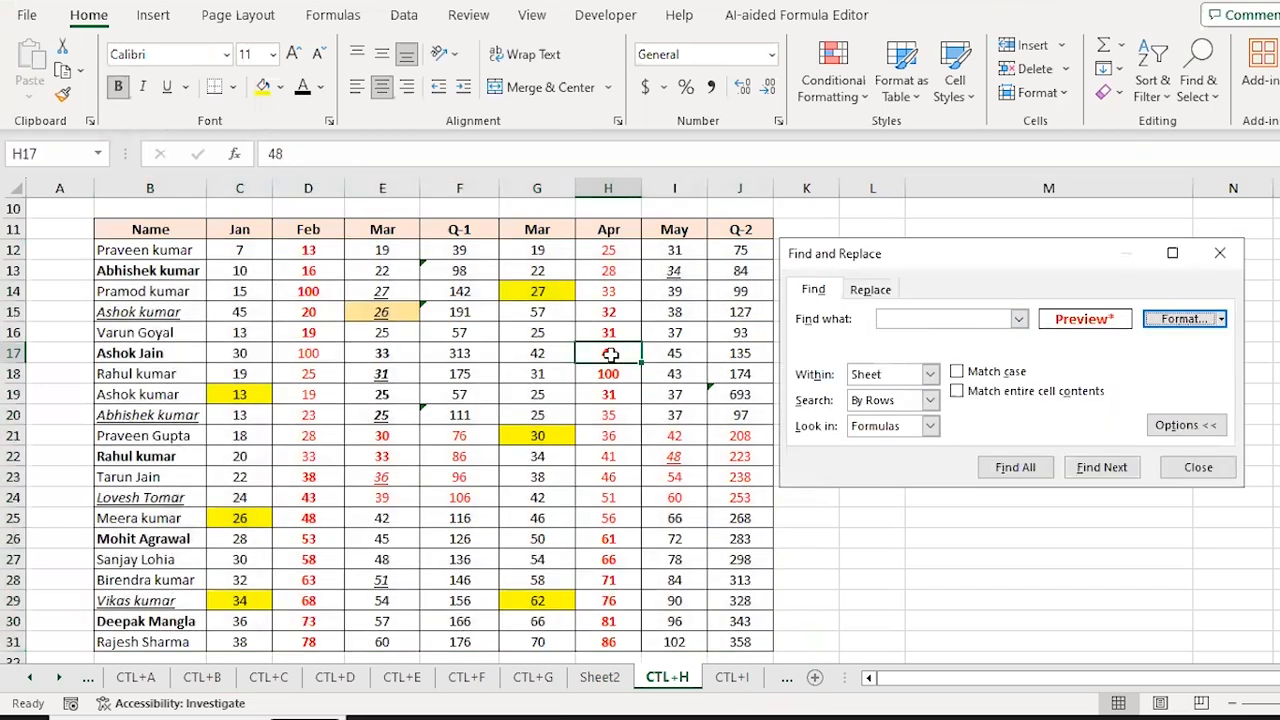
left_click(1016, 466)
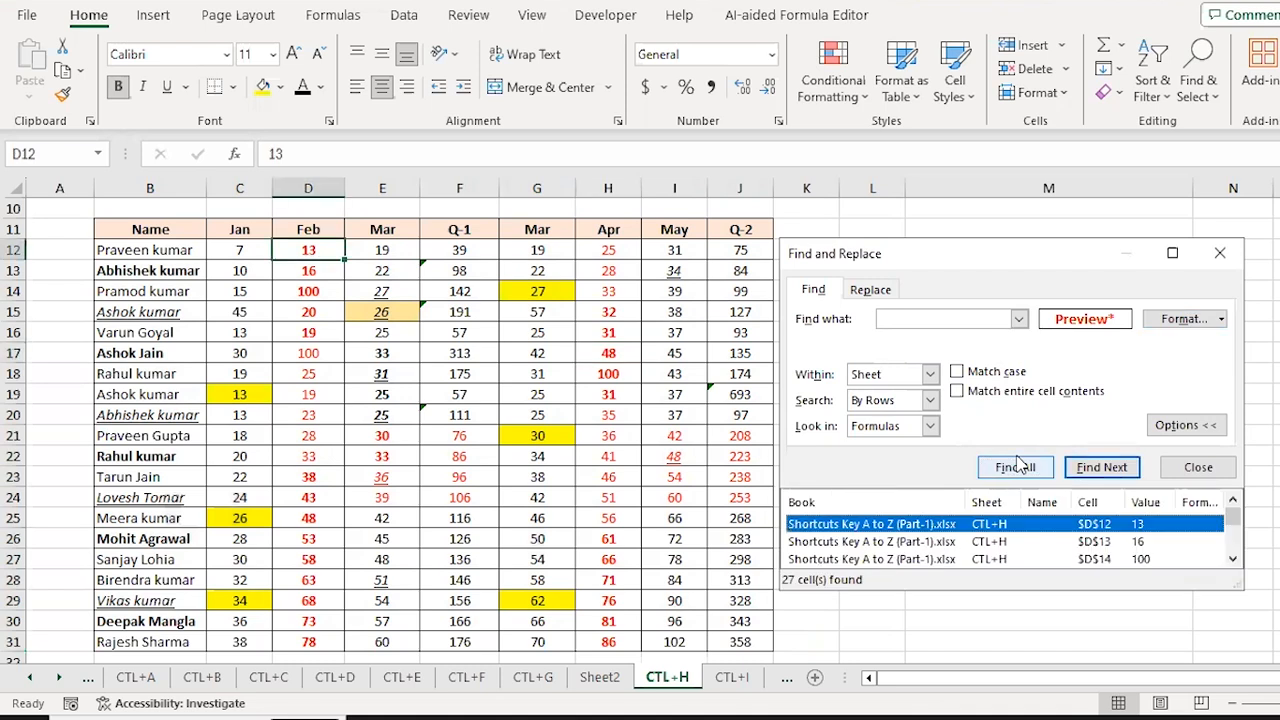
Step: Select all 27 red bold figures and colour their text dark green
key("ctrl+a")
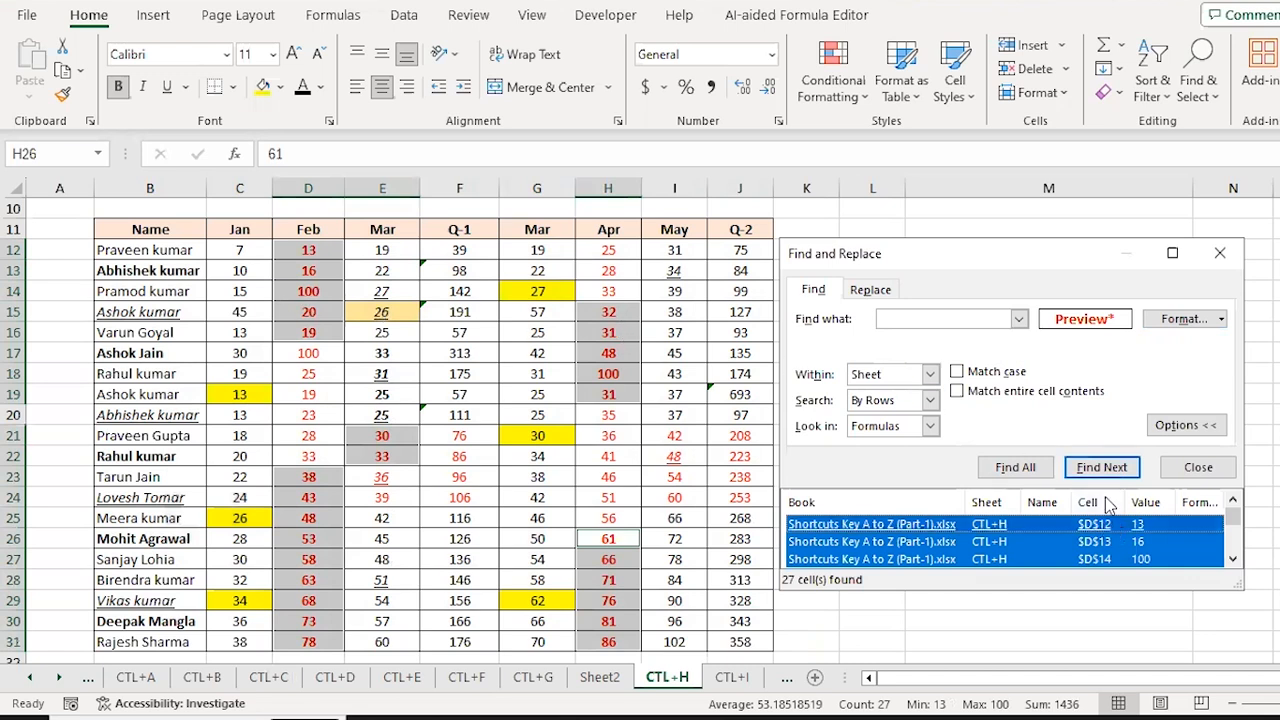
left_click(1197, 471)
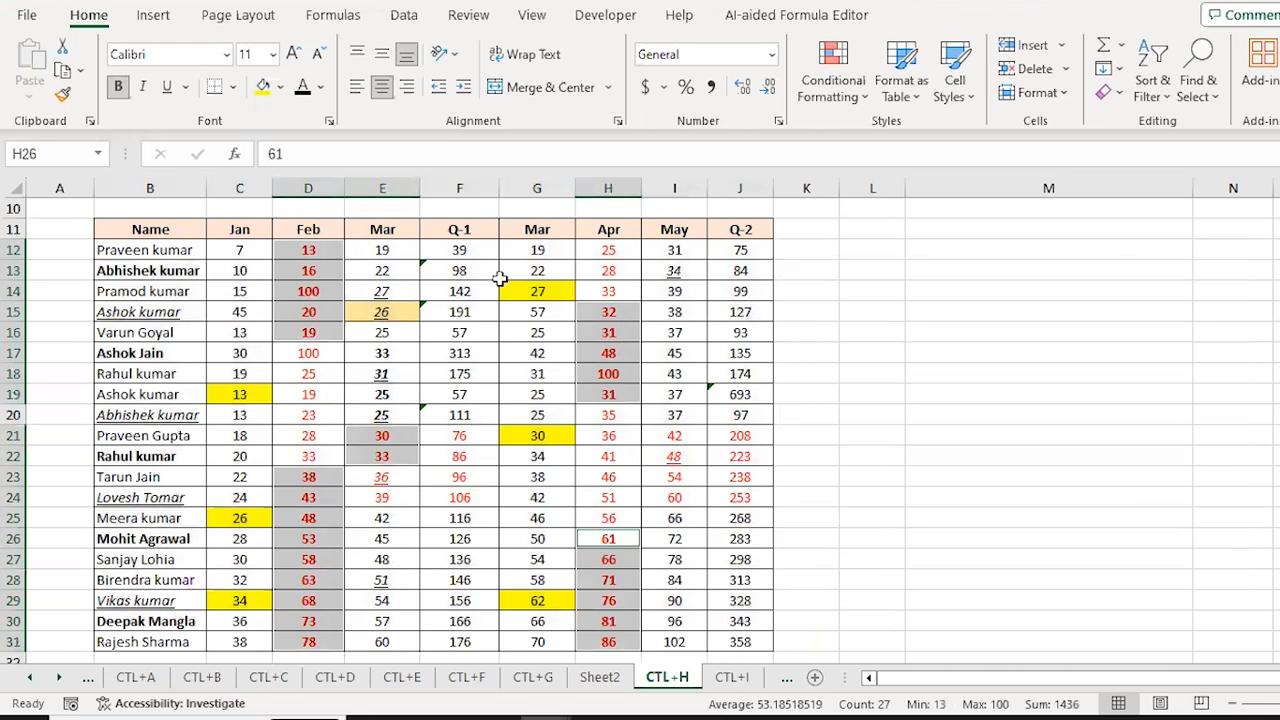
left_click(320, 88)
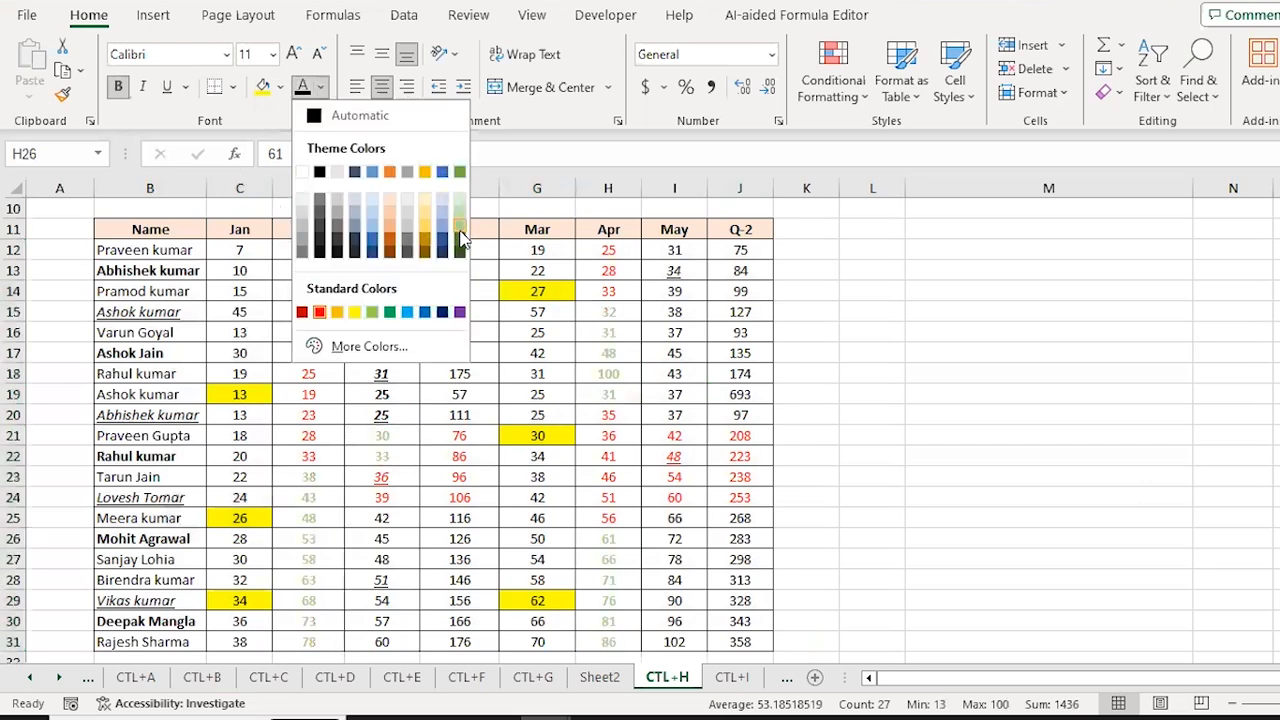
left_click(459, 230)
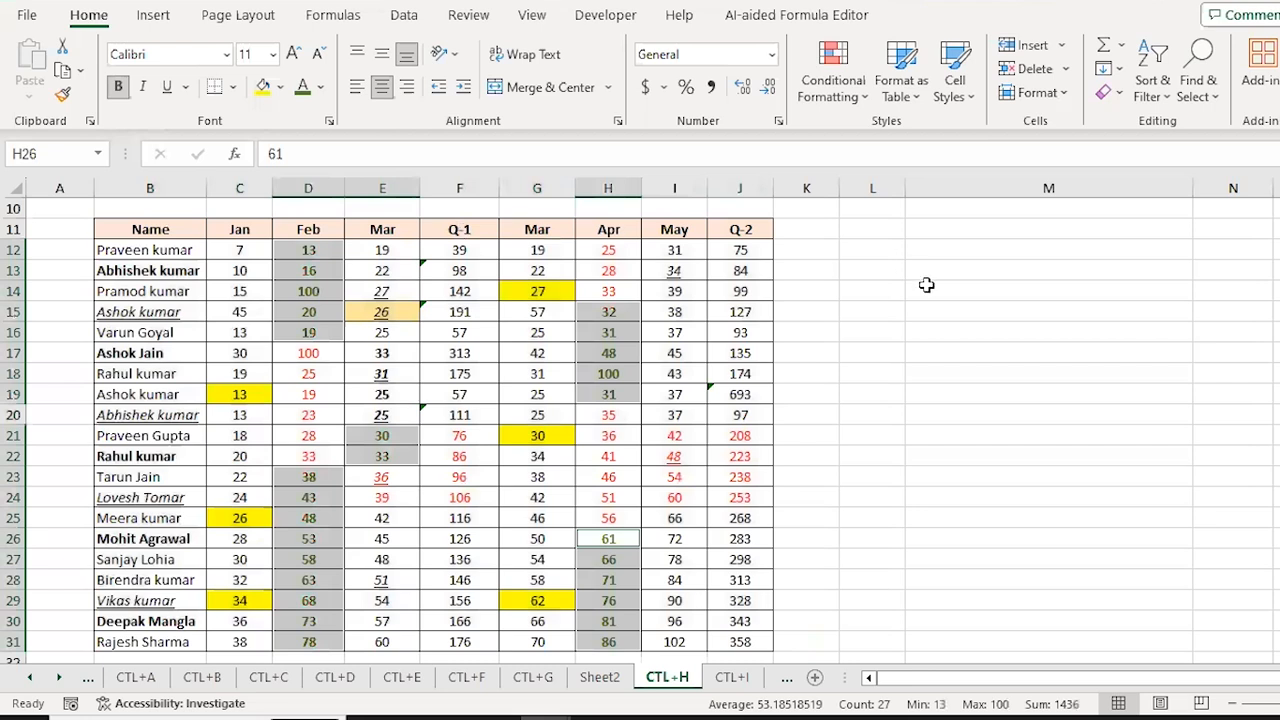
left_click(645, 400)
Step: Select the table from B12 down to row 31 and open the Find dialog
key("Up")
key("Up")
key("Up")
key("Up")
key("Up")
key("Up")
key("Up")
key("Up")
key("Up")
key("Up")
key("Up")
key("Up")
key("Up")
key("Up")
key("Up")
key("Up")
key("Up")
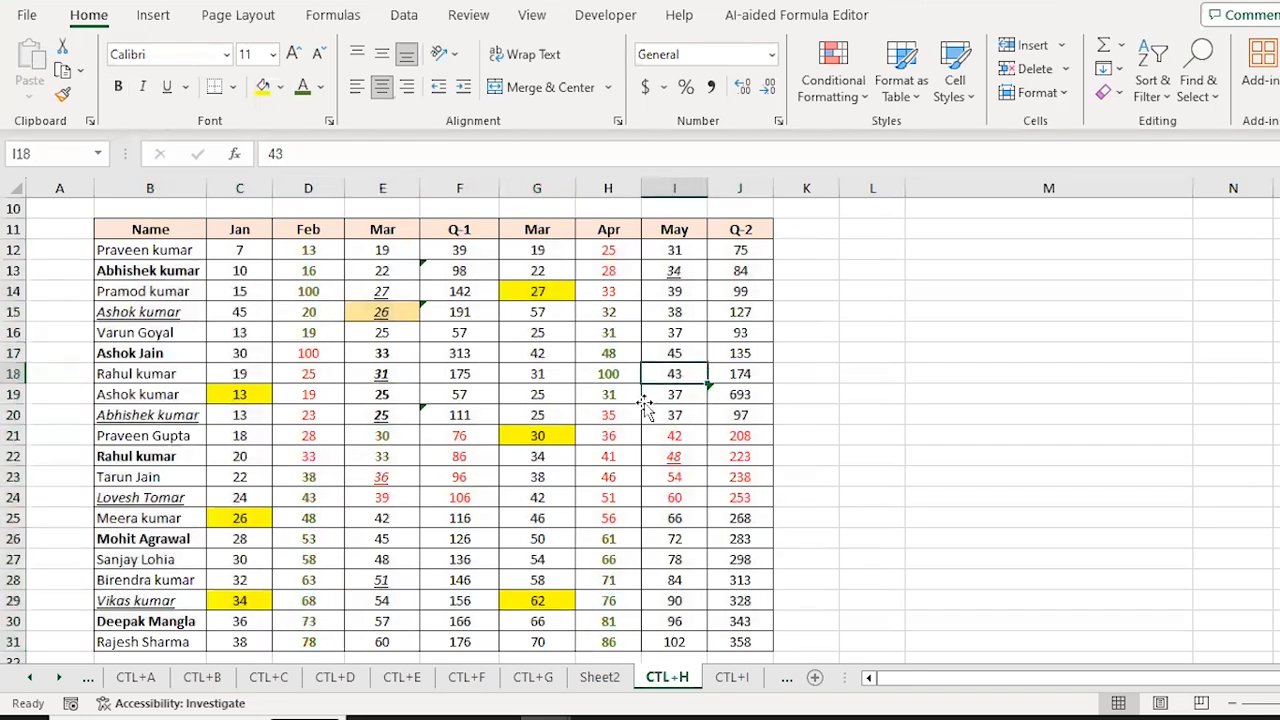
key("Down")
key("Down")
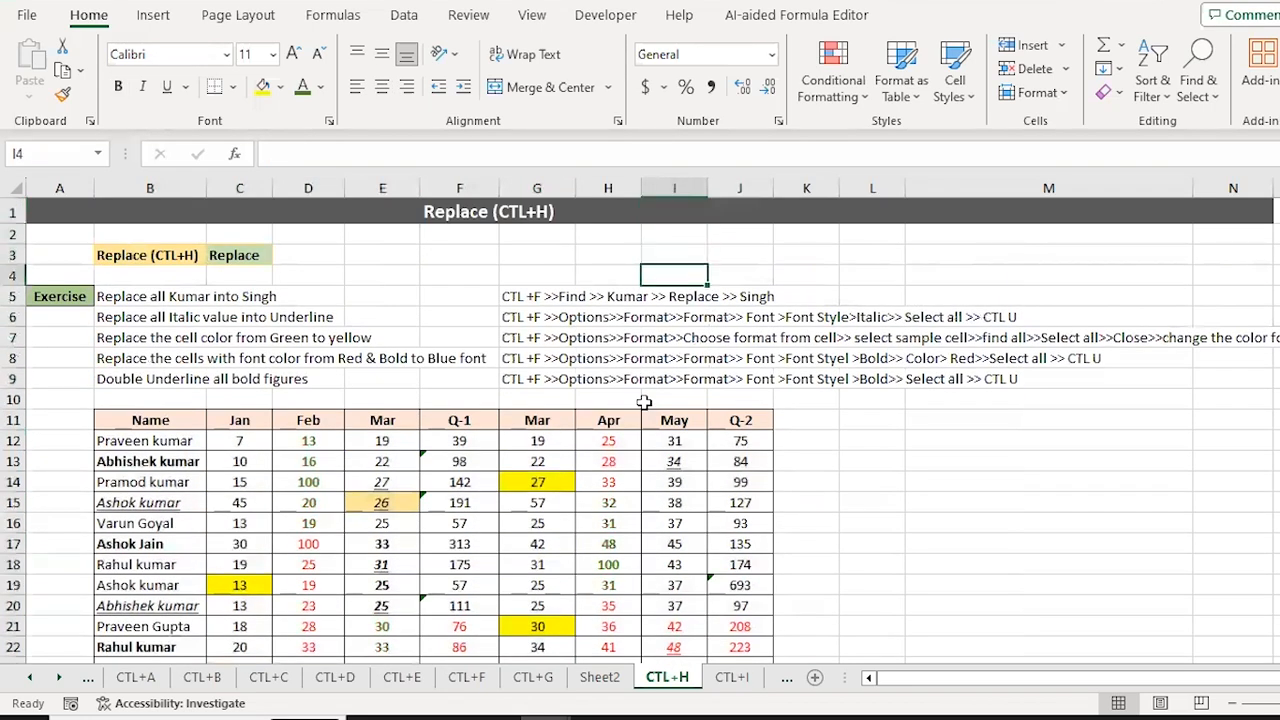
key("Left")
key("Left")
key("Left")
key("Left")
key("Left")
key("Left")
key("Left")
key("Down")
key("Down")
key("Down")
key("Down")
key("Down")
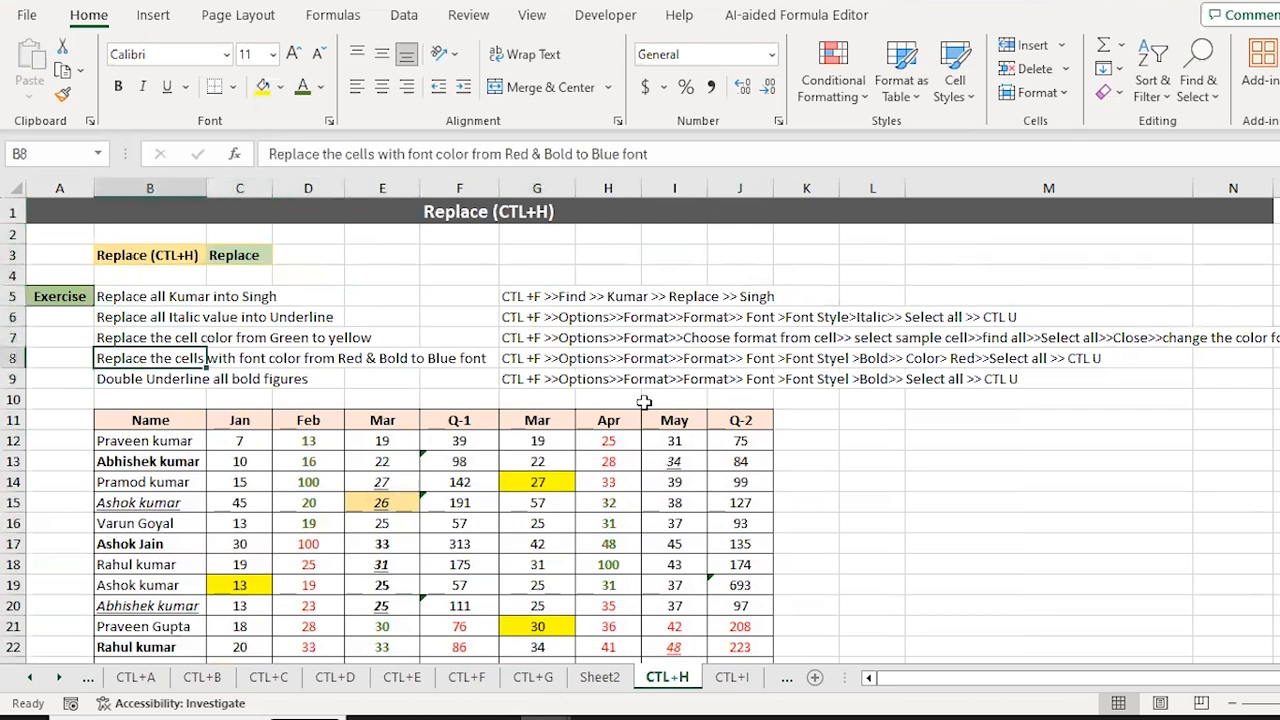
key("Down")
key("Down")
key("Down")
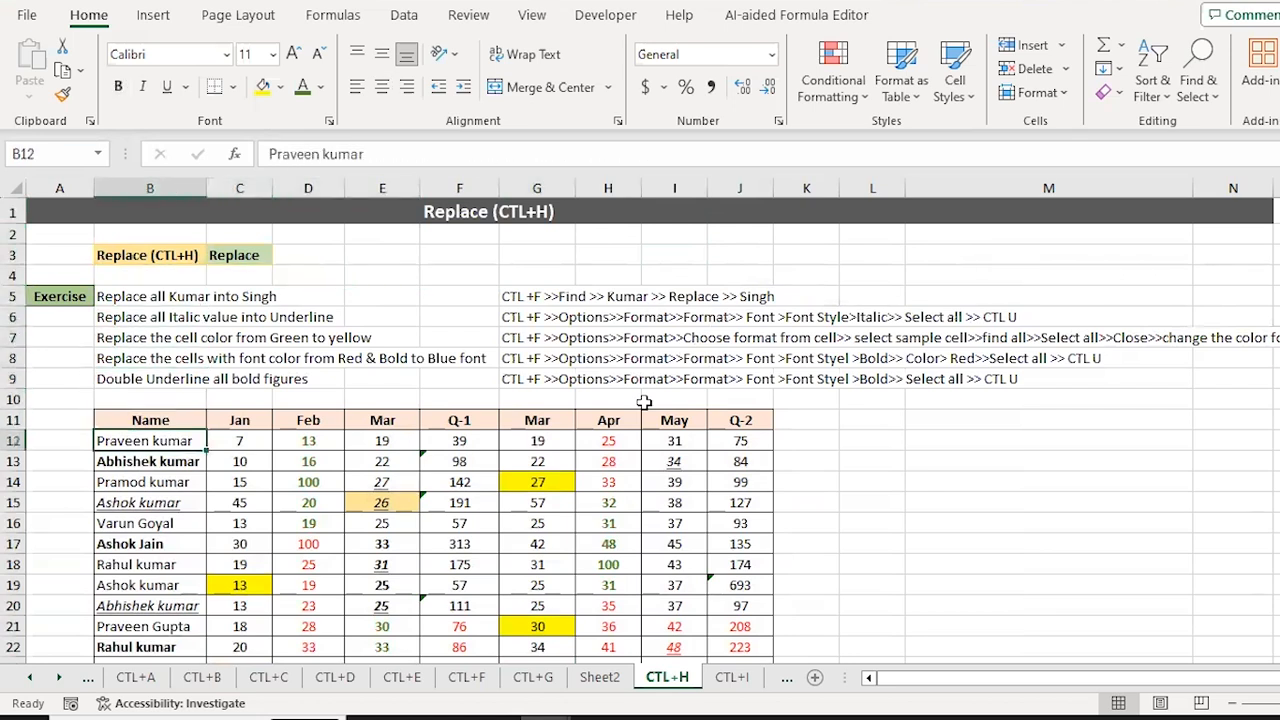
key("ctrl+shift+Down")
key("shift+Right")
key("shift+Right")
key("shift+Right")
key("shift+Right")
key("shift+Right")
key("shift+Right")
key("shift+Right")
key("shift+Right")
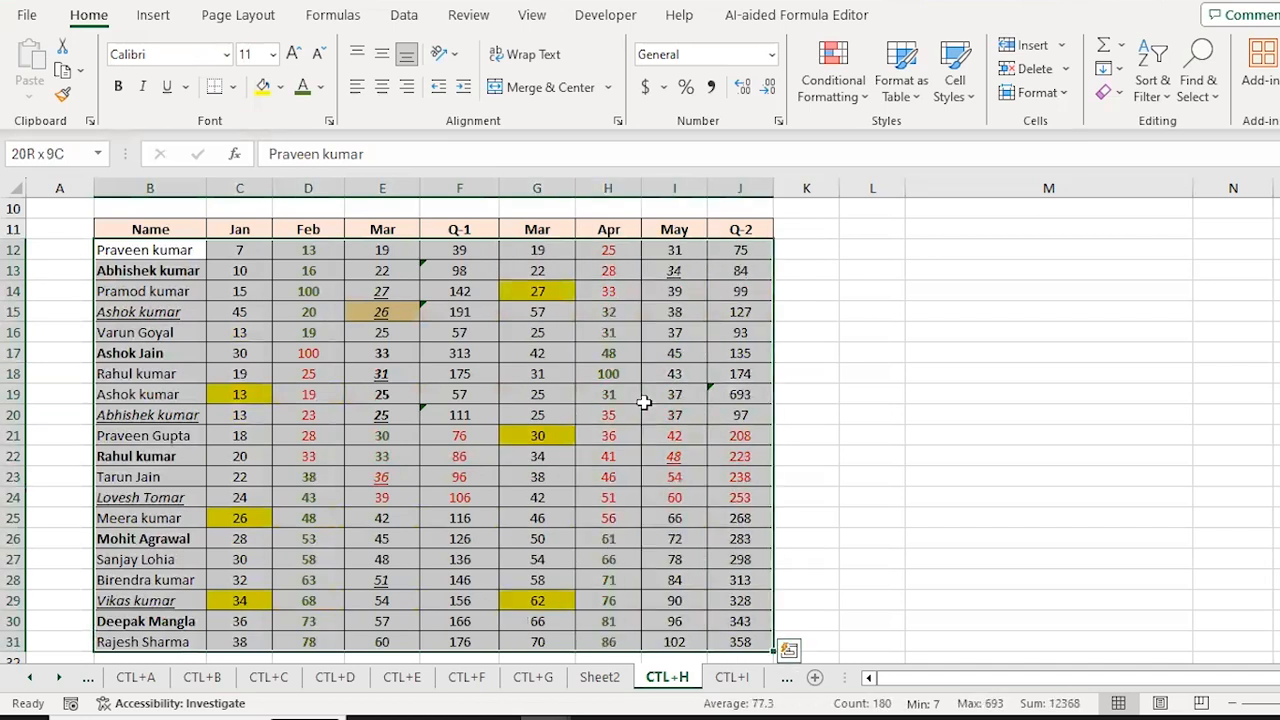
key("ctrl+f")
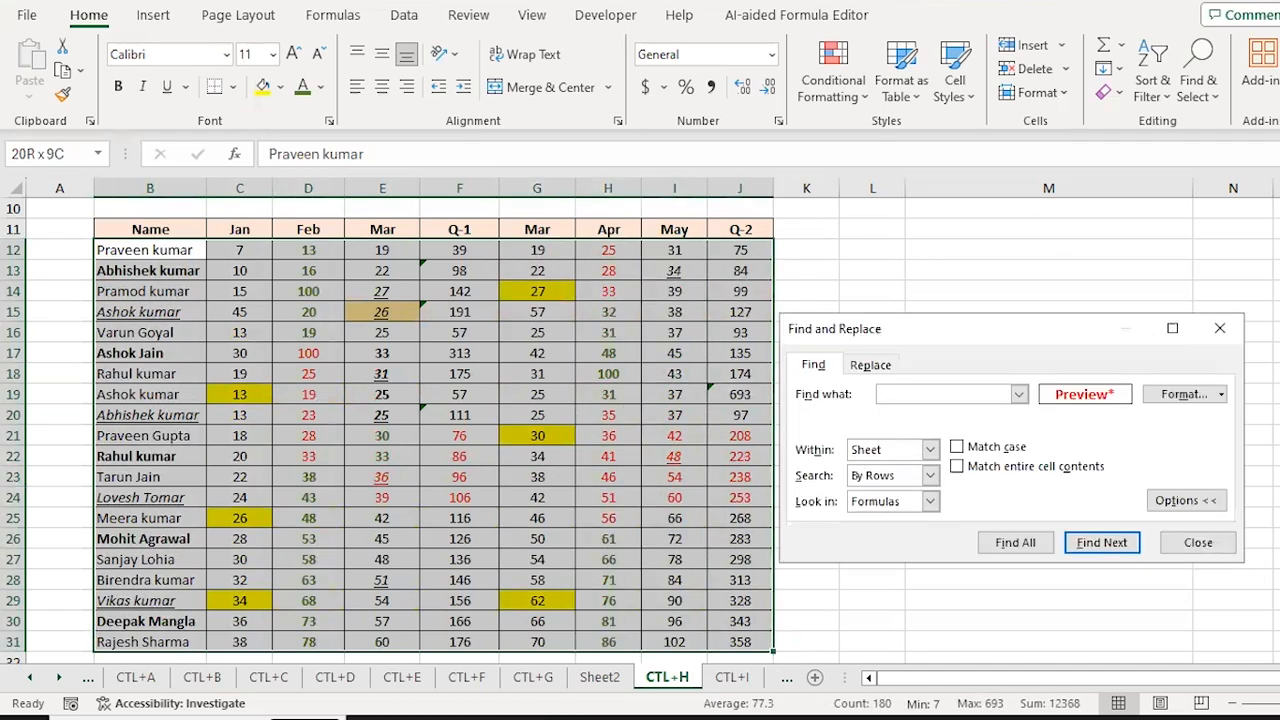
Step: Set the search format to Bold font style and find all bold cells
left_click(1222, 395)
left_click(1209, 482)
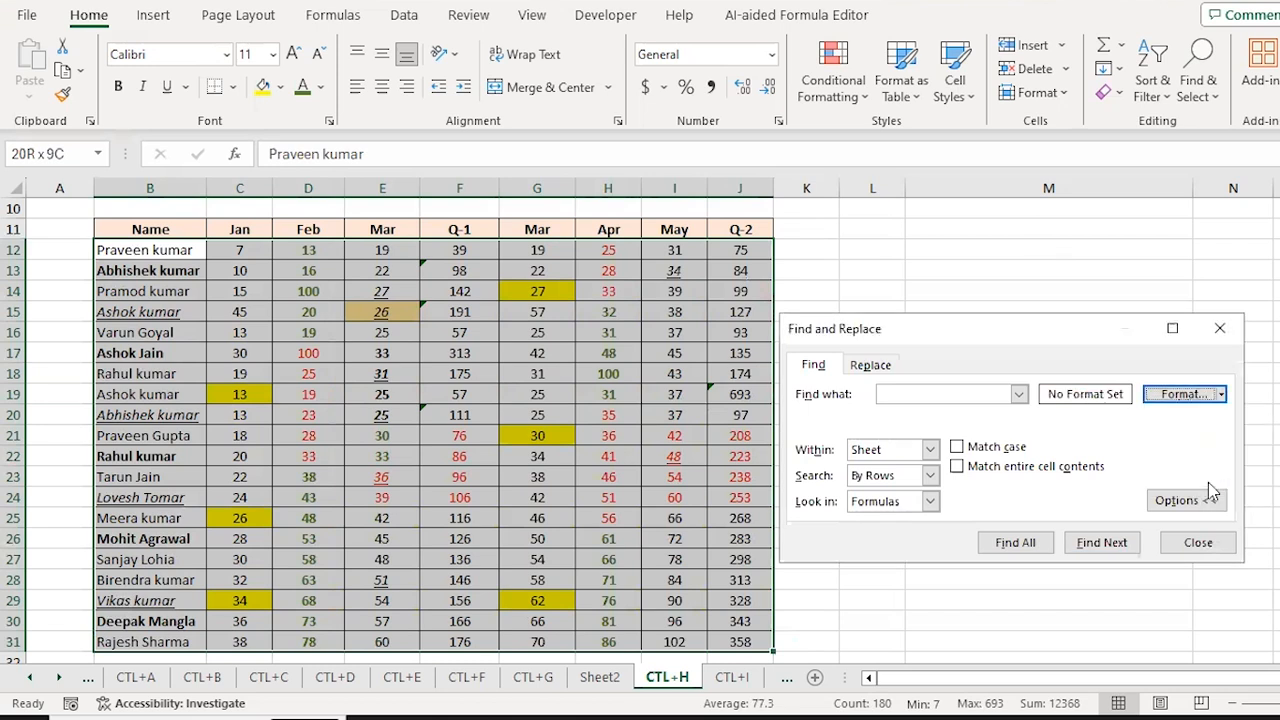
left_click(1221, 394)
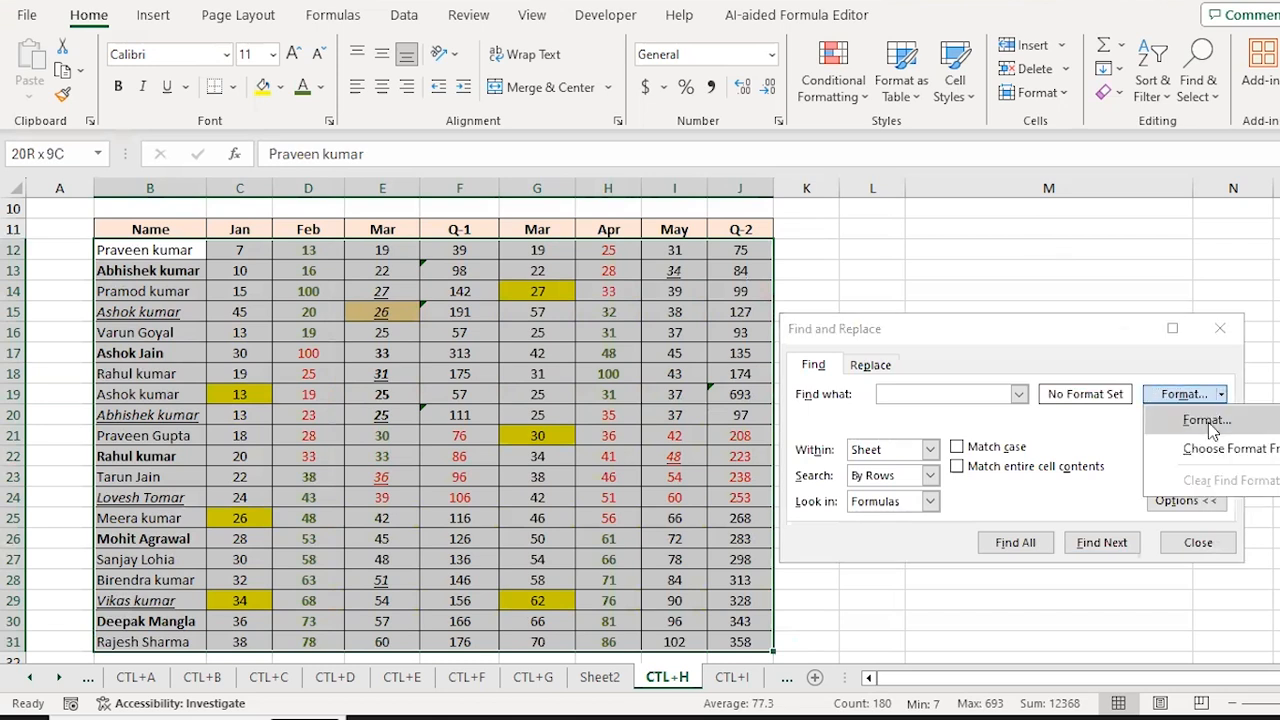
left_click(1207, 421)
left_click(1075, 193)
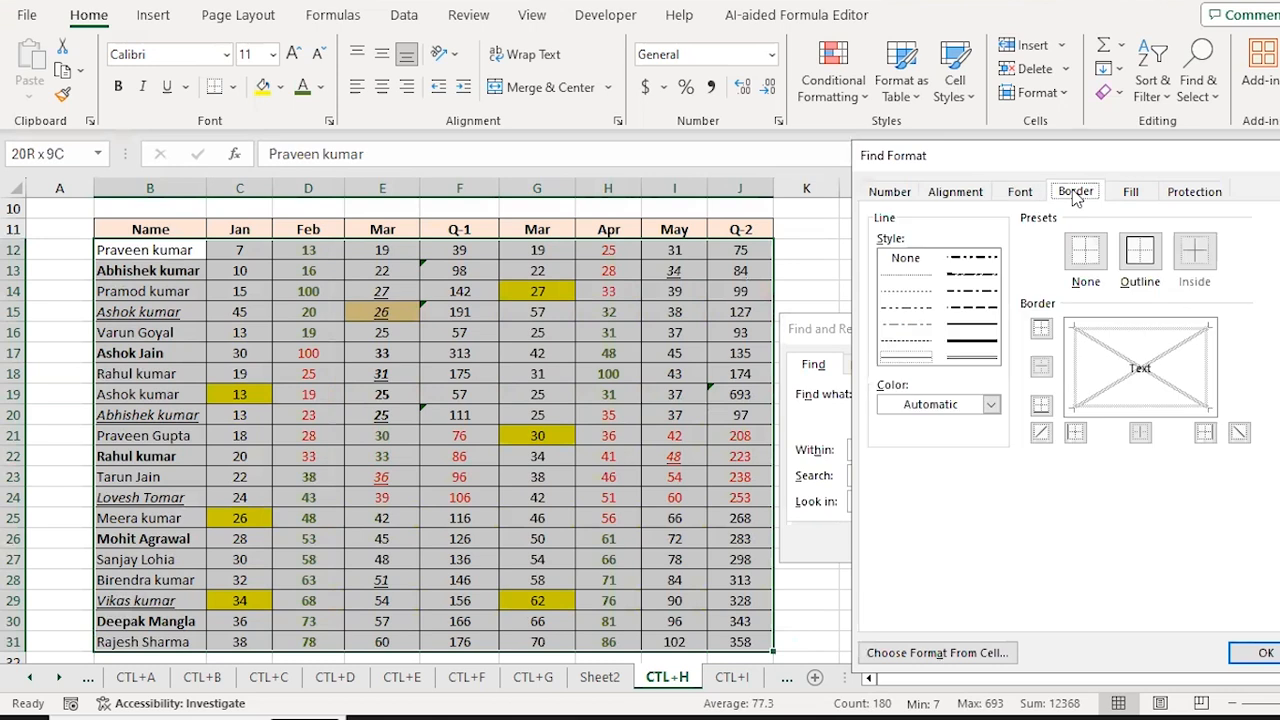
left_click(1020, 193)
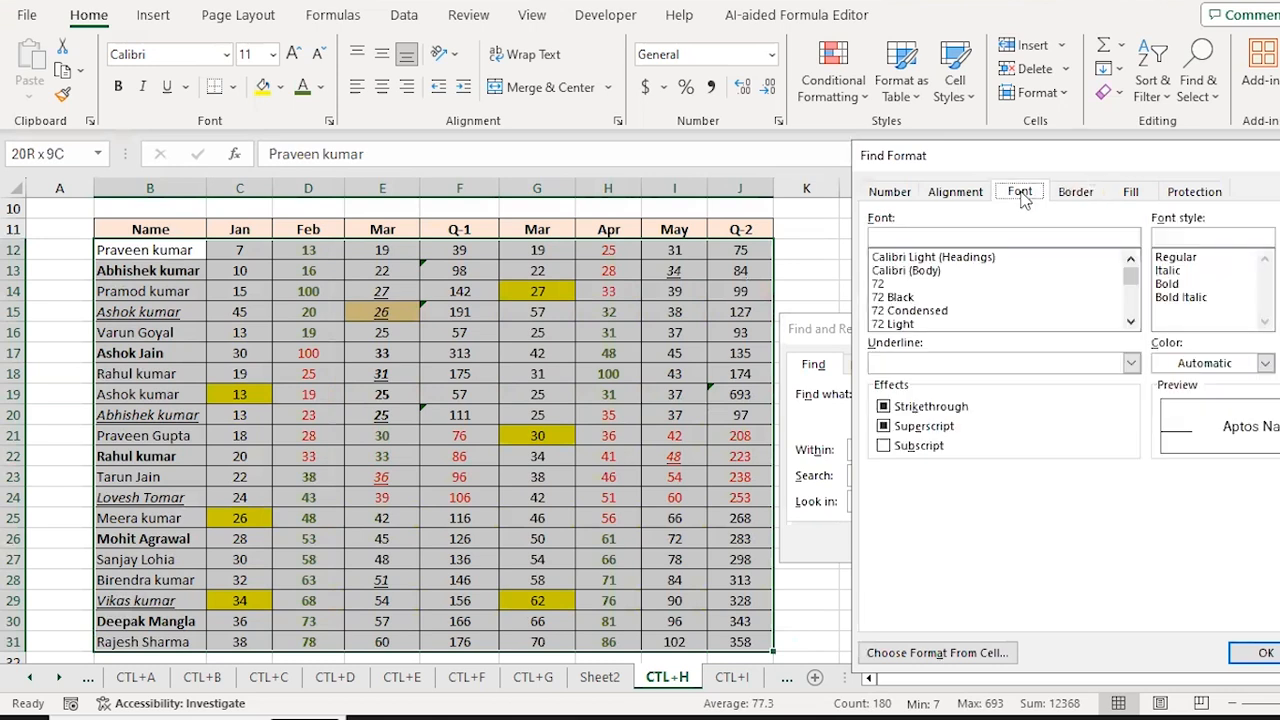
left_click(1170, 284)
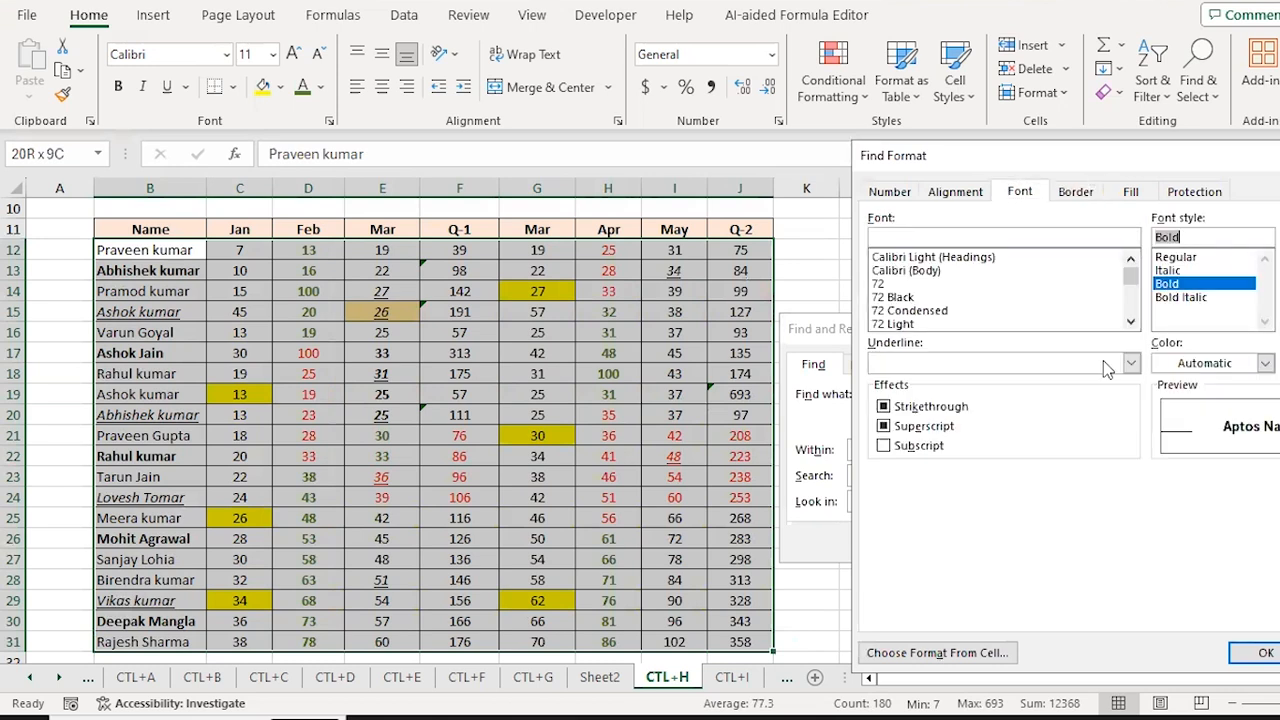
left_click(1268, 645)
left_click(1012, 543)
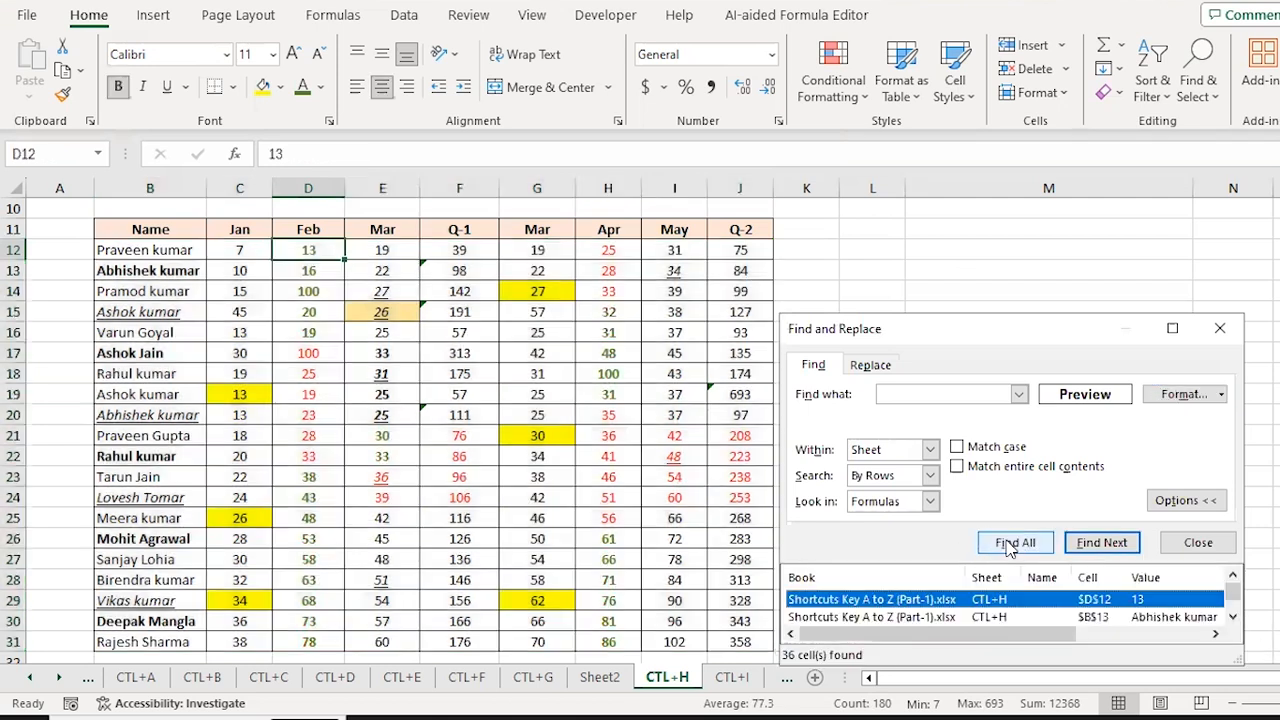
Step: Select all 36 bold cells and give them a double underline
left_click_drag(1026, 339, 1052, 167)
key("ctrl+a")
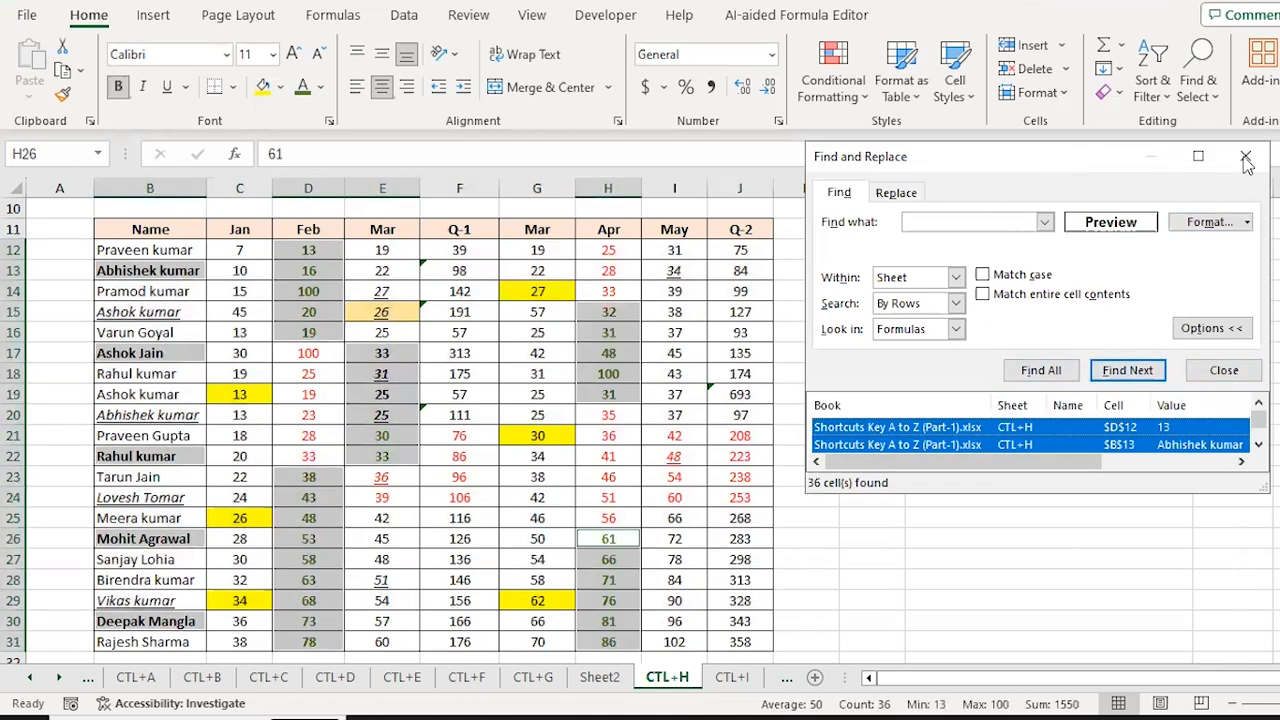
left_click(1230, 370)
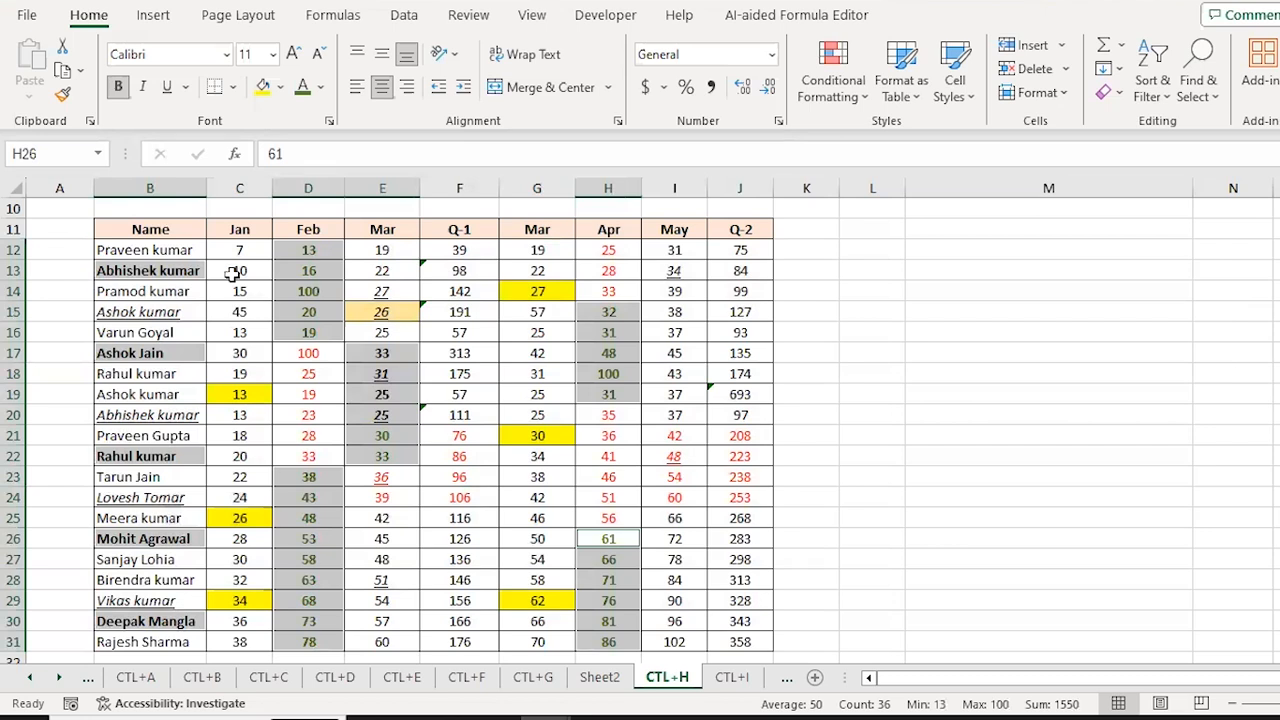
left_click(185, 88)
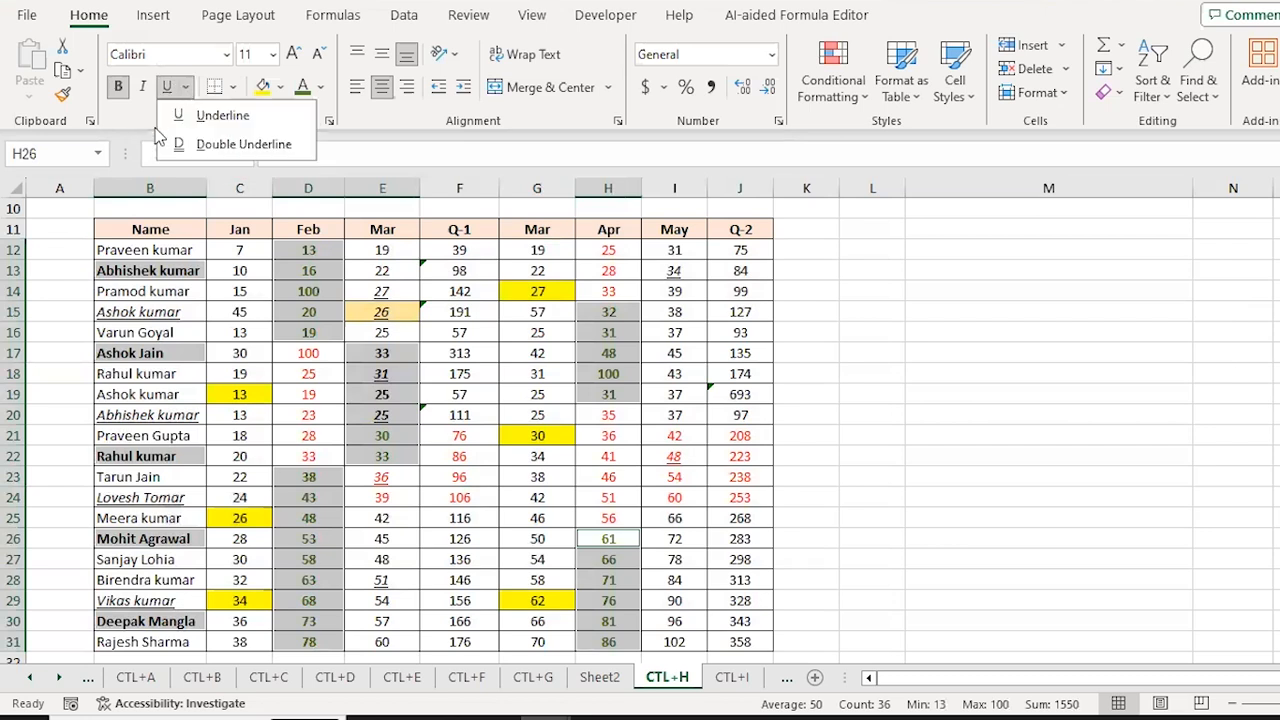
left_click(198, 138)
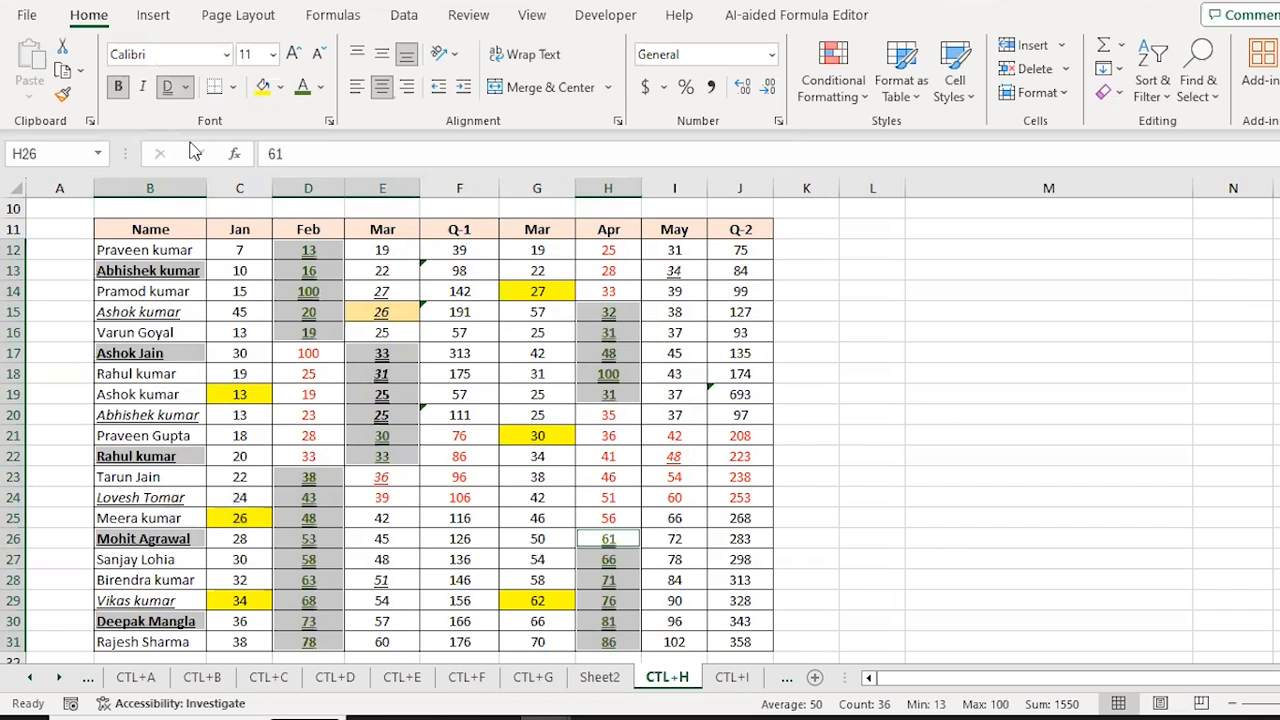
key("Up")
key("Up")
key("Up")
key("Up")
key("Up")
key("Up")
key("Up")
key("Up")
key("Up")
key("Up")
key("Up")
key("Up")
key("Up")
key("Up")
key("Up")
key("Up")
key("Up")
key("Up")
key("Up")
key("Up")
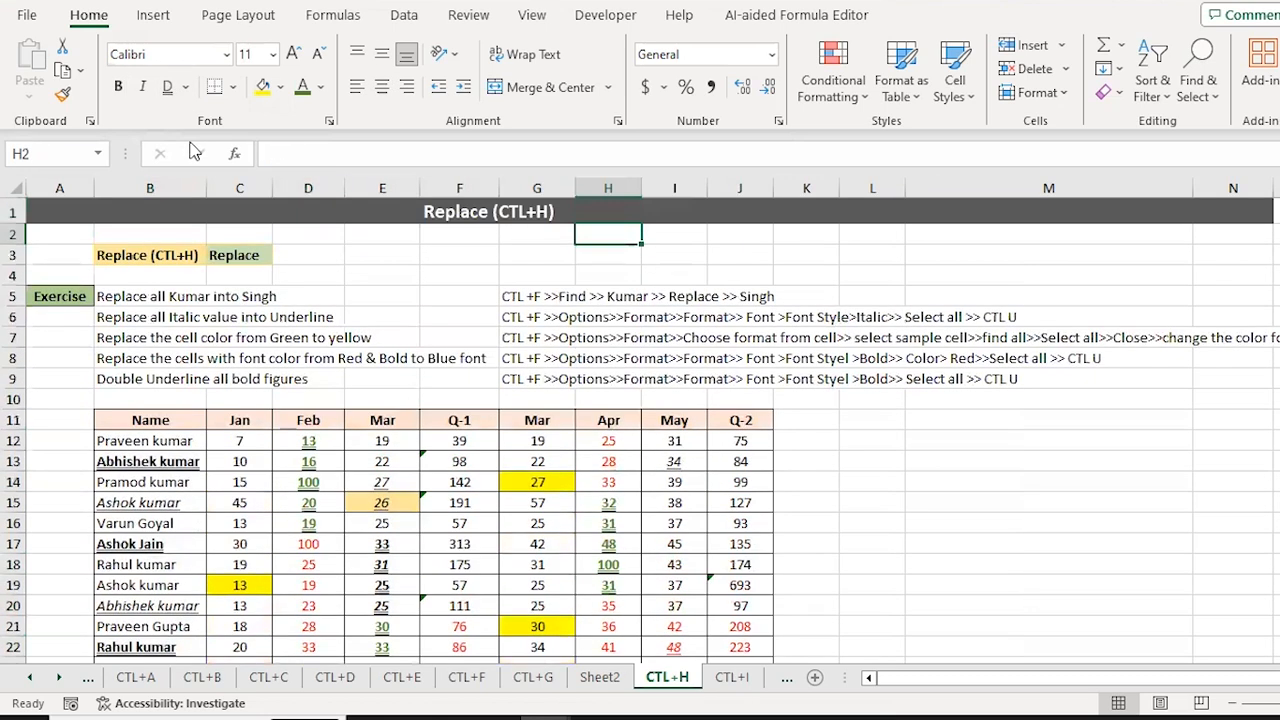
key("Down")
key("Down")
key("Down")
key("Down")
key("Down")
key("Down")
key("Down")
key("Down")
key("Down")
key("Down")
key("Down")
key("Down")
key("Down")
key("Left")
key("Left")
key("Left")
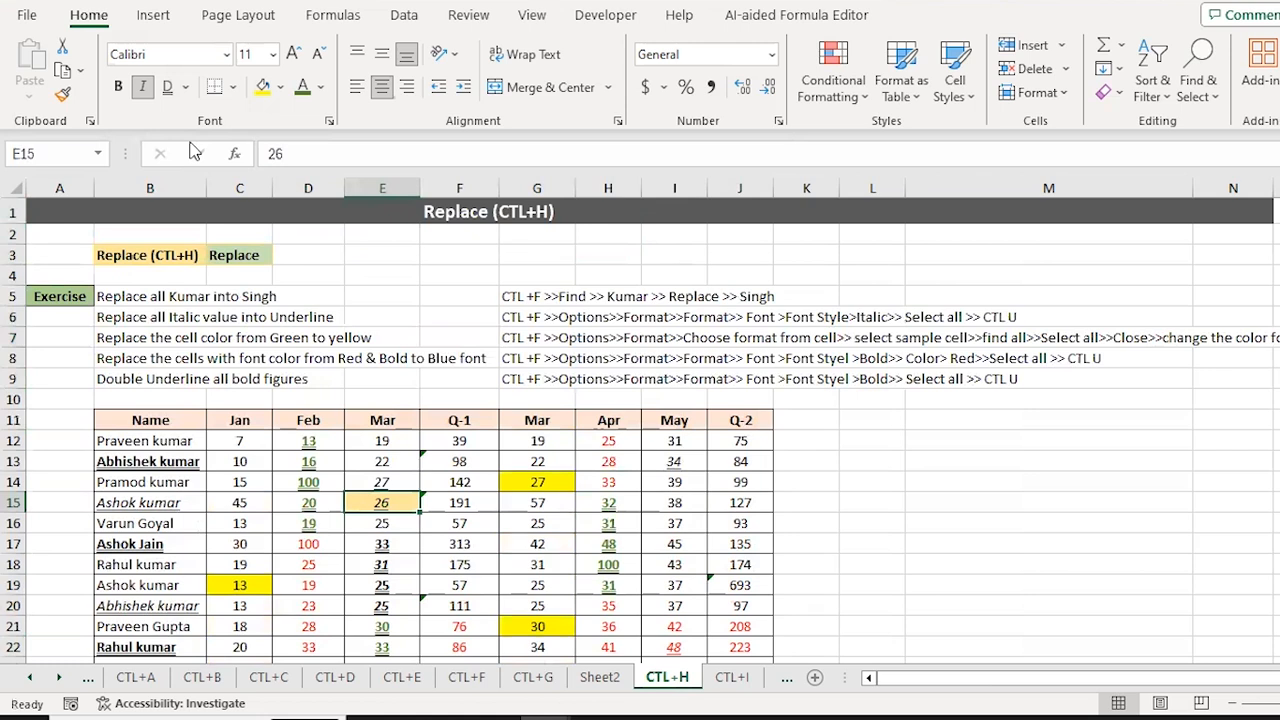
key("Down")
key("Down")
key("Down")
key("Down")
key("Down")
key("Down")
key("Down")
key("Down")
key("Down")
key("Down")
key("Down")
key("Down")
key("Down")
key("Down")
key("Down")
key("Down")
key("Down")
key("Down")
key("Down")
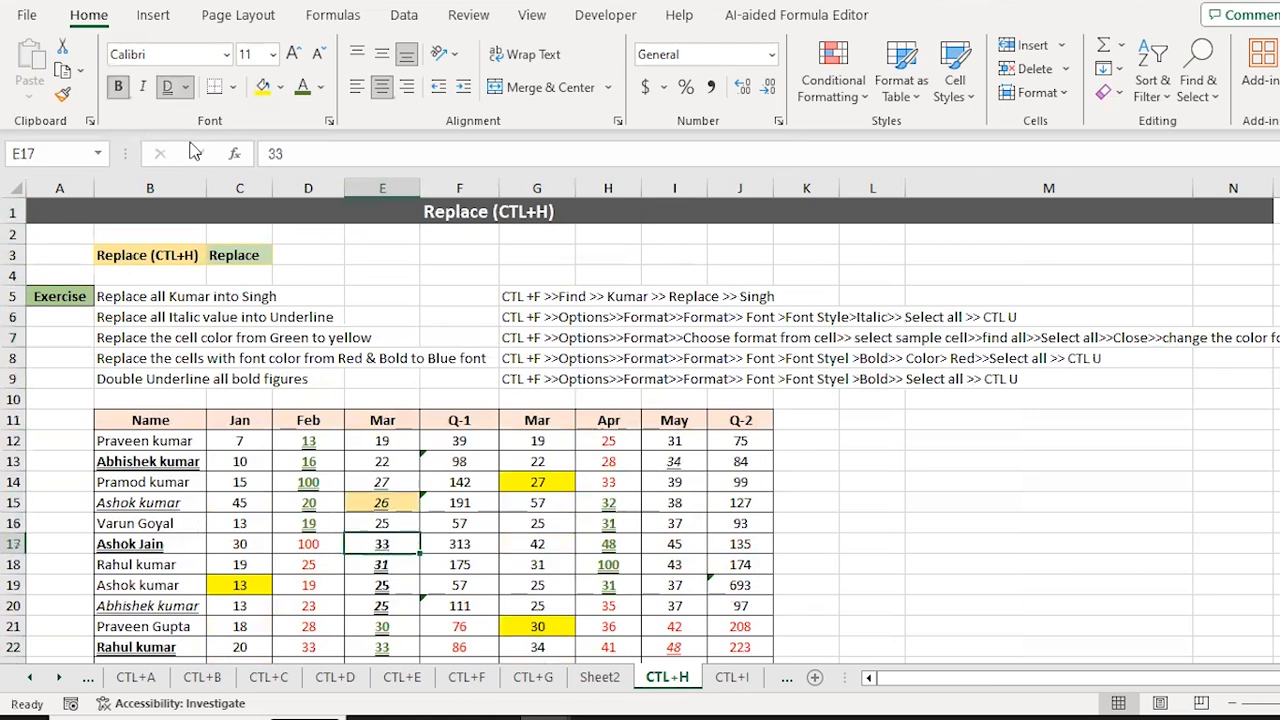
key("Down")
key("Down")
key("Down")
key("Down")
key("Down")
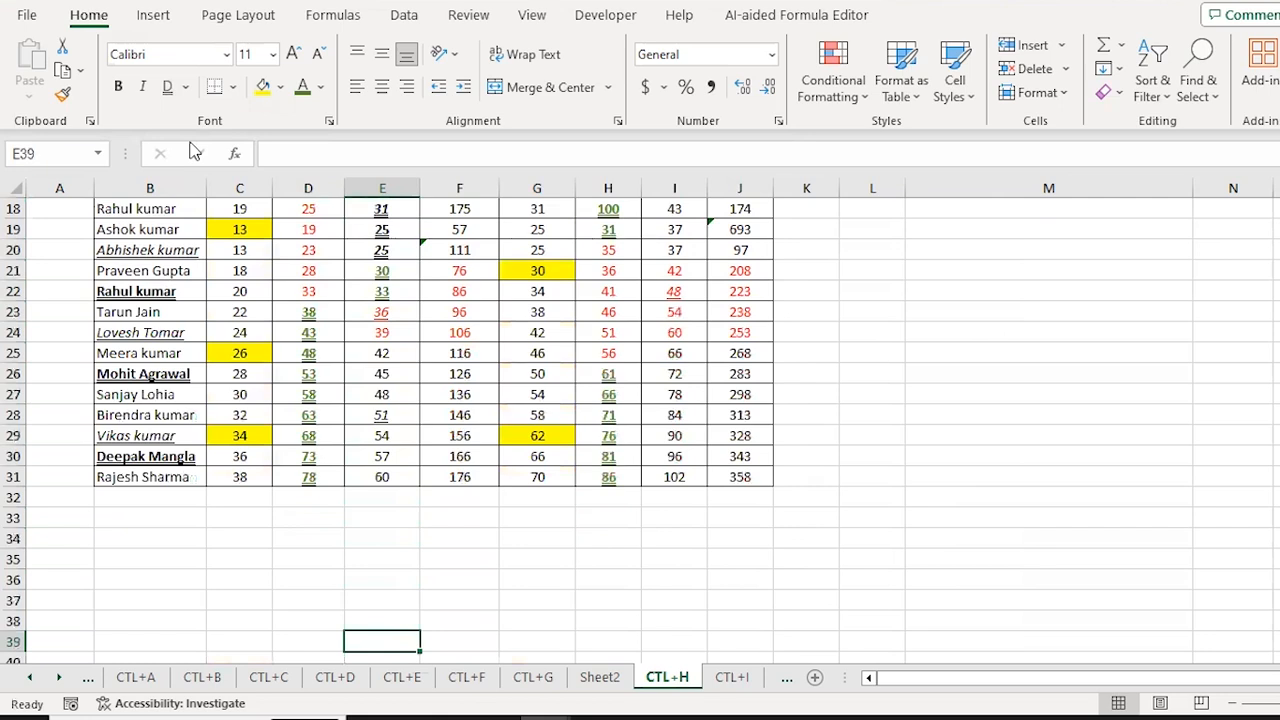
key("ctrl+Up")
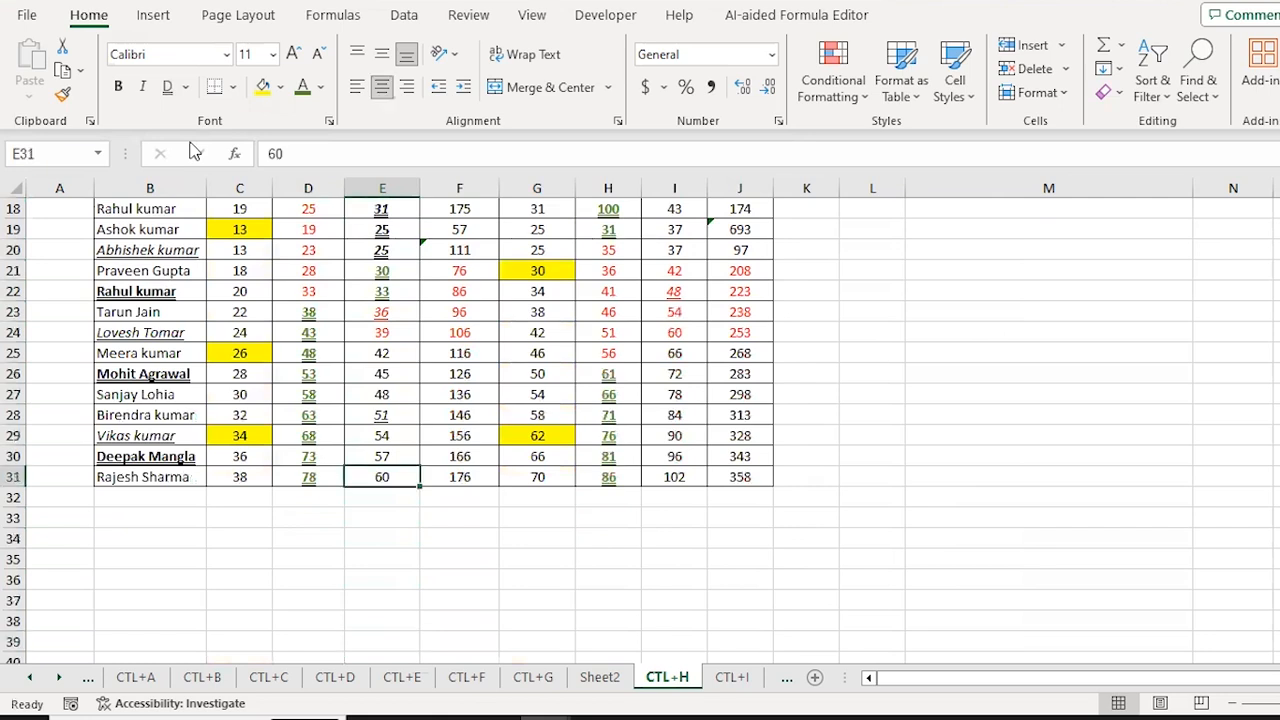
key("ctrl+Up")
key("Down")
key("Down")
key("Down")
key("Left")
key("Left")
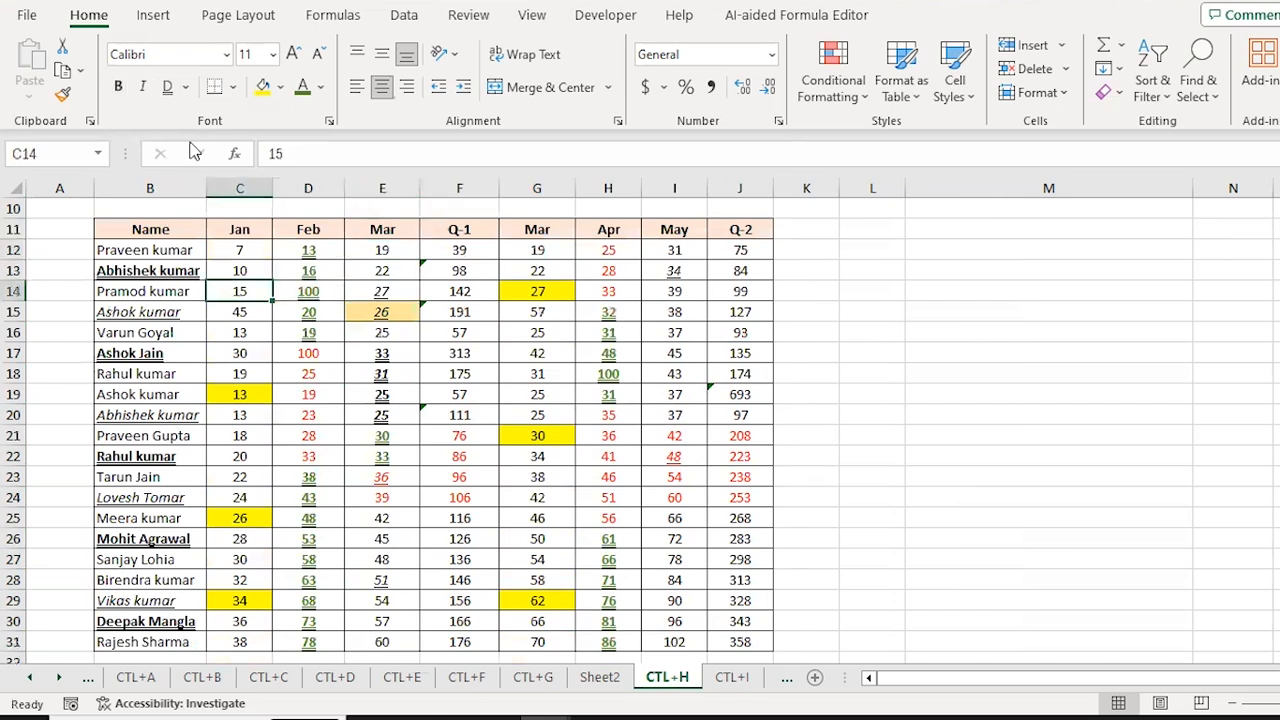
key("Left")
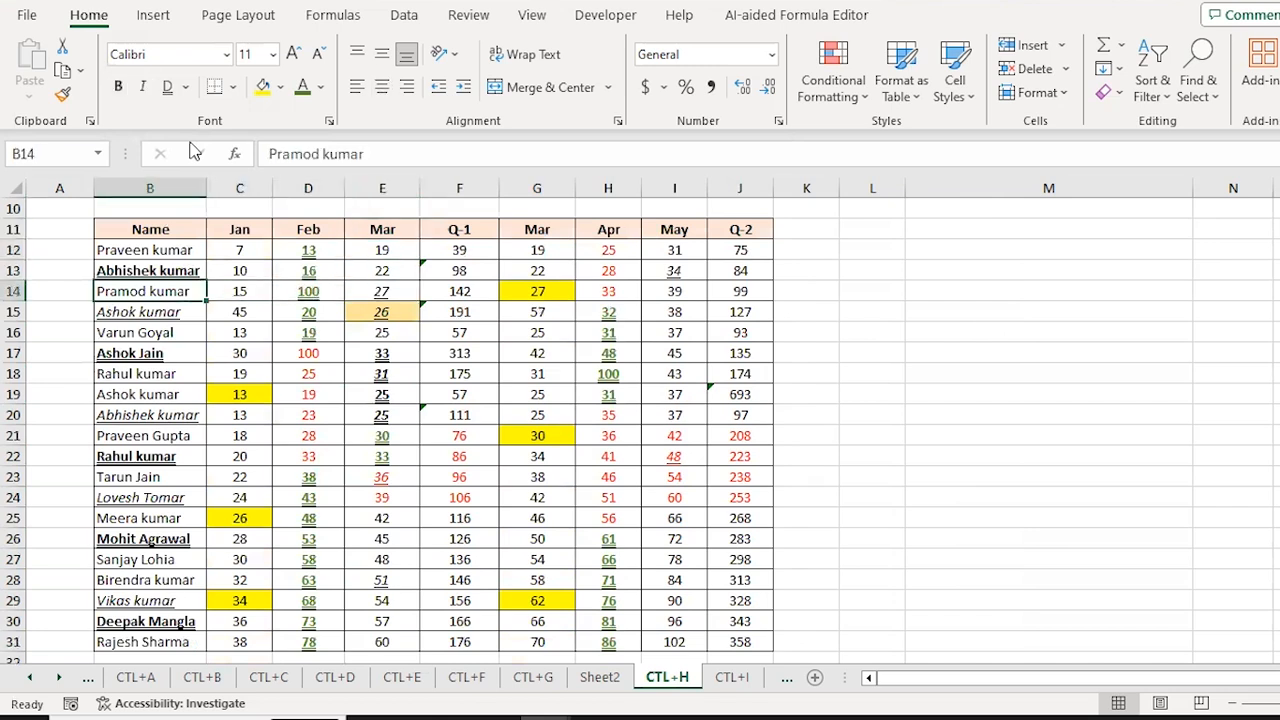
key("ctrl+Page_Down")
Step: Select the first names from D7 down the column and italicize them
key("Up")
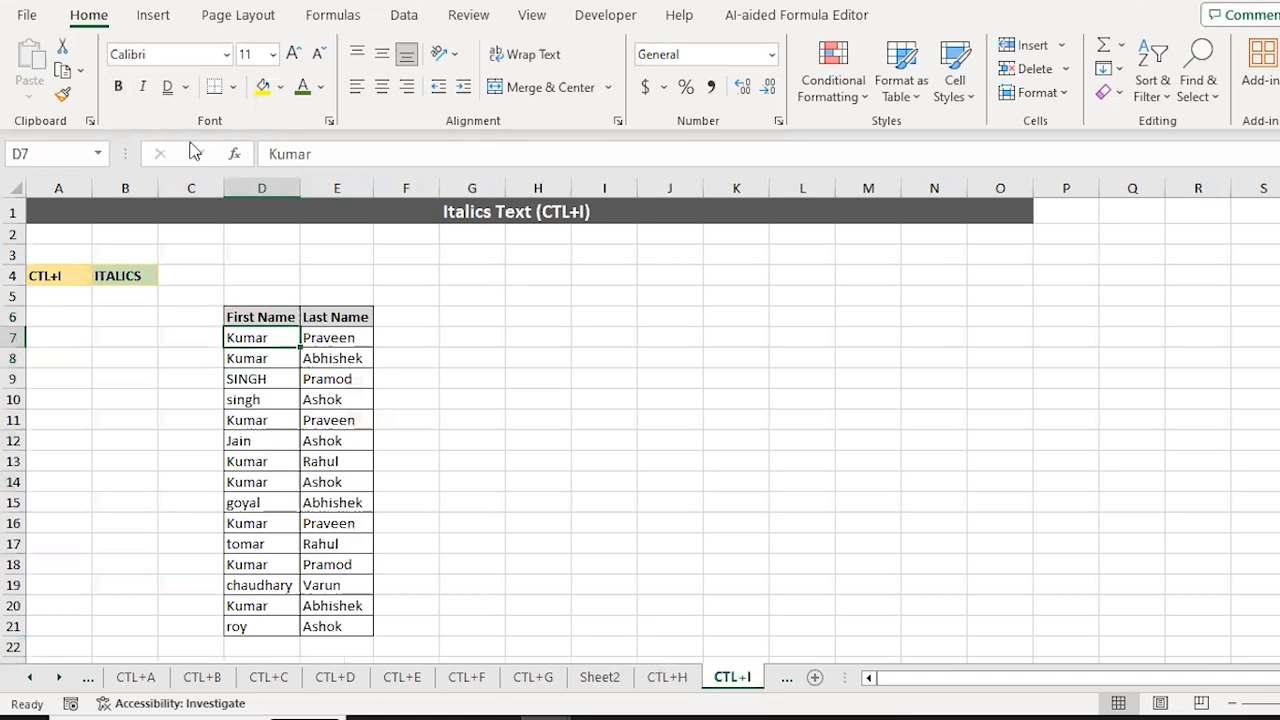
key("ctrl+shift+Down")
key("shift+Up")
key("shift+Down")
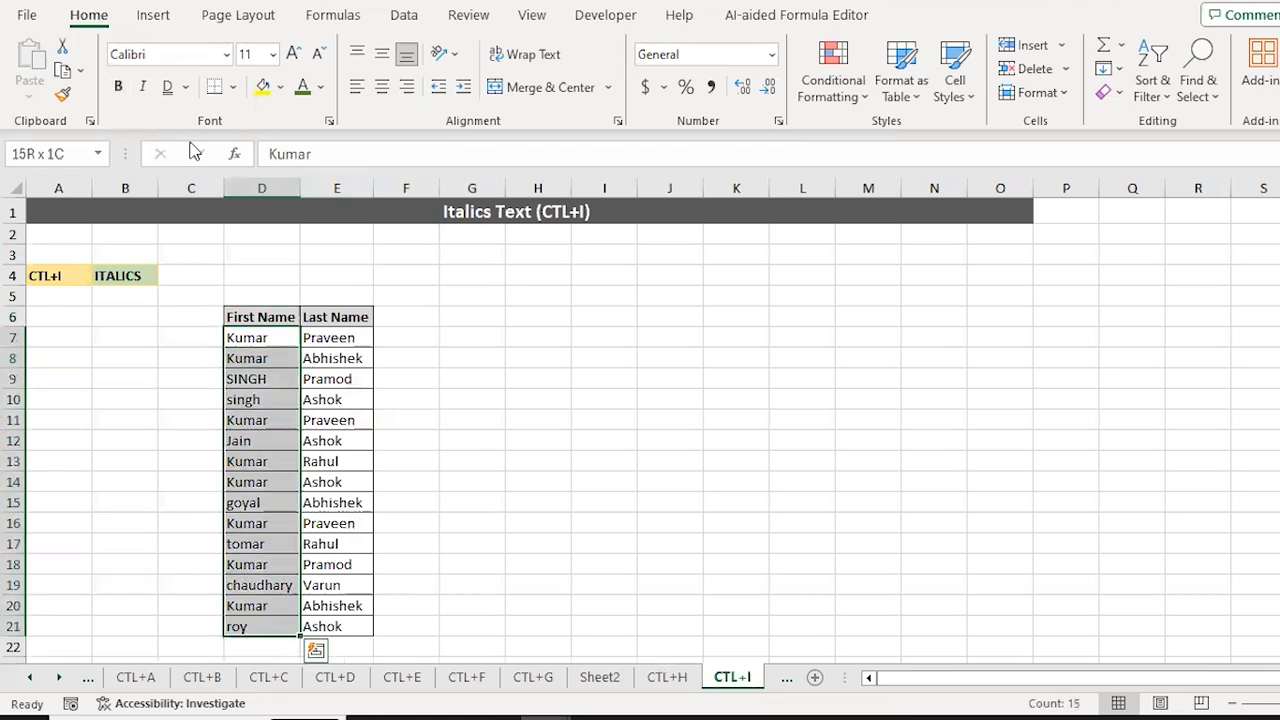
key("ctrl+q")
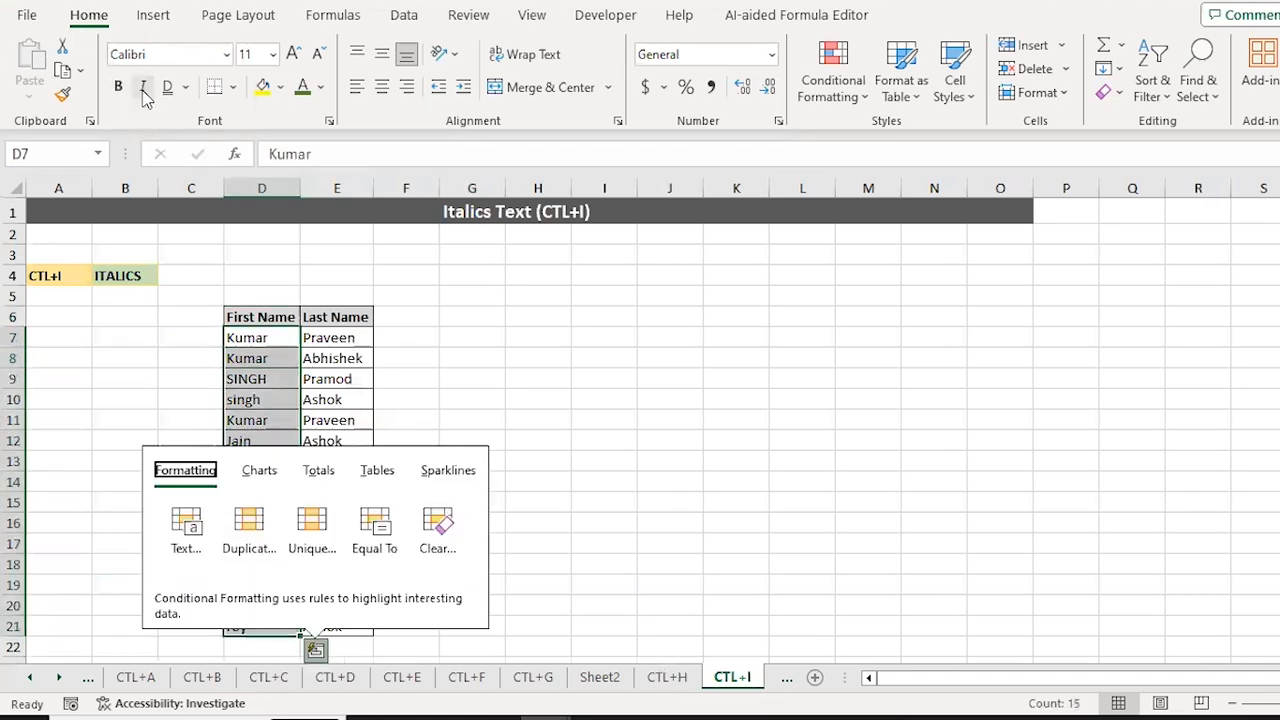
key("Escape")
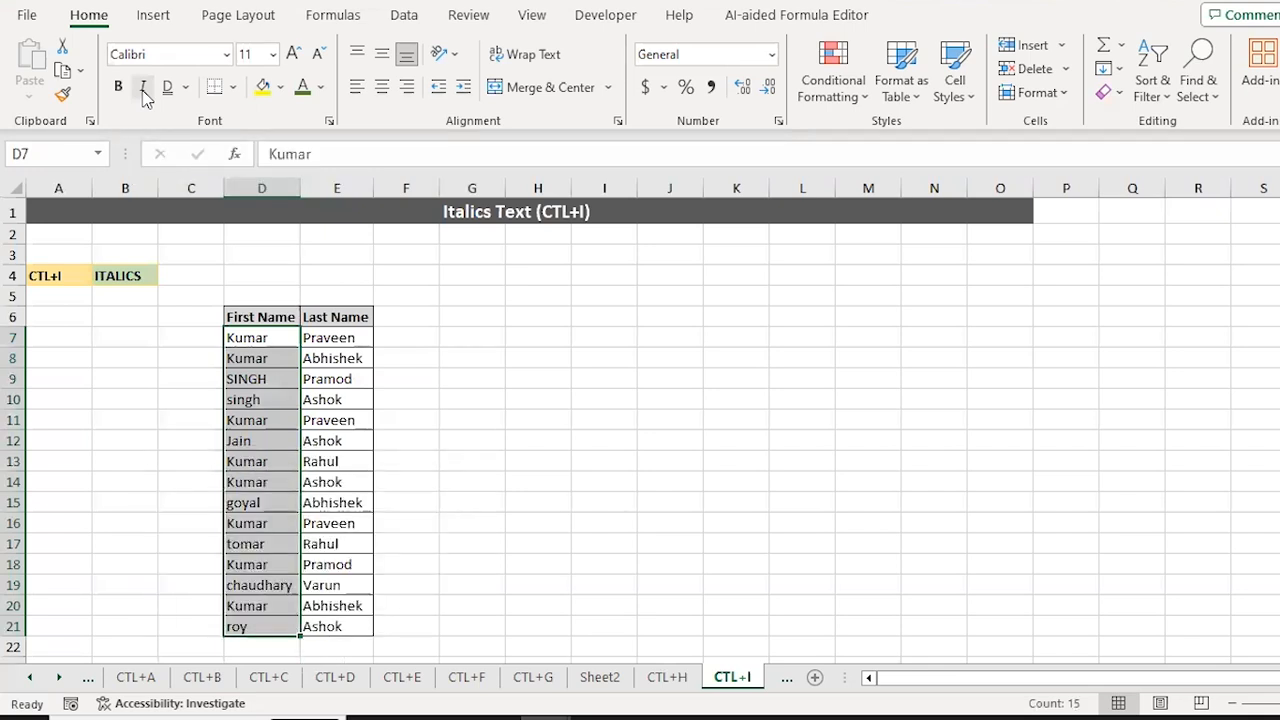
key("ctrl+i")
Step: Apply Ctrl+I to cells in the Last Name column, then go to the CTL+J sheet
key("Right")
key("shift+Down")
key("shift+Down")
key("shift+Down")
key("shift+Down")
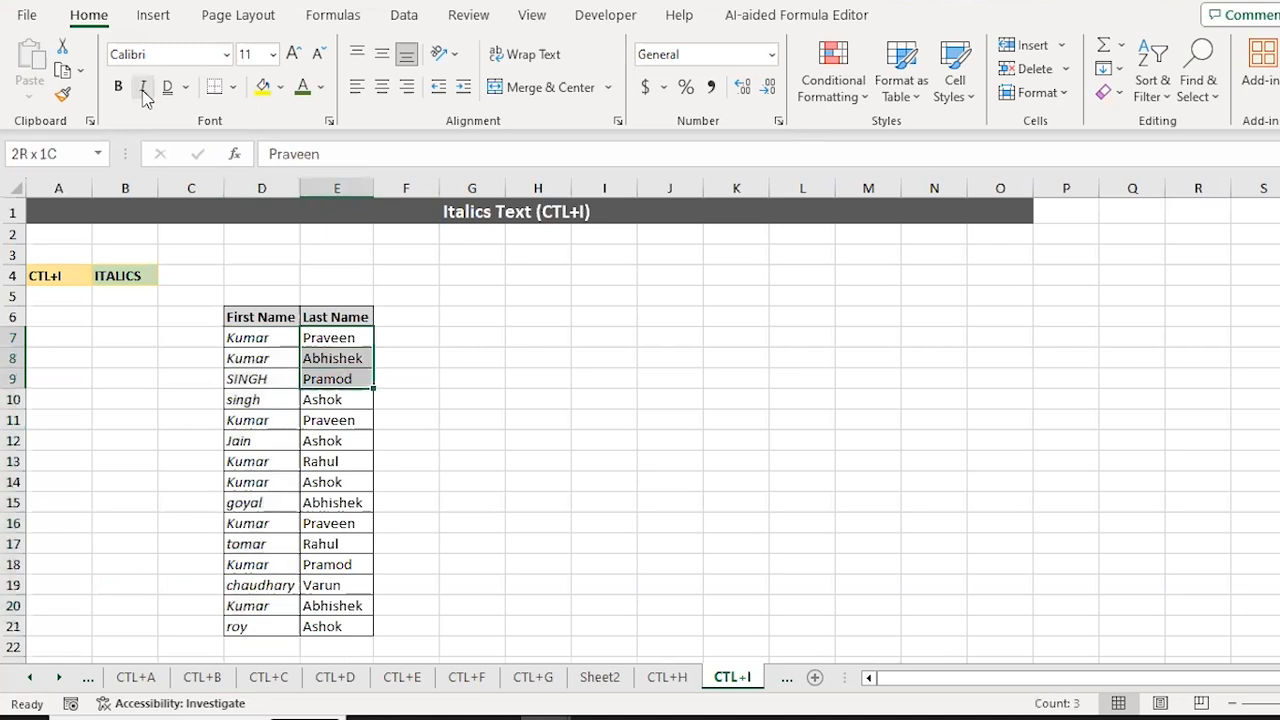
key("ctrl+i")
key("ctrl+i")
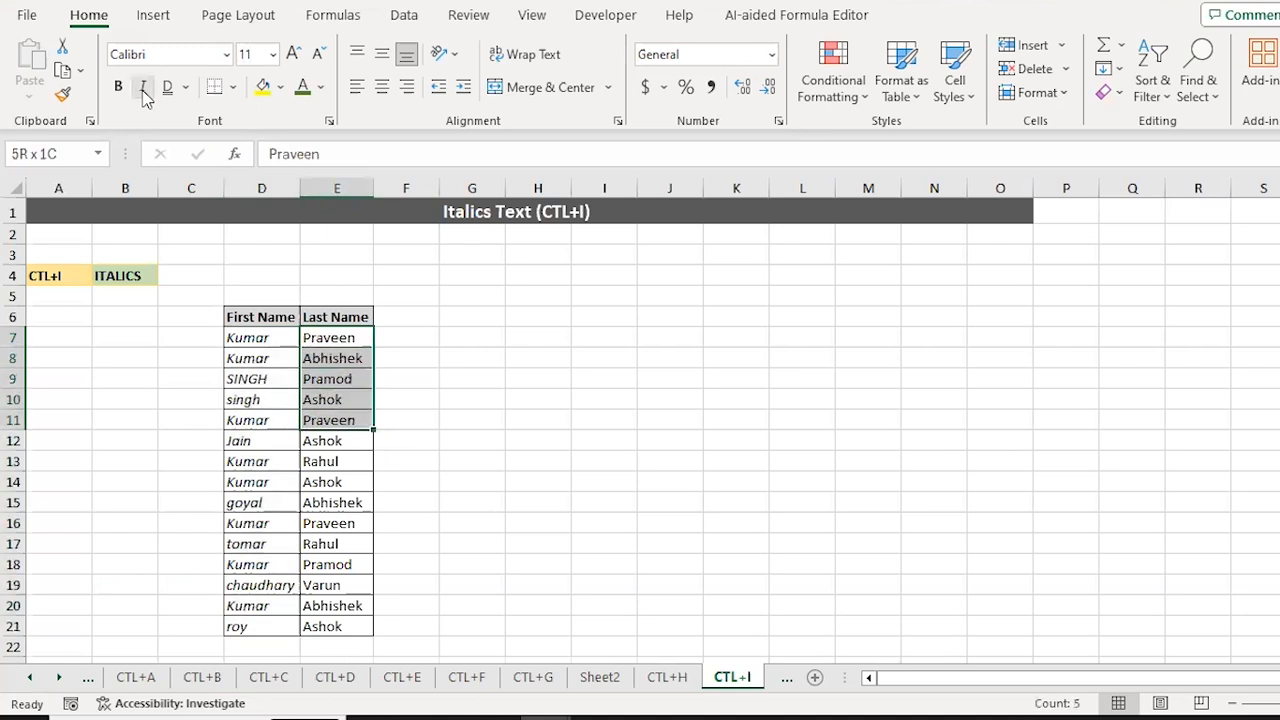
key("Down")
key("Down")
key("Down")
key("ctrl+Page_Down")
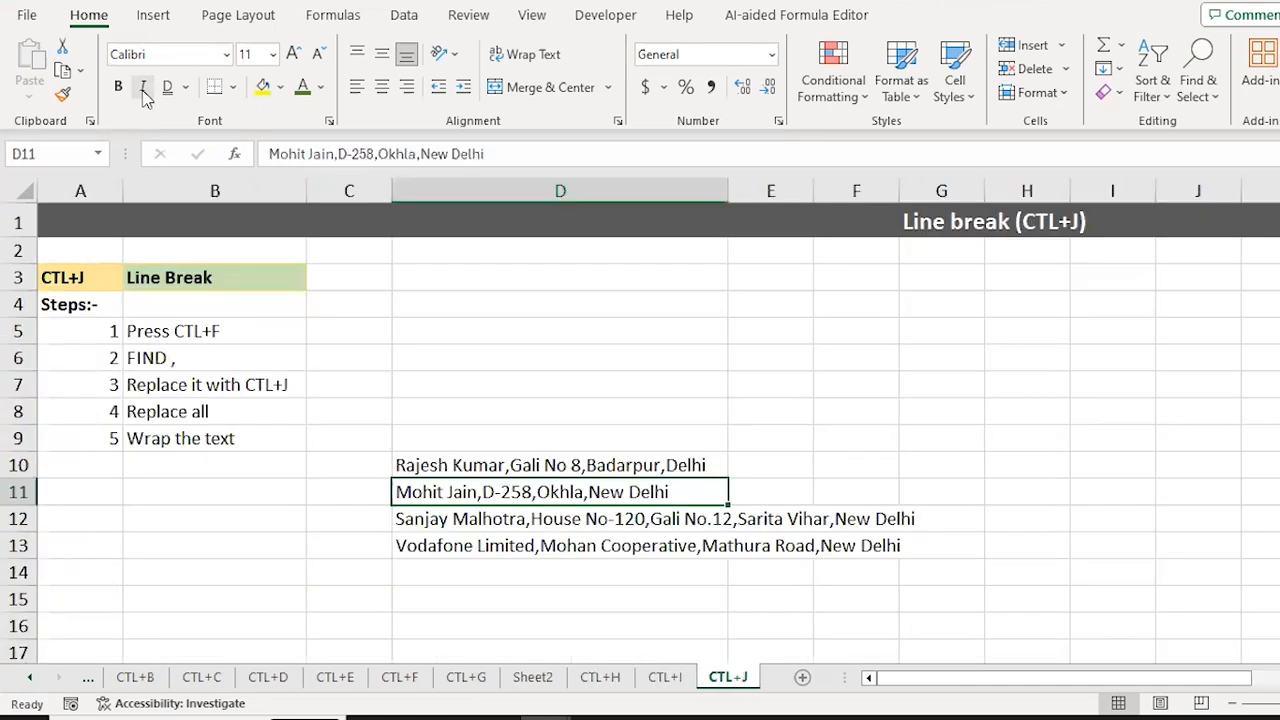
key("Up")
key("Left")
key("Left")
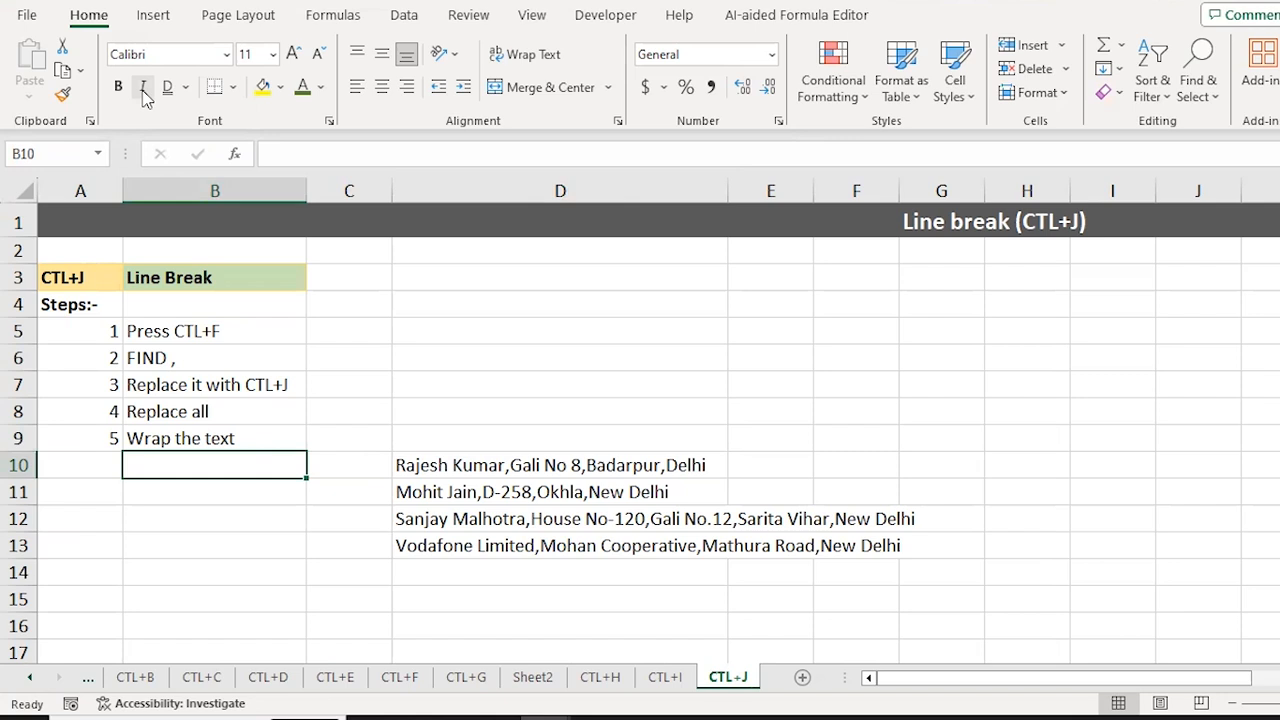
key("Right")
key("Right")
key("shift+Down")
key("shift+Down")
key("shift+Down")
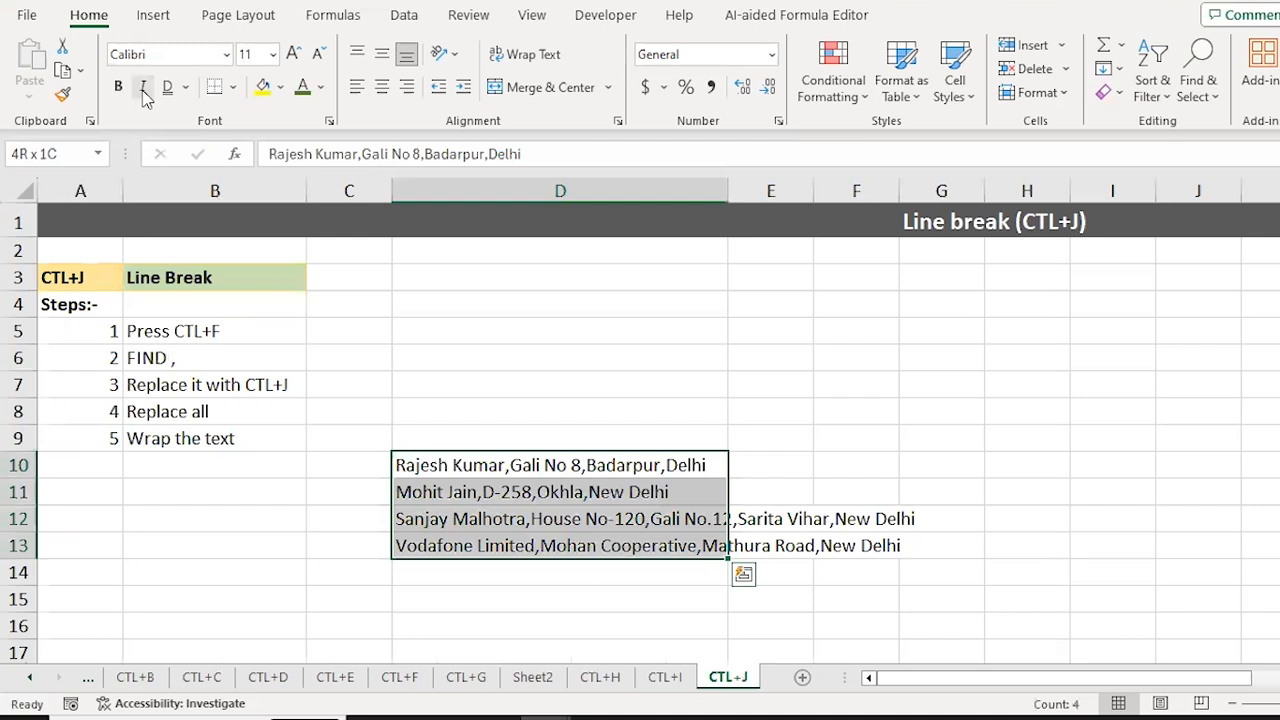
key("Down")
key("Up")
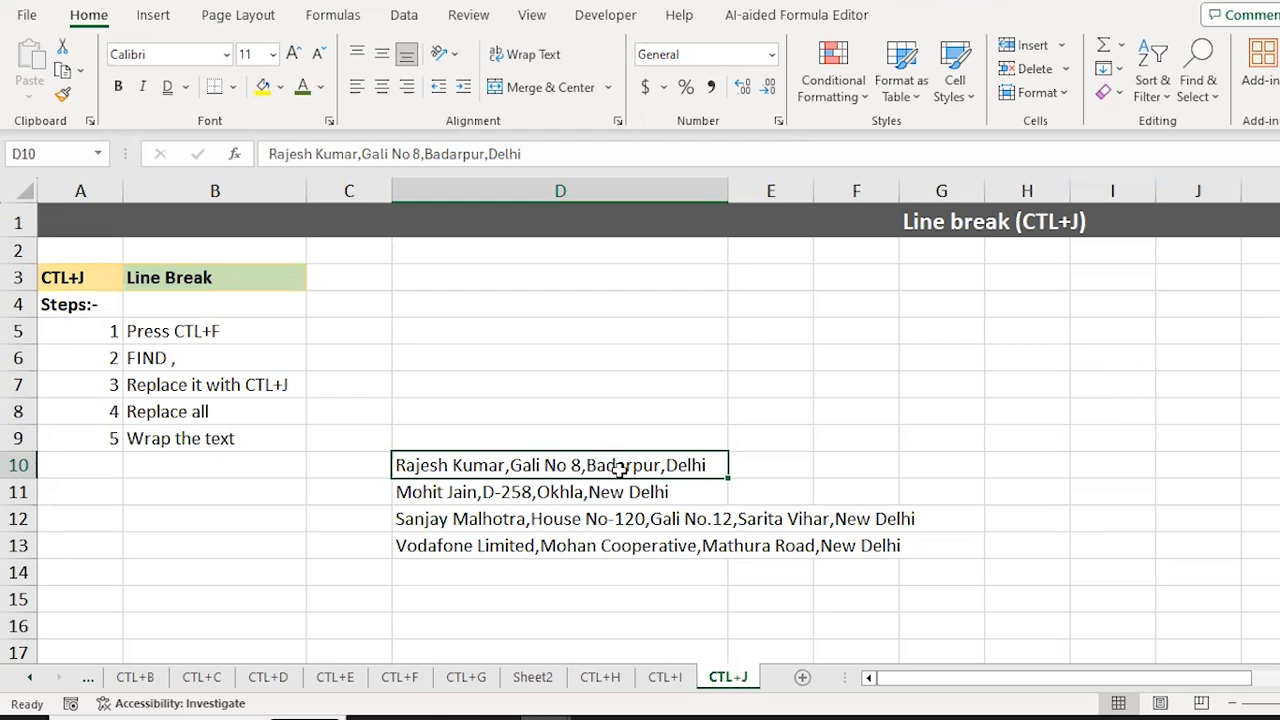
key("Right")
key("Right")
key("Up")
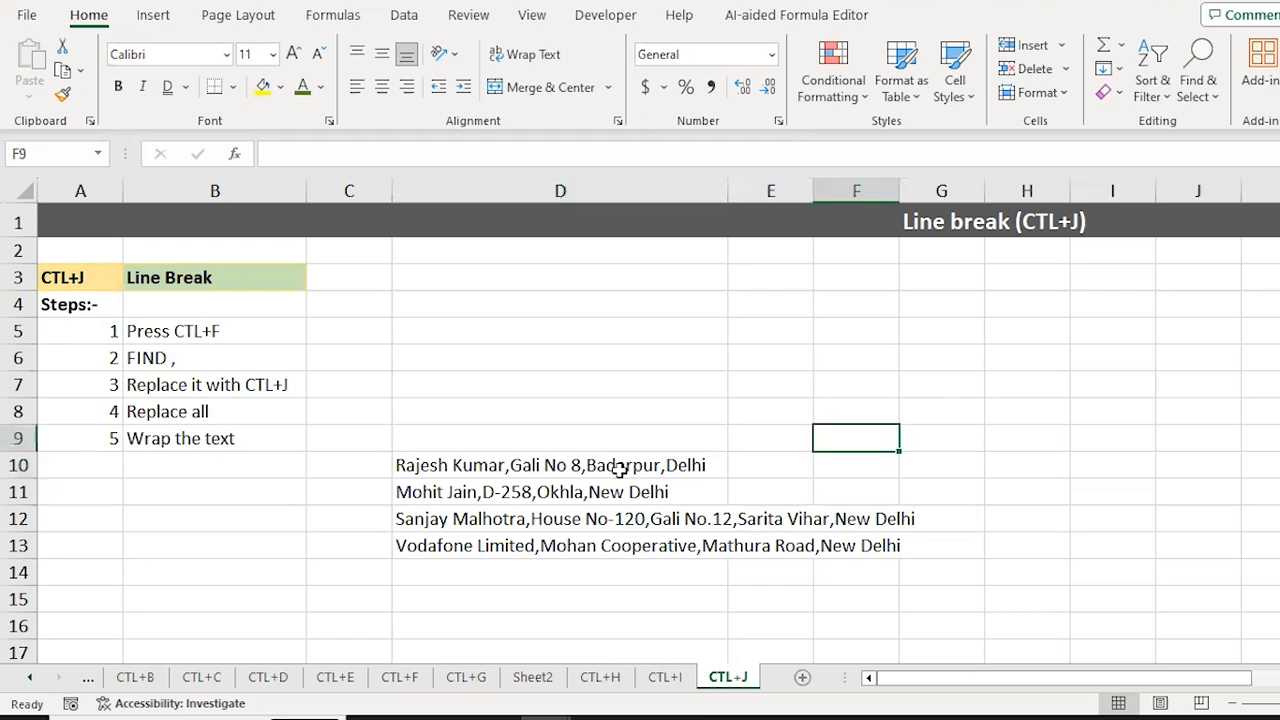
key("Up")
key("Up")
key("Up")
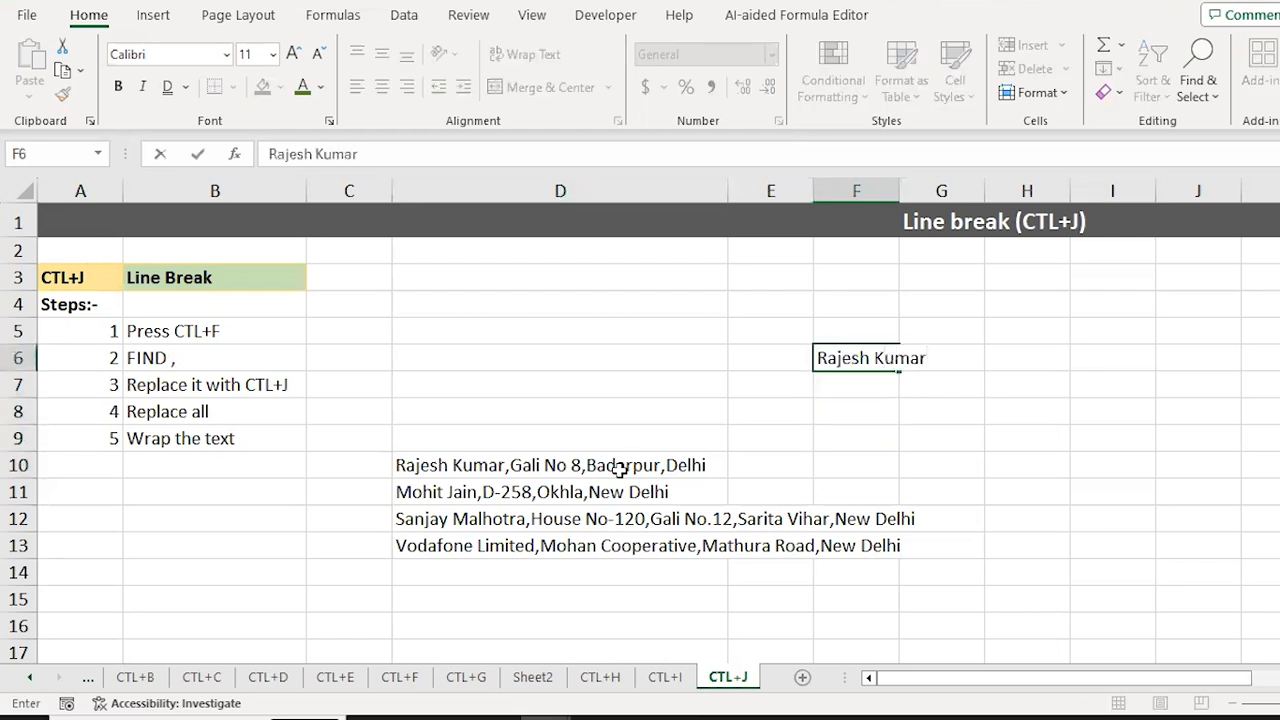
Step: Enter a person's name and a postal address as two lines in cell F6
key("alt+Return")
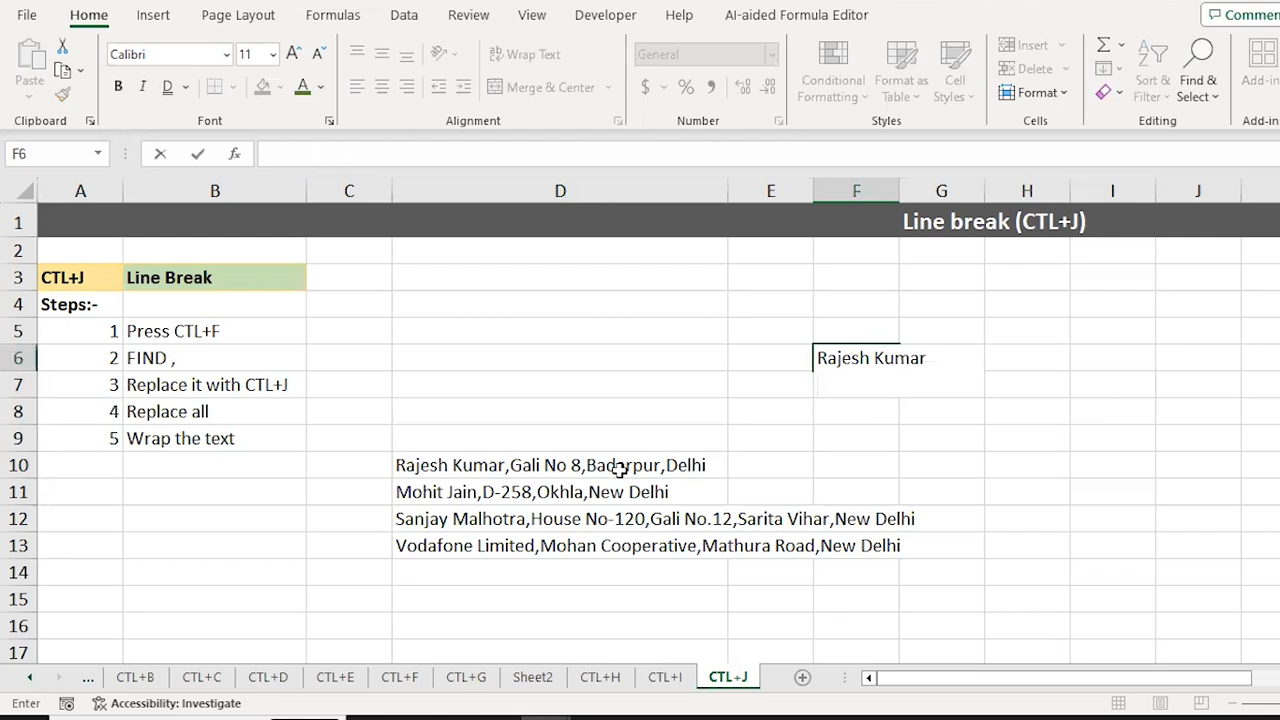
type("Galin")
key("BackSpace")
type("NO")
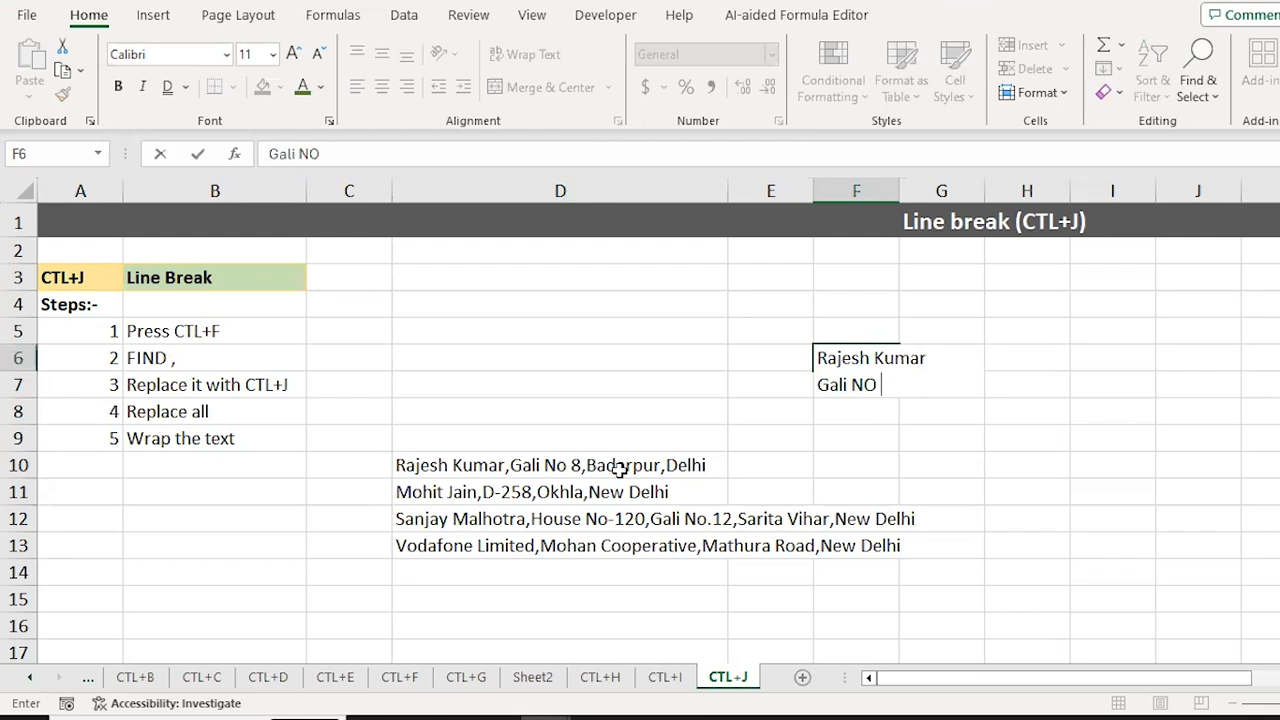
type("0 8")
key("ctrl+Return")
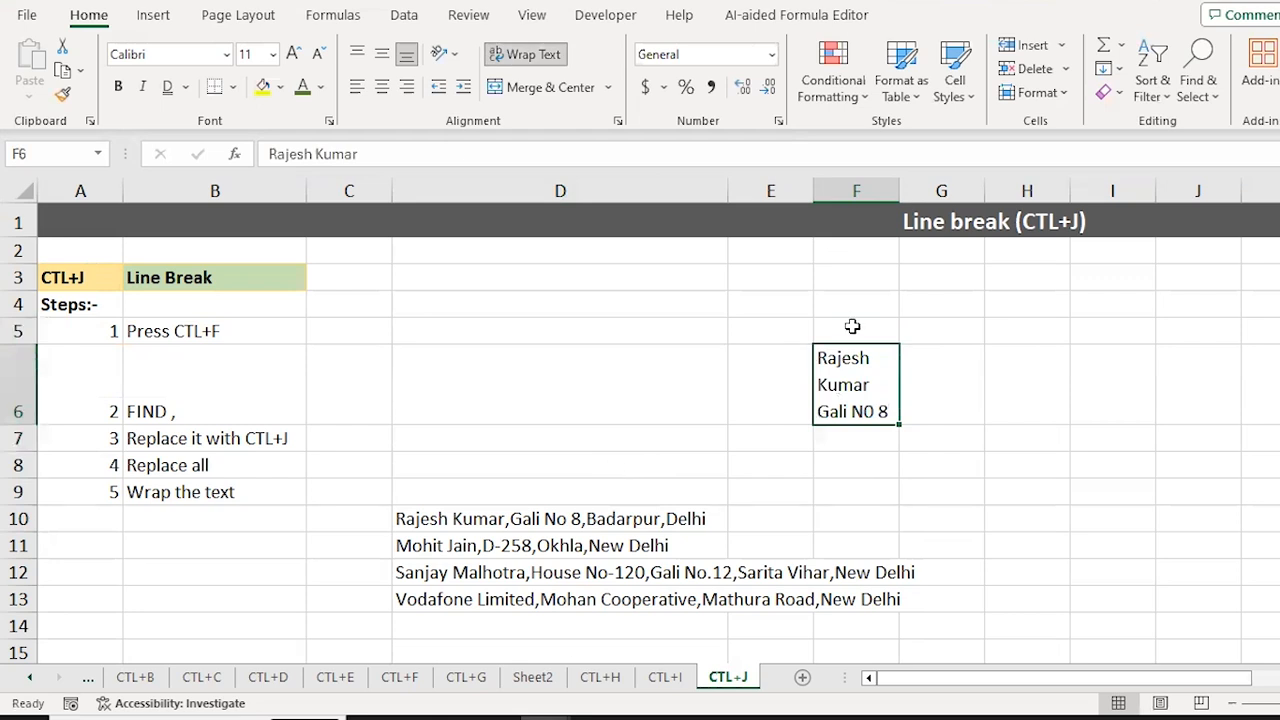
Step: Undo the F6 entry and move to the first address in D10
key("ctrl+z")
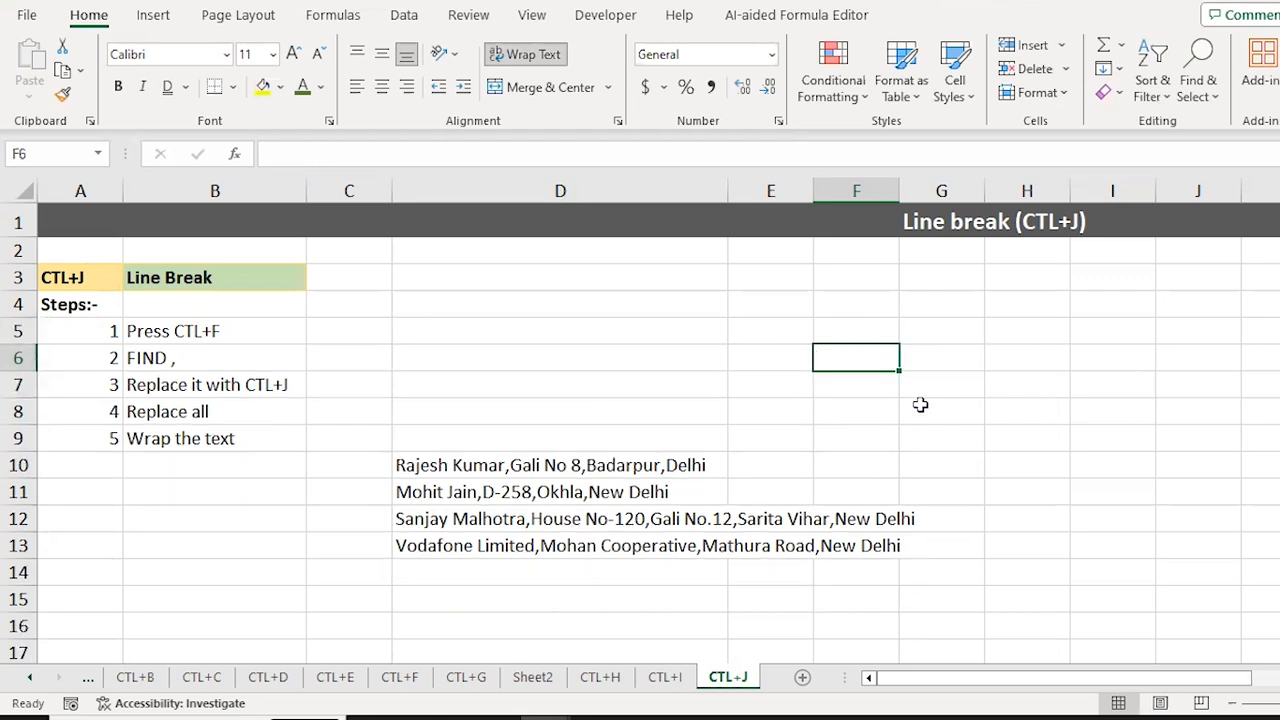
key("Left")
key("Left")
key("Left")
key("Right")
key("Down")
key("Down")
key("Down")
key("Down")
Step: Select the addresses in D10:D13 and clear any leftover search formatting in Find and Replace
key("ctrl+shift+Down")
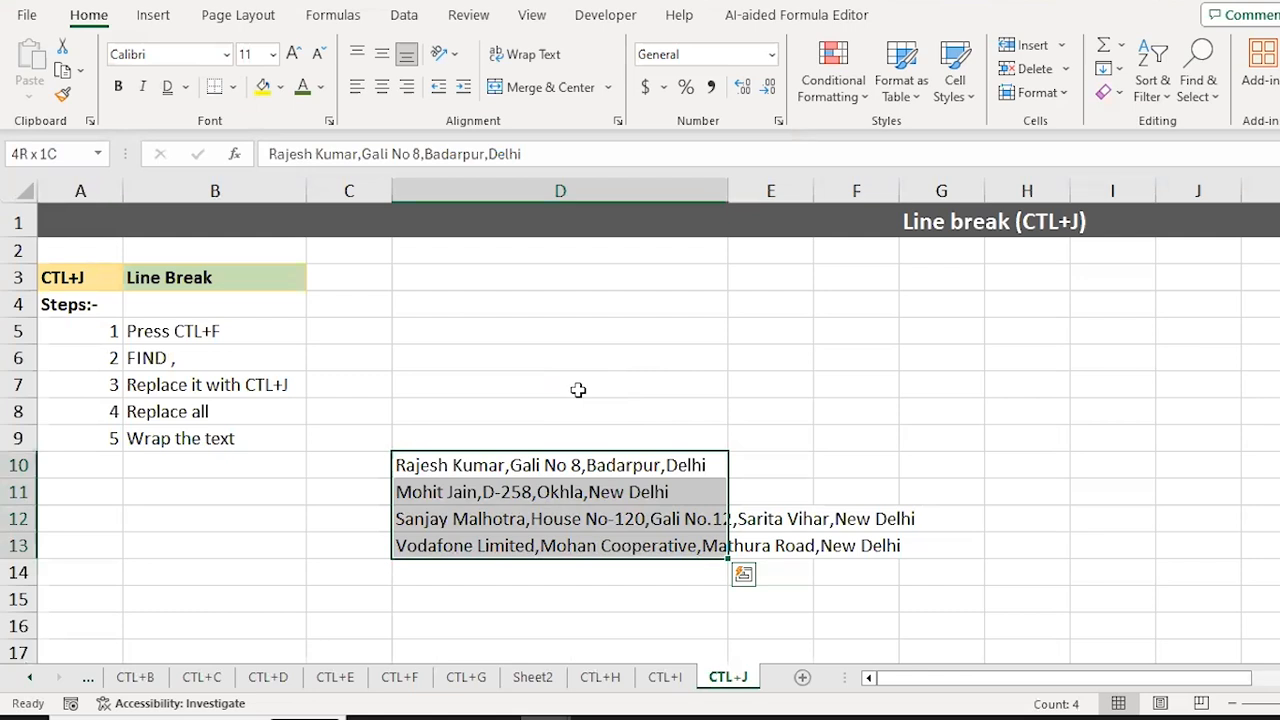
key("ctrl+f")
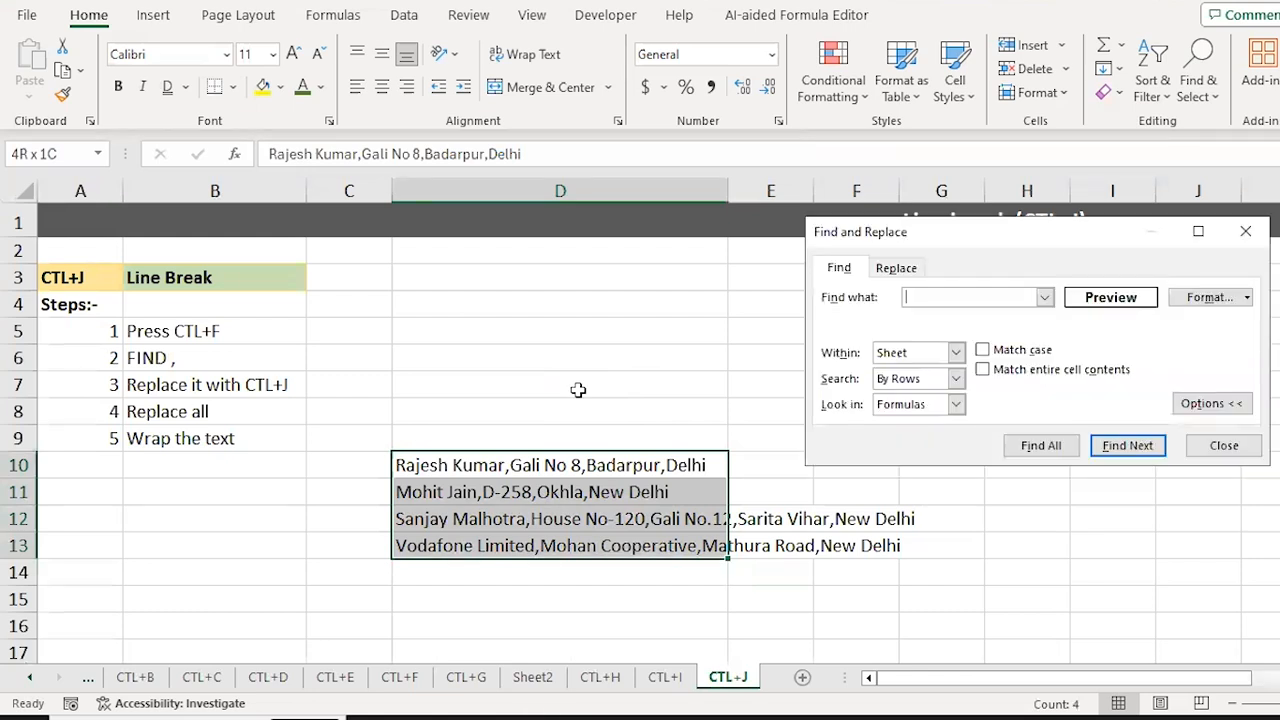
left_click(1250, 297)
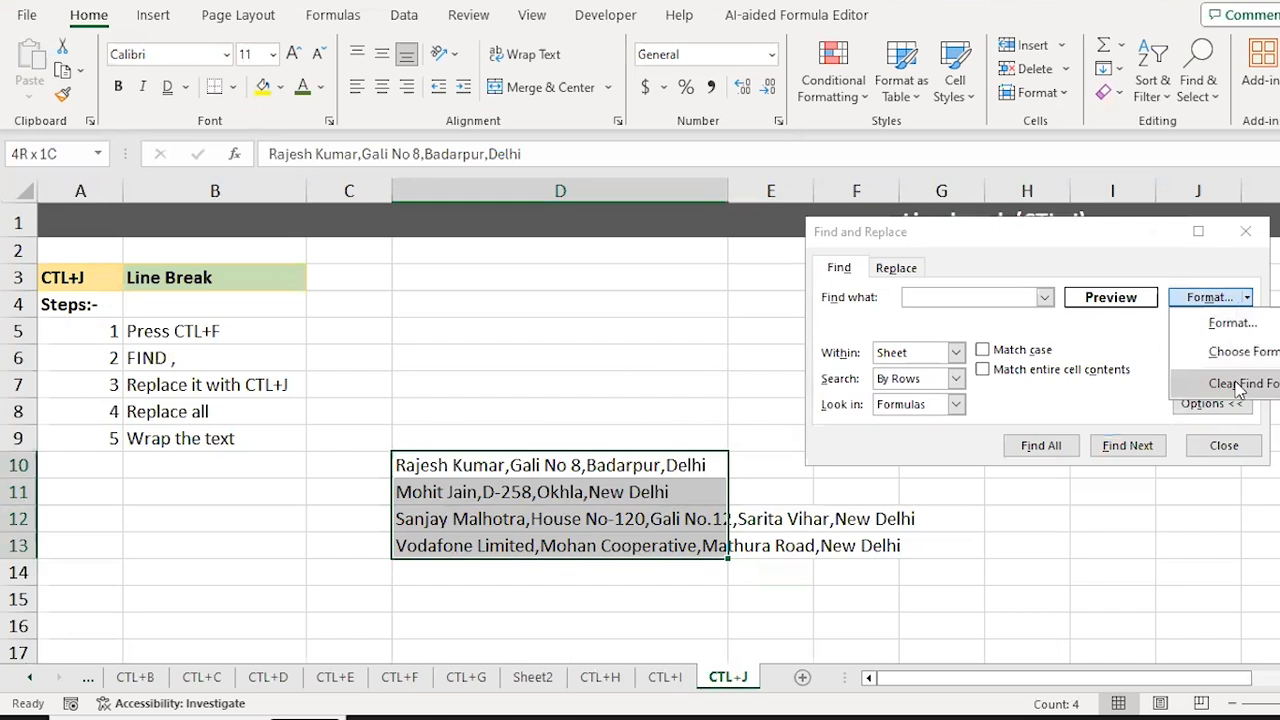
left_click(1240, 386)
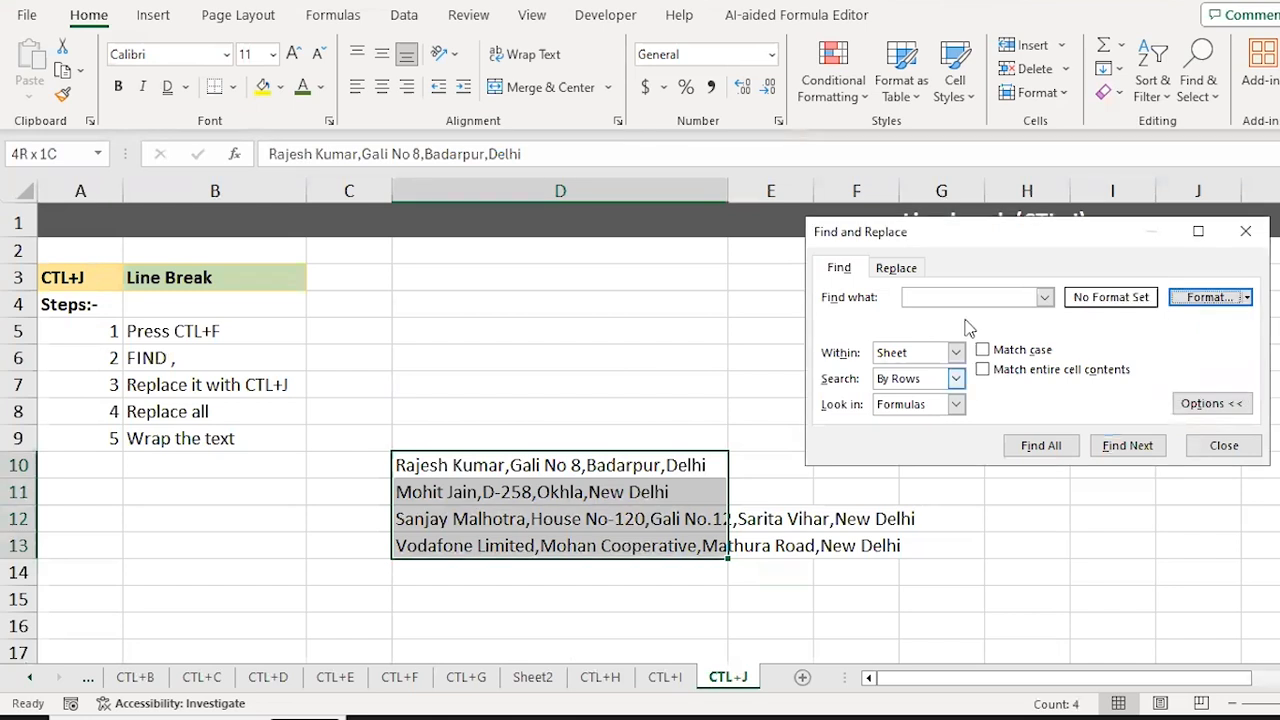
left_click(1230, 405)
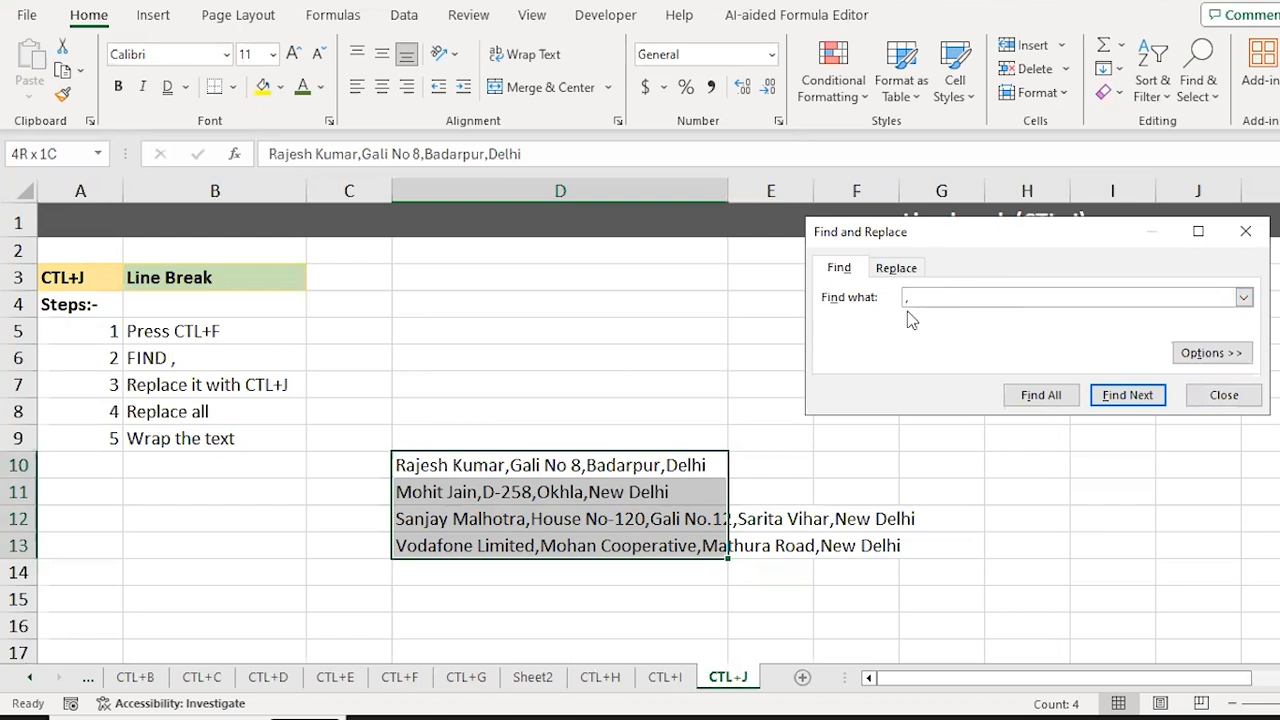
Step: Replace every comma with a Ctrl+J line break, 13 replacements in total
left_click(896, 267)
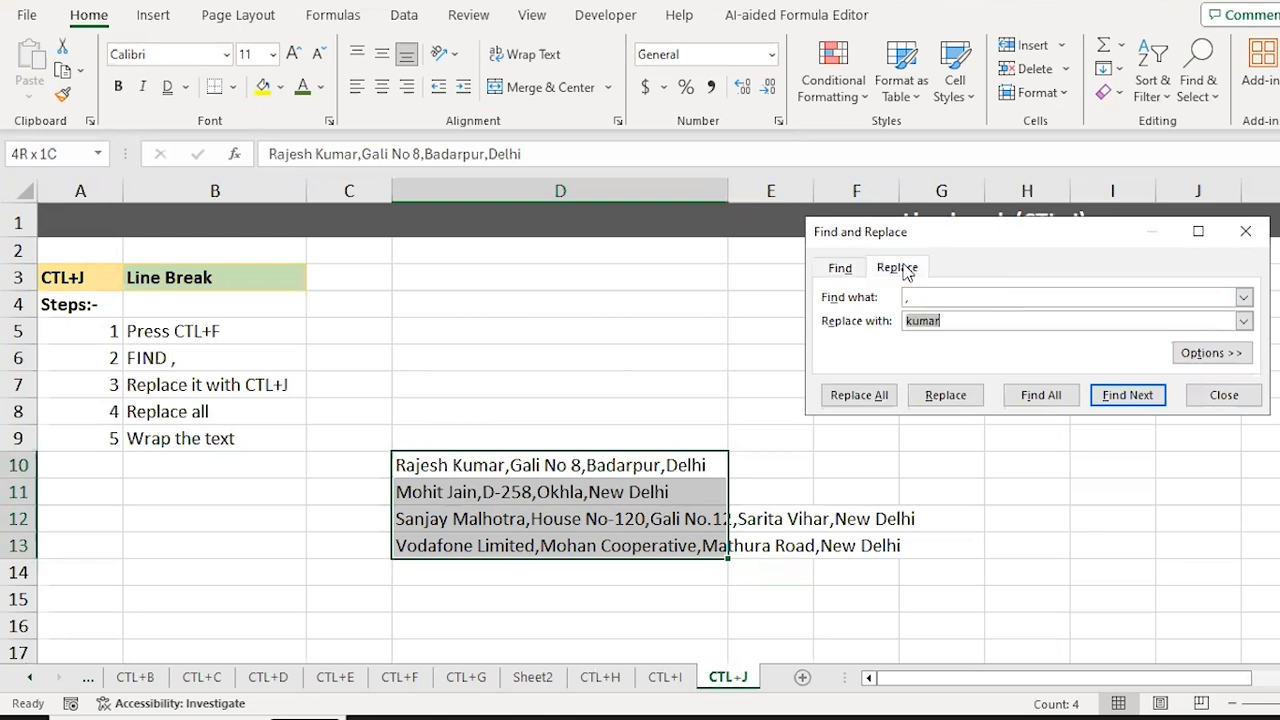
key("BackSpace")
key("ctrl+j")
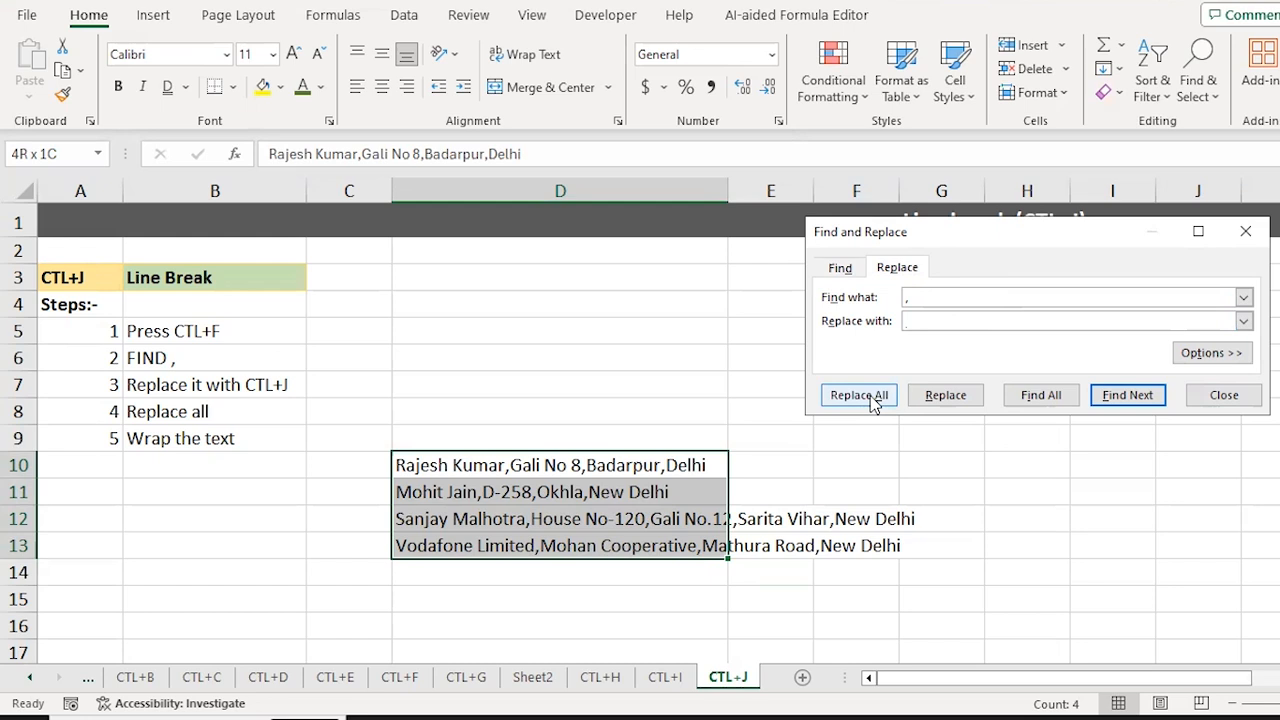
left_click(870, 395)
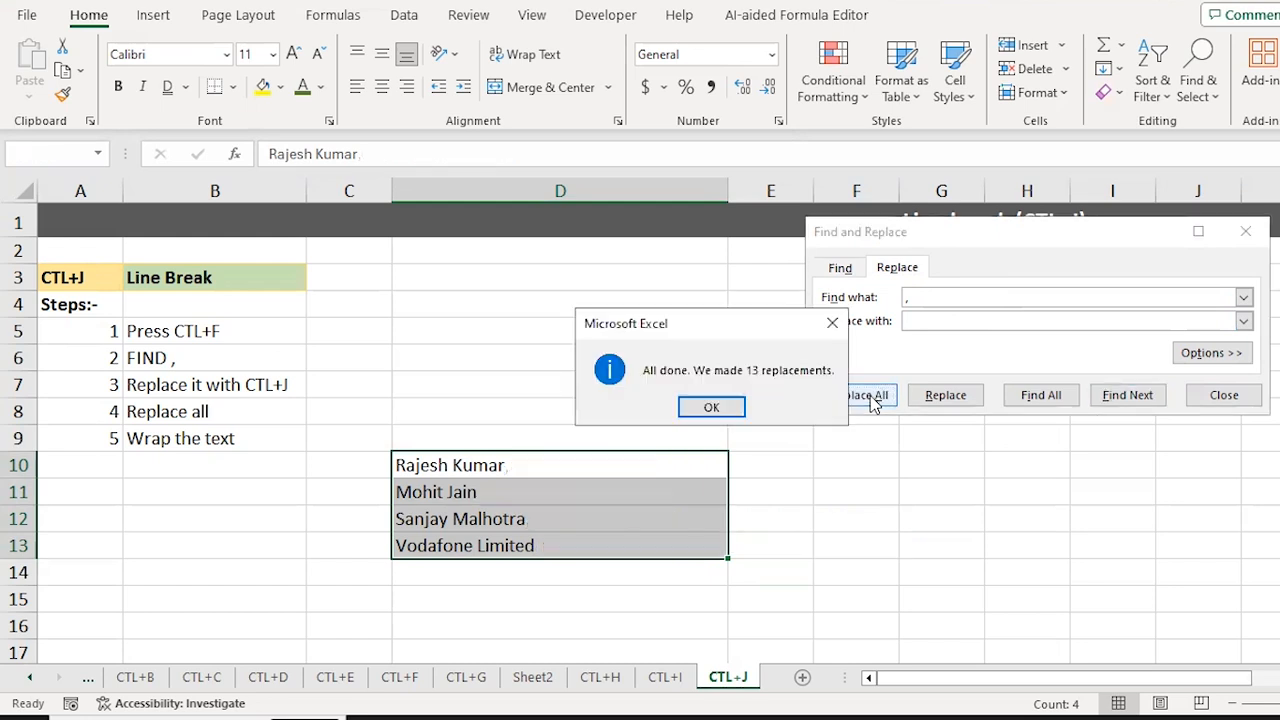
left_click(712, 407)
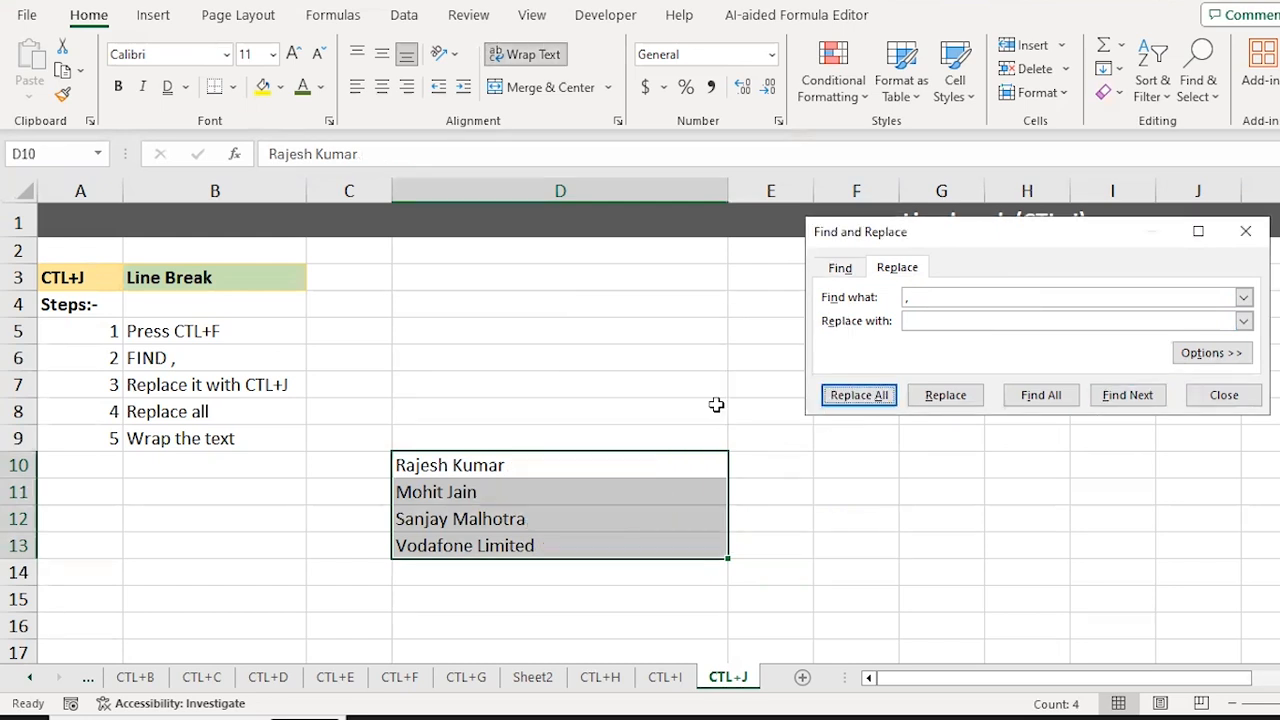
Step: Close Find and Replace and widen column D slightly
left_click(1224, 395)
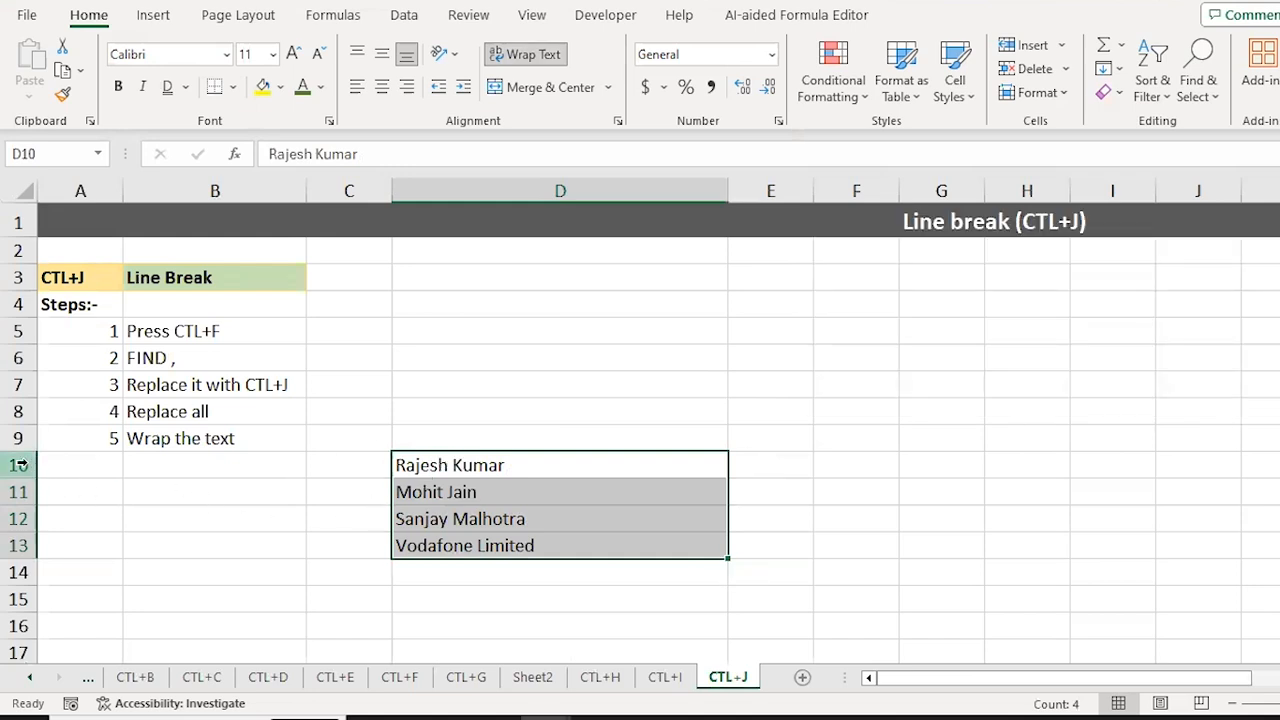
left_click_drag(20, 464, 24, 533)
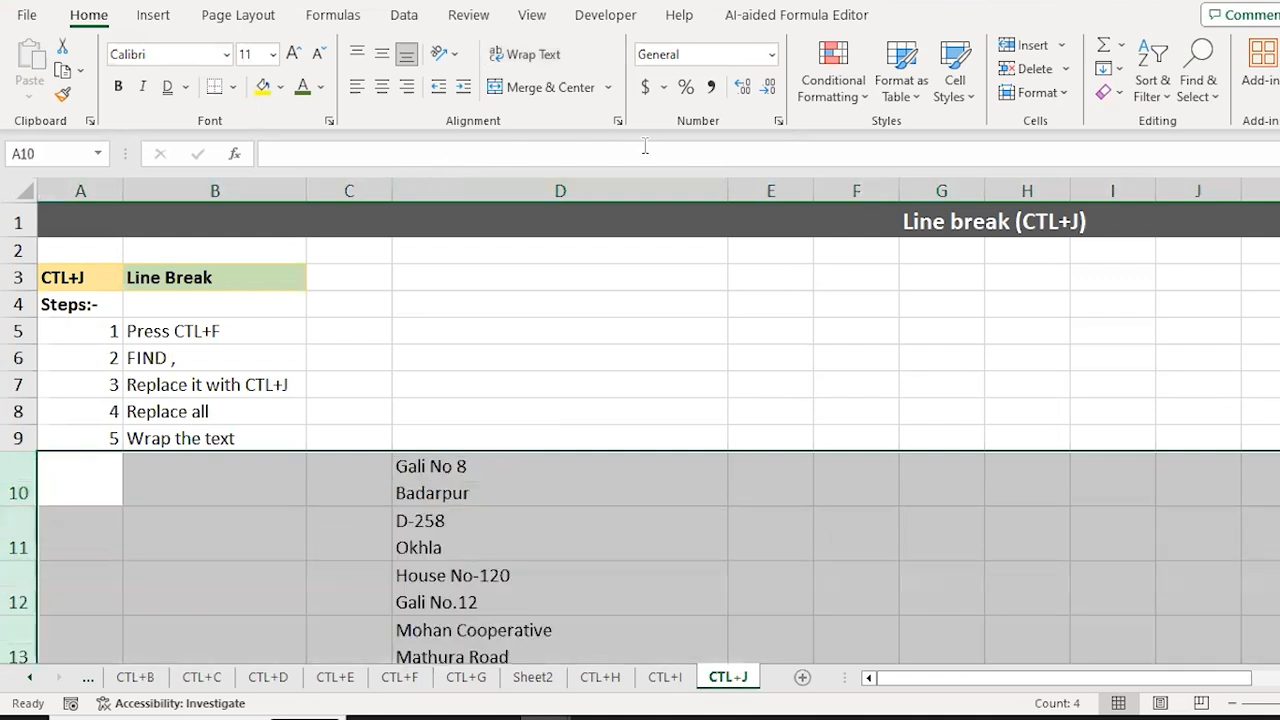
key("Down")
key("Down")
key("Down")
key("Down")
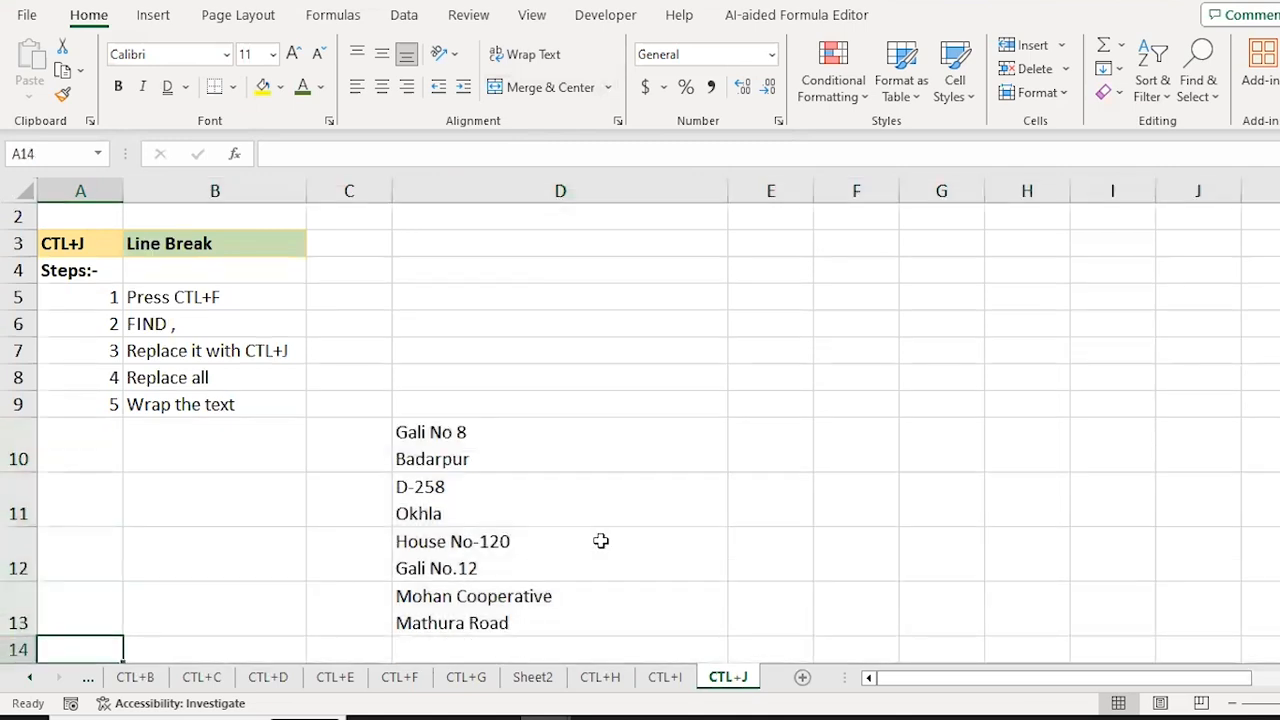
key("Right")
key("Right")
key("Right")
key("Up")
key("Up")
key("Up")
key("Up")
key("Up")
key("Down")
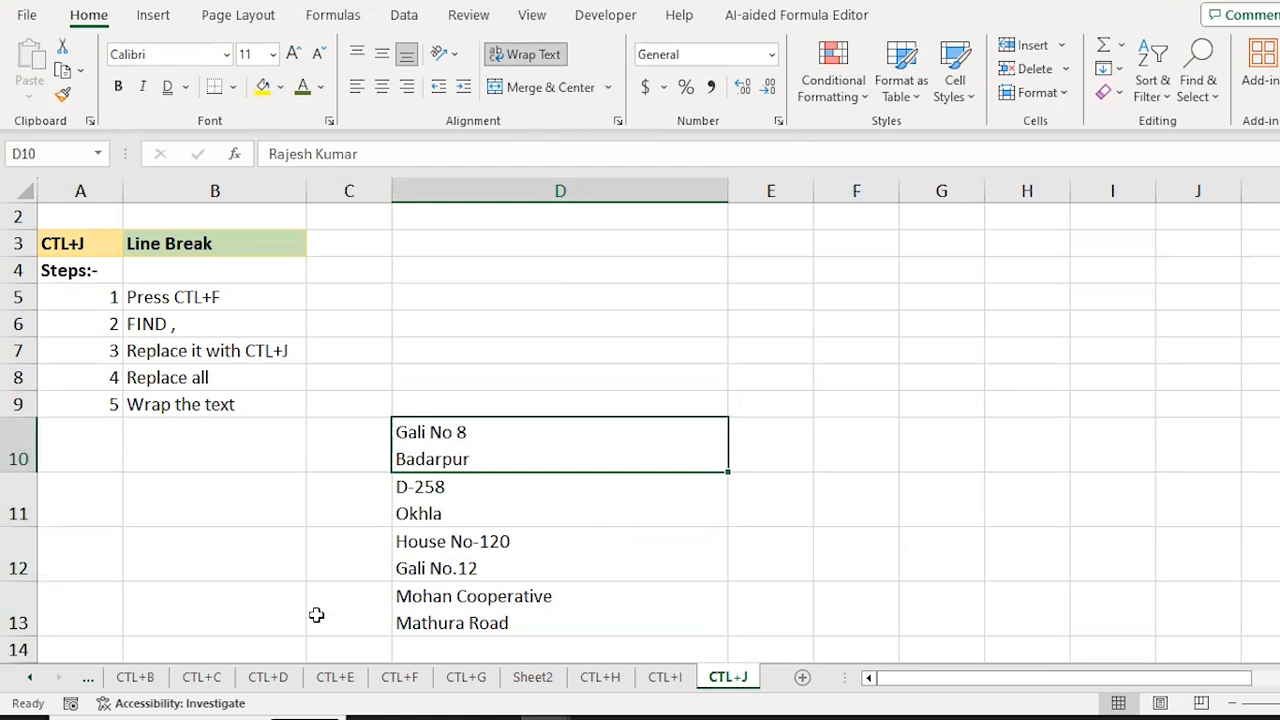
left_click_drag(730, 191, 750, 191)
Step: Make rows 10–13 taller and AutoFit their row height so each address shows fully
left_click_drag(15, 440, 51, 586)
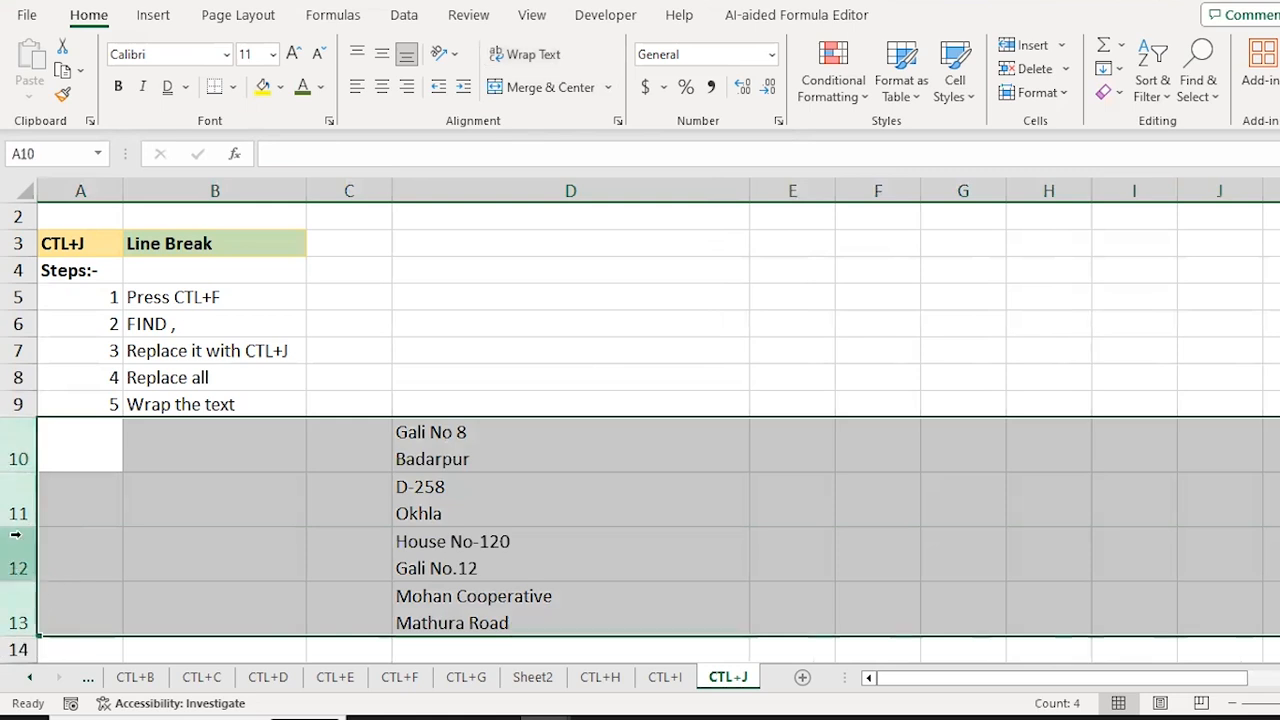
left_click_drag(18, 500, 20, 535)
left_click_drag(19, 440, 32, 602)
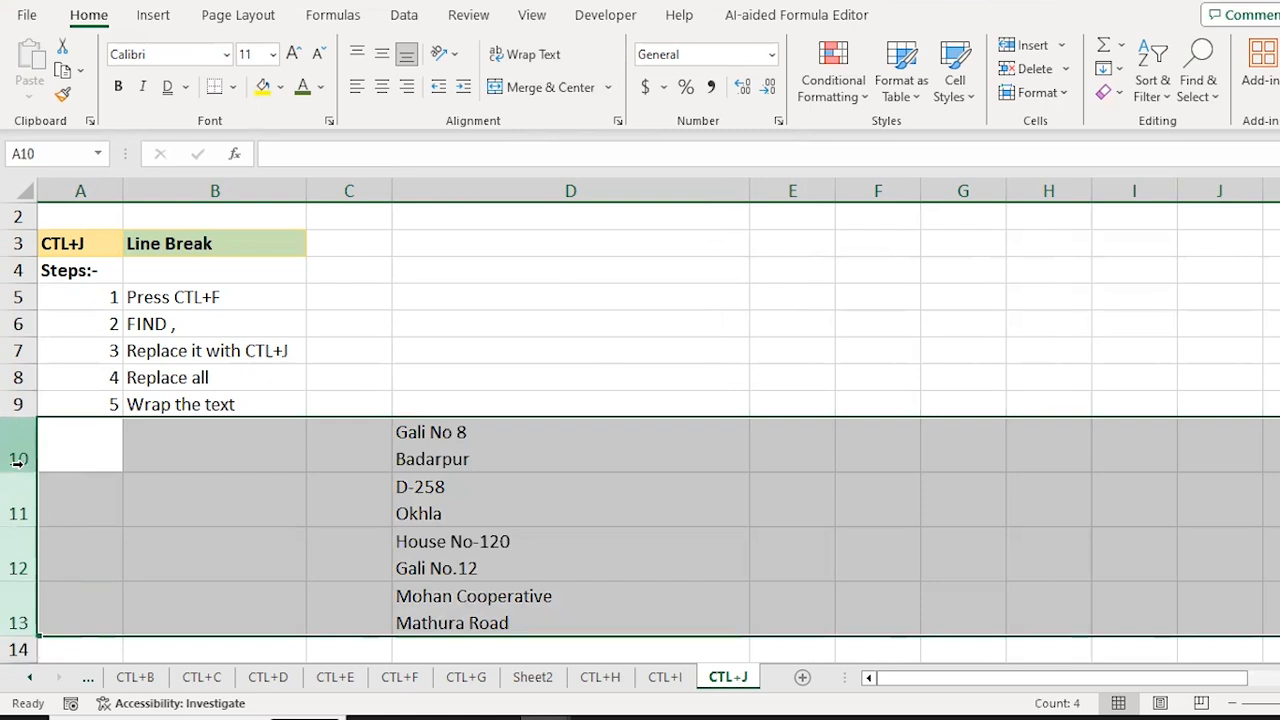
left_click_drag(24, 472, 23, 486)
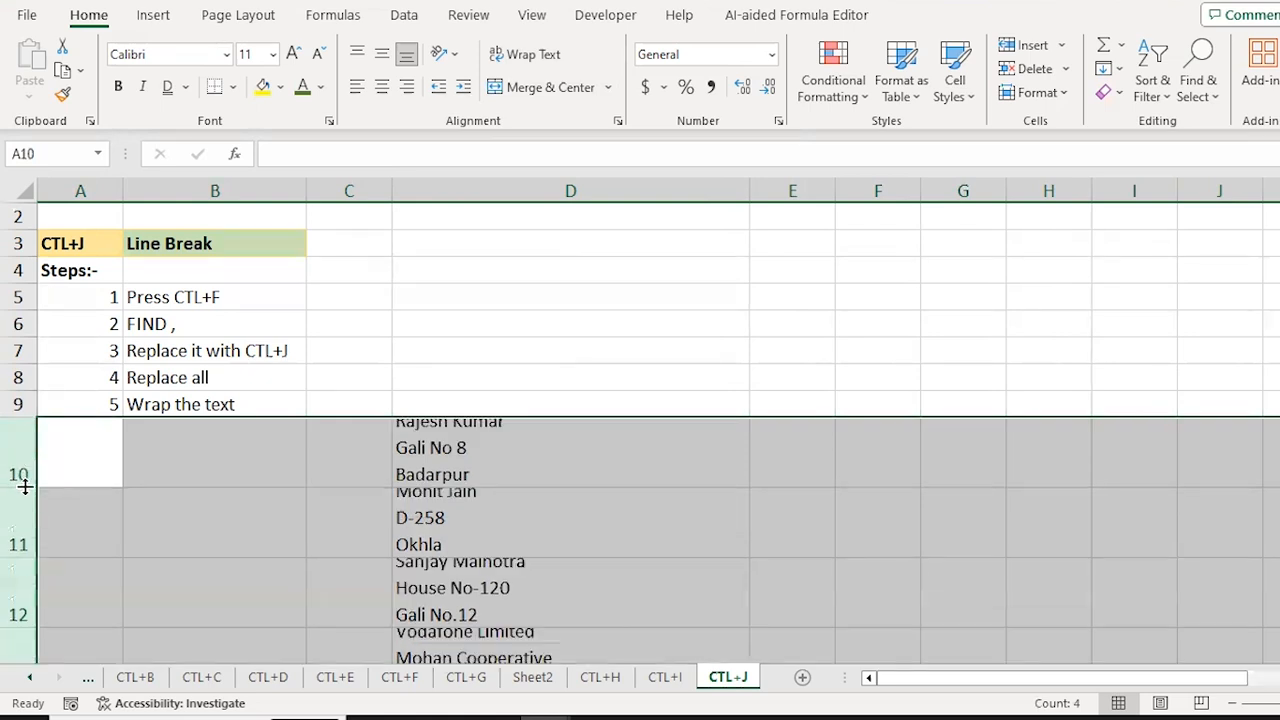
key("Right")
key("Right")
key("Right")
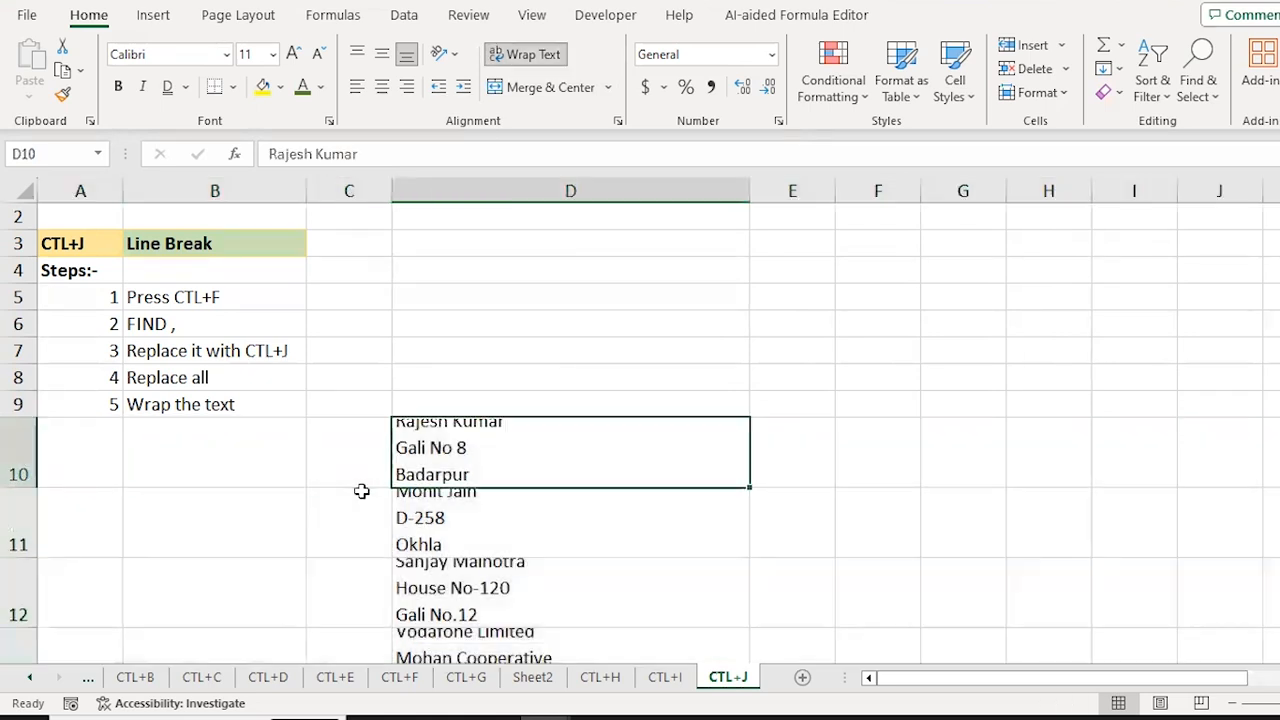
key("ctrl+shift+Down")
key("alt")
key("o")
key("r")
key("a")
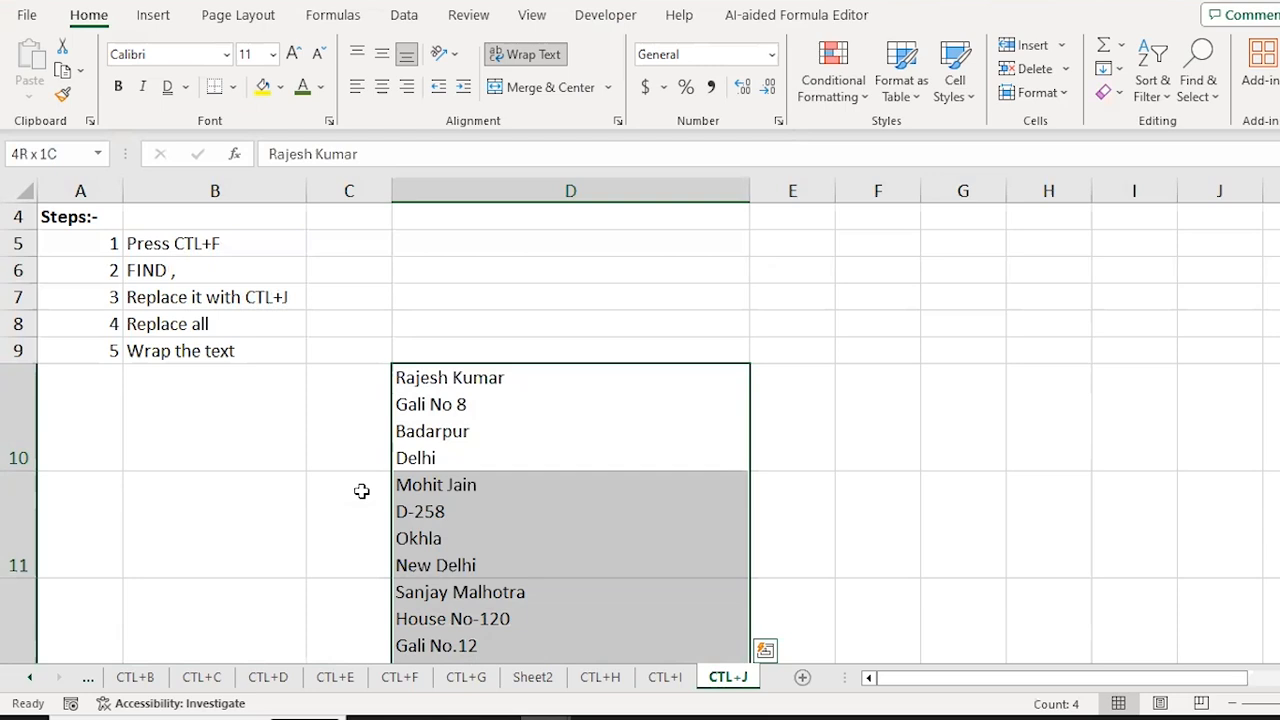
key("Down")
key("Down")
key("Down")
key("Down")
key("Up")
key("Up")
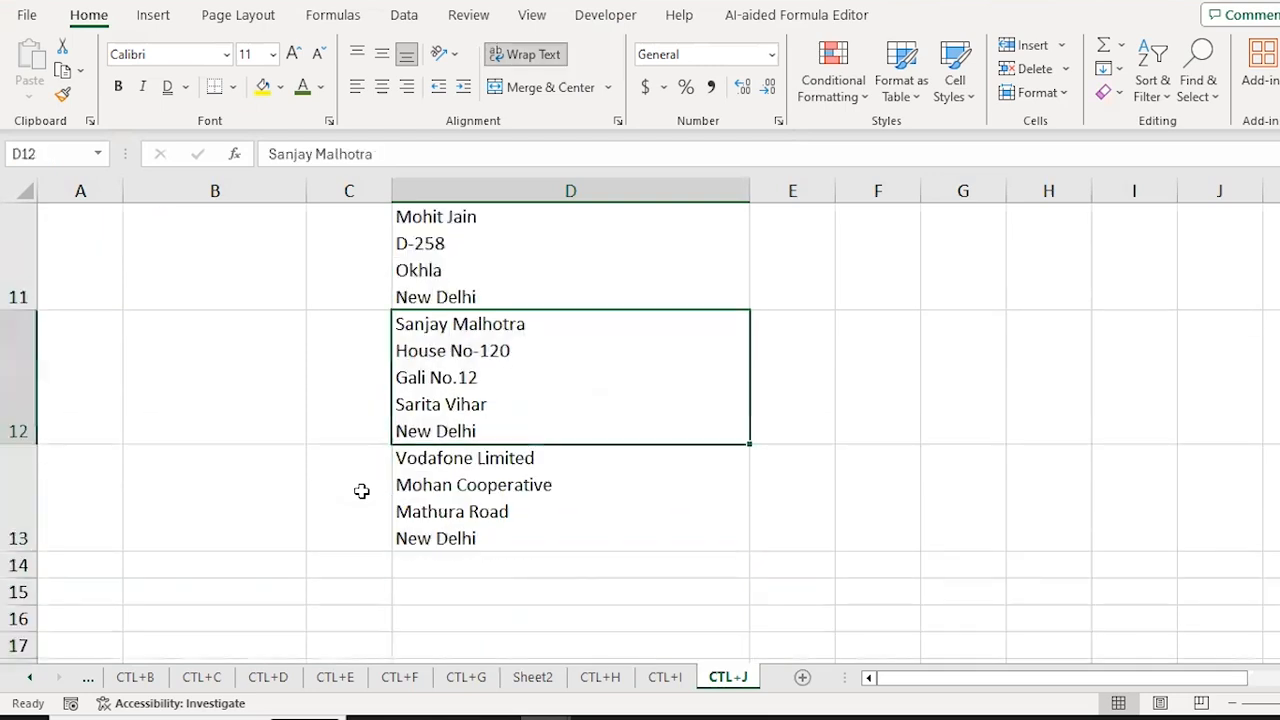
key("Up")
key("Up")
key("Up")
key("Up")
key("Down")
key("Down")
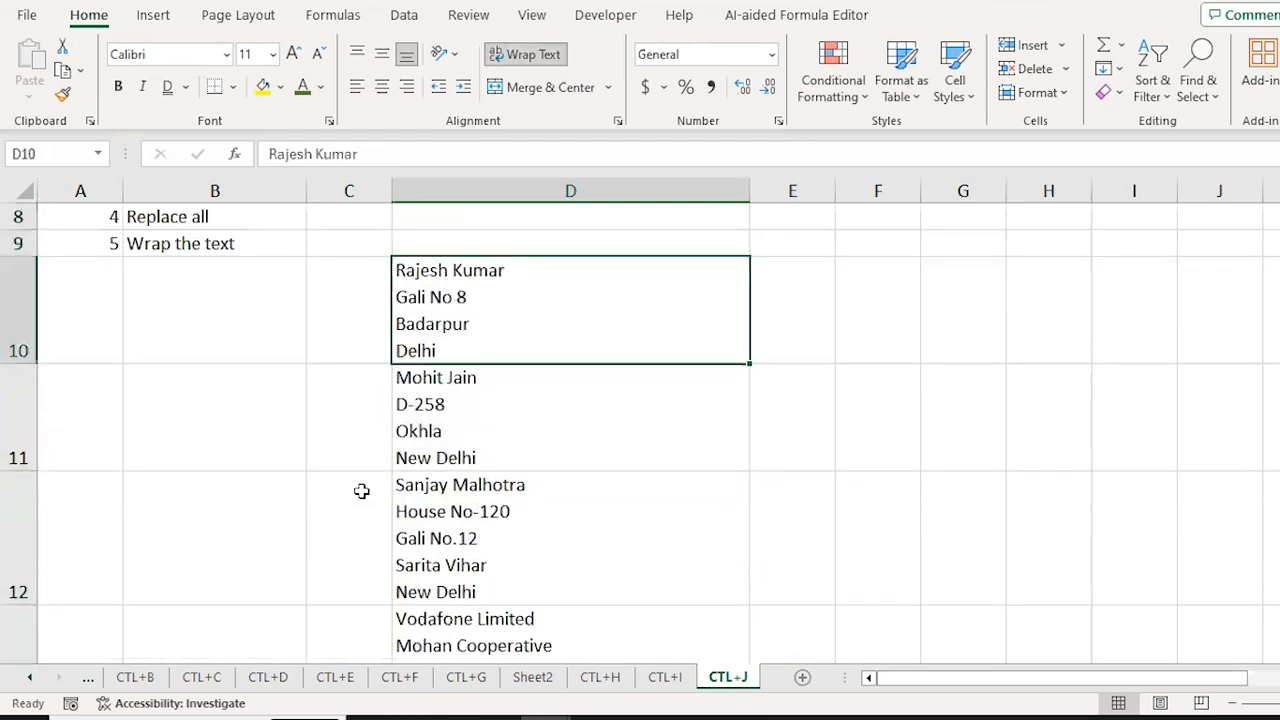
key("Up")
key("Up")
key("Up")
key("Up")
key("Down")
key("Down")
key("Down")
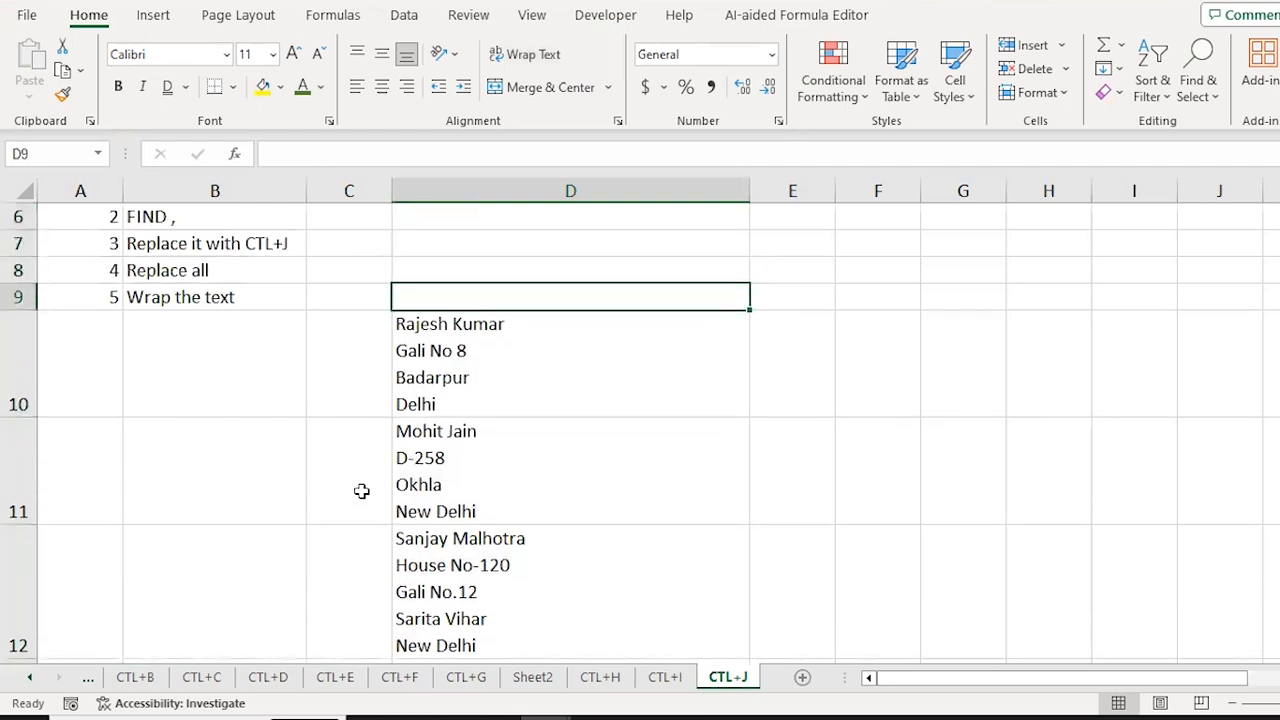
key("Down")
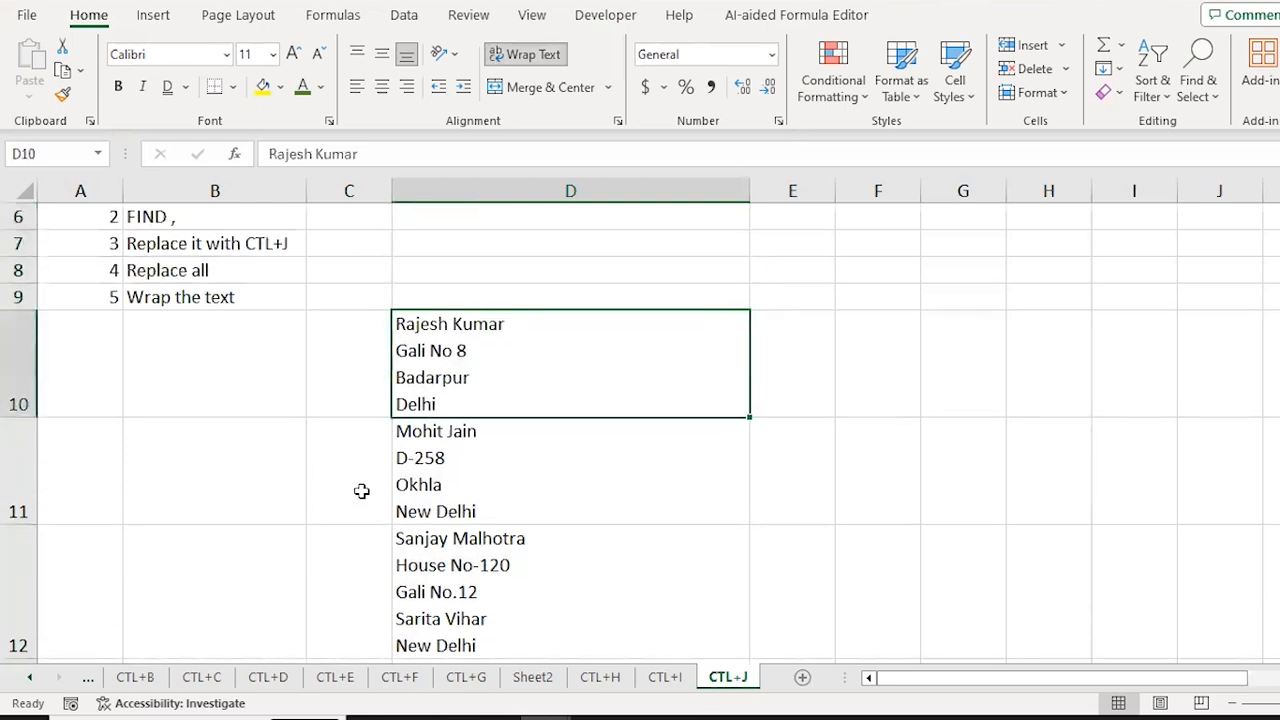
key("Down")
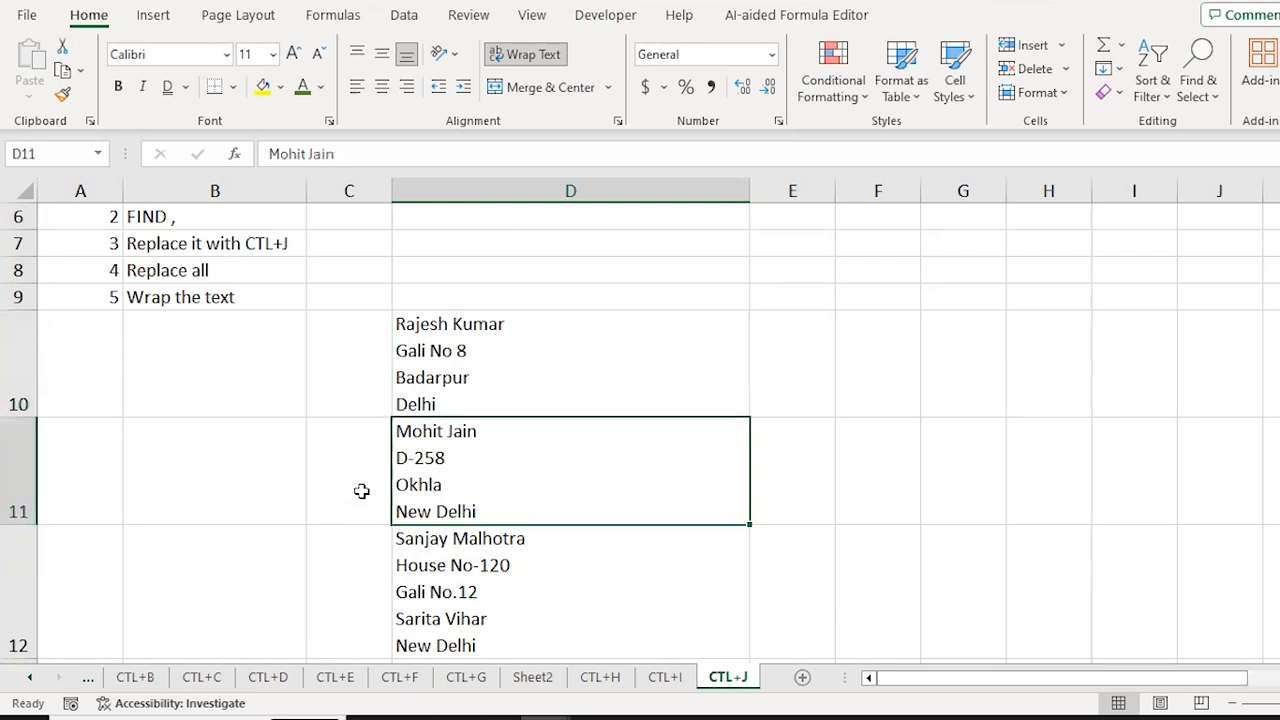
key("Down")
key("Down")
key("Down")
key("Up")
key("Up")
key("Up")
key("Up")
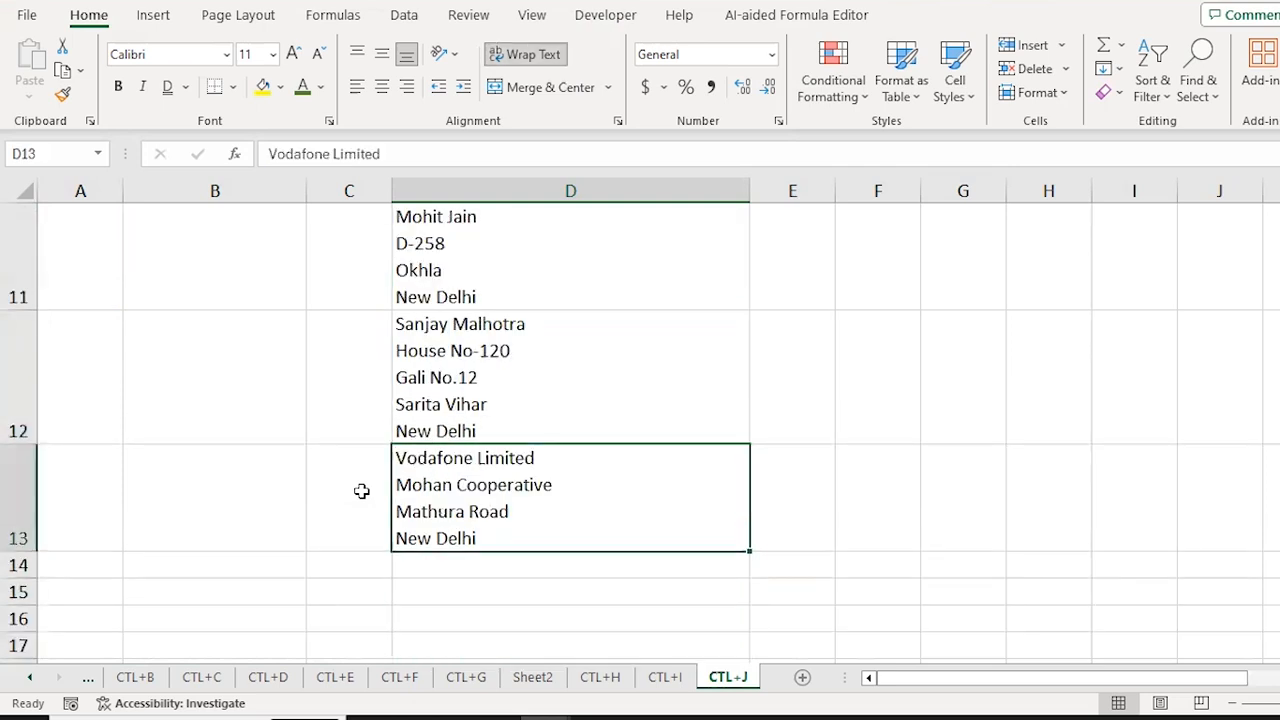
key("Up")
key("Up")
key("Up")
key("Up")
key("Up")
key("Up")
key("Up")
key("Up")
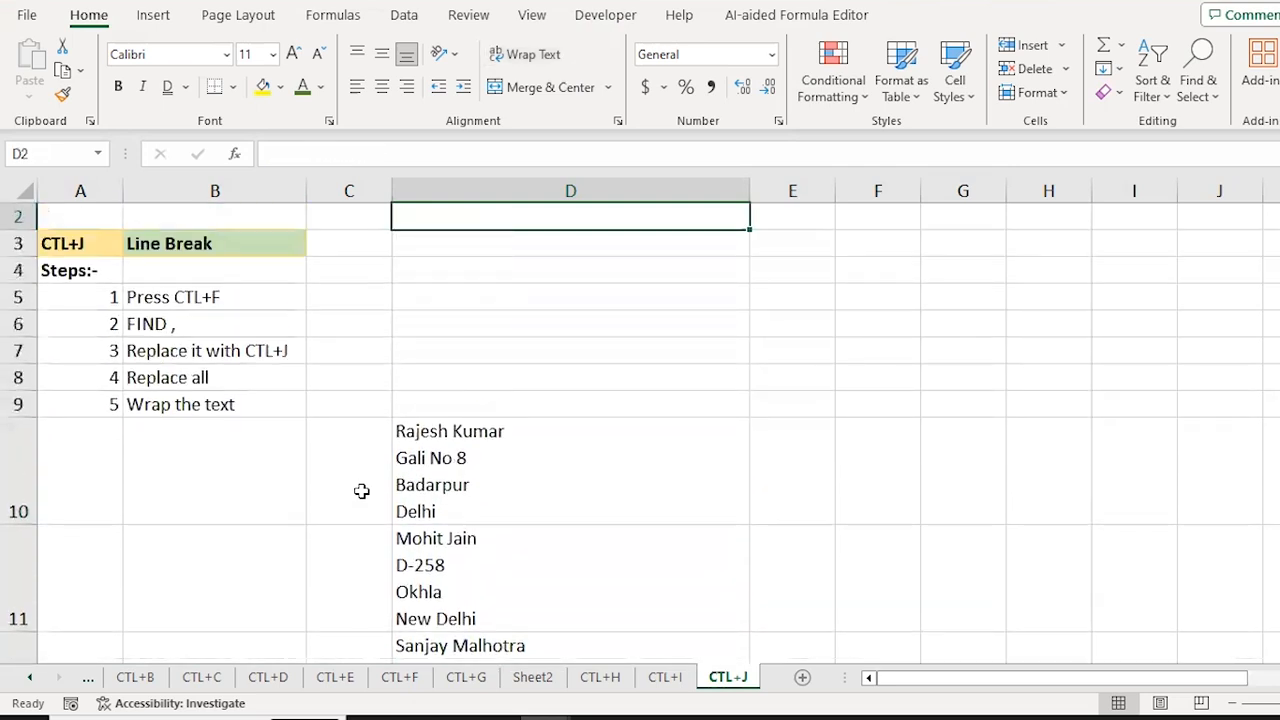
key("Down")
key("Down")
key("Down")
key("Down")
key("Down")
key("Down")
key("Down")
key("Down")
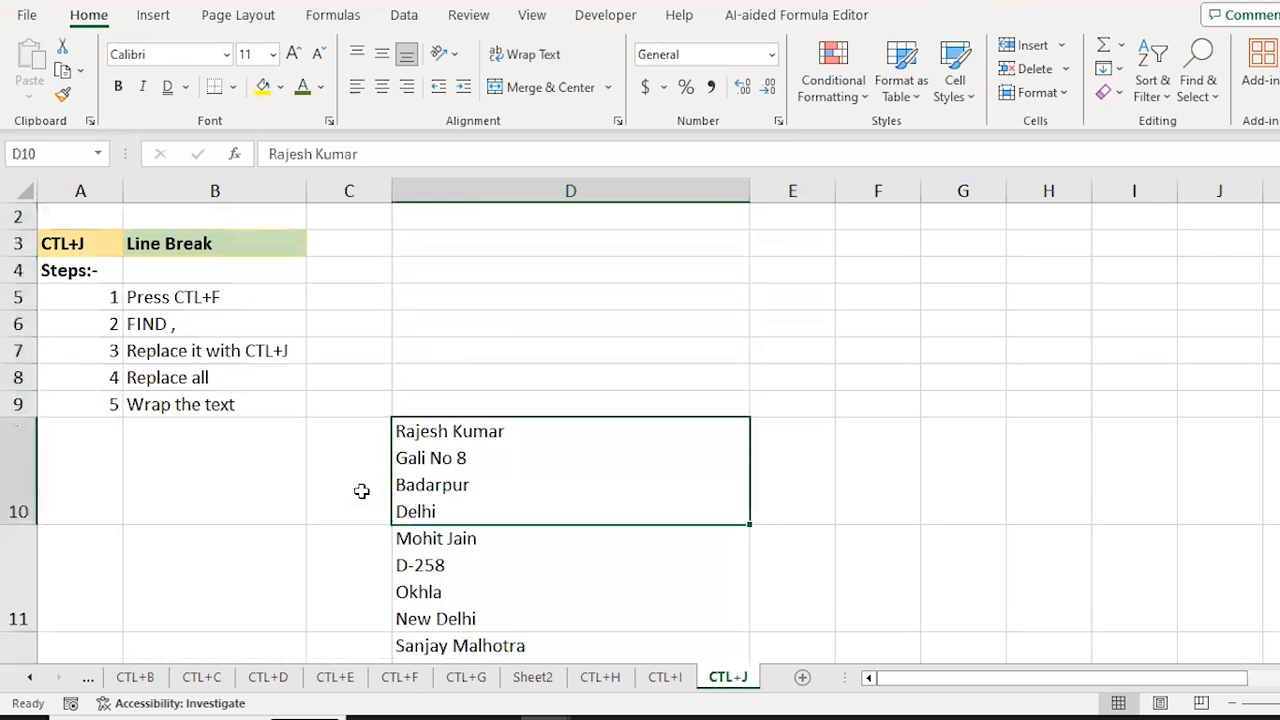